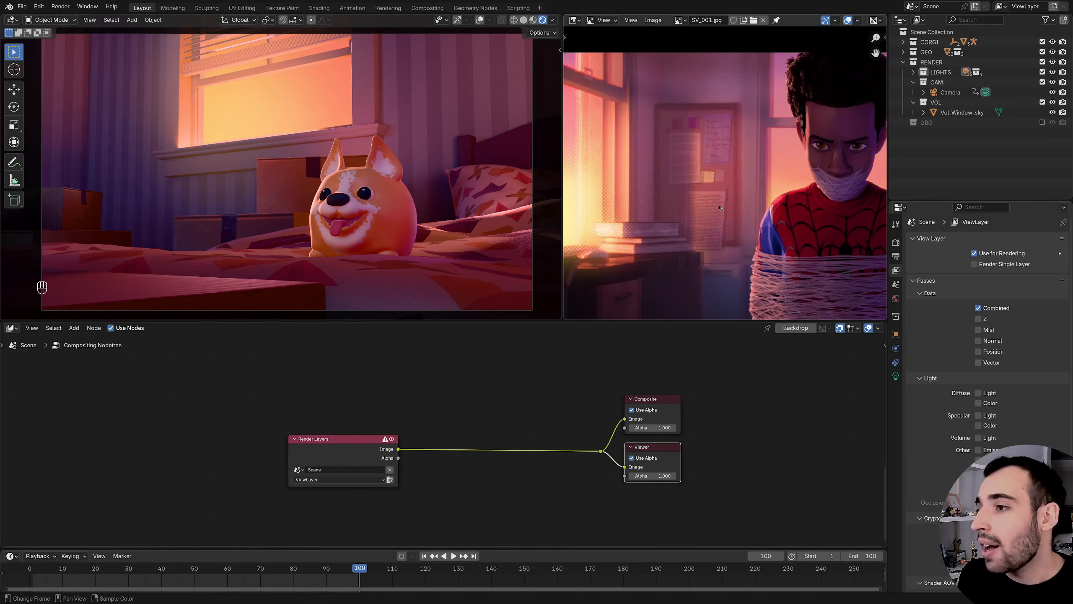
- Widen the reference image area beside the viewport and enlarge SV_001.jpg, keeping the scene in camera view
key("KP_0")
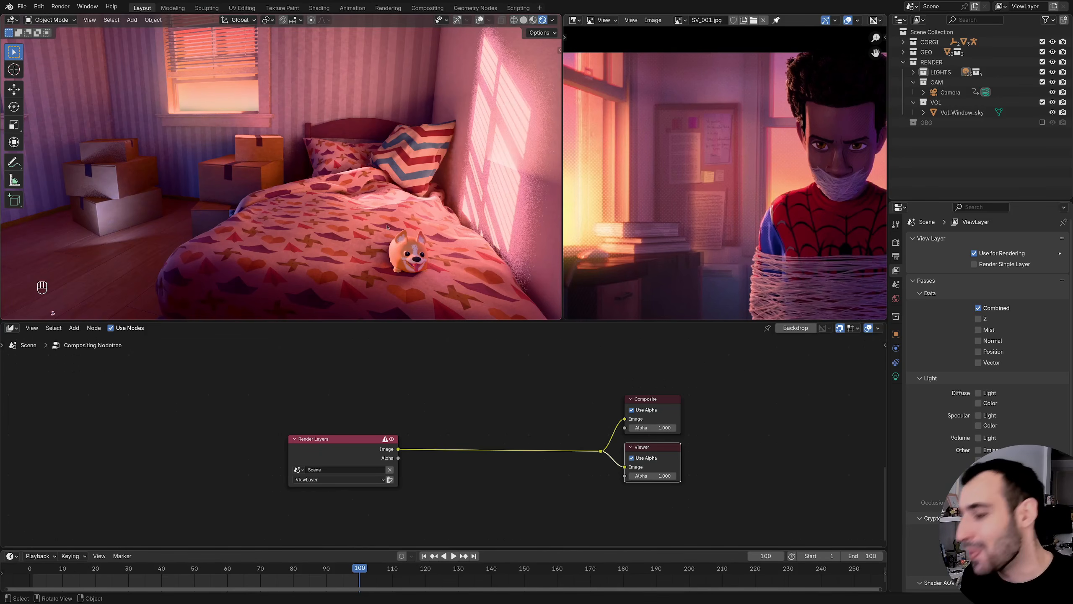
key("KP_0")
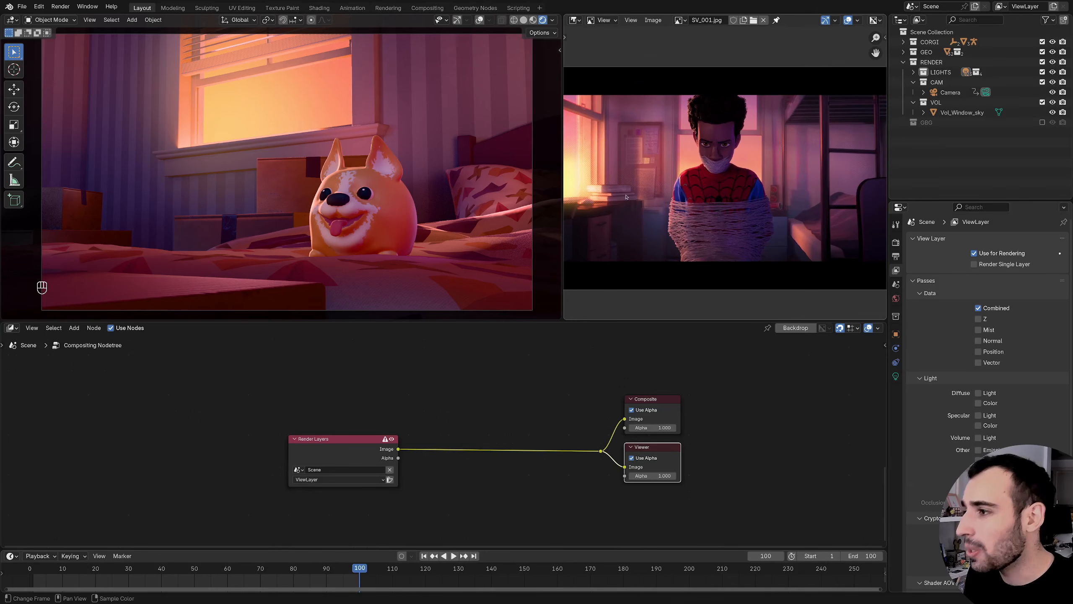
left_click_drag(562, 182, 473, 169)
key("Home")
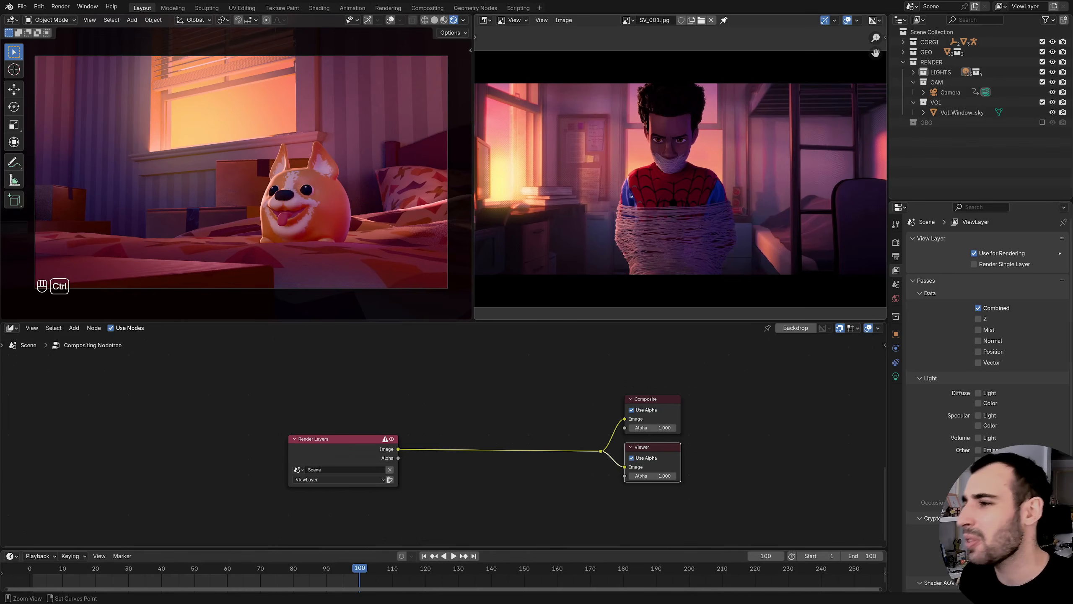
middle_click_drag(631, 195, 631, 177, "ctrl")
middle_click_drag(400, 363, 403, 367)
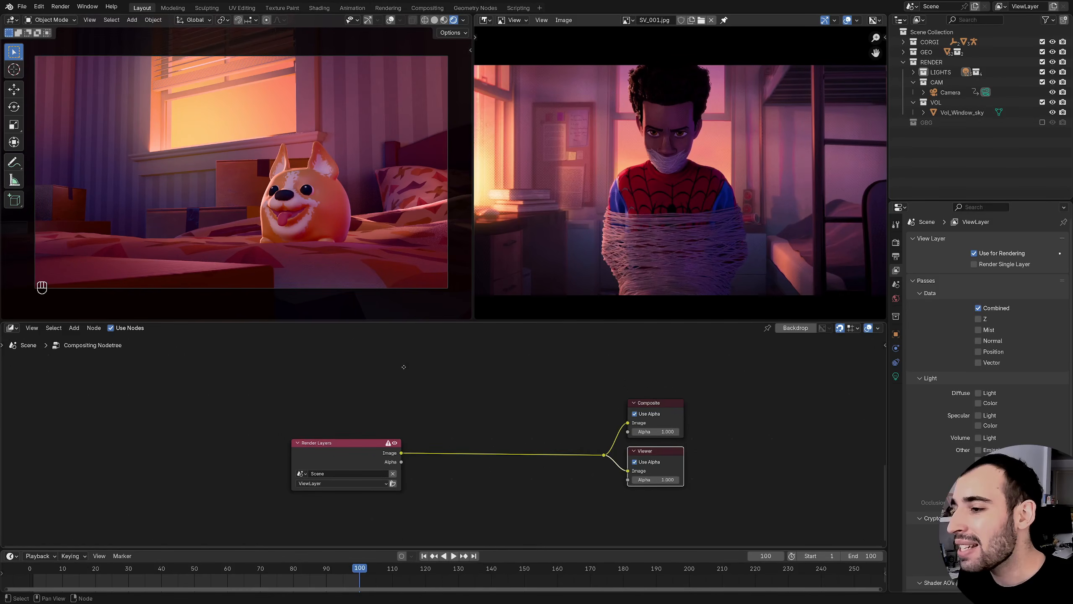
scroll(404, 366, "down", 1)
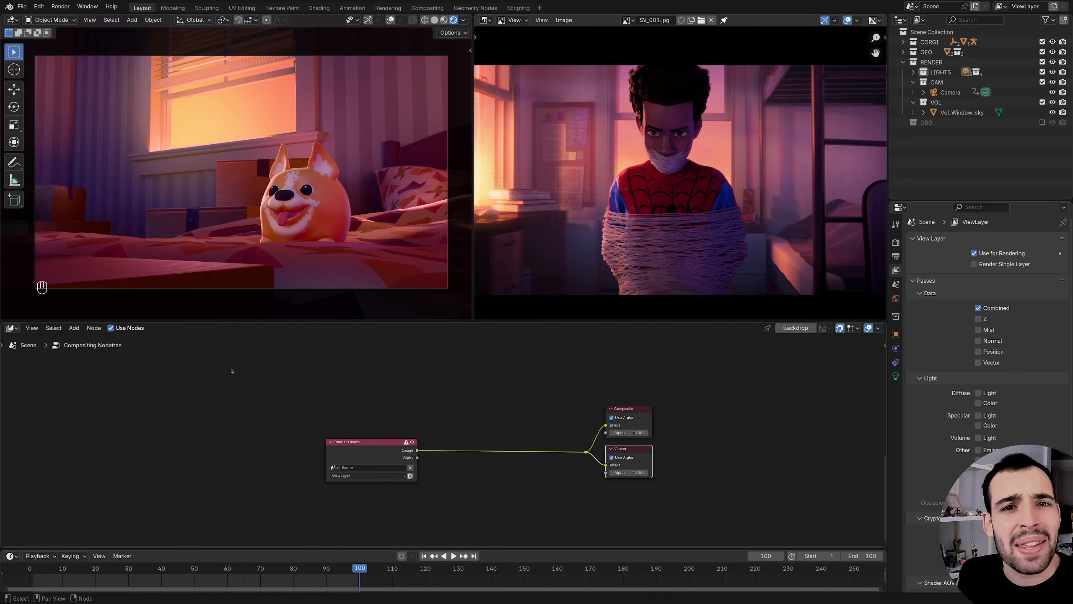
middle_click_drag(347, 407, 337, 426)
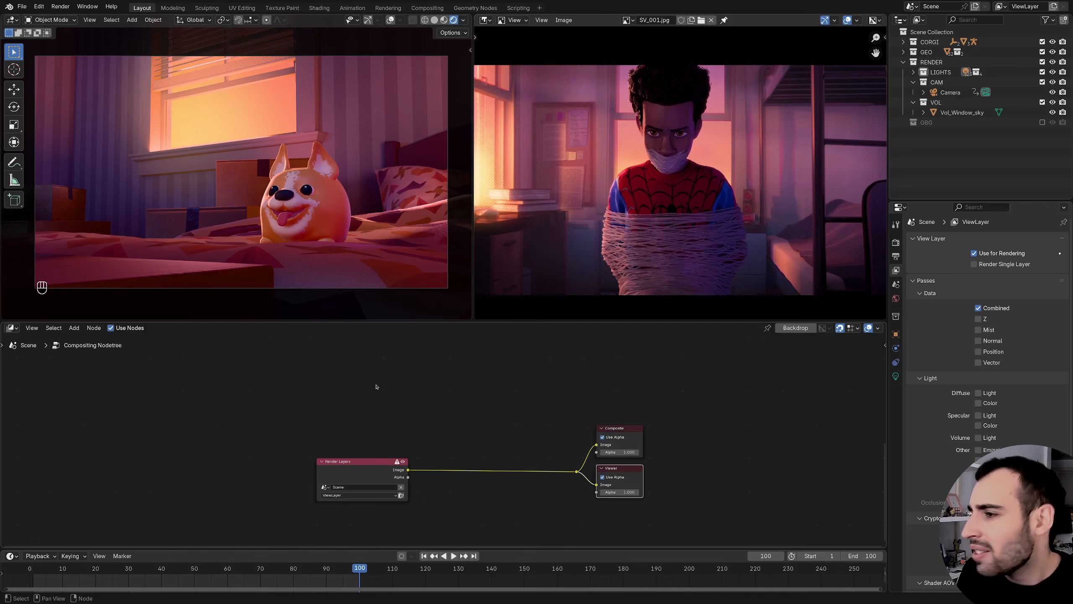
mouse_move(433, 367)
middle_mouse_down()
mouse_move(462, 372)
mouse_move(453, 371)
middle_mouse_up()
- Examine the wall behind the character in SV_001.jpg, and the street outside the car windows in SV_002.jpg
mouse_move(599, 140)
middle_mouse_down("ctrl")
mouse_move(598, 122)
mouse_move(603, 138)
middle_mouse_up("ctrl")
scroll(588, 131, "up", 4)
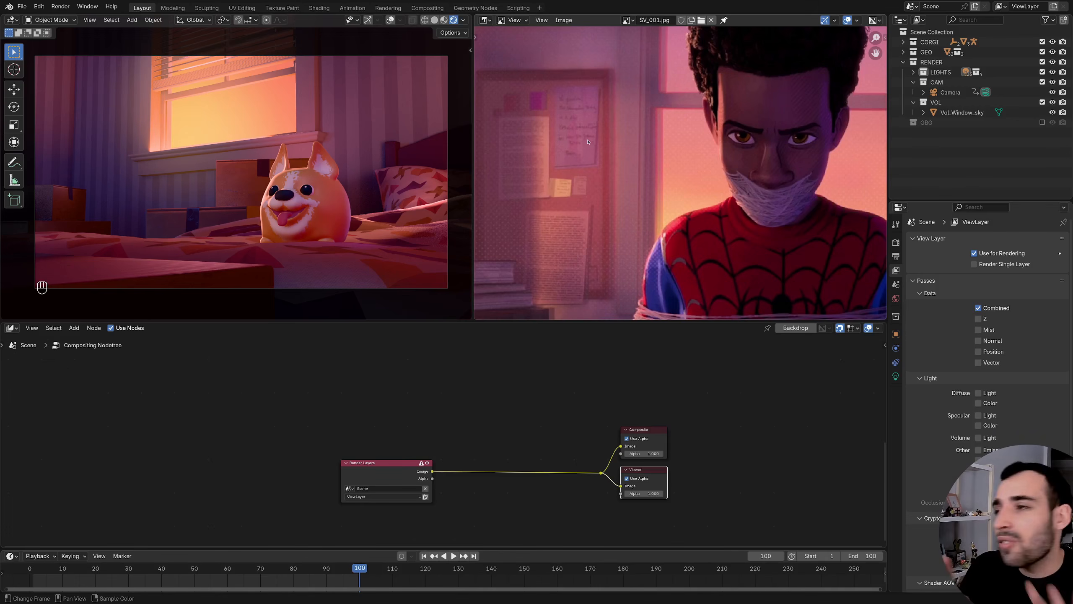
left_click(628, 19)
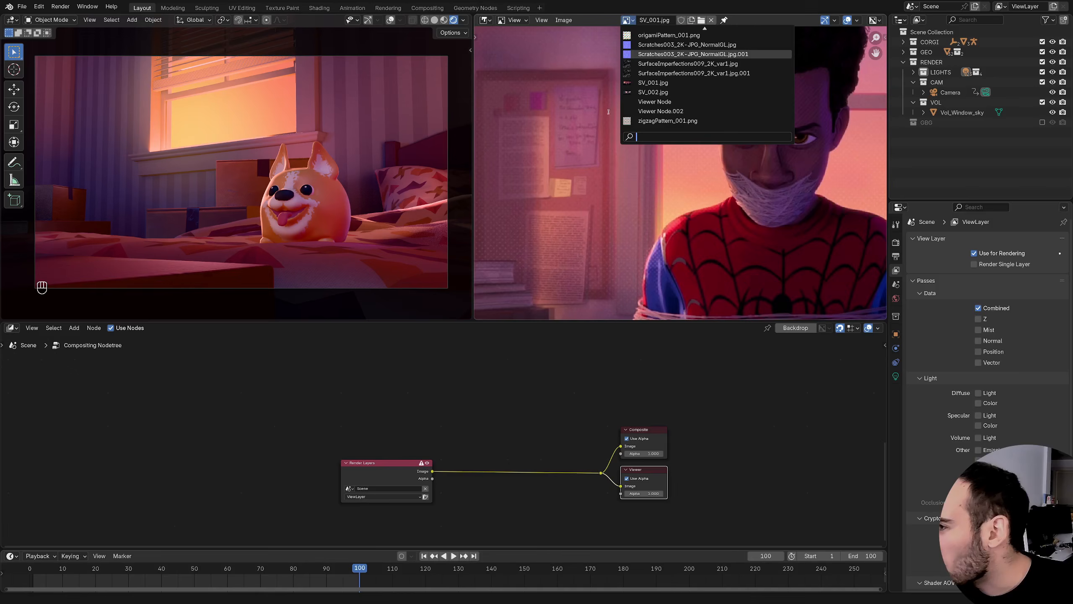
left_click(638, 106)
left_click_drag(638, 108, 638, 108)
middle_click_drag(638, 108, 784, 121, "ctrl")
middle_click_drag(647, 146, 667, 141)
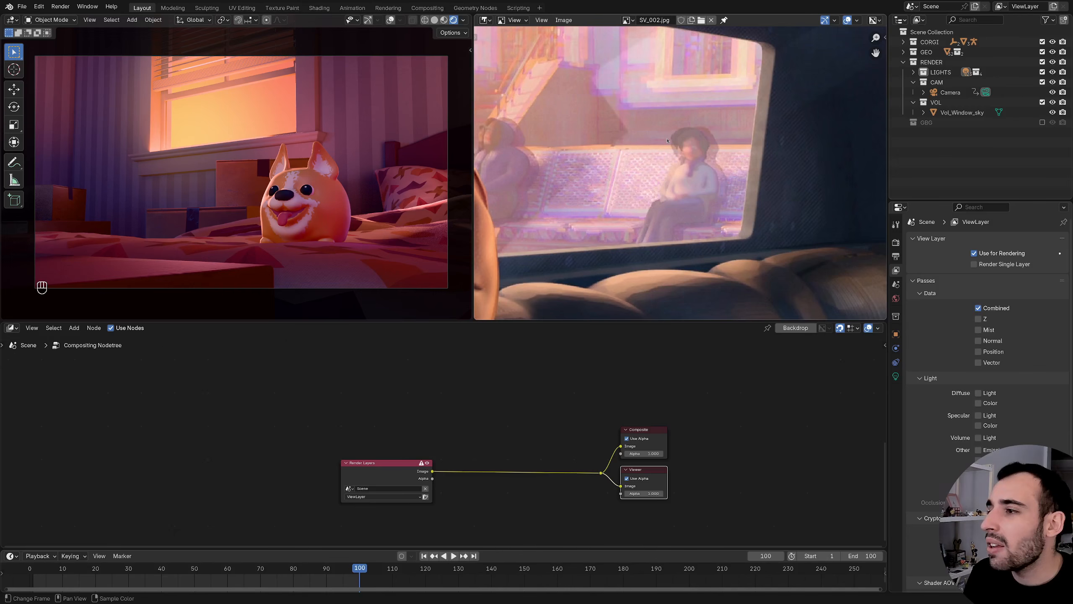
middle_click_drag(665, 122, 630, 158, "ctrl")
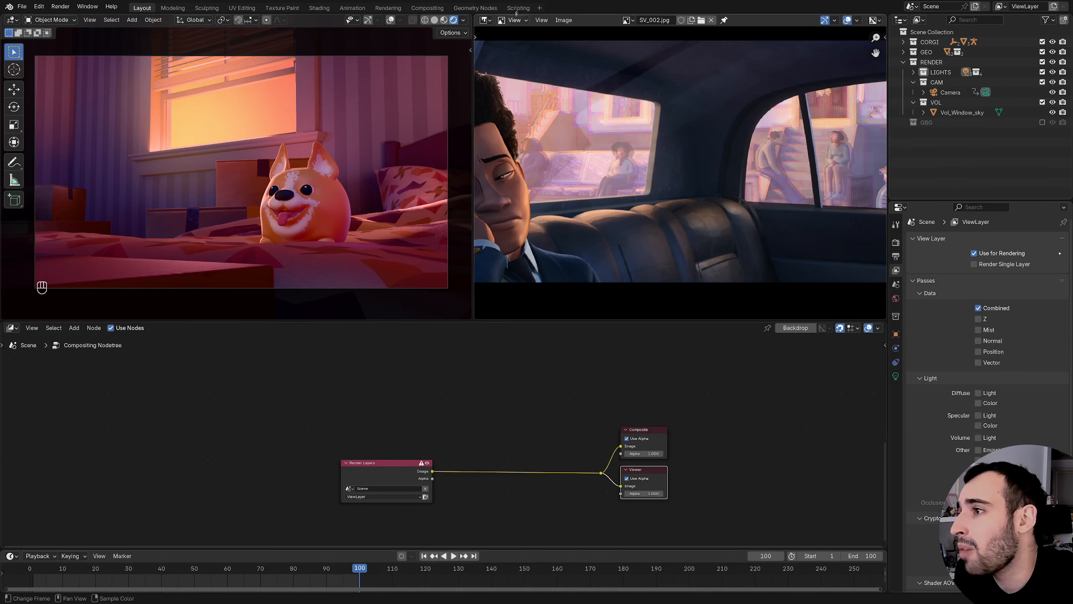
- Display SV_001.jpg as the reference image again and centre the character in its view
left_click(628, 20)
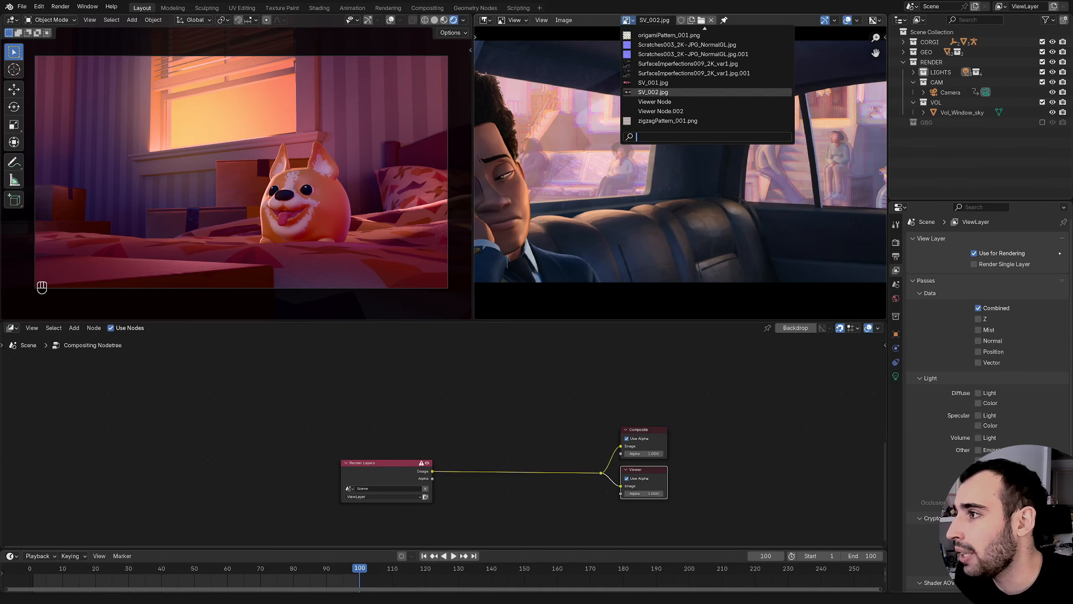
left_click(656, 84)
middle_click_drag(461, 418, 437, 494)
middle_click_drag(449, 424, 447, 409, "ctrl")
middle_click_drag(592, 190, 668, 216)
- Preview the scaled CMYK misregistration diagram and the scaled Misregister.jpg through the Viewer to examine both print references
middle_click_drag(434, 411, 455, 420, "ctrl")
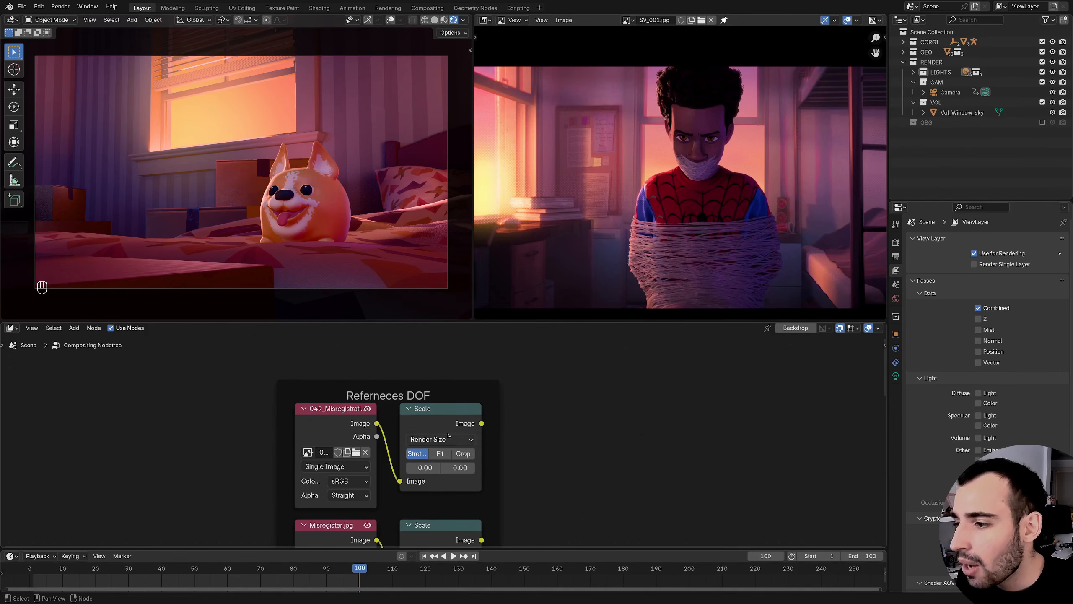
left_click(457, 422, "ctrl+shift")
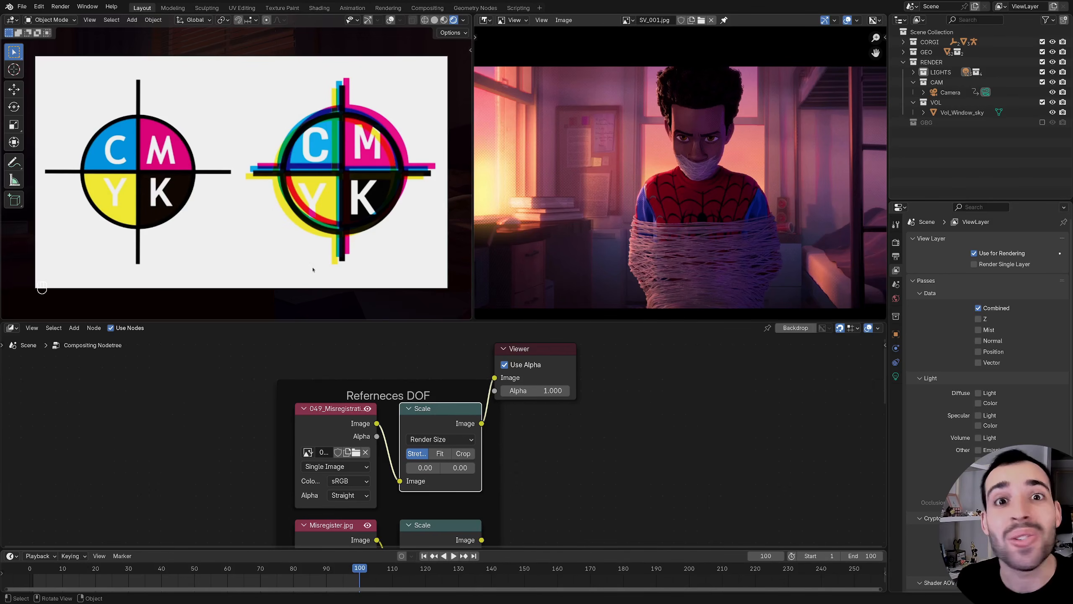
middle_click_drag(448, 532, 324, 444)
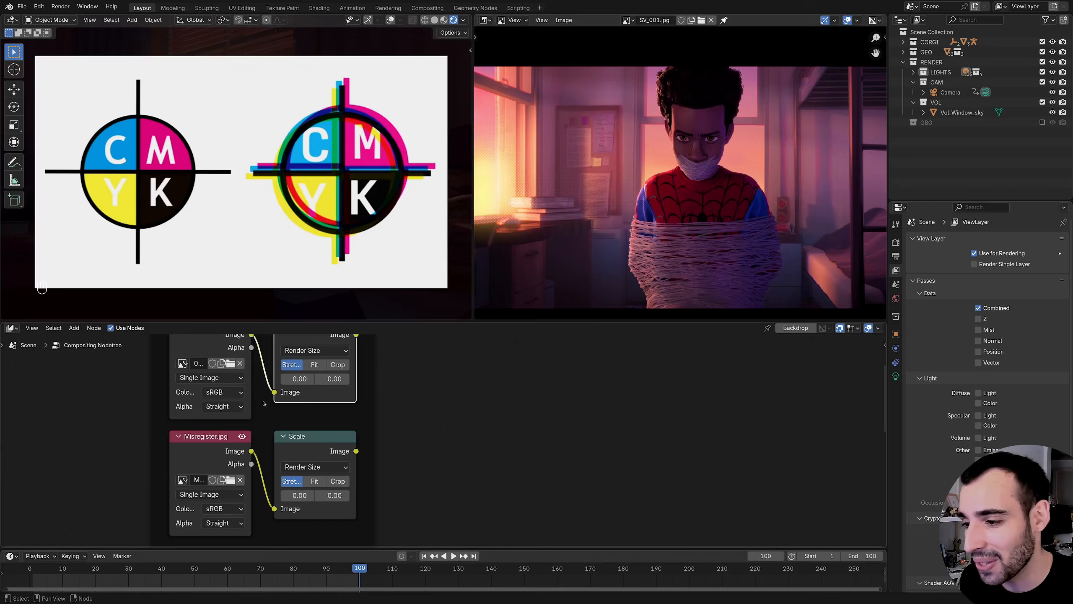
left_click(324, 444, "ctrl+shift")
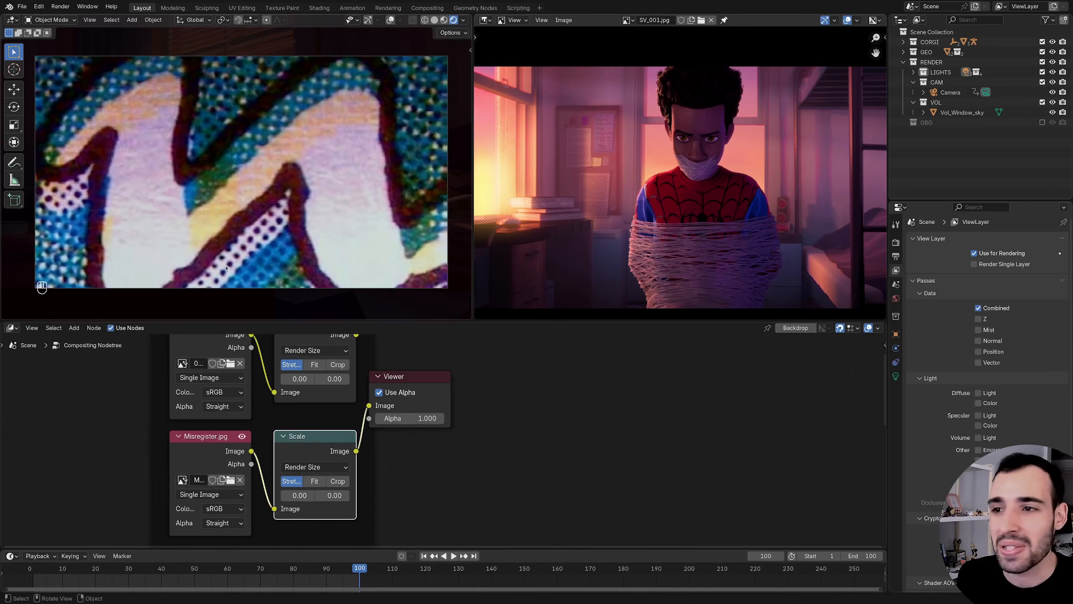
- Duplicate the Render Layers node beside the references frame and connect its image to the Viewer, placed well apart from it
middle_click_drag(424, 409, 363, 390)
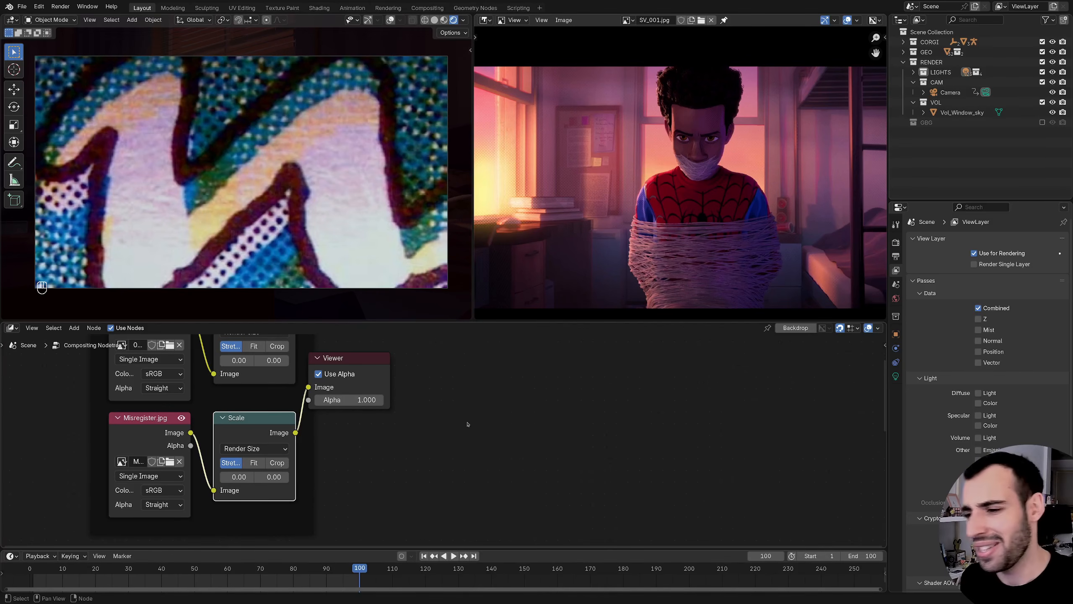
scroll(368, 422, "down", 5)
middle_click_drag(371, 452, 343, 494, "ctrl")
left_click(341, 452)
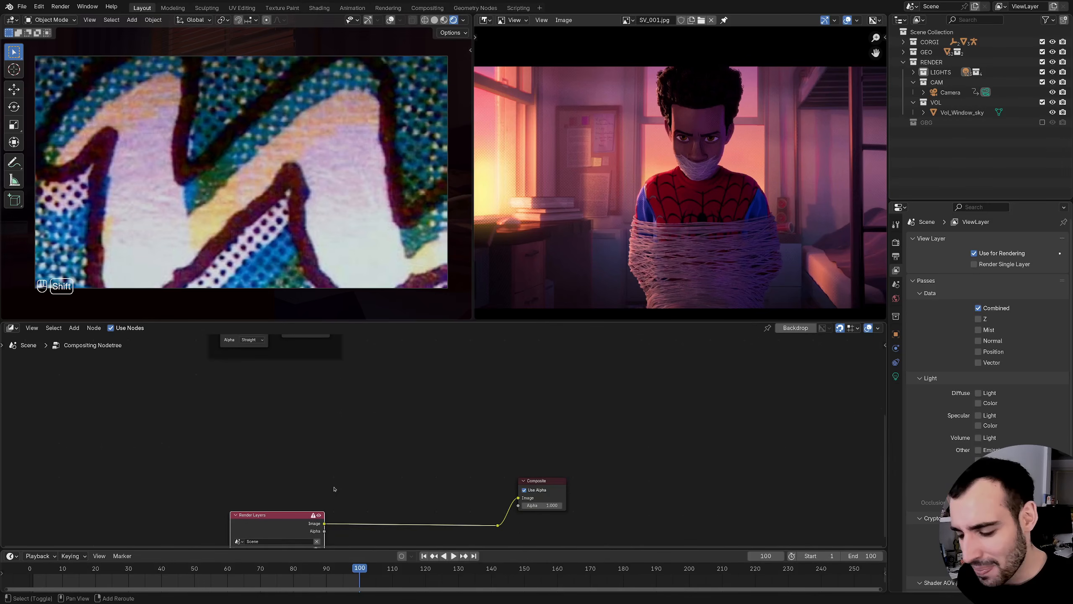
key("shift+s")
key("shift+d")
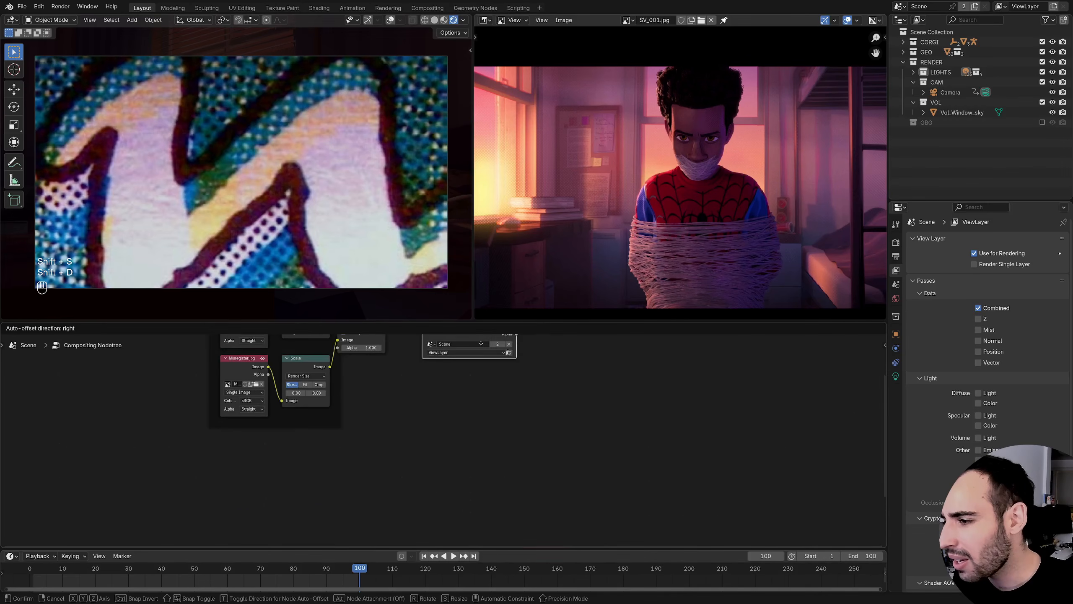
middle_click_drag(406, 433, 267, 446)
left_click(373, 440, "ctrl+shift")
middle_click_drag(321, 435, 364, 379, "ctrl")
left_click_drag(327, 366, 624, 388)
middle_click_drag(236, 469, 270, 420, "ctrl")
- Insert a Mix node before the Viewer, with the render image in both inputs and a factor of 0.463
left_click_drag(228, 430, 340, 363)
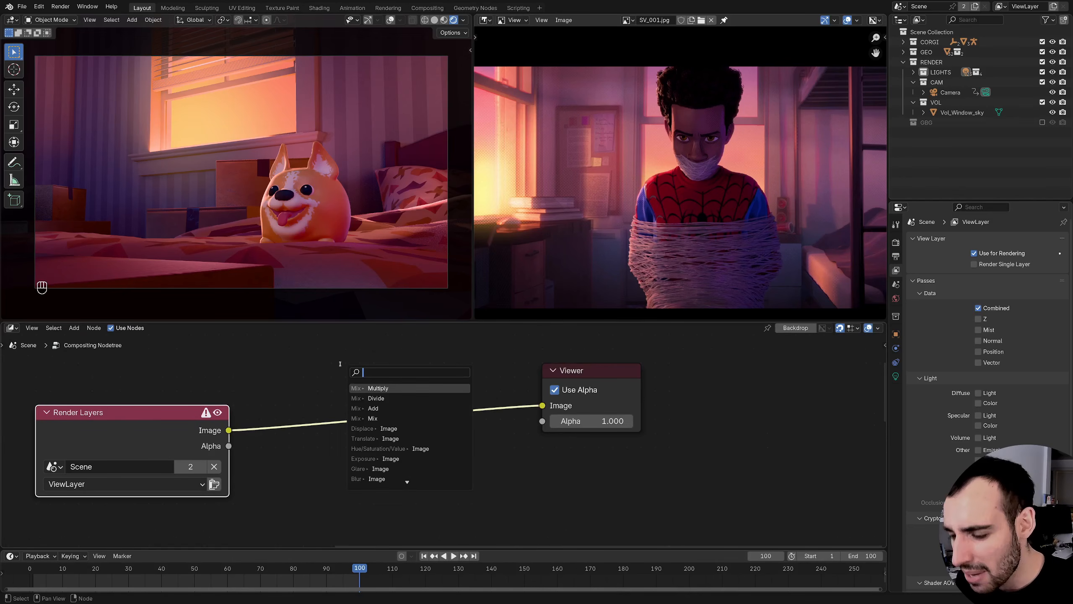
type("mix")
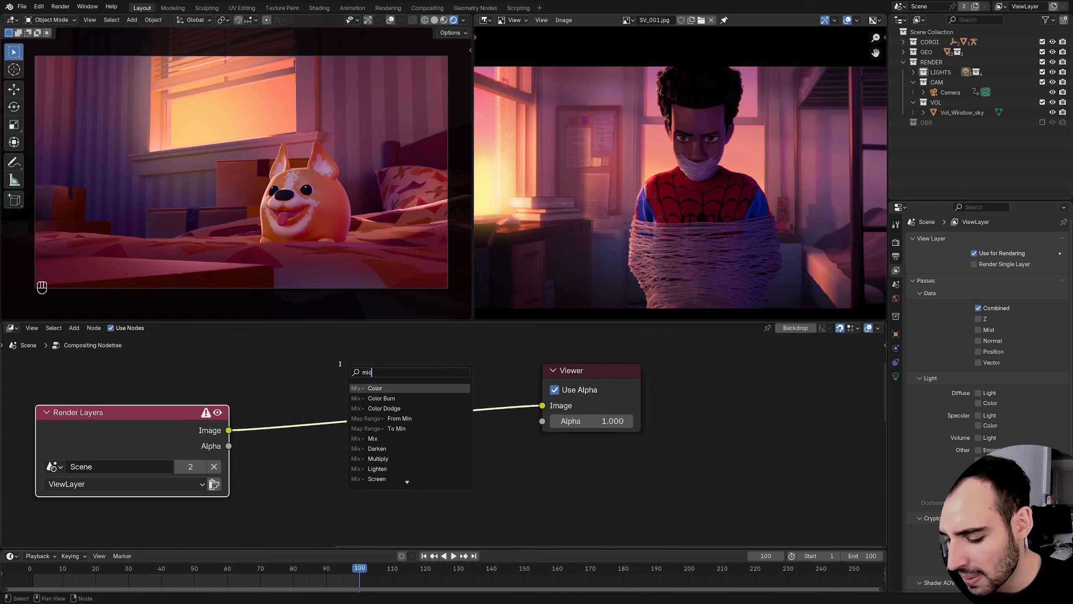
key("Return")
left_click(357, 388)
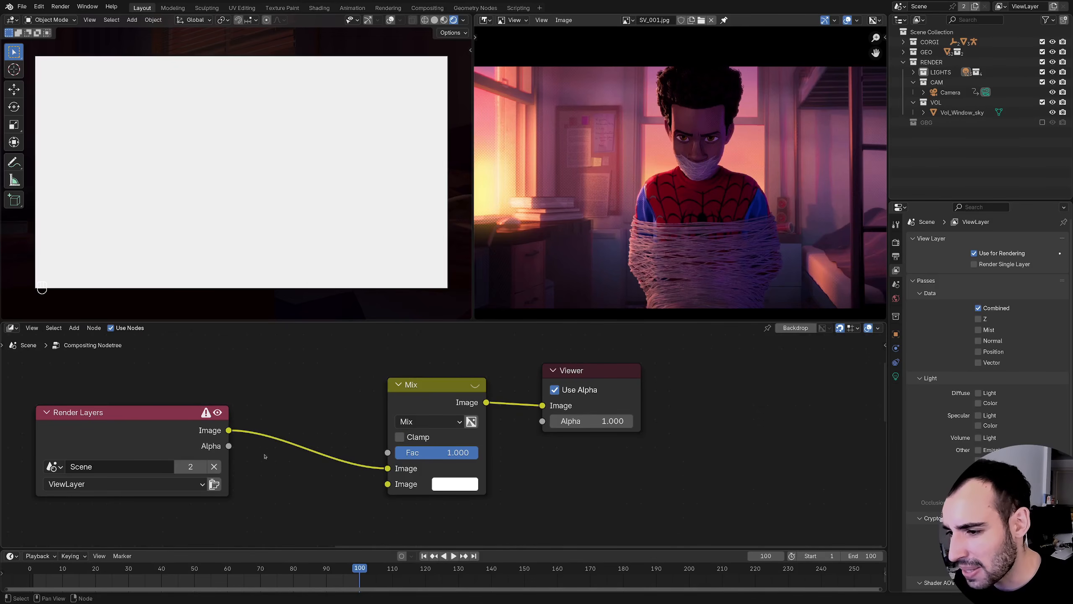
left_click_drag(228, 431, 387, 484)
left_click_drag(446, 452, 392, 451)
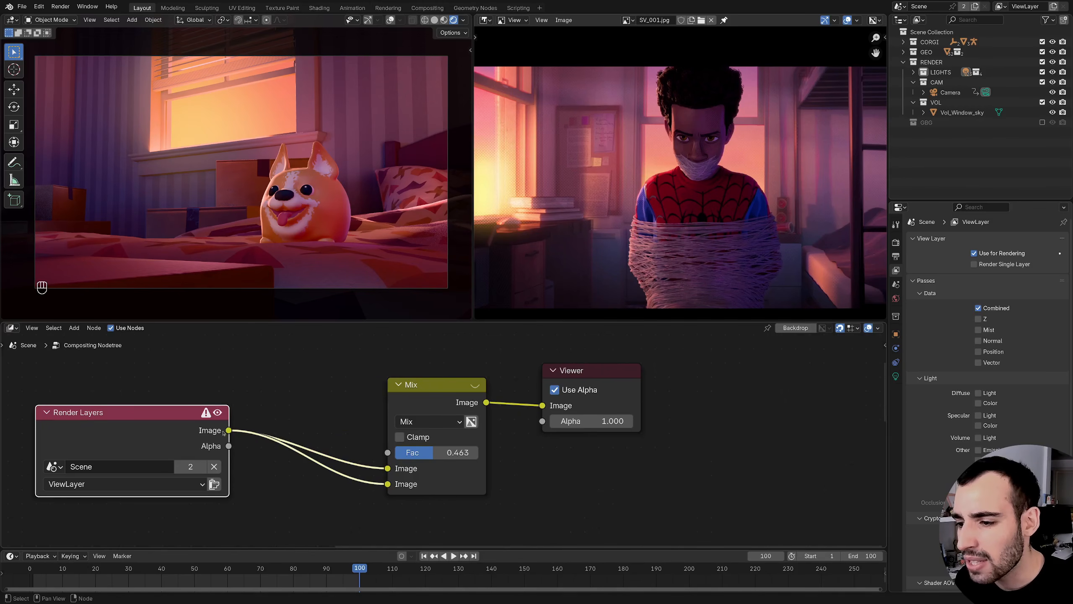
- Add a Translate node between the Render Layers image output and the Mix node's first image input
left_click_drag(223, 431, 239, 387)
type("trans")
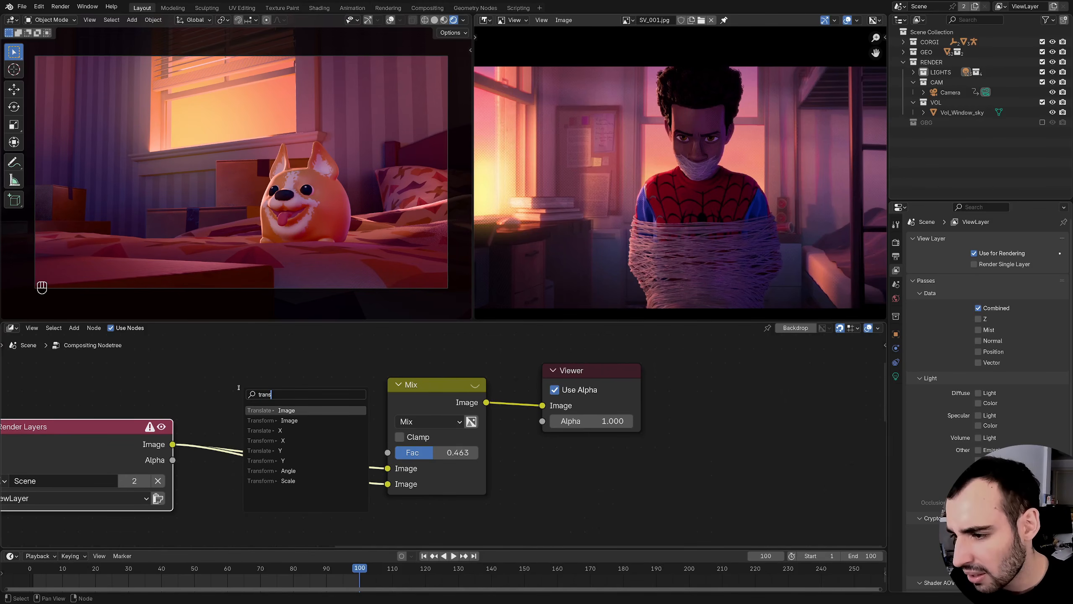
key("Return")
left_click(234, 398)
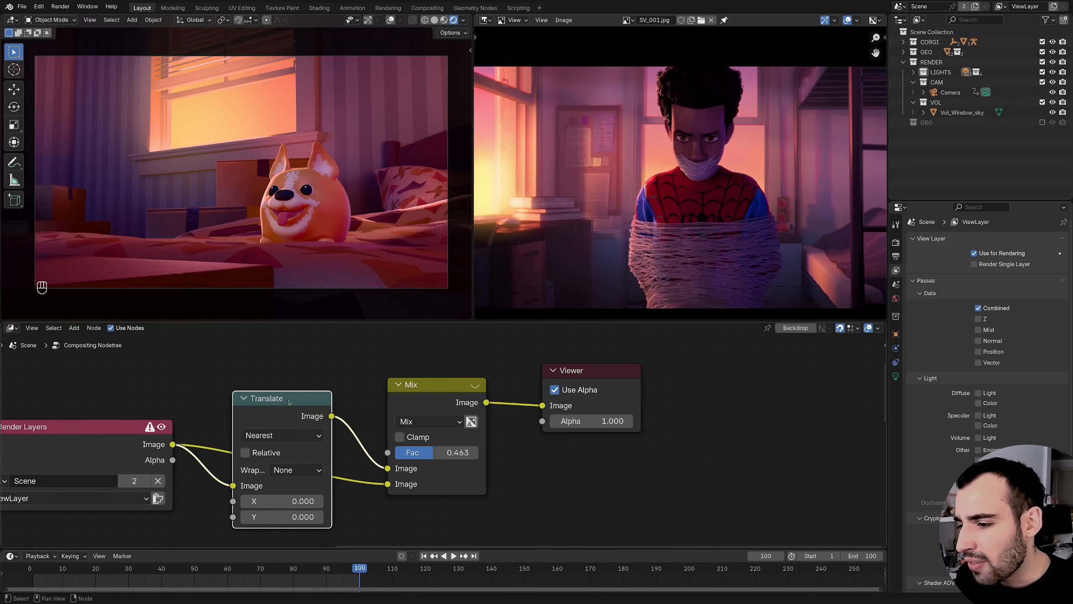
left_click_drag(269, 398, 269, 357)
- Set the Translate node's X offset to 10.120 and widen the 3D viewport to inspect the doubled image
left_click_drag(284, 459, 311, 459)
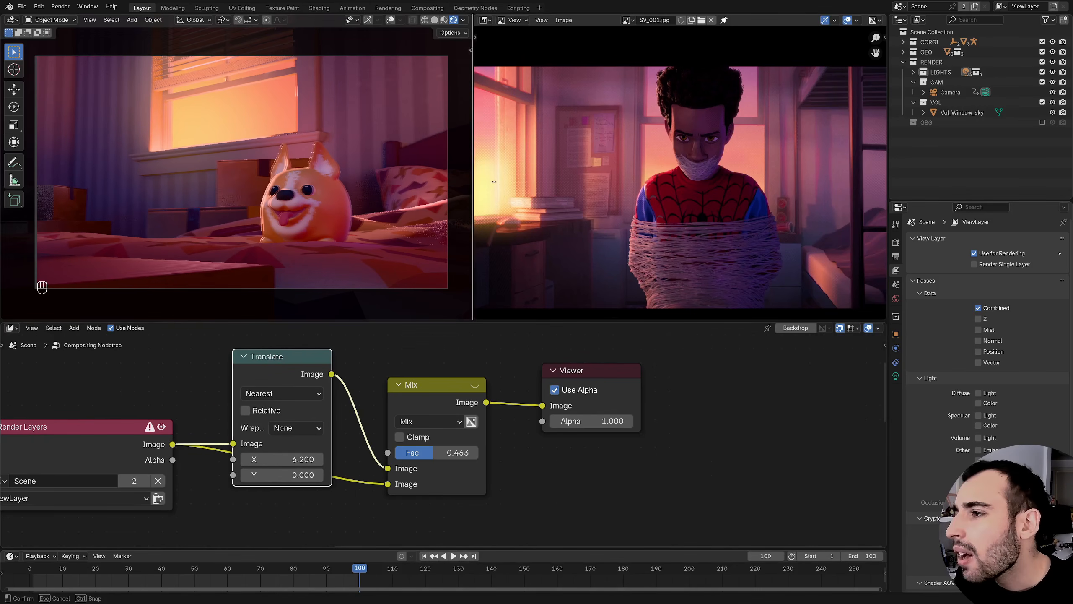
left_click_drag(473, 182, 607, 183)
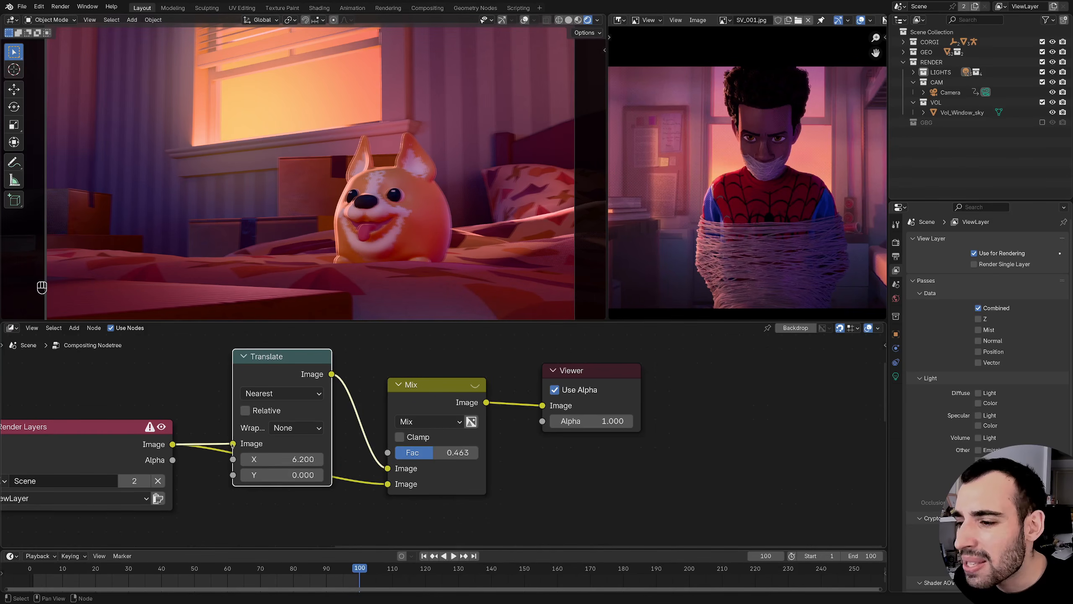
left_click_drag(296, 459, 399, 426, "shift")
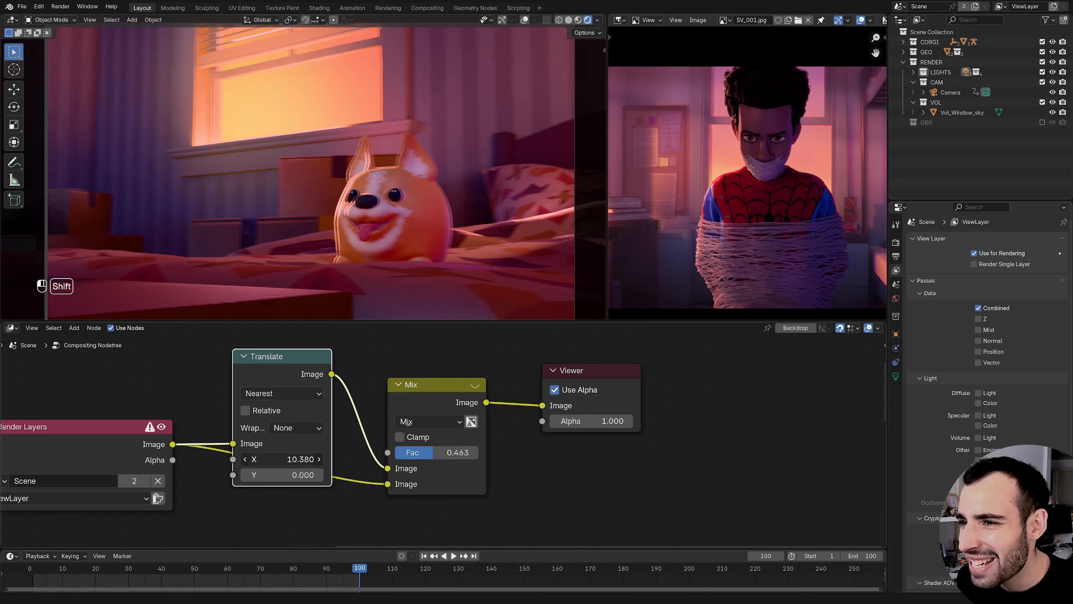
- Spread out the compositing nodes, moving Mix and Viewer away from Translate and Render Layers below it
scroll(443, 360, "down", 2)
left_click_drag(429, 349, 529, 416)
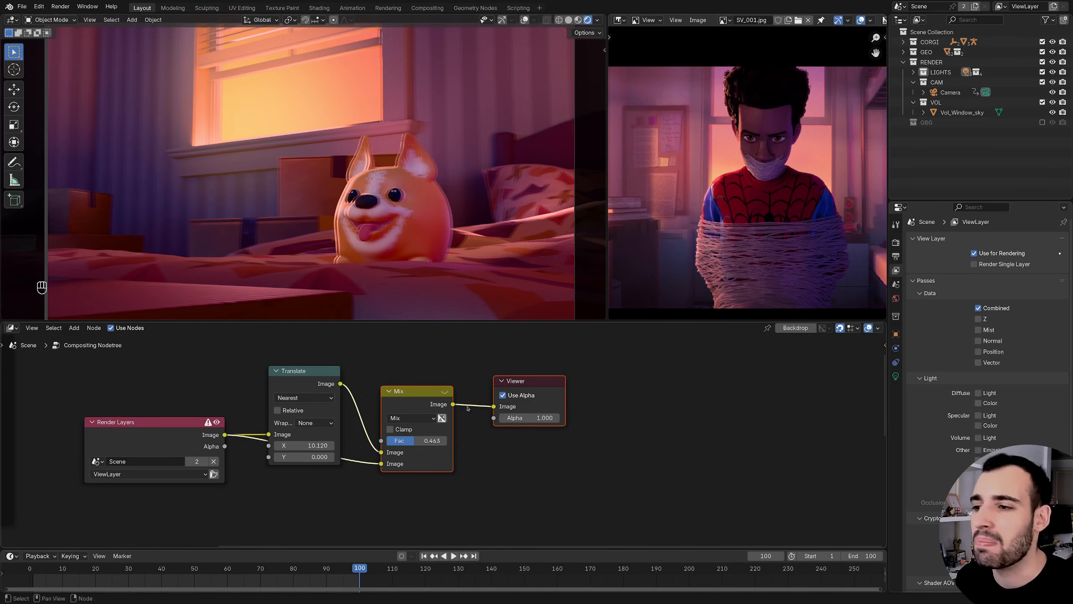
left_click_drag(427, 404, 559, 435)
left_click_drag(145, 439, 124, 489)
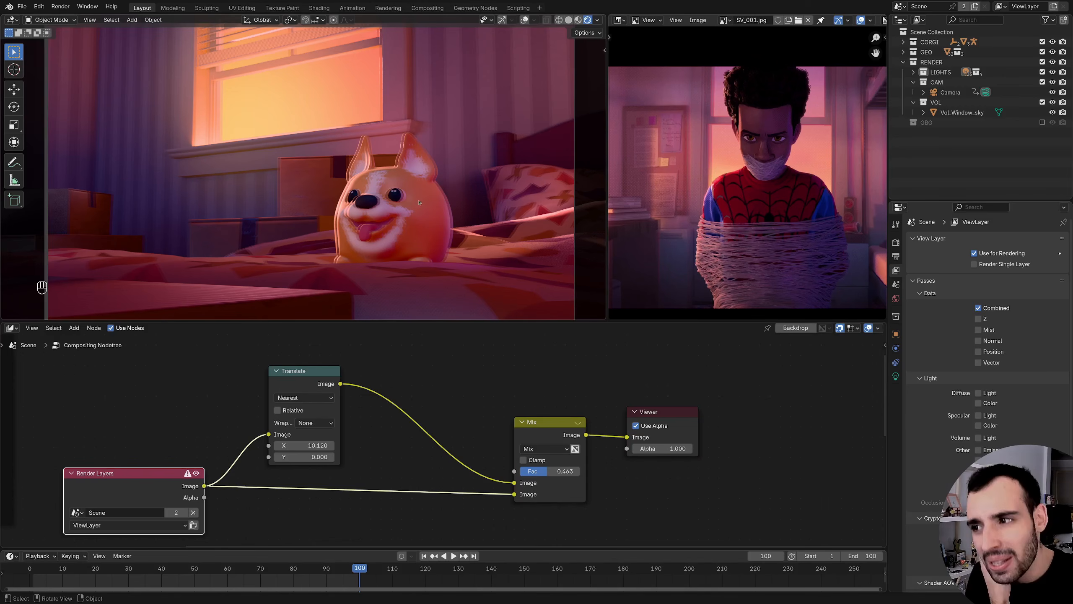
mouse_move(355, 423)
middle_mouse_down()
mouse_move(396, 410)
mouse_move(396, 424)
mouse_move(357, 423)
middle_mouse_up()
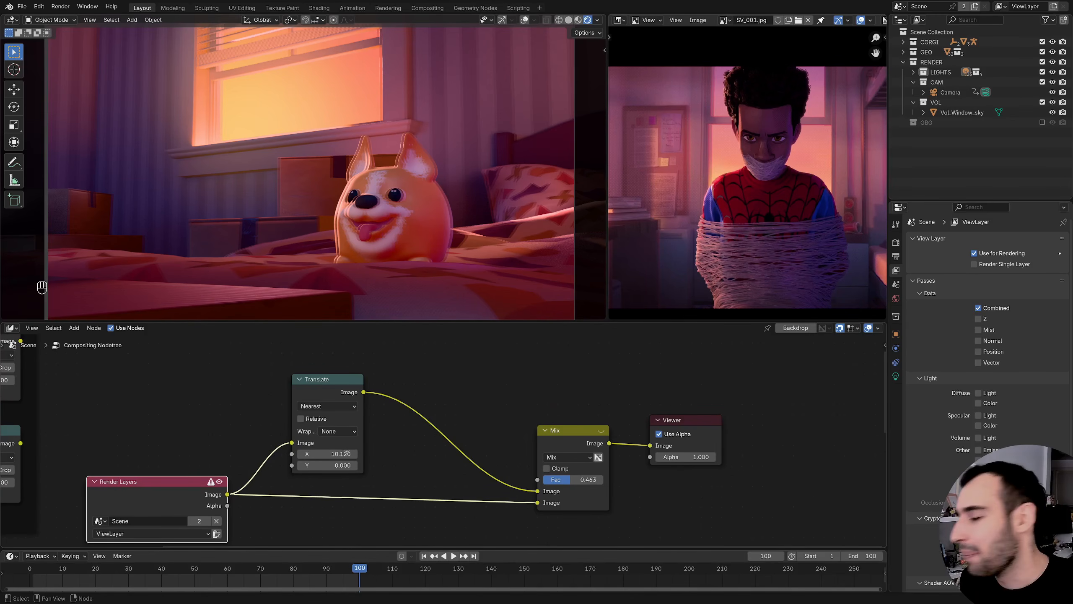
middle_click_drag(366, 438, 379, 422)
- Delete the Translate and Mix nodes while keeping the render image linked to the Viewer
left_click(346, 378)
key("ctrl+x")
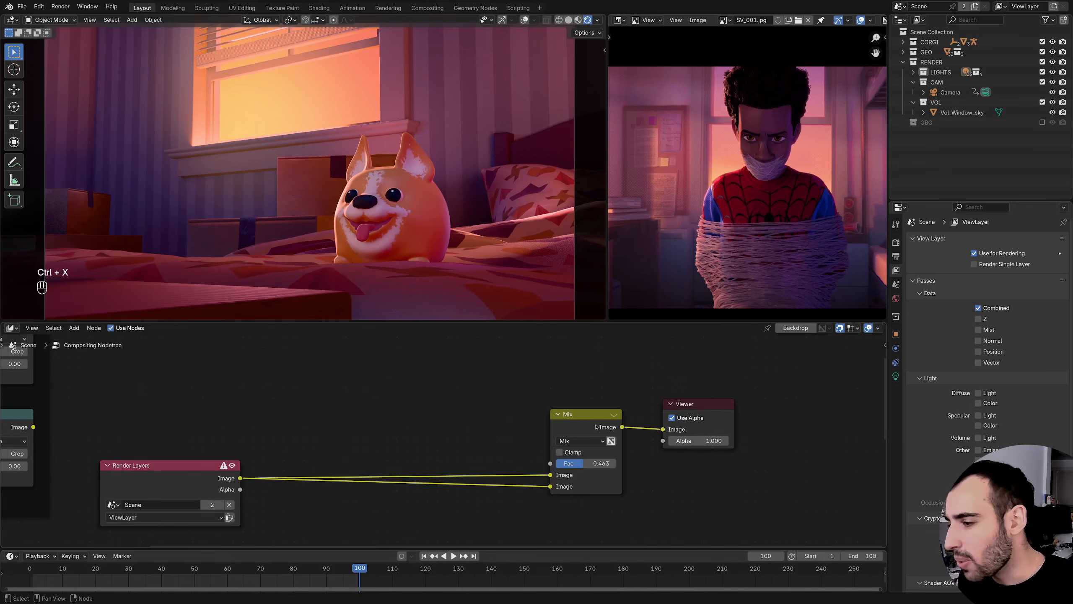
left_click(591, 425)
key("ctrl+x")
- Enable the Z pass for the view layer, and reposition the Render Layers and Viewer nodes with more room between them
middle_click_drag(510, 411, 374, 406)
left_click_drag(63, 463, 165, 423)
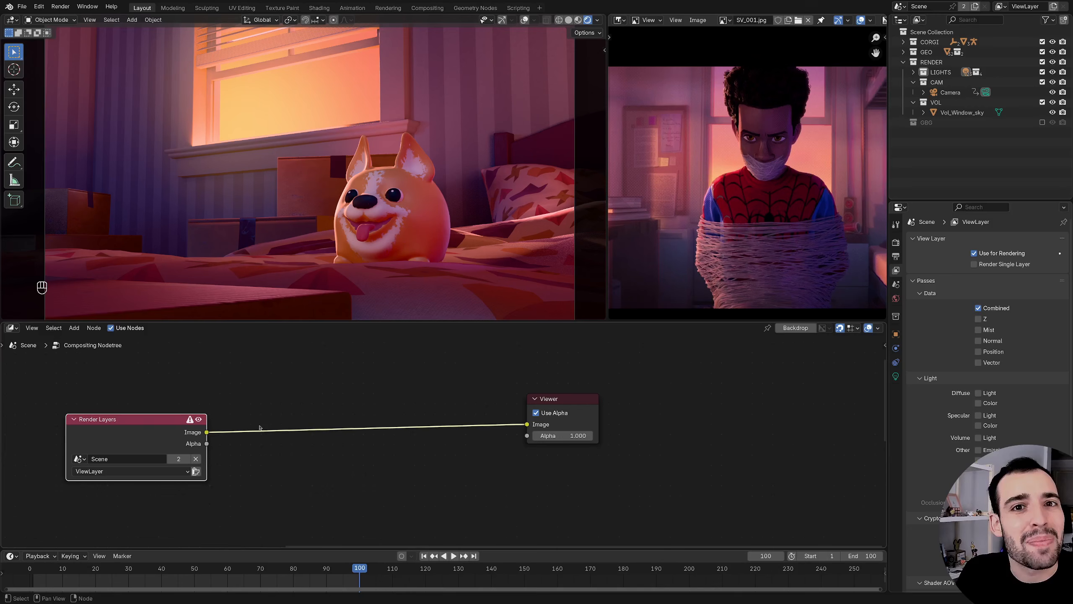
scroll(755, 398, "down", 2)
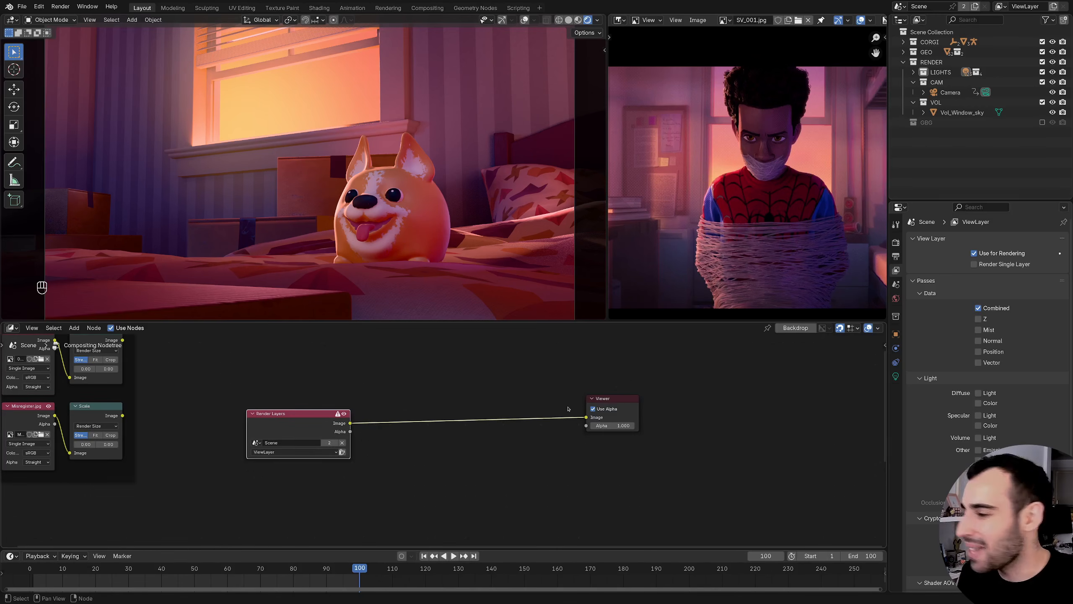
left_click(978, 318)
scroll(541, 360, "up", 2)
left_click_drag(656, 407, 748, 419)
scroll(748, 419, "down", 1)
- Duplicate the Render Layers node above the original and make the compositor area taller
left_click(293, 440)
key("shift+d")
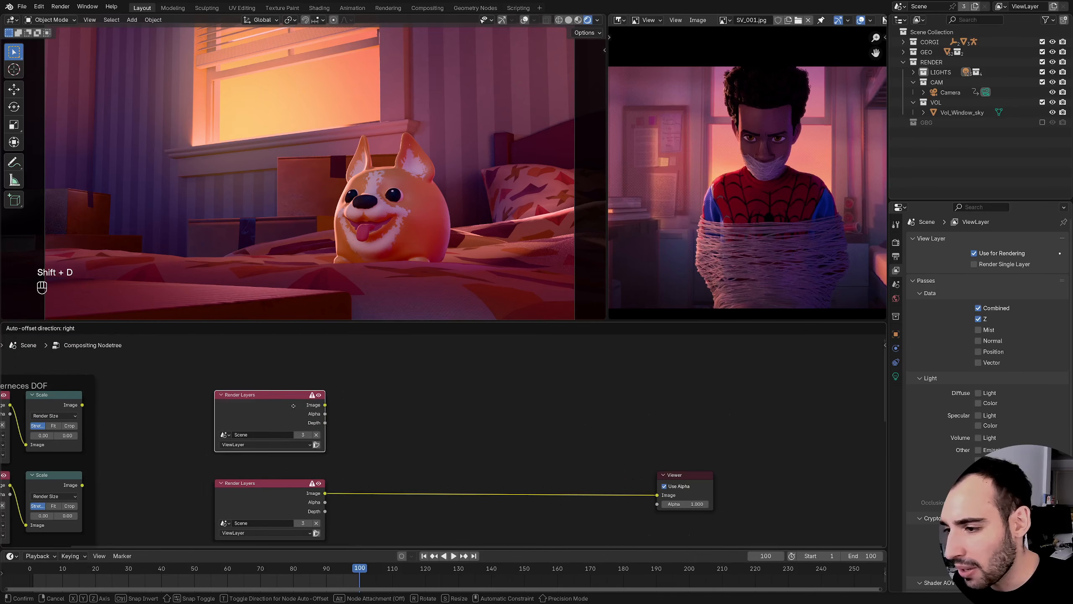
left_click(293, 365)
left_click_drag(361, 322, 361, 262)
- Move the Viewer node farther from the Render Layers nodes to make room in the chain
middle_click_drag(462, 400, 536, 403)
scroll(450, 379, "up", 2)
left_click(648, 410)
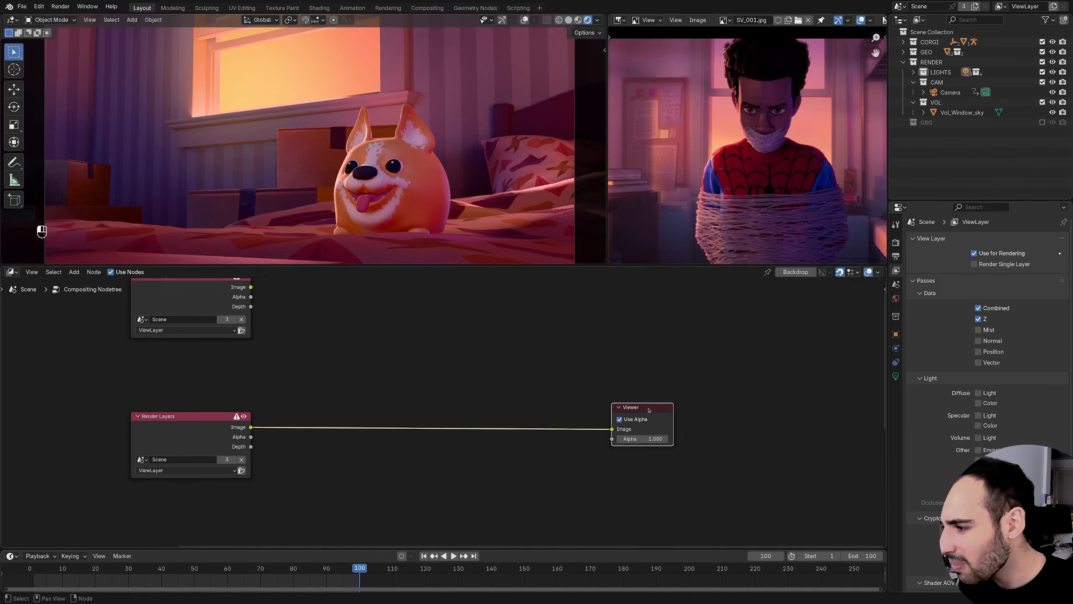
left_click_drag(649, 409, 692, 410)
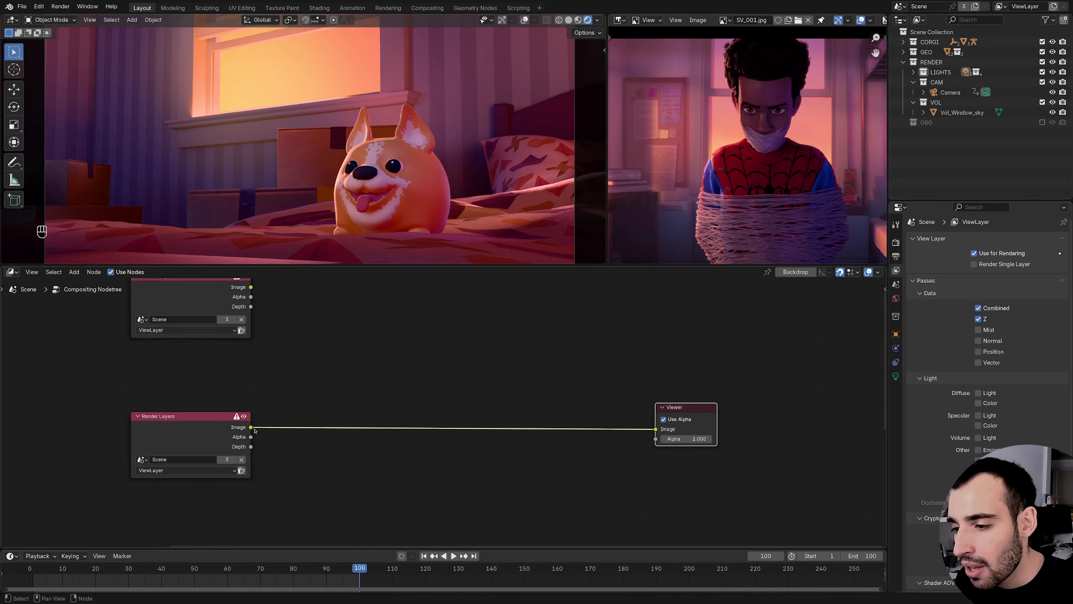
- Insert an Add mix node between the lower Render Layers and the Viewer, linking the render image to both of its image inputs
key("shift+a")
type("add")
key("Return")
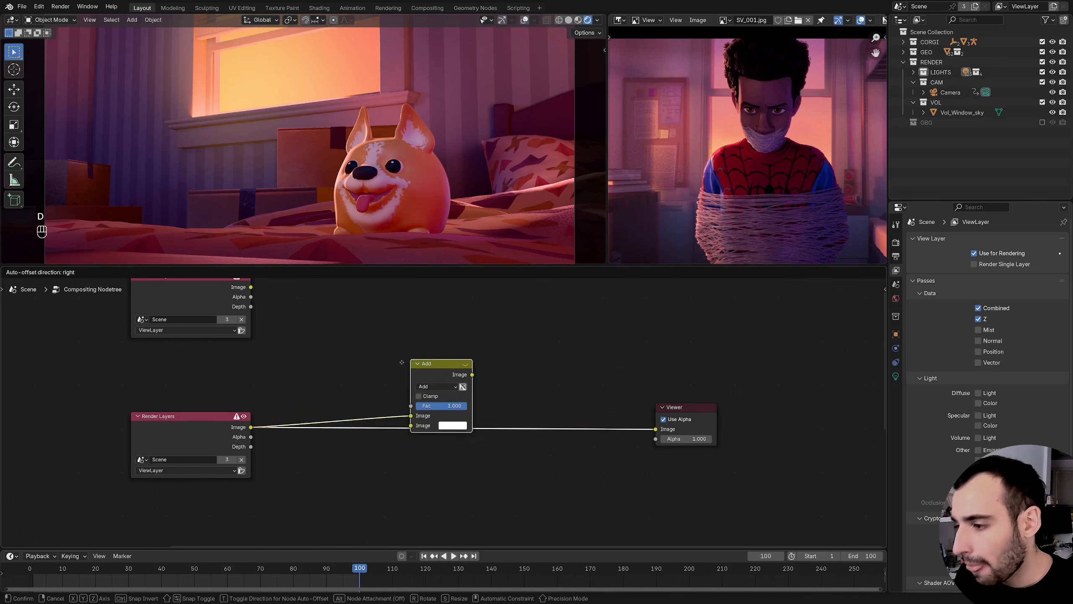
left_click(463, 364)
left_click_drag(250, 427, 472, 425)
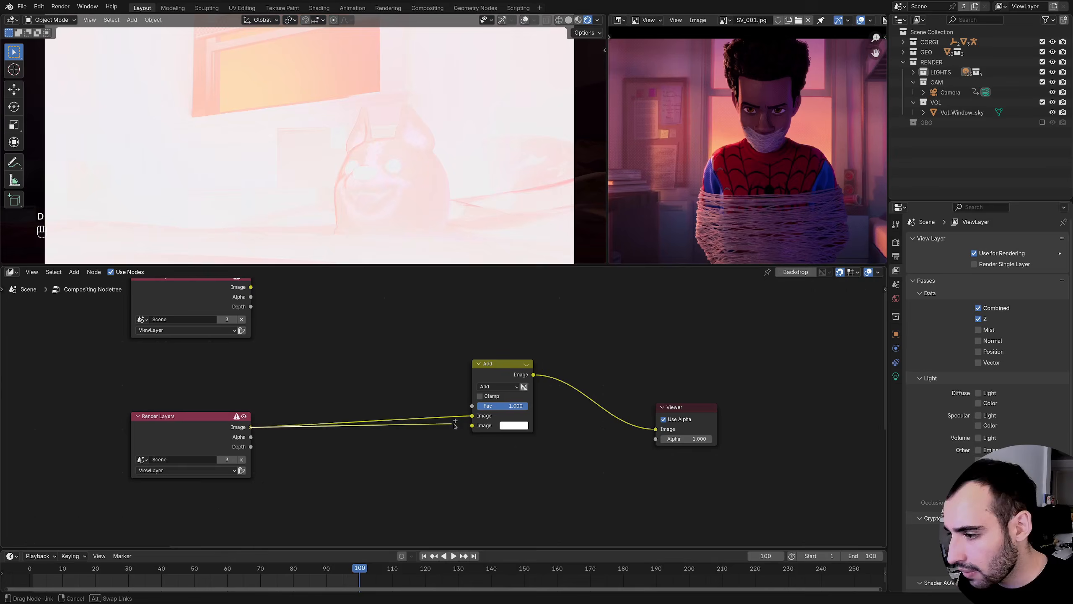
- Duplicate the Add node below the first, chain the two together, and feed the render image into the duplicate's second image input
key("shift+d")
left_click(497, 453)
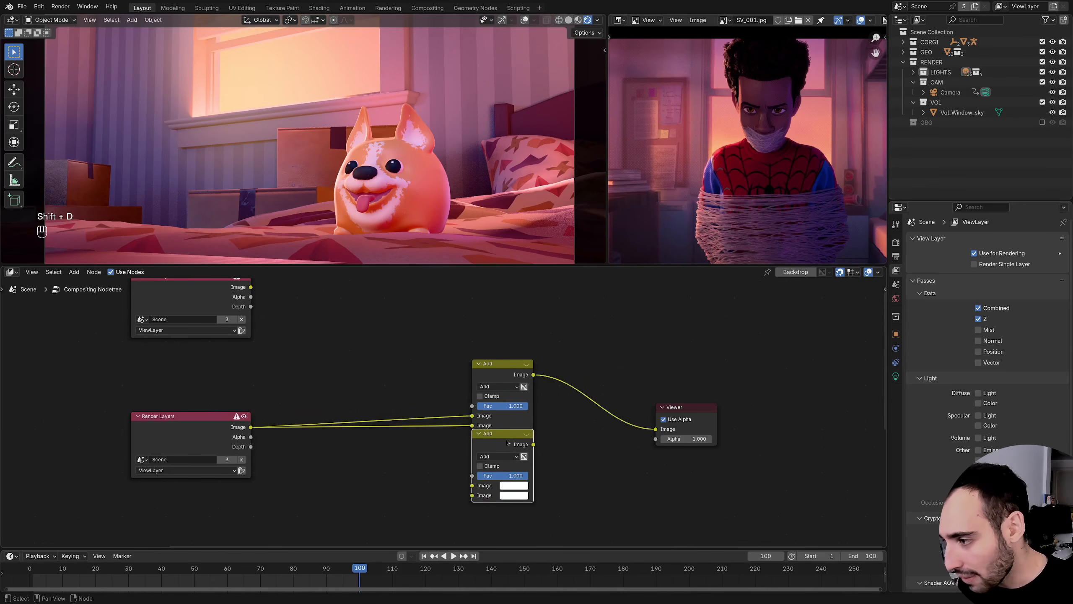
left_click_drag(250, 426, 472, 495)
mouse_move(503, 443)
left_mouse_down()
mouse_move(513, 459)
mouse_move(504, 450)
left_mouse_up()
left_click_drag(569, 390, 742, 401)
middle_click_drag(566, 419, 462, 389)
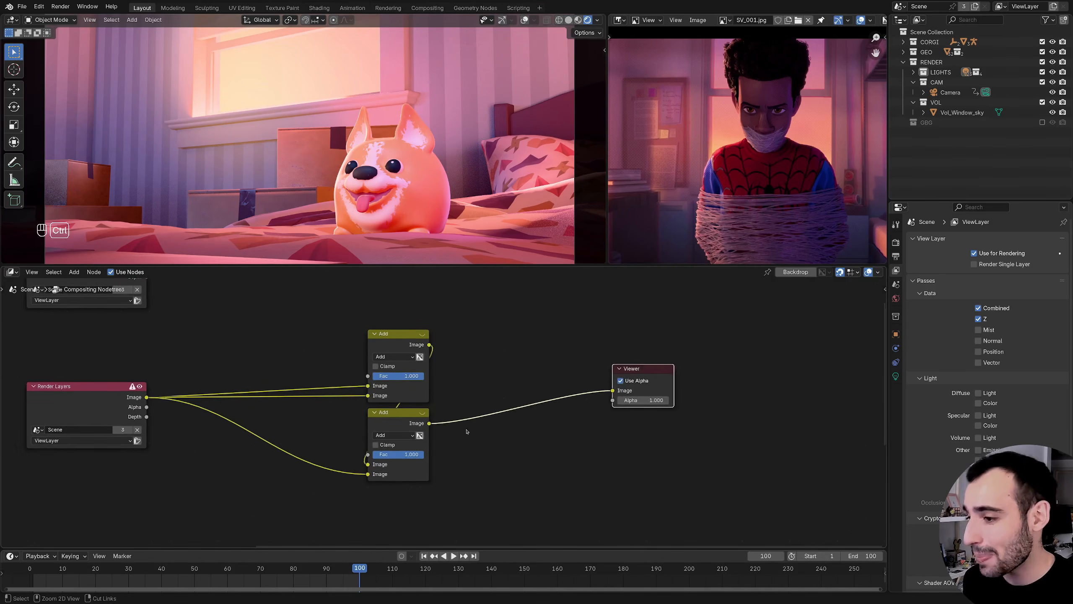
- Insert a Divide mix node between the second Add node and the Viewer
scroll(451, 425, "up", 1)
left_click_drag(428, 425, 499, 355)
type("div")
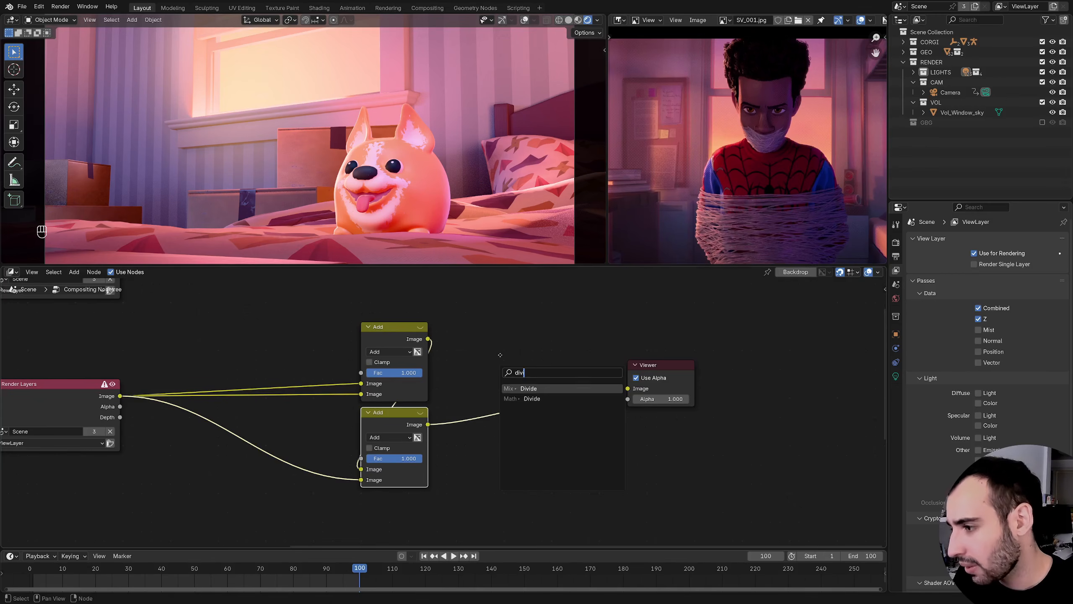
key("Return")
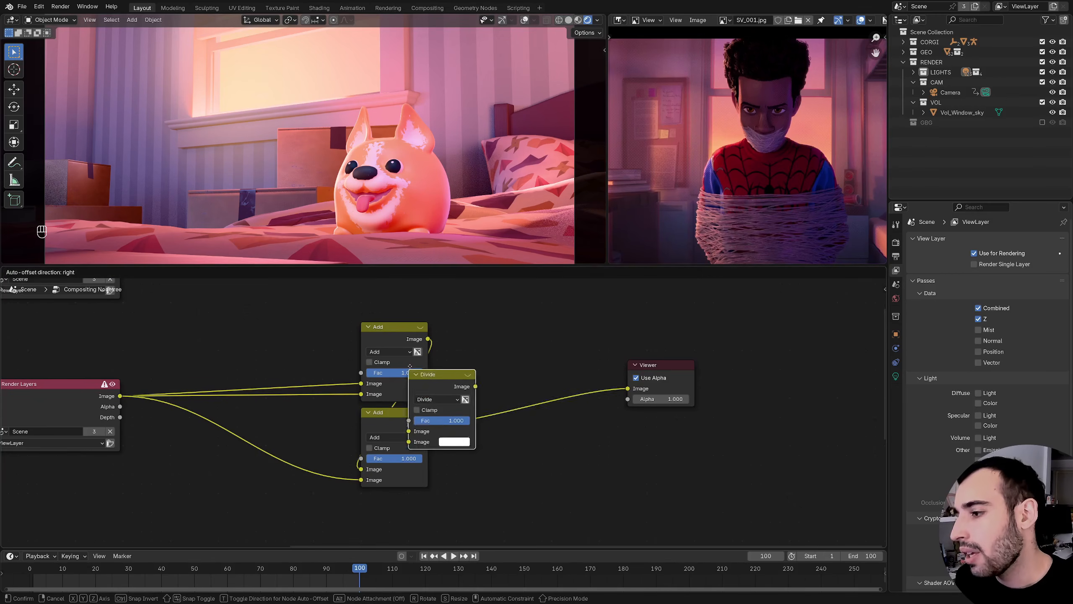
left_click(497, 355)
middle_click_drag(528, 314, 506, 360)
- Add a Value node set to 3 above the Divide node and link it to Divide's second image input
key("shift+a")
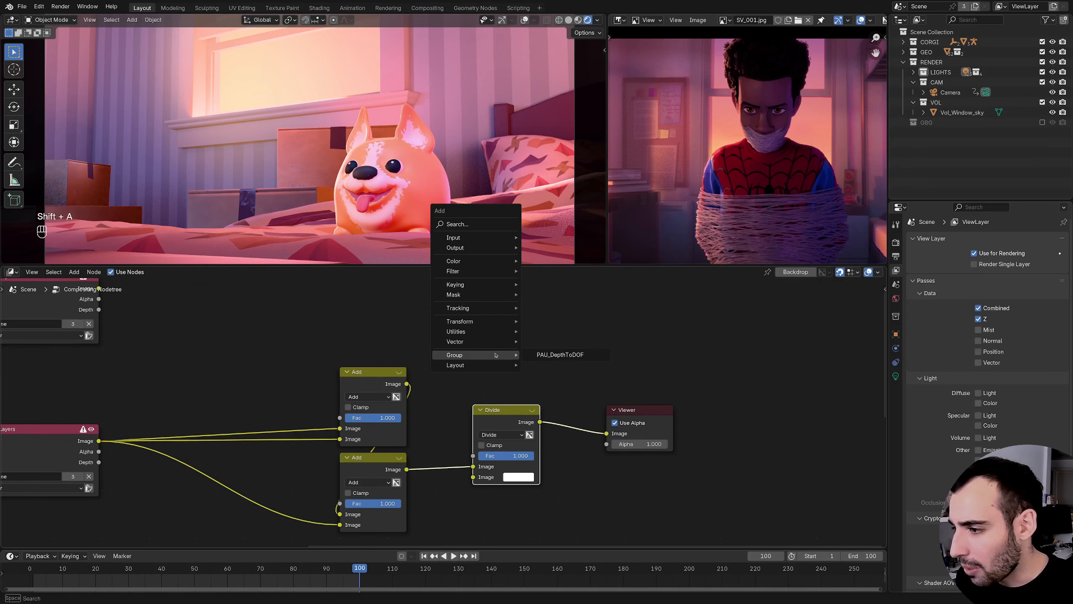
key("shift+a")
type("val")
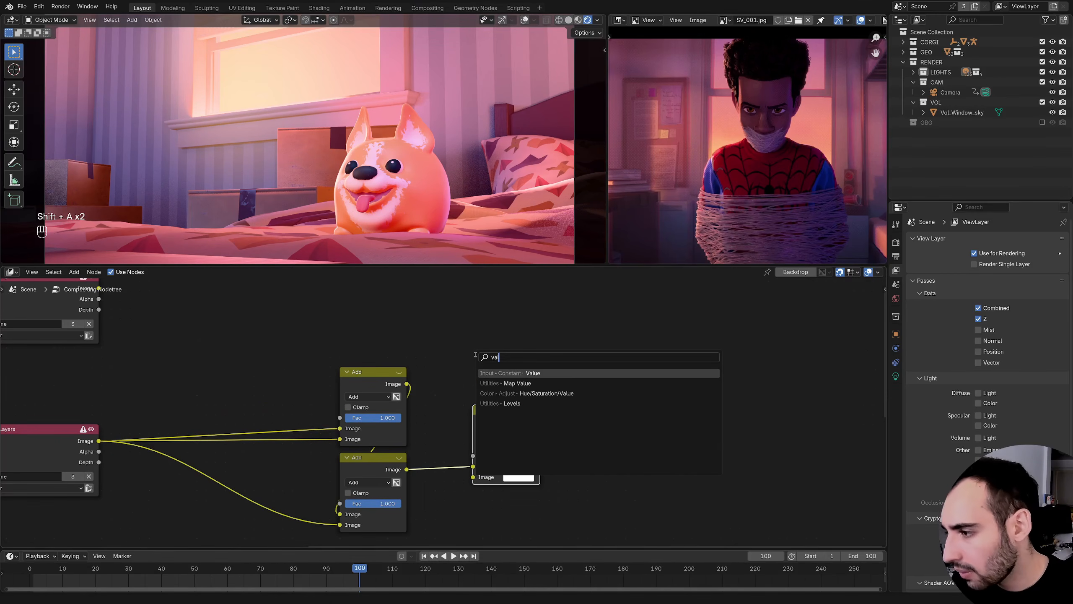
key("Return")
left_click(498, 365)
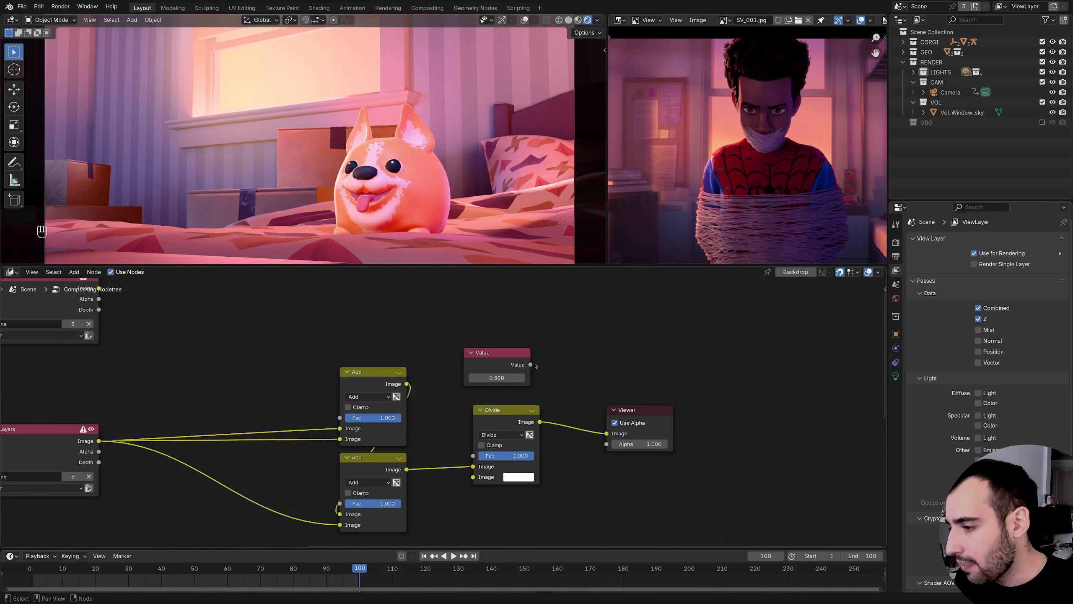
left_click_drag(531, 364, 472, 477)
left_click(502, 376)
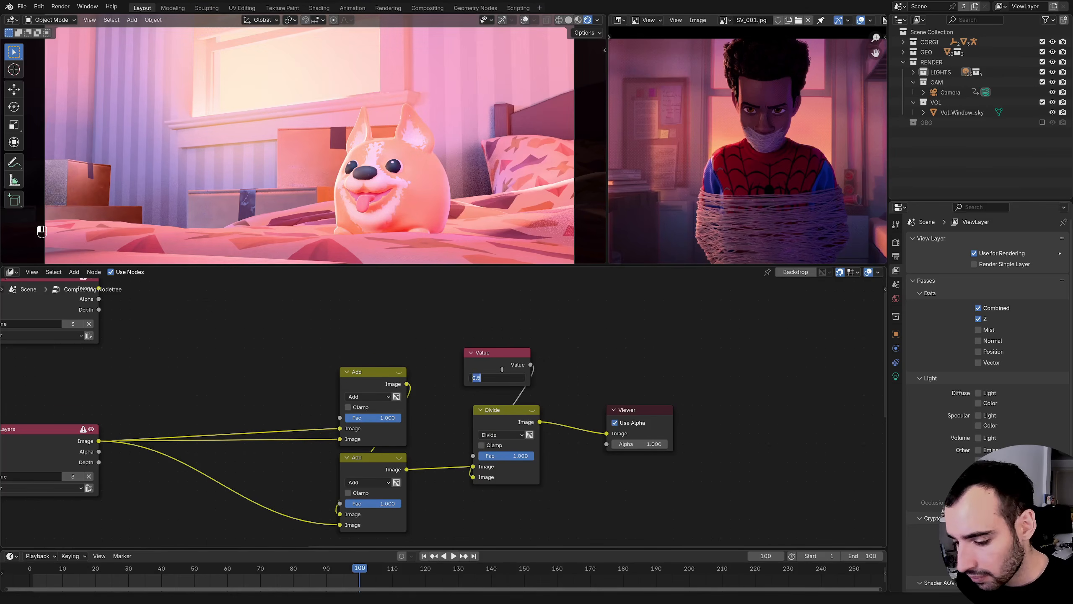
type("3")
key("Return")
left_click_drag(515, 366, 517, 377)
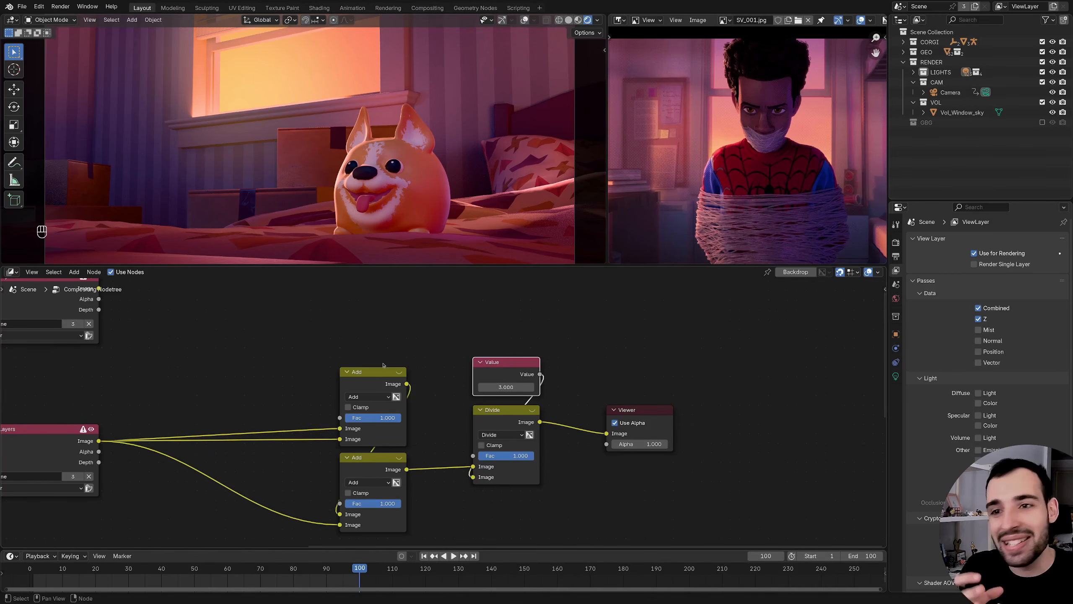
- Move the two Add nodes closer to the Divide node and preview the Divide output in the Viewer
middle_click_drag(326, 428, 331, 425)
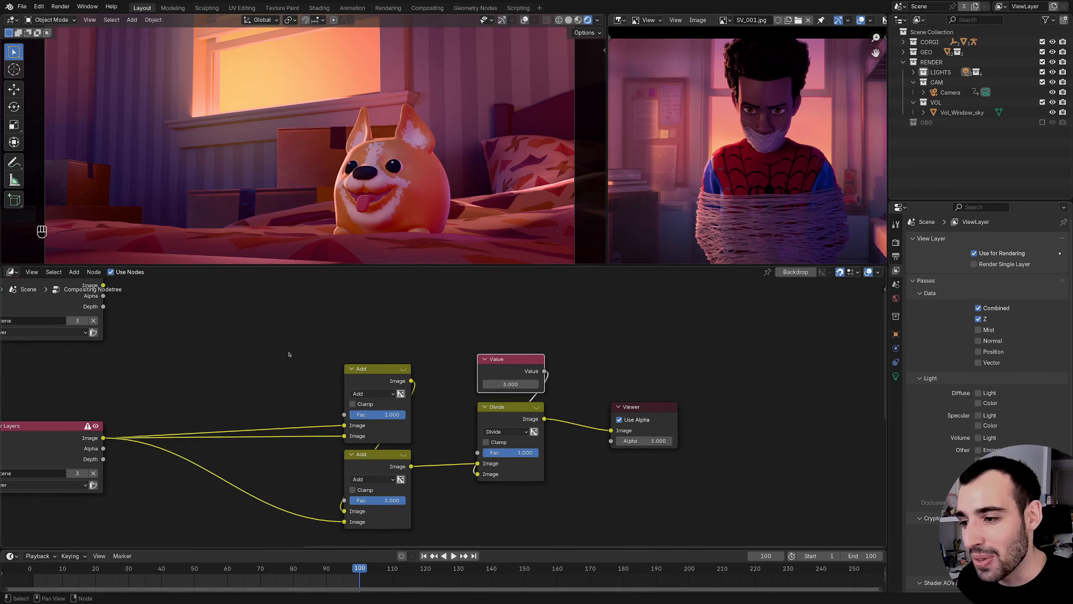
left_click(374, 365)
left_click_drag(325, 340, 430, 521)
key("g")
left_click(460, 380)
middle_click_drag(524, 406, 451, 381)
left_click(469, 377, "ctrl+shift")
- Compare the original render with the Divide output by previewing each in the Viewer
middle_click_drag(33, 394, 192, 384)
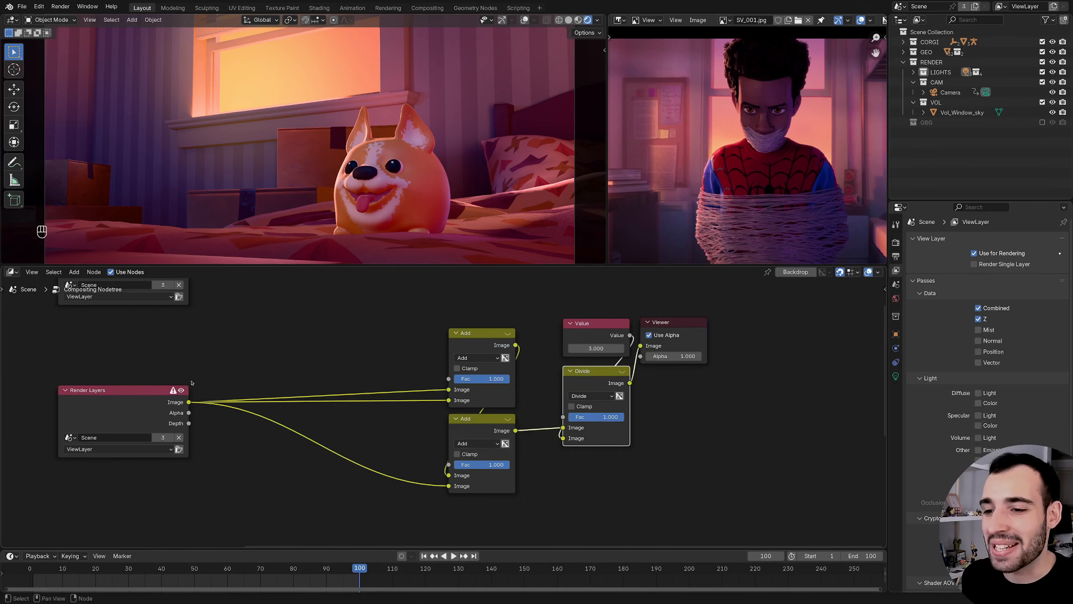
left_click(185, 396, "ctrl+shift")
middle_click_drag(335, 365, 194, 367)
left_click(478, 387, "ctrl+shift")
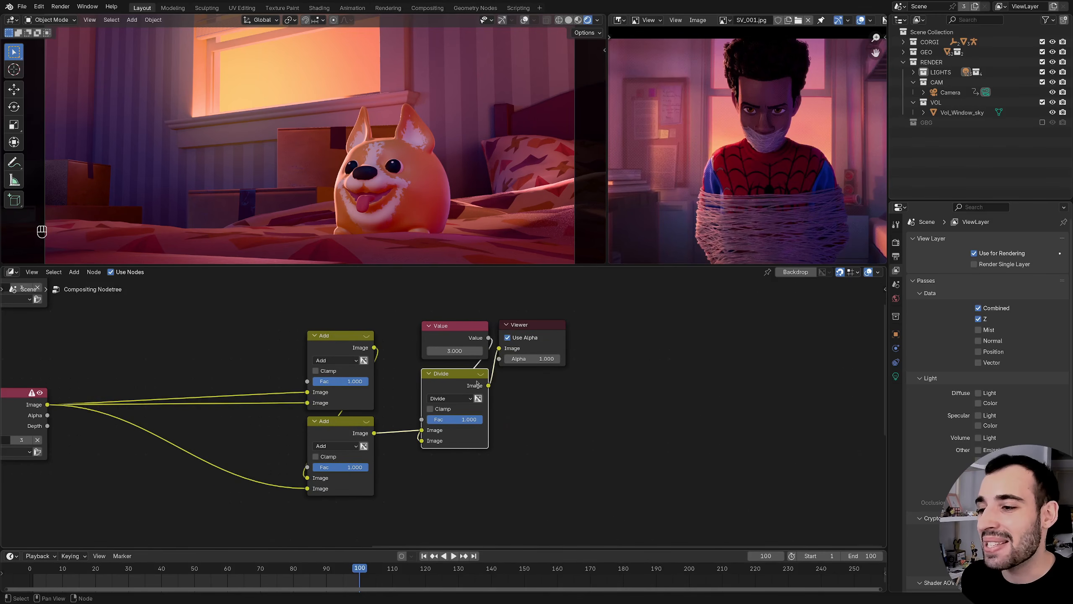
- Move both Render Layers nodes farther away from the Add nodes
middle_click_drag(246, 389, 410, 369)
left_click_drag(144, 393, 87, 394)
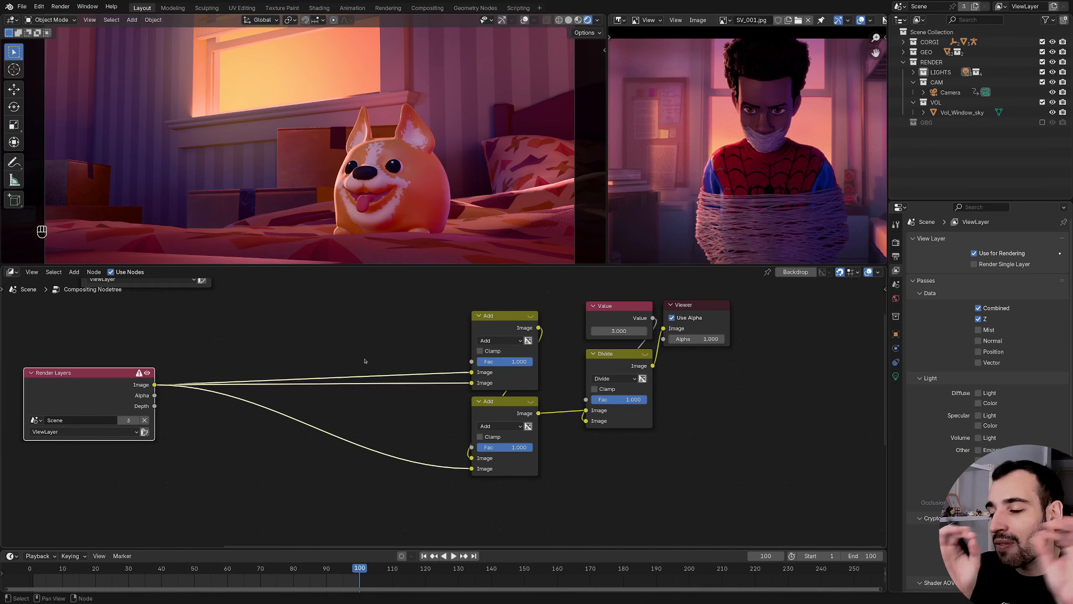
middle_click_drag(406, 380, 503, 457, "ctrl")
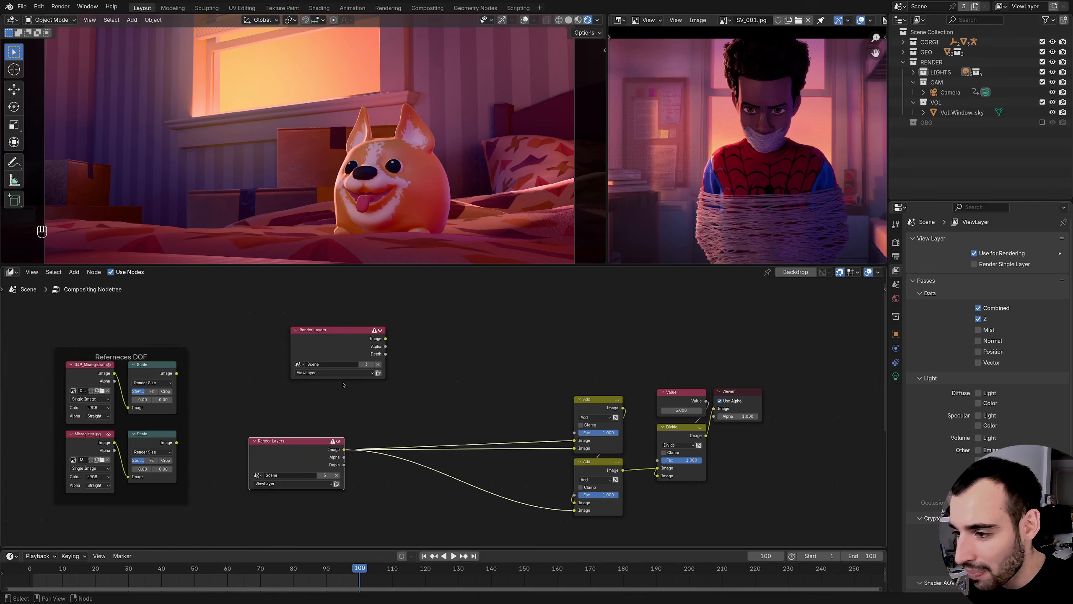
left_click_drag(340, 368, 297, 372)
middle_click_drag(441, 414, 408, 346, "ctrl")
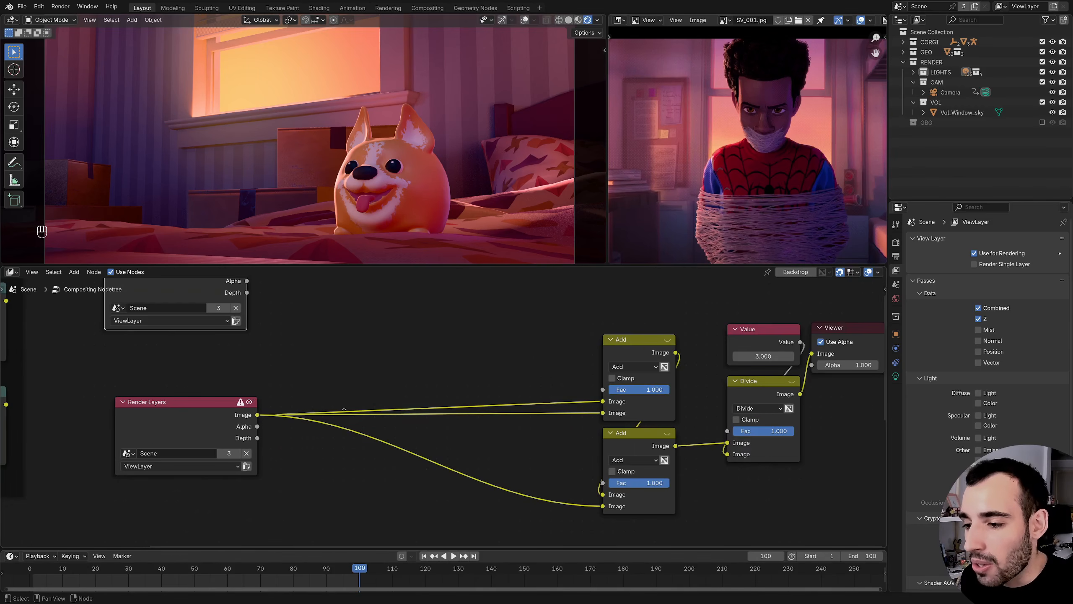
- Insert a Displace node between the render image and the first Add node's first image input, and preview it in the Viewer
middle_click_drag(344, 409, 281, 422)
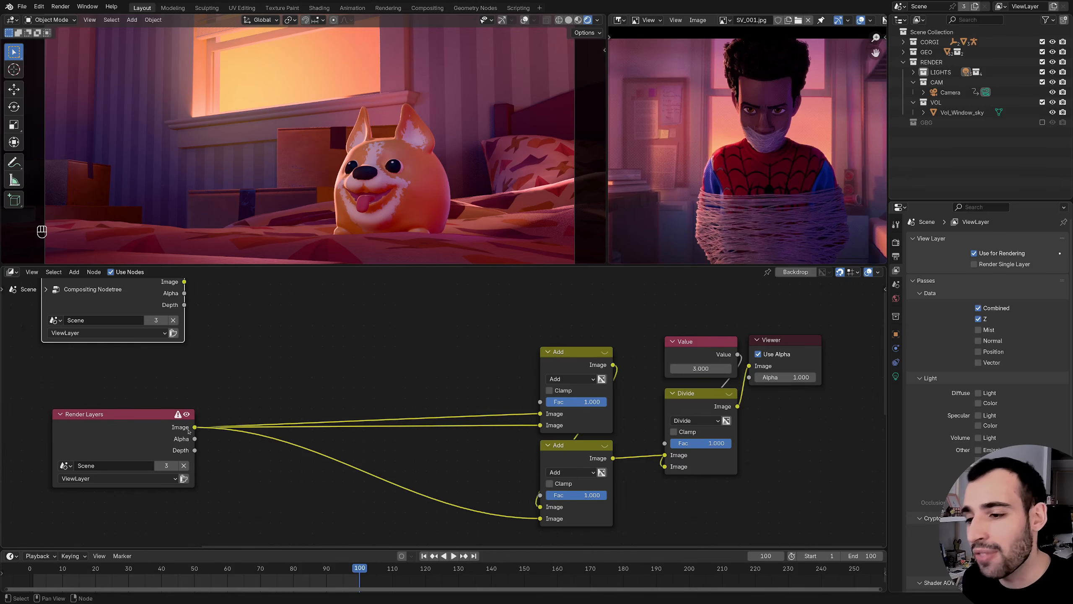
middle_click_drag(217, 421, 189, 405)
left_click_drag(166, 412, 264, 309)
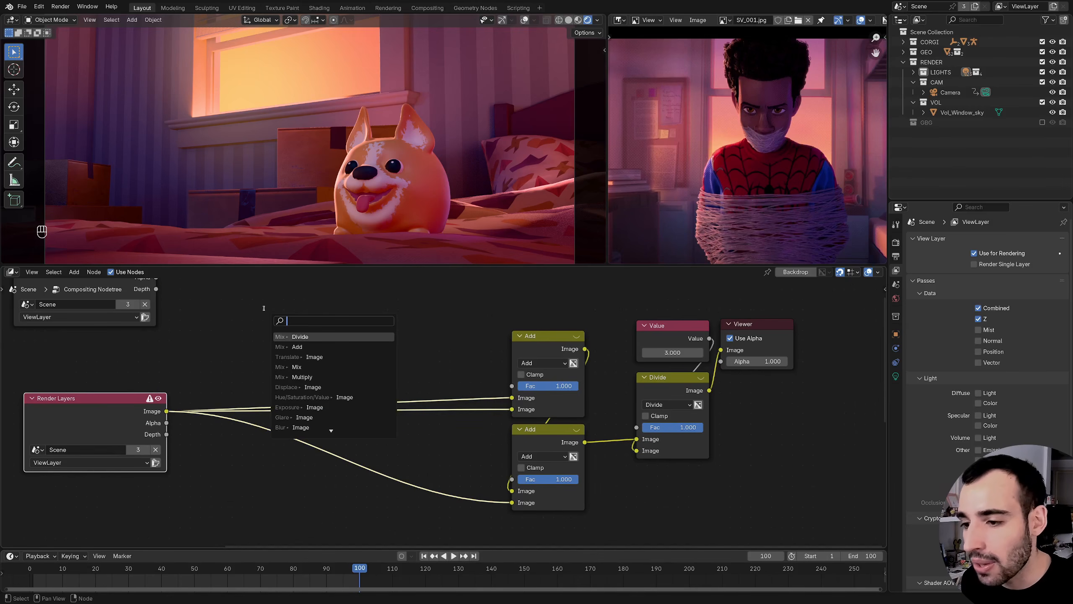
left_click(313, 387)
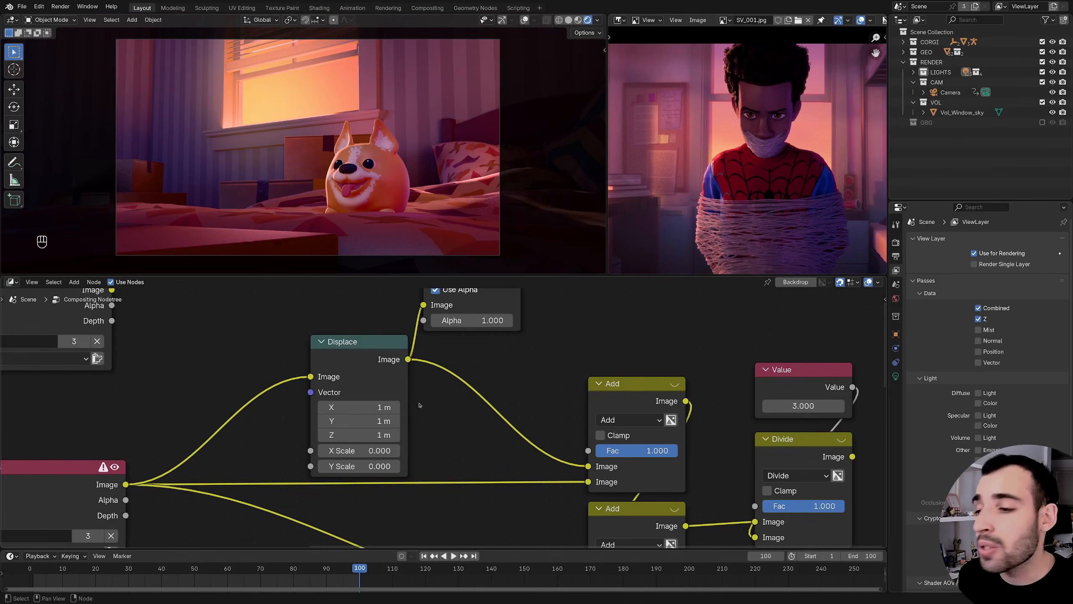
- Try a Displace X Scale of -4.500 and Y Scale of 12.100, and undo the Y Scale change
middle_click_drag(412, 401, 409, 379)
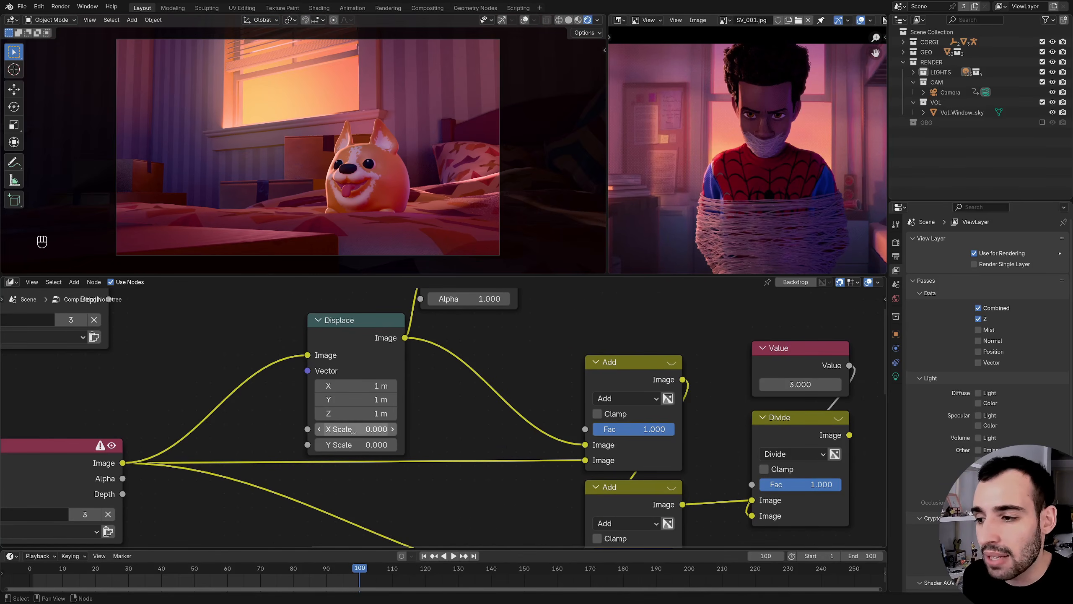
left_click_drag(354, 430, 409, 422)
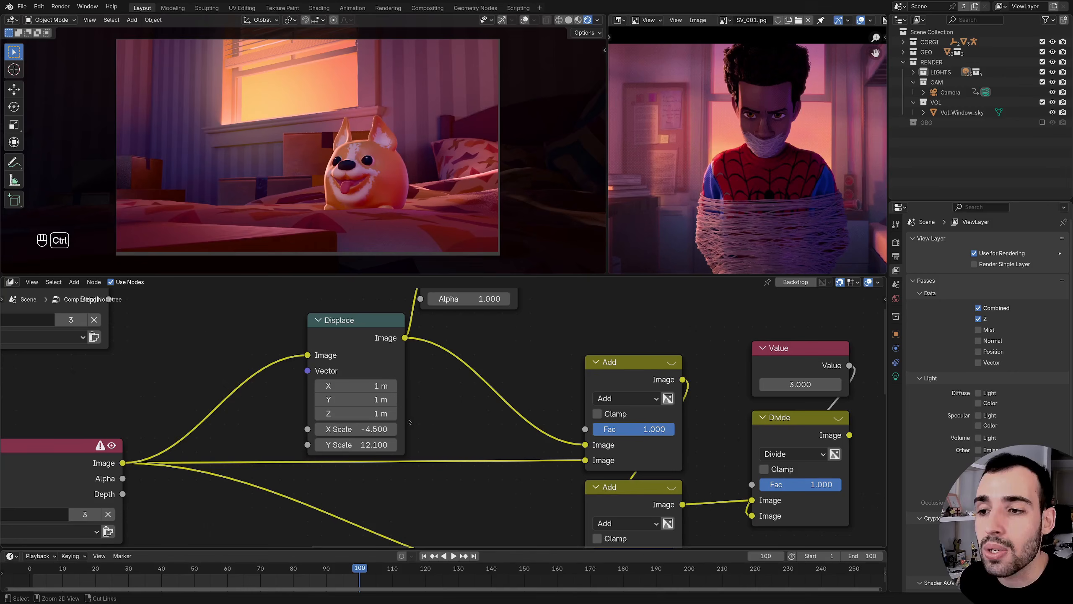
key("ctrl+z")
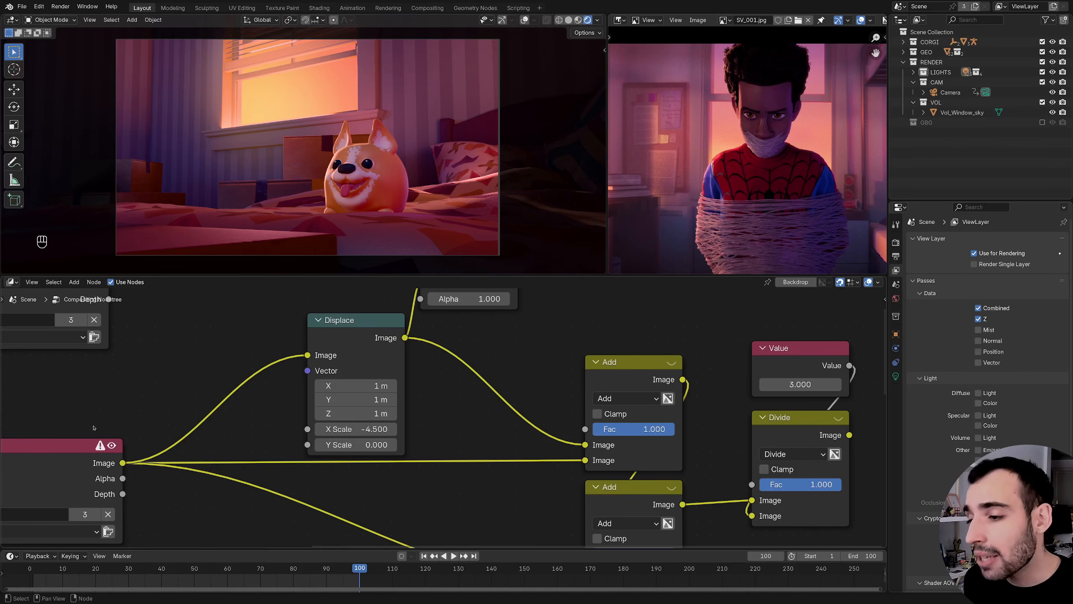
- Link the upper Render Layers node's Depth output to the Displace node's X Scale
middle_click_drag(94, 427, 137, 441)
left_click_drag(351, 442, 238, 381)
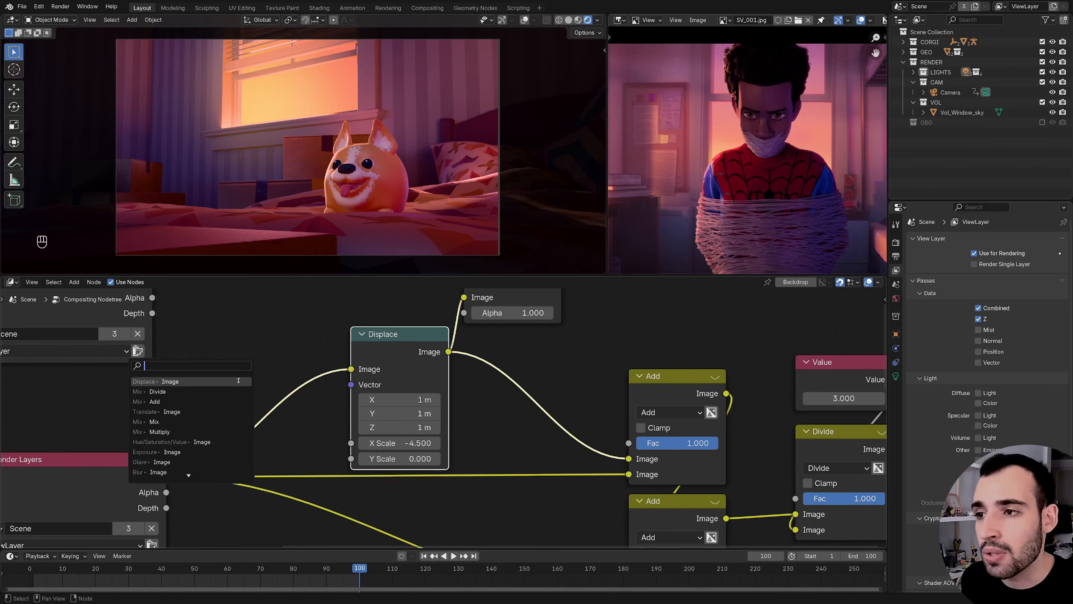
key("Escape")
middle_click_drag(262, 322, 285, 330)
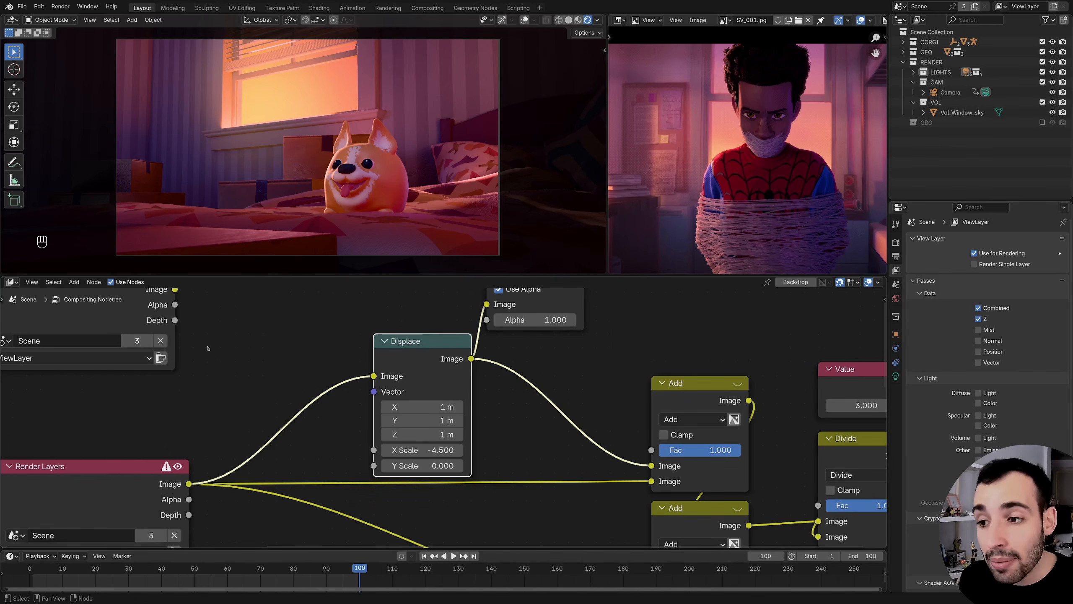
left_click_drag(174, 320, 374, 449)
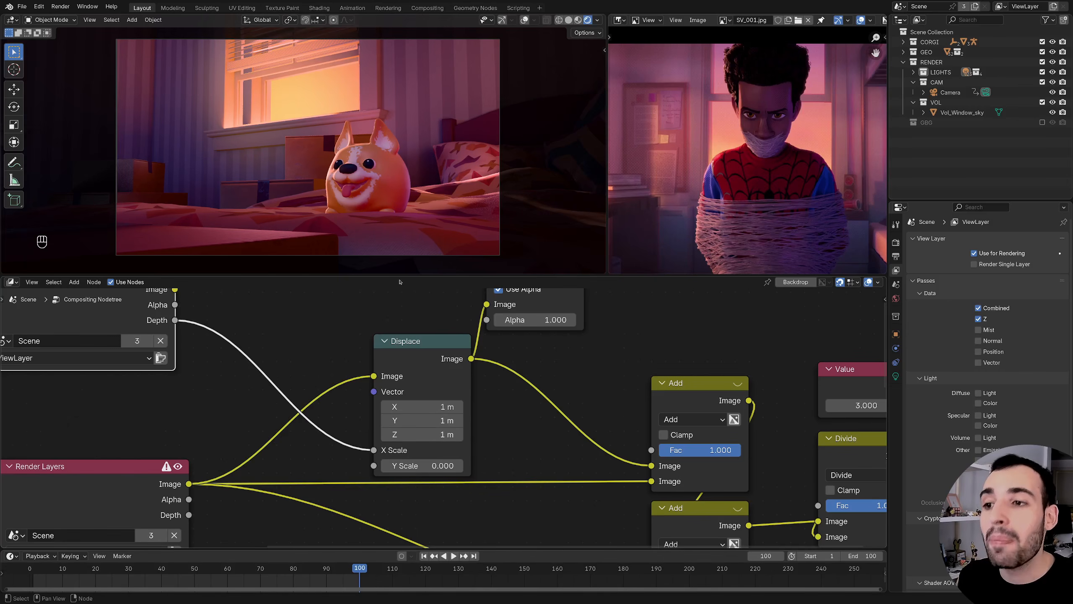
- Try 3 m for the Displace vector's X value and raise it to 20 m
middle_click_drag(292, 341, 248, 330)
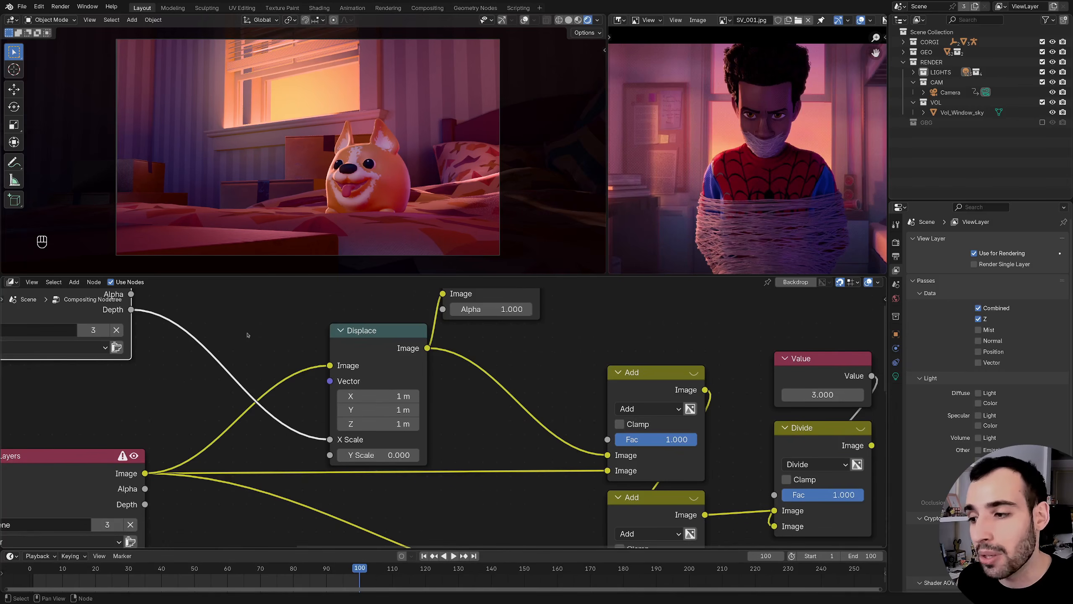
left_click(373, 396)
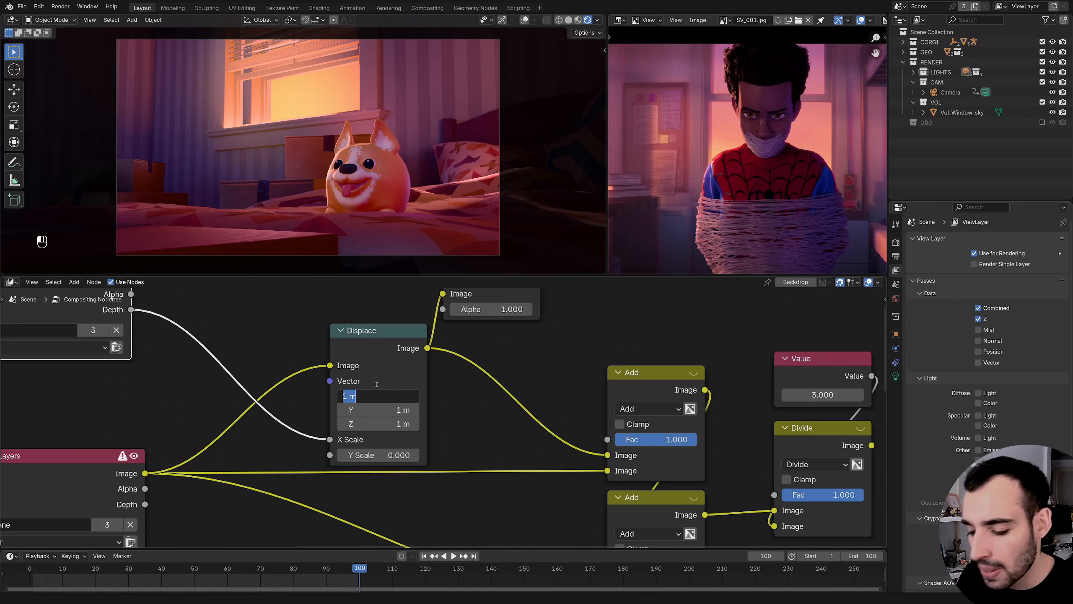
type("3")
key("Return")
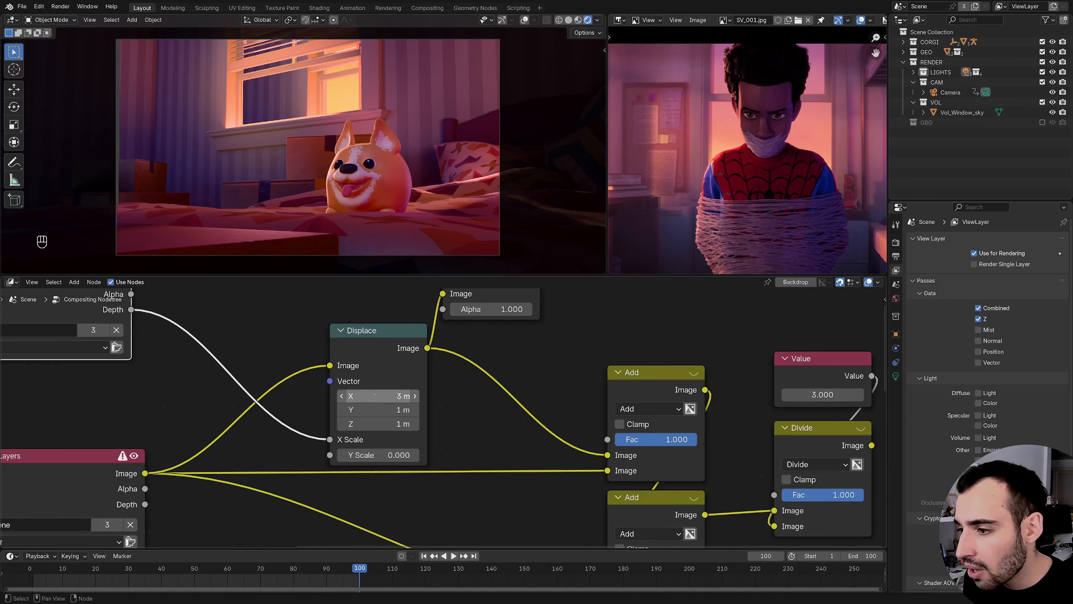
left_click(375, 391)
type("20")
key("Return")
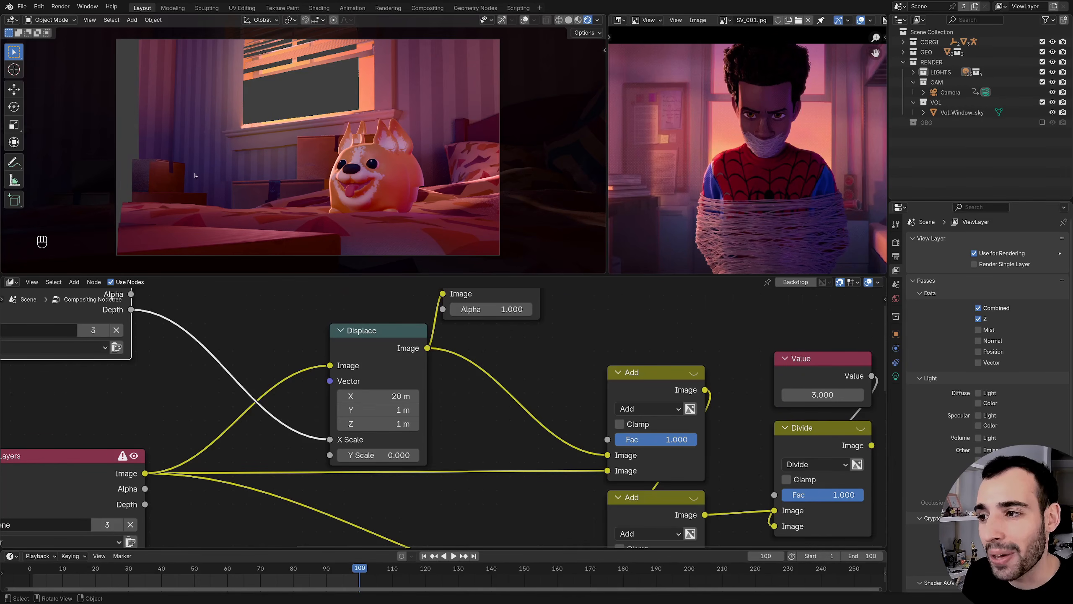
- Add the PAU_DepthToDOF node group, feed it the upper Render Layers node's Depth output, and preview it in the Viewer
middle_click_drag(328, 446, 370, 433)
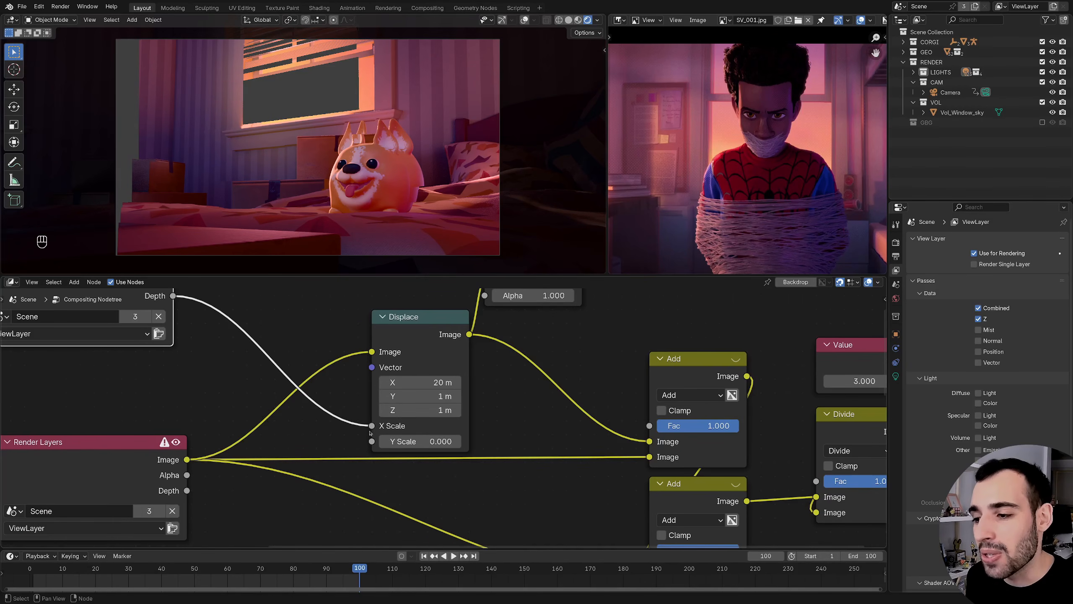
middle_click_drag(280, 323, 357, 386)
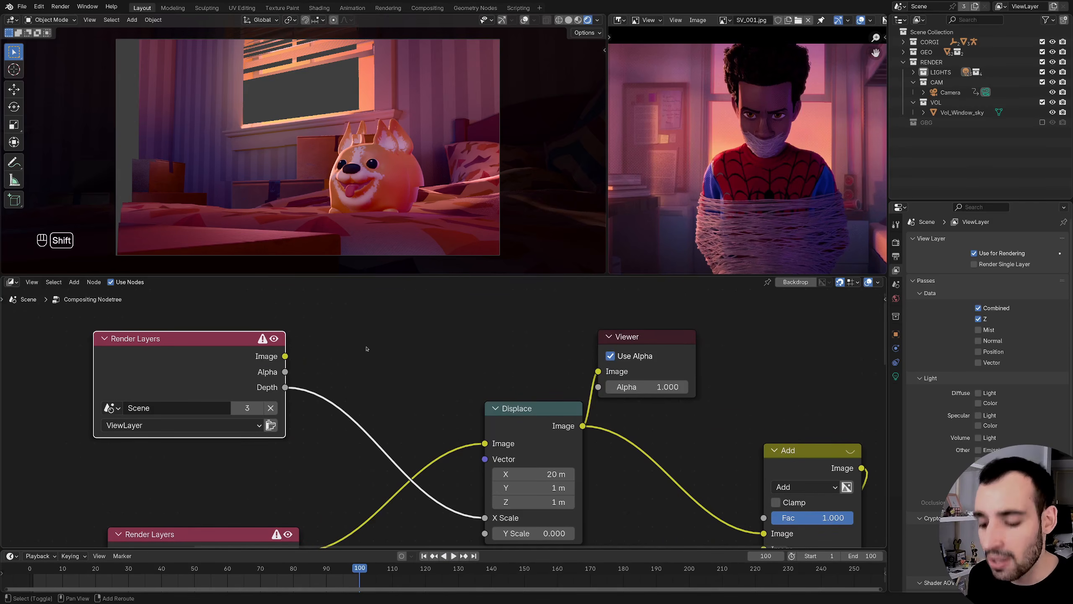
key("shift+a")
mouse_move(373, 350)
left_click(423, 348)
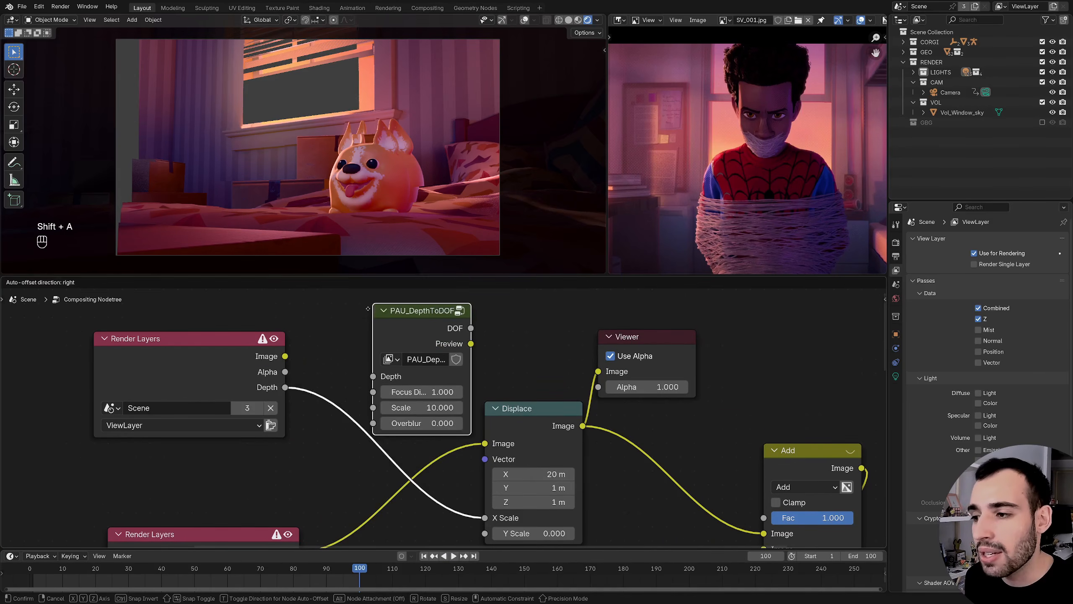
left_click(372, 307)
left_click_drag(285, 388, 372, 376)
left_click_drag(399, 324, 371, 324)
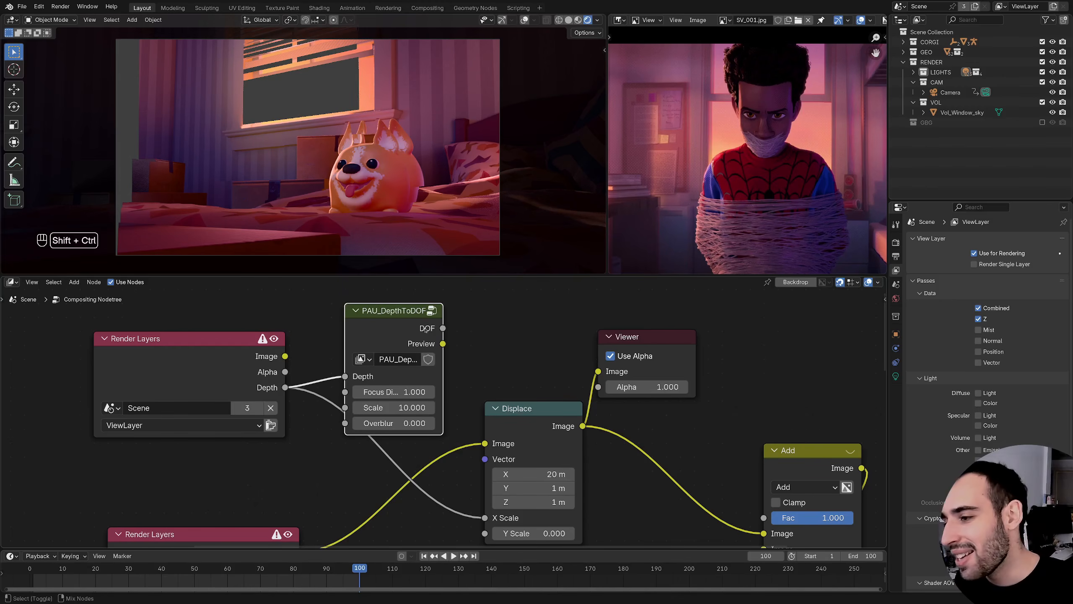
left_click(422, 370, "ctrl+shift")
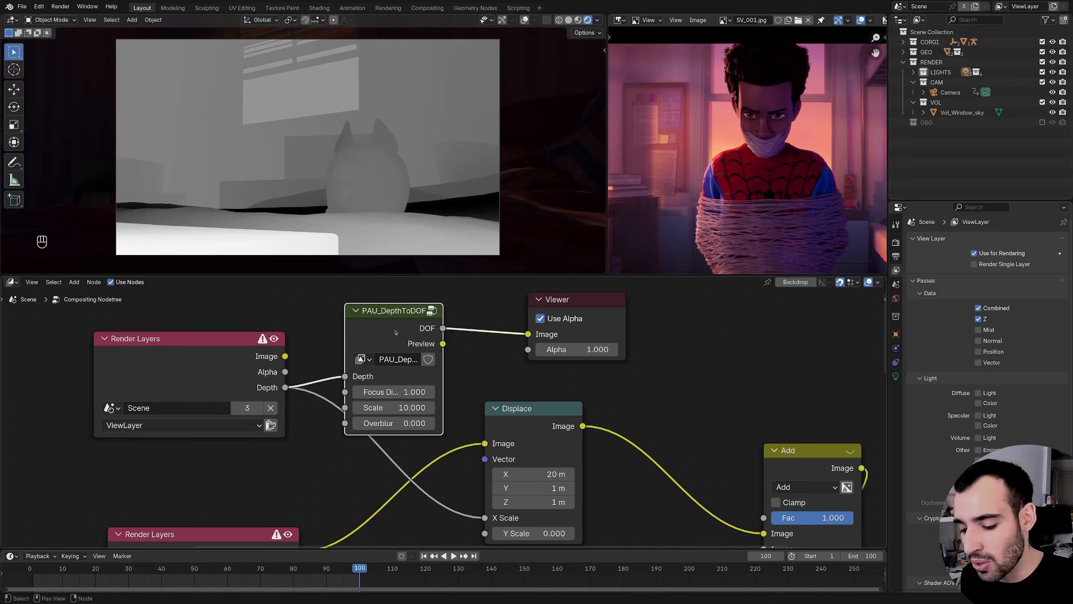
- Examine the node network inside the PAU_DepthToDOF group, from the focus and camera distance maths to the blur section, and return to the main tree
key("Tab")
middle_click_drag(446, 345, 486, 405, "ctrl")
middle_click_drag(338, 414, 515, 389)
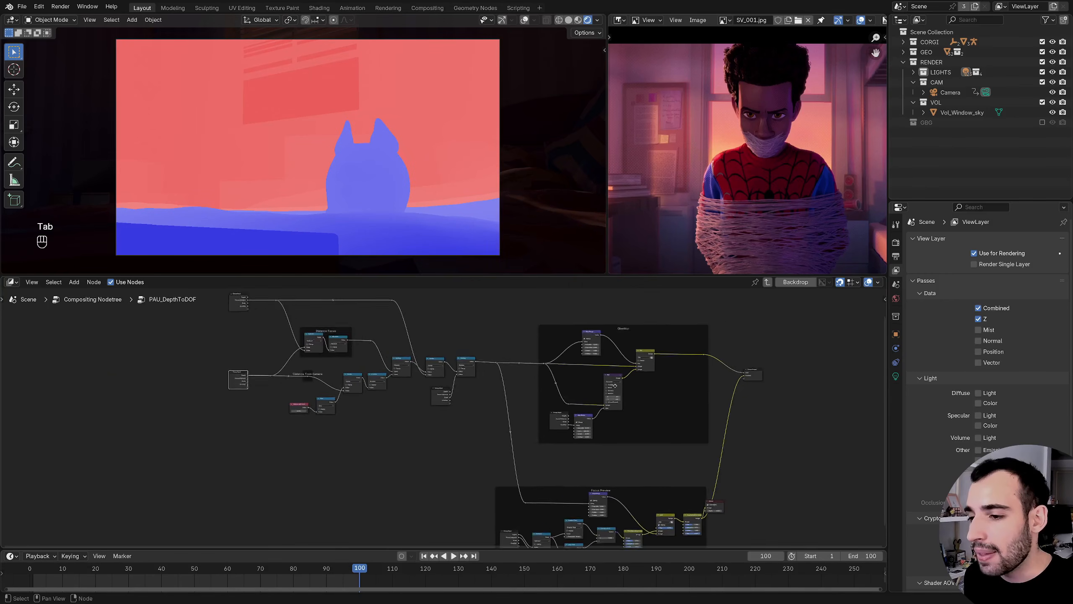
middle_click_drag(406, 381, 412, 402, "ctrl")
key("ctrl+space")
scroll(566, 305, "up", 2)
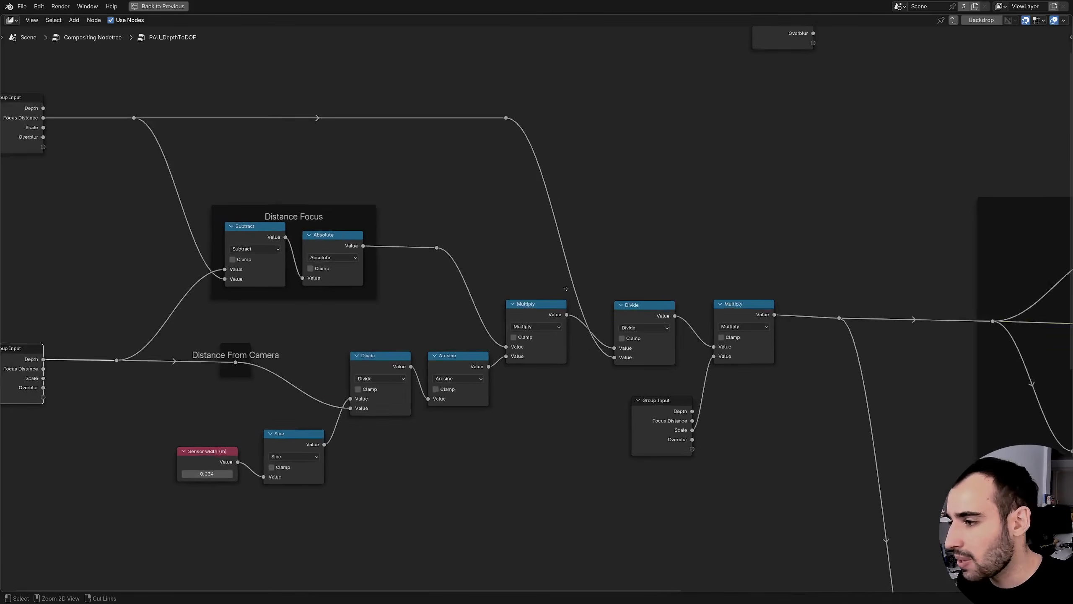
middle_click_drag(507, 307, 564, 299)
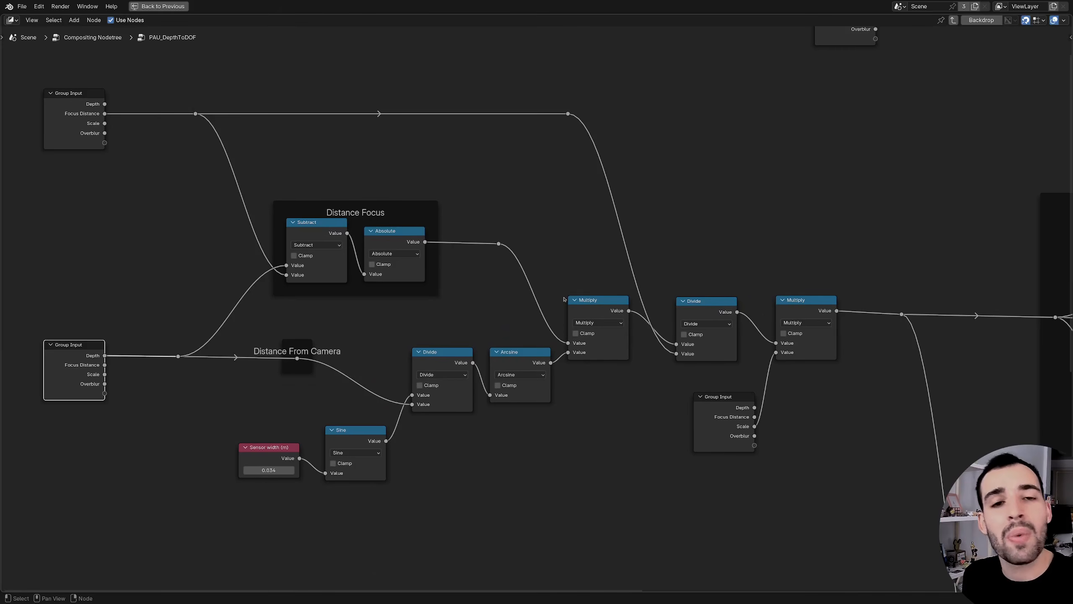
middle_click_drag(749, 324, 130, 302)
middle_click_drag(708, 352, 504, 325)
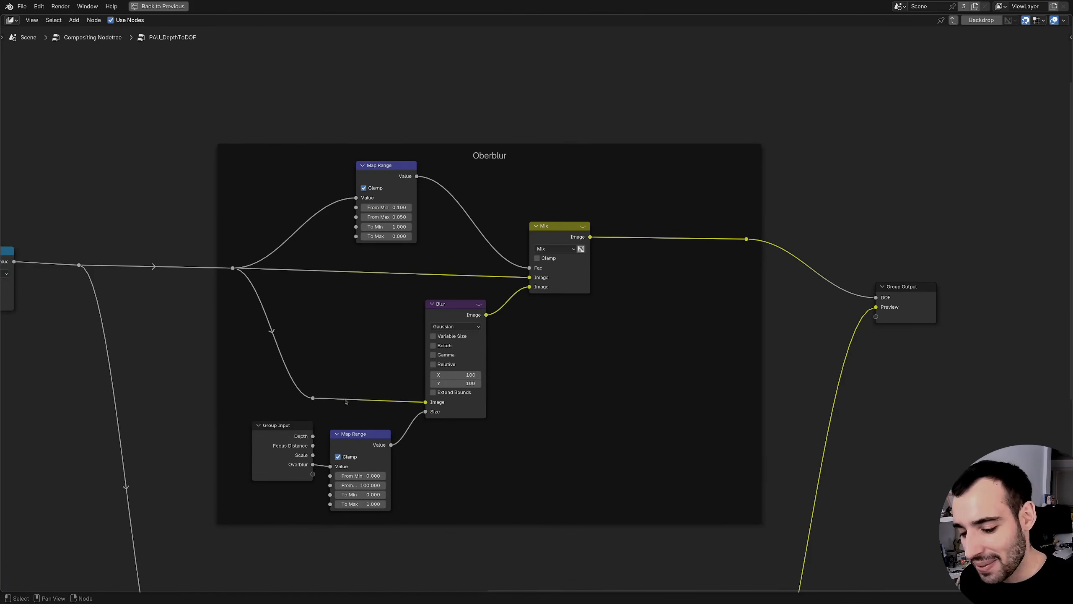
key("Tab")
scroll(392, 395, "up", 3)
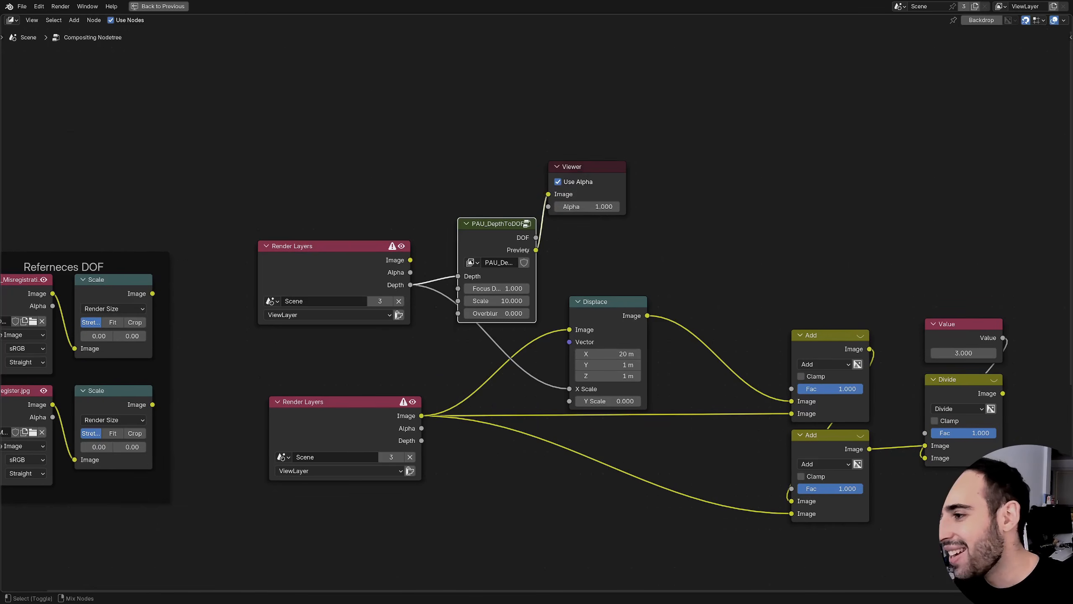
key("ctrl+space")
scroll(494, 299, "up", 2)
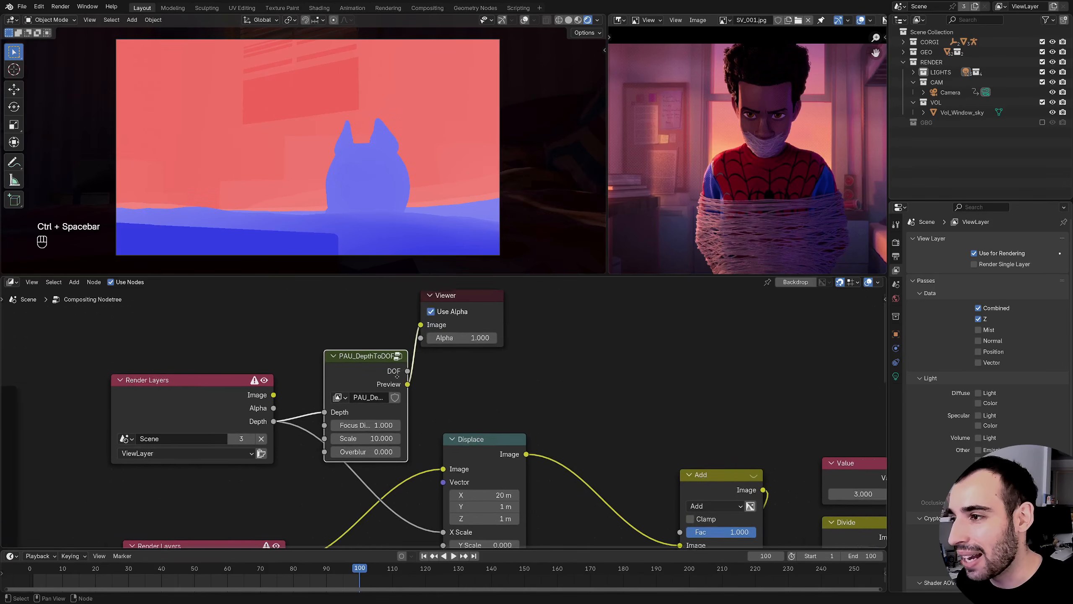
- Set the PAU_DepthToDOF node's Focus Distance to 0.660 using its Preview output, and view the DOF output in the Viewer
left_click_drag(466, 297, 547, 322)
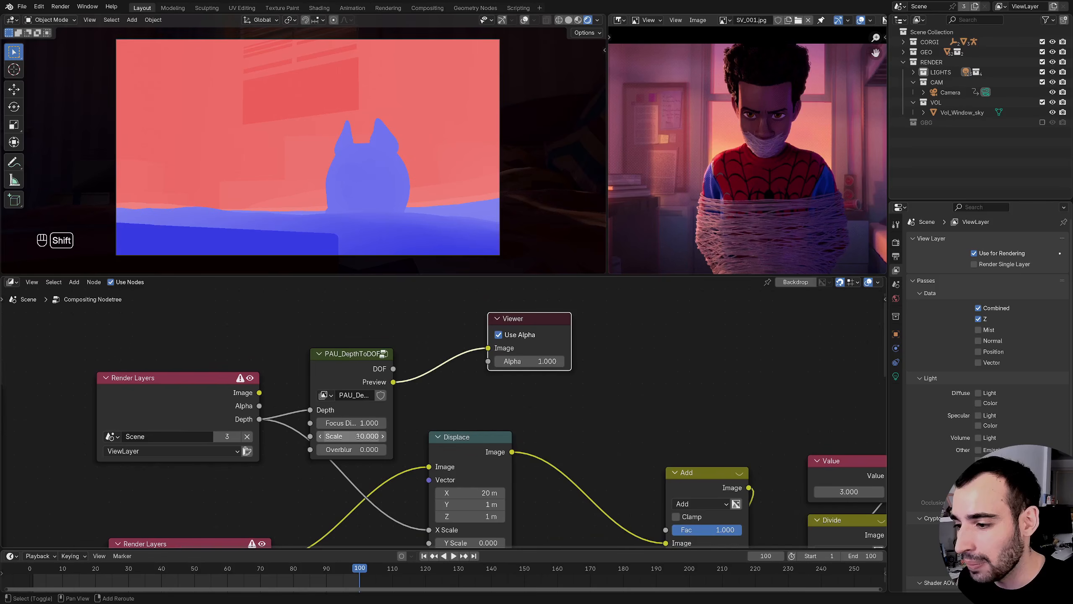
mouse_move(345, 422)
left_mouse_down("shift")
mouse_move(321, 422)
mouse_move(355, 422)
left_mouse_up("shift")
middle_click_drag(410, 395, 367, 326)
left_click(351, 406, "ctrl+shift")
- Link the DOF output to the Displace node's X Scale, reposition the group node, and preview the Displace result
left_click_drag(345, 296, 380, 457)
middle_click_drag(293, 342, 358, 371)
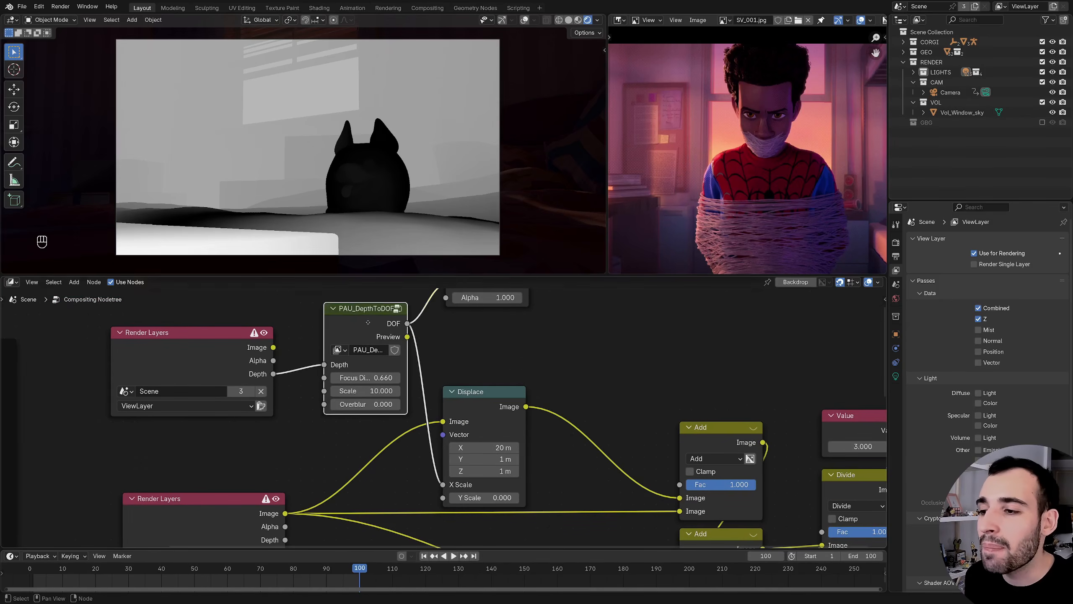
left_click_drag(358, 370, 333, 346)
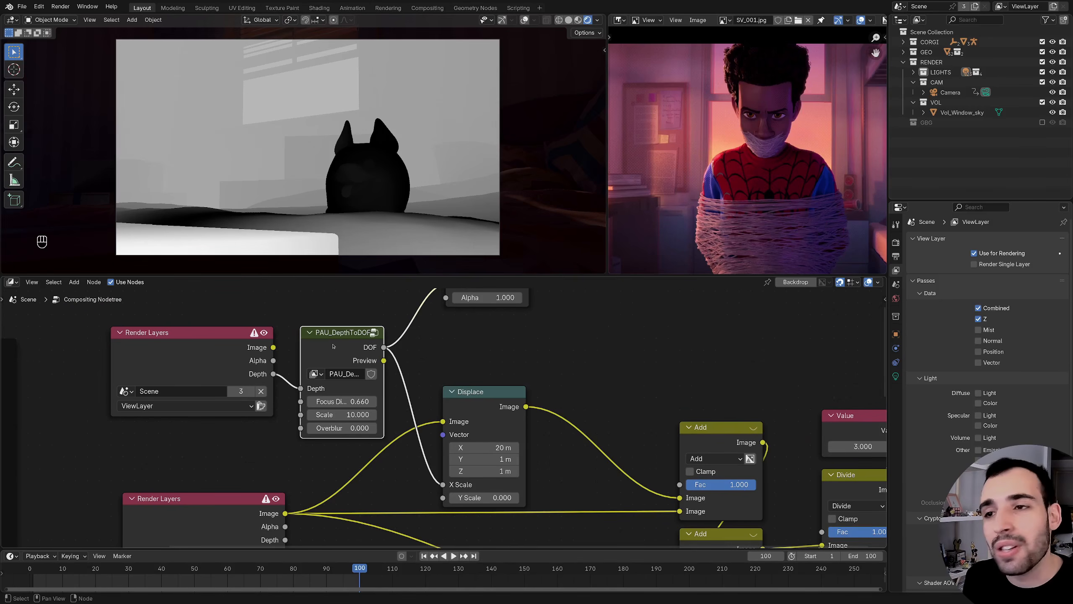
middle_click_drag(476, 379, 540, 377)
left_click_drag(395, 345, 398, 358)
mouse_move(443, 386)
middle_mouse_down()
mouse_move(358, 352)
mouse_move(436, 389)
middle_mouse_up()
left_click(461, 371, "ctrl+shift")
- Try a Scale of 72.900 on the PAU_DepthToDOF node, and settle on 20
scroll(412, 376, "up", 1)
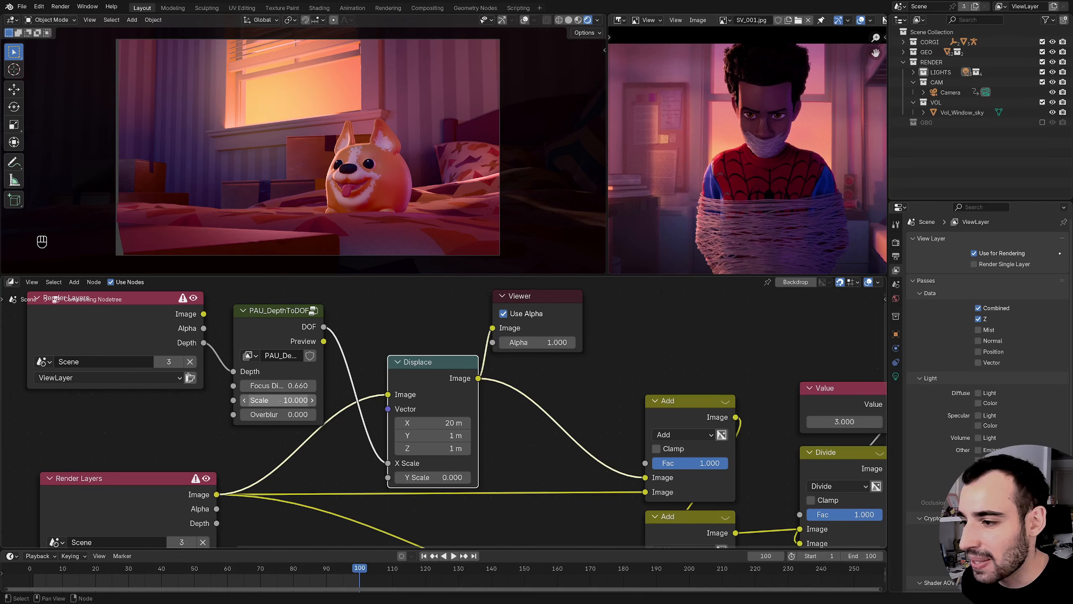
left_click_drag(274, 400, 329, 375)
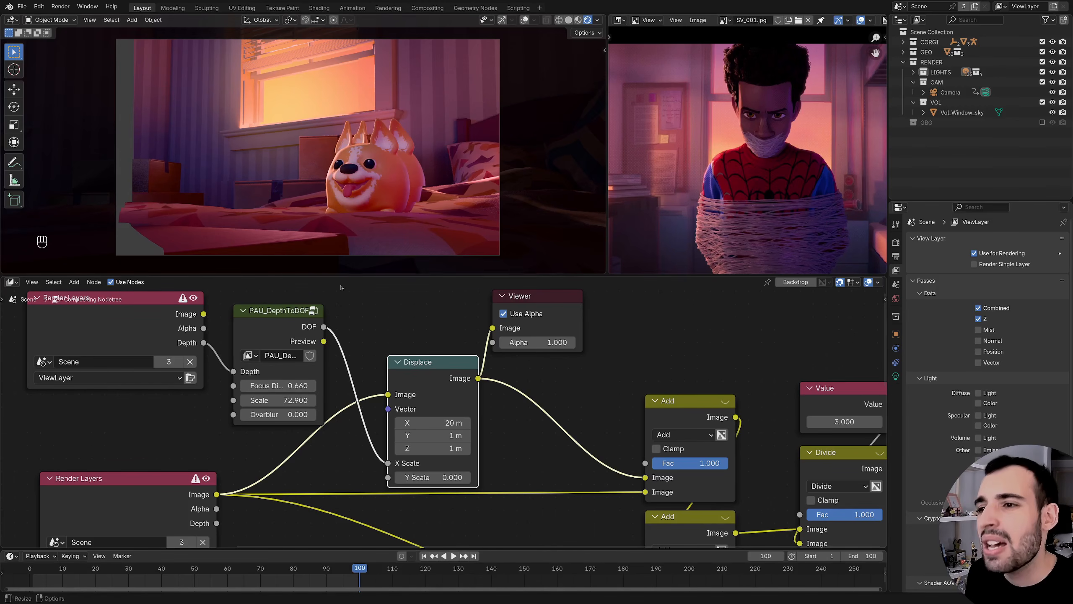
middle_click_drag(365, 347, 367, 323)
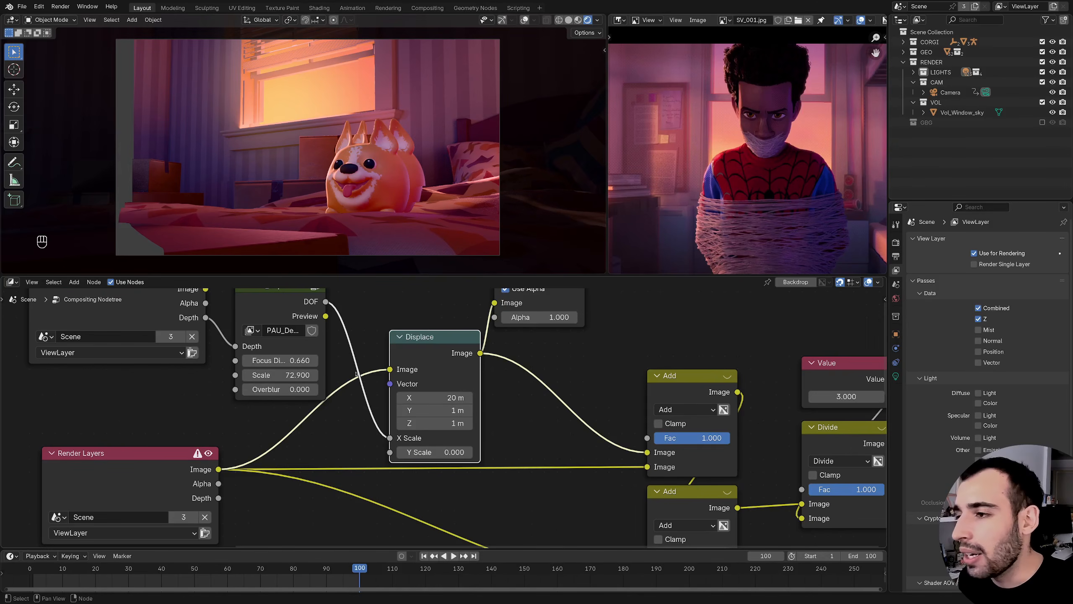
left_click(282, 375)
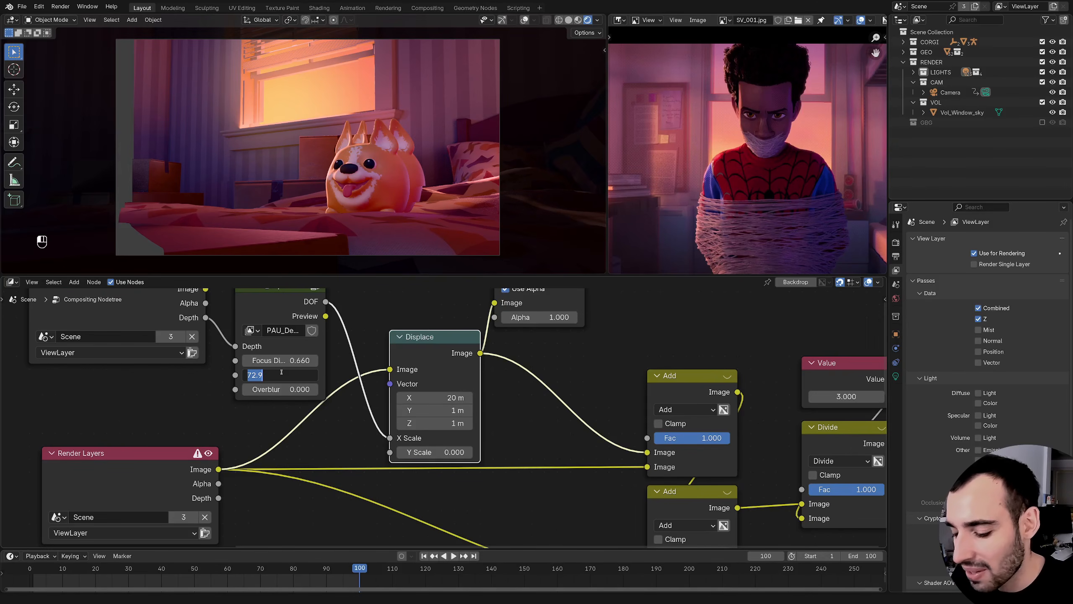
type("20")
key("Return")
- Duplicate the Displace node onto the link into the second Add node, and drive the copy's X Scale with the DOF output
scroll(365, 336, "down", 4)
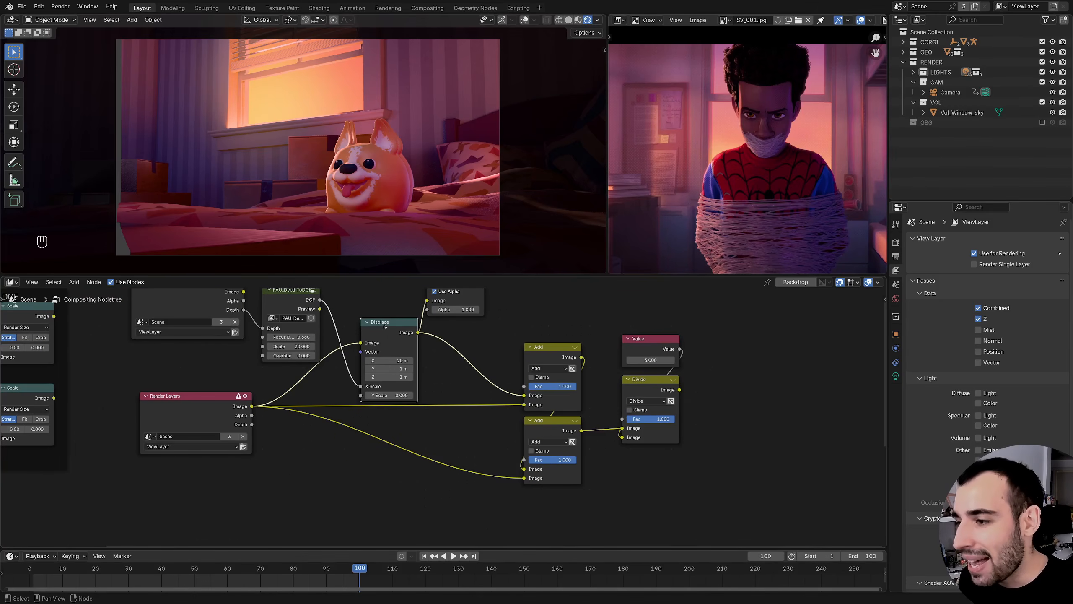
key("shift+d")
left_click(388, 433)
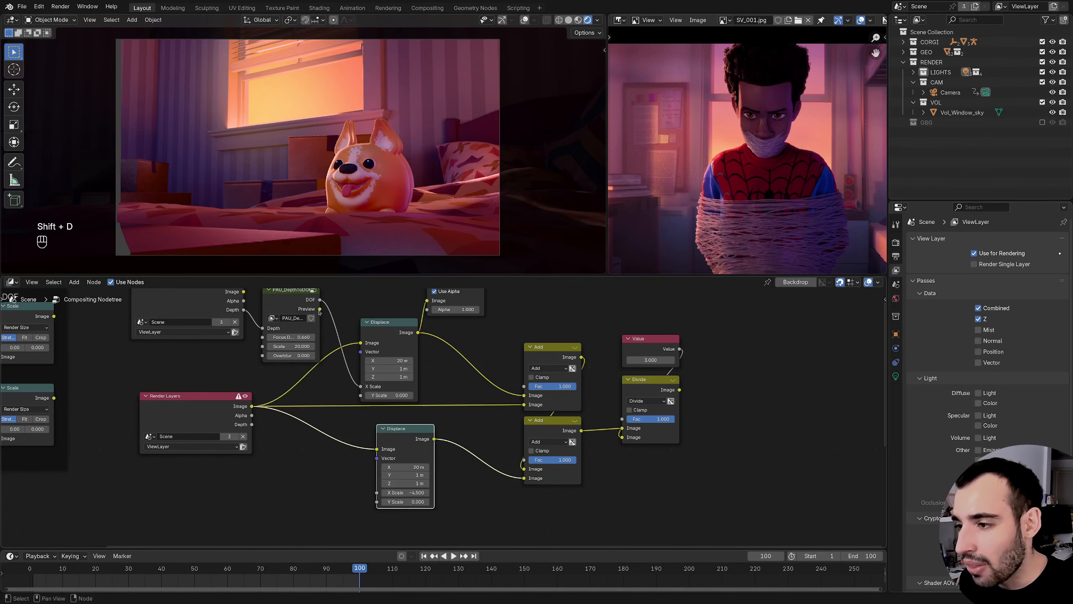
left_click_drag(320, 300, 376, 492)
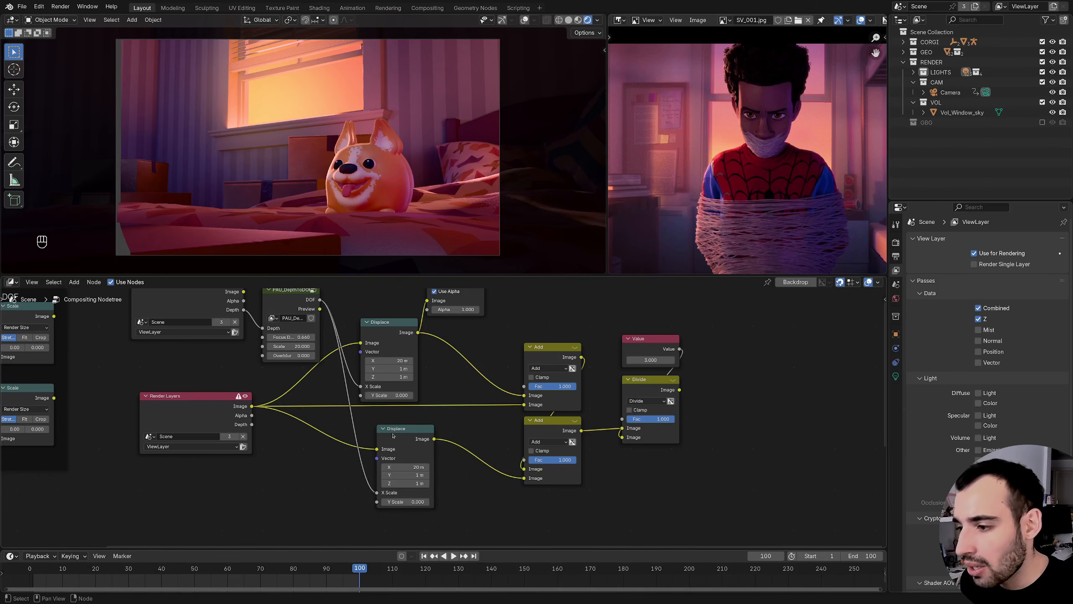
- Tidy the node layout by spacing out the two Displace nodes, aligning them vertically and moving the Viewer clear
left_click_drag(393, 431, 377, 456)
middle_click_drag(378, 359, 356, 397)
left_click_drag(353, 361, 346, 345)
left_click_drag(426, 319, 450, 293)
middle_click_drag(415, 436, 438, 412)
scroll(440, 408, "up", 2)
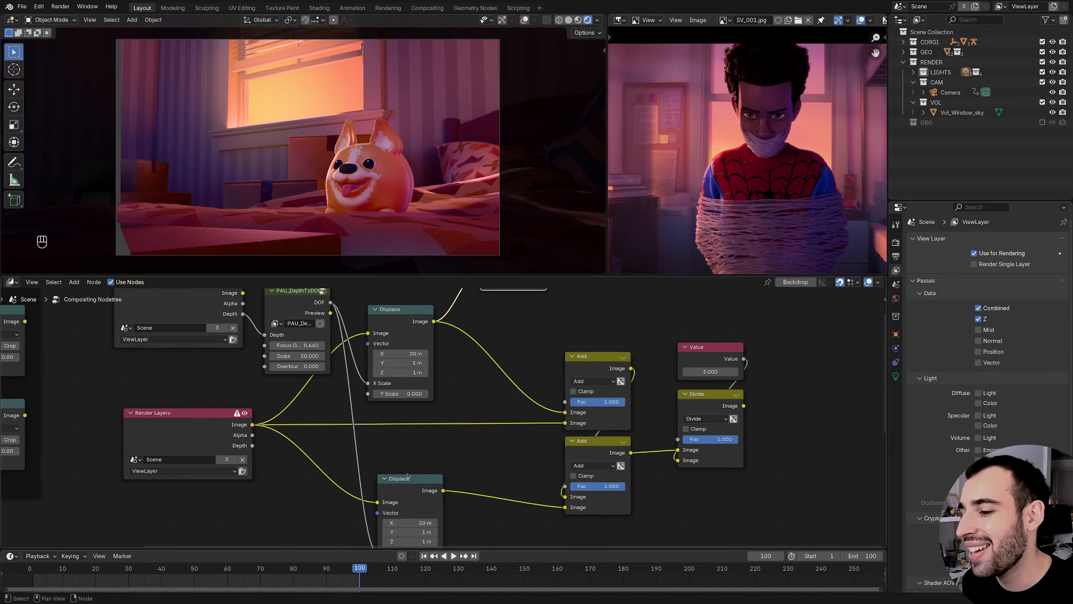
left_click_drag(408, 475, 398, 475)
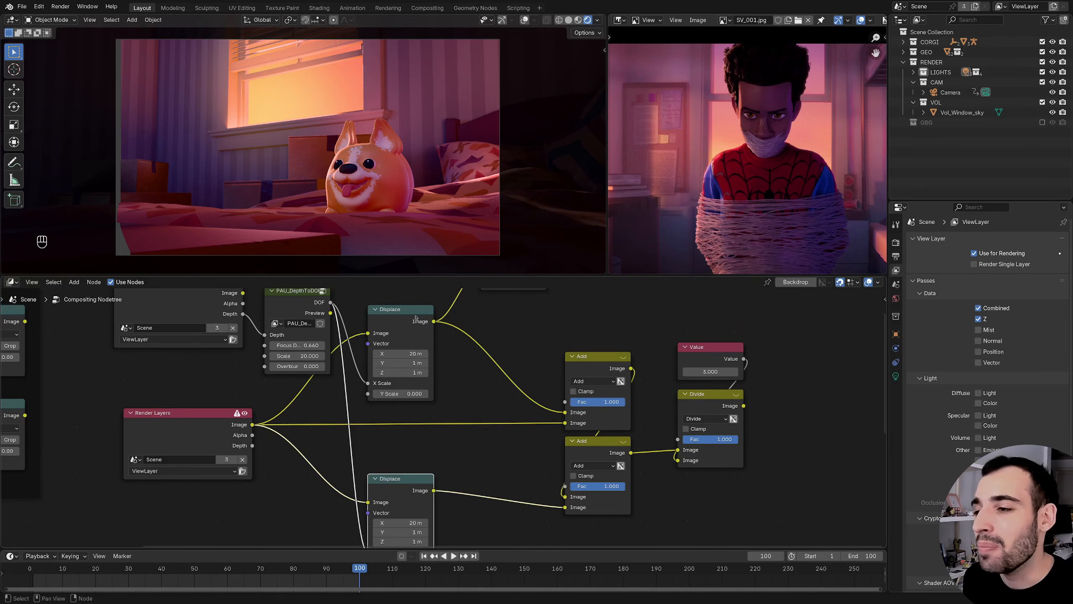
- Set the second Displace node's vector X value to -20 m
middle_click_drag(394, 416, 404, 354)
middle_click_drag(385, 454, 410, 372, "ctrl")
left_click(383, 412)
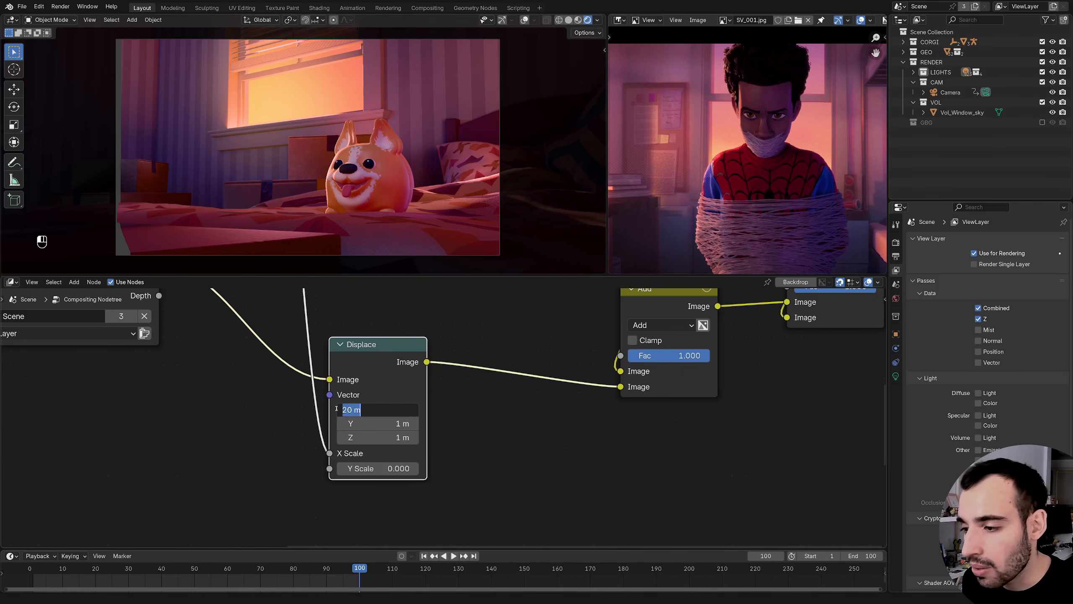
type("-20")
key("Return")
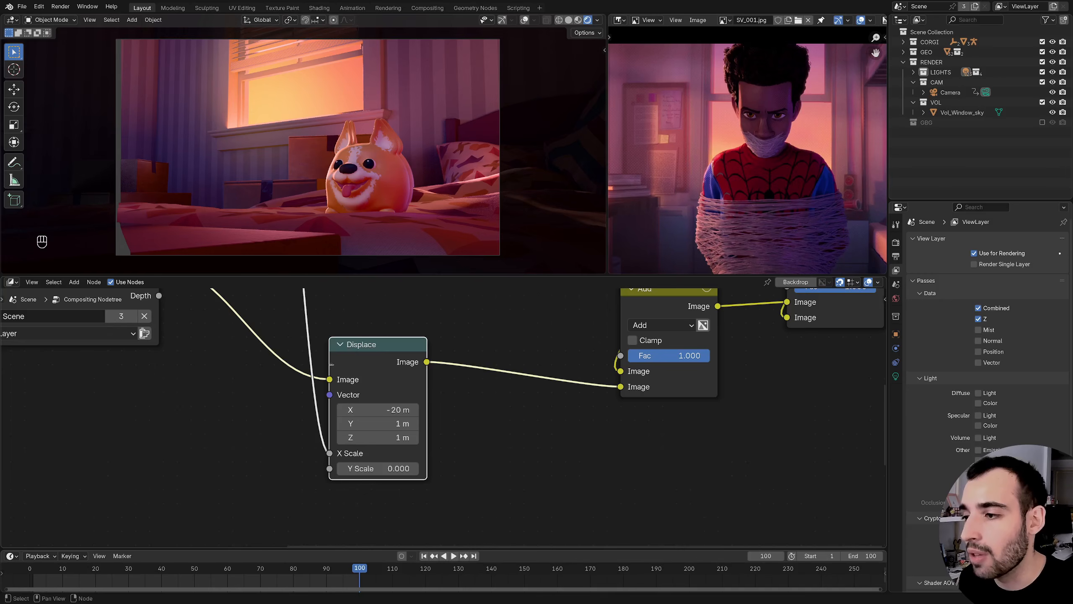
- Compare the two Displace results and the undisplaced render by previewing them in turn
left_click(408, 364, "ctrl+shift")
middle_click_drag(407, 364, 341, 373)
left_click(338, 374, "ctrl+shift")
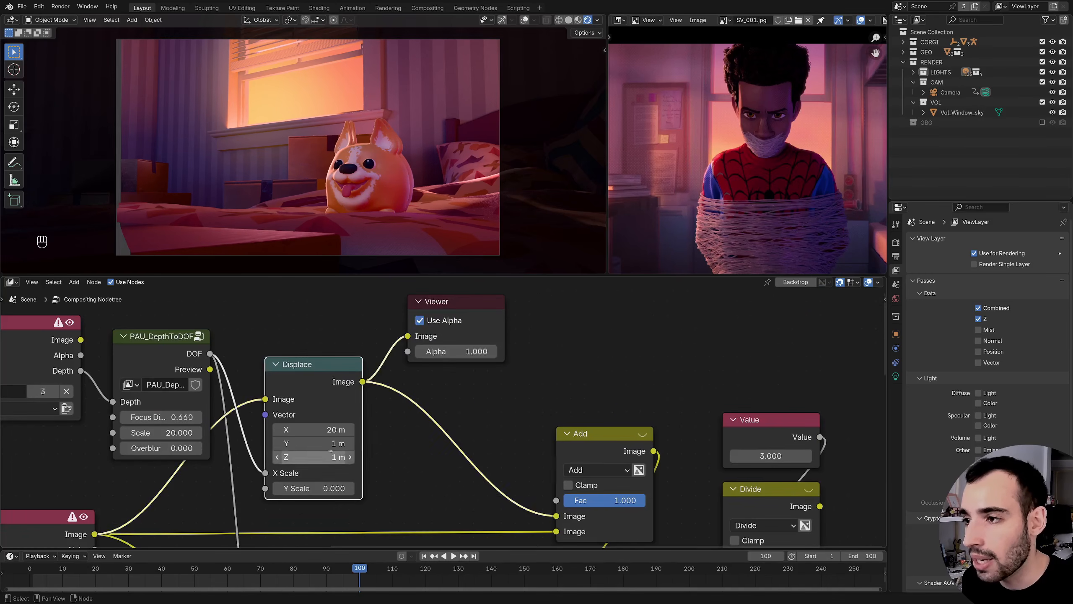
middle_click_drag(330, 451, 368, 327)
left_click(99, 397, "ctrl+shift")
middle_click_drag(359, 480, 307, 536)
left_click(380, 406, "ctrl+shift")
left_click(323, 342, "ctrl+shift")
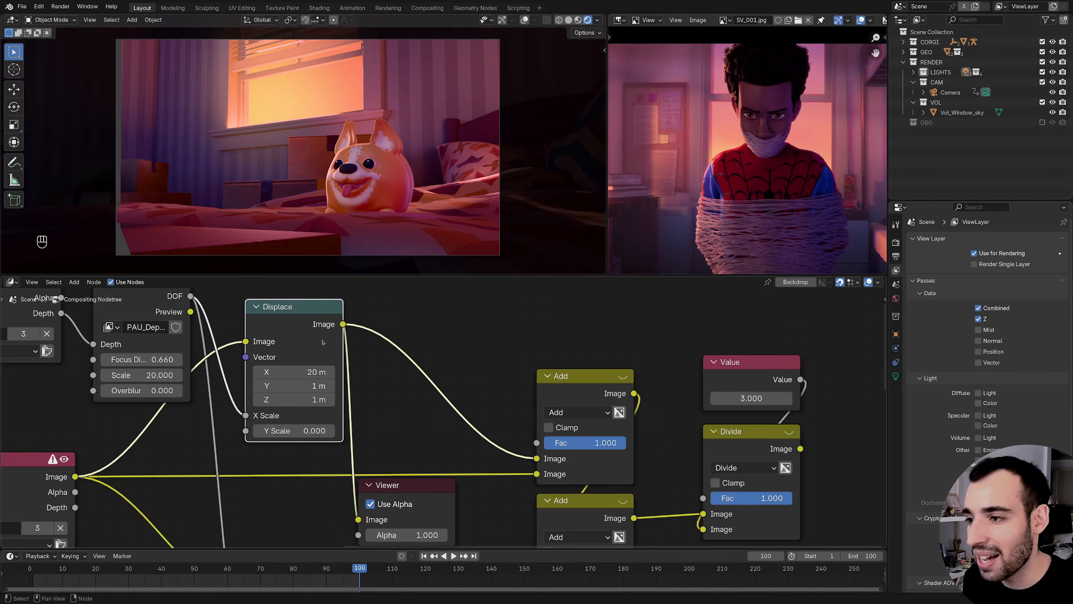
- Toggle muting of the first Displace node repeatedly to compare the image with and without displacement
key("m")
key("m")
key("m")
key("m")
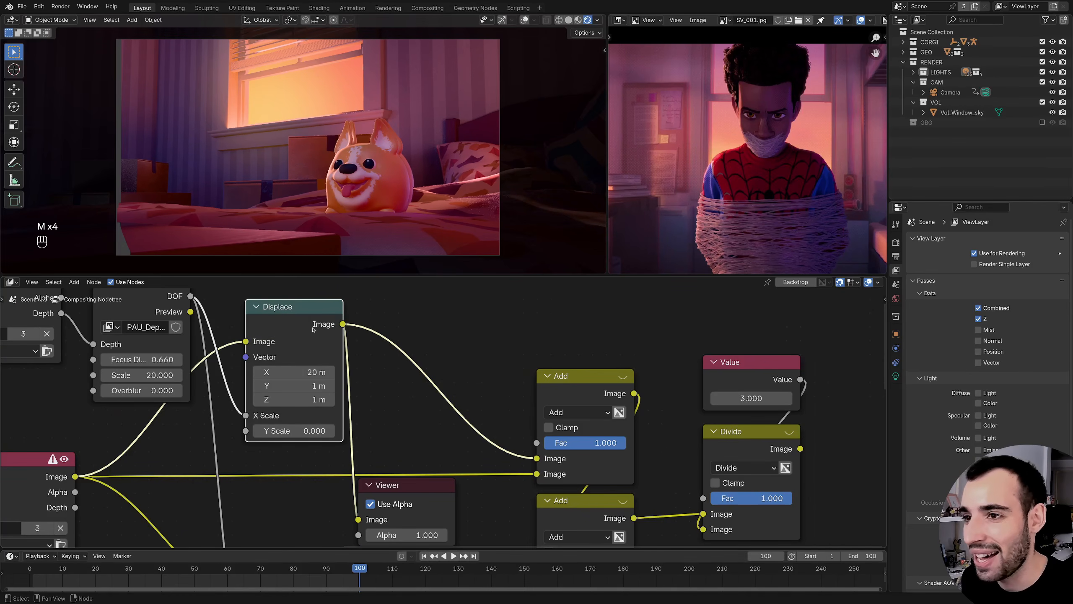
key("m")
key("m")
key("m")
key("m")
- Preview the Divide node's averaged result, and move the Add, Value, Divide and Viewer nodes away from the Displace nodes to make room
middle_click_drag(636, 435, 416, 384)
left_click(507, 423, "ctrl+shift")
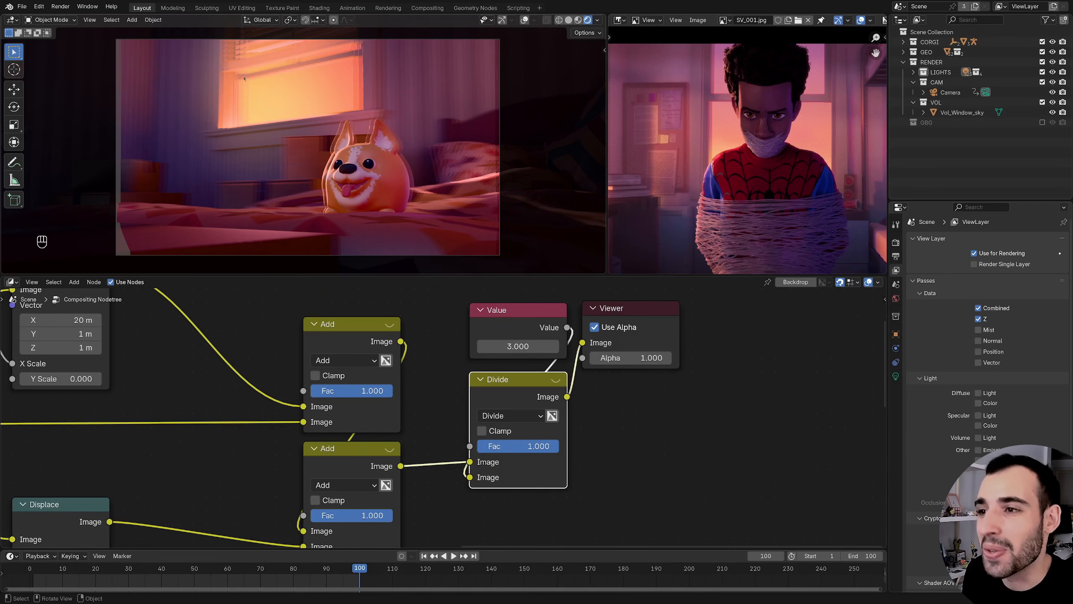
middle_click_drag(435, 365, 371, 403)
middle_click_drag(371, 404, 369, 431, "ctrl")
left_click_drag(330, 338, 553, 528)
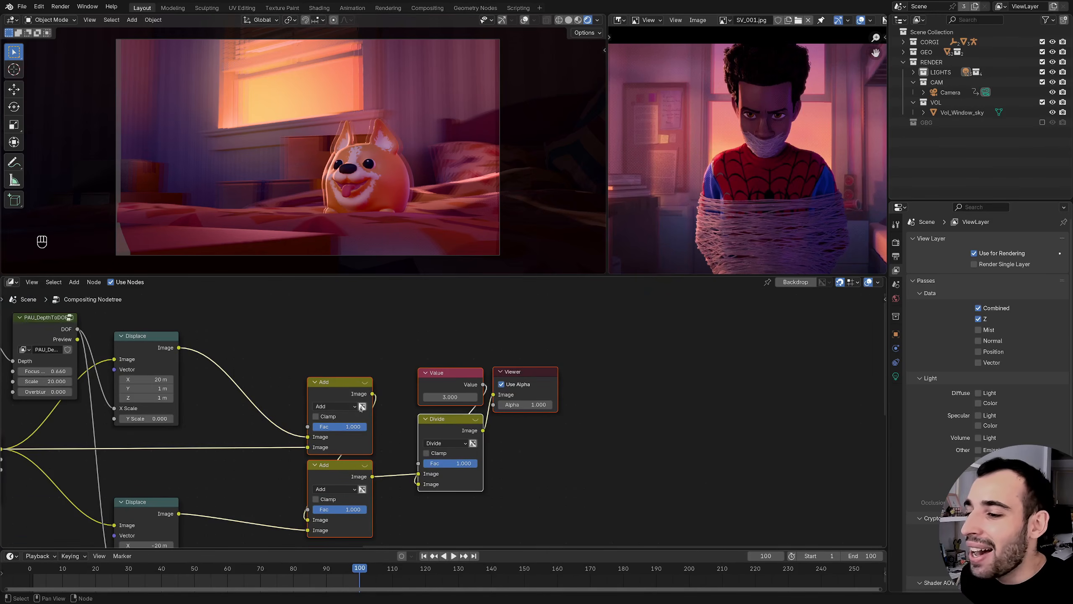
key("g")
left_click(449, 404)
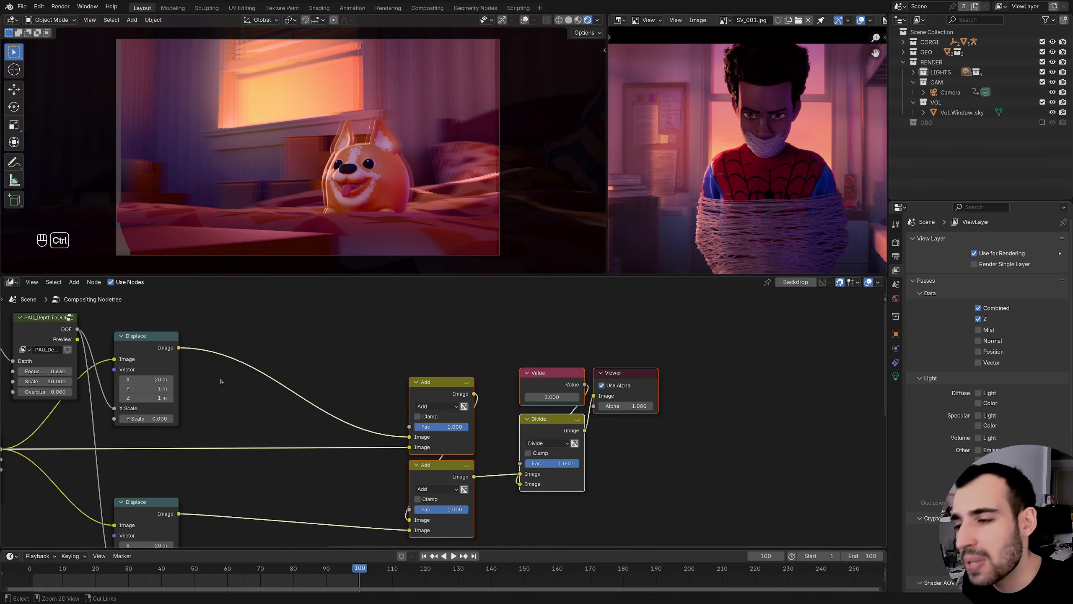
- Insert an Inpaint node between the first Displace node and the first Add node, with a Distance of 77
scroll(355, 362, "up", 2)
left_click_drag(224, 330, 289, 315)
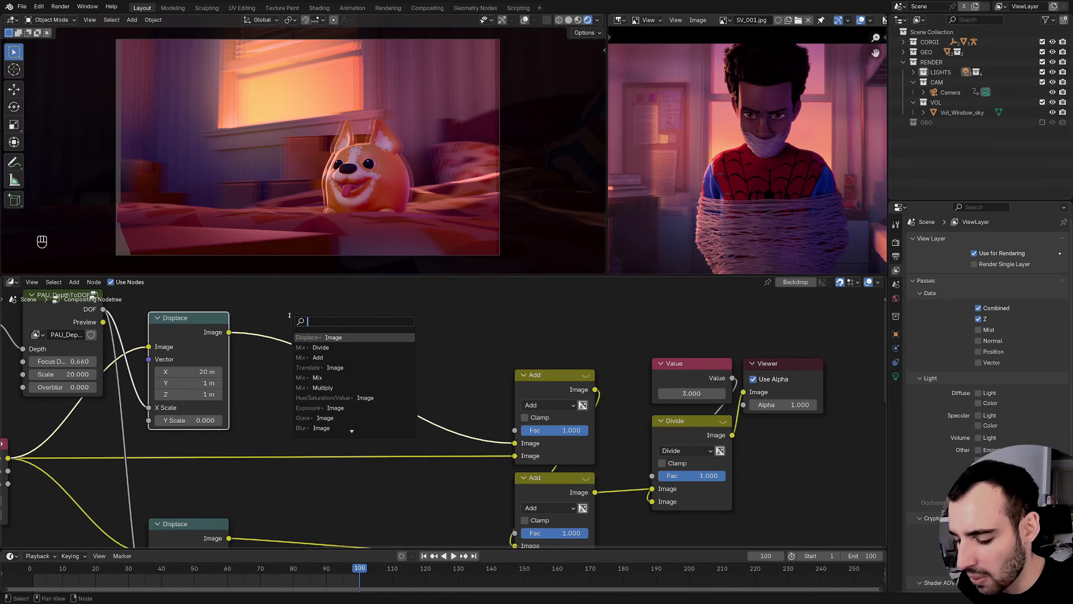
type("in")
key("Return")
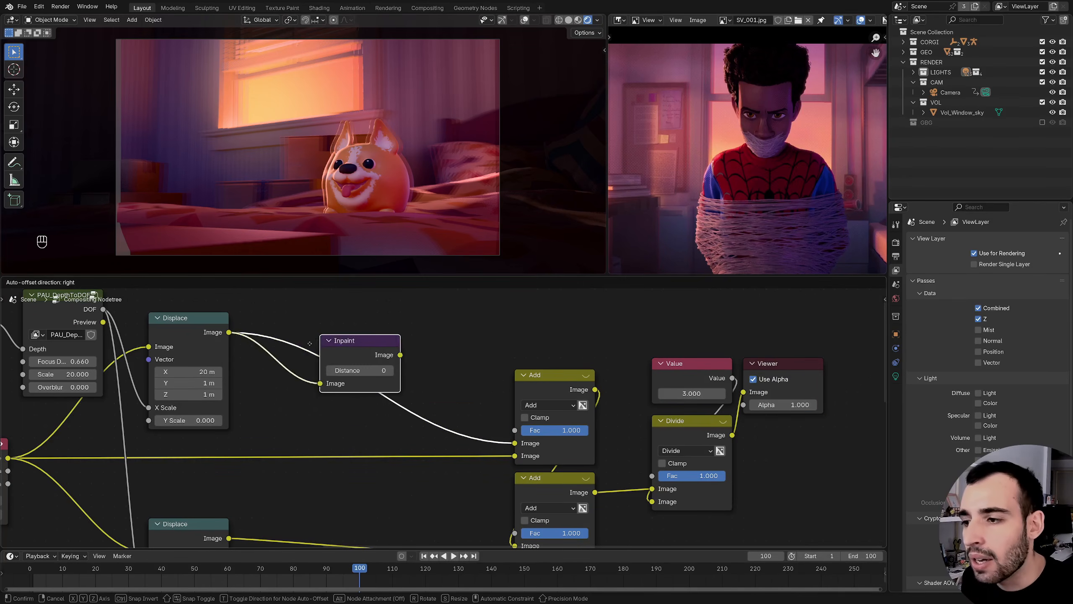
left_click(317, 371)
scroll(316, 371, "up", 1)
left_click_drag(291, 363, 312, 360, "shift")
- Duplicate the Inpaint node onto the link between the second Displace node and the second Add node
middle_click_drag(272, 427, 298, 401)
middle_click_drag(352, 379, 376, 376)
key("shift+d")
left_click(379, 496)
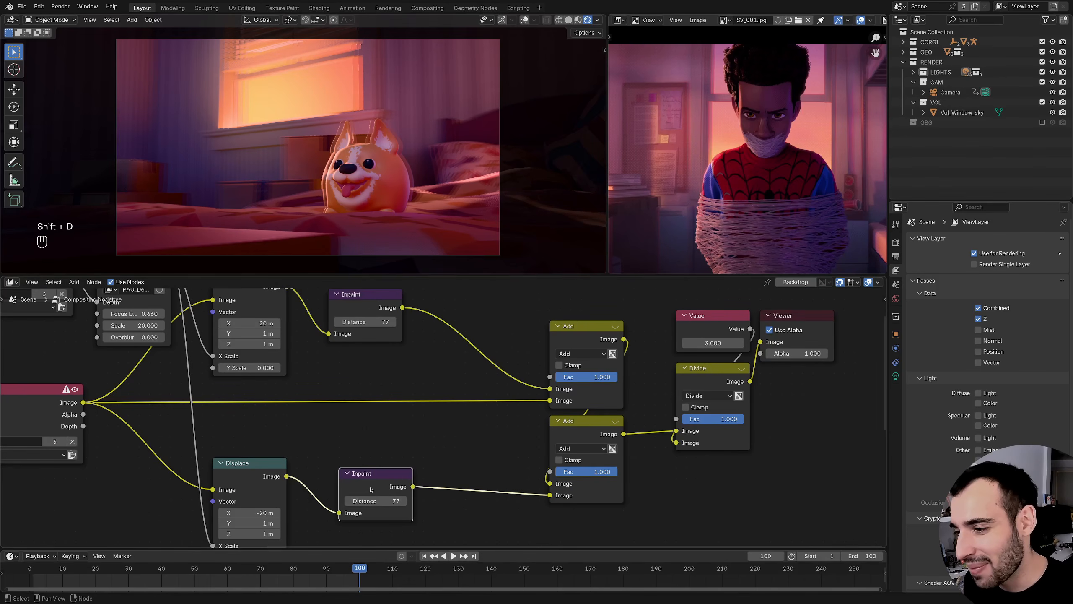
left_click_drag(377, 487, 377, 497)
middle_click_drag(387, 394, 275, 371)
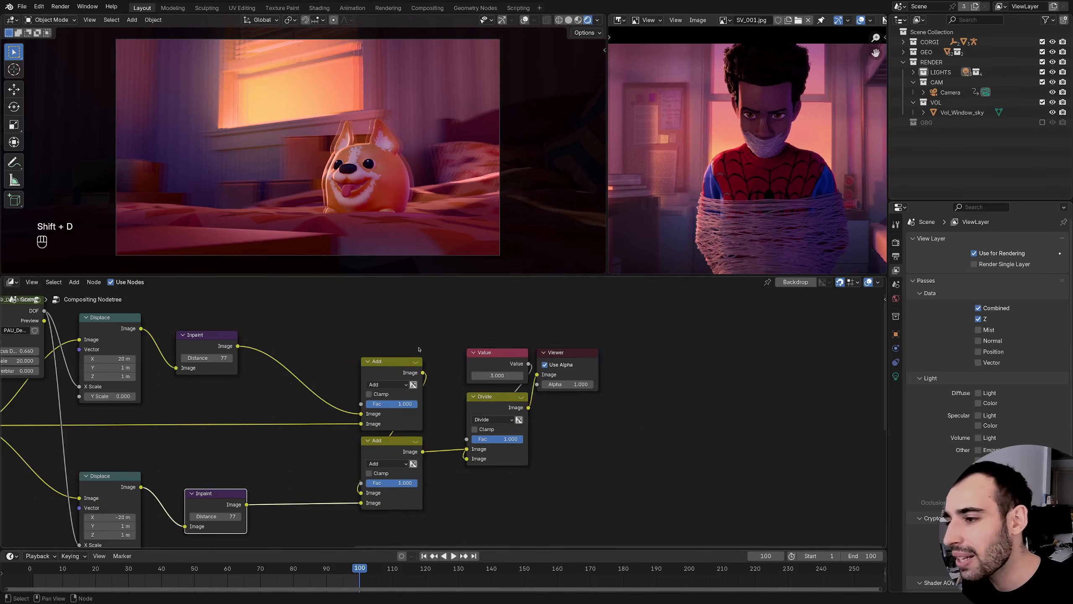
- Move the Add, Value, Divide and Viewer nodes farther from the Inpaint nodes to make room between them
left_click_drag(392, 316, 572, 483)
left_click_drag(383, 366, 453, 366)
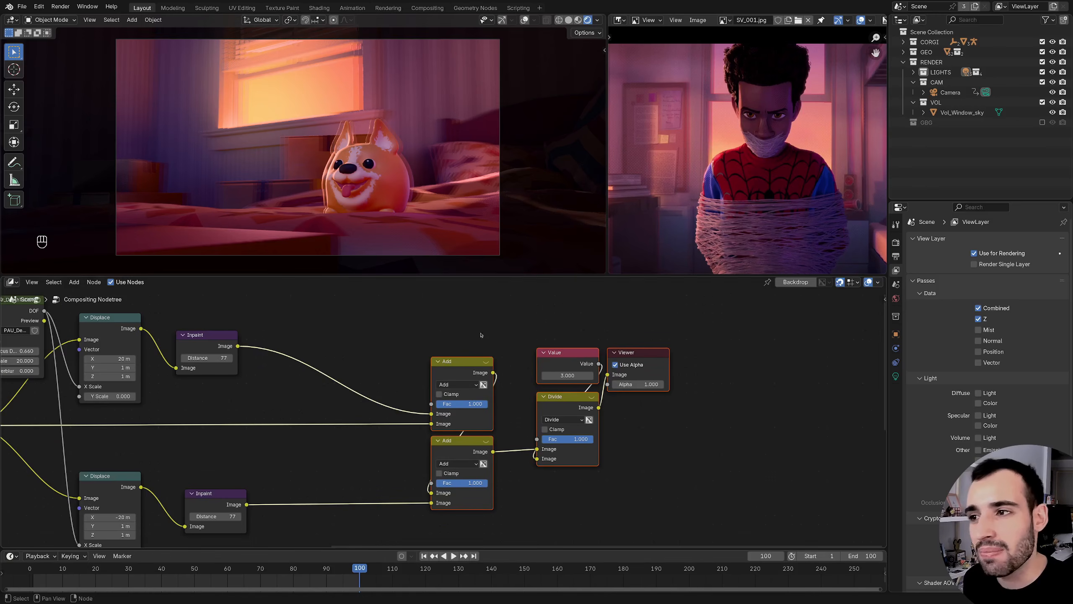
middle_click_drag(267, 384, 449, 369)
middle_click_drag(435, 330, 315, 337)
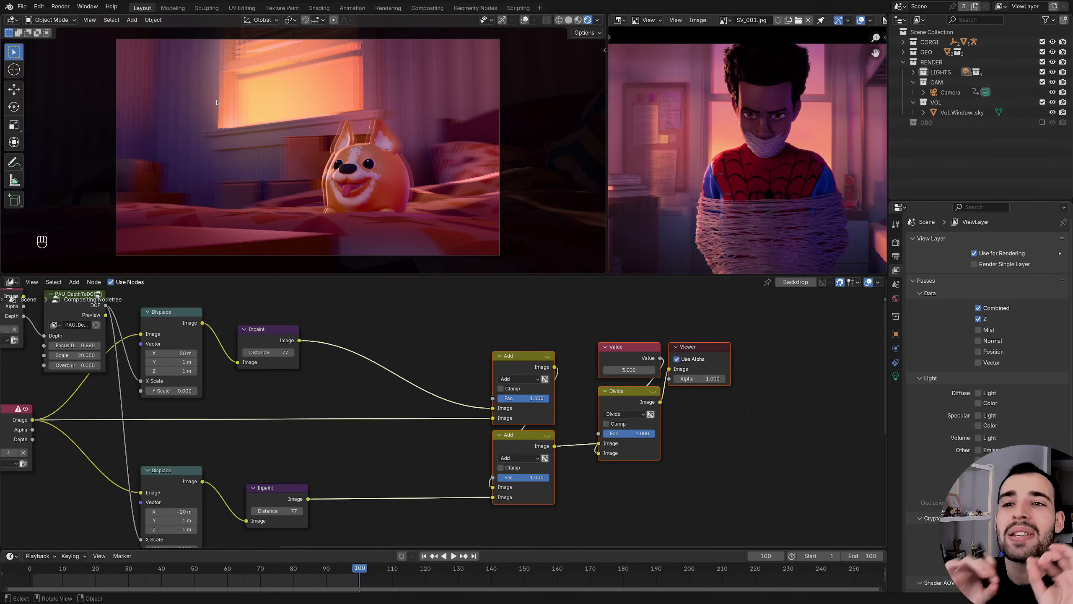
- Preview the CMYK misregistration reference image in the viewer, and return to previewing the first Inpaint node's output
middle_click_drag(288, 395, 687, 475)
left_click(190, 394, "ctrl+shift")
middle_click_drag(288, 391, 246, 387)
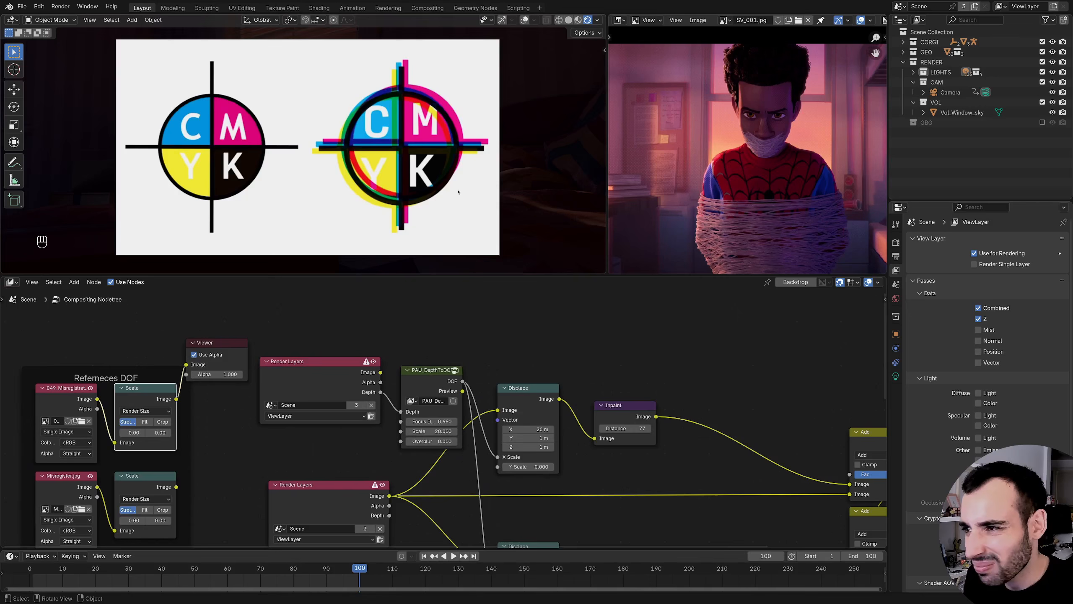
middle_click_drag(661, 439, 336, 383)
left_click(321, 363, "ctrl+shift")
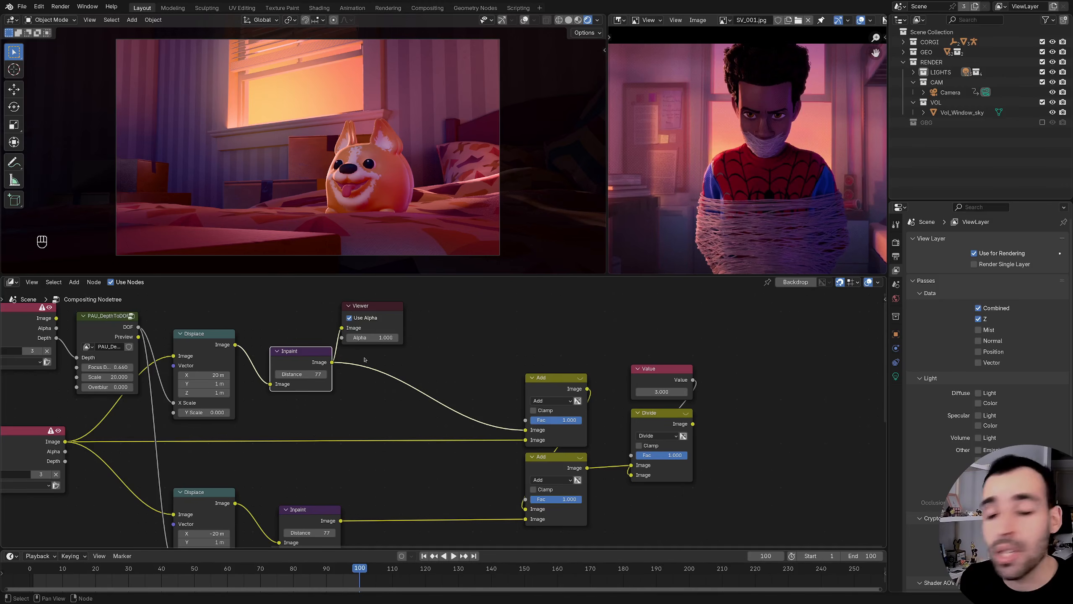
- Insert a Multiply color mix node between the first Inpaint node and the first Add node, and preview it
middle_click_drag(332, 364, 280, 352)
left_click_drag(280, 350, 371, 346)
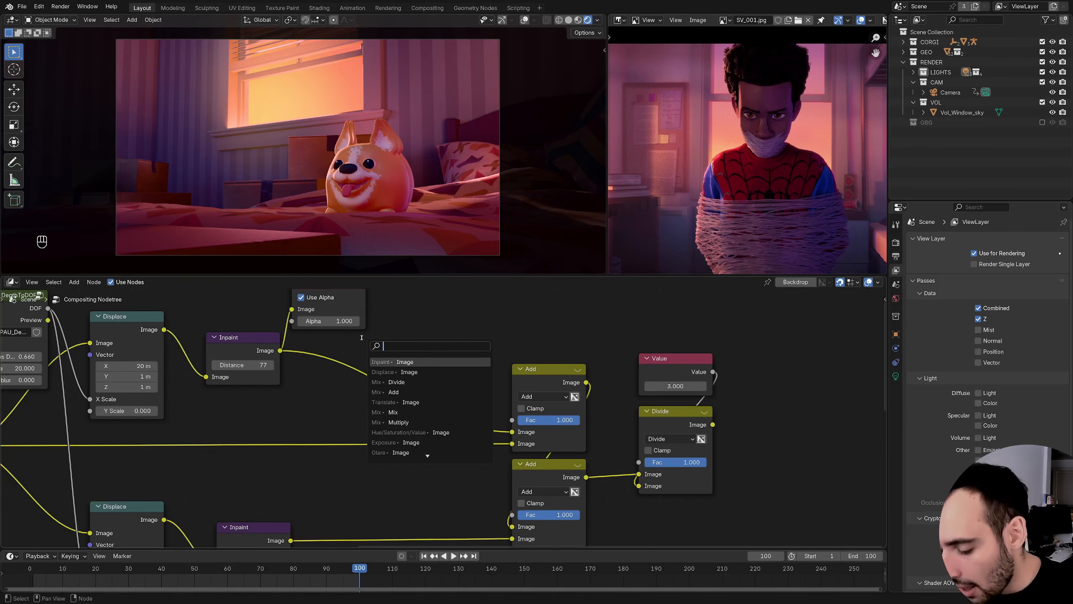
type("mult")
key("Return")
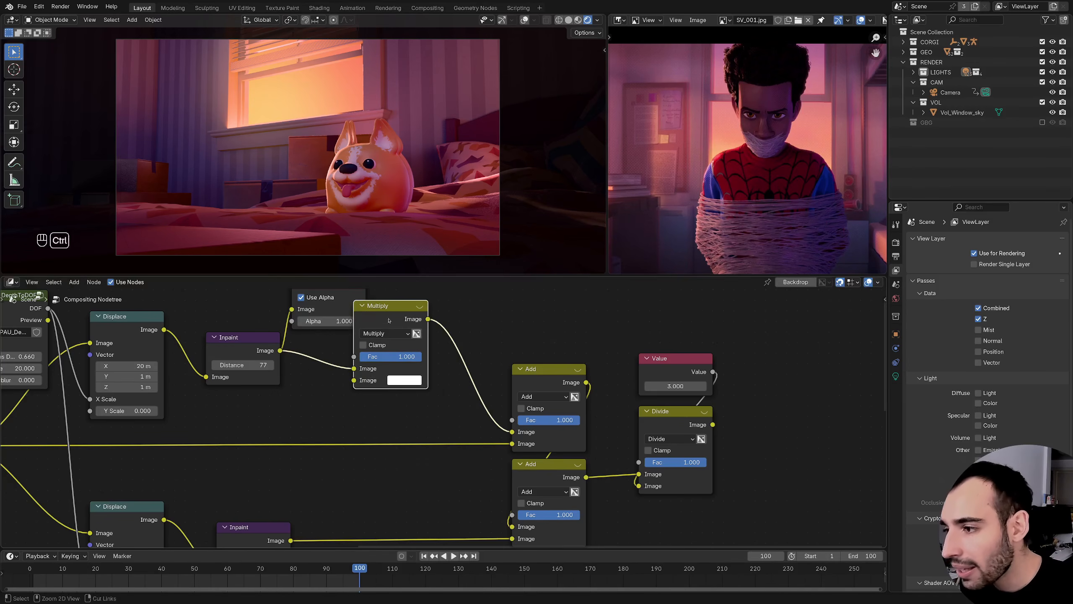
left_click(344, 307)
middle_click_drag(352, 369, 241, 409)
- Make the Multiply node's second color cyan by setting its Red channel to 0
left_click(282, 421)
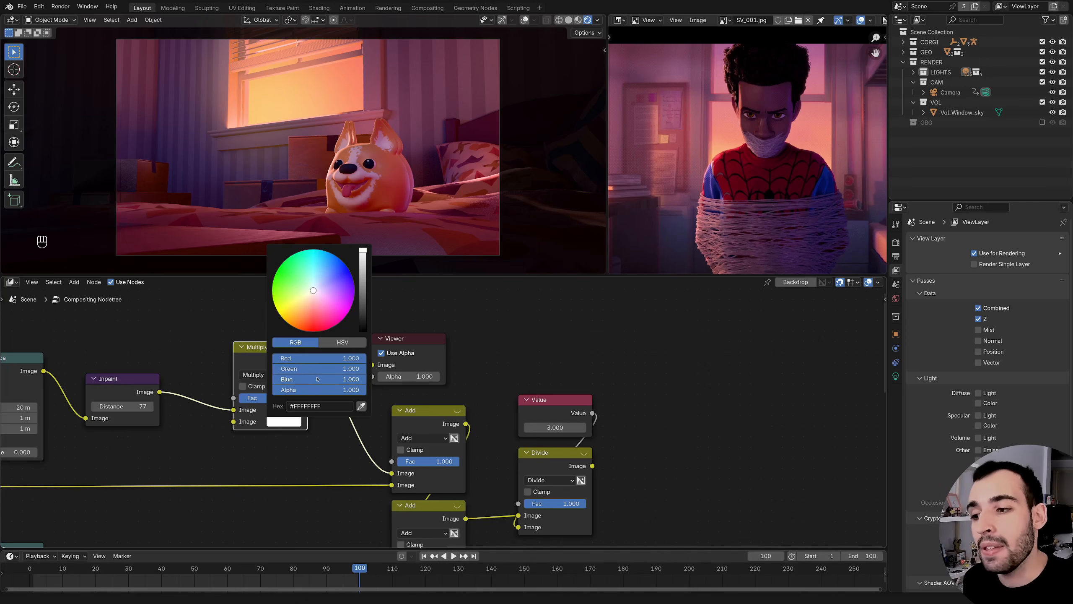
left_click(334, 343)
left_click(307, 342)
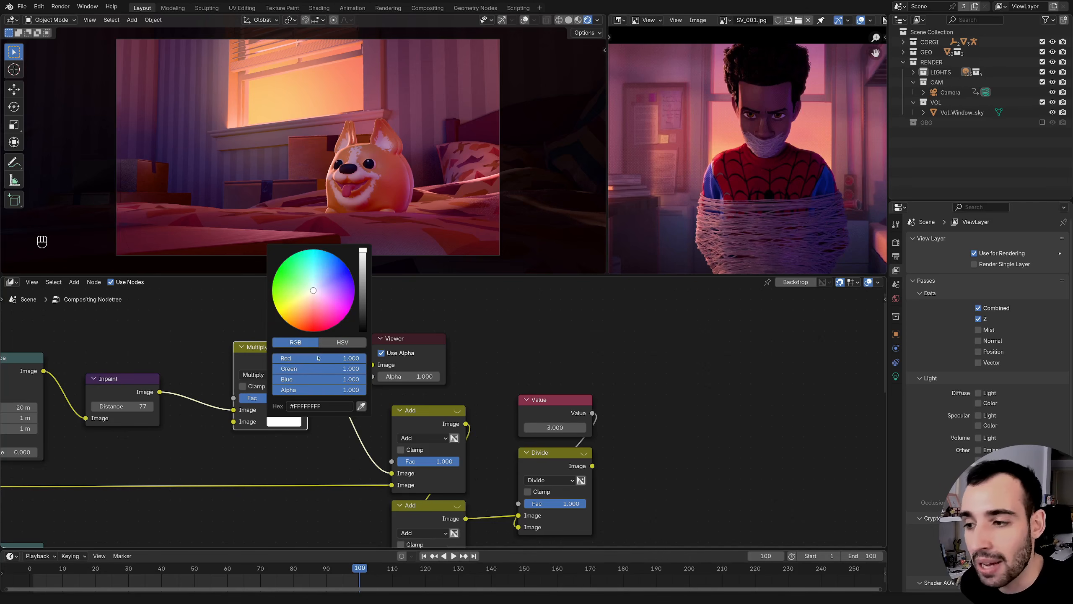
left_click_drag(355, 358, 240, 358)
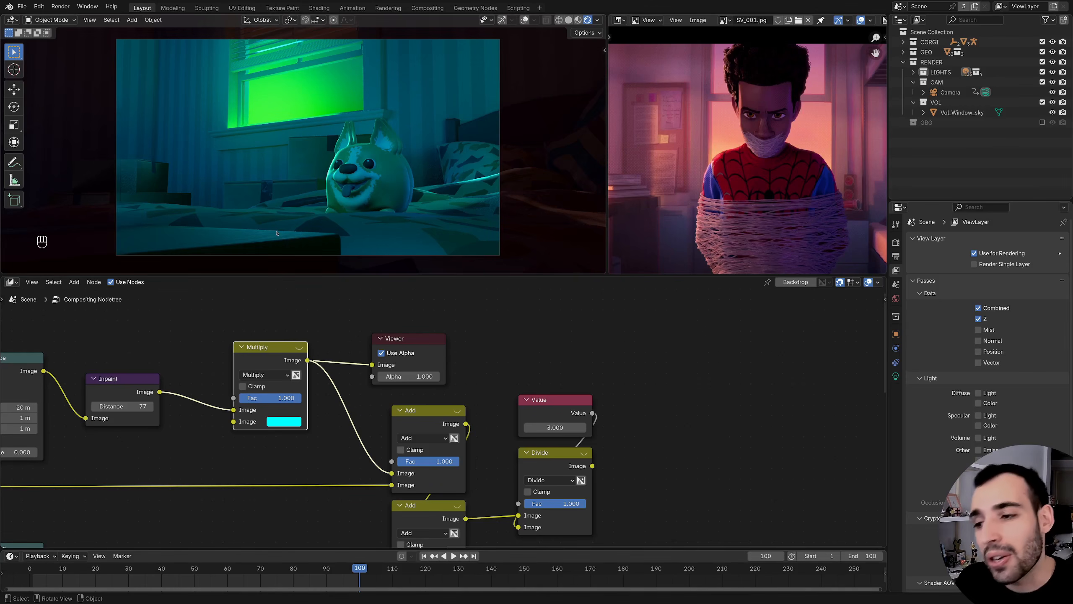
- Set the Green and Blue channels of the Multiply node's cyan color to 1.5
left_click(283, 421)
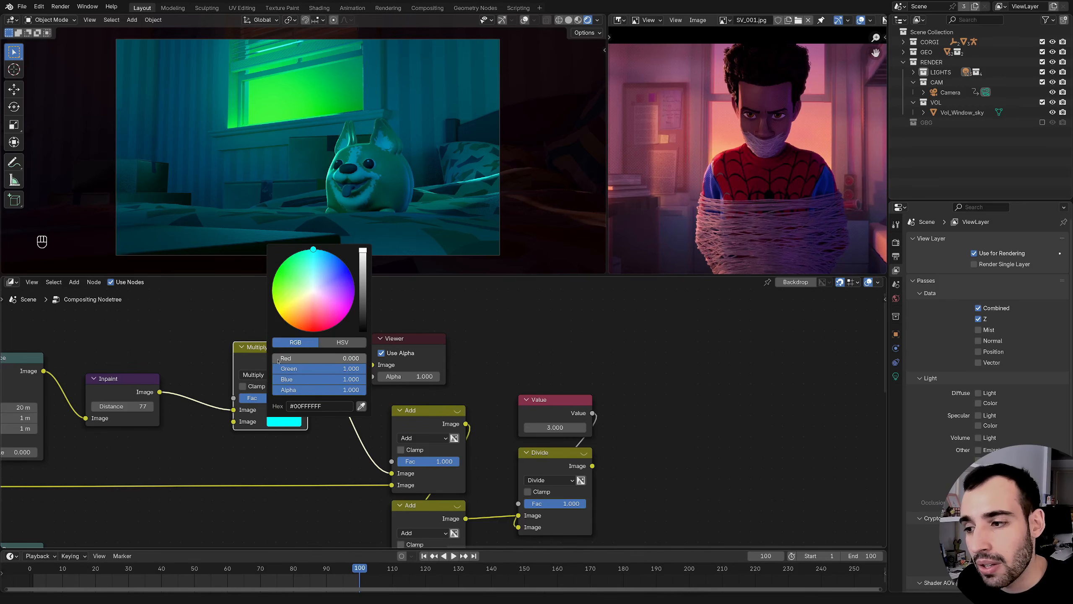
double_click(329, 372)
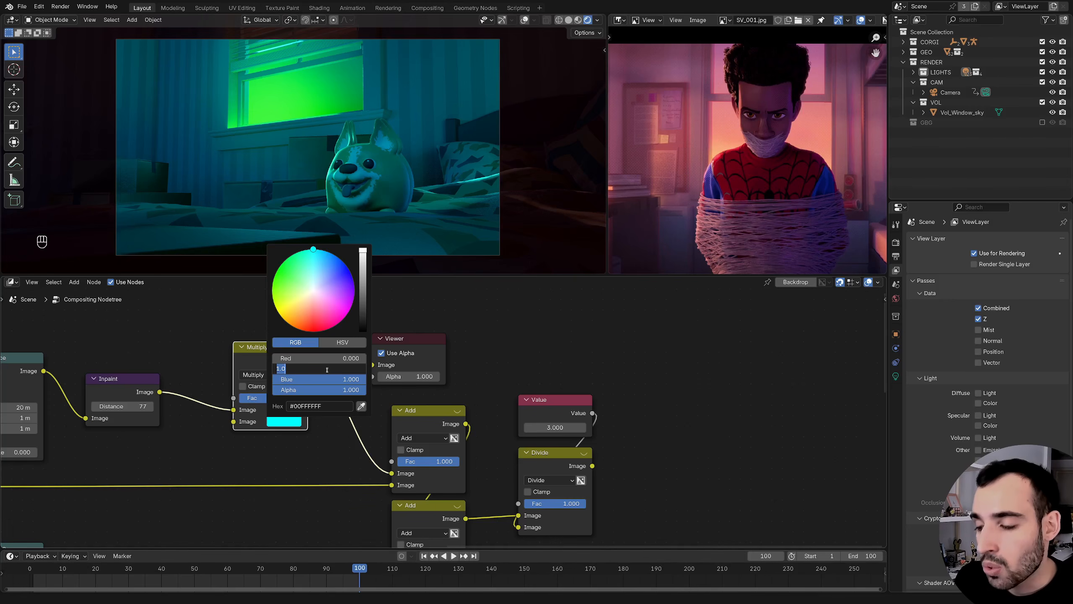
type("1.5")
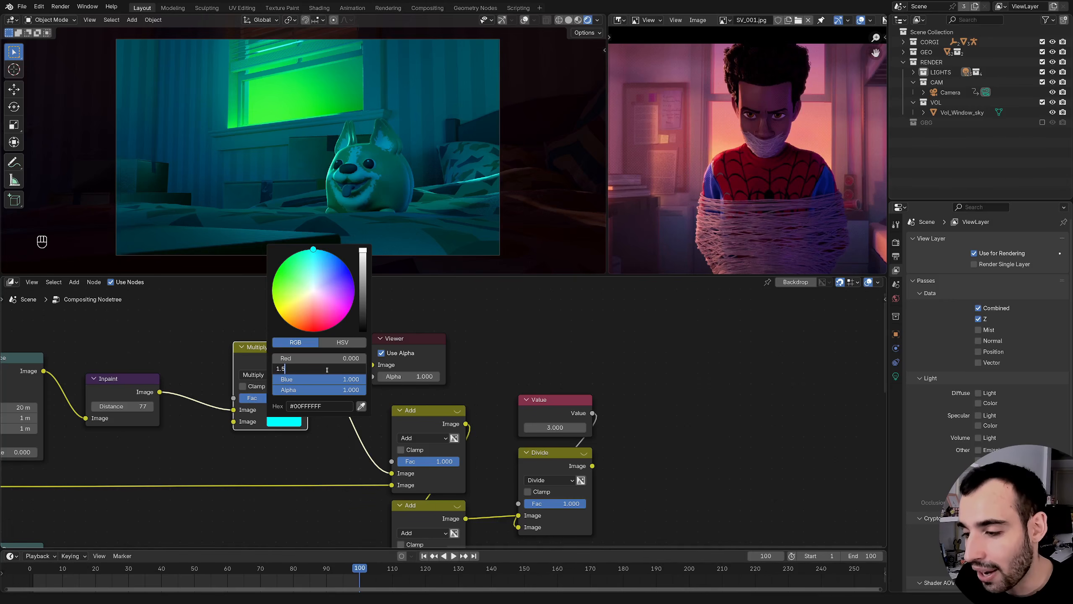
key("Tab")
type("1.5")
key("Return")
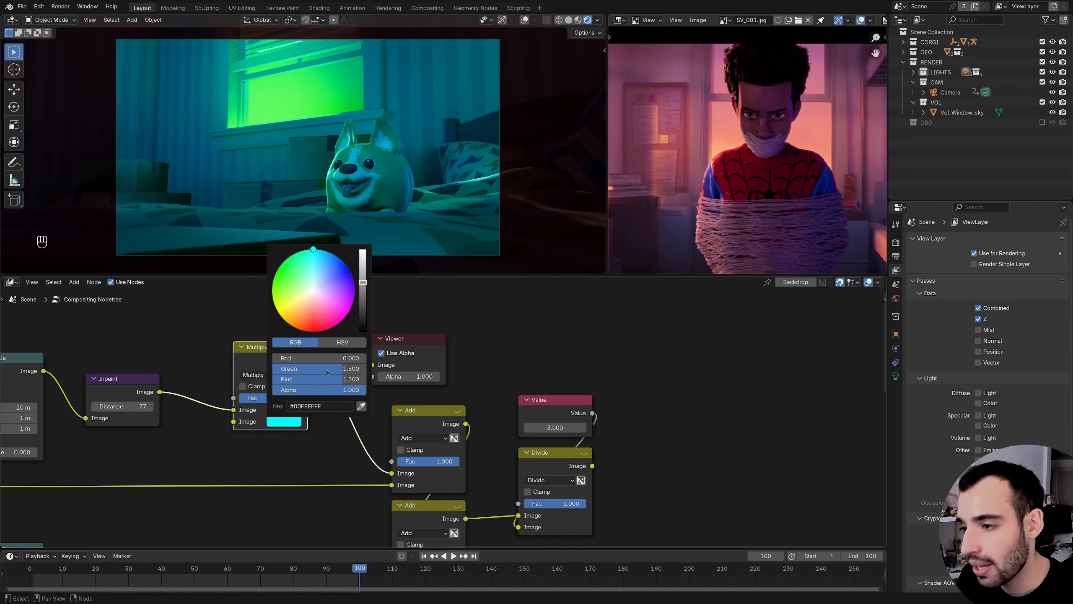
- Toggle muting of the cyan Multiply node repeatedly to compare the image with and without the tint
key("m")
key("m")
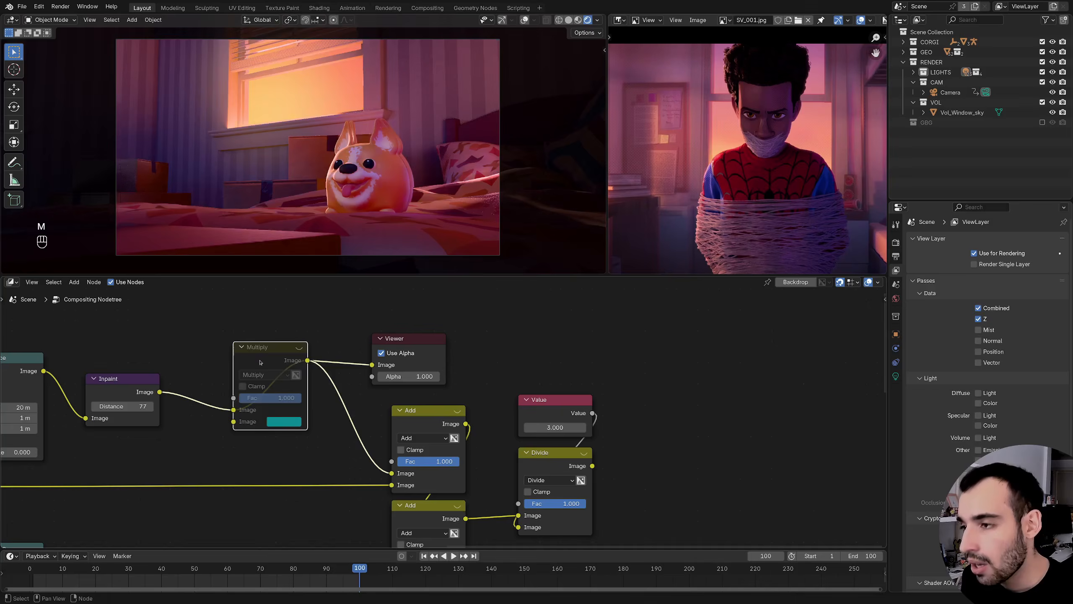
key("m")
key("m")
key("m")
key("m")
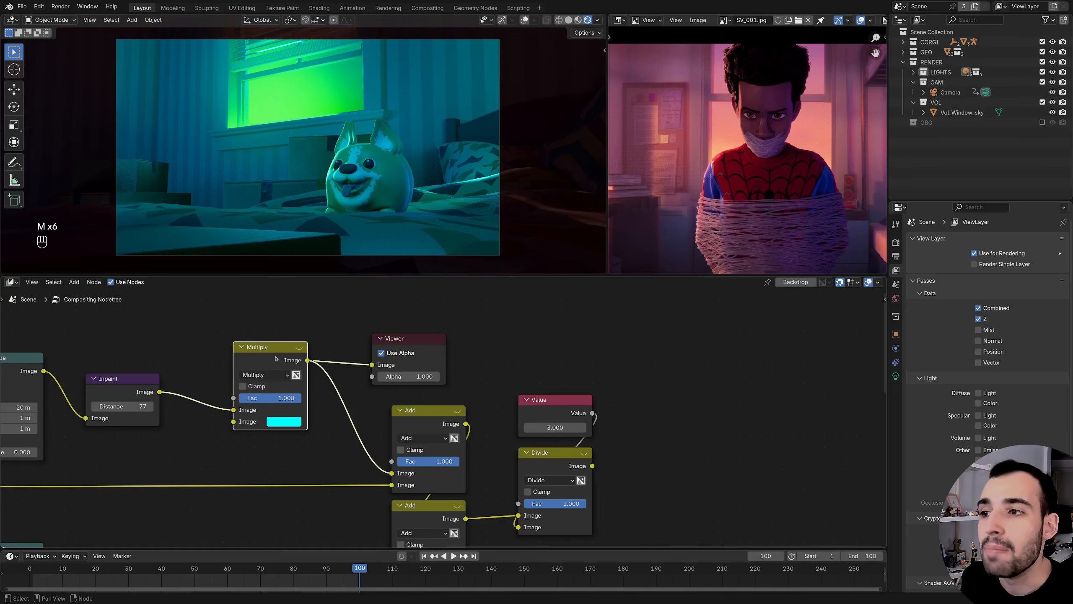
- Duplicate the Multiply node onto the undisplaced image's link and make its color magenta with Red 1.5 and Green 0
middle_click_drag(234, 406, 347, 328)
key("shift+d")
left_click(341, 424)
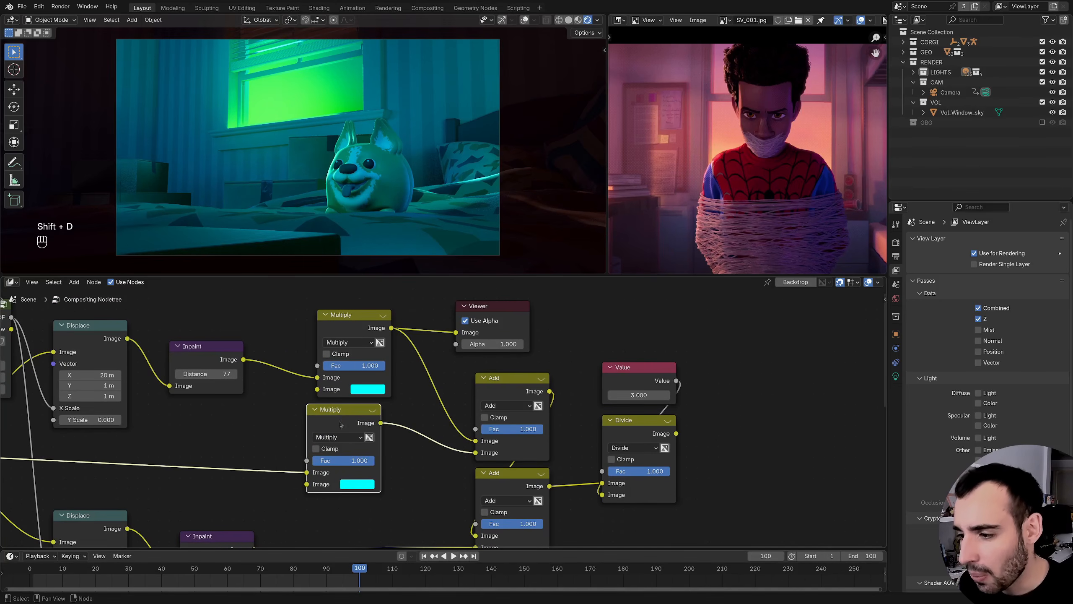
left_click(361, 486)
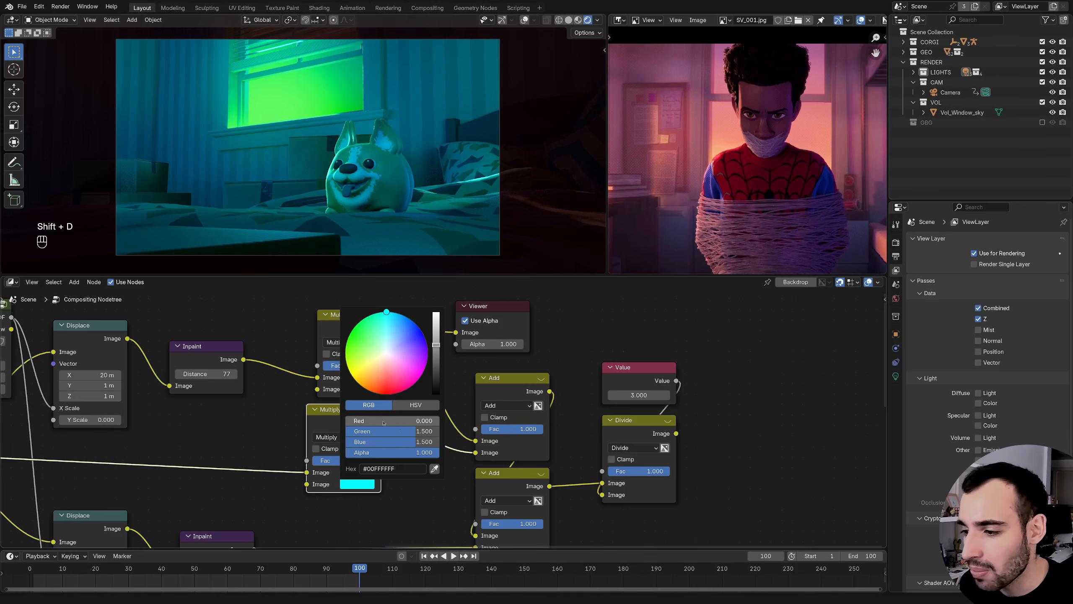
left_click_drag(363, 422, 422, 419)
left_click(422, 419)
type("1.5")
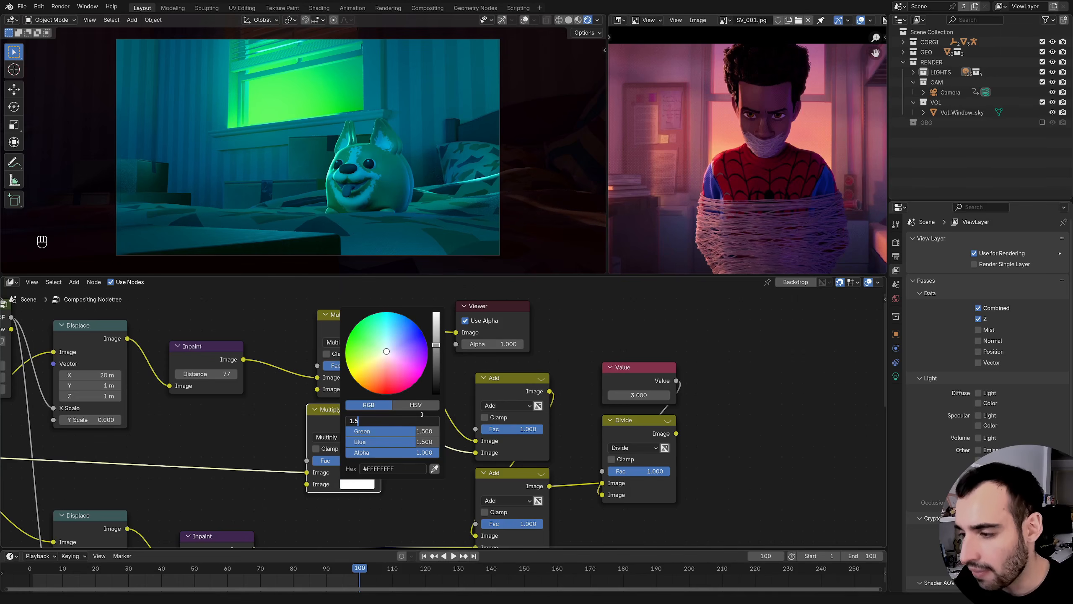
key("Tab")
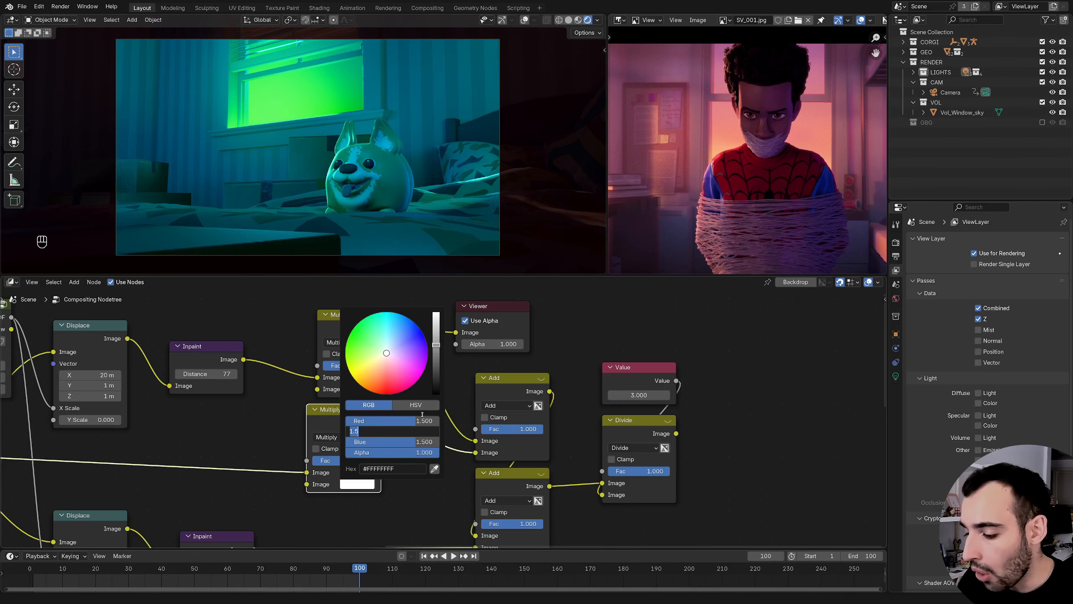
type("0")
key("Return")
- Duplicate the magenta Multiply node after the second Inpaint node and make its color yellow with Green 1.5 and Blue 0
middle_click_drag(340, 420, 358, 353)
key("shift+d")
left_click(368, 469)
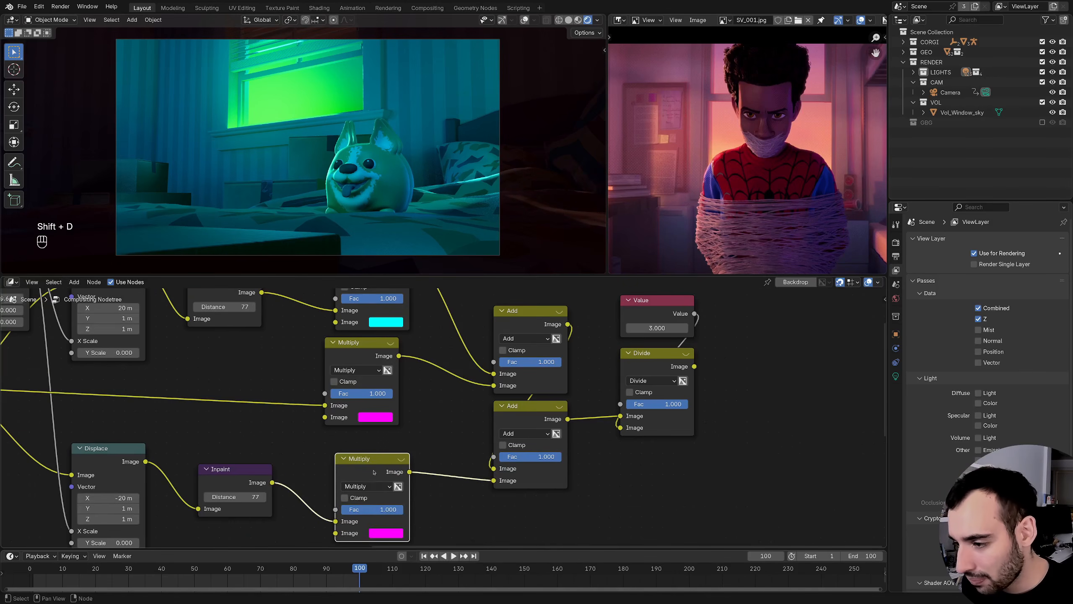
left_click(391, 533)
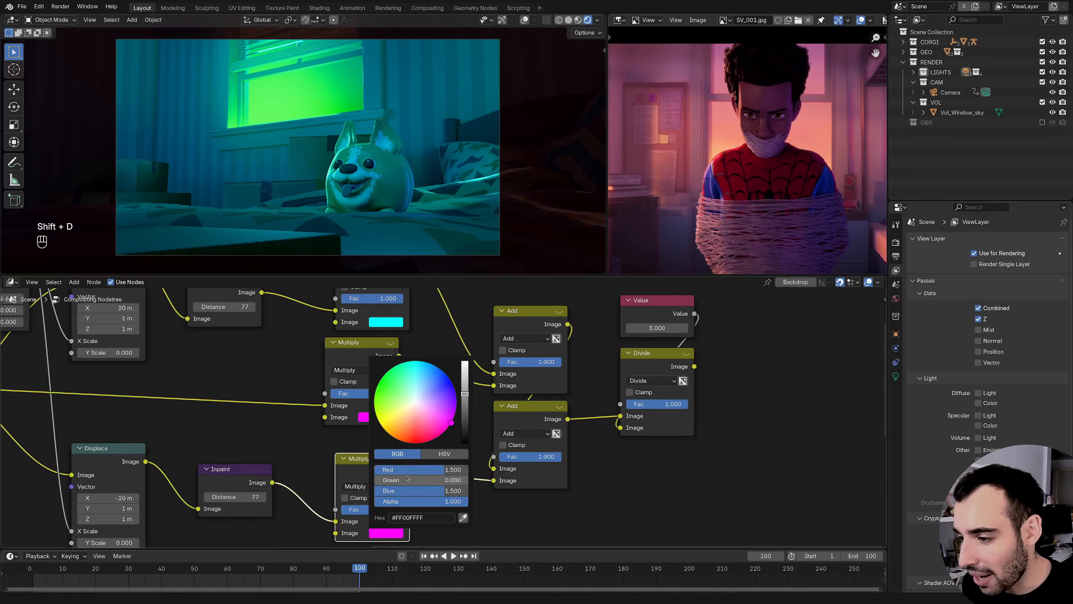
left_click(417, 478)
type("1")
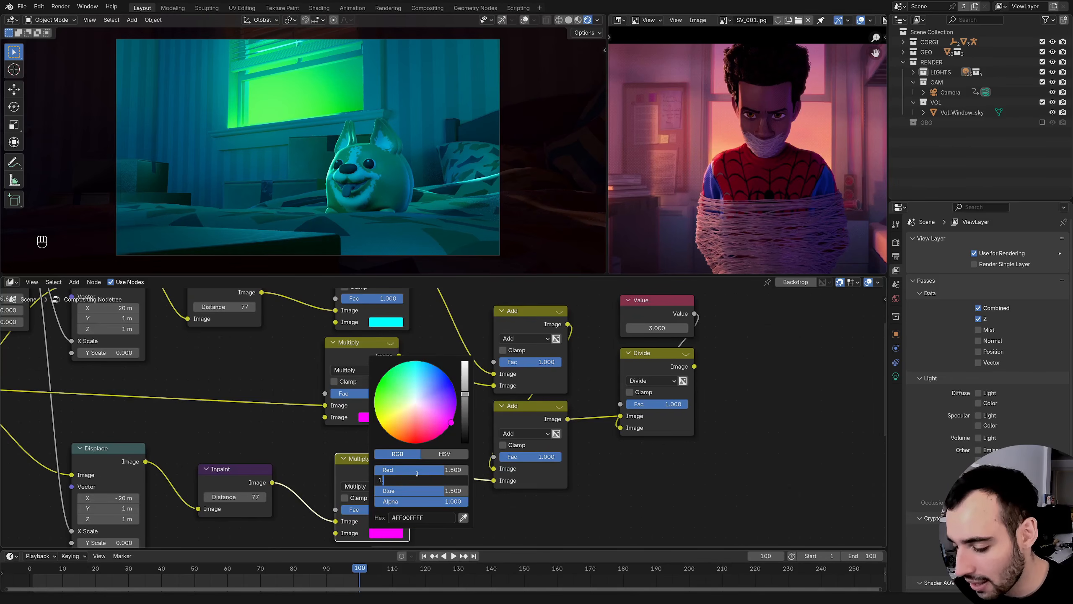
type(".5")
key("Tab")
type("0")
key("Return")
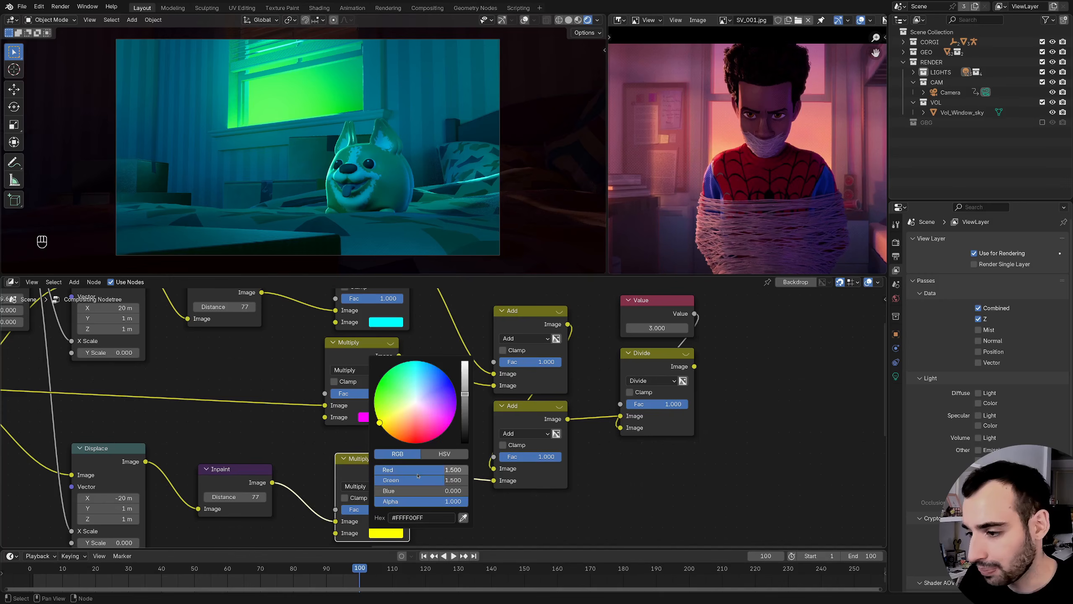
- Align the magenta Multiply node with the other Multiply nodes and preview the Divide node's combined result
left_click_drag(354, 349, 364, 360)
middle_click_drag(380, 346, 305, 405)
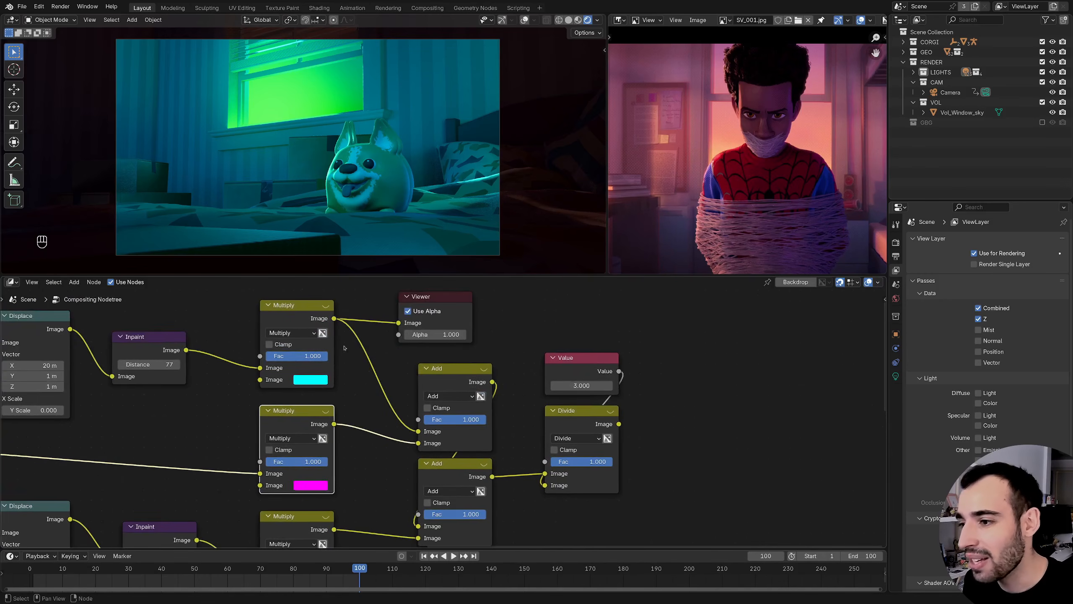
middle_click_drag(344, 348, 262, 338)
left_click(490, 402, "ctrl+shift")
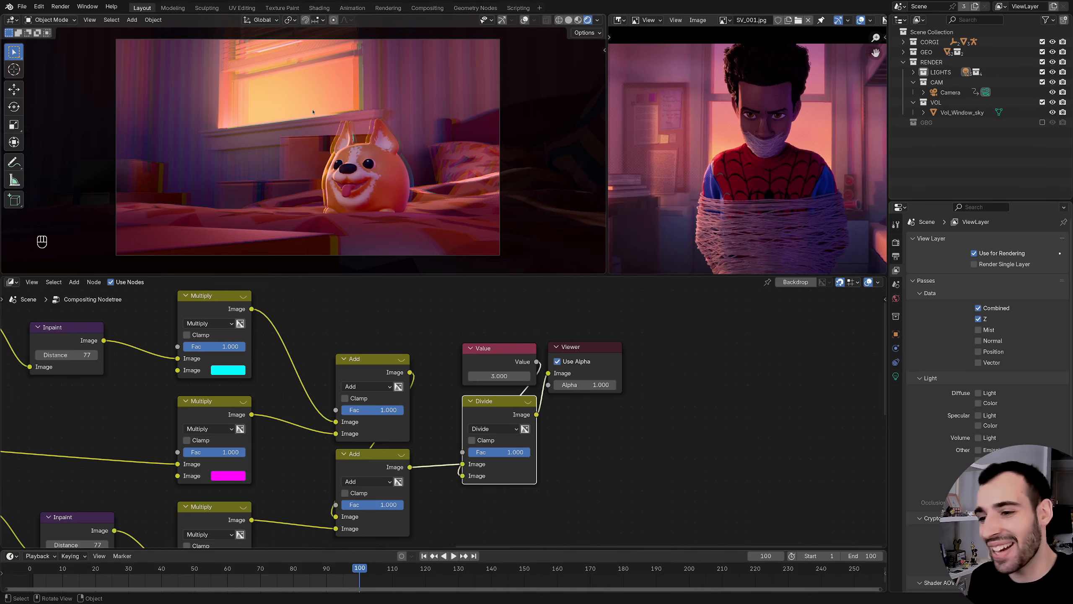
- Preview the cyan Multiply node on its own while varying its Fac, and return the preview to the Divide node
scroll(275, 367, "down", 5)
middle_click_drag(275, 366, 382, 365)
scroll(337, 380, "up", 2)
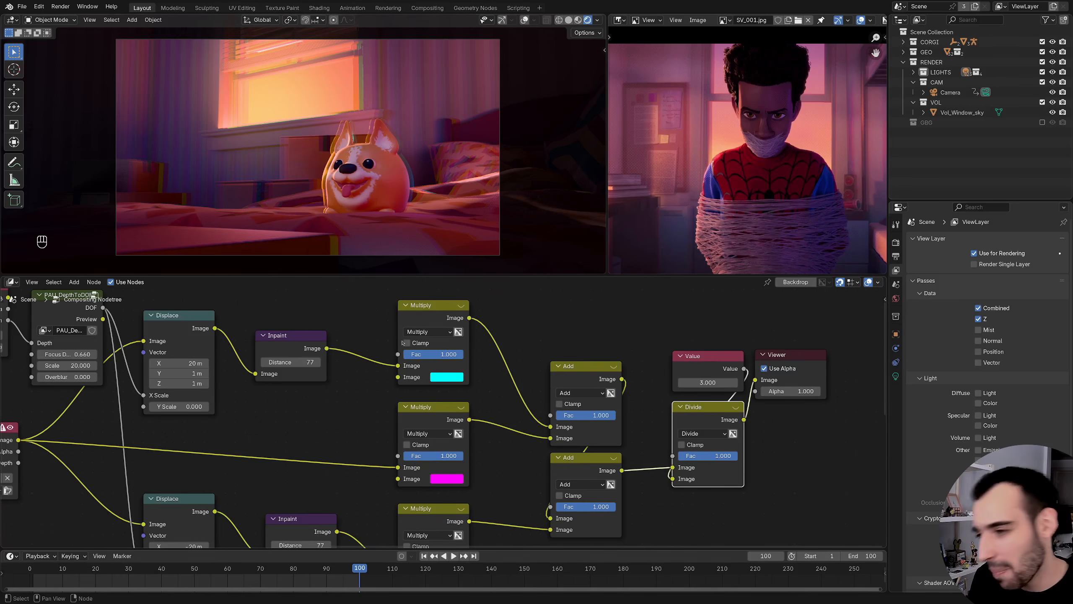
middle_click_drag(386, 381, 426, 364)
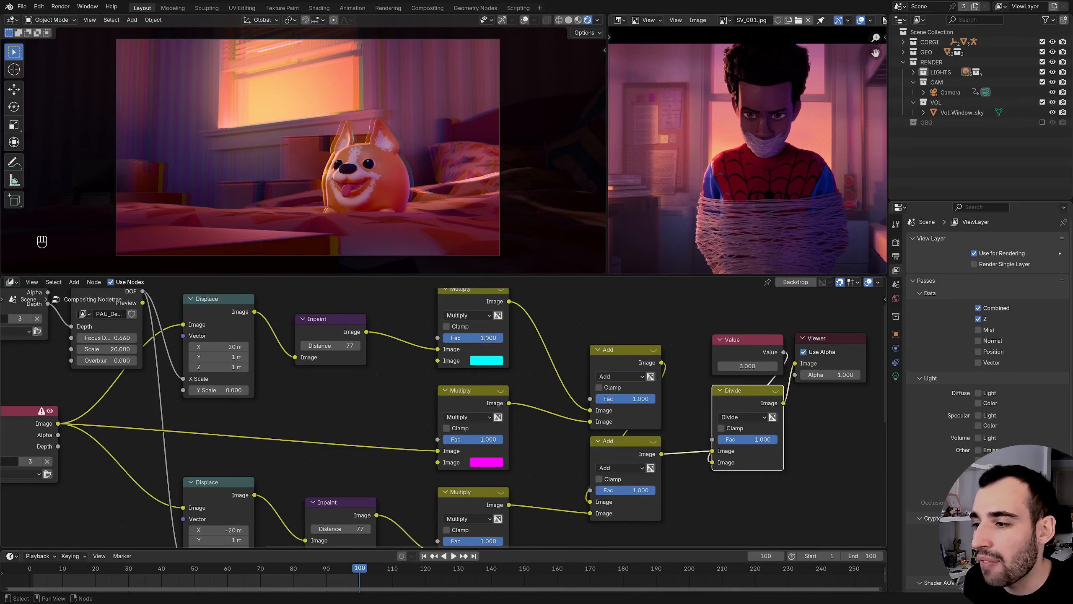
mouse_move(485, 338)
left_mouse_down()
mouse_move(446, 338)
mouse_move(491, 338)
left_mouse_up()
middle_click_drag(472, 302, 424, 334)
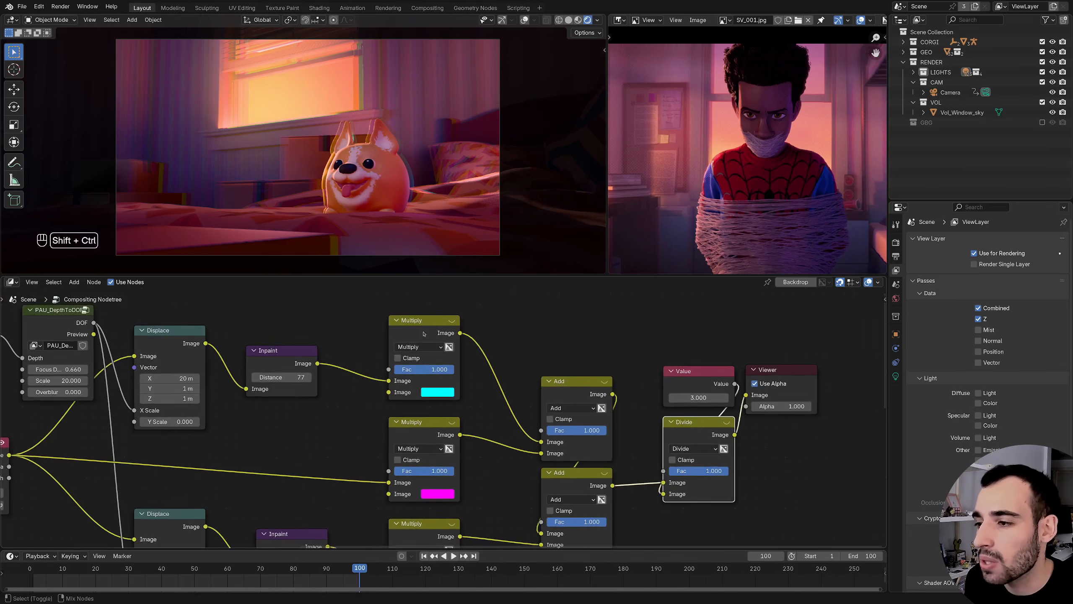
left_click(424, 334, "ctrl+shift")
left_click_drag(412, 368, 437, 368)
middle_click_drag(549, 376, 449, 358)
left_click(606, 410, "ctrl+shift")
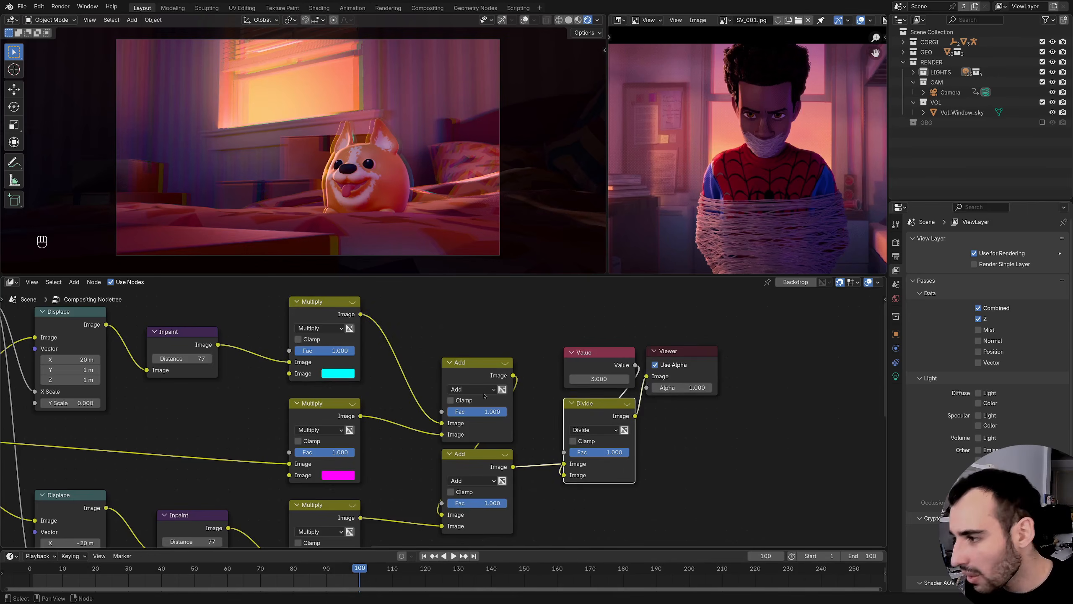
- Add a Value node above the first Inpaint node
scroll(484, 395, "down", 3)
middle_click_drag(402, 400, 435, 423)
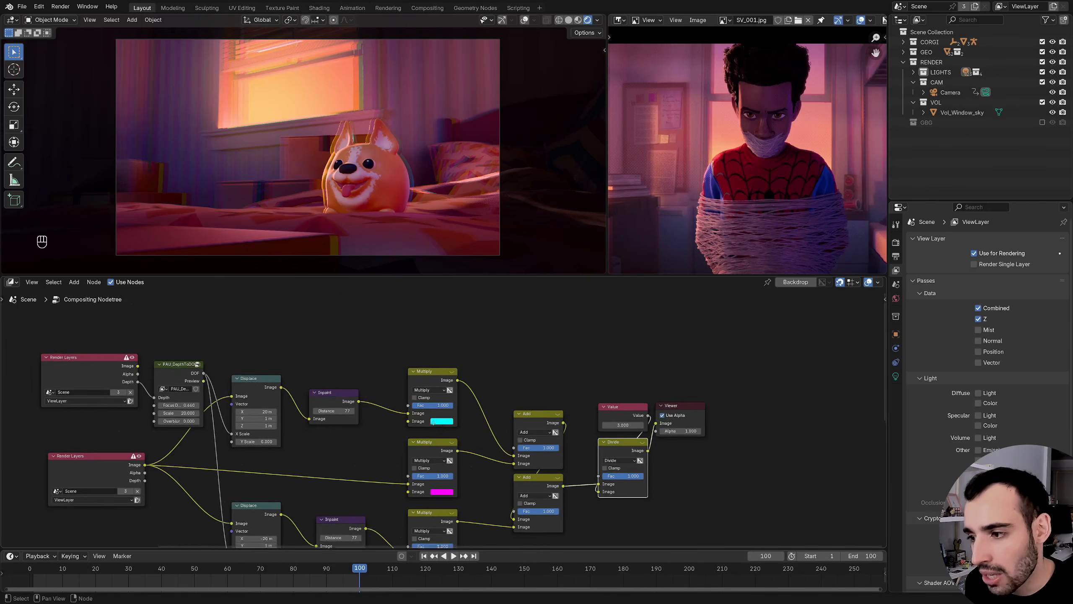
scroll(434, 423, "up", 1)
key("shift+a")
mouse_move(316, 326)
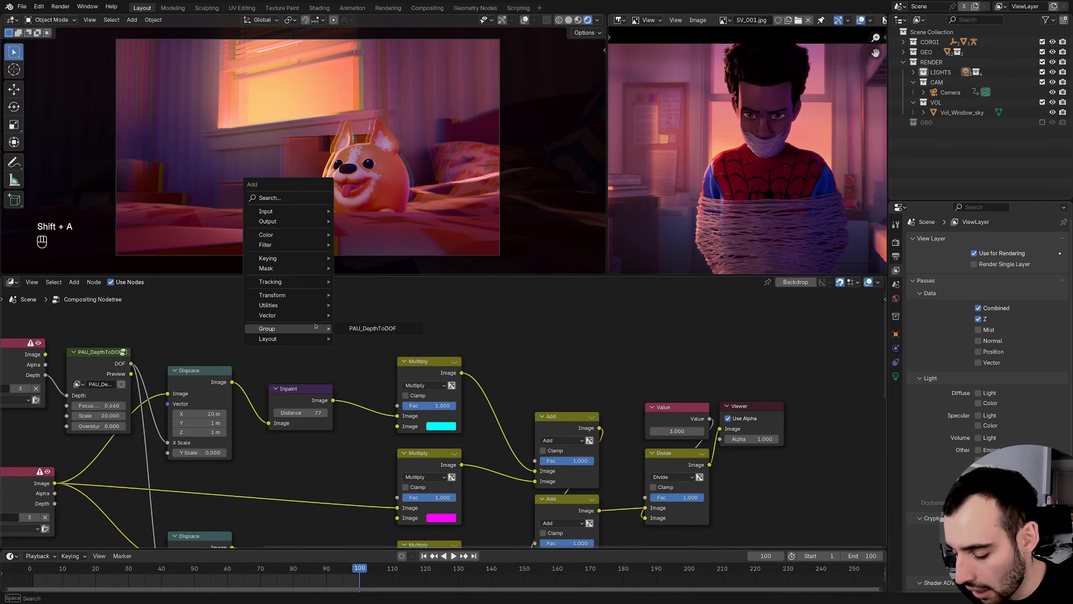
type("value")
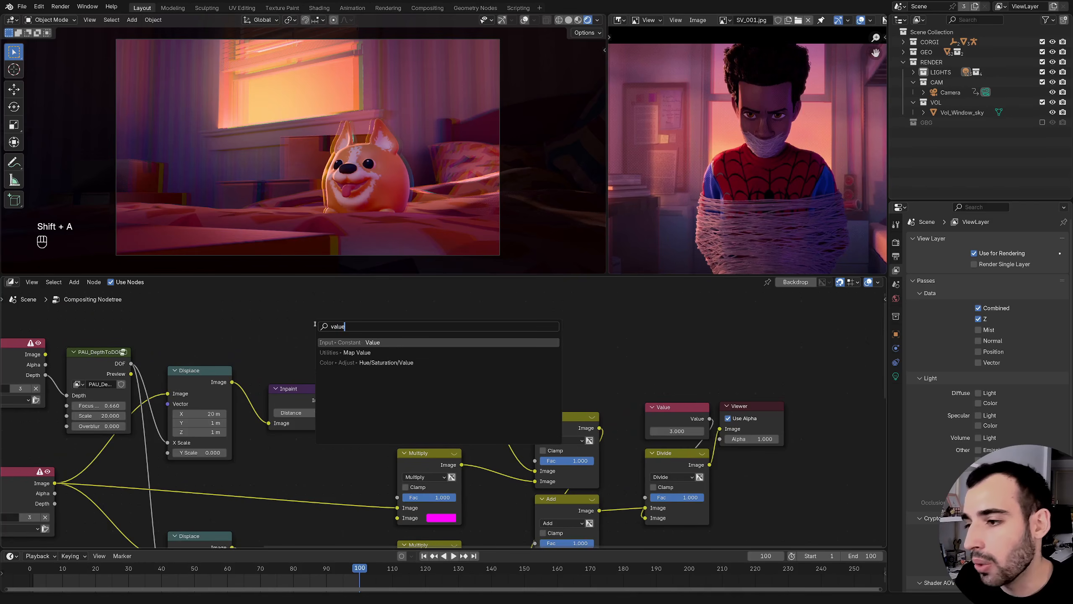
key("Return")
left_click(372, 370)
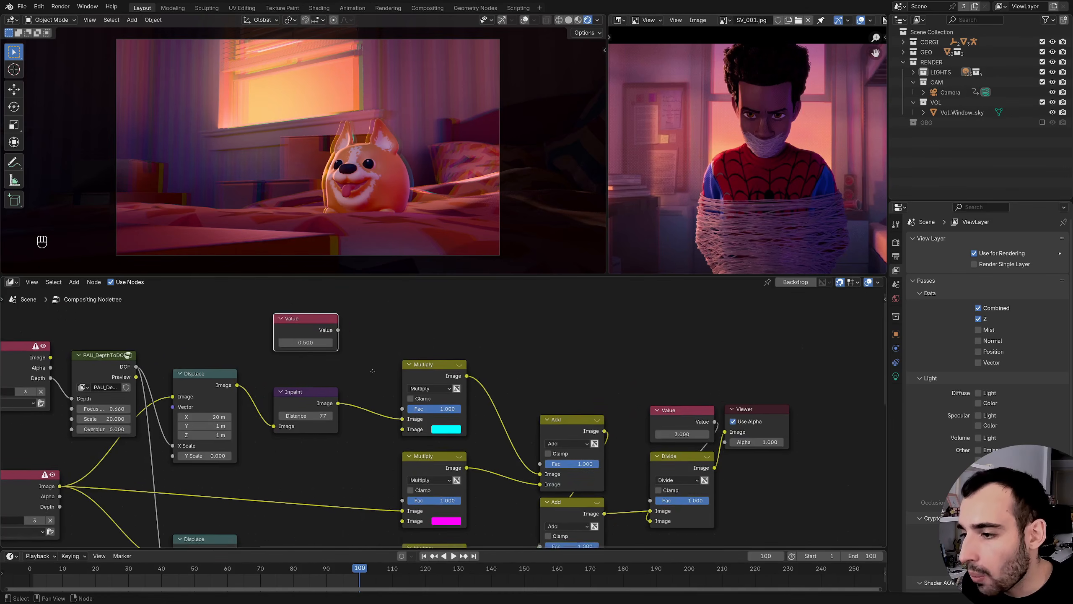
- Link the new Value node to the Fac inputs of the cyan, magenta and yellow Multiply nodes
middle_click_drag(372, 370, 375, 339)
middle_click_drag(374, 339, 373, 363, "ctrl")
left_click_drag(356, 315, 410, 383)
middle_click_drag(365, 401, 360, 370)
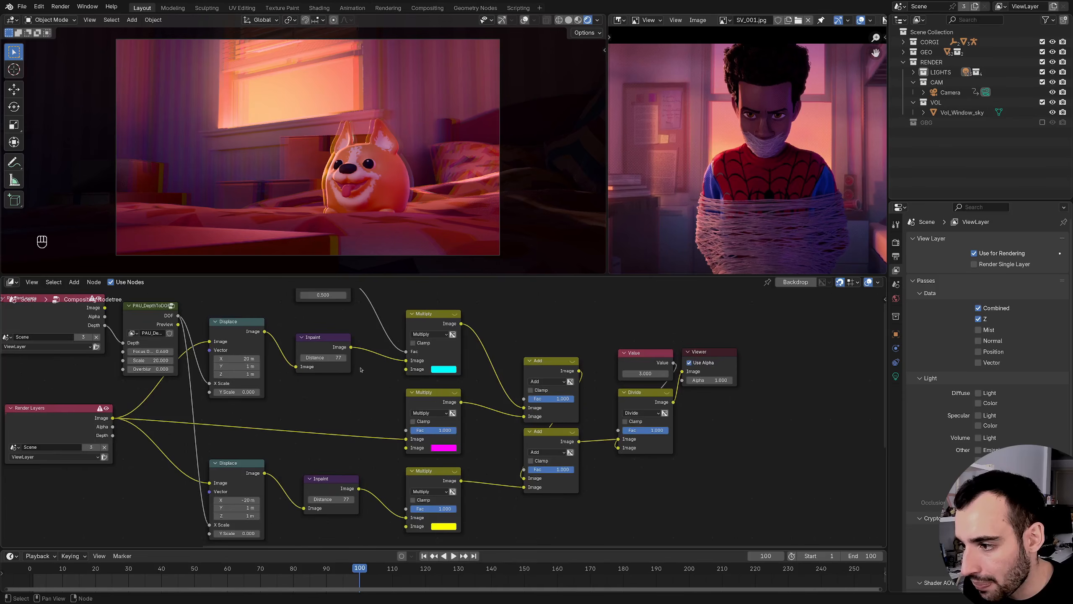
scroll(360, 370, "down", 1)
left_click_drag(365, 304, 411, 495)
middle_click_drag(412, 495, 351, 396, "ctrl")
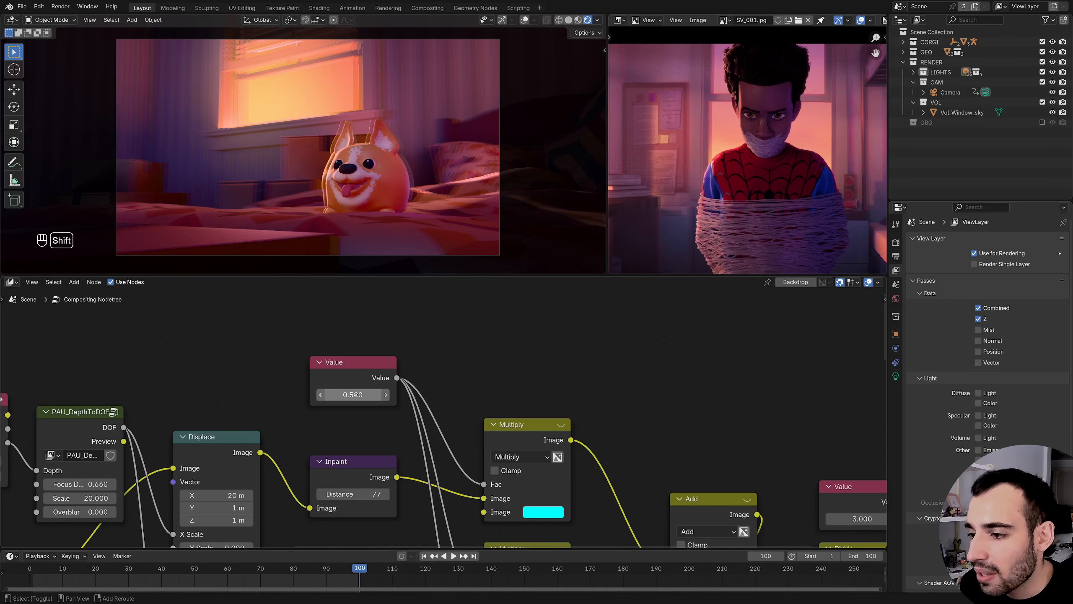
- Try a strength of 1.5 in the Value node driving the Multiply nodes, and set it back to 0.5
mouse_move(352, 395)
left_mouse_down("shift")
mouse_move(342, 394)
mouse_move(365, 390)
left_mouse_up("shift")
left_click(366, 389)
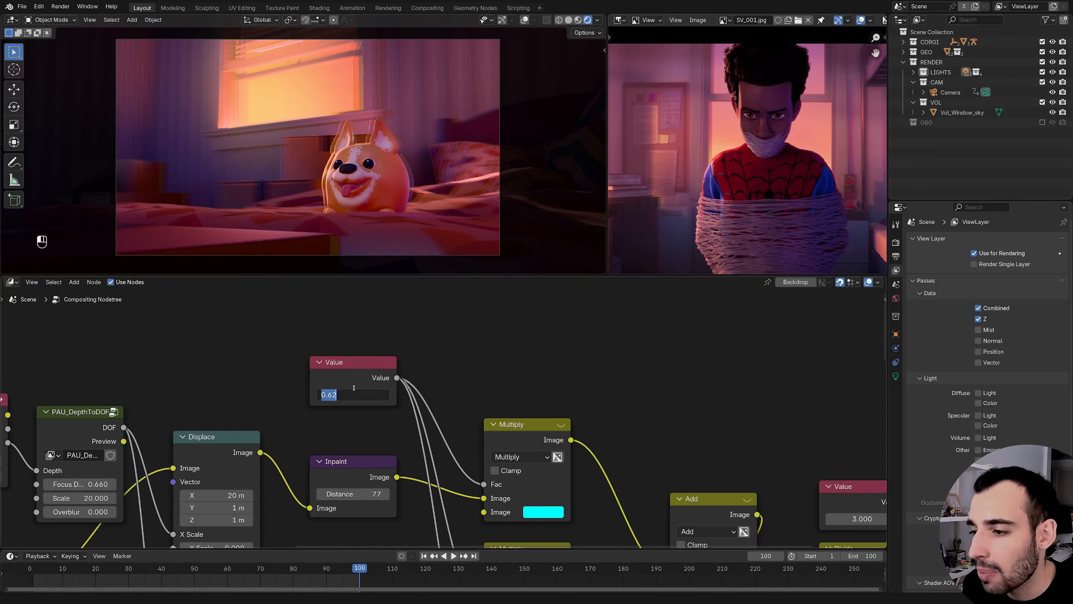
type("1.5")
key("Return")
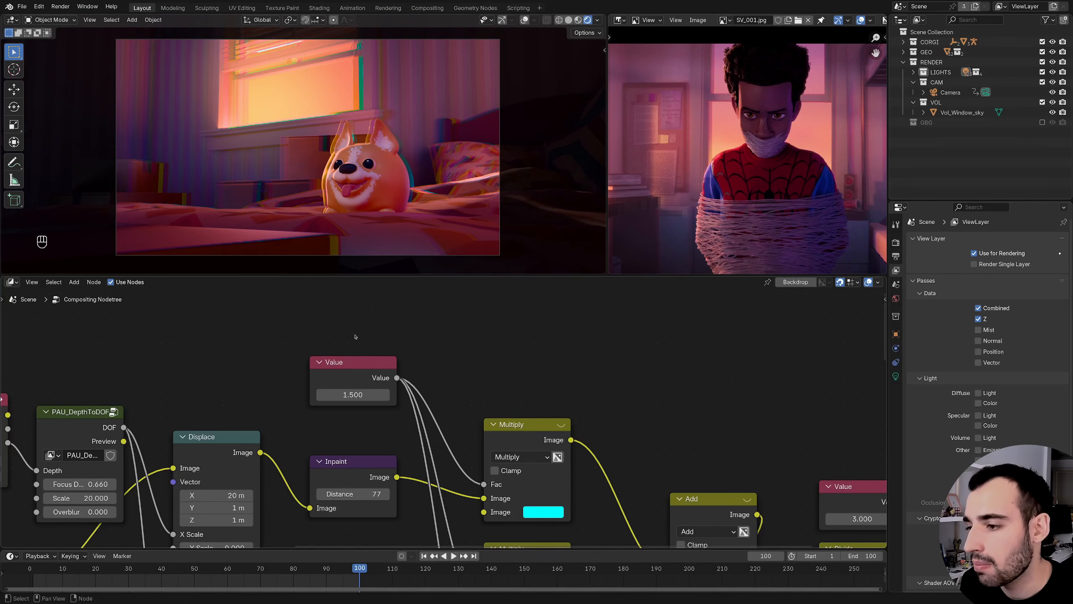
left_click(341, 391)
key("BackSpace")
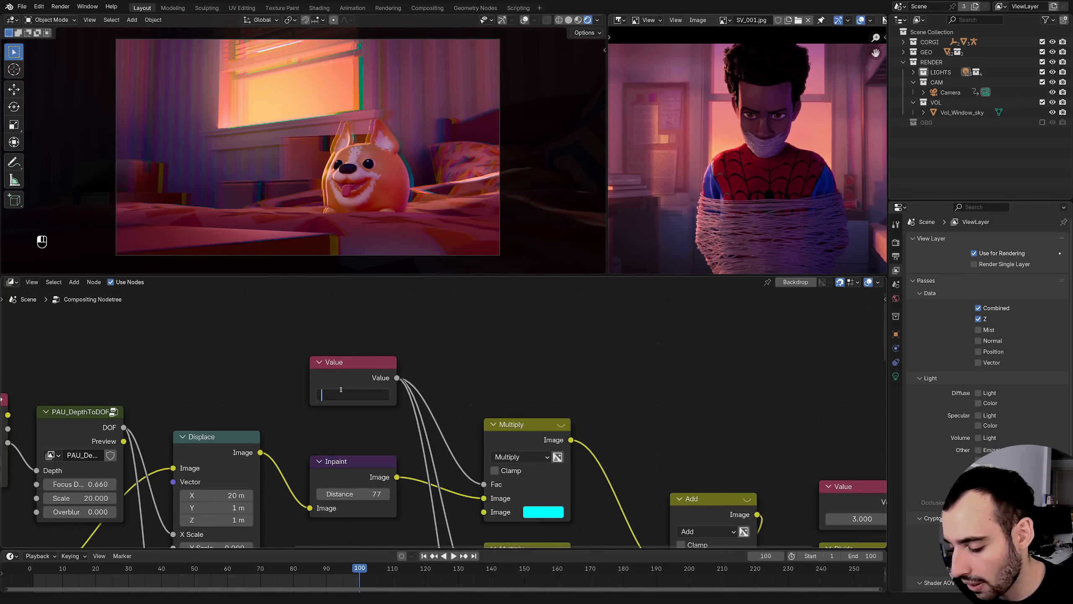
type("0.5")
key("Return")
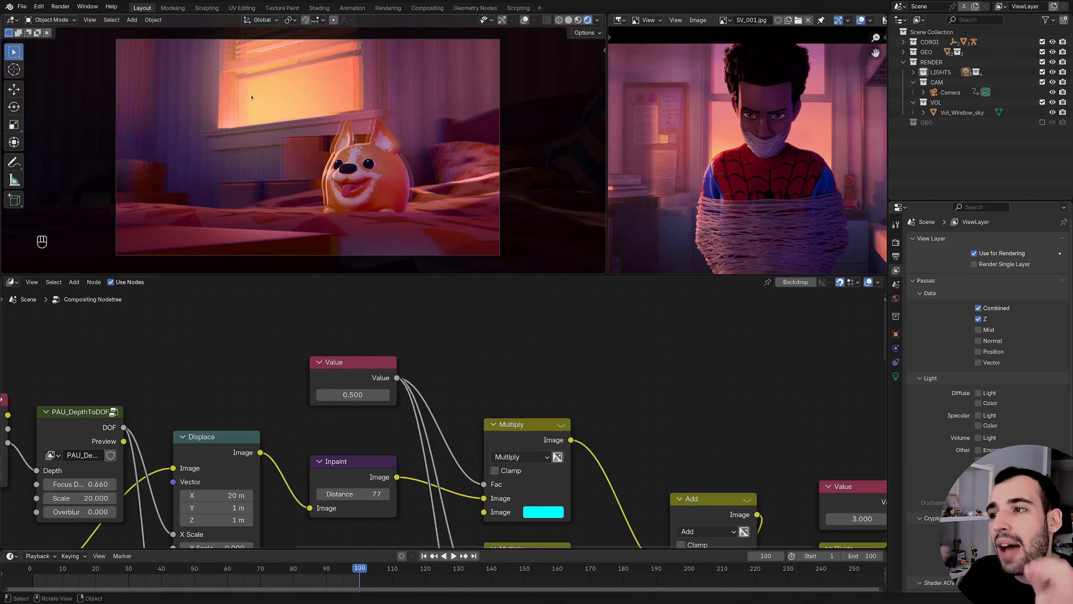
- Insert a reroute on the Image links leaving the lower Render Layers node and tidy the two Render Layers nodes' placement
scroll(383, 395, "down", 4)
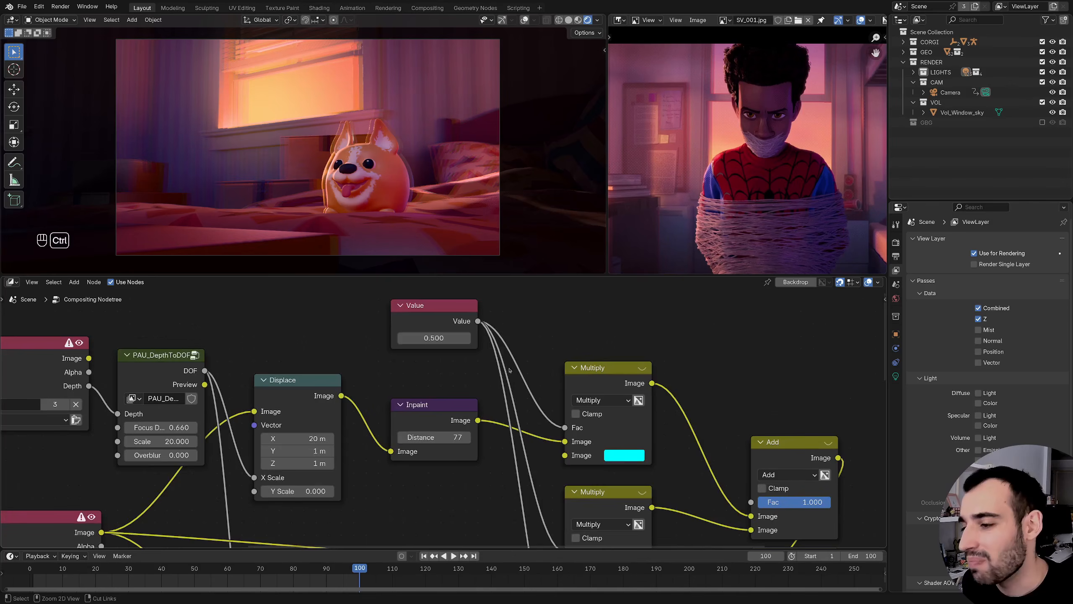
middle_click_drag(247, 399, 283, 397)
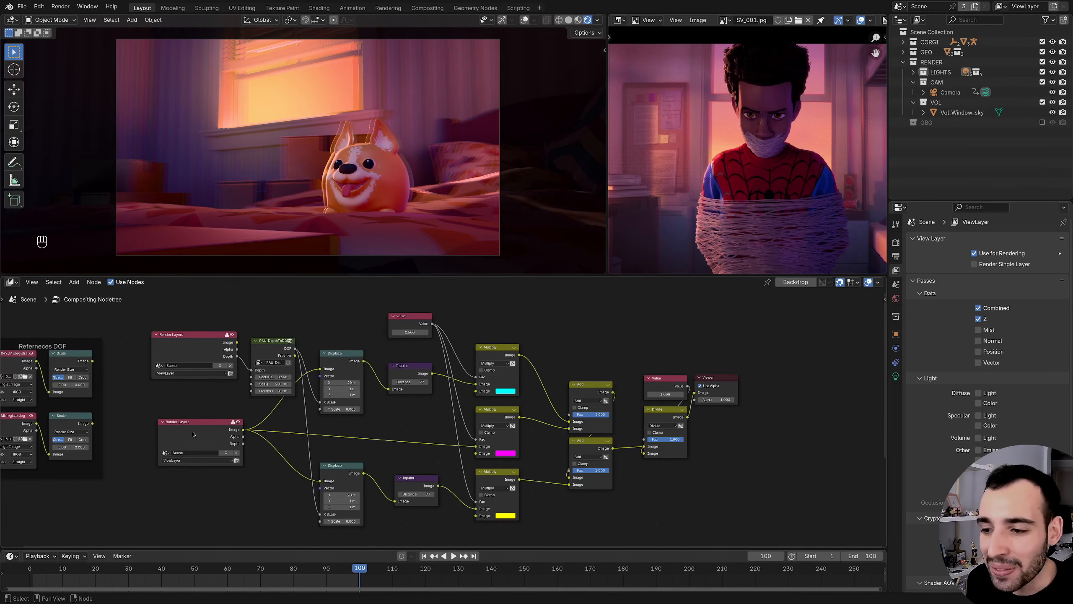
left_click_drag(193, 435, 187, 433)
right_click_drag(256, 404, 256, 454, "shift")
left_click_drag(192, 426, 179, 426)
left_click_drag(186, 335, 186, 341)
- Move the depth-of-field nodes further away from the lower Render Layers node and bring the reroute closer to them
middle_click_drag(279, 400, 367, 385)
left_click_drag(280, 301, 787, 396)
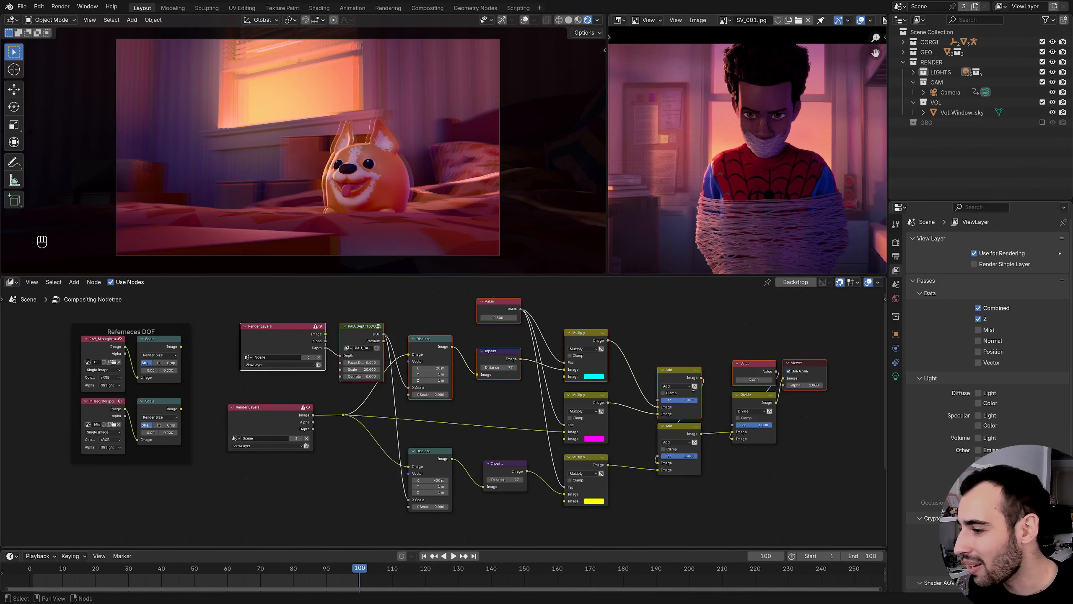
left_click_drag(383, 413, 801, 506, "shift")
key("g")
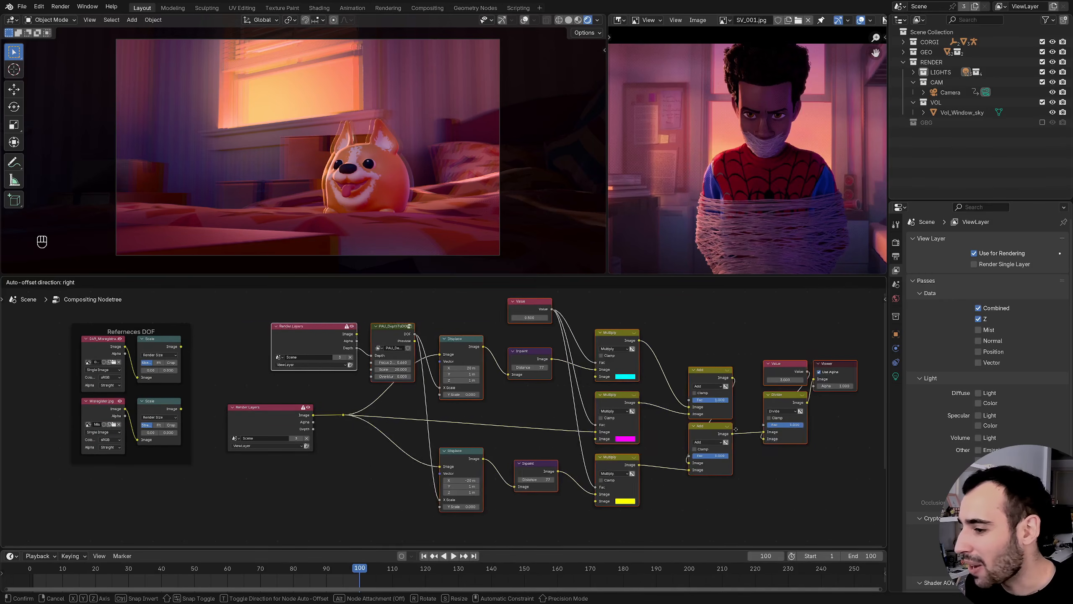
left_click(867, 430)
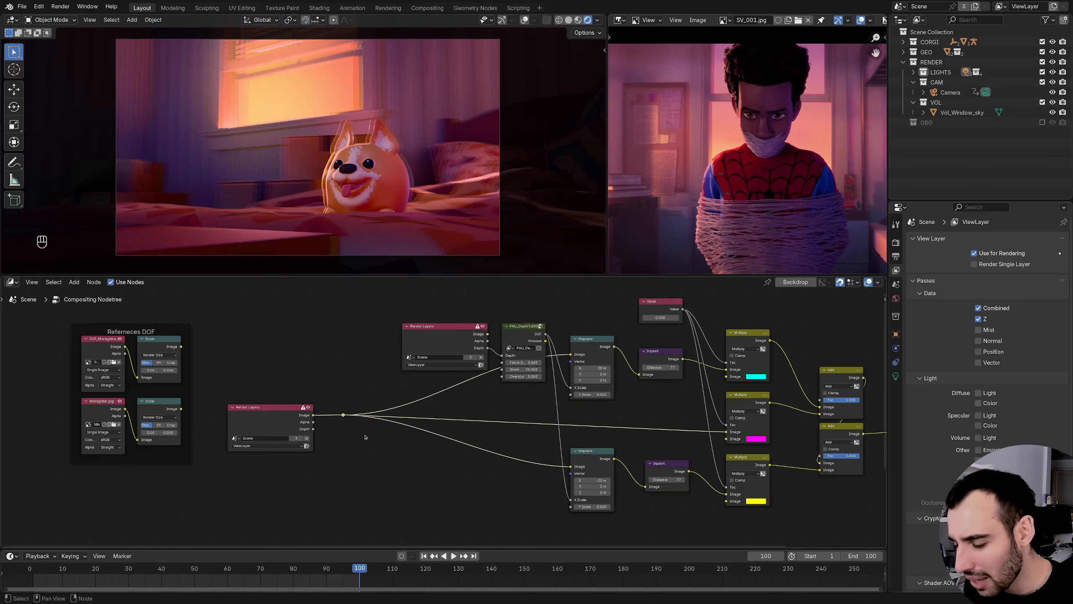
key("g")
left_click(462, 439)
middle_click_drag(463, 439, 455, 456, "ctrl")
middle_click_drag(455, 457, 258, 458)
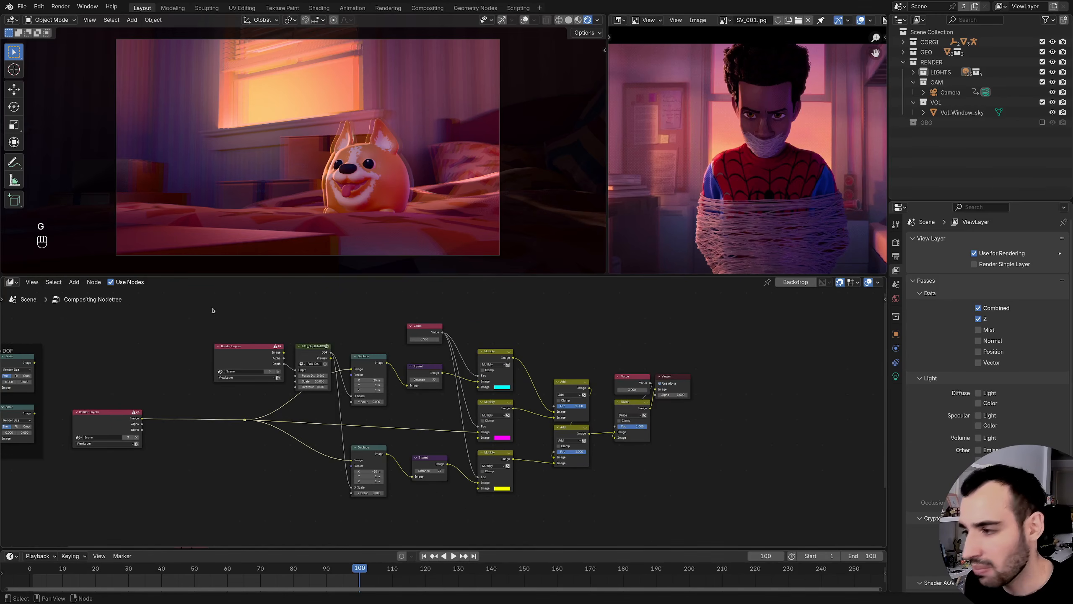
- Group the depth-of-field nodes from the upper Render Layers node to the Divide node in a frame labelled "DOF"
left_click_drag(213, 311, 650, 516)
key("shift+p")
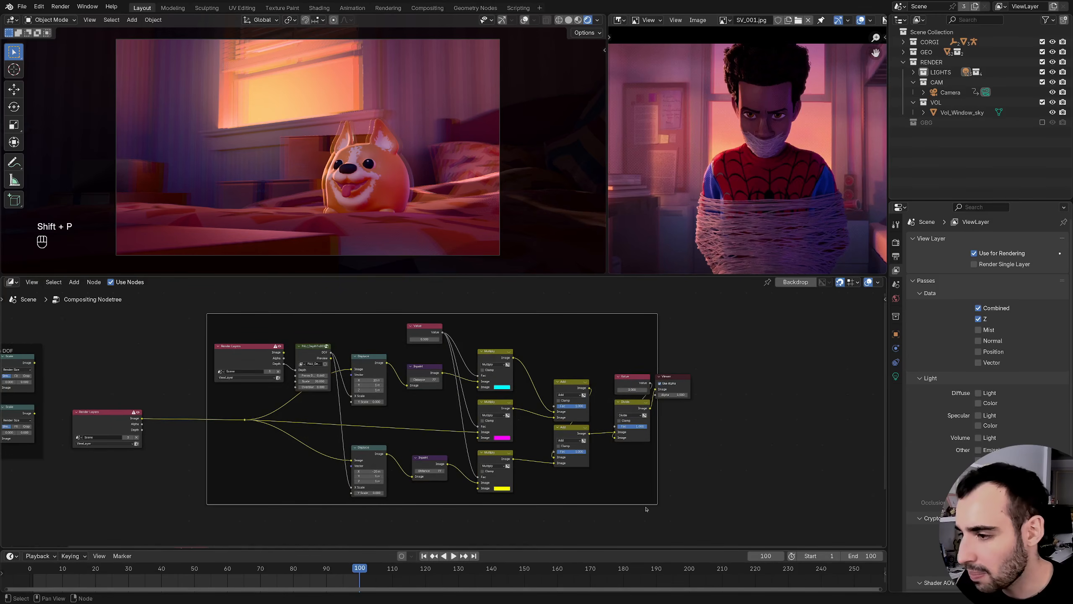
key("F2")
type("DOF")
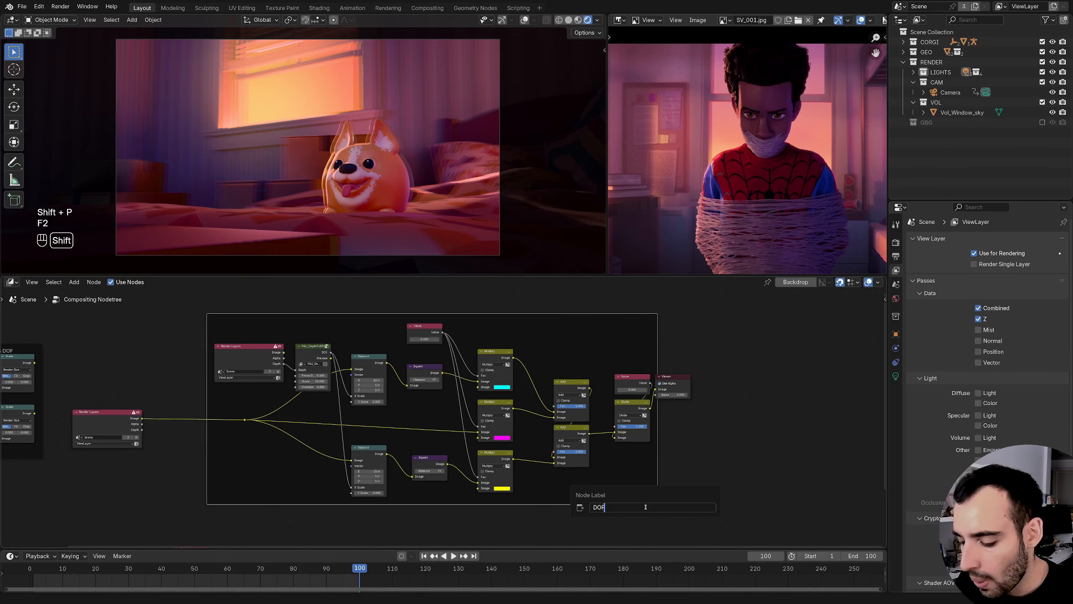
key("Return")
- Duplicate the Render Layers node that feeds the Composite node and place the copy in the empty area before the reference frame
middle_click_drag(377, 415, 455, 384, "ctrl")
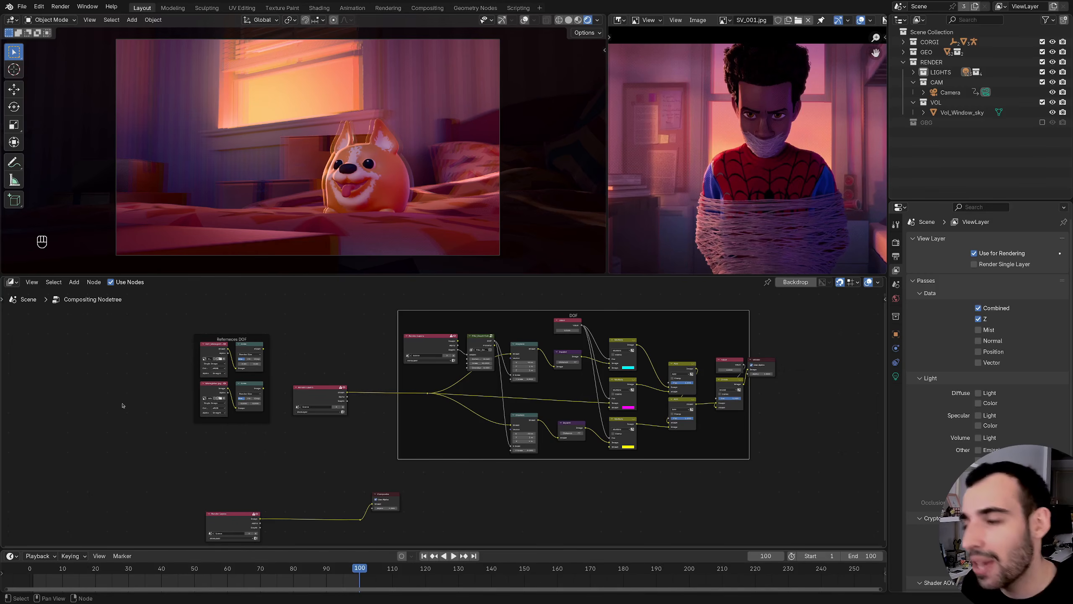
middle_click_drag(132, 373, 324, 376)
middle_click_drag(324, 376, 408, 353)
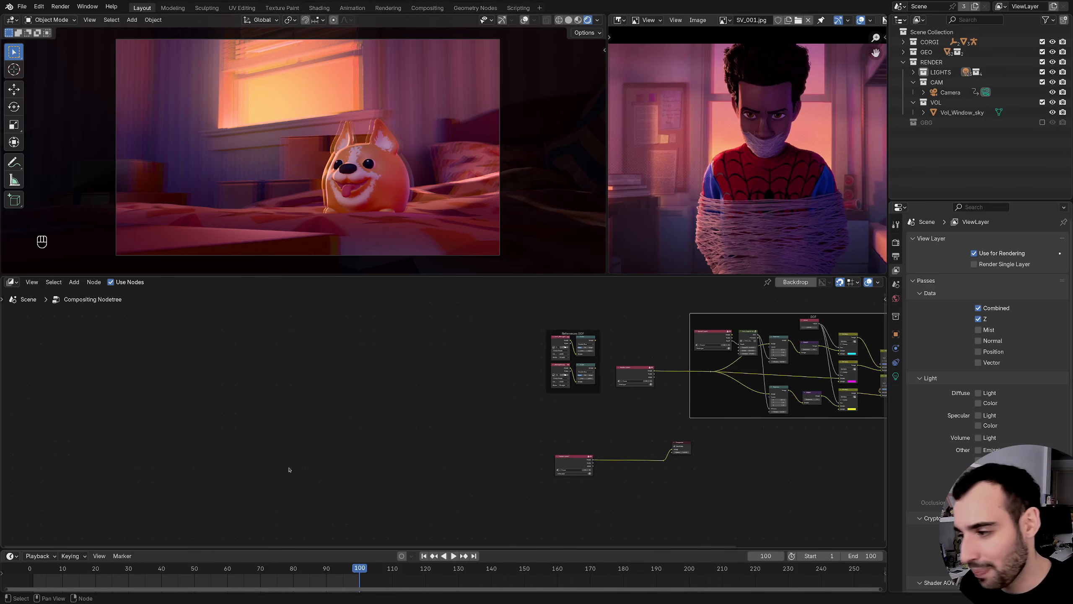
middle_click_drag(457, 441, 515, 424)
left_click(612, 450)
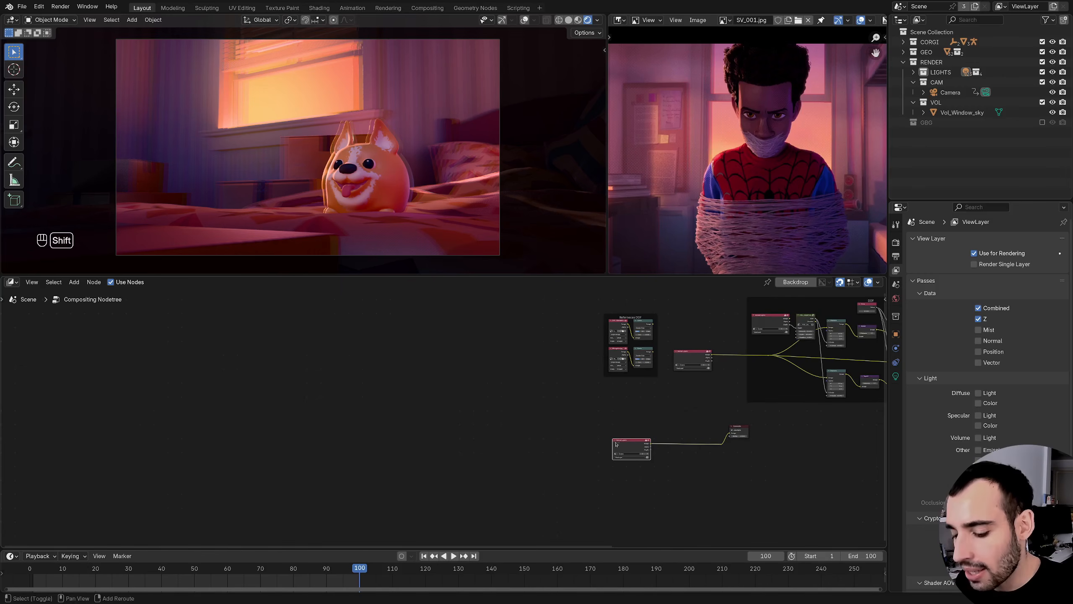
key("shift+s")
key("shift+d")
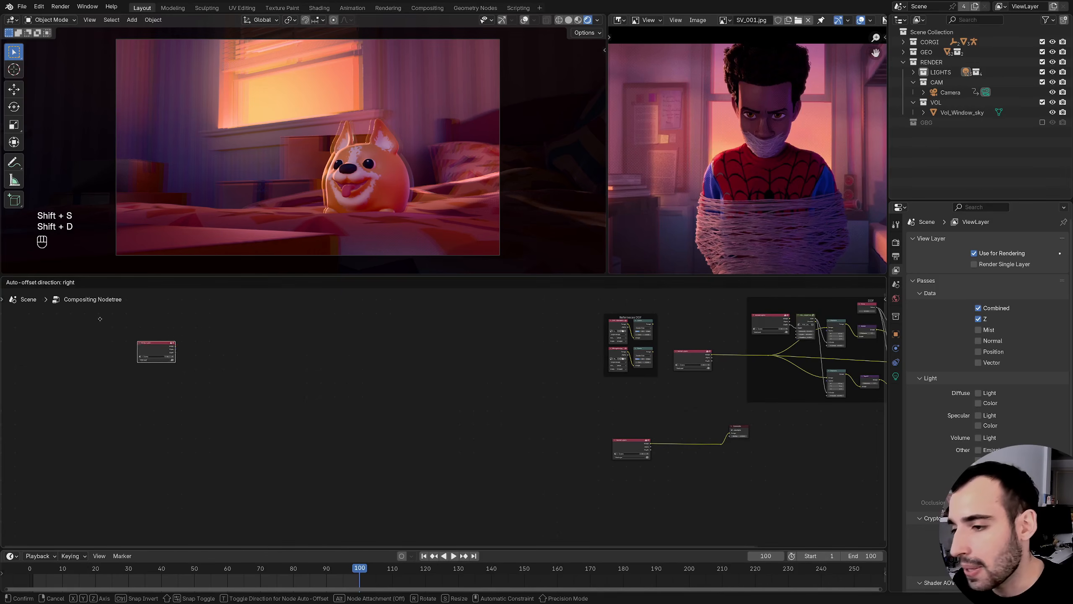
left_click(123, 328)
middle_click_drag(239, 396, 357, 355)
middle_click_drag(240, 358, 340, 386)
left_click_drag(273, 374, 258, 360)
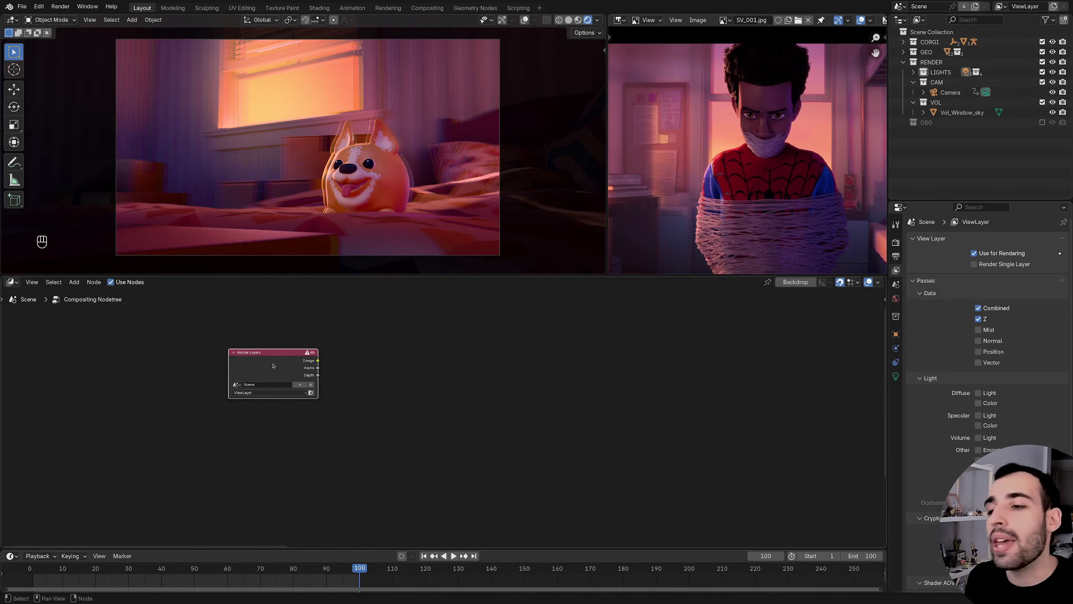
- Enable the Light and Color passes for both Diffuse and Specular in the view layer
scroll(971, 429, "down", 3)
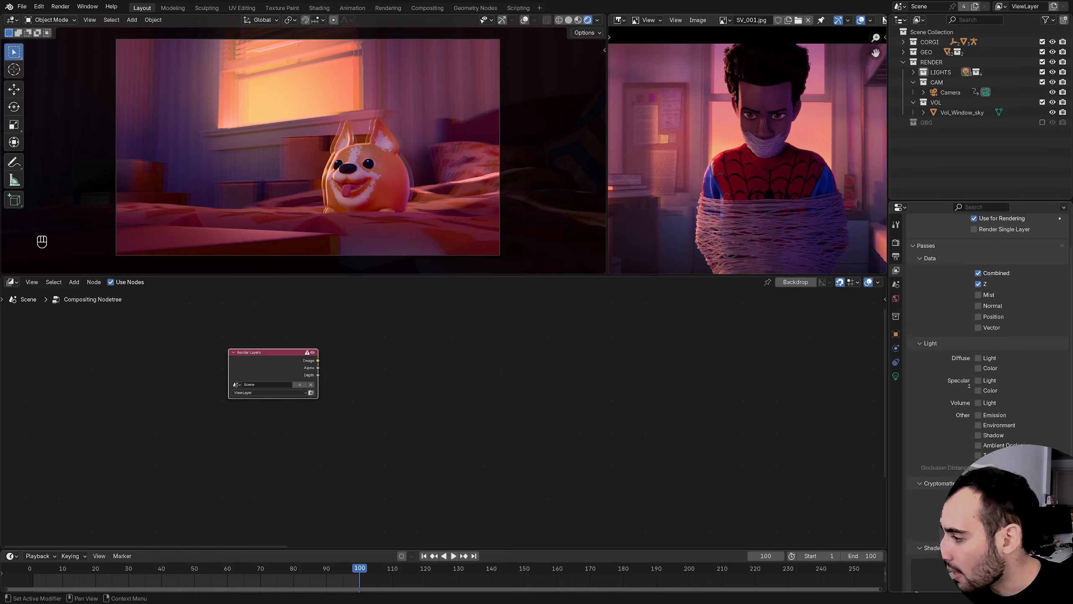
left_click(978, 338)
left_click(978, 347)
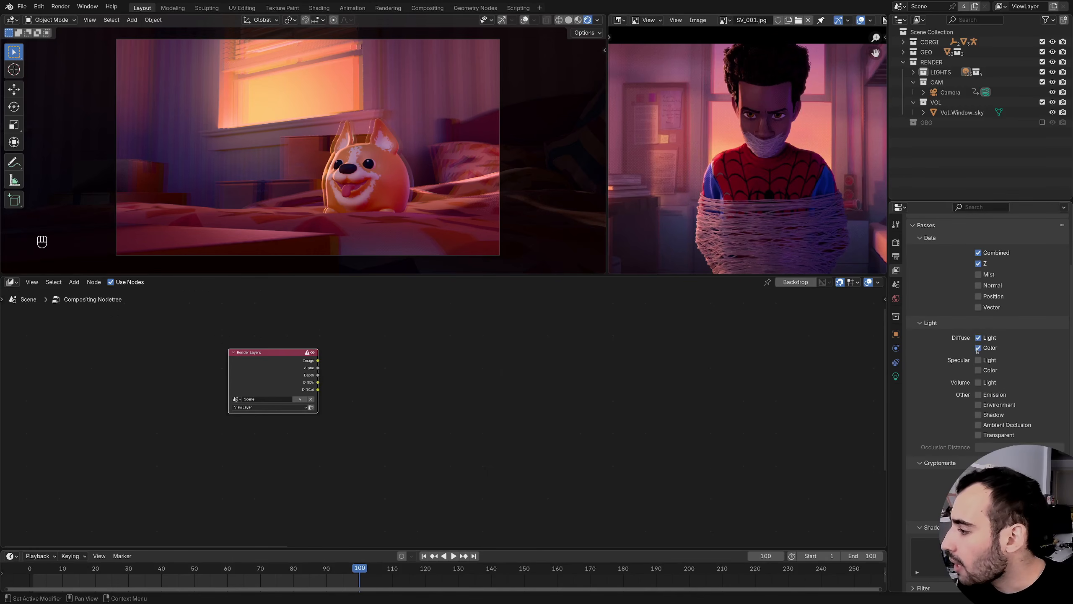
left_click_drag(978, 360, 978, 370)
- Preview the new Render Layers node's DiffDir and DiffCol outputs in the Viewer
middle_click_drag(359, 426, 386, 419, "ctrl")
middle_click_drag(386, 419, 377, 368, "ctrl")
middle_click_drag(377, 368, 401, 382)
left_click(331, 389, "ctrl+shift")
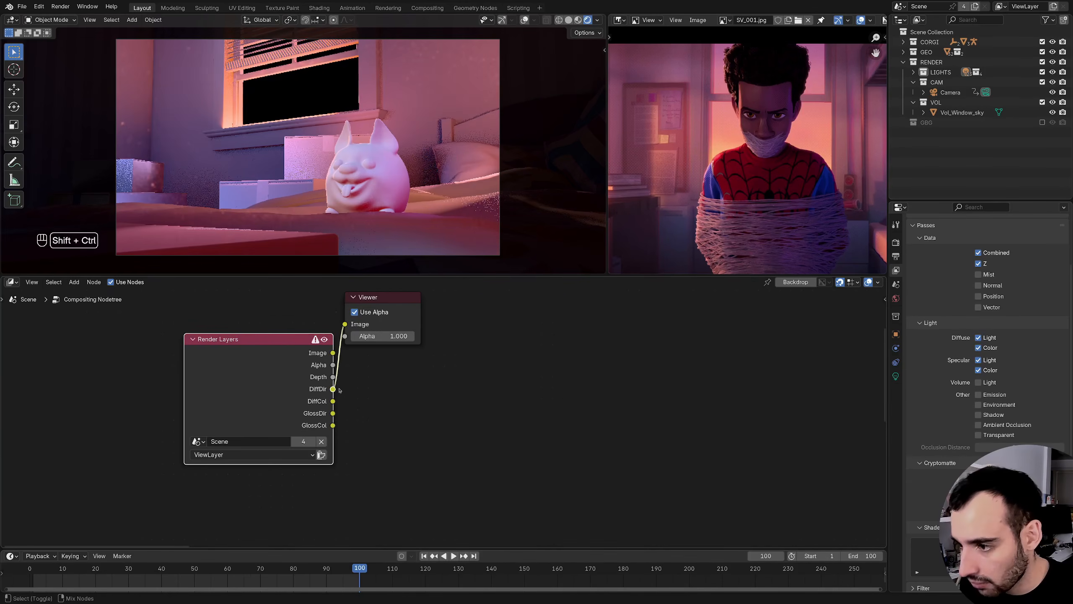
left_click_drag(233, 388, 189, 377)
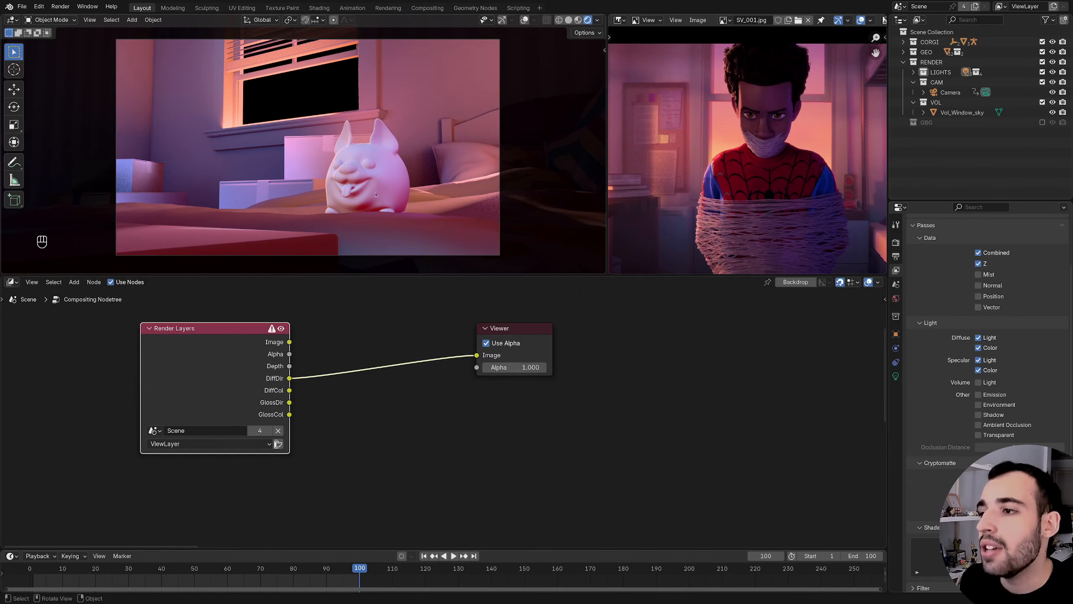
middle_click_drag(291, 390, 265, 377)
left_click(263, 376, "ctrl+shift")
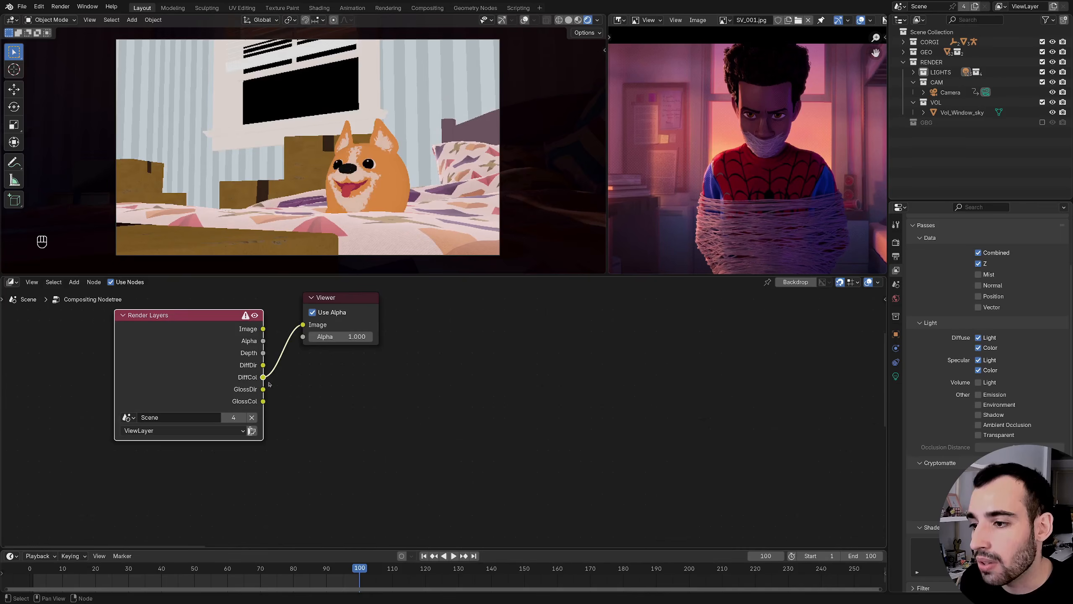
left_click_drag(357, 302, 482, 331)
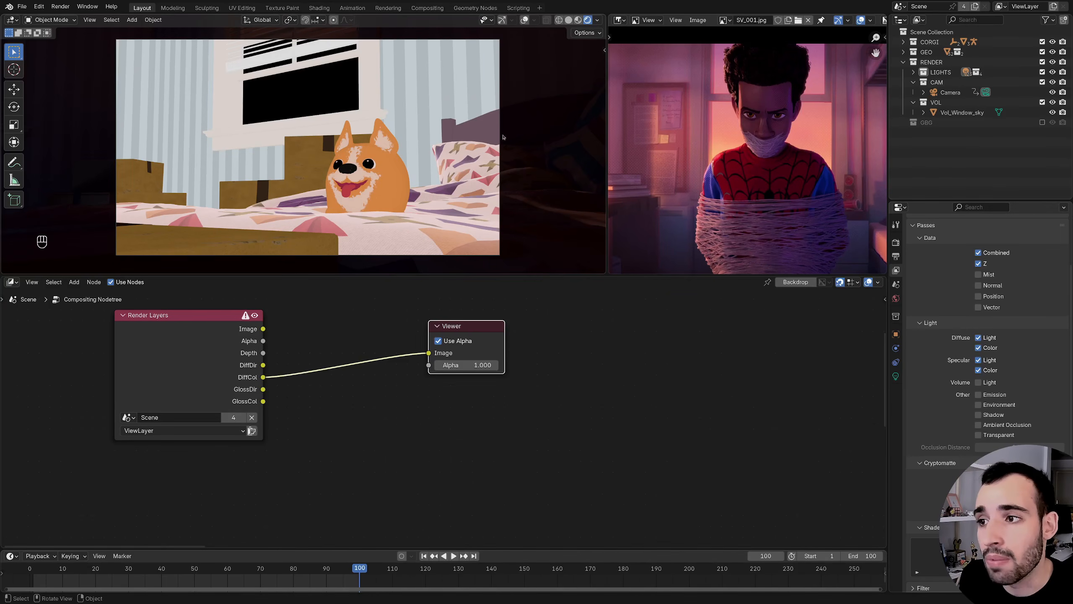
- Preview the GlossDir and GlossCol outputs of the Render Layers node
middle_click_drag(264, 392, 259, 384)
left_click(257, 382, "ctrl+shift")
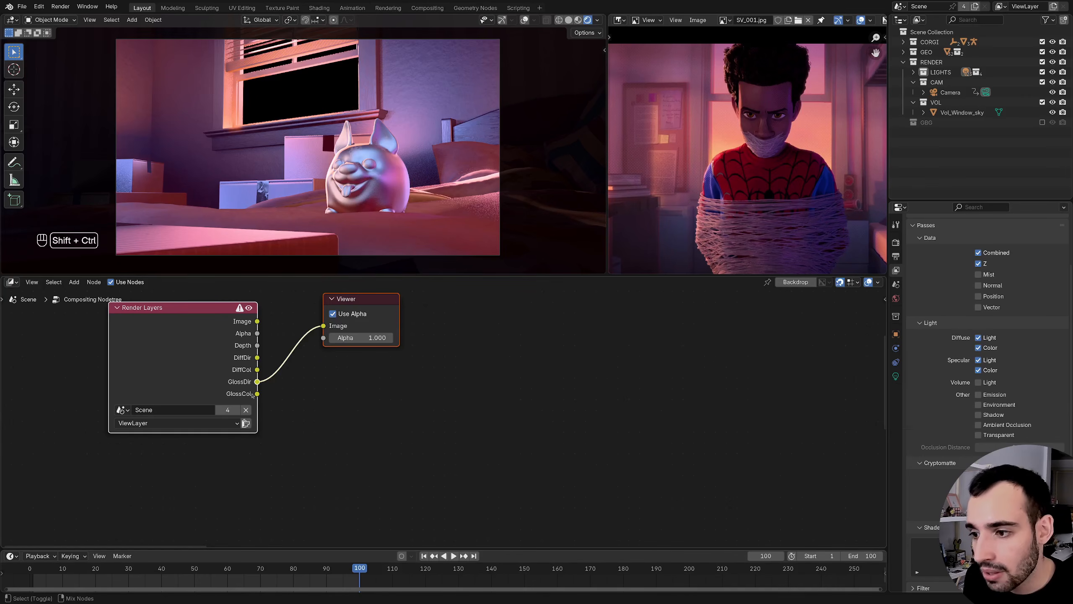
left_click(326, 343, "ctrl+shift")
left_click_drag(371, 301, 398, 339)
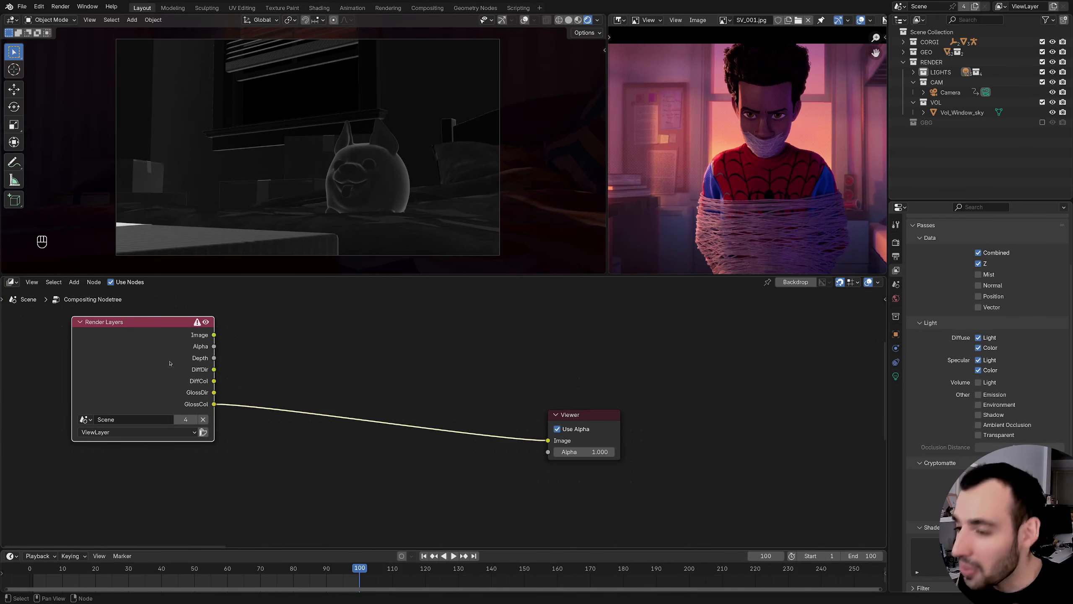
- Add a Multiply node that combines the DiffDir and DiffCol passes and preview its output
key("shift+a")
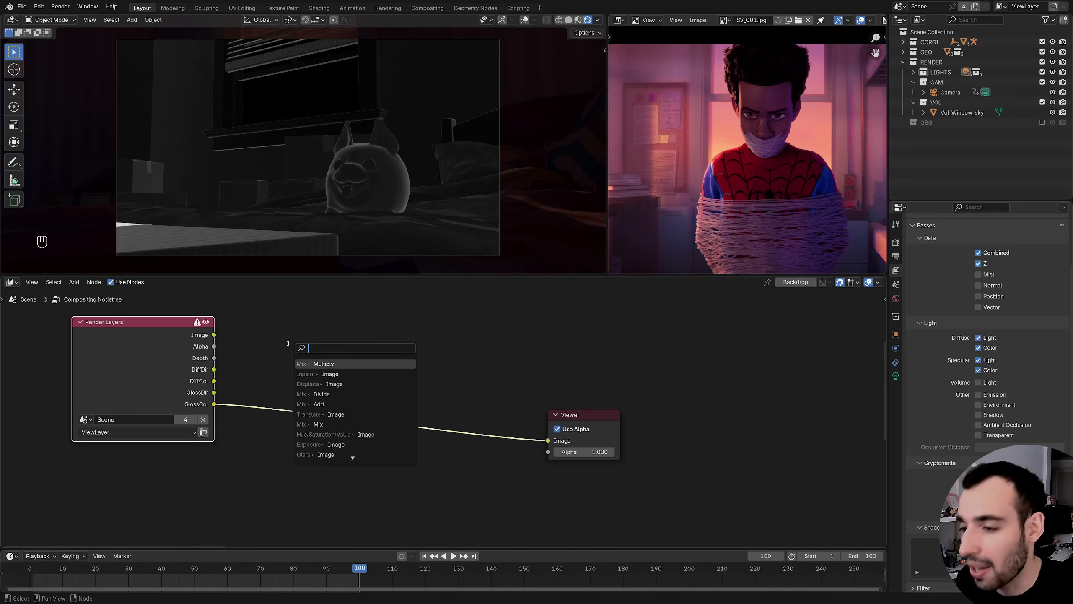
type("mul")
key("Return")
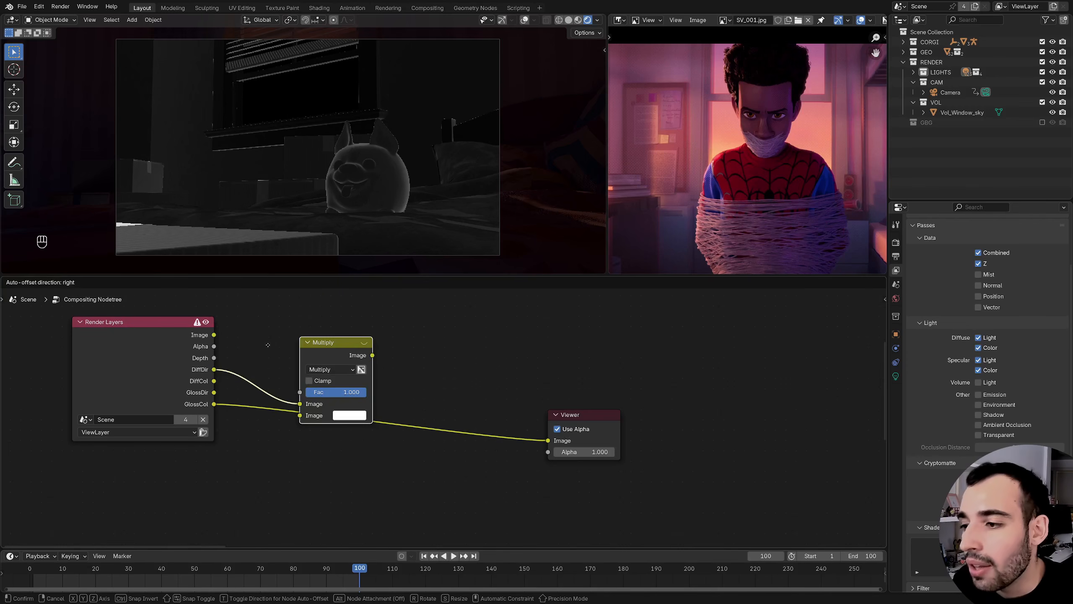
left_click(281, 323)
left_click(336, 332, "ctrl+shift")
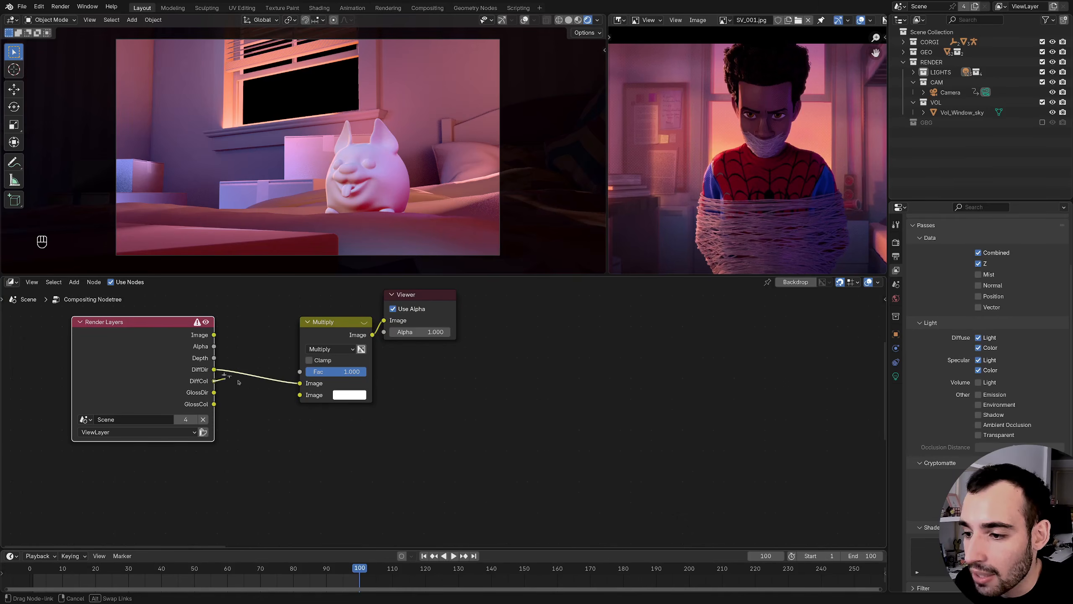
left_click_drag(214, 381, 299, 395)
left_click_drag(333, 326, 323, 335)
- Duplicate the Render Layers and Multiply nodes together and place the copies below the originals
left_click_drag(133, 304, 323, 397)
key("shift+d")
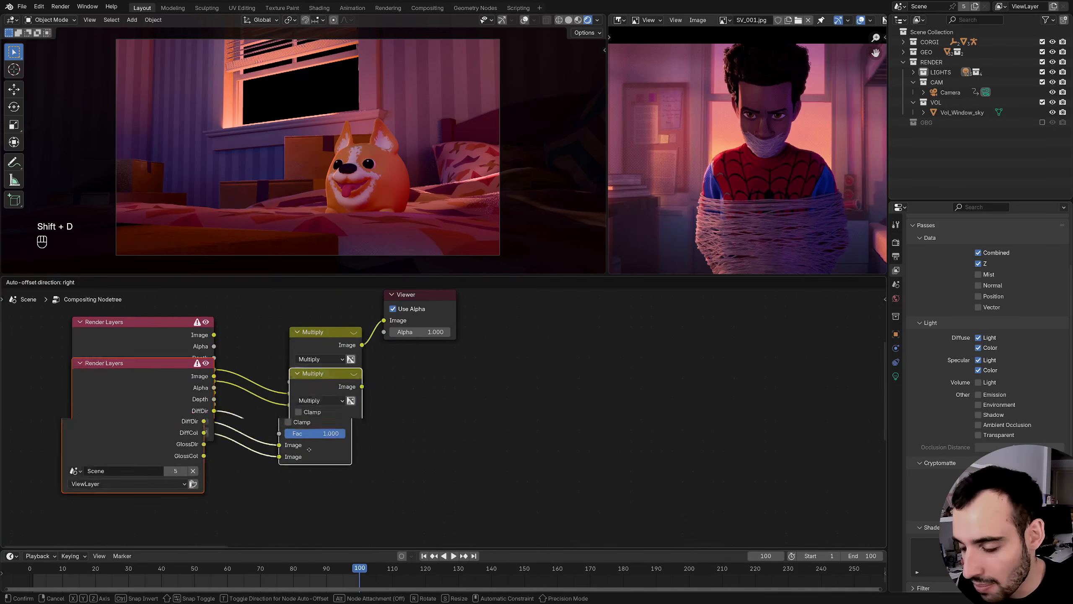
left_click(311, 455)
middle_click_drag(268, 427, 271, 322)
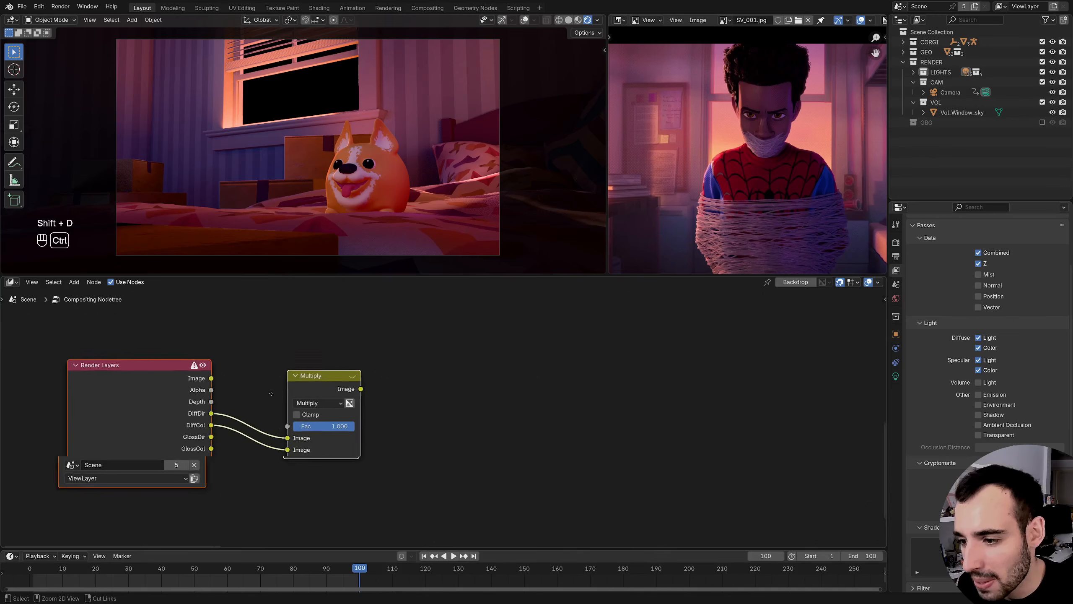
middle_click_drag(271, 391, 270, 369, "ctrl")
- Feed the duplicated Multiply node with the GlossDir and GlossCol passes instead and preview its output
left_click(230, 393)
left_click_drag(187, 439, 271, 452)
left_click(318, 382, "ctrl+shift")
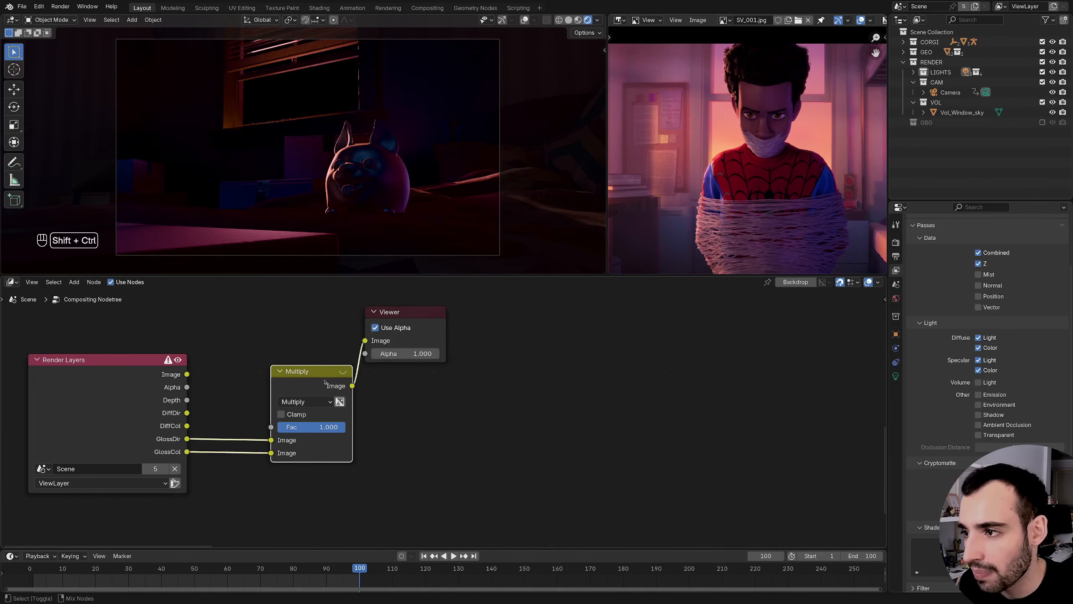
middle_click_drag(321, 382, 259, 450)
left_click_drag(386, 376, 470, 418)
- Combine the diffuse and gloss Multiply outputs with an Add node and preview the sum
middle_click_drag(379, 309, 317, 424)
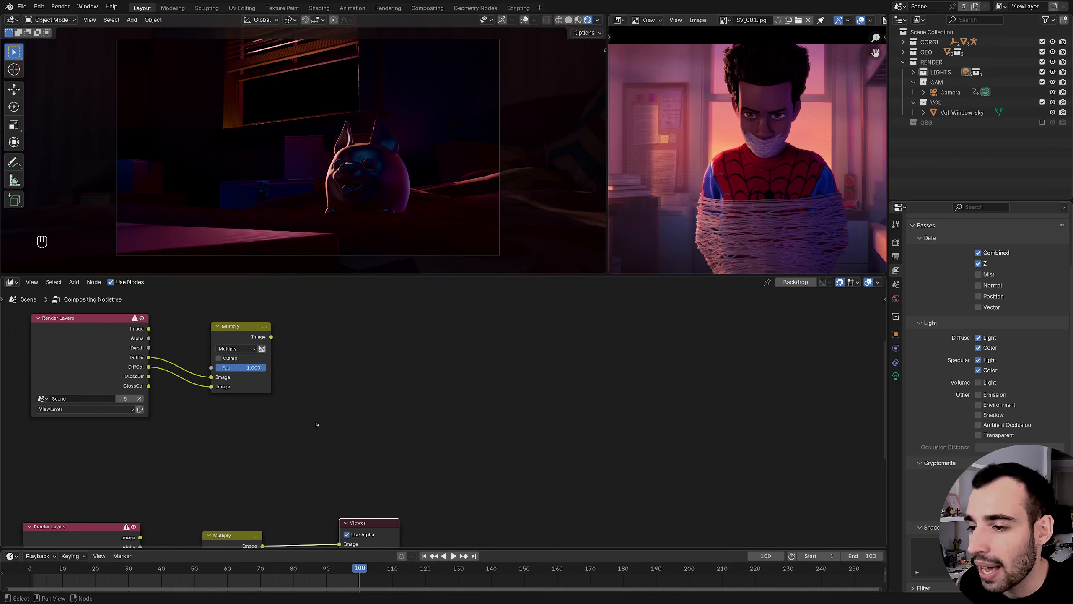
left_click_drag(269, 339, 334, 408)
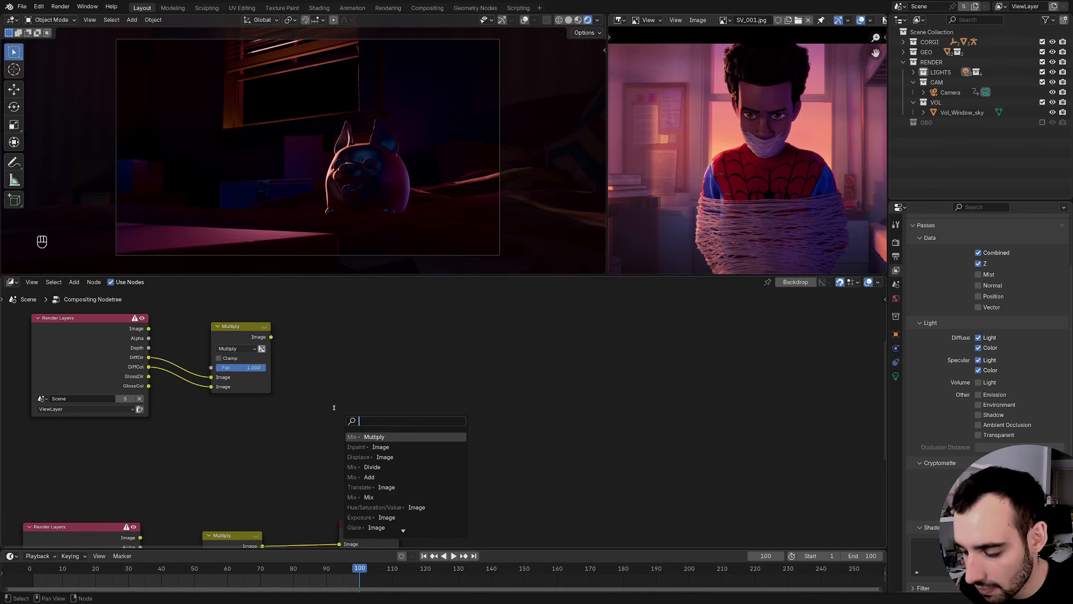
type("add")
key("Return")
left_click(335, 405)
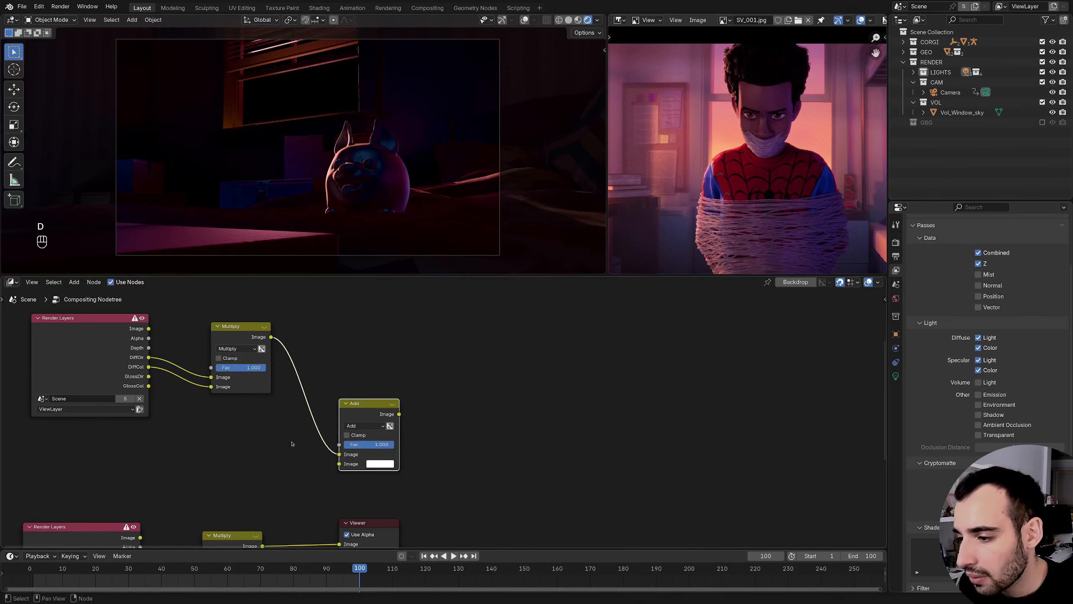
middle_click_drag(292, 444, 309, 363)
left_click_drag(279, 465, 356, 382)
left_click(383, 334, "ctrl+shift")
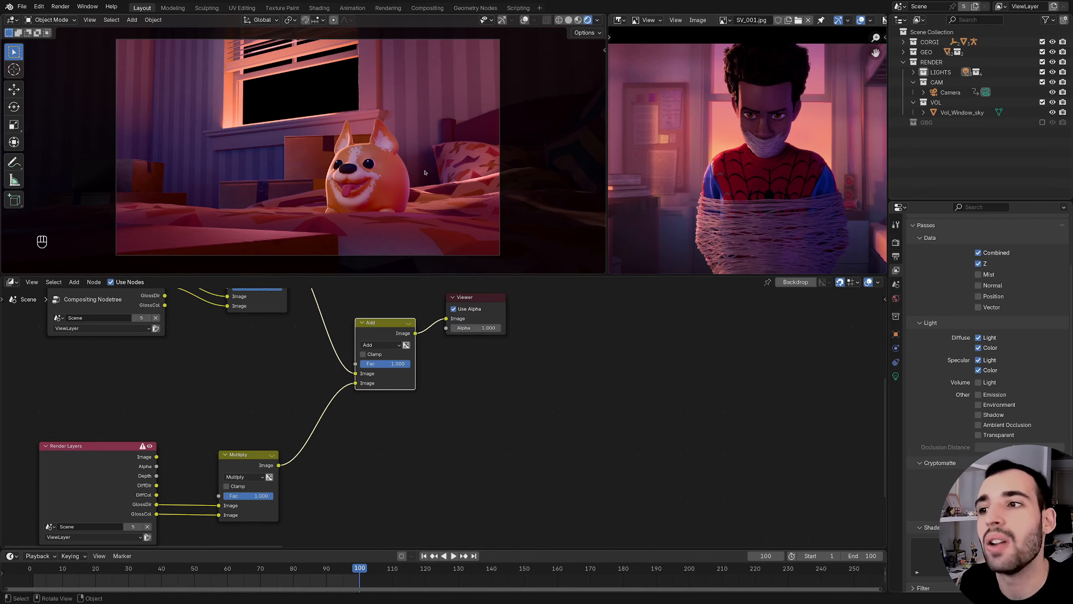
- Move the Viewer node farther from the Add node and enable the Cryptomatte Object pass for the view layer
middle_click_drag(143, 433, 187, 488)
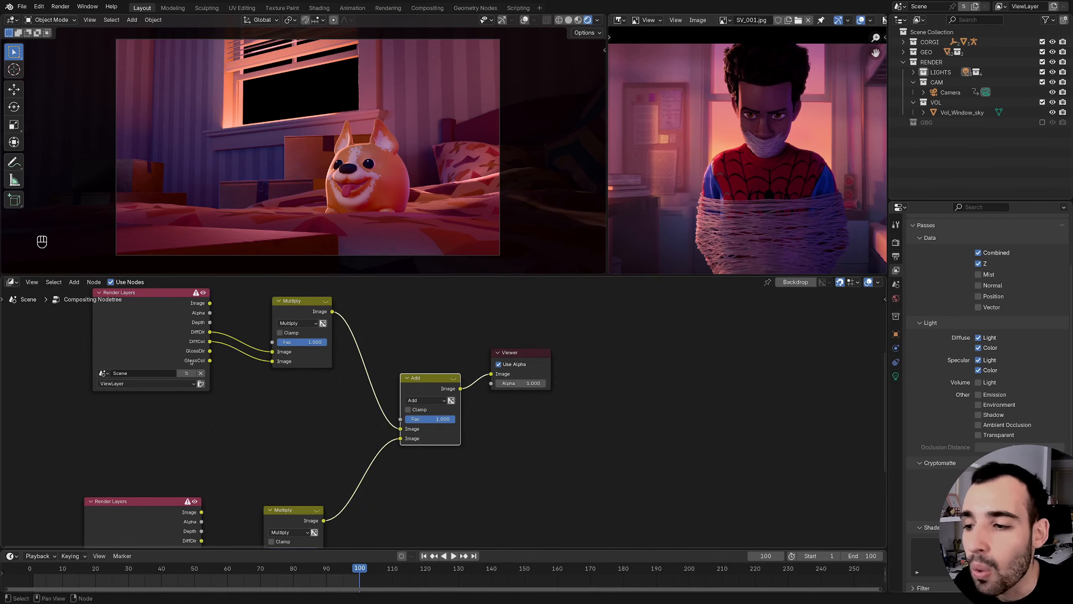
left_click_drag(190, 365, 173, 364)
middle_click_drag(242, 420, 186, 444)
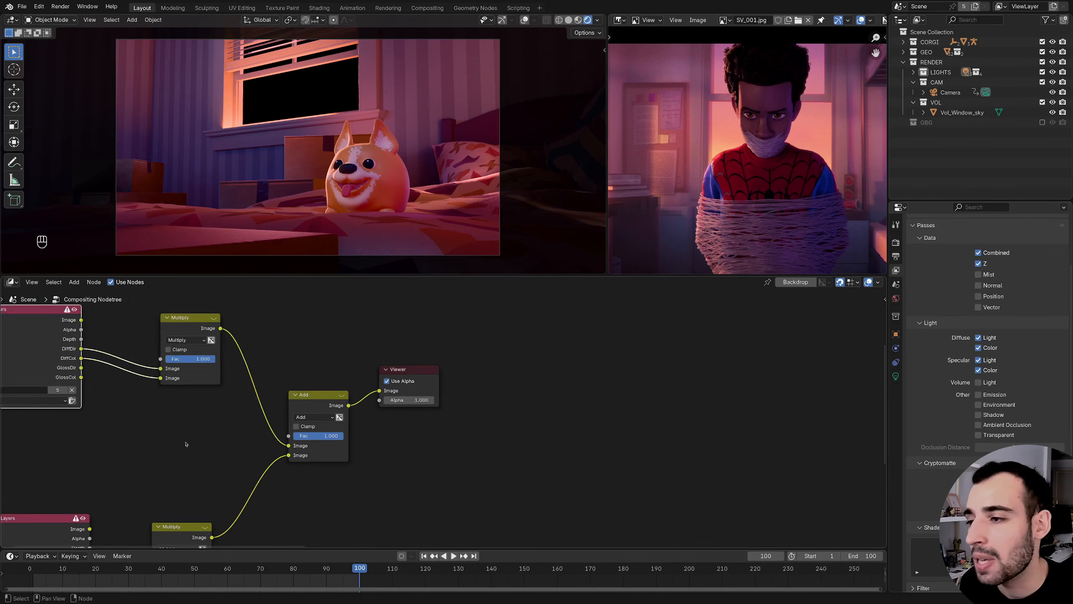
middle_click_drag(296, 393, 368, 348, "ctrl")
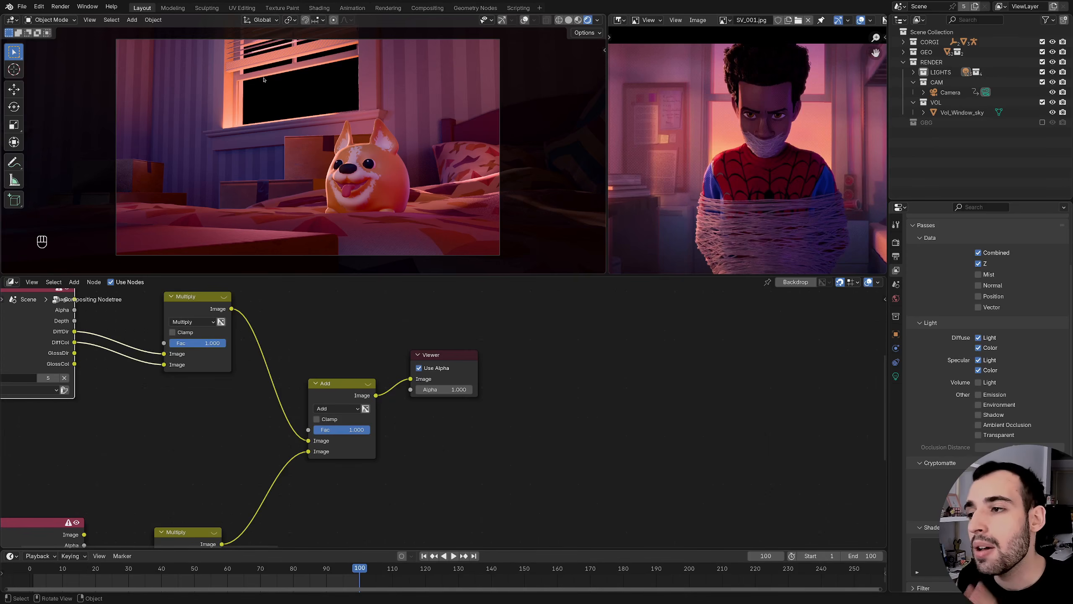
left_click_drag(445, 357, 555, 376)
middle_click_drag(444, 381, 389, 363)
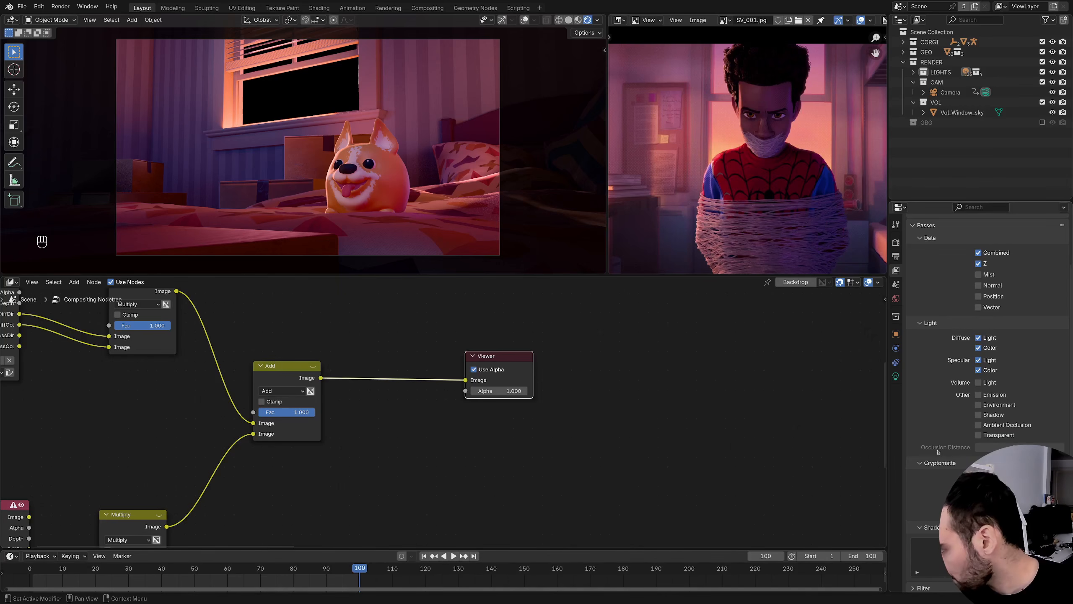
scroll(998, 376, "down", 2)
left_click(979, 459)
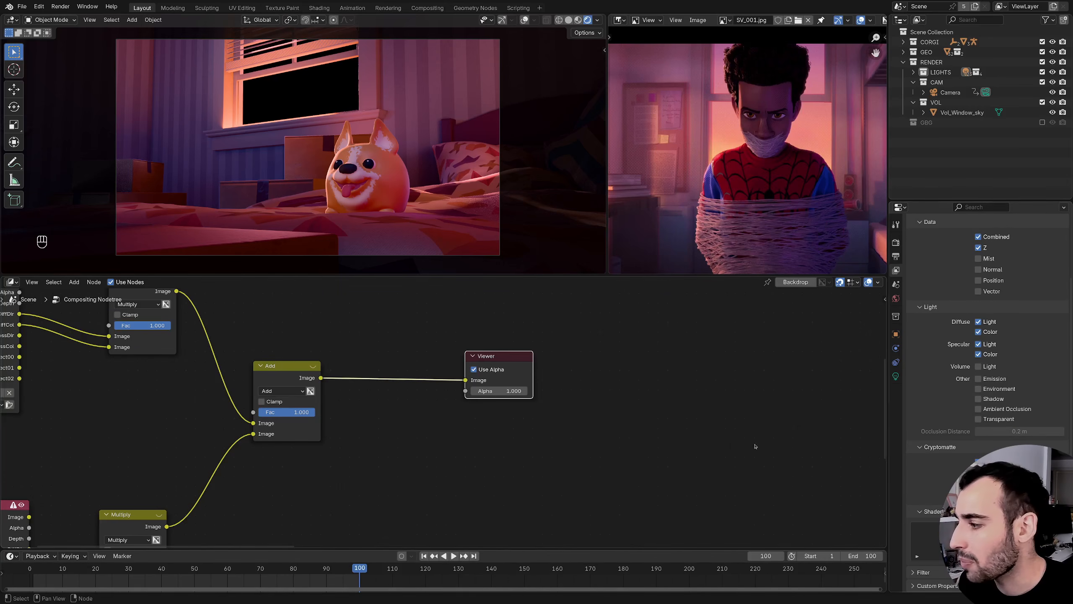
- Insert a Cryptomatte node fed by the Add node's output, with the Viewer moved aside, and preview its Pick output
middle_click_drag(207, 368, 362, 359)
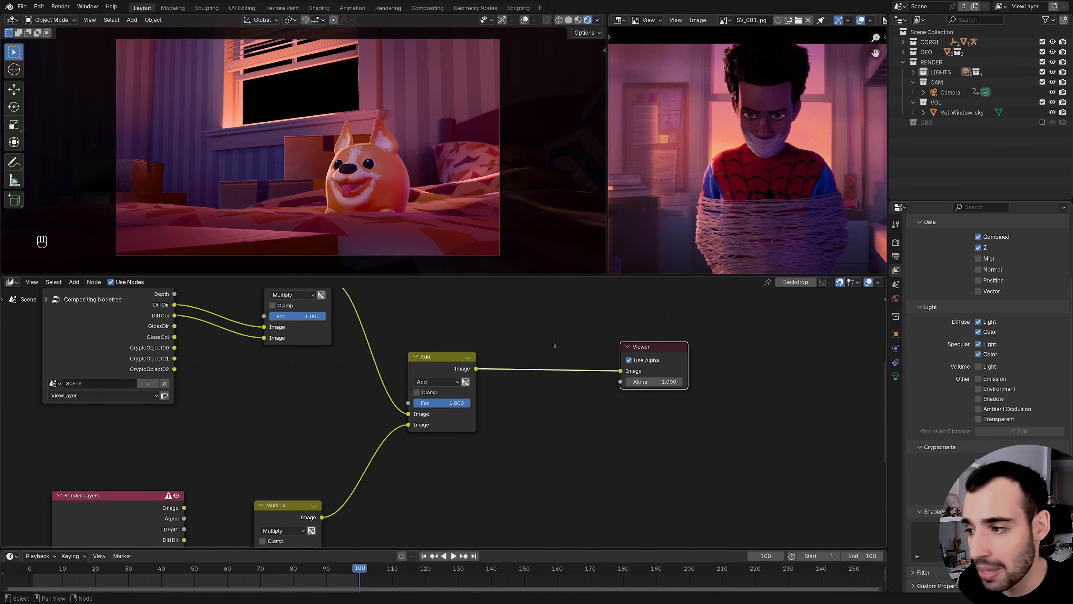
middle_click_drag(554, 345, 425, 352)
left_click_drag(529, 356, 625, 365)
left_click_drag(346, 376, 418, 344)
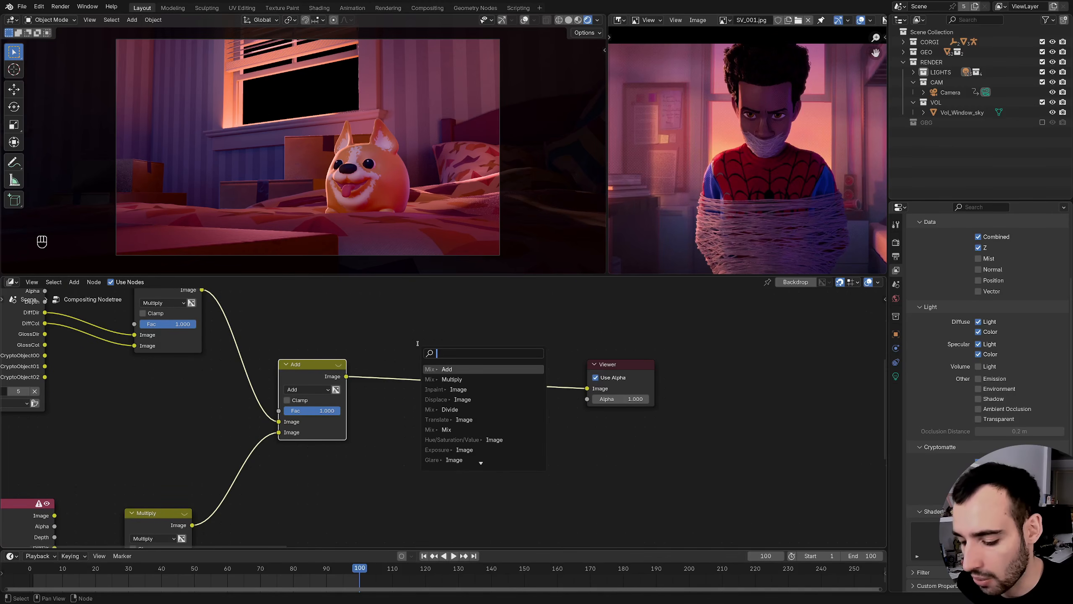
type("cry")
key("Return")
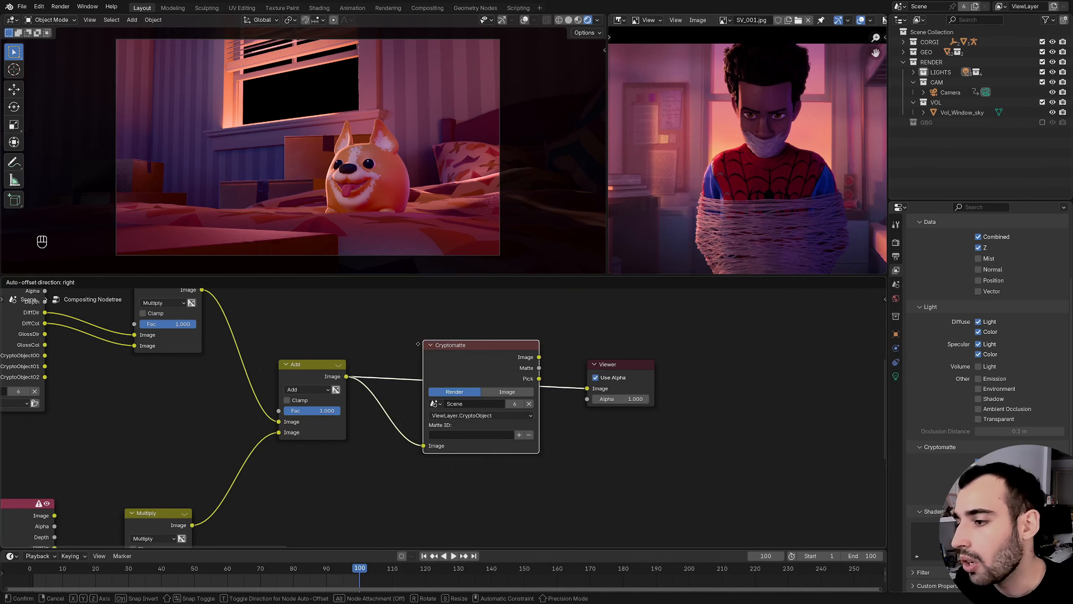
left_click(539, 378, "ctrl+shift")
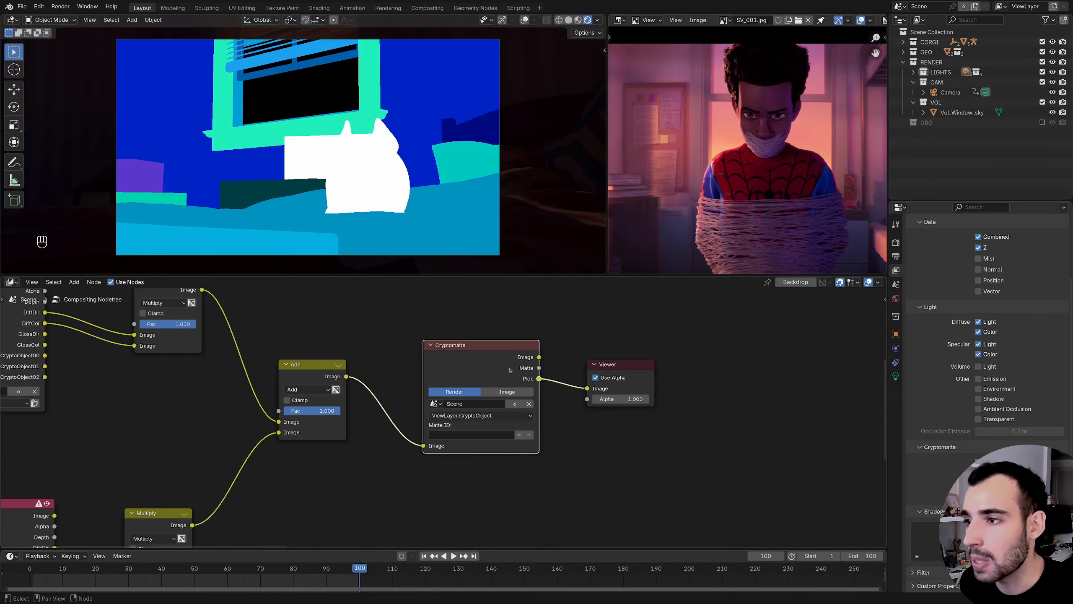
- Pick the corgi as the Cryptomatte matte, preview the node's Image output and move the Viewer farther away
middle_click_drag(519, 435, 445, 422)
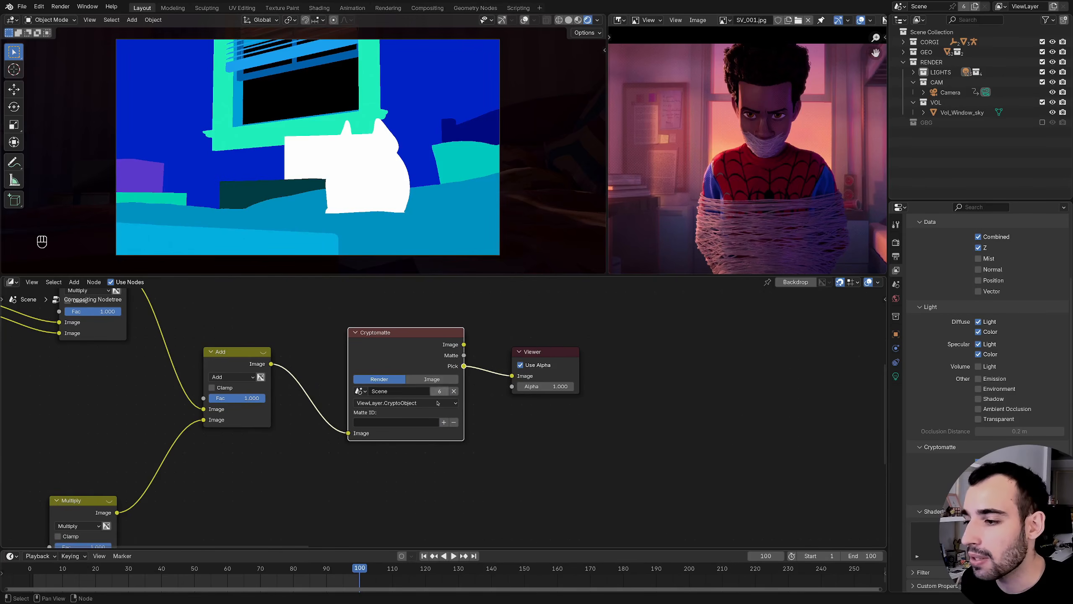
left_click(362, 160)
middle_click_drag(462, 353, 407, 347)
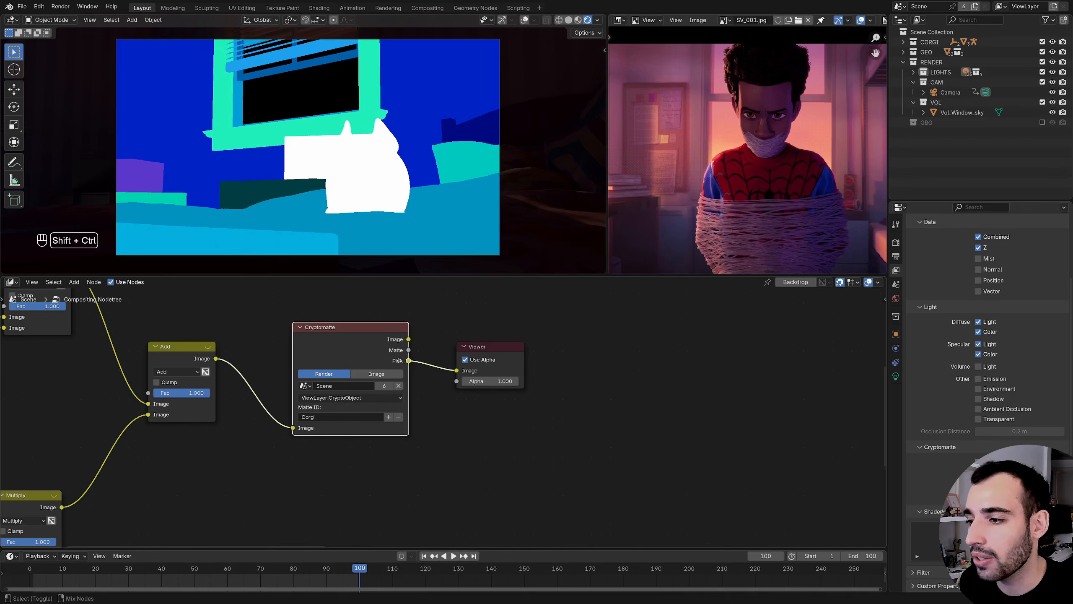
left_click(406, 348, "ctrl+shift")
left_click(406, 347, "ctrl+shift")
left_click_drag(474, 299, 563, 327)
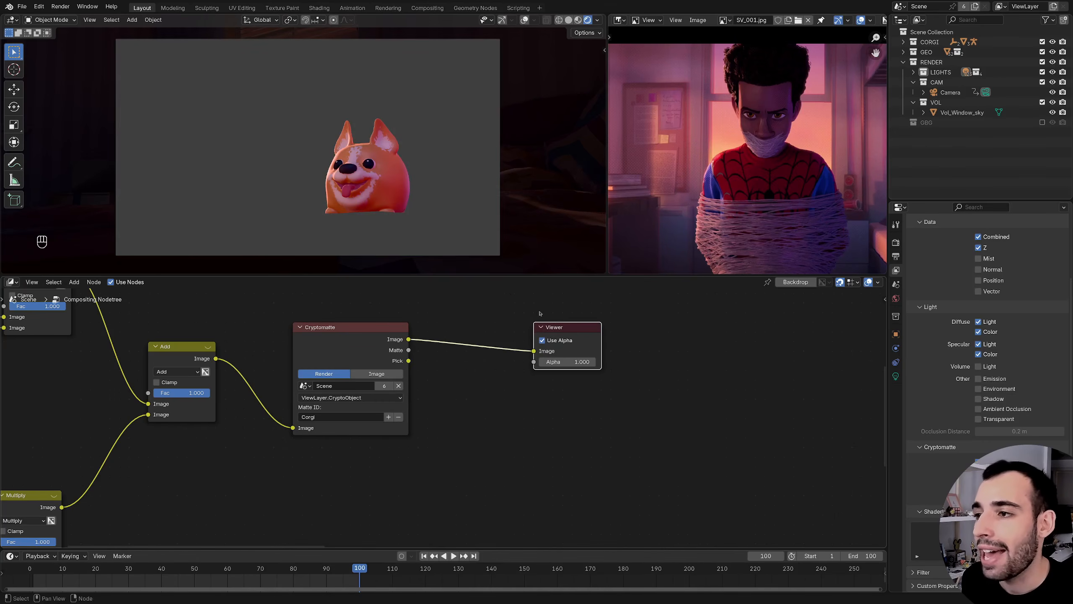
- Enlarge the reference image area and compare the isolated corgi with the character's face up close
middle_click_drag(314, 330, 454, 314)
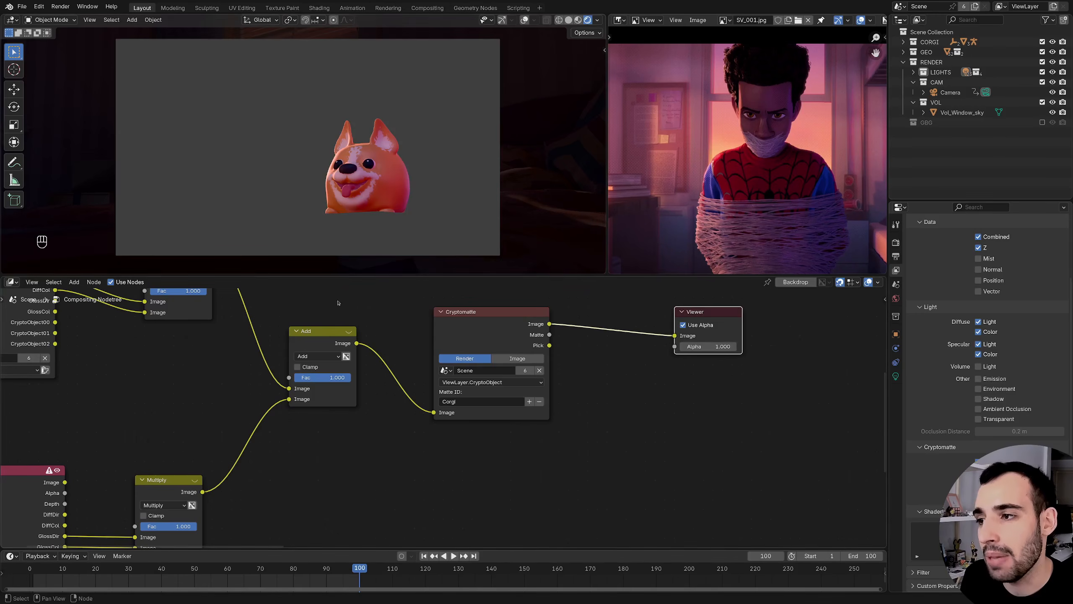
middle_click_drag(317, 361, 326, 376)
scroll(383, 319, "down", 3)
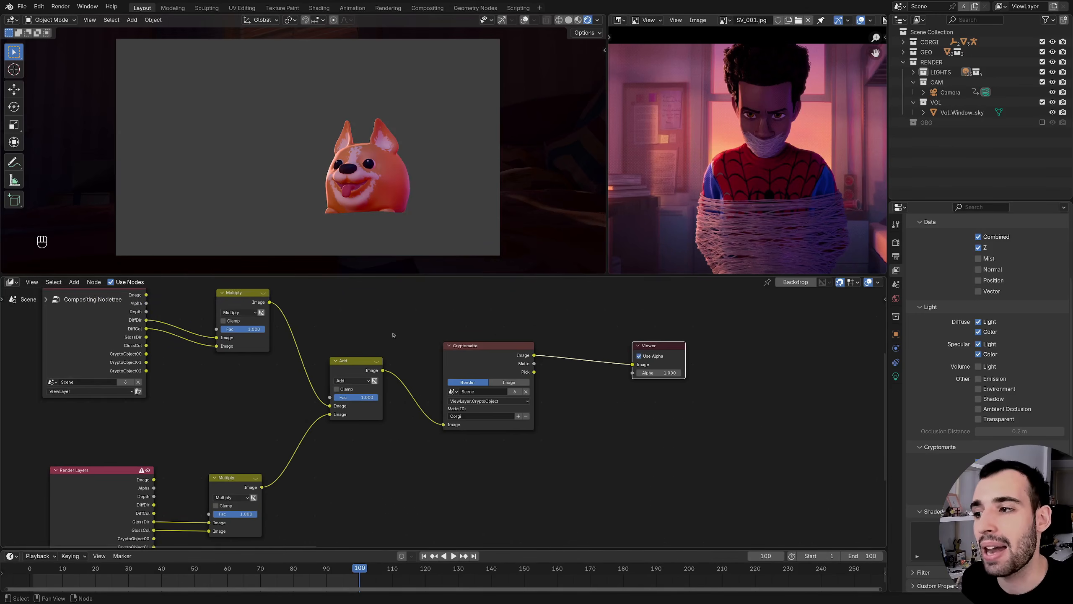
middle_click_drag(442, 347, 391, 329)
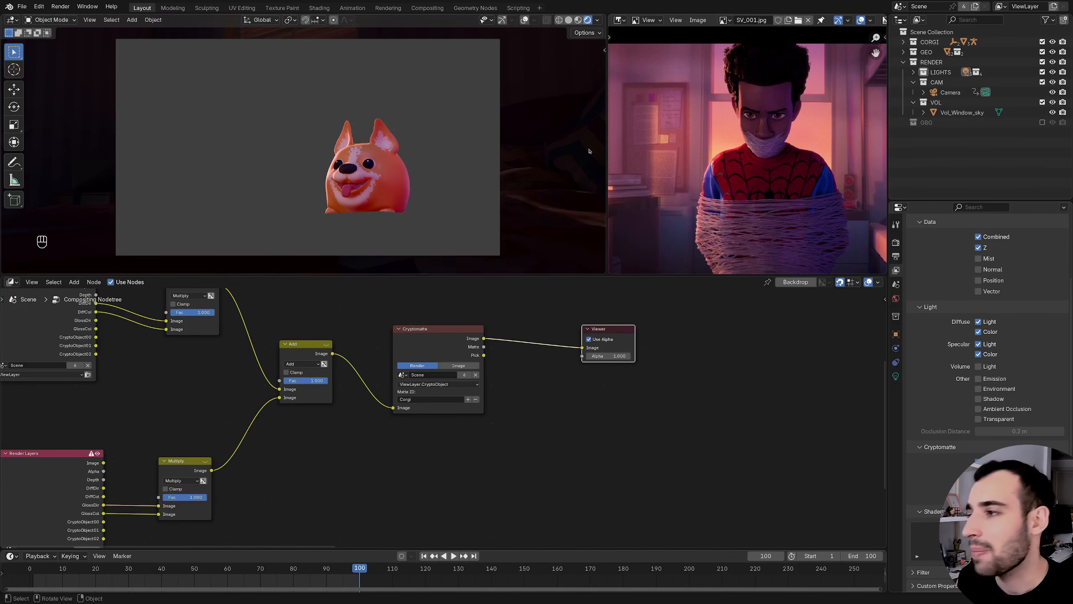
left_click_drag(606, 151, 477, 143)
middle_click_drag(796, 100, 797, 42, "ctrl")
middle_click_drag(714, 102, 627, 185)
scroll(676, 148, "up", 2)
middle_click_drag(271, 166, 356, 136, "ctrl")
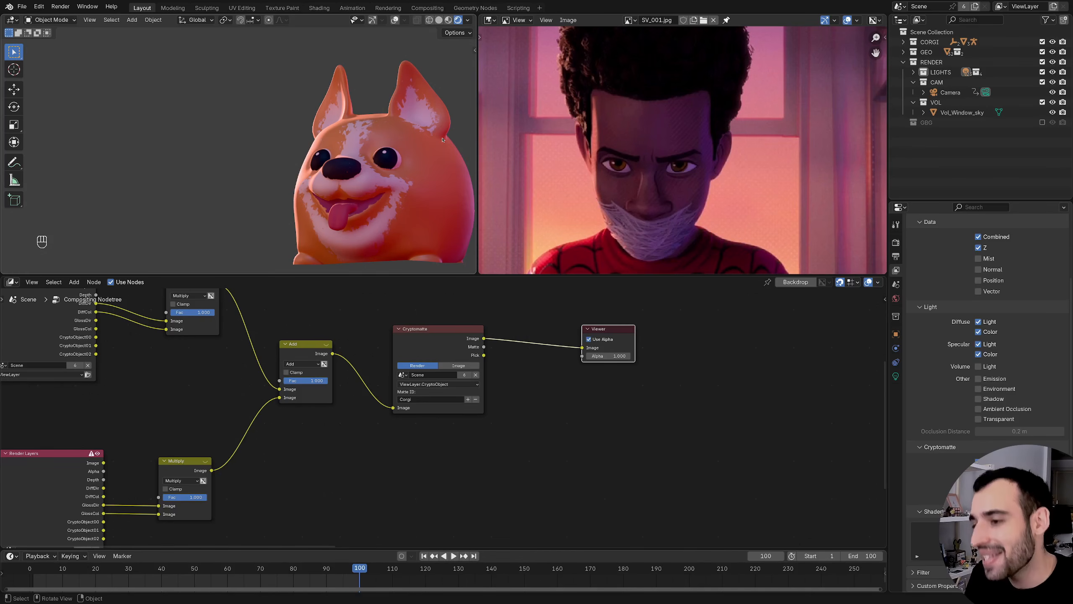
scroll(350, 214, "down", 1)
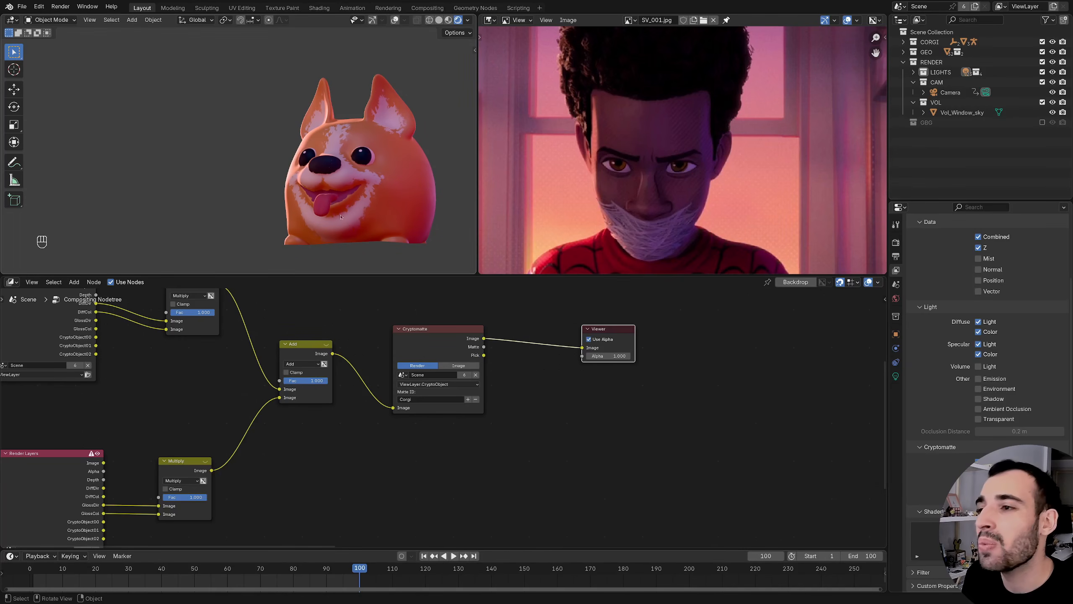
- Move both Multiply nodes away from the Render Layers nodes and straighten the diffuse one above the gloss one
mouse_move(220, 394)
middle_mouse_down()
mouse_move(201, 424)
mouse_move(205, 402)
middle_mouse_up()
middle_click_drag(205, 402, 251, 406)
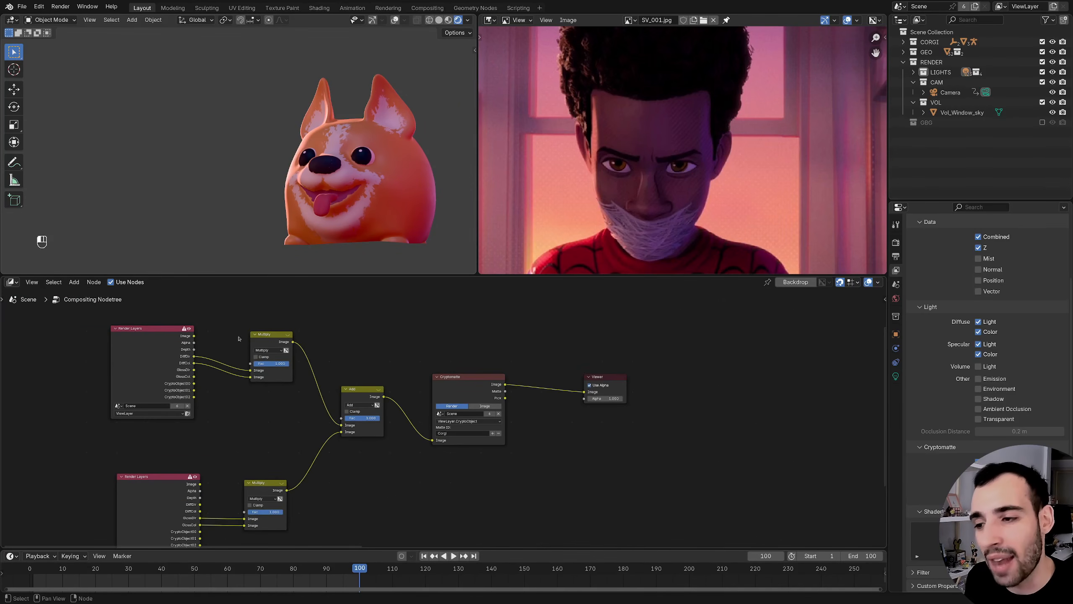
left_click_drag(237, 330, 313, 524)
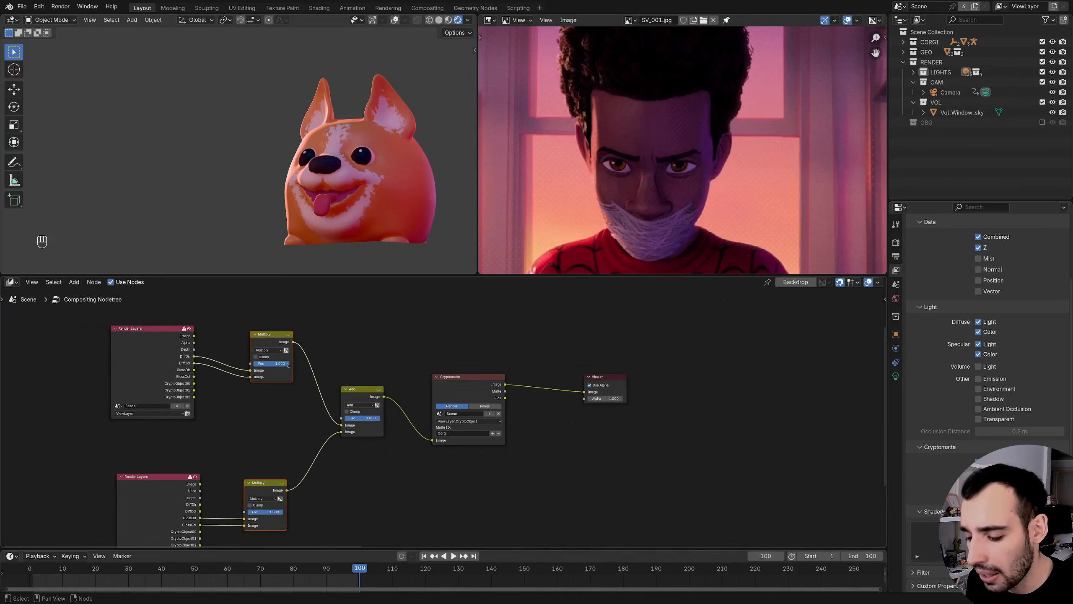
key("g")
left_click(312, 365)
middle_click_drag(312, 366, 325, 365)
left_click_drag(298, 343, 301, 340)
left_click(277, 366)
middle_click_drag(286, 385, 352, 379)
middle_click_drag(450, 345, 366, 353)
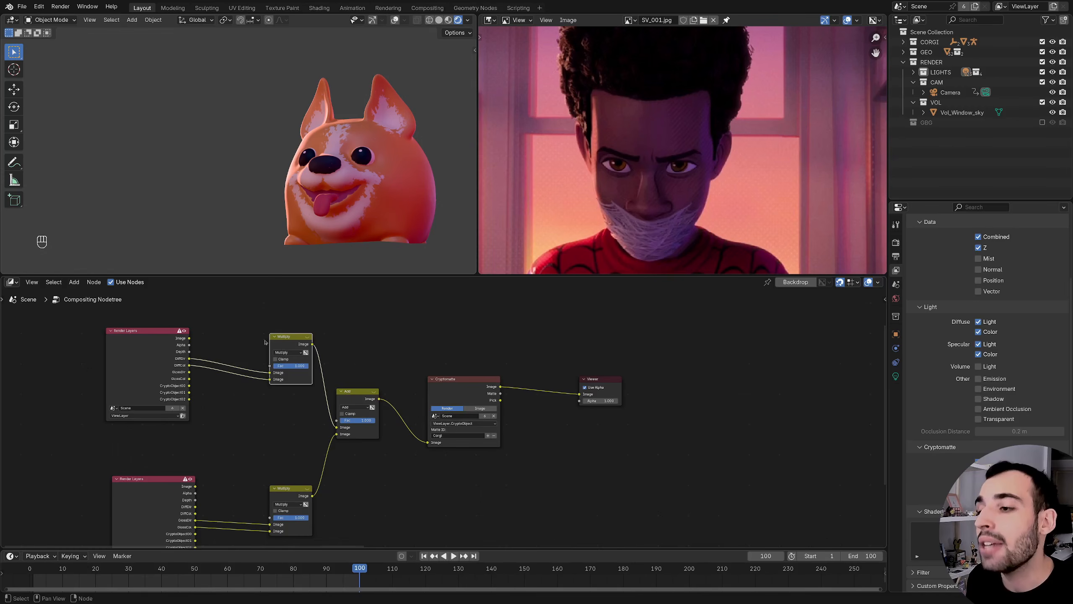
- Shift the Multiply and Add nodes toward Cryptomatte and the Render Layers nodes the opposite way to make room between them
left_click_drag(255, 326, 364, 530)
left_click_drag(369, 391, 393, 391)
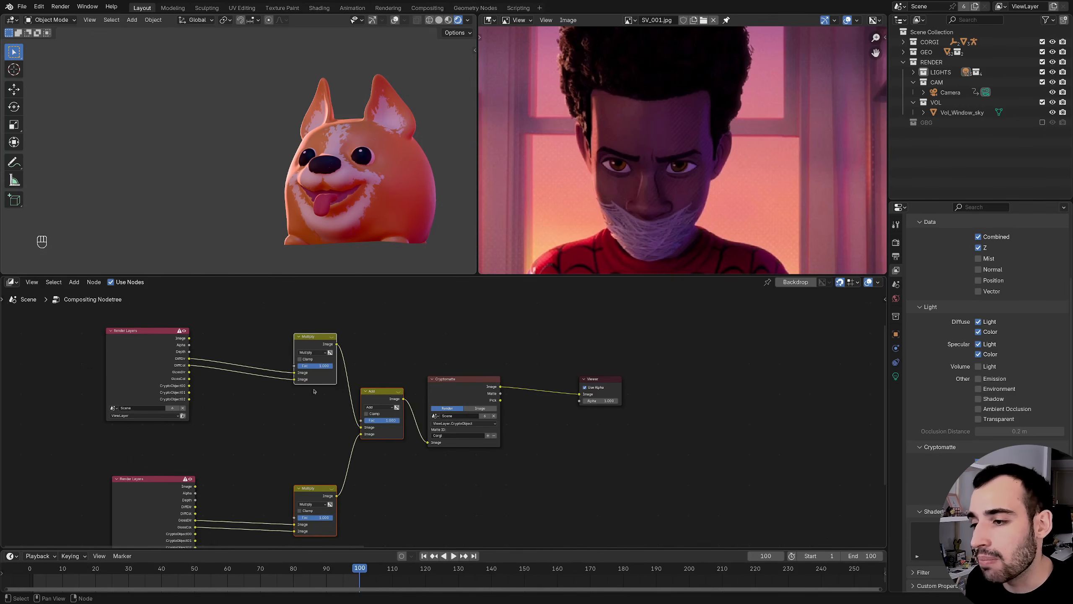
middle_click_drag(314, 391, 512, 360)
left_click_drag(256, 330, 246, 459)
- Compare the DiffDir and DiffCol passes in a widened viewport, ending with the preview on DiffDir
middle_click_drag(314, 380, 270, 309, "ctrl")
middle_click_drag(223, 306, 340, 398)
left_click(303, 380, "ctrl+shift")
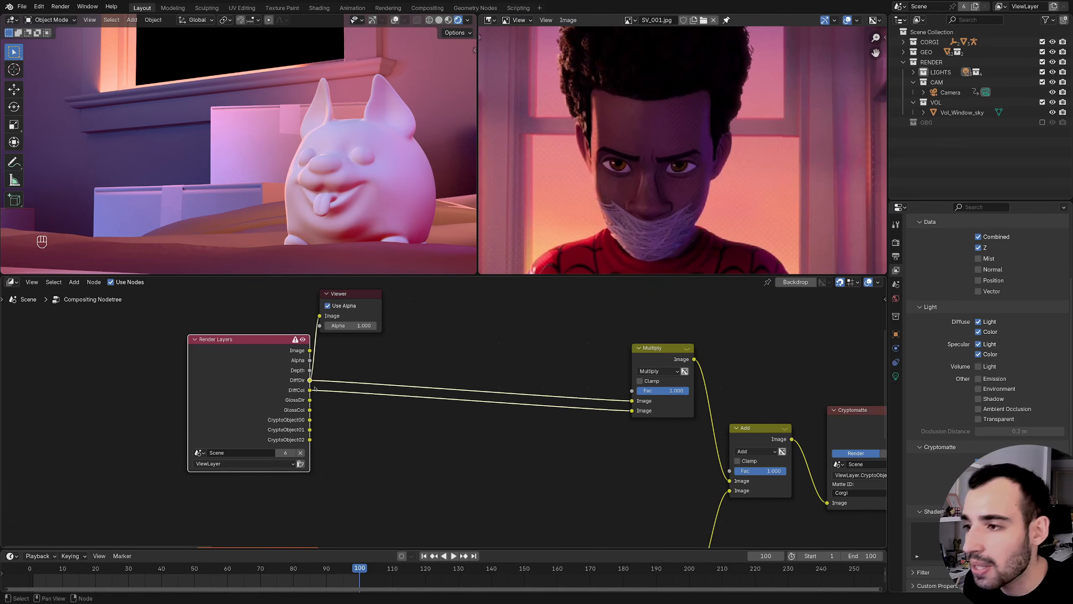
left_click(303, 380, "ctrl+shift")
scroll(378, 154, "down", 3)
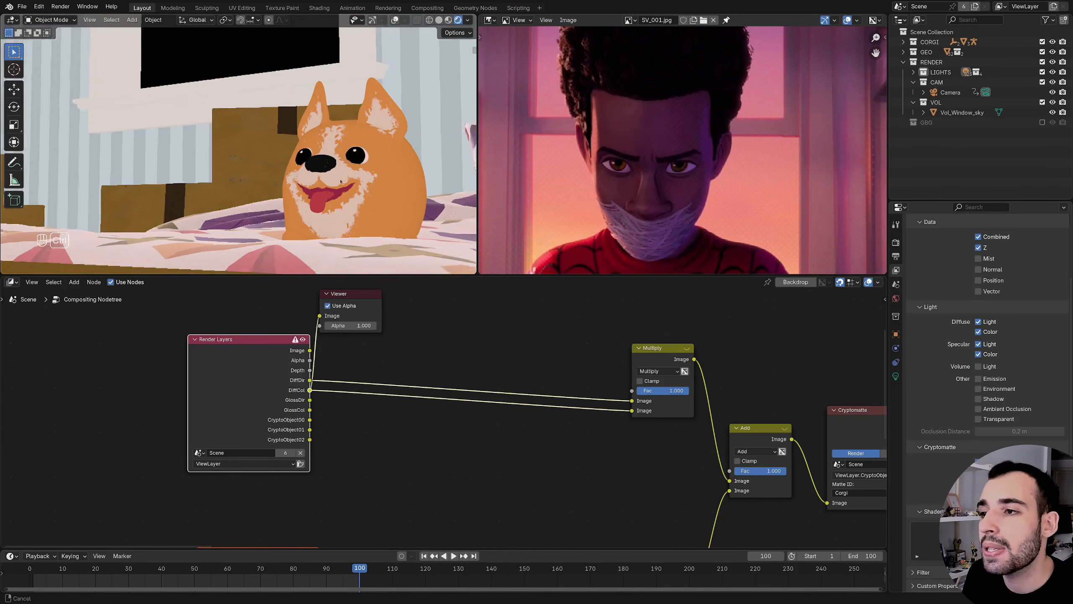
left_click_drag(478, 150, 713, 149)
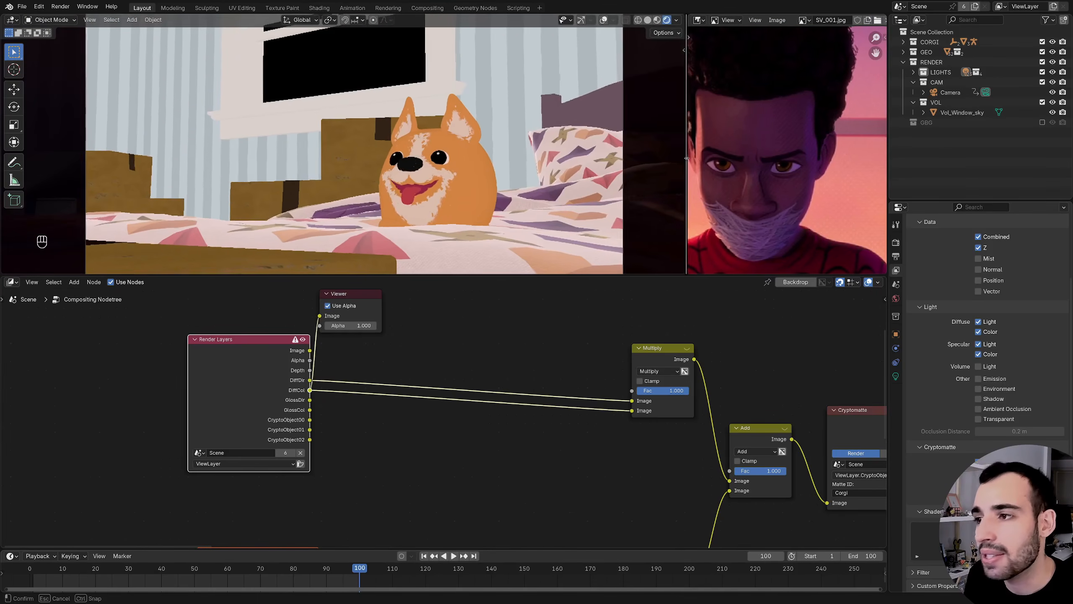
middle_click_drag(324, 348, 307, 353)
left_click(293, 384, "ctrl+shift")
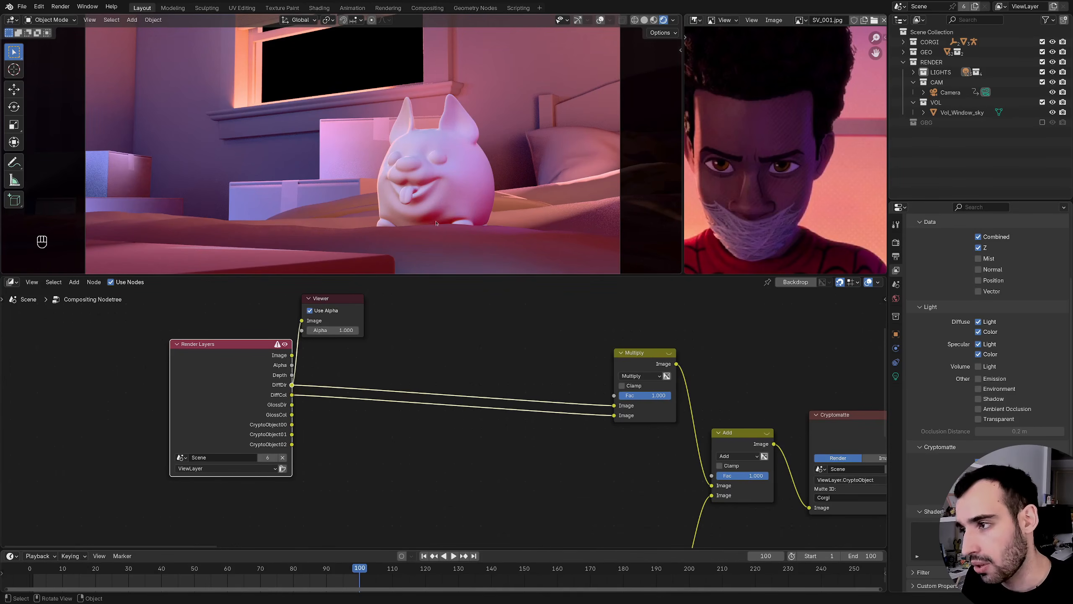
- Add a Separate Color node fed by the DiffDir pass and set its mode to HSV
middle_click_drag(323, 404, 218, 357, "ctrl")
middle_click_drag(340, 362, 432, 356)
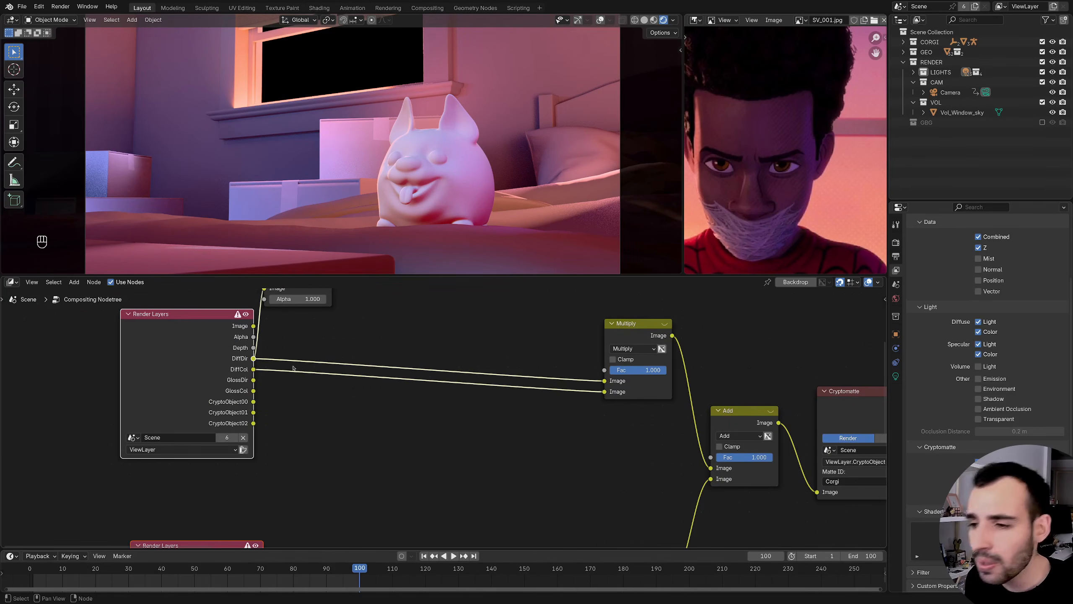
middle_click_drag(202, 398, 238, 361, "ctrl")
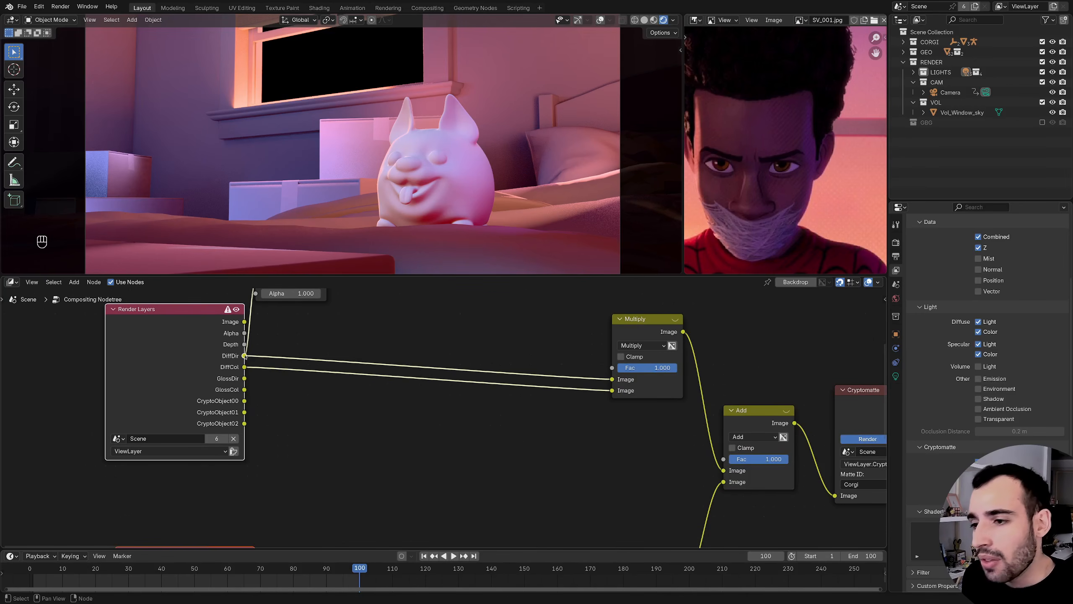
left_click_drag(245, 356, 278, 419)
left_click(467, 149)
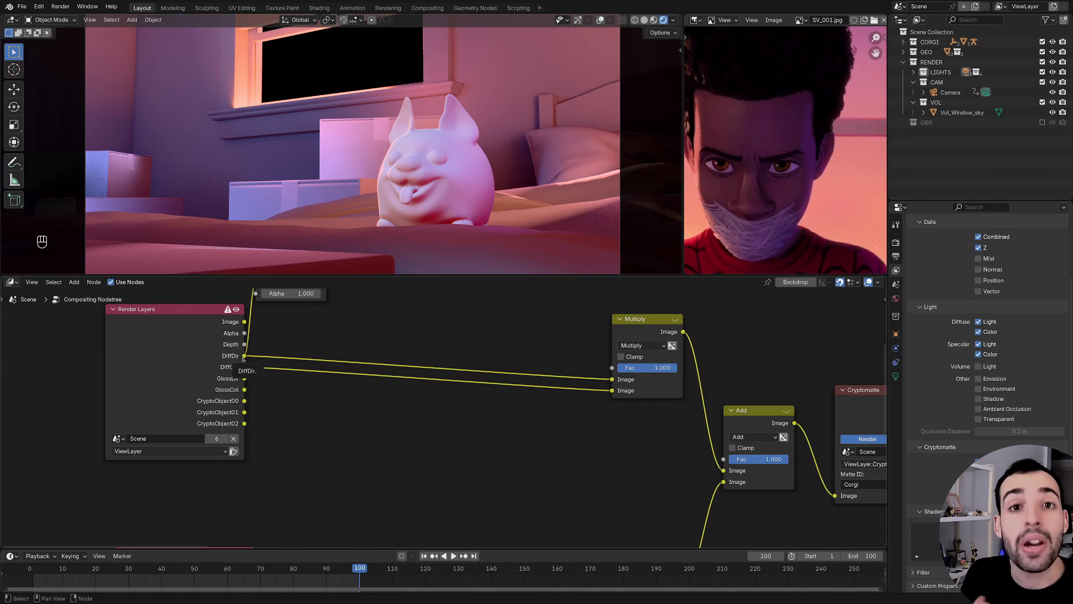
left_click_drag(245, 357, 254, 430)
type("separ")
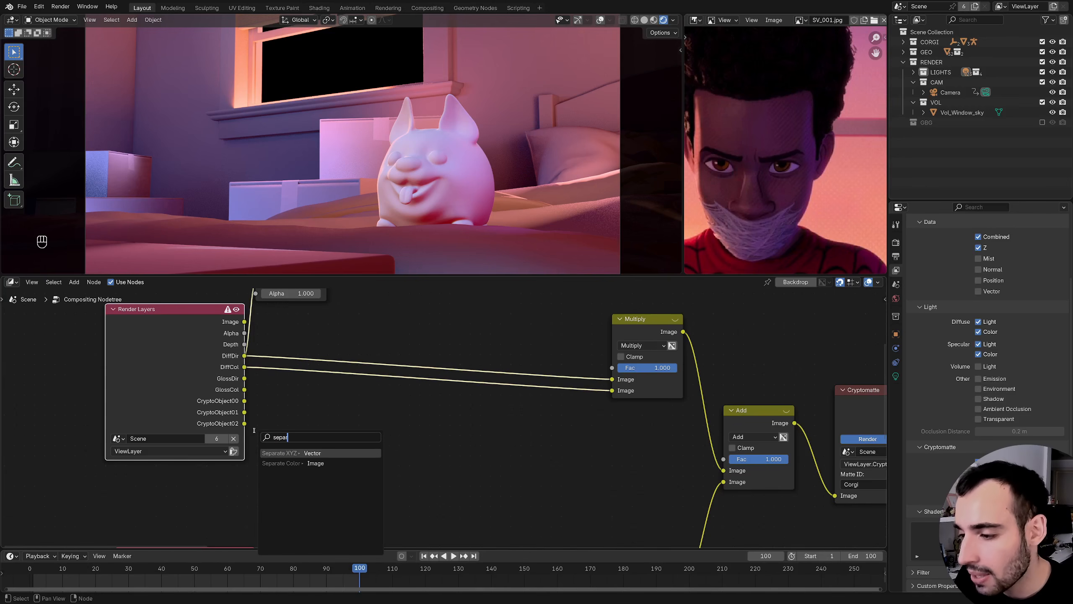
left_click(282, 463)
left_click(337, 471)
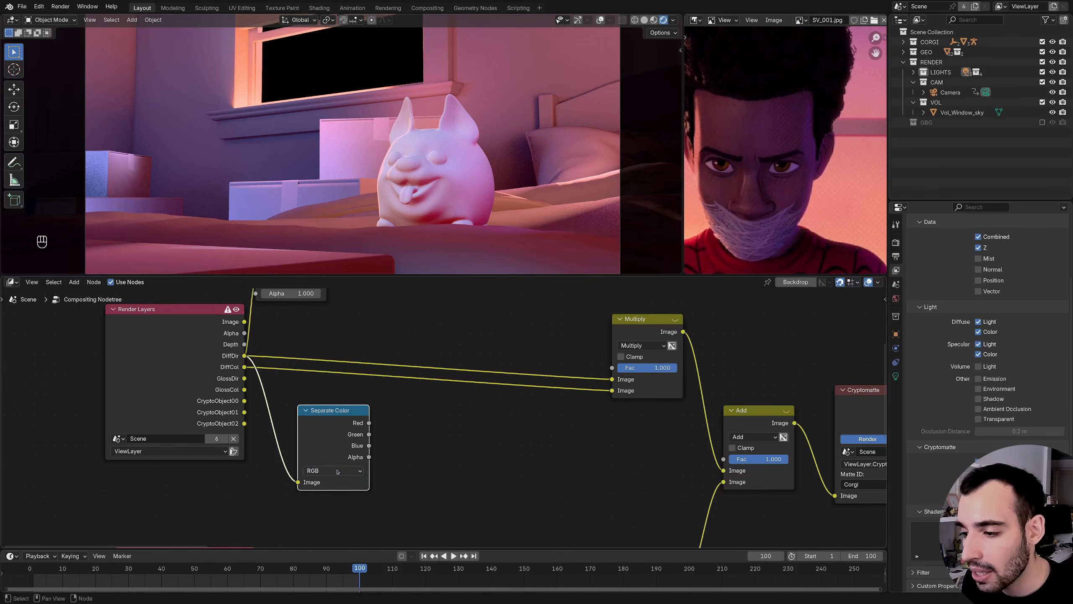
left_click(338, 472)
left_click(333, 483)
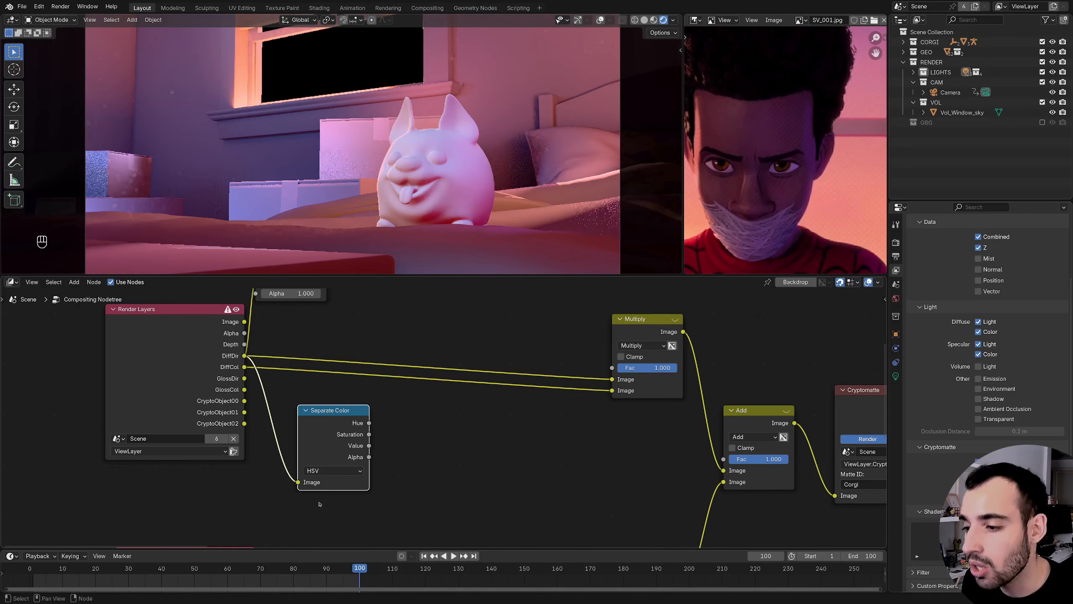
- Preview the Separate Color node's Hue, Saturation and Value outputs in turn and move the Viewer node aside
left_click(367, 426, "ctrl+shift")
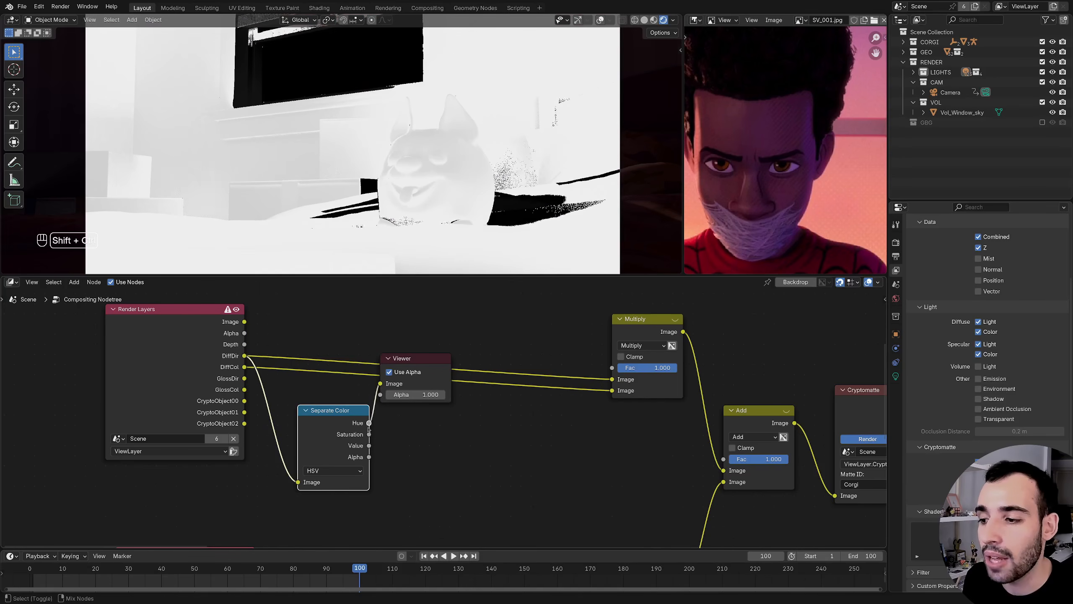
left_click(366, 440, "ctrl+shift")
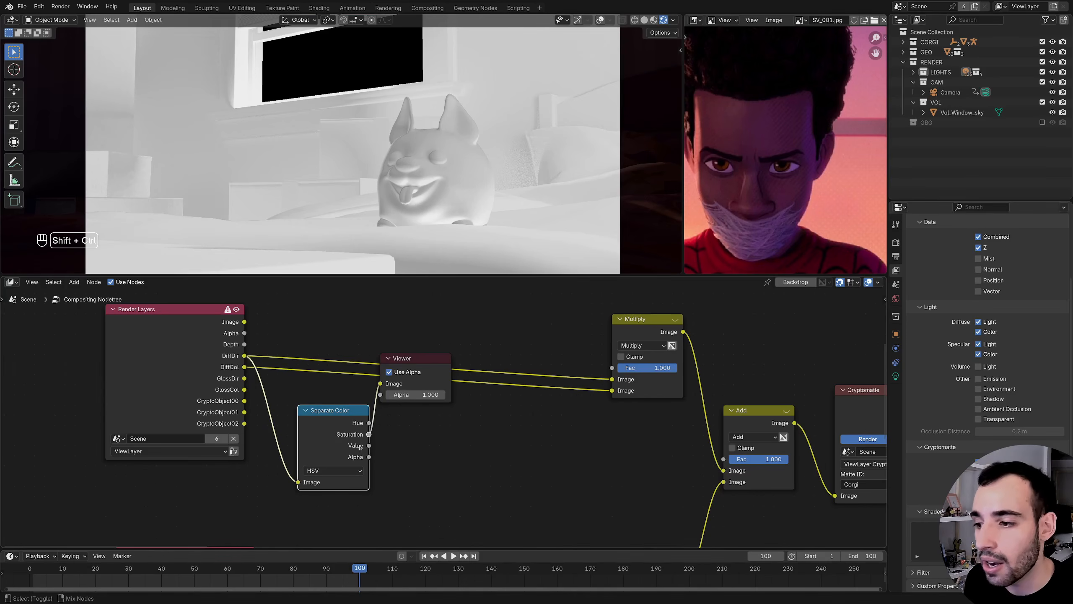
left_click(360, 446, "ctrl+shift")
left_click_drag(412, 360, 468, 447)
middle_click_drag(468, 447, 353, 444)
left_click_drag(352, 444, 423, 444)
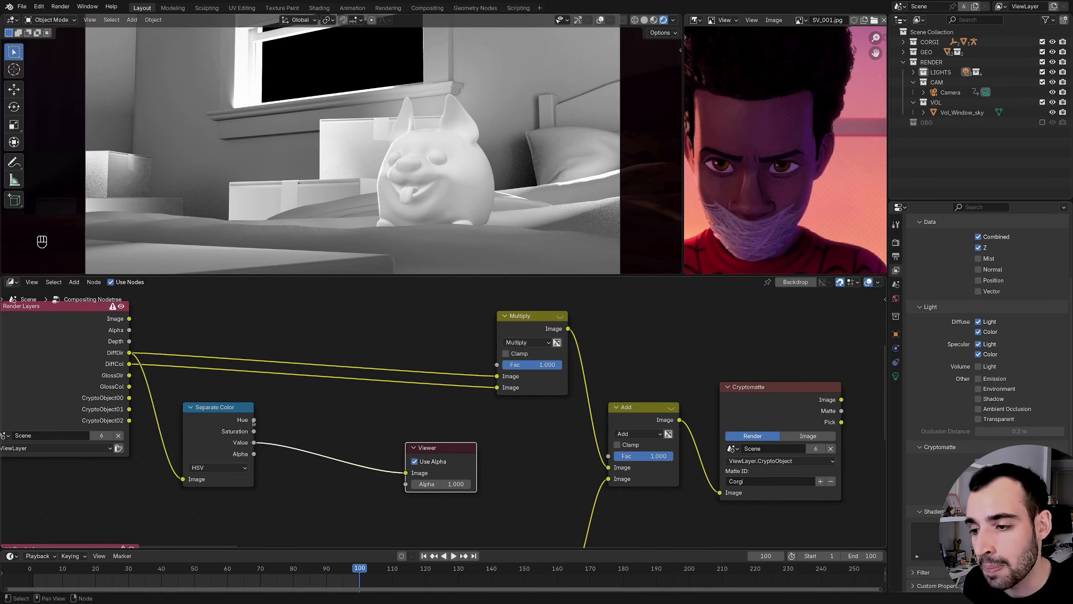
- Add a Combine Color node fed by Separate Color's Hue output, place it beside Separate Color and set its mode to HSV
left_click_drag(253, 420, 379, 397)
type("comb")
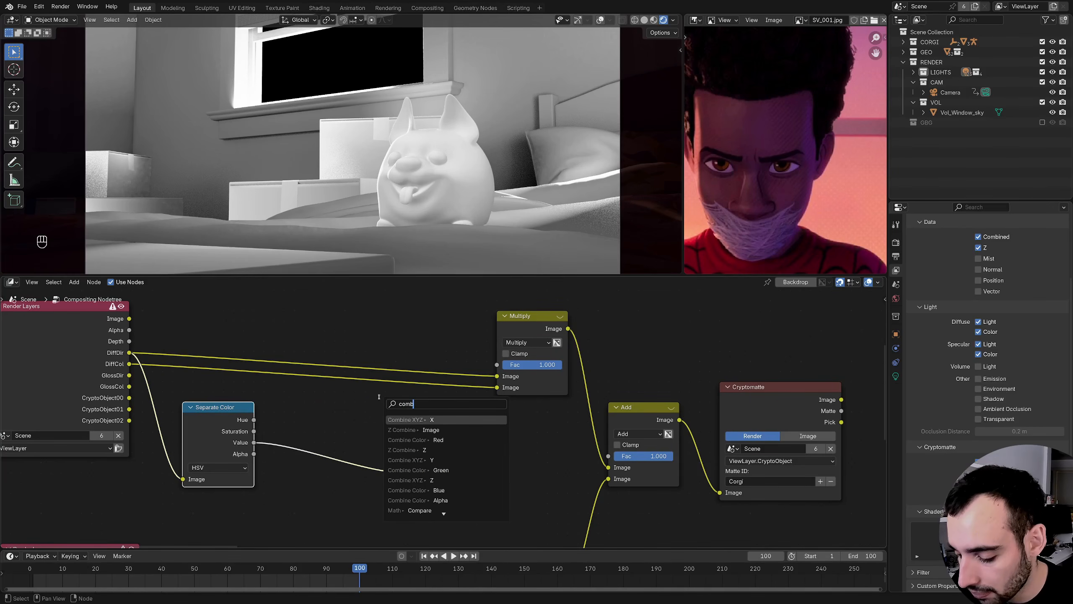
key("Down")
key("Down")
key("Return")
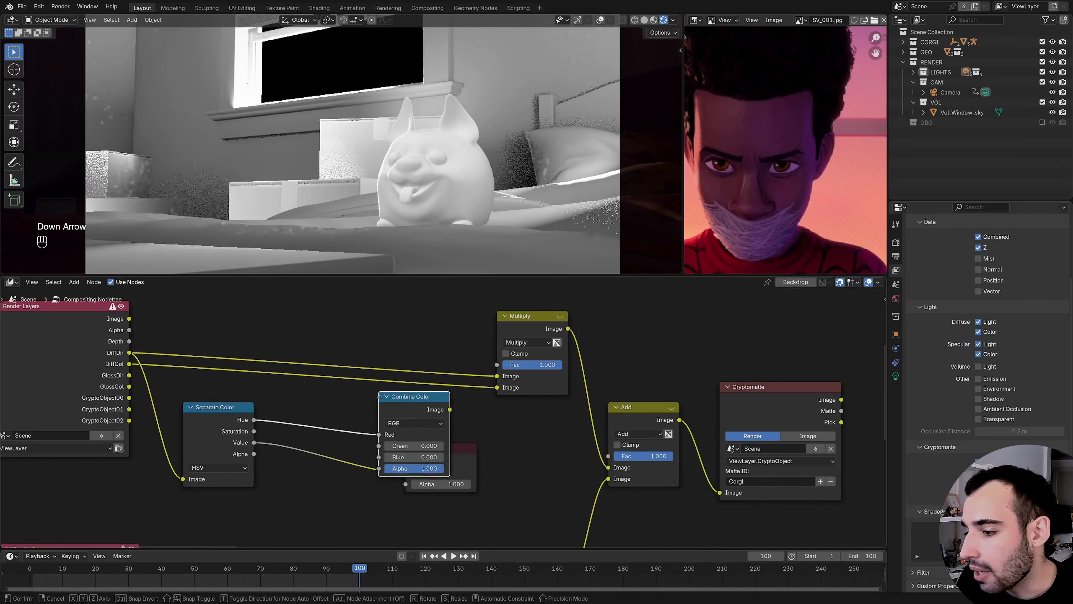
left_click(332, 392)
left_click(359, 423)
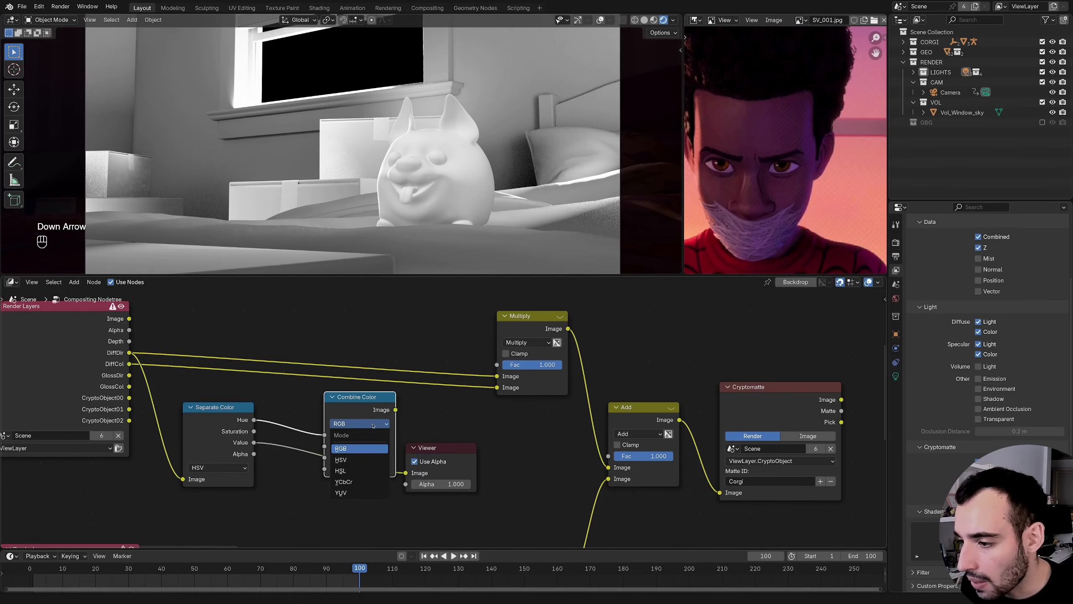
left_click(359, 461)
- Wire the remaining Separate Color channels into Combine Color, then feed its image into Multiply's first image input and preview Multiply
left_click_drag(253, 431, 324, 456)
left_click_drag(253, 453, 324, 469)
left_click(372, 406, "ctrl+shift")
left_click_drag(395, 409, 496, 376)
left_click(503, 345, "ctrl+shift")
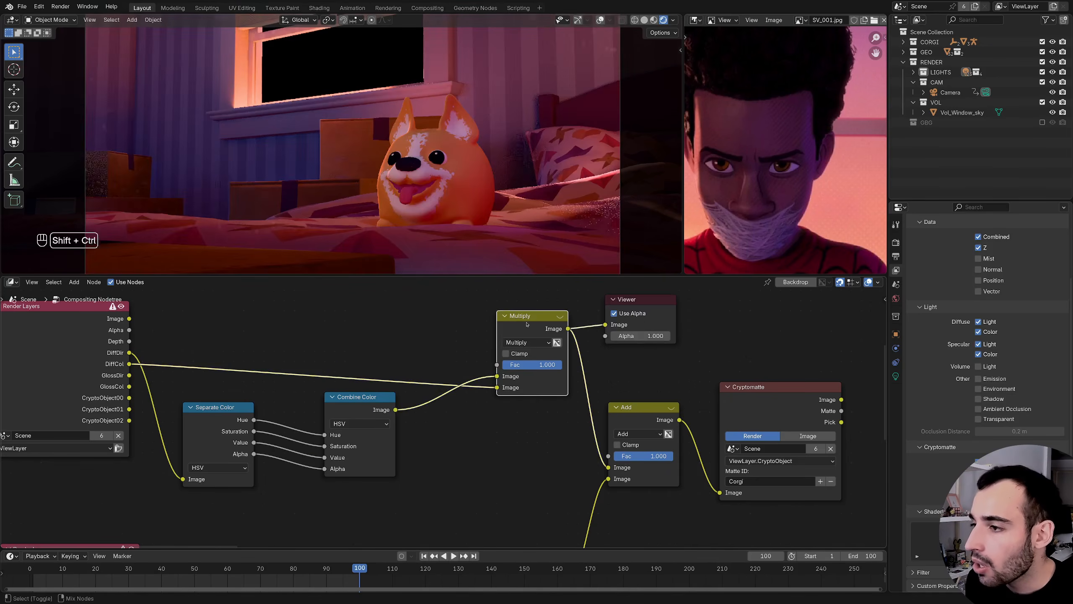
left_click_drag(330, 411, 332, 422)
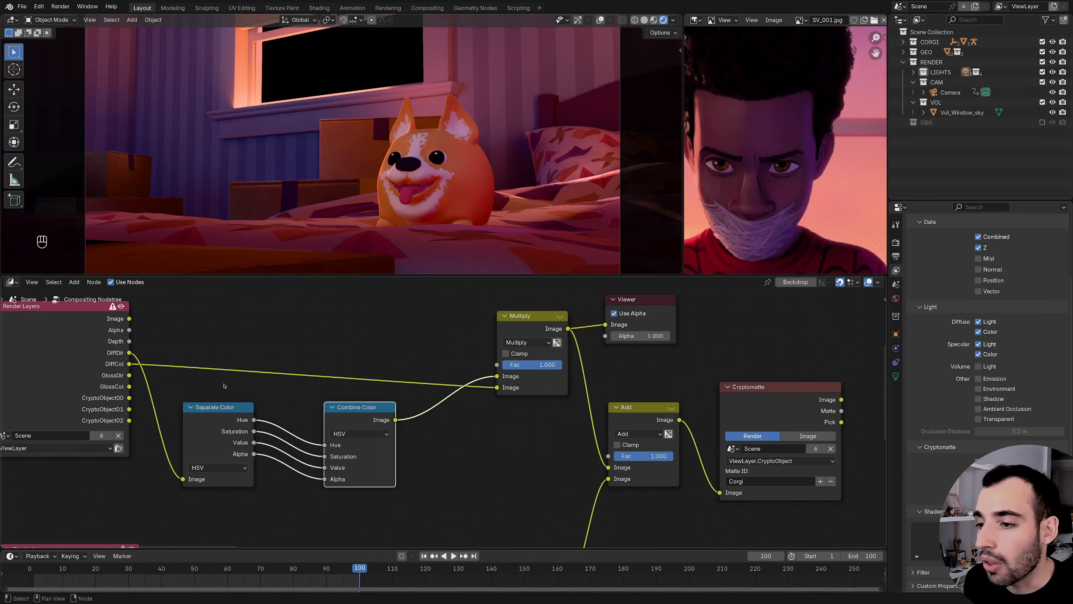
- Toggle muting of the Separate Color and Combine Color nodes to compare the image with and without them
left_click_drag(214, 384, 380, 477)
key("m")
key("m")
key("m")
key("m")
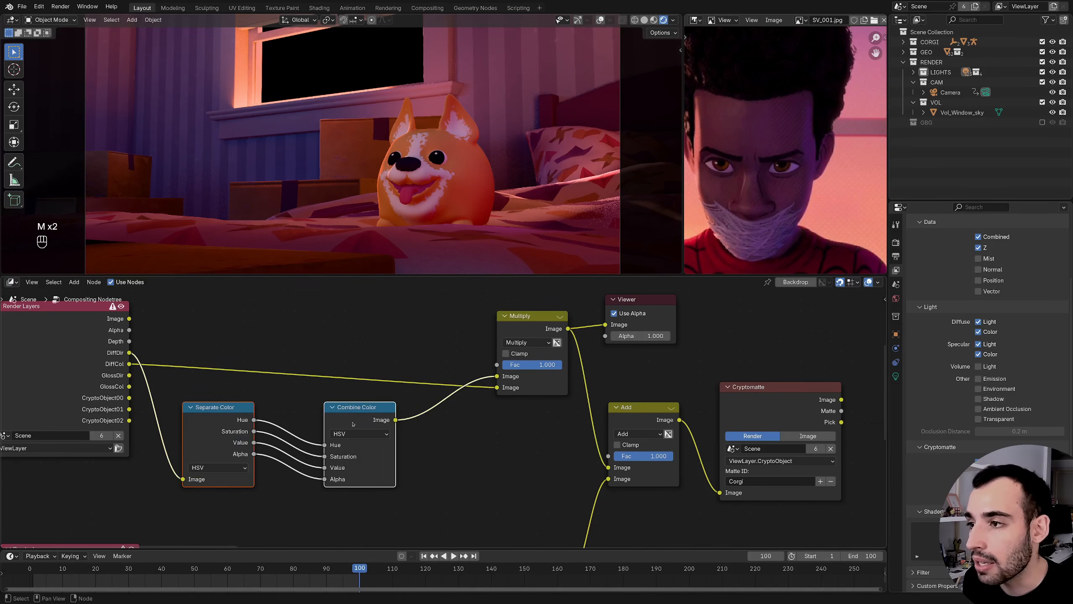
key("m")
key("m")
key("m")
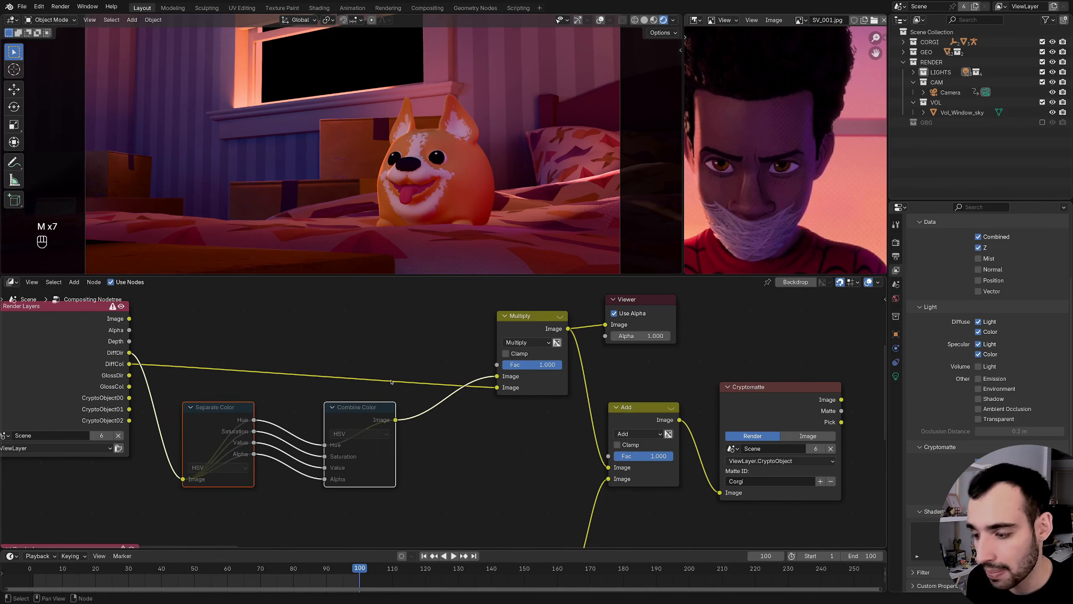
key("m")
- Move Combine Color farther from Separate Color and shift the lower Render Layers and Multiply nodes down
middle_click_drag(442, 418, 463, 373, "ctrl")
left_click(519, 424)
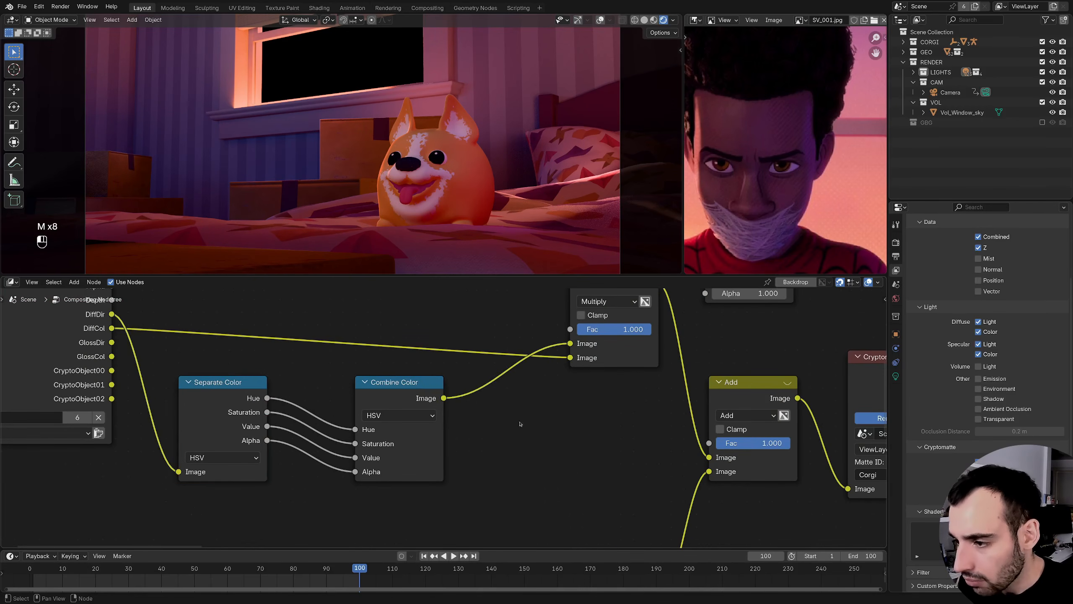
left_click_drag(413, 397, 478, 397)
middle_click_drag(206, 467, 358, 481)
middle_click_drag(441, 448, 363, 428)
left_click_drag(96, 422, 584, 515)
left_click_drag(545, 456, 544, 523)
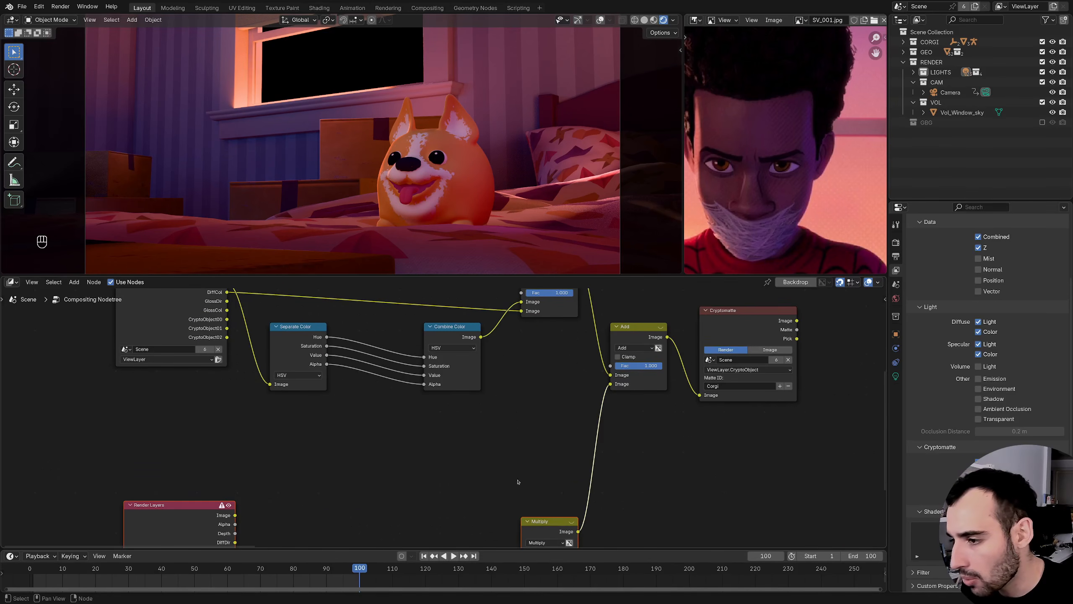
- Shift the upper Render Layers and Separate Color nodes away from Combine Color to widen the gap between them
middle_click_drag(435, 408, 357, 398, "ctrl")
middle_click_drag(360, 397, 362, 373)
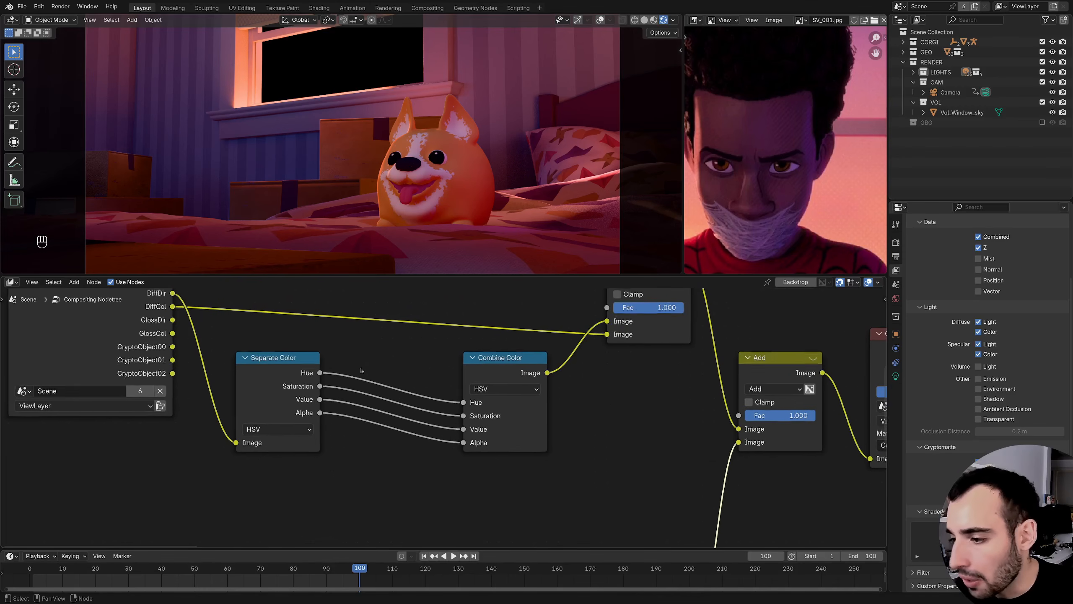
left_click(503, 371)
middle_click_drag(431, 402, 589, 430)
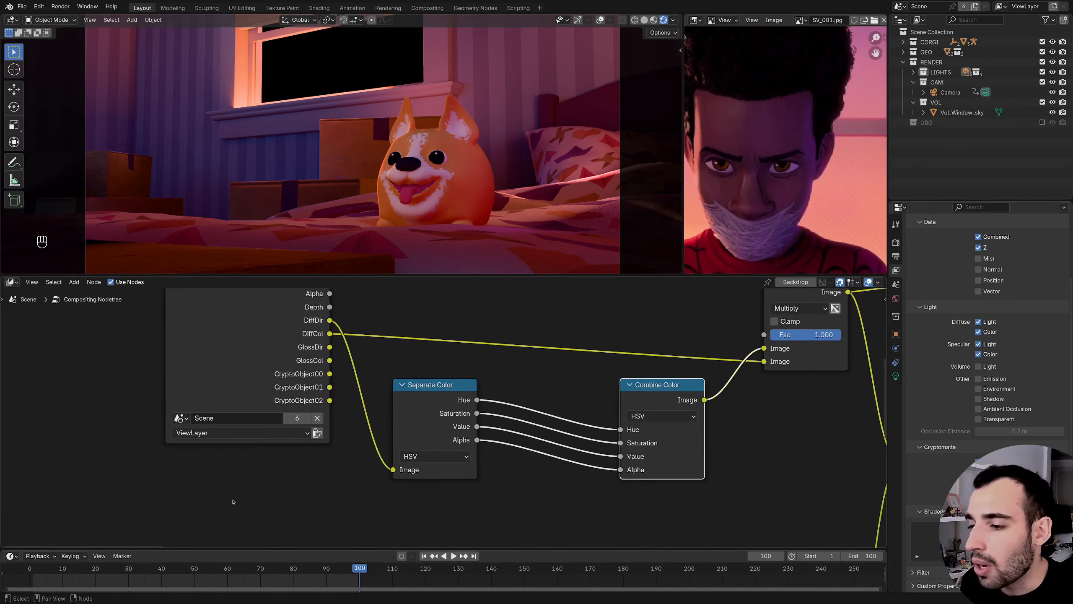
left_click_drag(279, 510, 412, 418)
key("g")
left_click(232, 417)
- Add a Posterize node fed by Separate Color's Value output and preview the posterized result
middle_click_drag(235, 422, 330, 381, "ctrl")
left_click_drag(365, 389, 404, 456)
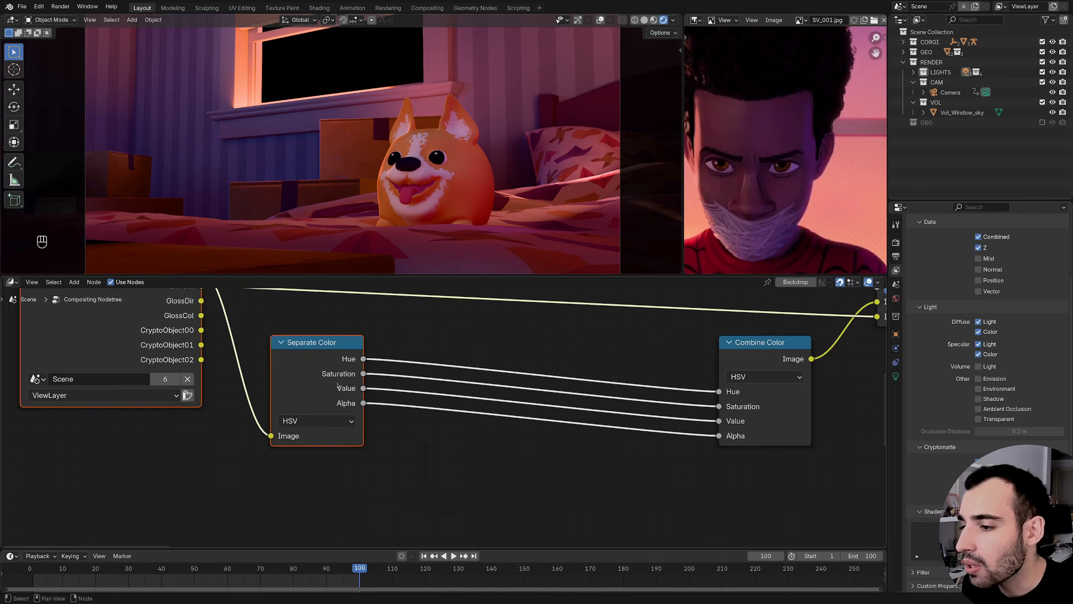
left_click(356, 384, "ctrl+shift")
middle_click_drag(349, 377, 293, 359)
left_click_drag(308, 370, 341, 445)
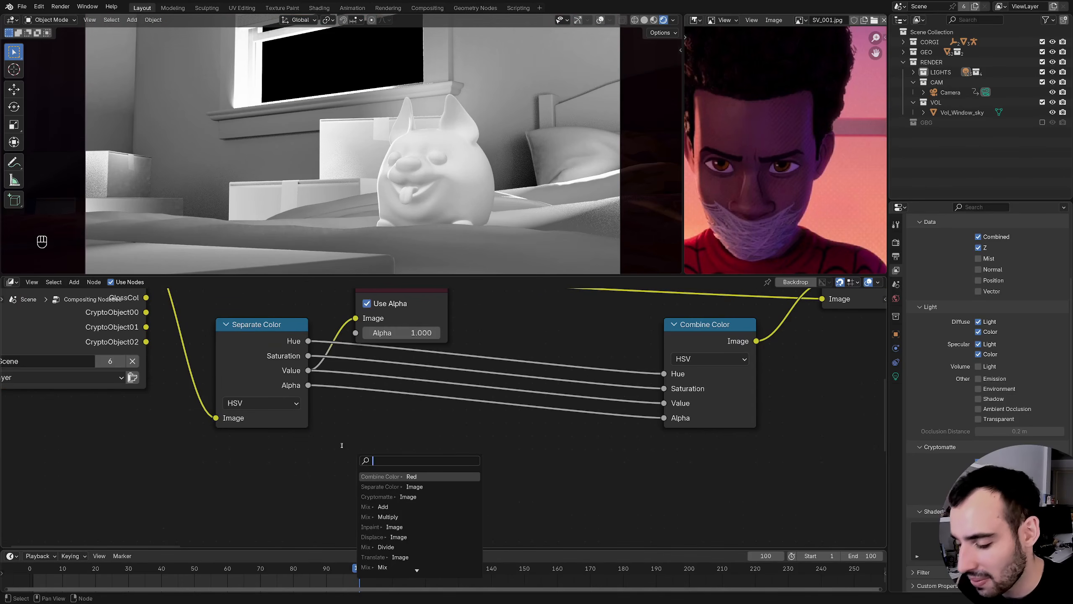
type("post")
key("Return")
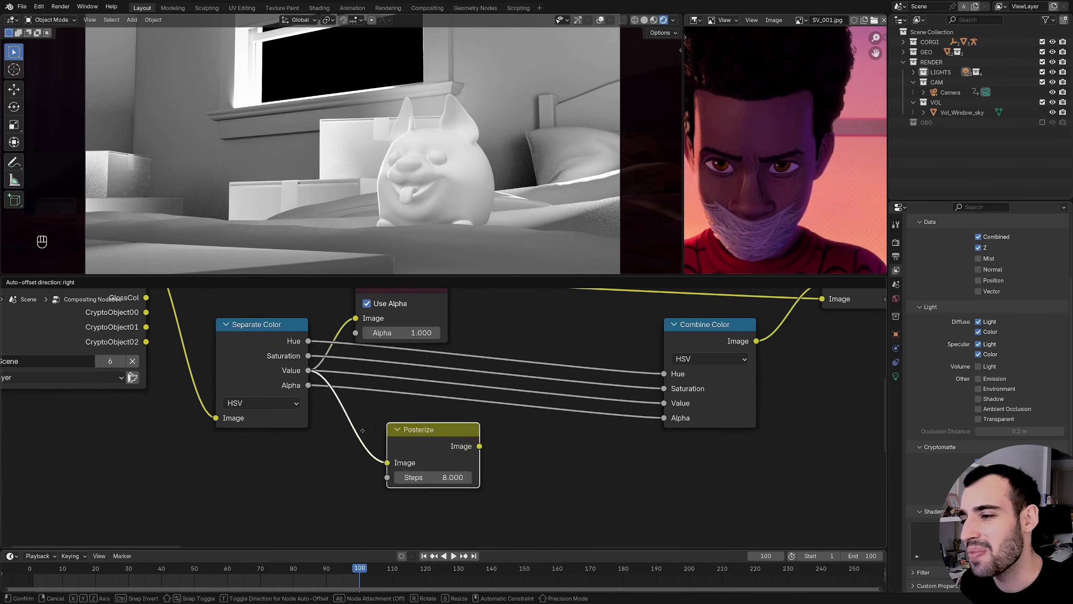
left_click(356, 432)
left_click(428, 453, "ctrl+shift")
- Move the upper Render Layers, Separate Color and Posterize nodes together, farther away from Combine Color
middle_click_drag(511, 428, 522, 447)
scroll(395, 442, "down", 4)
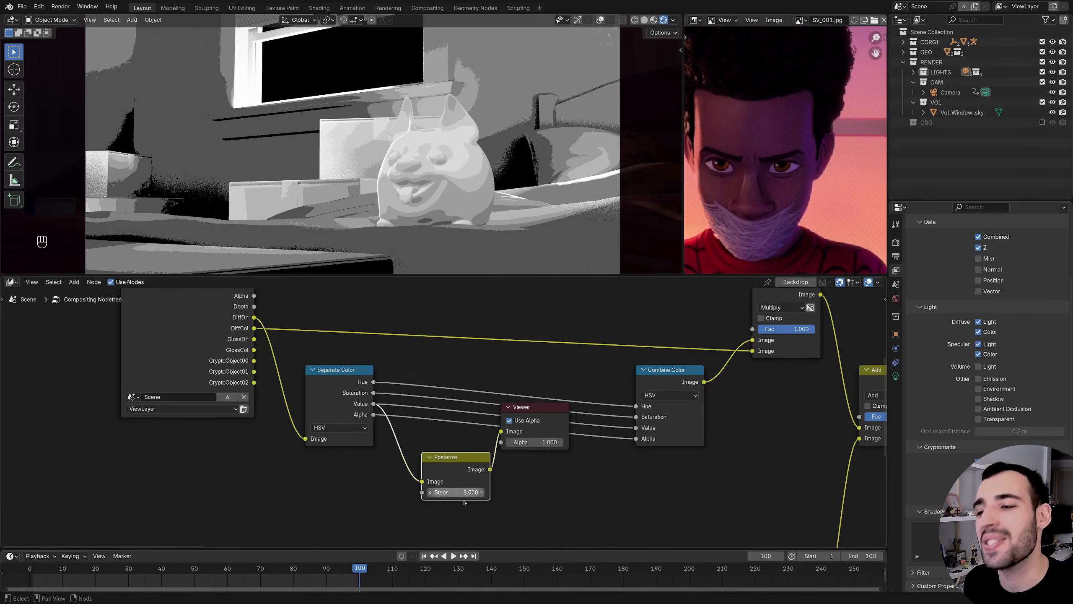
left_click_drag(481, 535, 139, 352)
left_click_drag(454, 460, 377, 460)
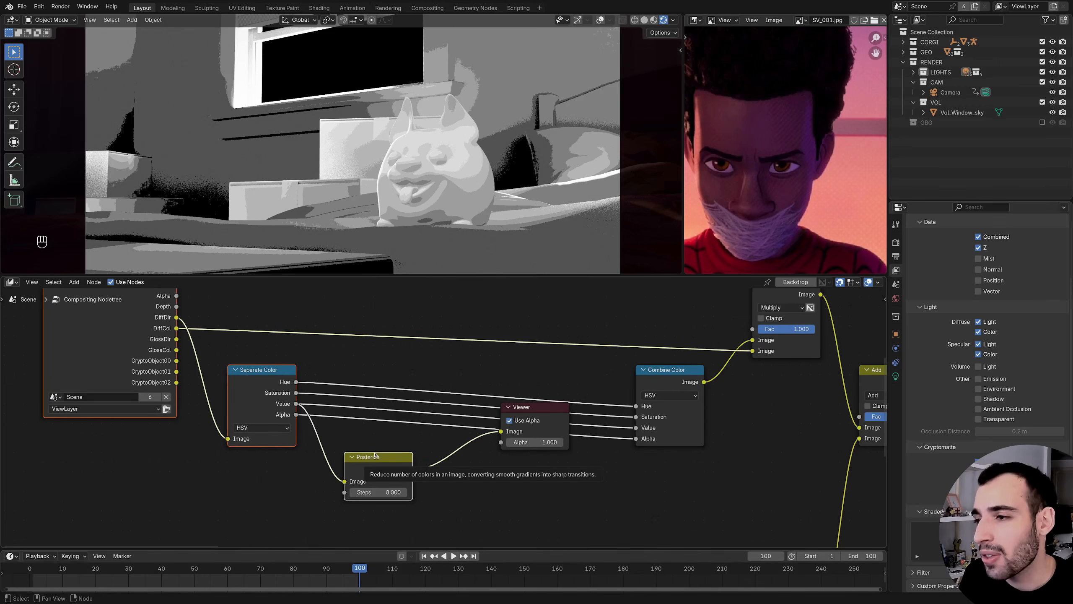
- Set the Posterize node's Steps to 3.510
middle_click_drag(393, 420, 338, 392)
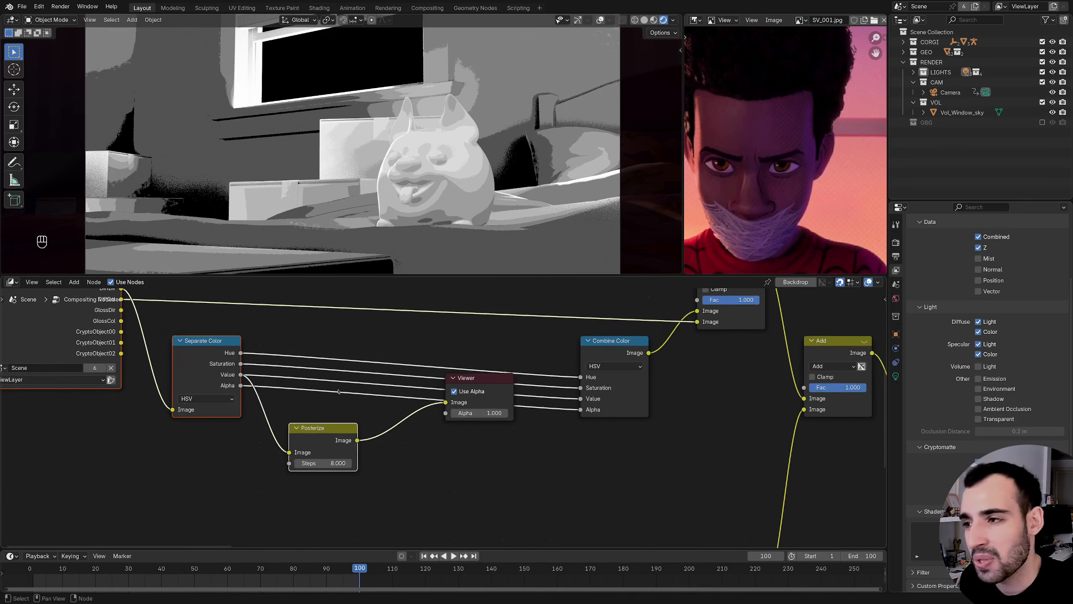
middle_click_drag(263, 450, 405, 360, "ctrl")
left_click_drag(337, 443, 202, 444, "shift")
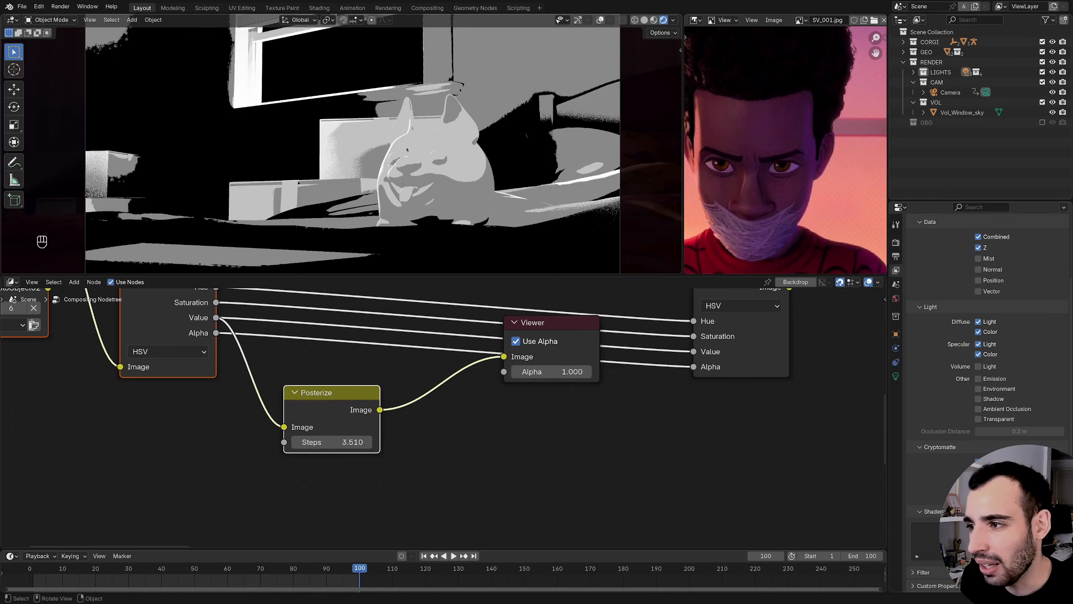
- Move the Viewer node clear of the links and insert a Bilateral Blur node between Posterize and the Viewer
middle_click_drag(386, 393, 268, 390)
left_click_drag(437, 320, 518, 458)
left_click(266, 405)
left_click_drag(262, 405, 353, 383)
type("b")
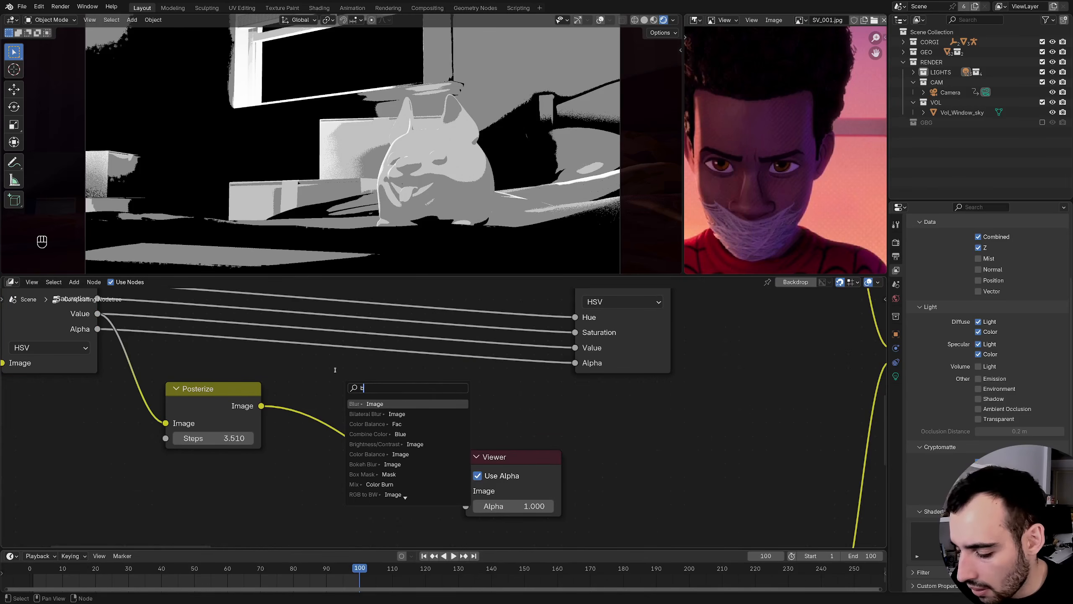
type("ila")
key("Return")
left_click(410, 420)
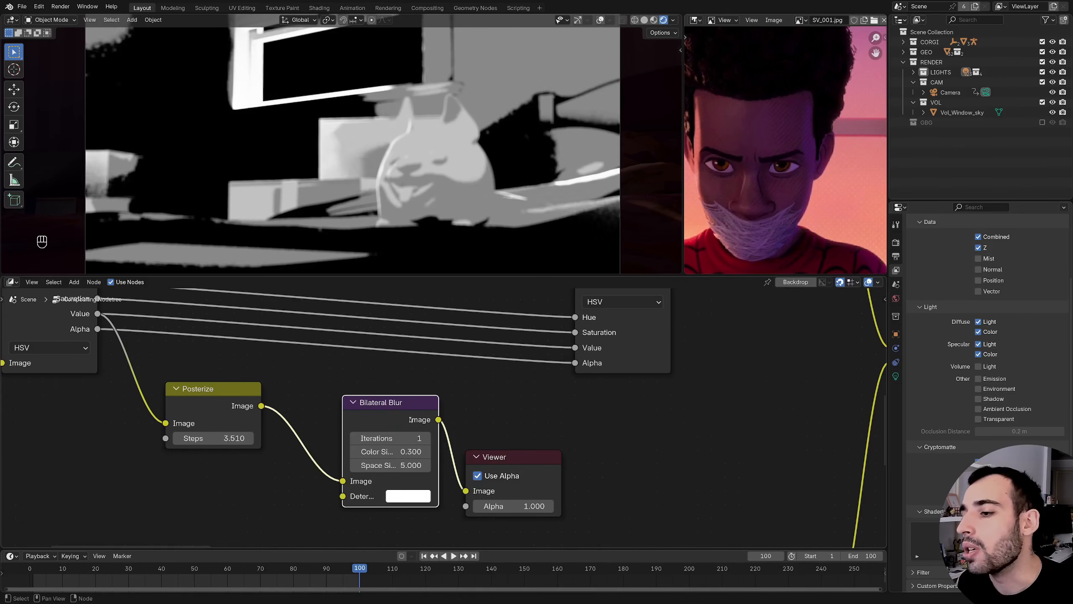
- Set the Bilateral Blur's Space Sigma to 30 and space the Viewer and Bilateral Blur nodes out
left_click_drag(508, 458, 604, 444)
middle_click_drag(386, 449, 417, 410)
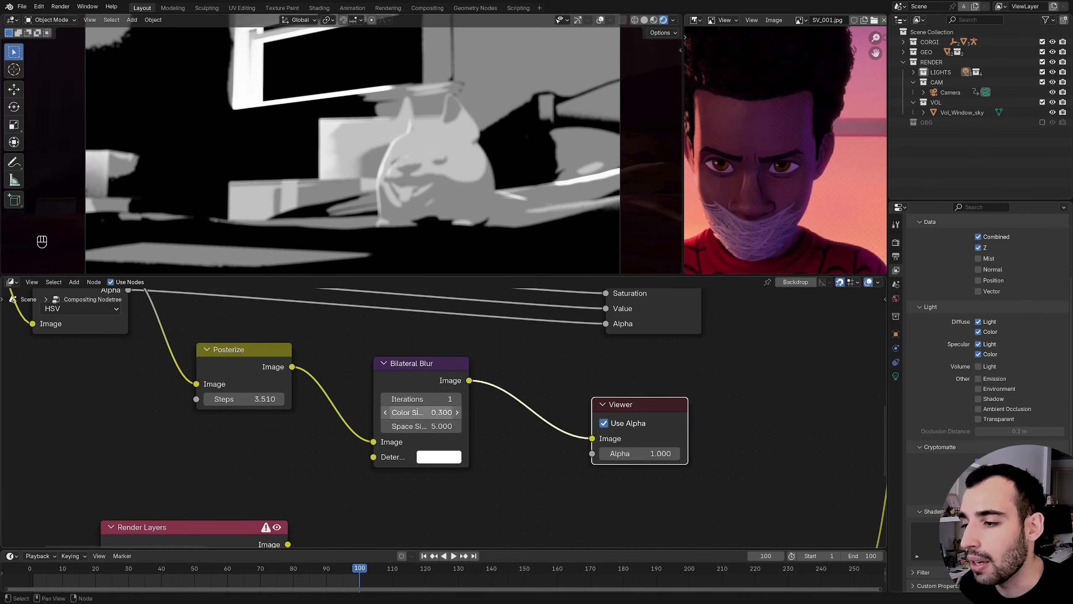
left_click_drag(399, 425, 571, 412)
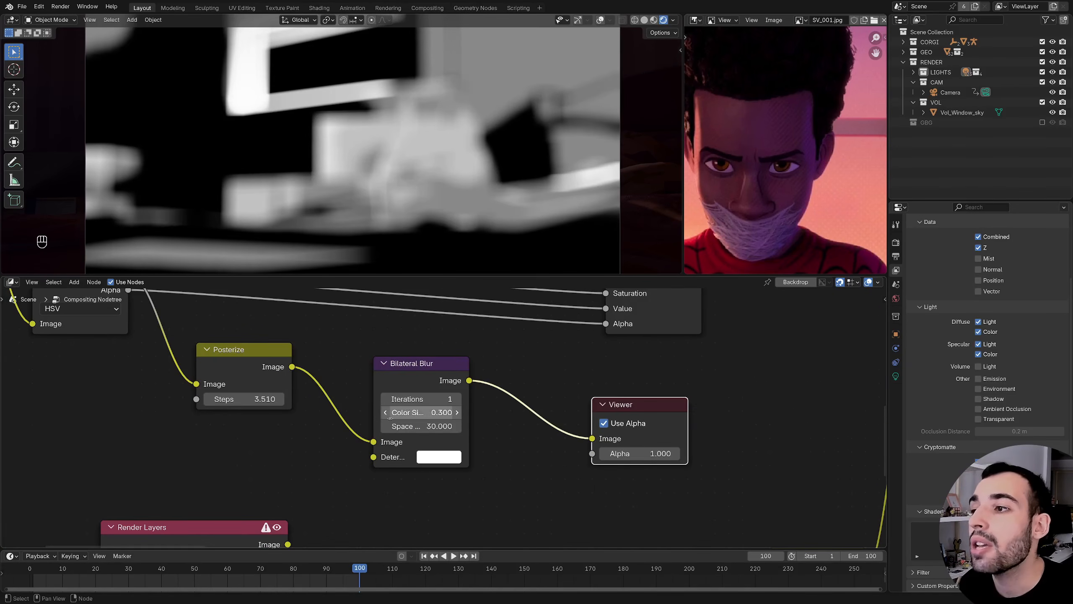
scroll(390, 418, "down", 2)
middle_click_drag(370, 392, 466, 398)
left_click_drag(498, 394, 479, 385)
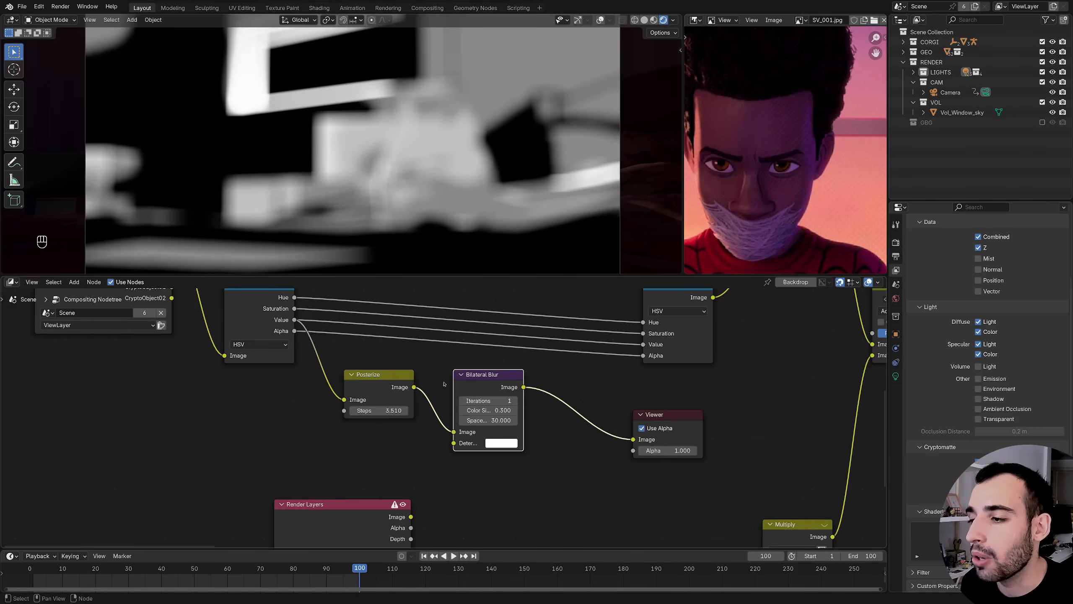
- Enable the Normal data pass for the view layer and preview the Normal output of the upper Render Layers node
middle_click_drag(293, 407, 377, 458)
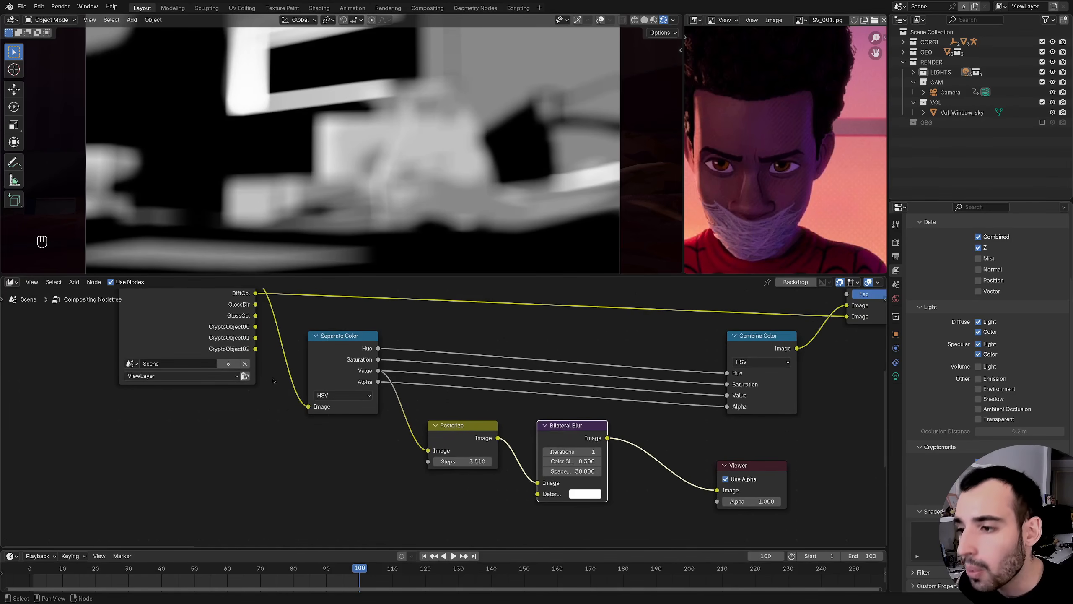
left_click_drag(216, 330, 217, 339)
middle_click_drag(439, 338, 308, 317)
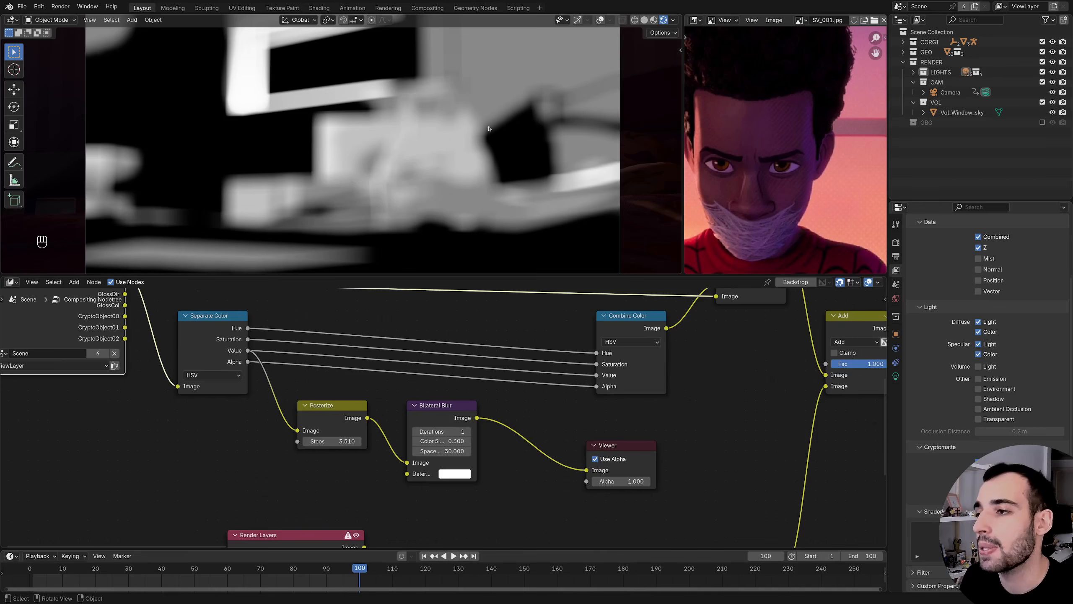
middle_click_drag(518, 375, 458, 357)
left_click(977, 271)
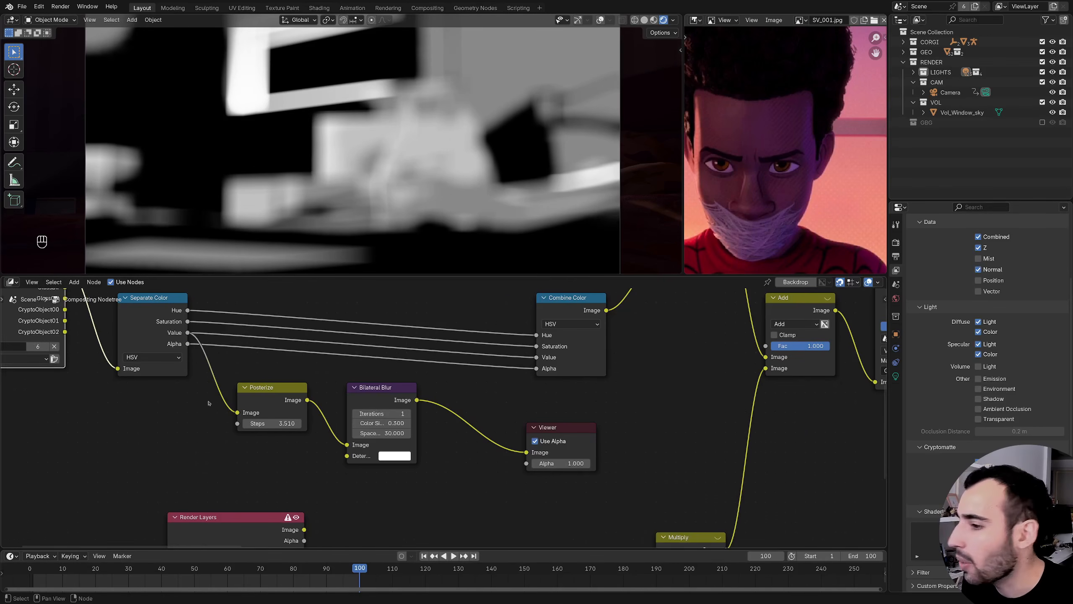
middle_click_drag(80, 291, 154, 322)
left_click(155, 322, "ctrl+shift")
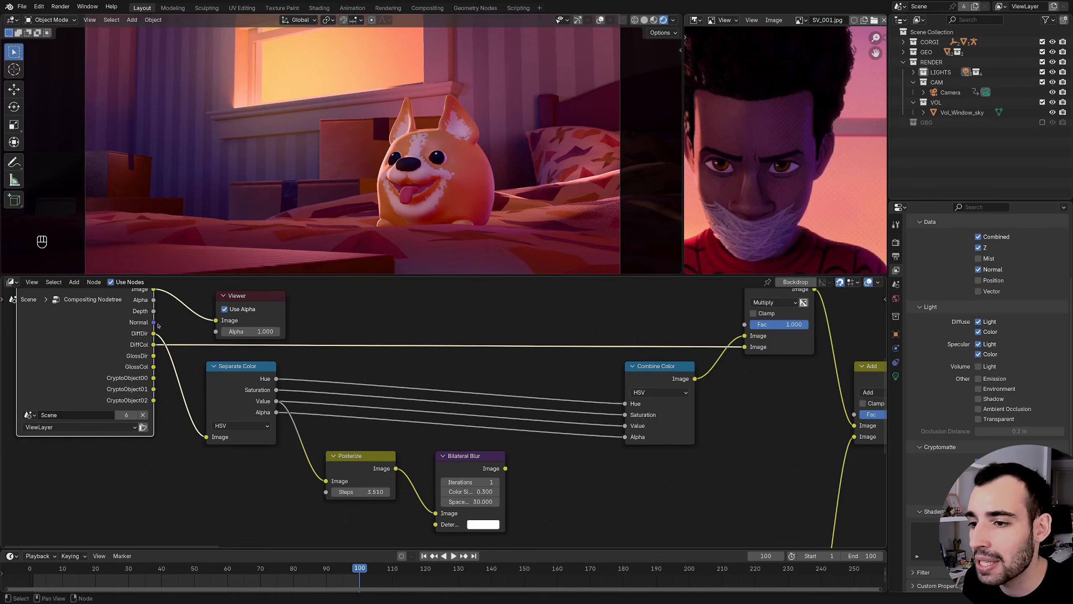
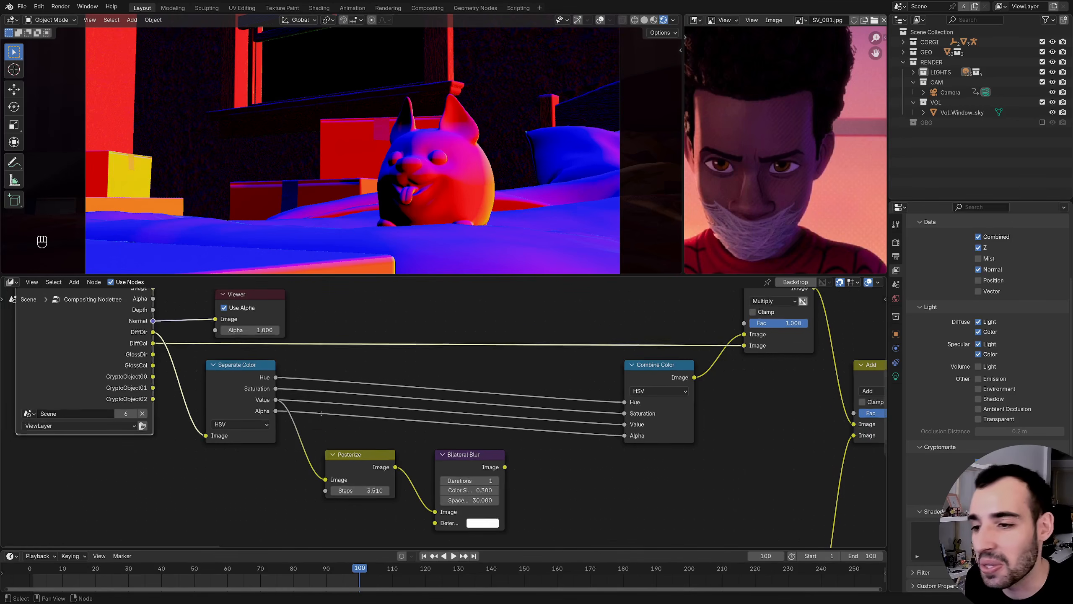
- Connect the Normal pass to the Bilateral Blur's Determinator input and preview the blurred result on the corgi
middle_click_drag(418, 454, 402, 434)
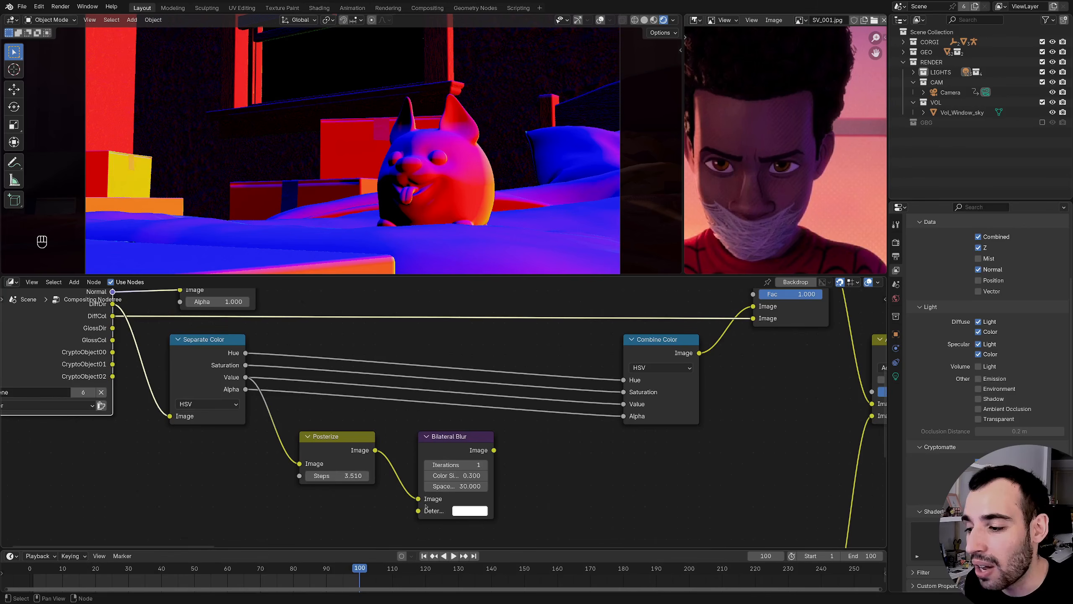
middle_click_drag(142, 313, 144, 330)
left_click_drag(147, 330, 420, 527)
left_click(496, 452, "ctrl+shift")
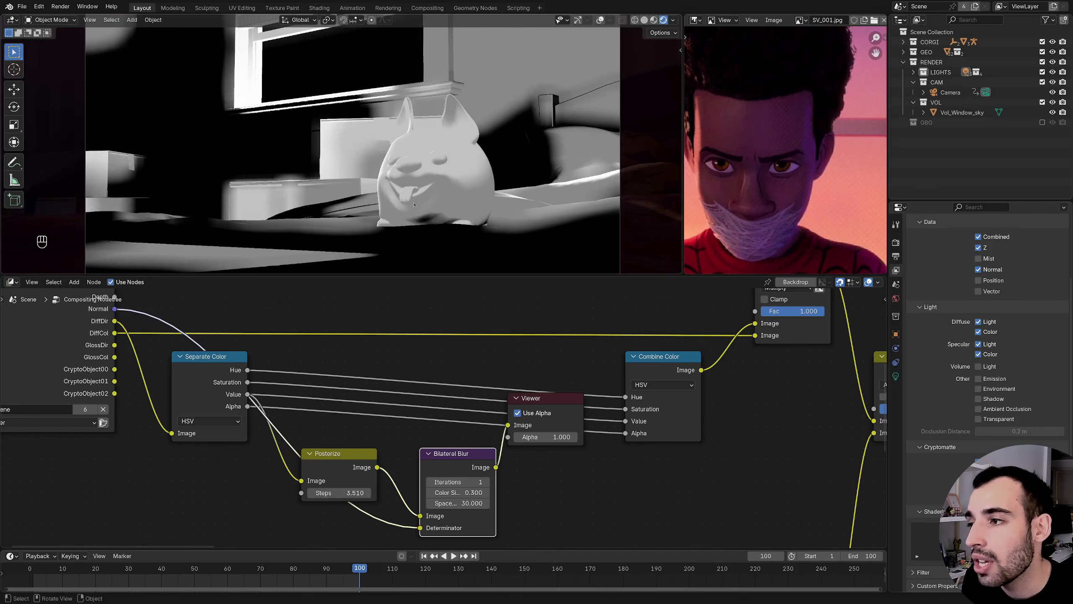
mouse_move(422, 201)
middle_mouse_down("ctrl")
mouse_move(443, 207)
mouse_move(410, 193)
middle_mouse_up("ctrl")
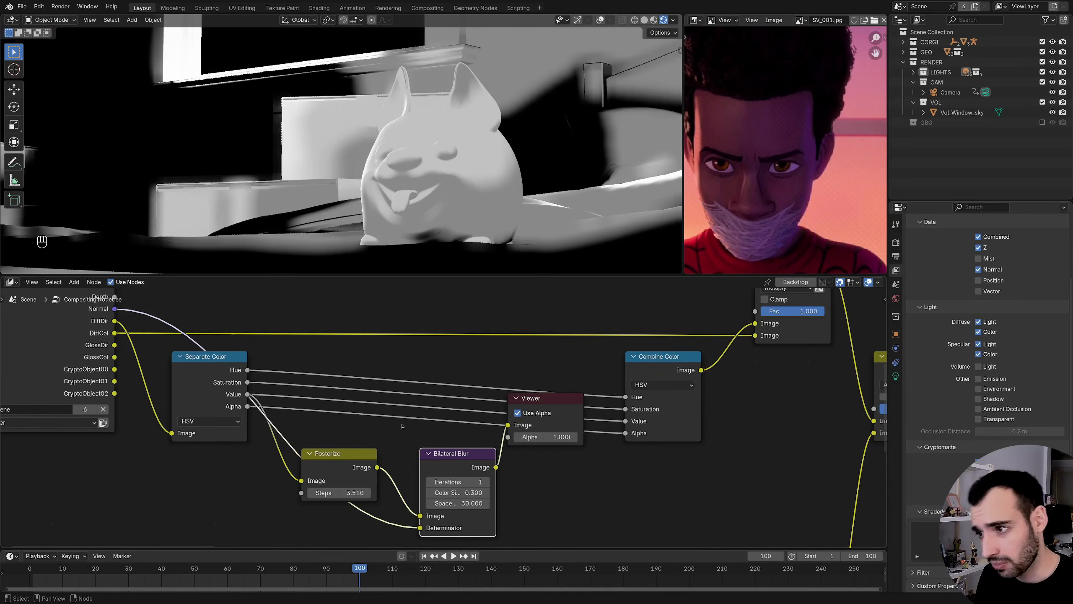
- Toggle muting of the Posterize and Bilateral Blur nodes to compare the corgi's shading with and without them
middle_click_drag(402, 426, 389, 397)
left_click(334, 431, "shift")
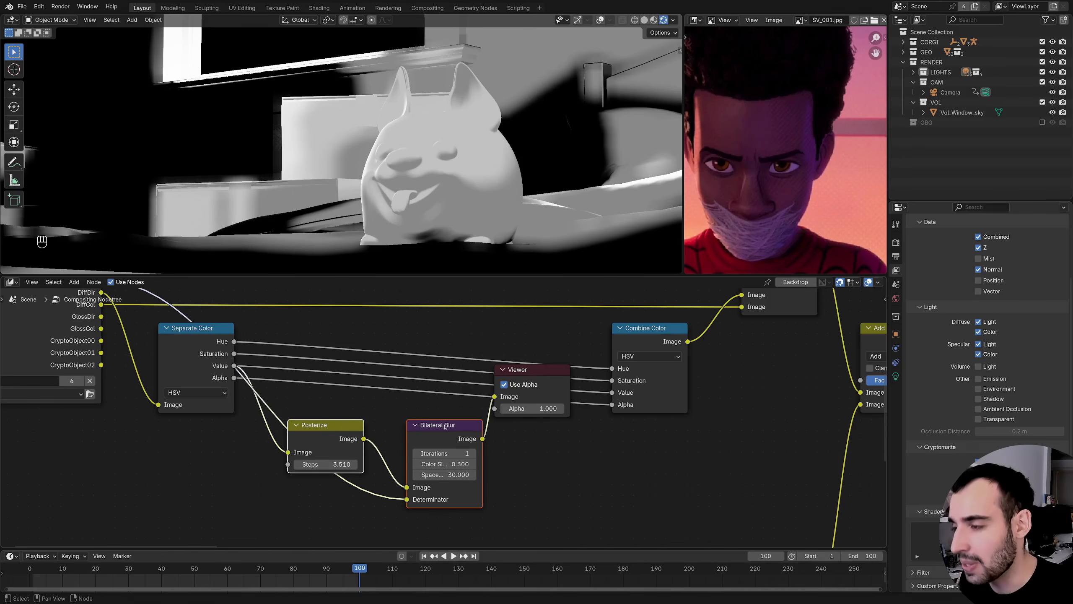
key("m")
key("m")
key("m")
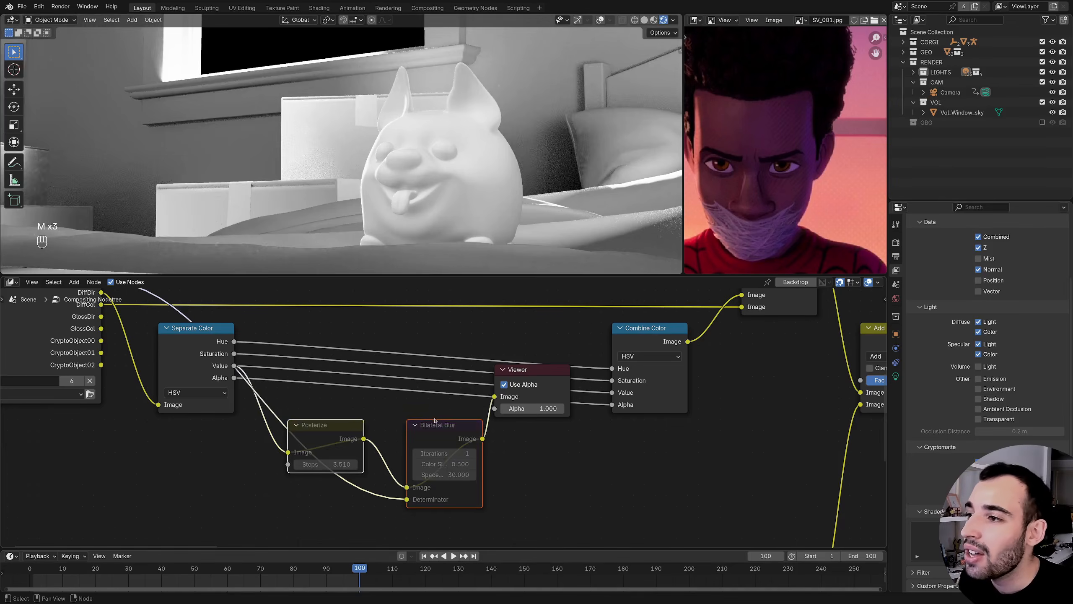
key("m")
key("m")
key("m")
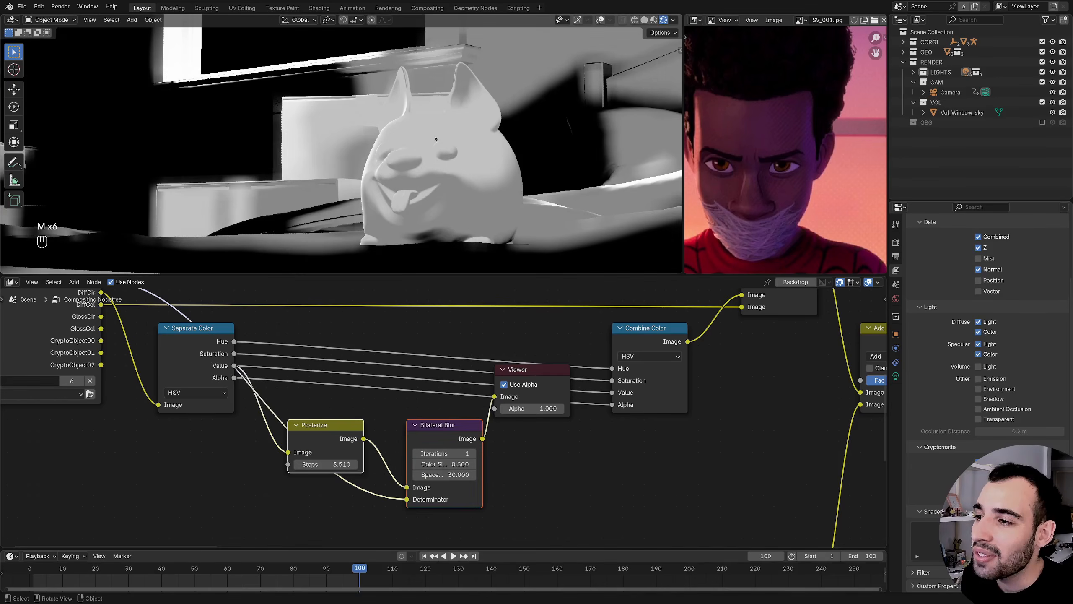
key("m")
left_click(448, 249)
key("m")
key("m")
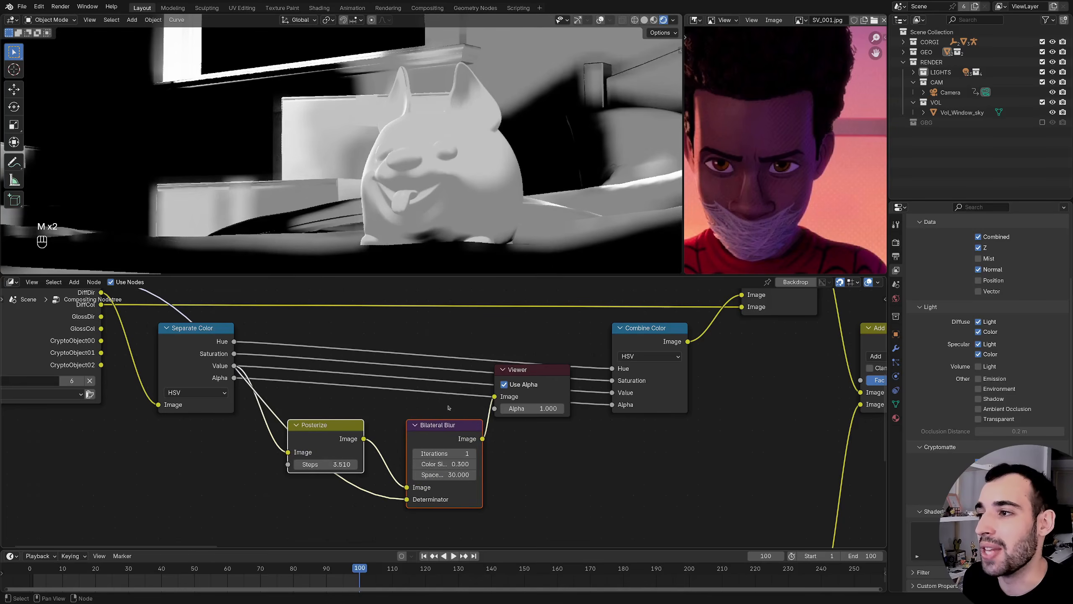
- Move the Viewer node clear of the Bilateral Blur and compare the shading with Posterize and Bilateral Blur muted and active
key("m")
key("m")
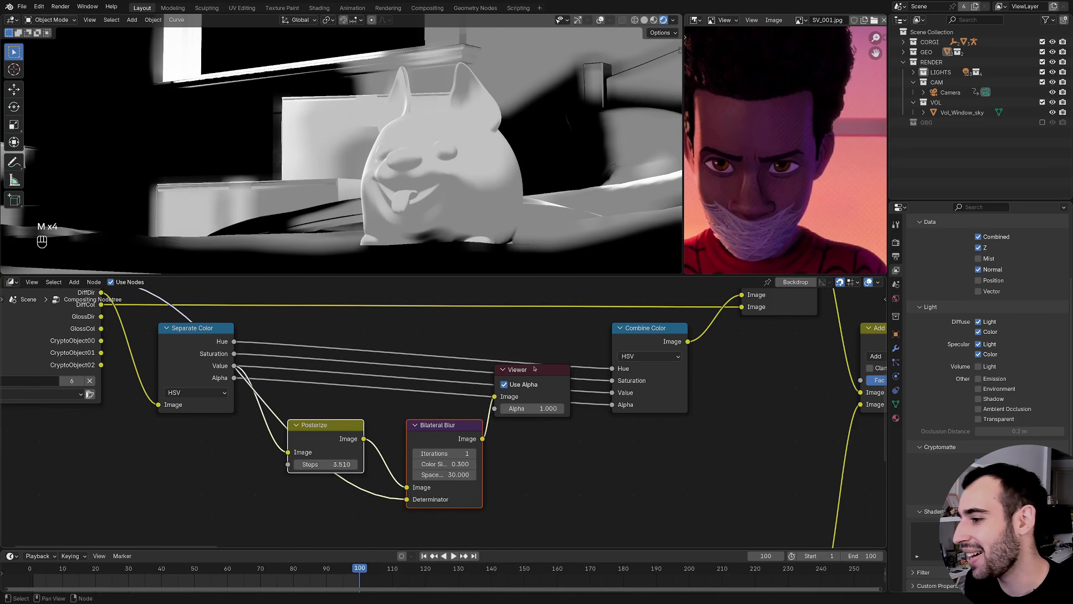
left_click_drag(534, 368, 651, 445)
left_click(419, 437)
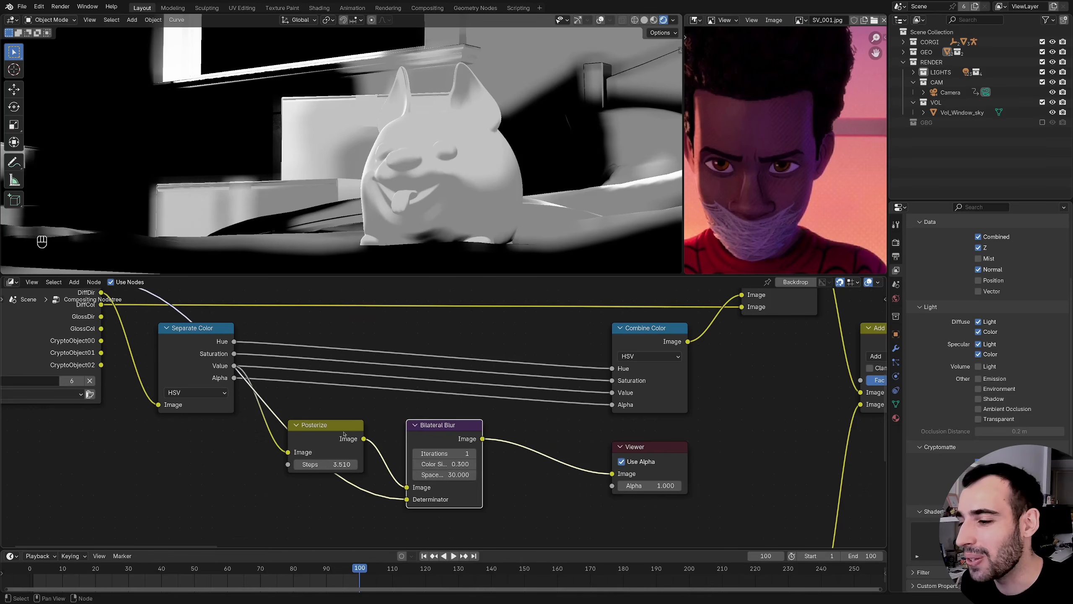
left_click(356, 428, "shift")
key("m")
key("m")
key("m")
key("m")
key("m")
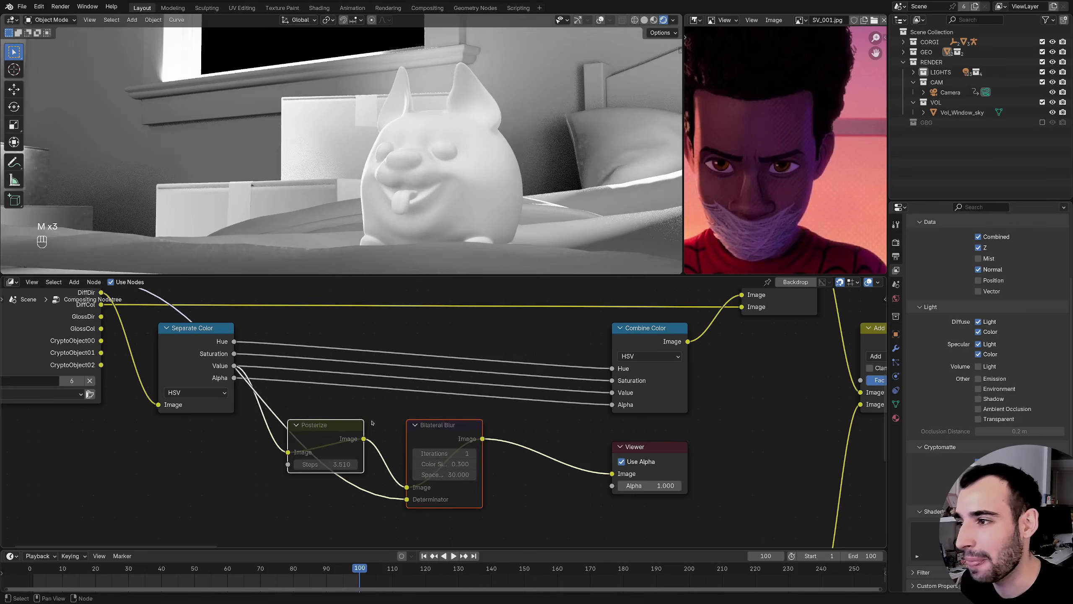
key("m")
- Insert an Add mix node between the Bilateral Blur and the Viewer, and tidy the layout of the chain
left_click_drag(484, 438, 523, 421)
type("add")
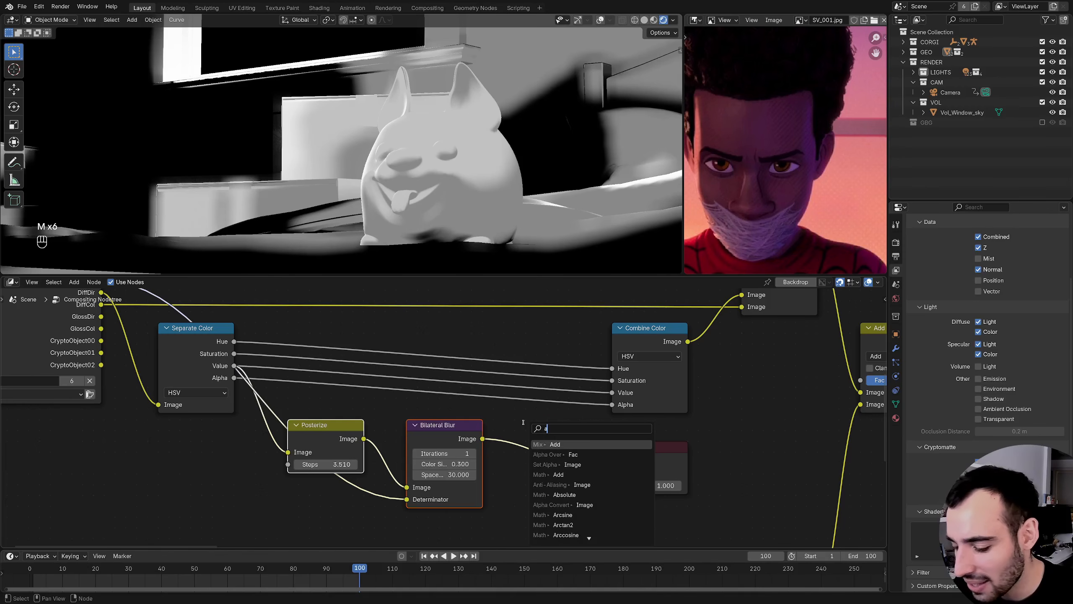
key("Return")
left_click(498, 424)
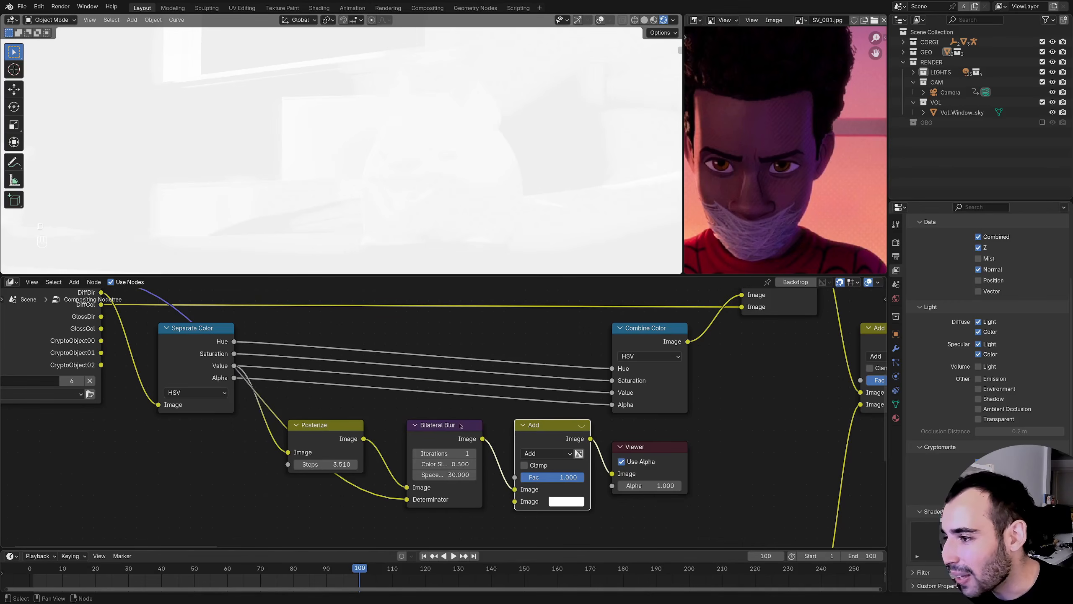
middle_click_drag(376, 421, 442, 407)
left_click_drag(371, 390, 473, 423)
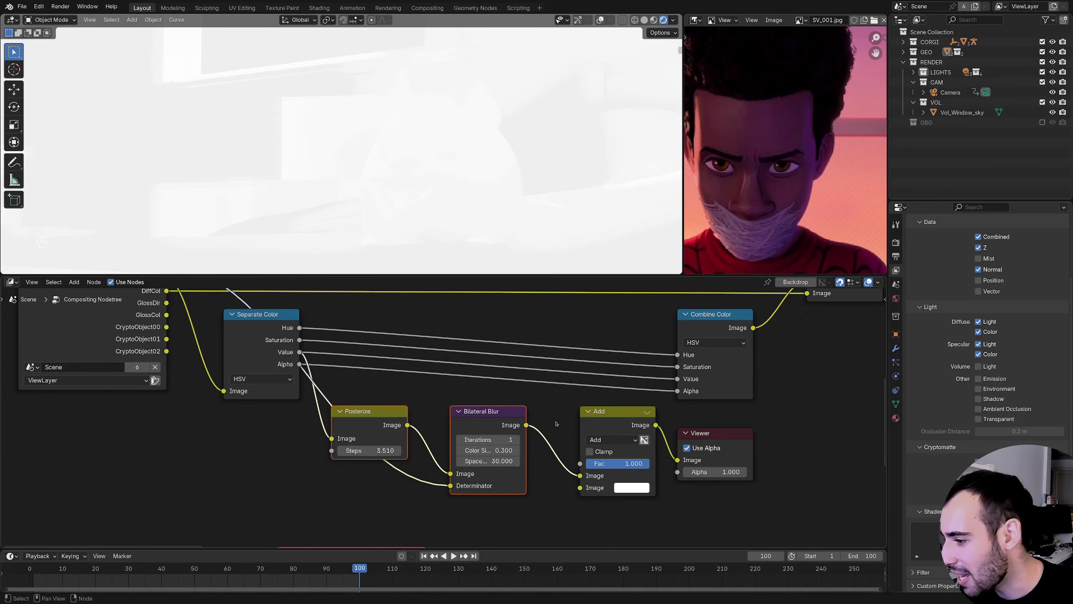
middle_click_drag(558, 425, 474, 425)
left_click_drag(544, 425, 533, 425)
- Darken the Add node's second Image colour to a grey with an HSV Value of 0.142
left_click(534, 488)
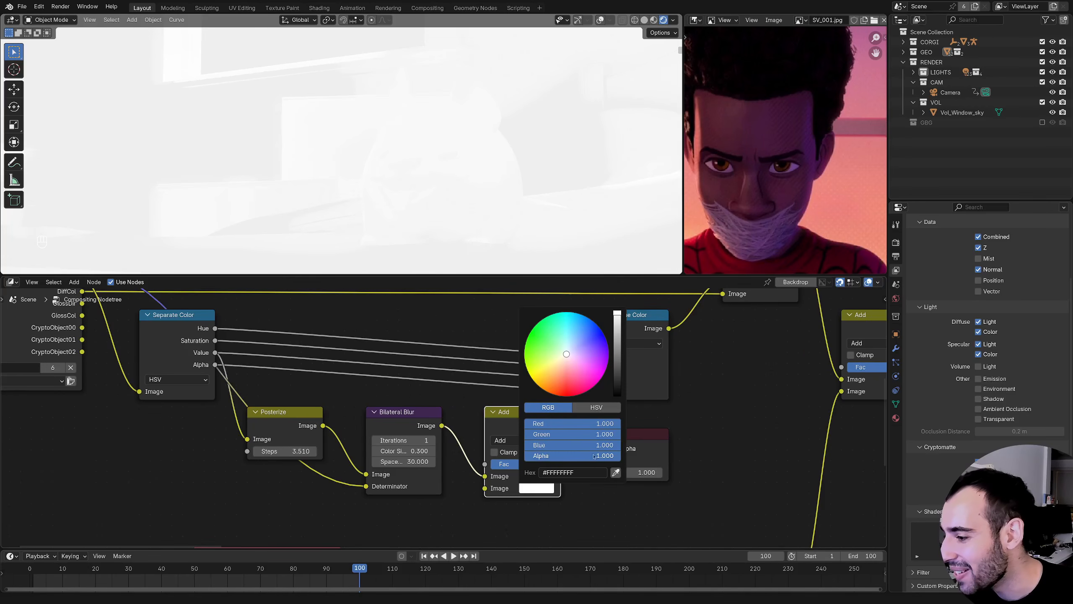
left_click(597, 407)
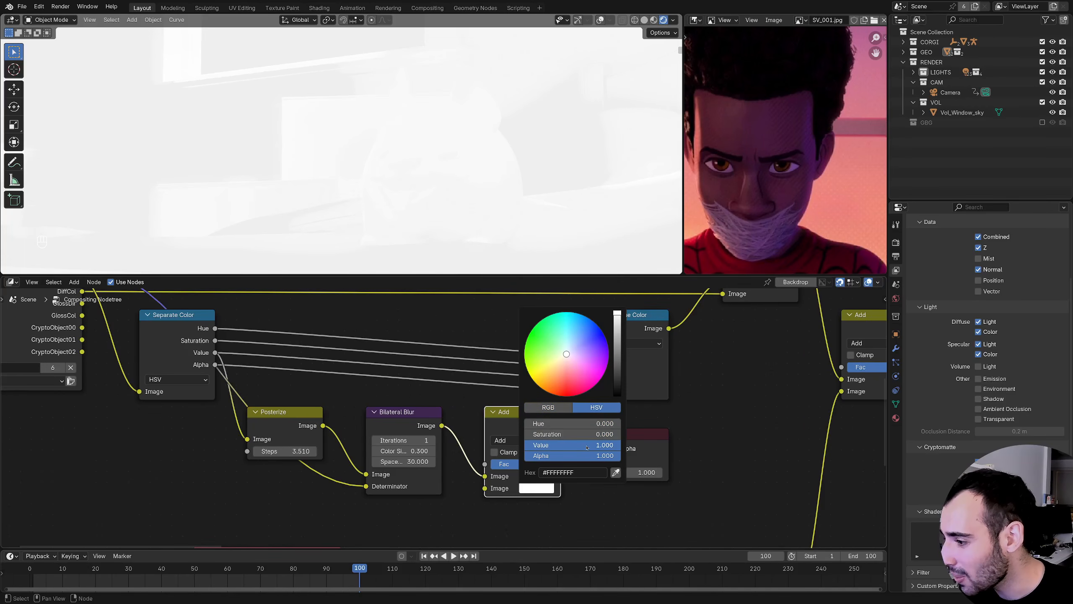
left_click_drag(547, 447, 462, 449)
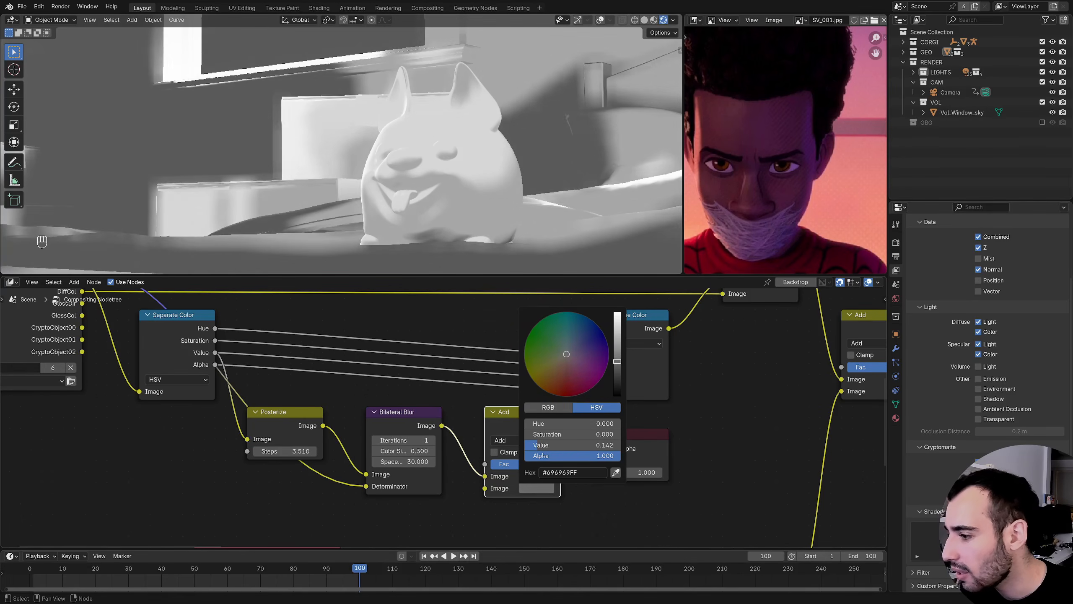
left_click(457, 404)
- Toggle muting of the Posterize, Bilateral Blur and Add nodes together to compare the processed value with the original
left_click(505, 421, "shift")
left_click(406, 423, "shift")
left_click(284, 422, "shift")
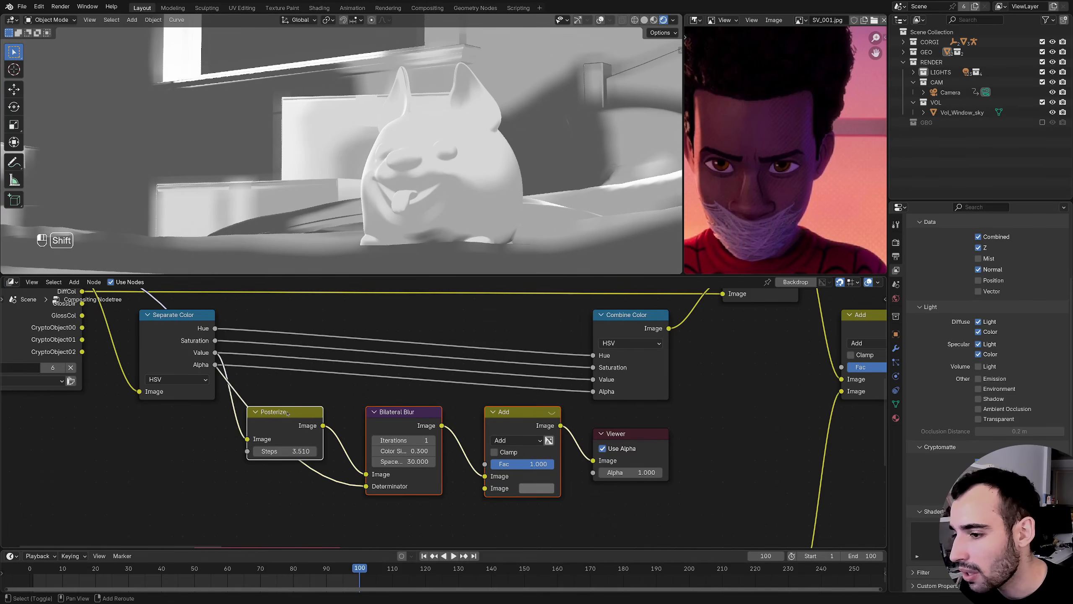
key("m")
key("m")
key("m")
key("m")
key("m")
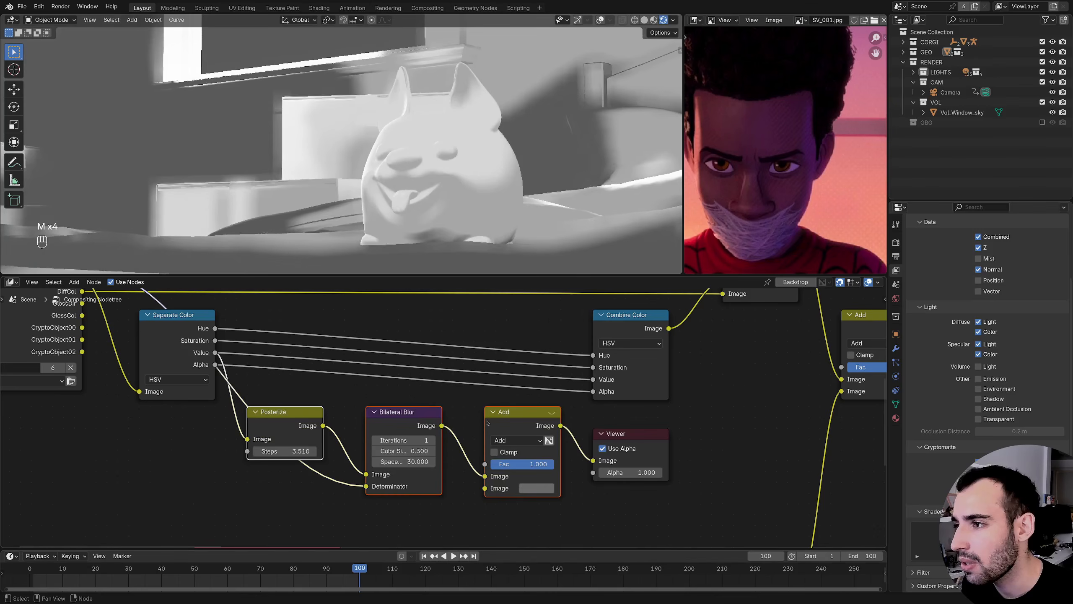
key("m")
- Connect the new Add node's output to Combine Color's Value input and preview the diffuse Multiply node's result
middle_click_drag(502, 425, 446, 472)
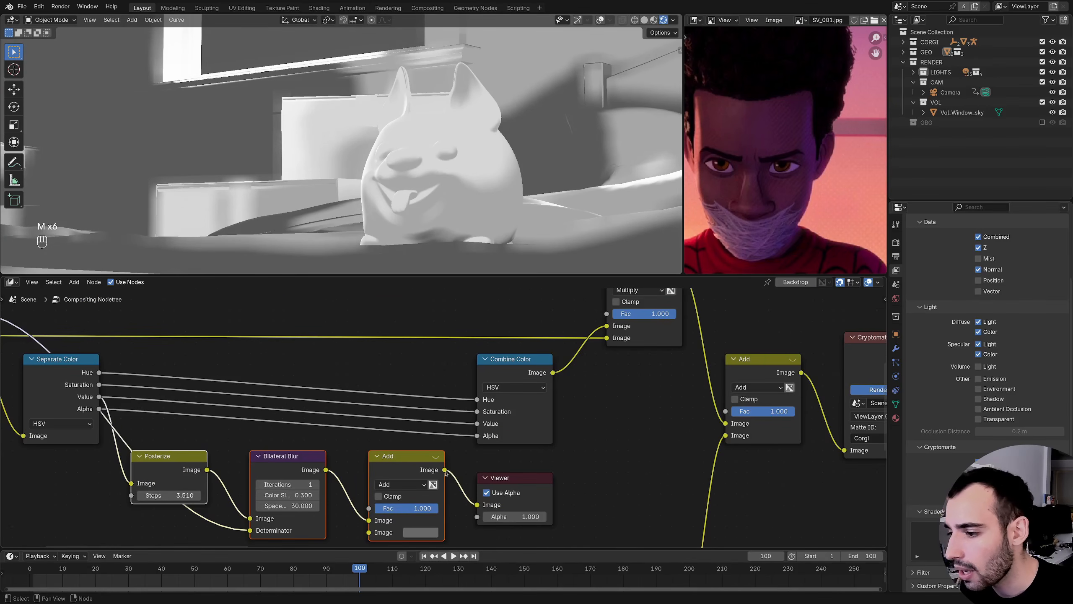
left_click_drag(478, 429, 477, 426)
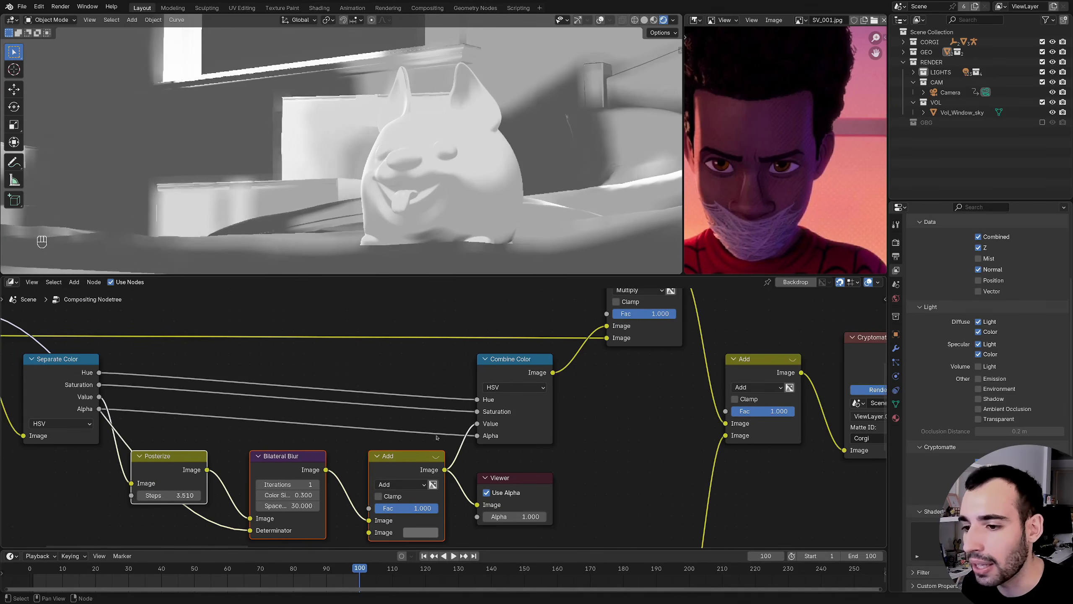
mouse_move(313, 451)
middle_mouse_down()
mouse_move(314, 468)
mouse_move(323, 457)
middle_mouse_up()
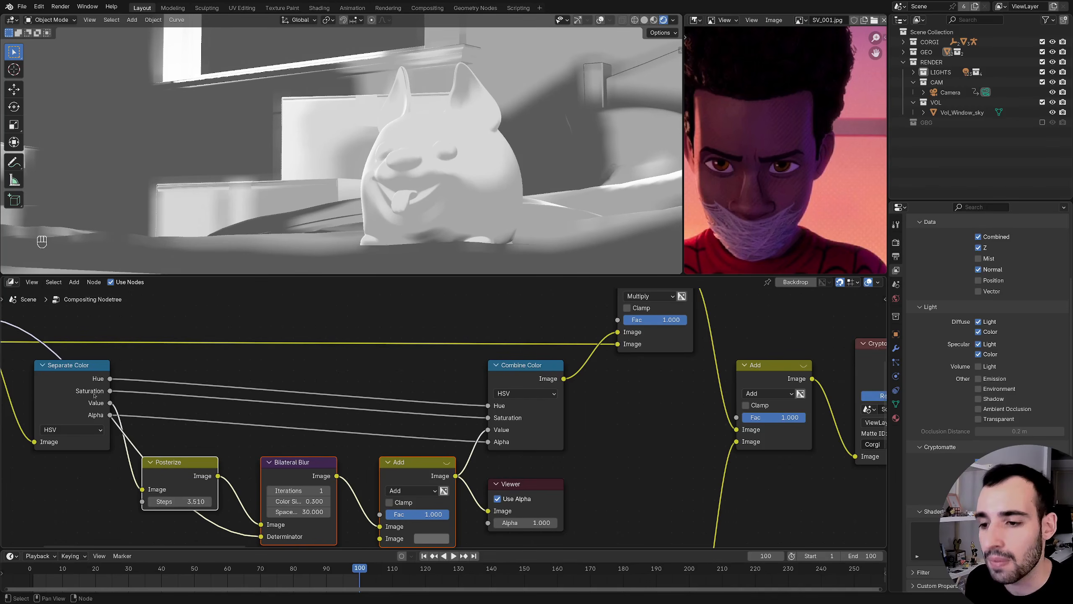
middle_click_drag(634, 351, 479, 406)
left_click(509, 333, "ctrl+shift")
middle_click_drag(423, 385, 469, 374)
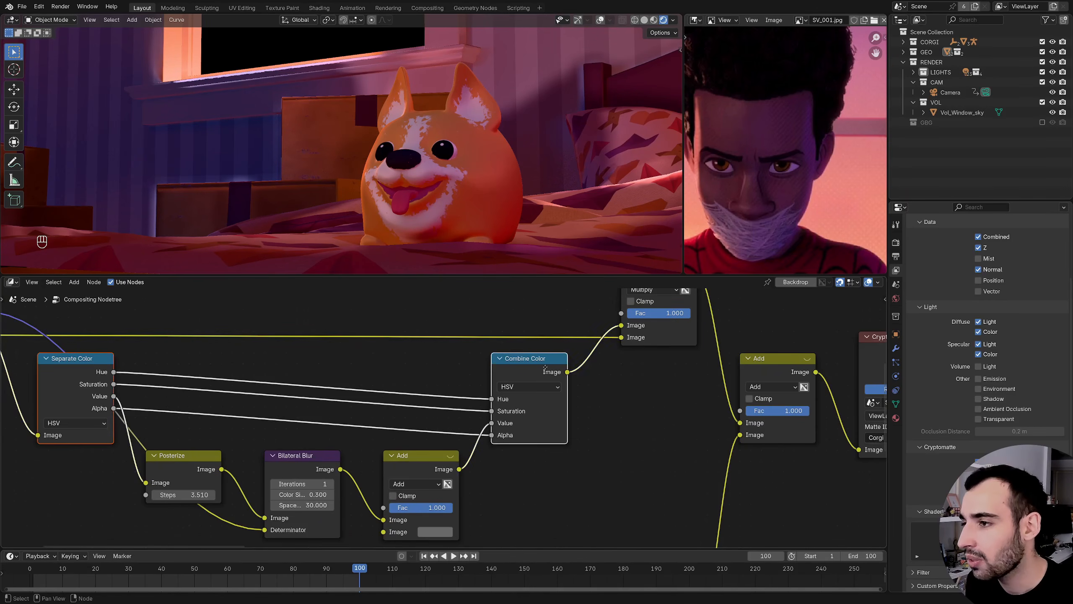
- Toggle muting of the Combine Color node to compare the diffuse image with and without the stylized shading
middle_click_drag(591, 316, 416, 378)
key("m")
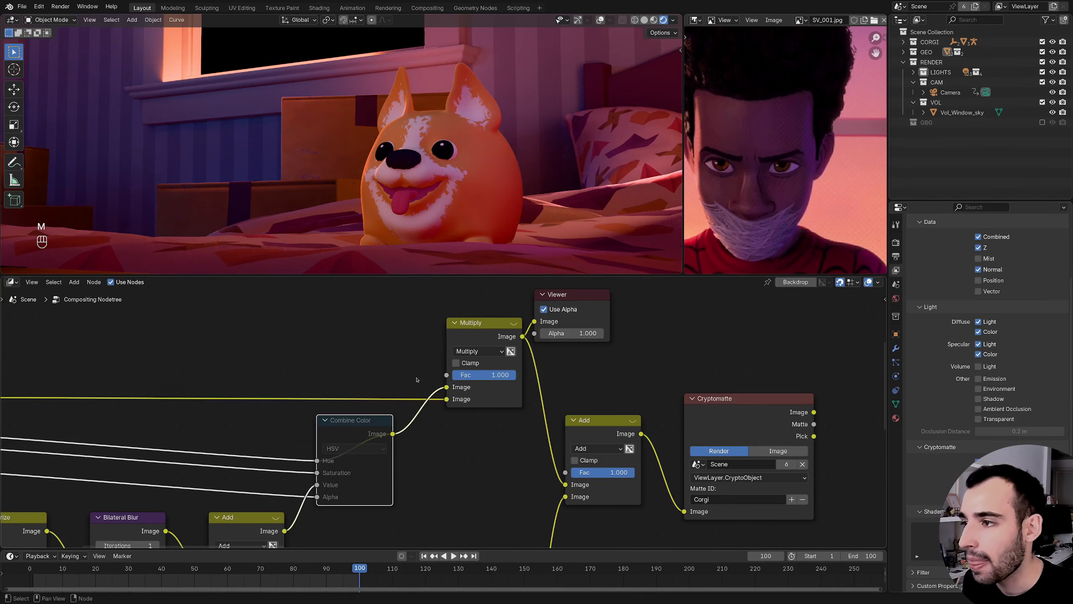
key("m")
key("m")
key("m")
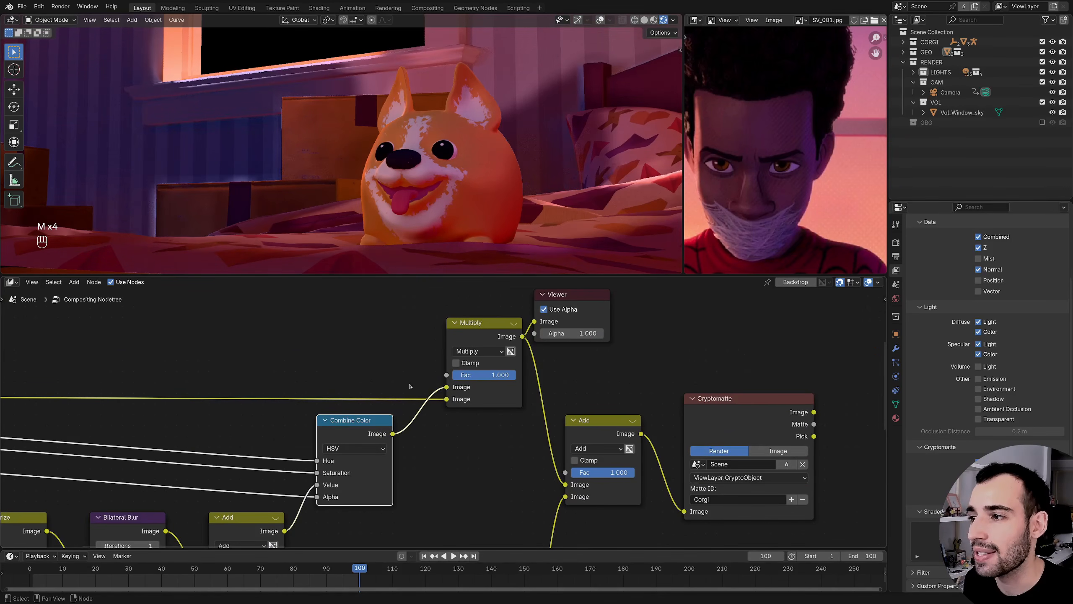
- Inspect the lower Render Layers node's GlossCol and GlossDir passes and the result of their Multiply node
scroll(406, 396, "down", 5)
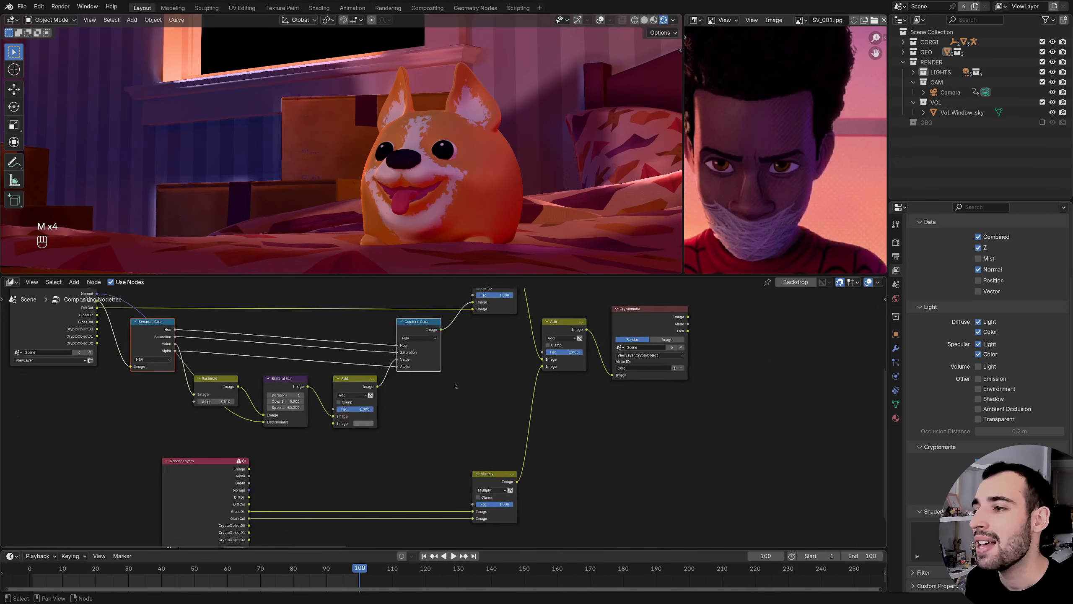
scroll(287, 469, "up", 4)
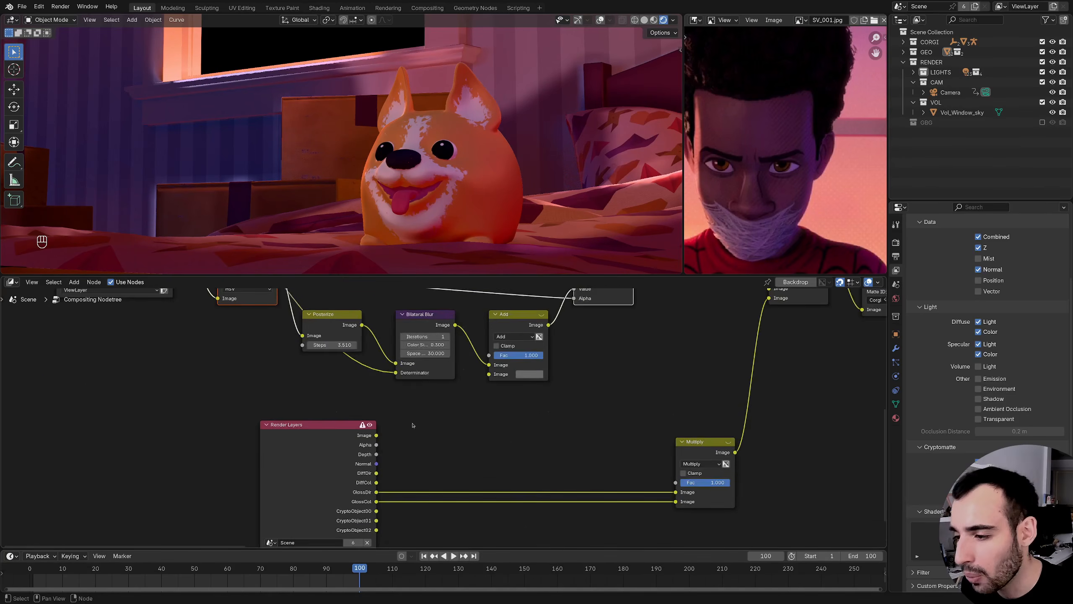
scroll(336, 448, "up", 2)
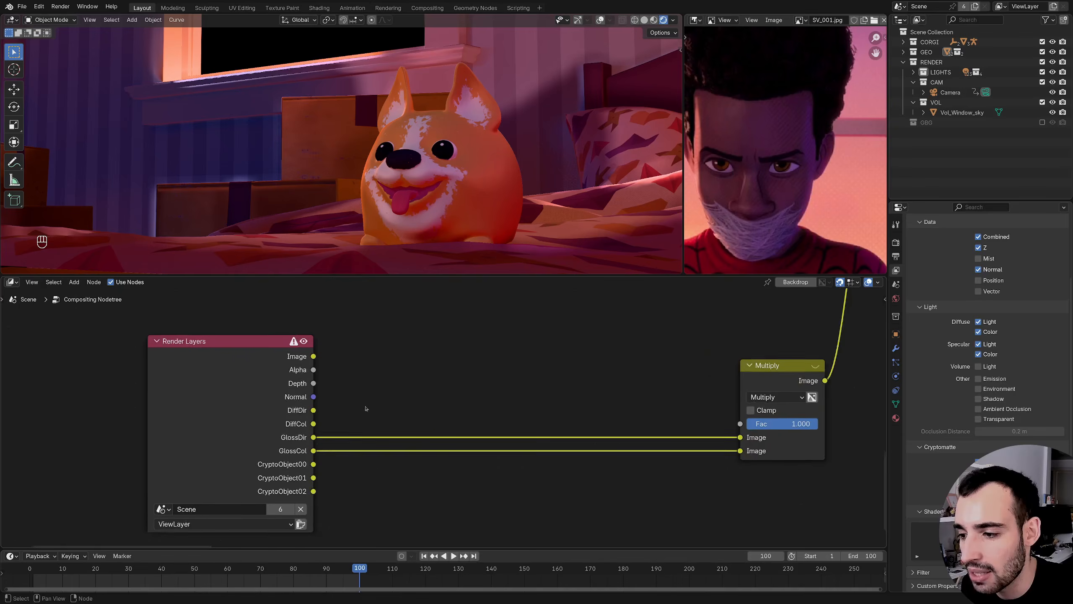
left_click(326, 439, "ctrl+shift")
left_click(325, 439, "ctrl+shift")
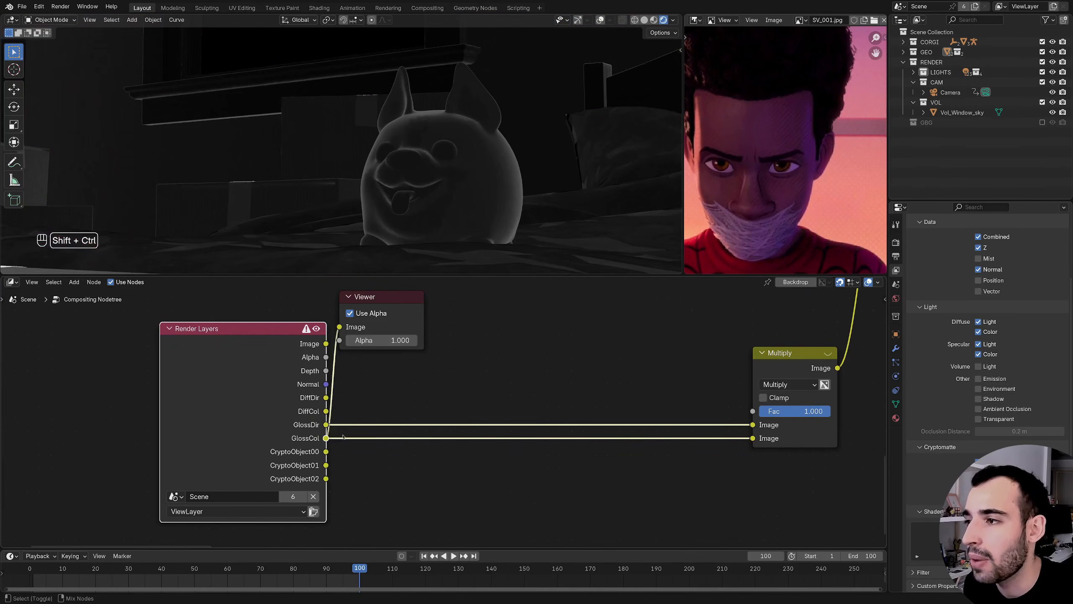
middle_click_drag(460, 392, 199, 415)
scroll(415, 404, "down", 2)
middle_click_drag(414, 403, 485, 425)
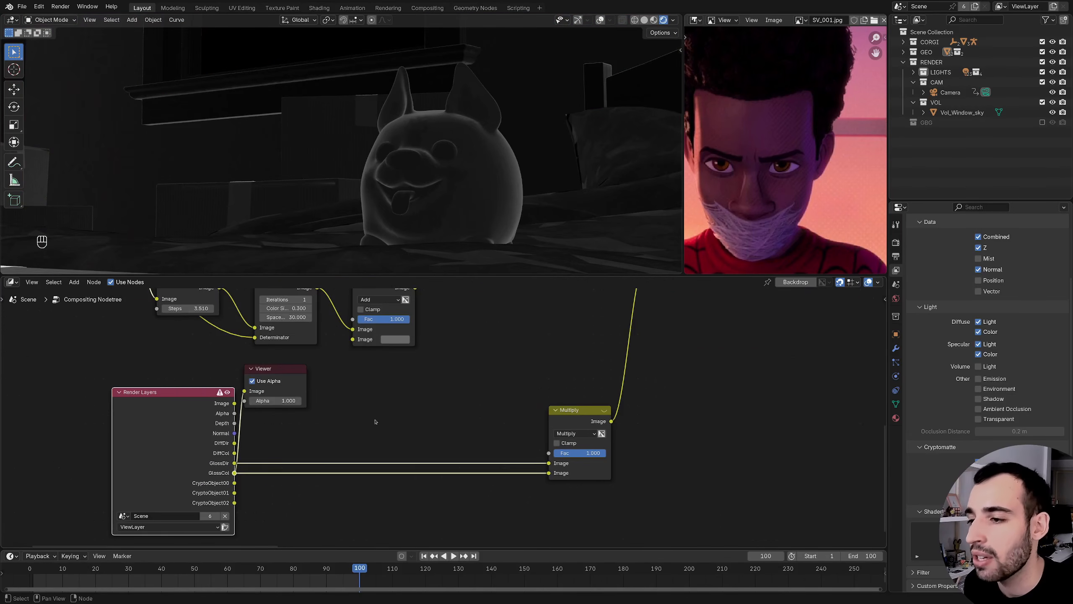
left_click_drag(279, 382, 522, 525)
left_click(565, 420, "ctrl+shift")
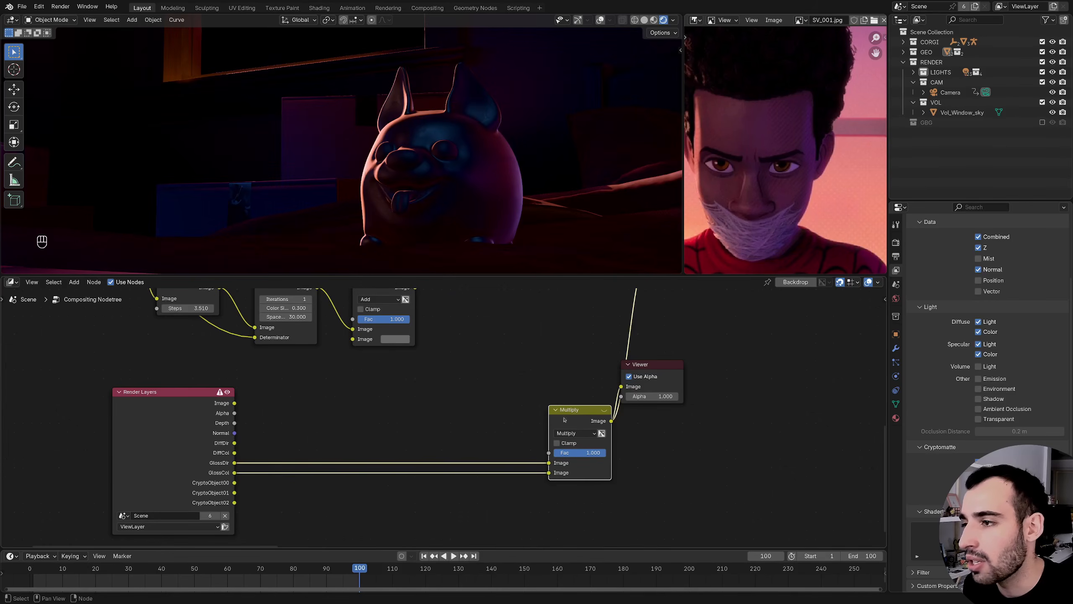
left_click(228, 464, "ctrl+shift")
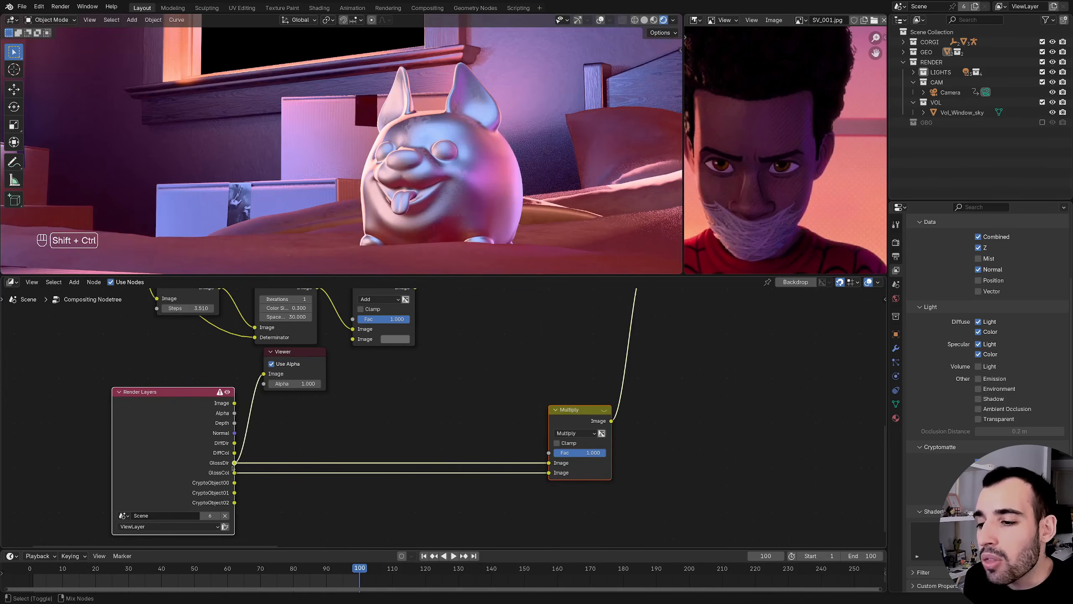
left_click(230, 473, "ctrl+shift")
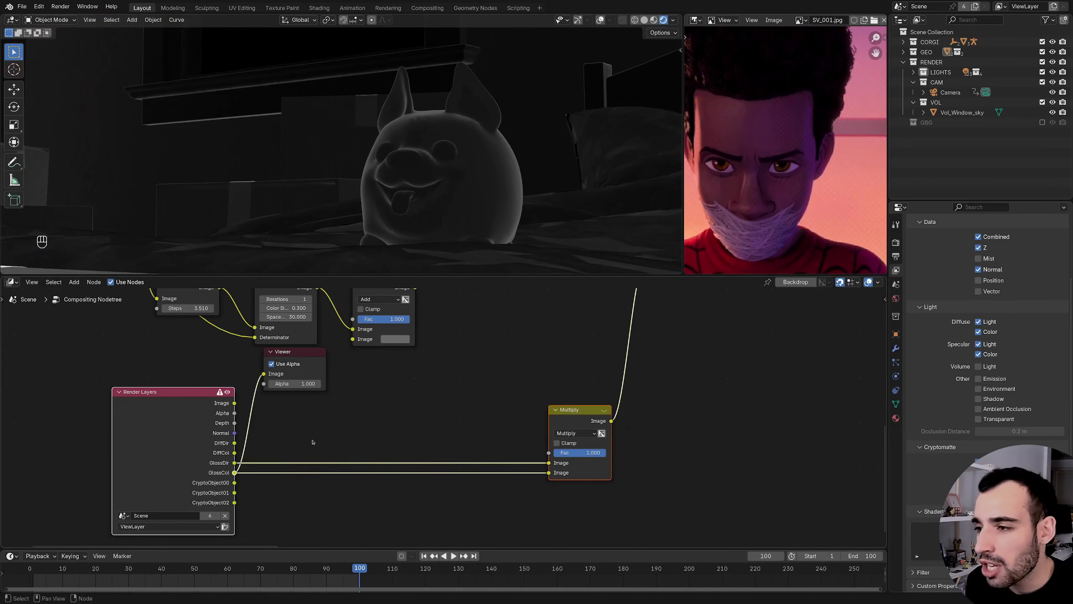
- Preview the glossy Multiply node and shift it with its Render Layers node away from the Viewer to make room
left_click(559, 407, "ctrl+shift")
left_click_drag(611, 516, 121, 416)
key("g")
left_click(339, 442)
- Insert a Kuwahara node after the glossy Multiply node
middle_click_drag(395, 437, 435, 408, "ctrl")
left_click_drag(396, 437, 446, 466)
type("kuaha")
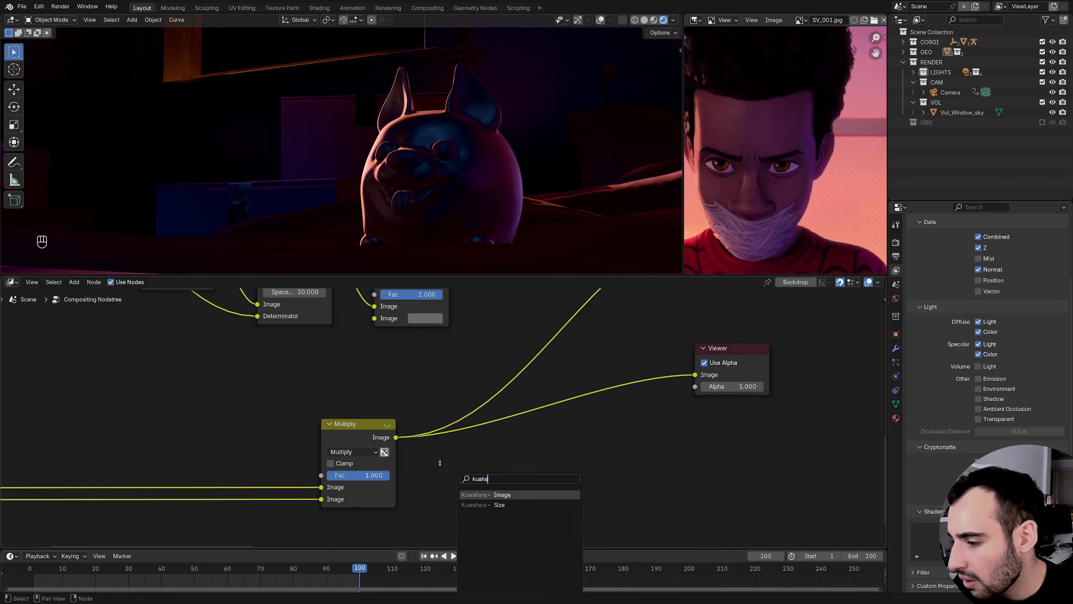
key("Return")
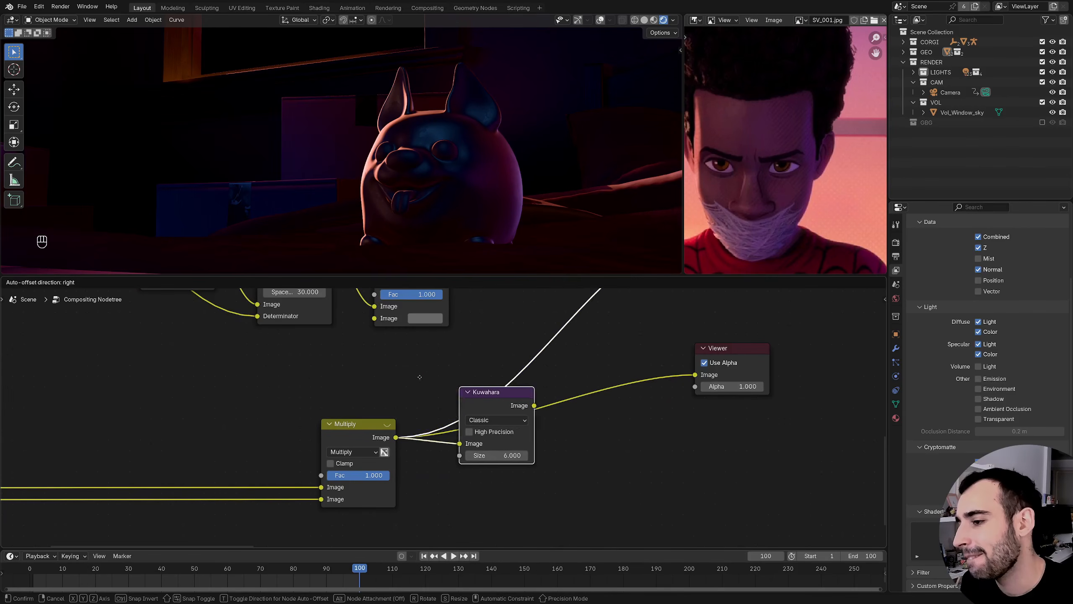
left_click(421, 376)
- Preview the Kuwahara output, move the Viewer clear of it, and set the Kuwahara Size to 7.1
left_click(500, 394, "ctrl+shift")
middle_click_drag(524, 397, 440, 428)
left_click_drag(494, 372, 599, 447)
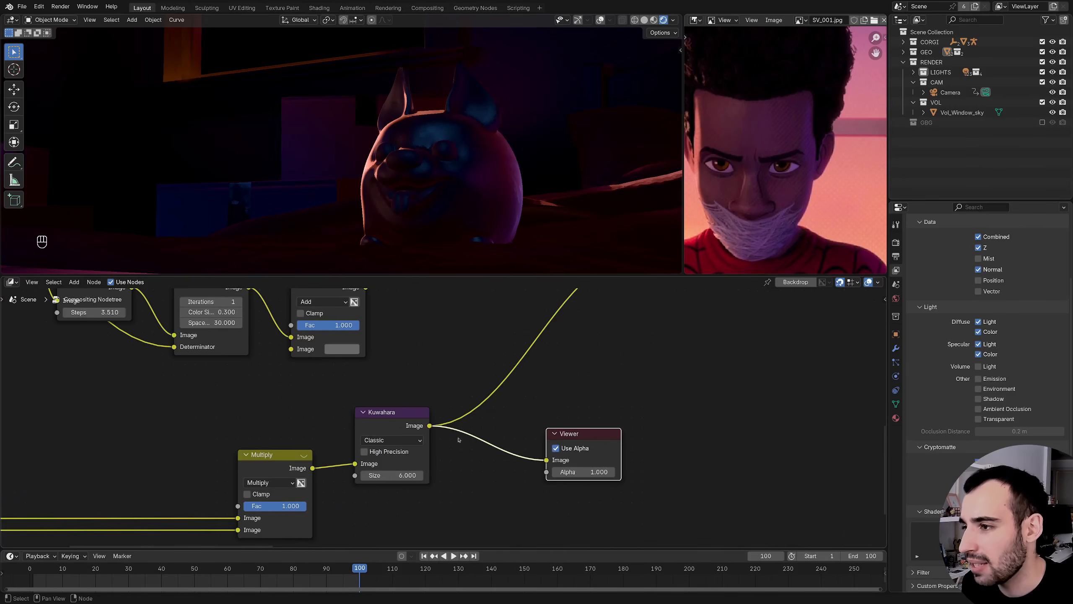
left_click_drag(390, 474, 394, 474)
scroll(443, 417, "down", 1)
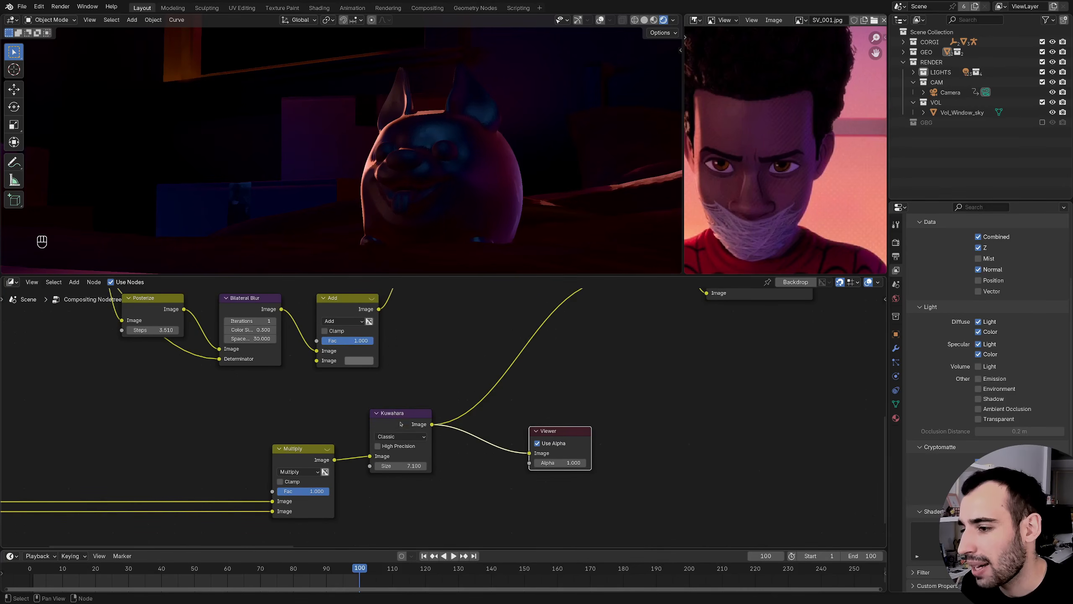
- Toggle muting of the Kuwahara node repeatedly to compare the corgi's glossy highlights with and without the filter
left_click(399, 429)
key("m")
key("m")
key("m")
key("m")
key("m")
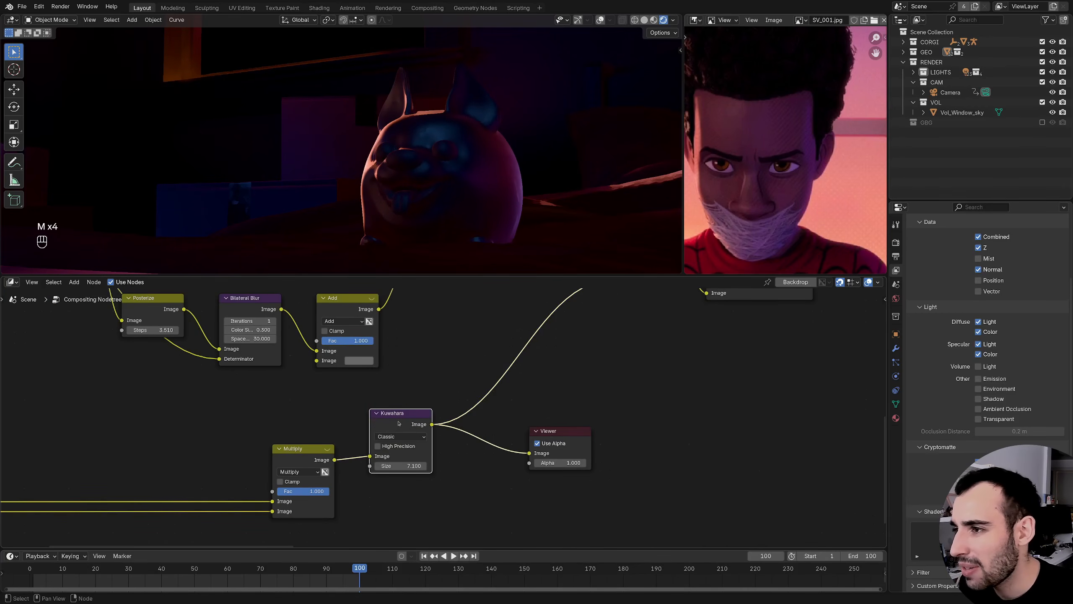
key("m")
key("m")
key("m")
key("m")
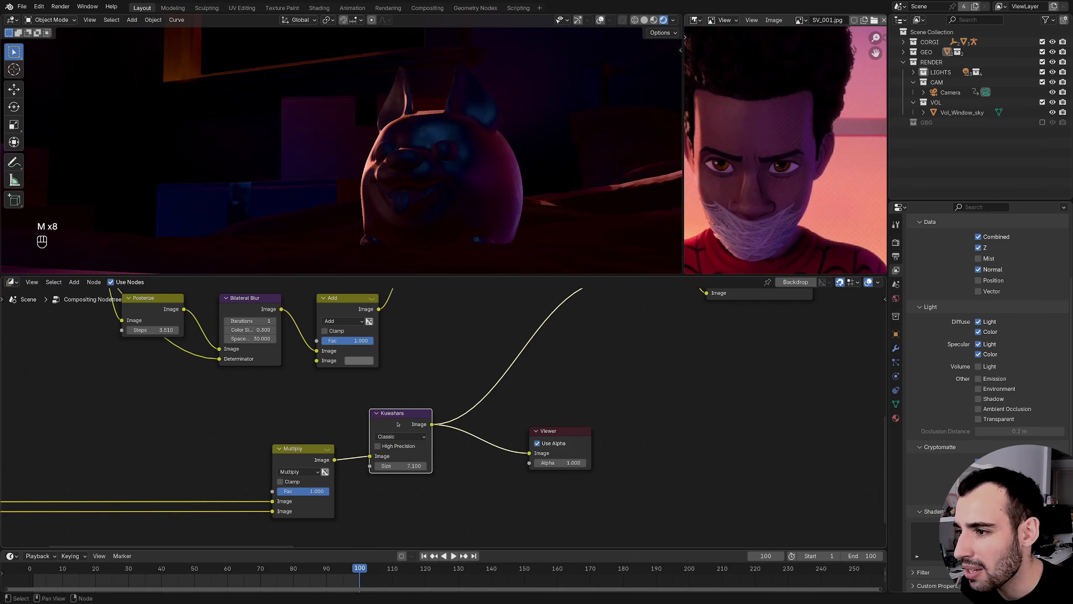
key("m")
key("m")
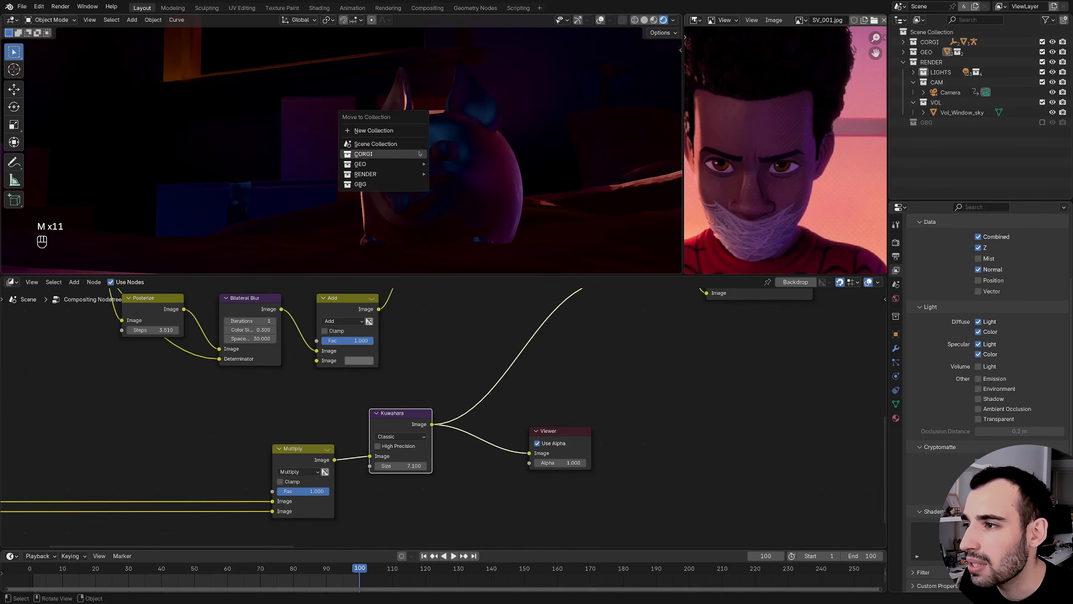
key("m")
key("m")
key("m")
key("m")
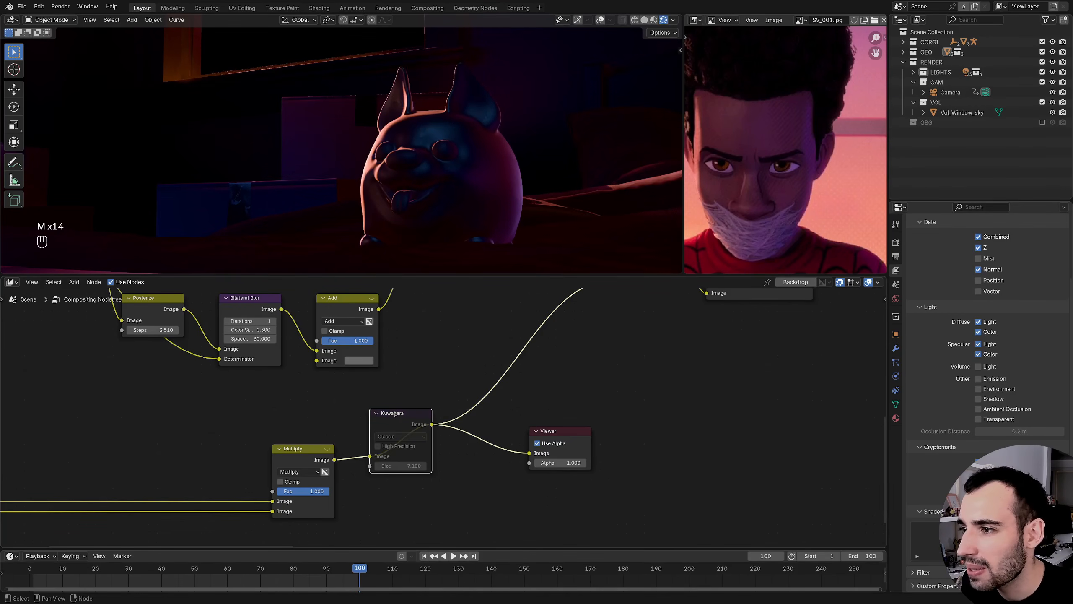
- Insert an Exposure node on the glossy branch between the Kuwahara node and the final Add node
left_click_drag(447, 414, 464, 382)
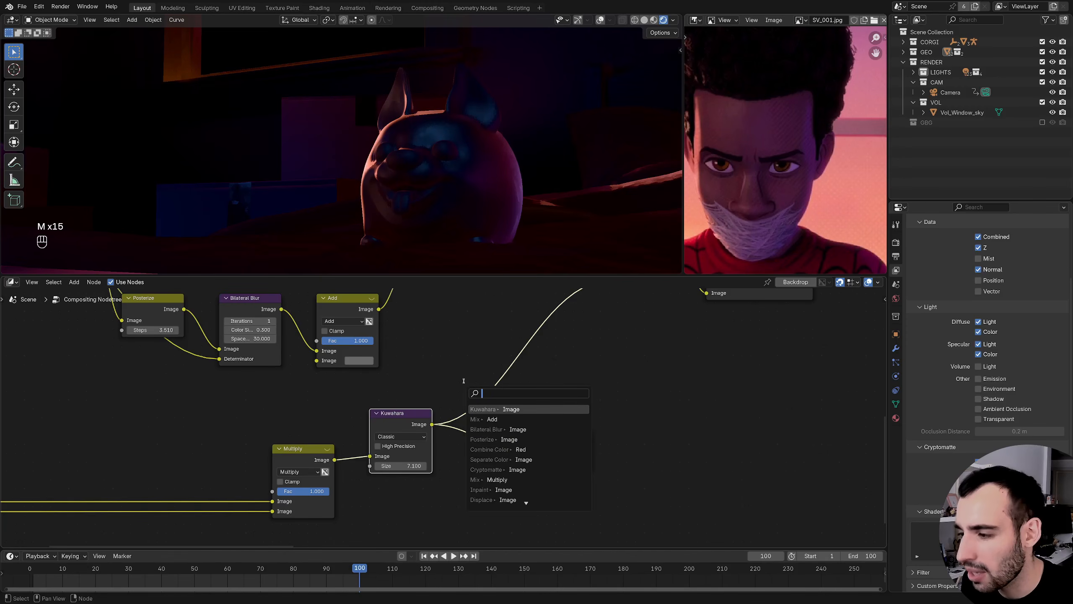
type("expo")
key("Return")
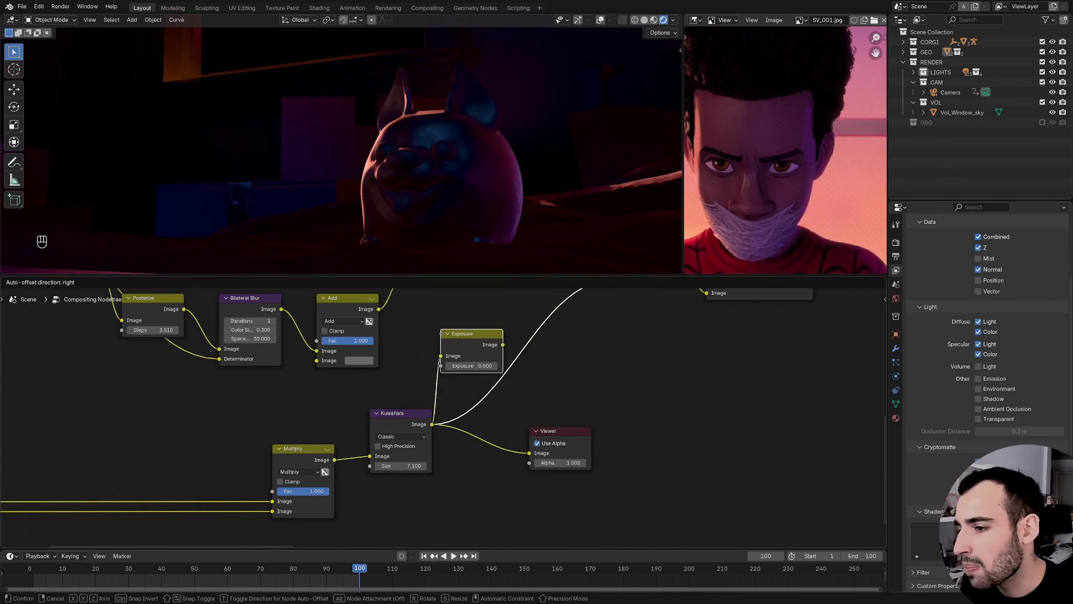
left_click(464, 382)
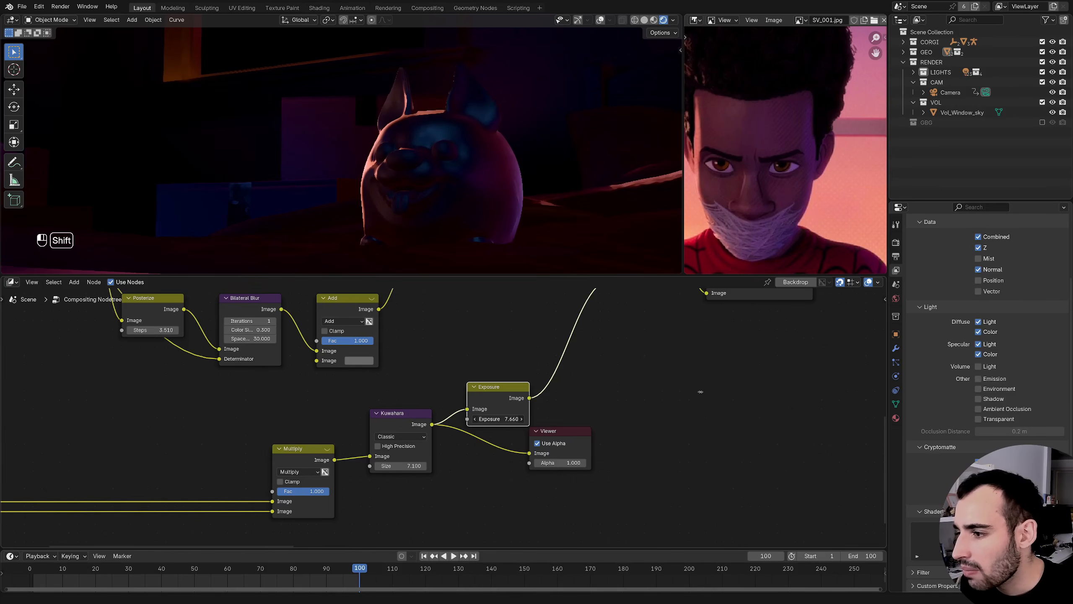
- Preview the Exposure output, raise its Exposure slightly above zero, and move the Viewer clear of it
left_click_drag(582, 398, 583, 398, "shift")
left_click(511, 407, "ctrl+shift")
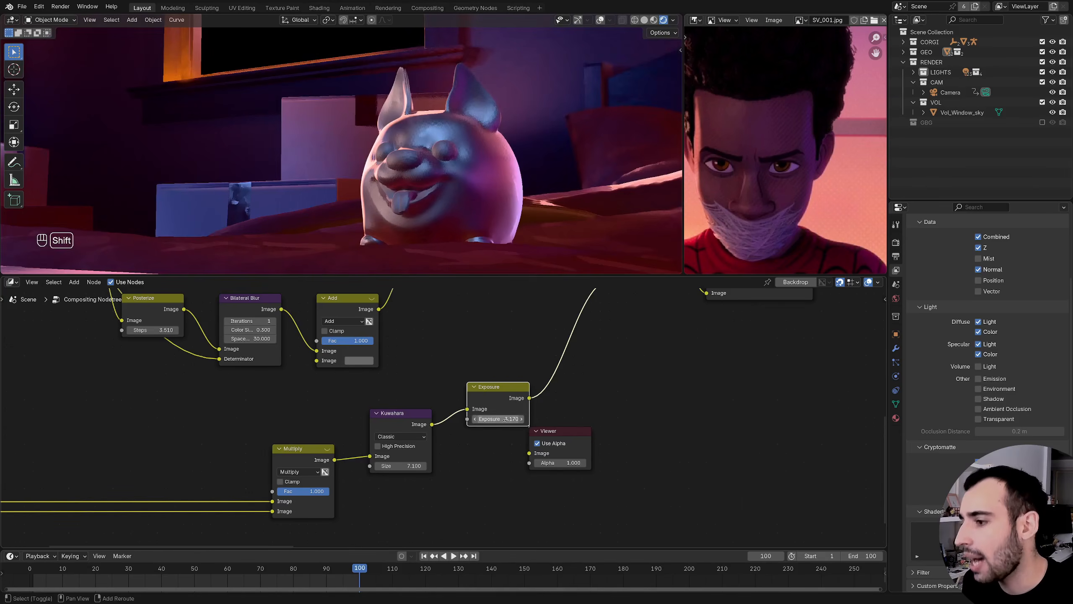
left_click_drag(509, 418, 390, 418, "shift")
middle_click_drag(565, 380, 483, 423)
scroll(483, 424, "down", 2)
left_click_drag(426, 434, 428, 461)
- Toggle muting of the Kuwahara node to compare the exposure-boosted glossy pass with and without the filter
left_click(370, 454, "shift")
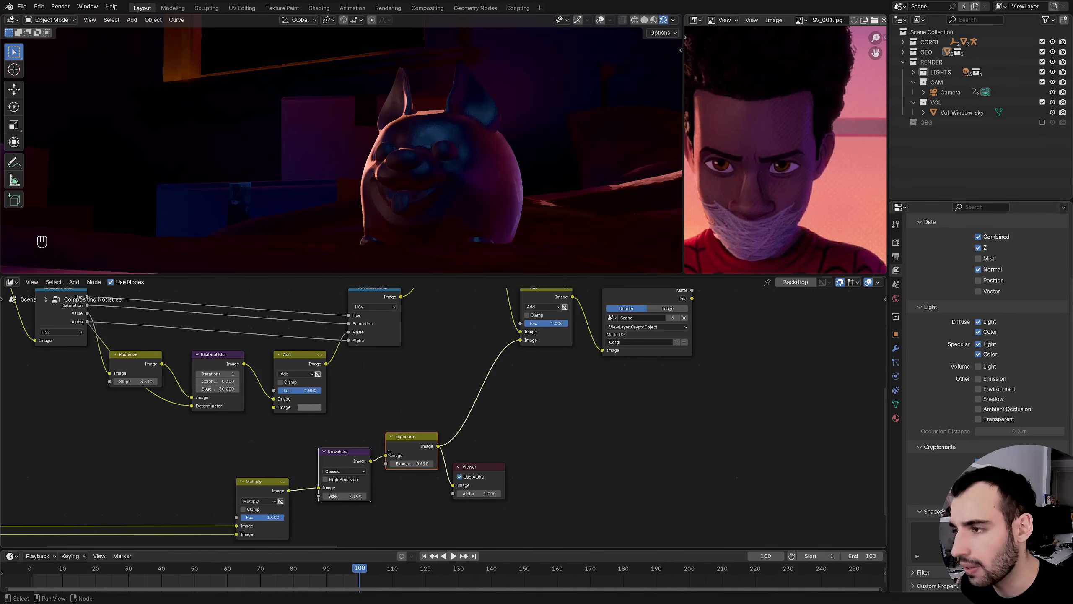
key("m")
key("m")
key("m")
key("m")
- Compare the combined Add result with the original Render Layers image, and view the corgi isolated by the Cryptomatte node
middle_click_drag(397, 447, 331, 535)
left_click(480, 402, "ctrl+shift")
middle_click_drag(480, 402, 528, 399)
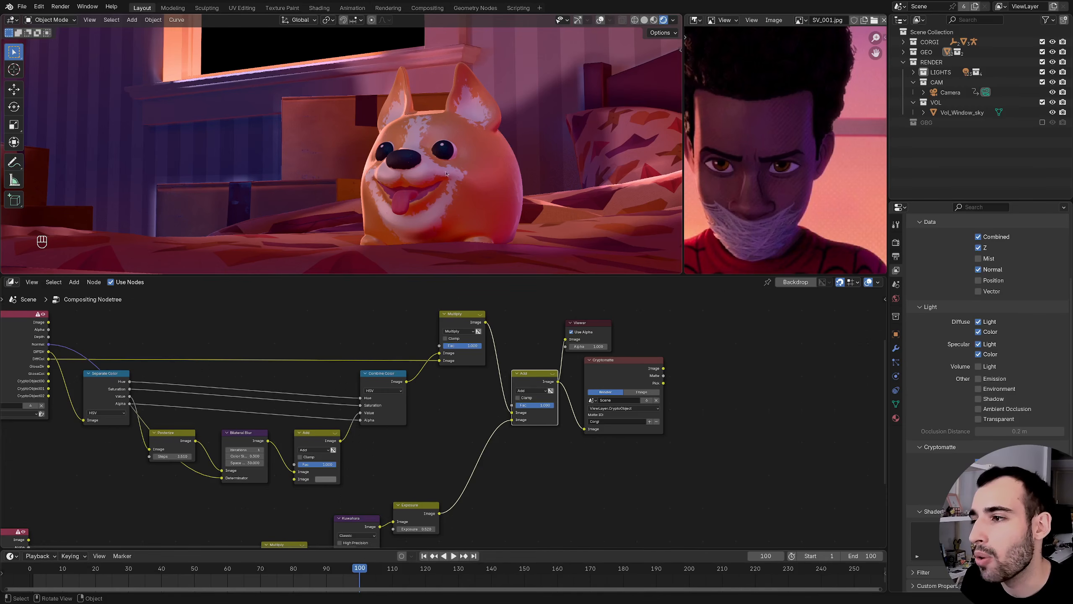
middle_click_drag(367, 364, 553, 383)
left_click(196, 360, "ctrl+shift")
middle_click_drag(401, 339, 216, 314)
left_click(552, 374, "ctrl+shift")
middle_click_drag(551, 374, 413, 350)
left_click(516, 338, "ctrl+shift")
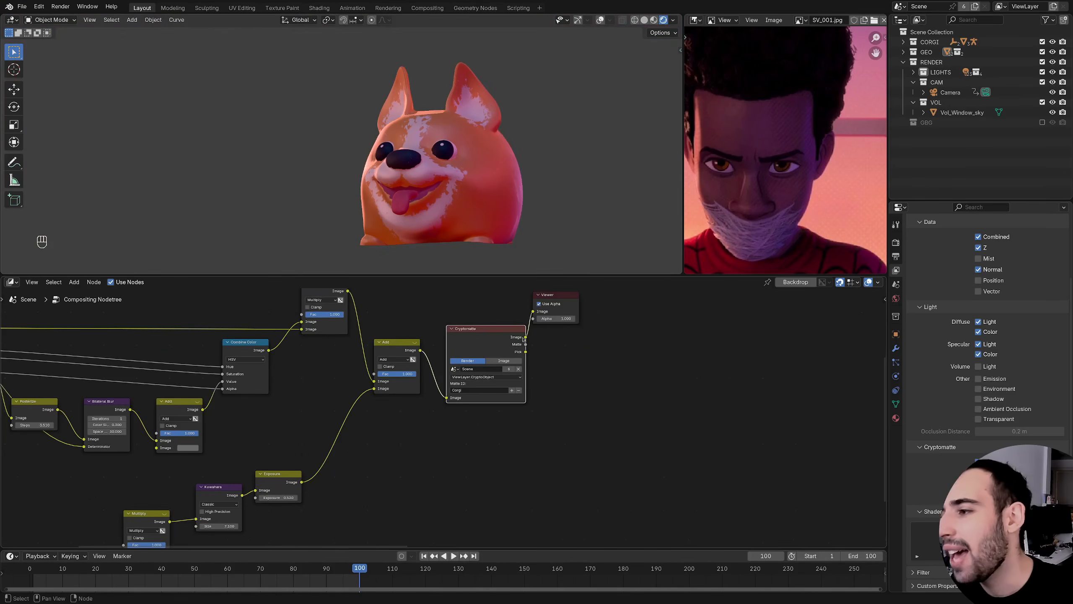
- Group all the corgi's compositing nodes in a frame labelled CHAR and shift the frame slightly
scroll(524, 338, "down", 3)
middle_click_drag(116, 460, 239, 424)
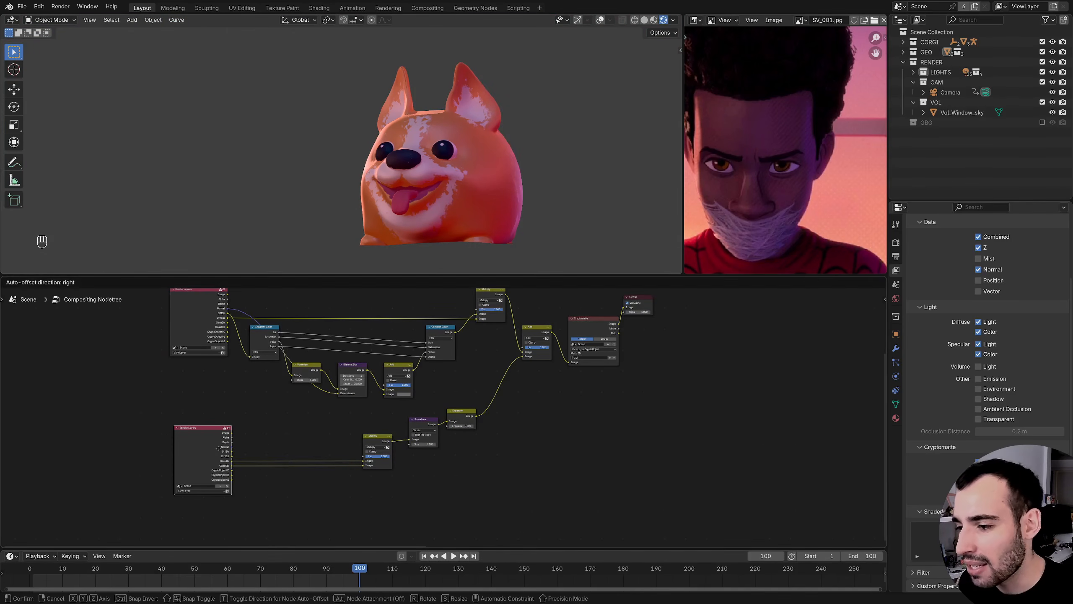
mouse_move(313, 408)
middle_mouse_down()
mouse_move(297, 425)
mouse_move(129, 425)
mouse_move(157, 441)
mouse_move(220, 381)
mouse_move(257, 410)
mouse_move(297, 408)
middle_mouse_up()
left_click_drag(161, 323, 671, 523)
key("shift+p")
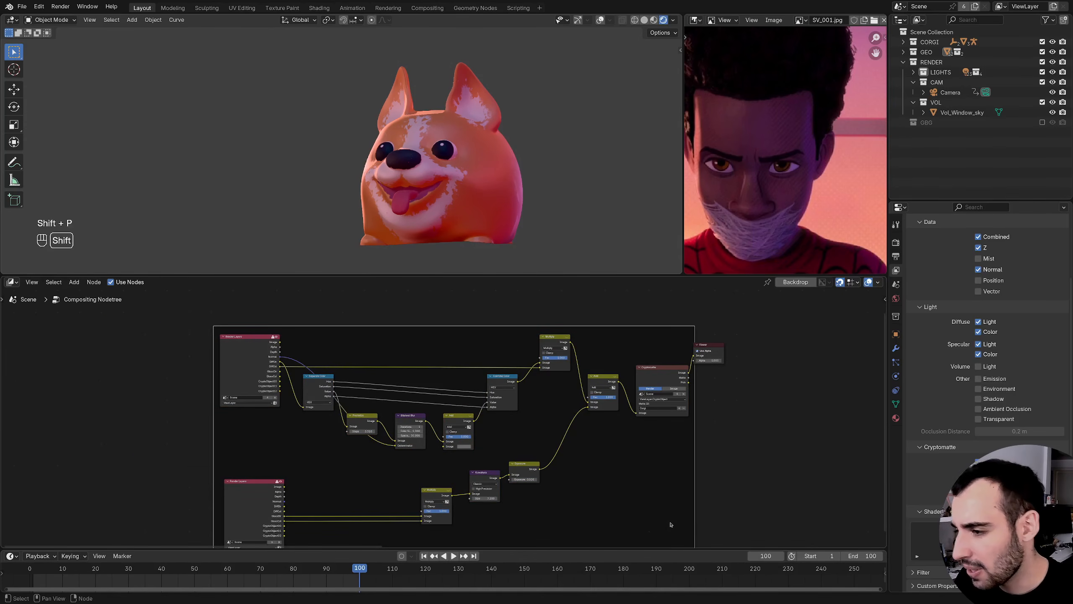
key("F2")
type("CHA")
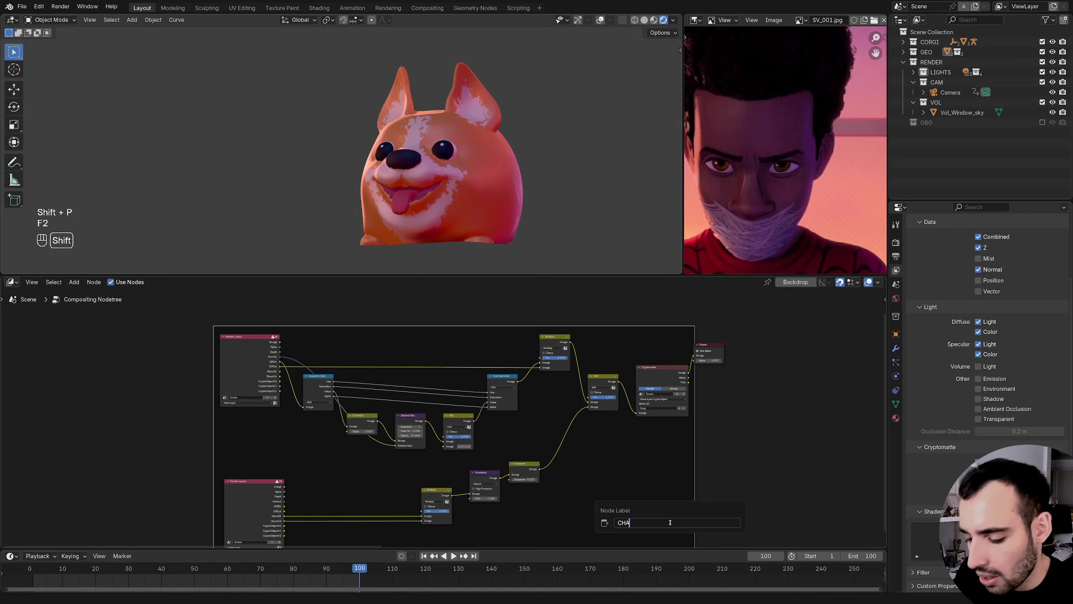
type("R")
key("Return")
left_click_drag(469, 330, 457, 307)
- Duplicate the Render Layers node below the CHAR frame, preview its image, and move the Viewer away to make room
middle_click_drag(595, 402, 530, 388, "ctrl")
middle_click_drag(531, 388, 584, 341, "ctrl")
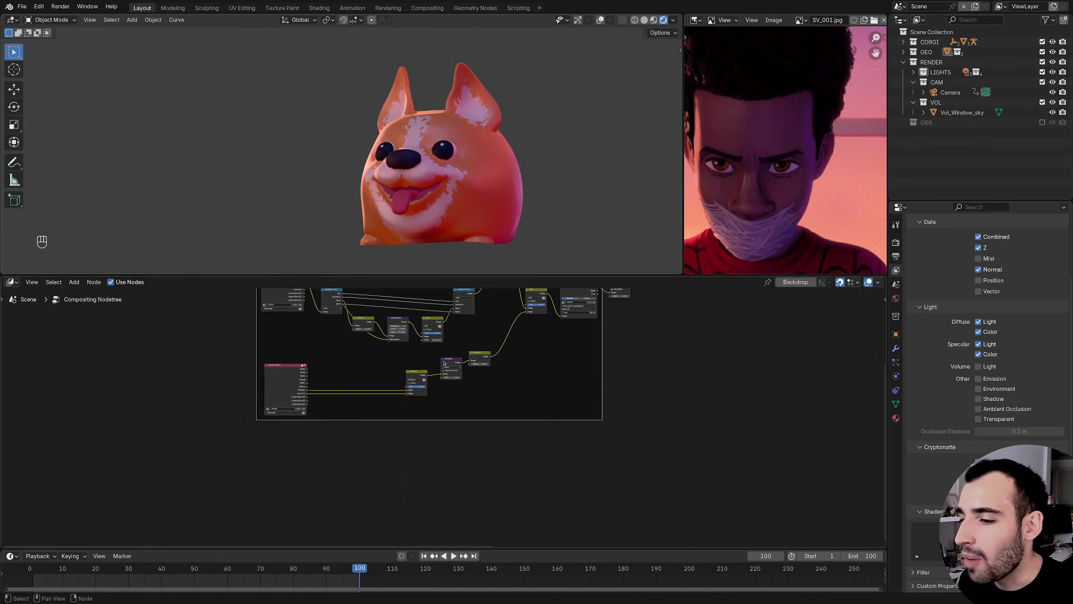
left_click(287, 385)
key("ctrl+c")
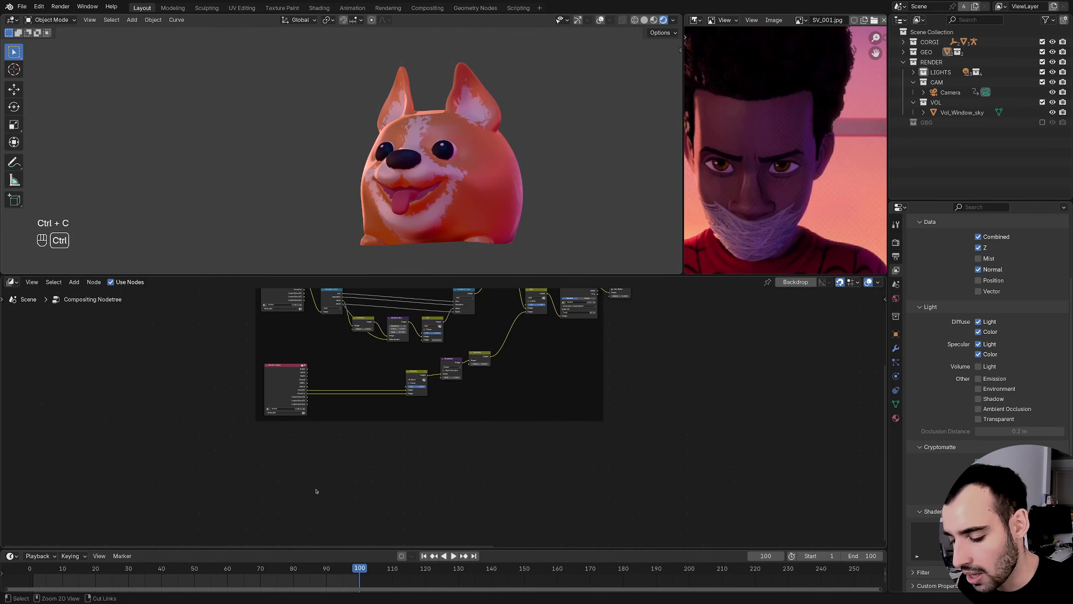
key("ctrl+v")
scroll(279, 440, "up", 2)
left_click(246, 474)
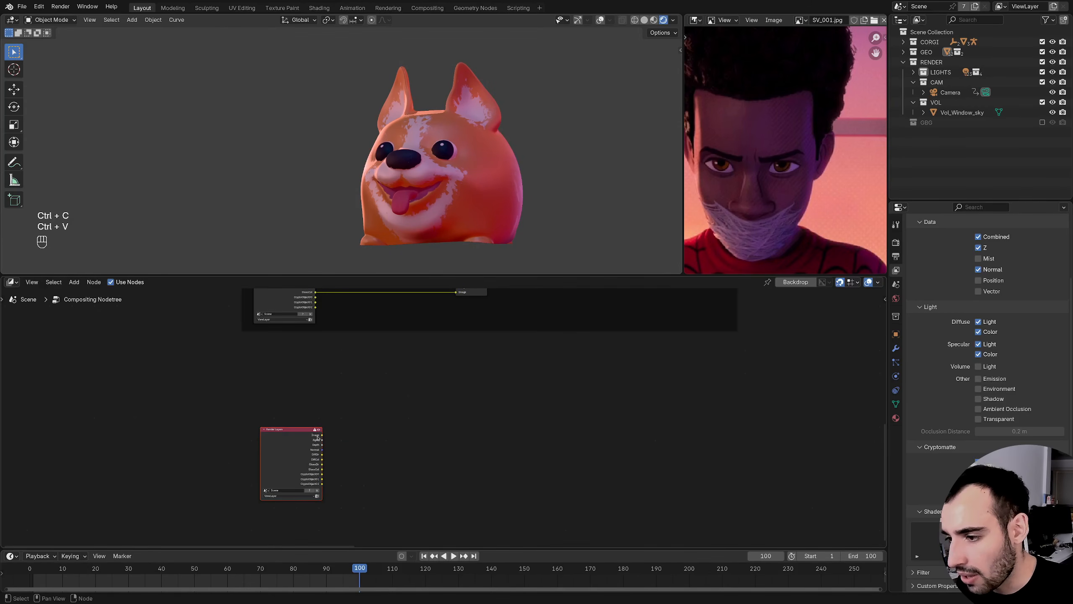
middle_click_drag(248, 472, 368, 401, "ctrl")
left_click(278, 419, "ctrl+shift")
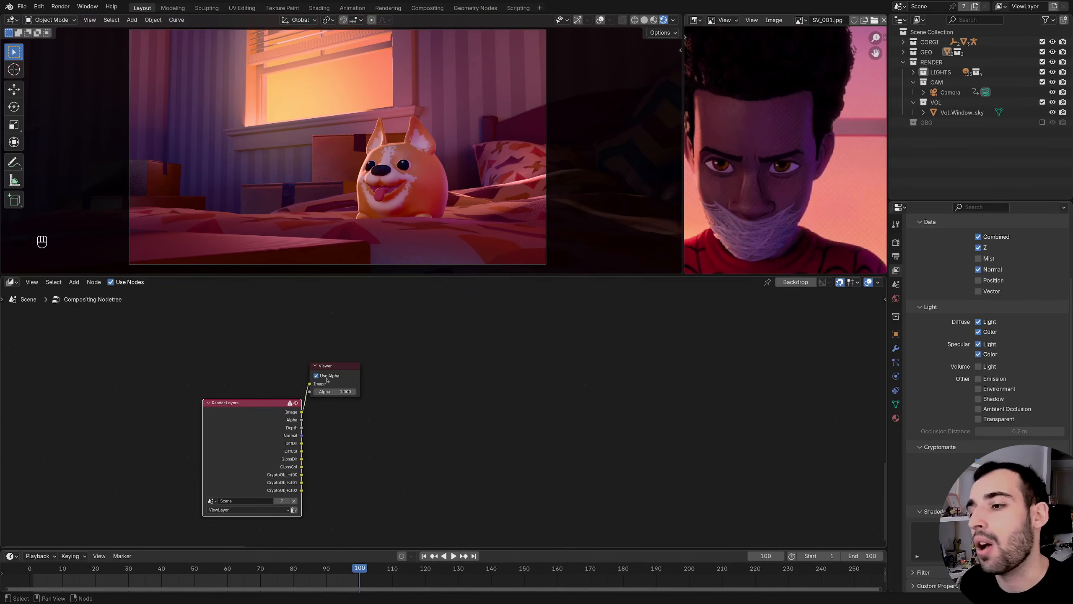
left_click_drag(327, 380, 588, 388)
- Add a Cryptomatte node fed by the duplicated Render Layers node's Image output
left_click_drag(302, 412, 389, 462)
type("crypto")
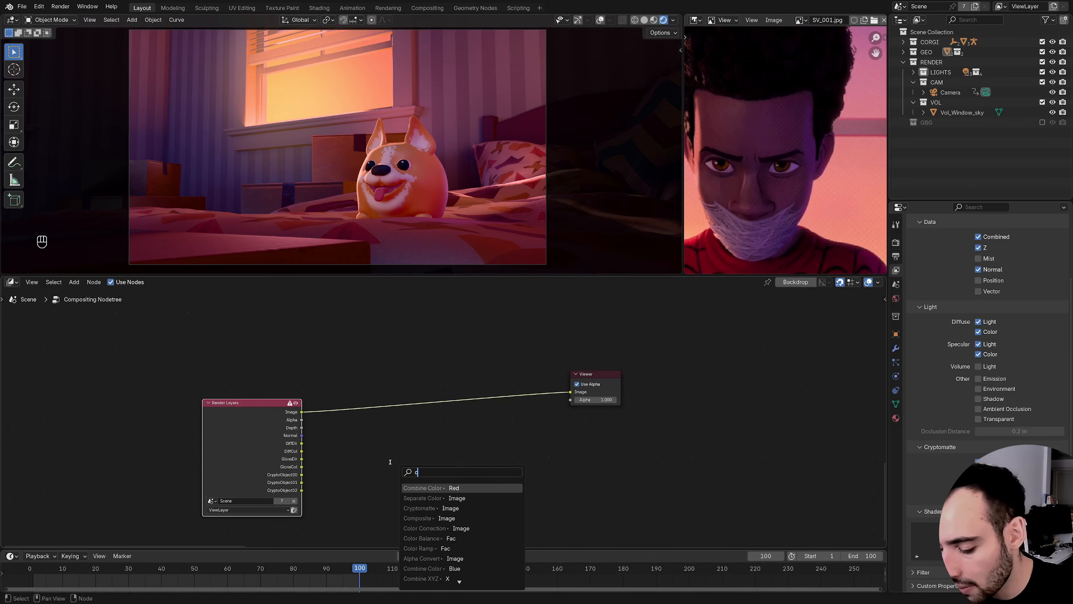
key("Return")
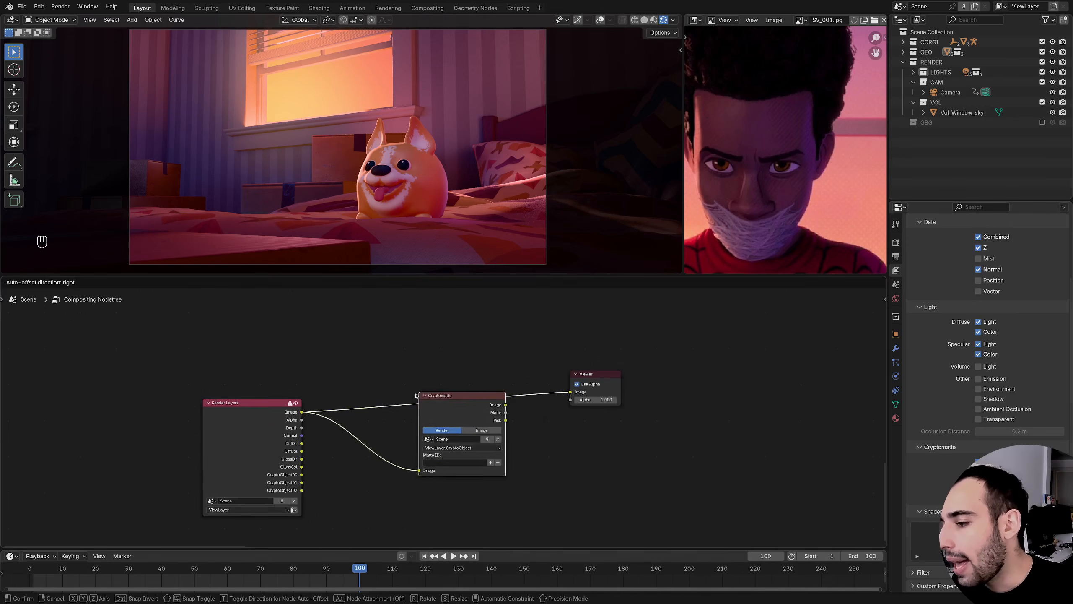
left_click(434, 390)
- Preview the new Cryptomatte node's Pick output, pick the corgi as its matte object, and move the Viewer aside
middle_click_drag(467, 412, 449, 435)
left_click_drag(458, 437, 459, 444)
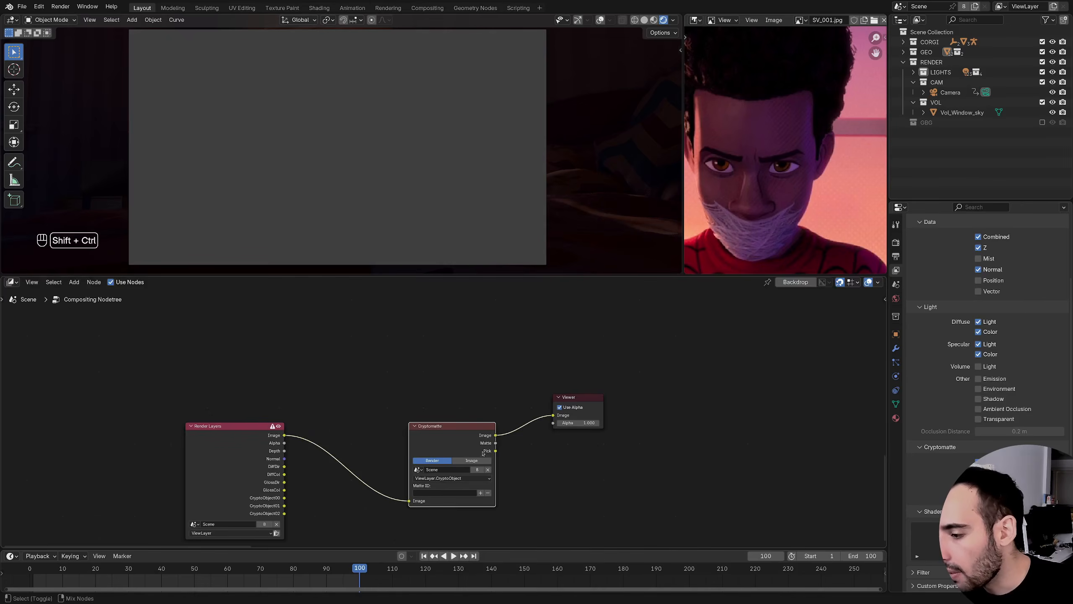
left_click(459, 443, "ctrl+shift")
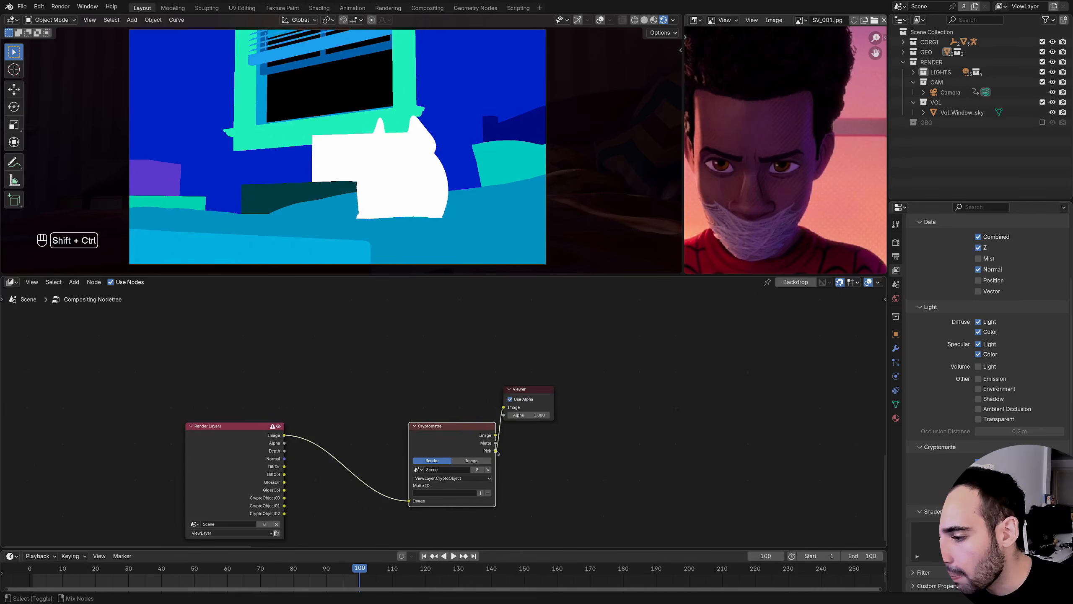
left_click(399, 199)
left_click_drag(524, 390, 659, 436)
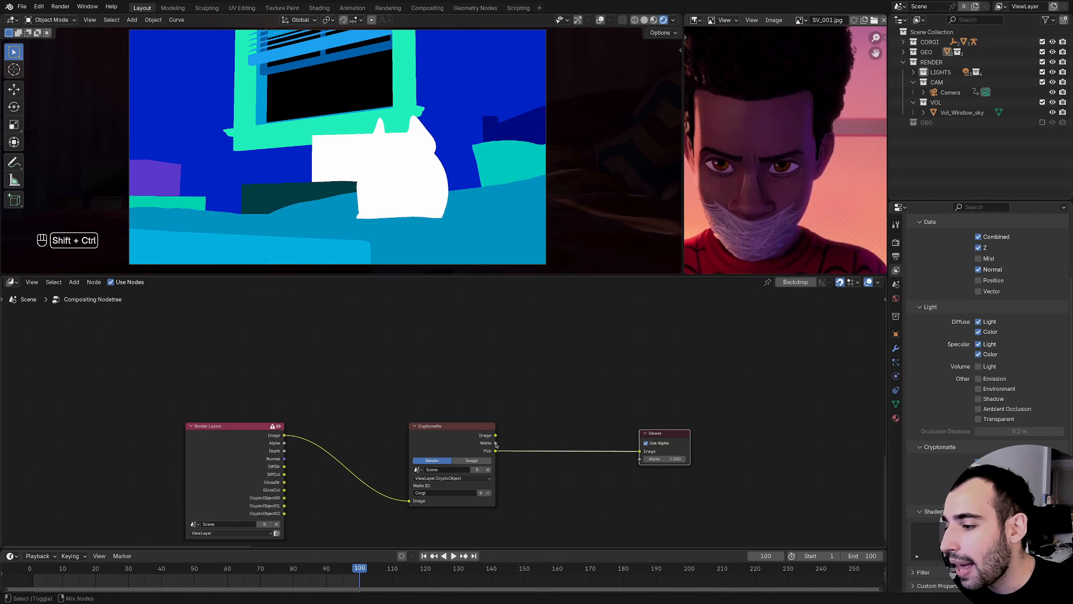
- Preview the corgi's Matte output, lower the Cryptomatte node, and move the Viewer farther away
left_click(496, 443, "ctrl+shift")
left_click_drag(542, 384, 674, 418)
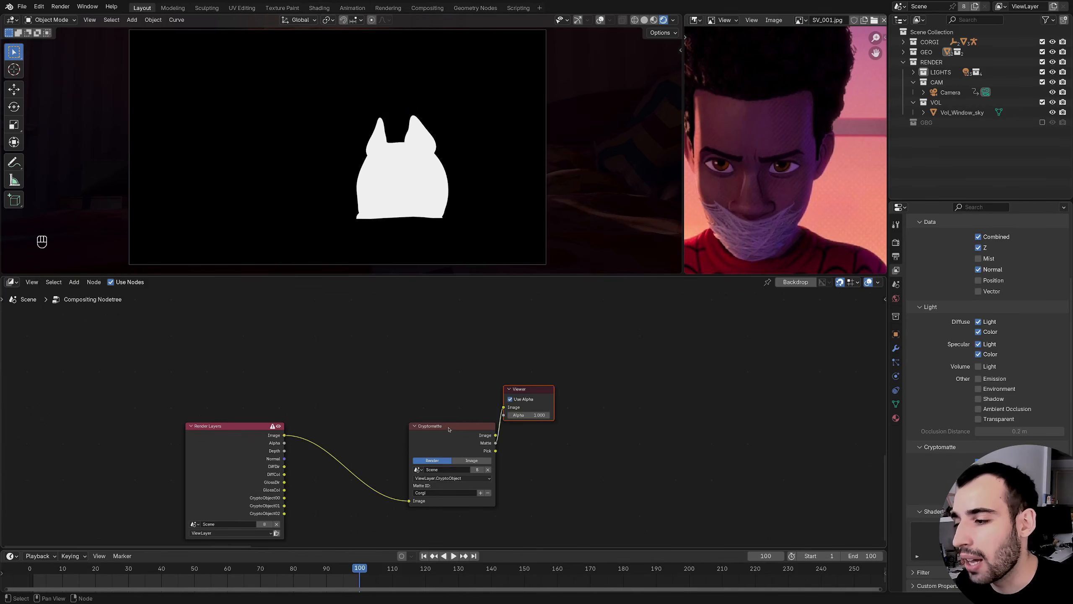
left_click_drag(448, 427, 457, 472)
left_click_drag(536, 389, 660, 388)
- Add a reroute on the link between Render Layers and Cryptomatte and align it with the Image output
right_click_drag(340, 454, 330, 496, "shift")
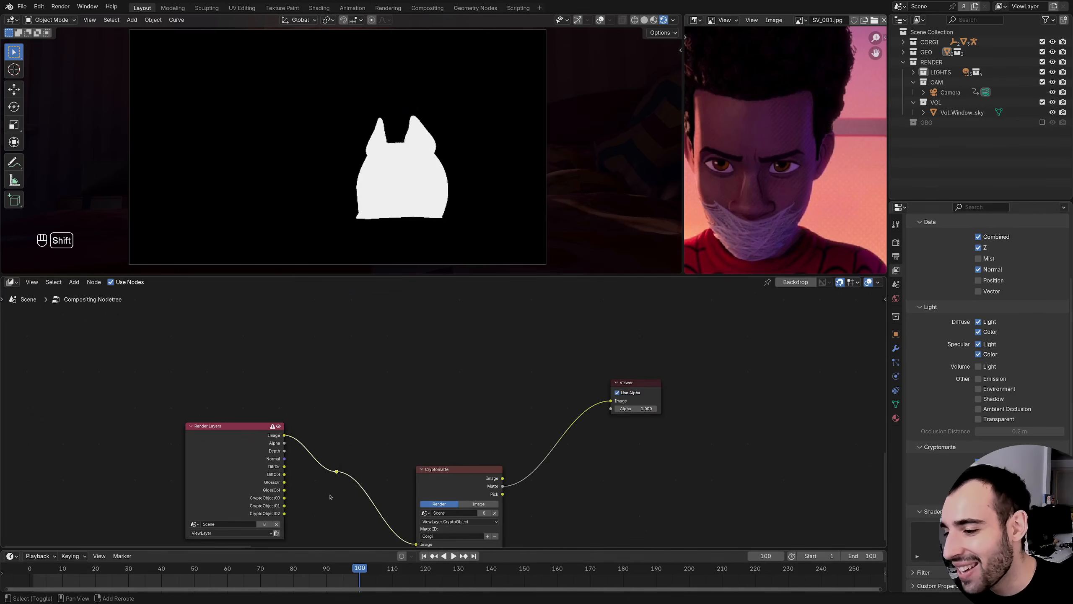
key("g")
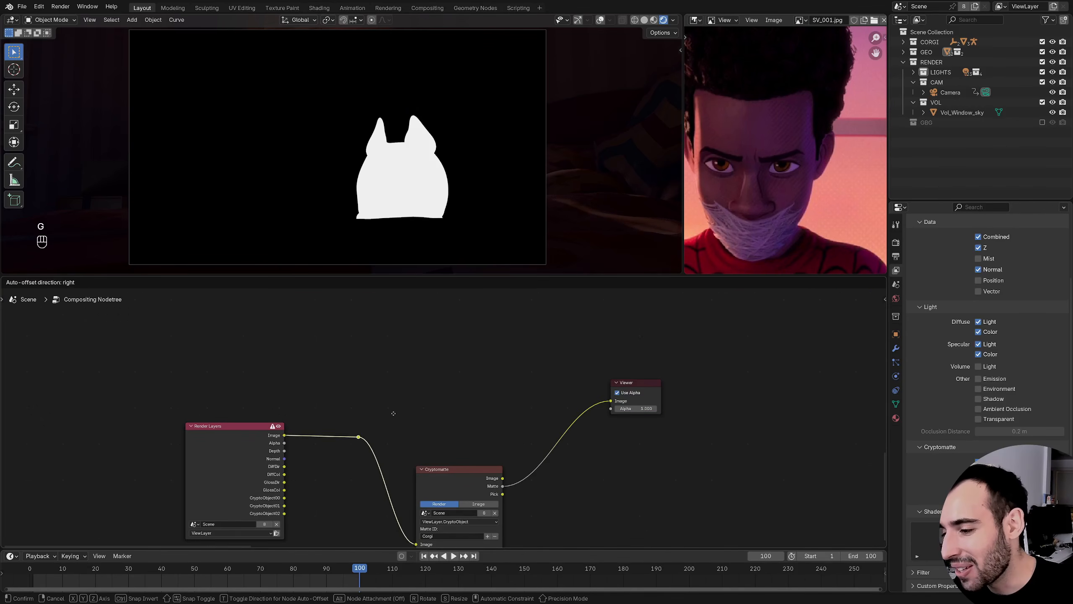
left_click(393, 412)
- Add a Set Alpha node taking its image from the reroute and preview its output
left_click_drag(502, 486, 483, 397)
type("set a")
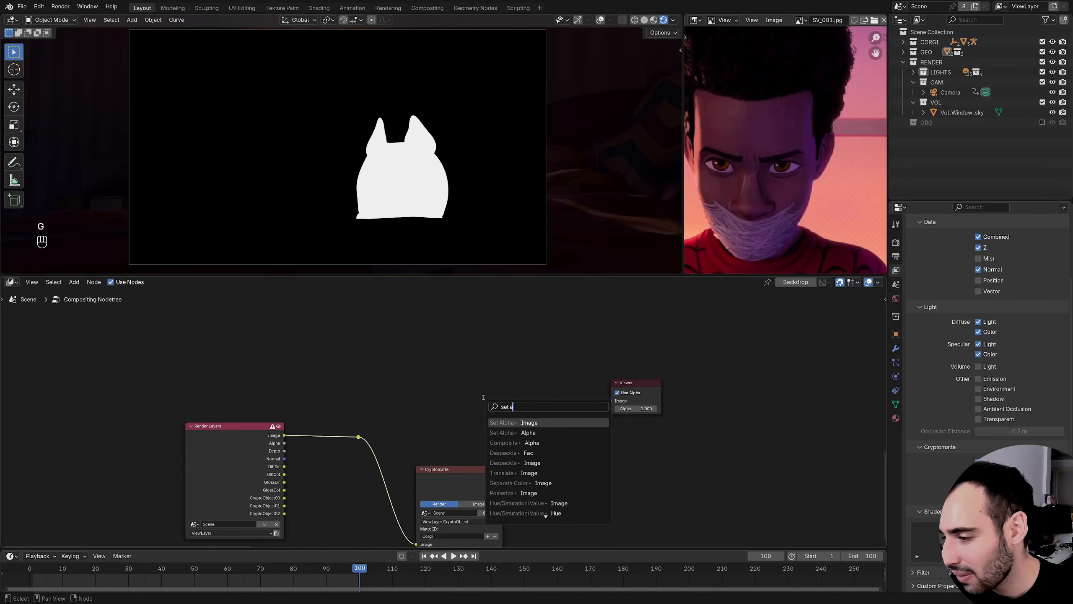
key("Return")
left_click(503, 401)
left_click(521, 404, "ctrl+shift")
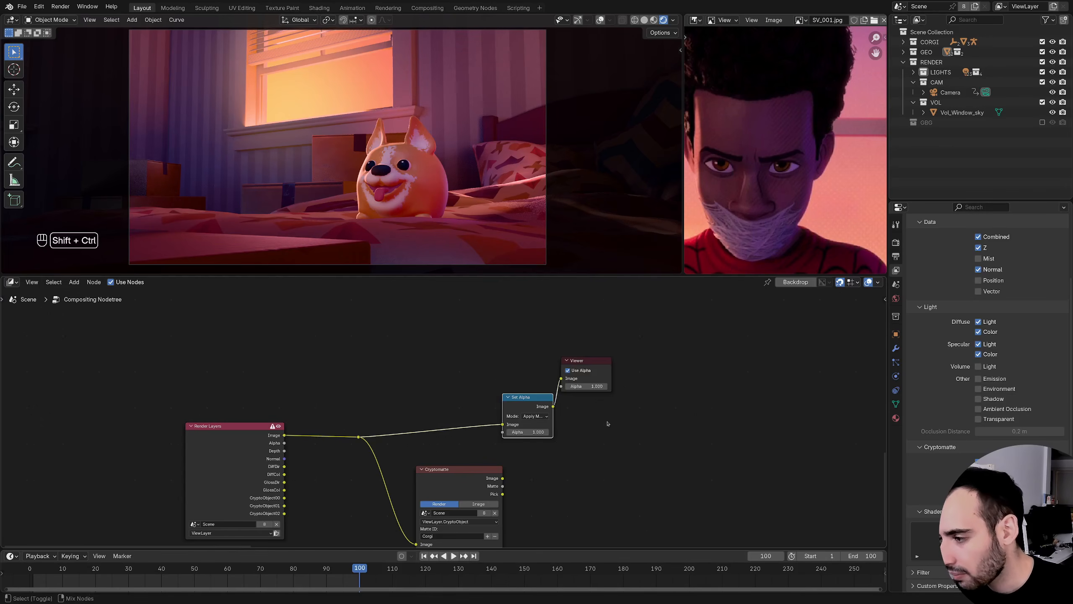
- Space out the Viewer and Set Alpha nodes and connect the Cryptomatte's Matte output to the Set Alpha's Alpha input
left_click_drag(588, 362, 724, 384)
left_click_drag(524, 405, 589, 445)
left_click(506, 485)
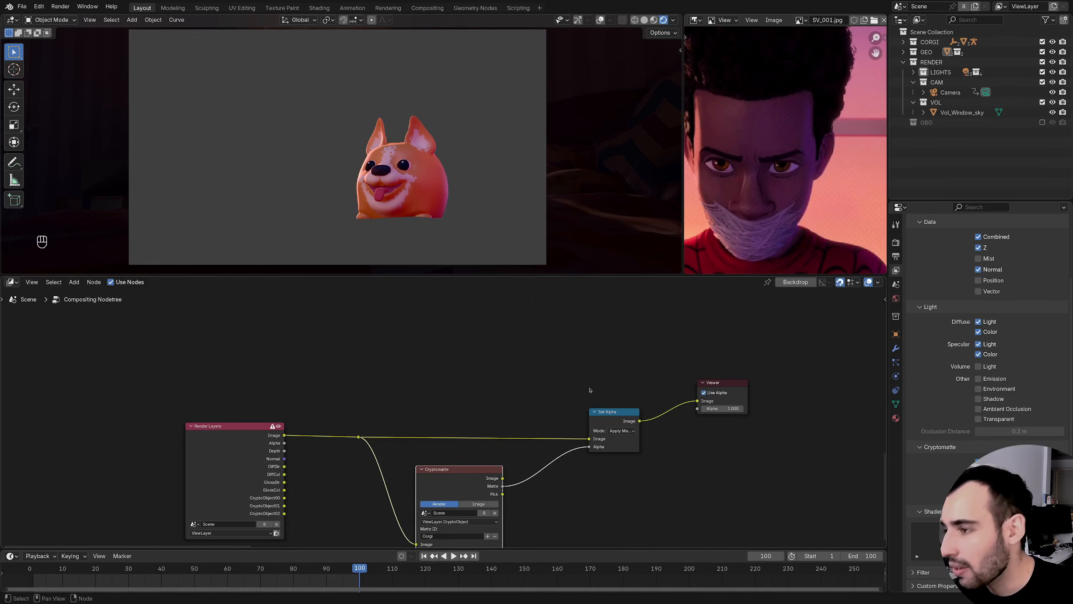
- Compare the Matte output with the Set Alpha result, and move the Set Alpha and Viewer nodes farther from Cryptomatte
left_click(502, 487, "ctrl+shift")
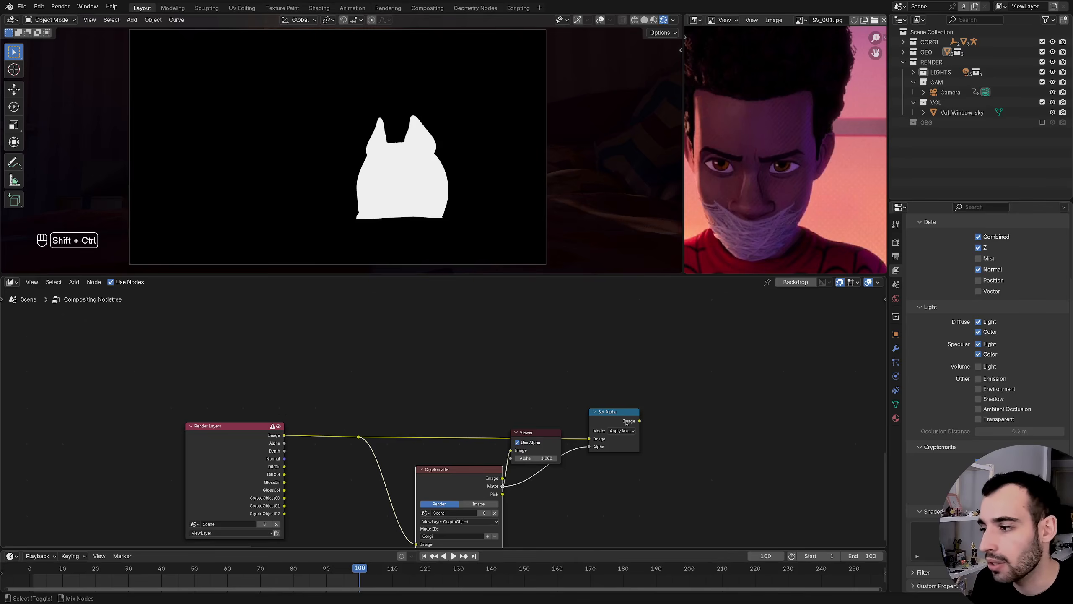
left_click(638, 421, "ctrl+shift")
middle_click_drag(558, 416, 426, 406)
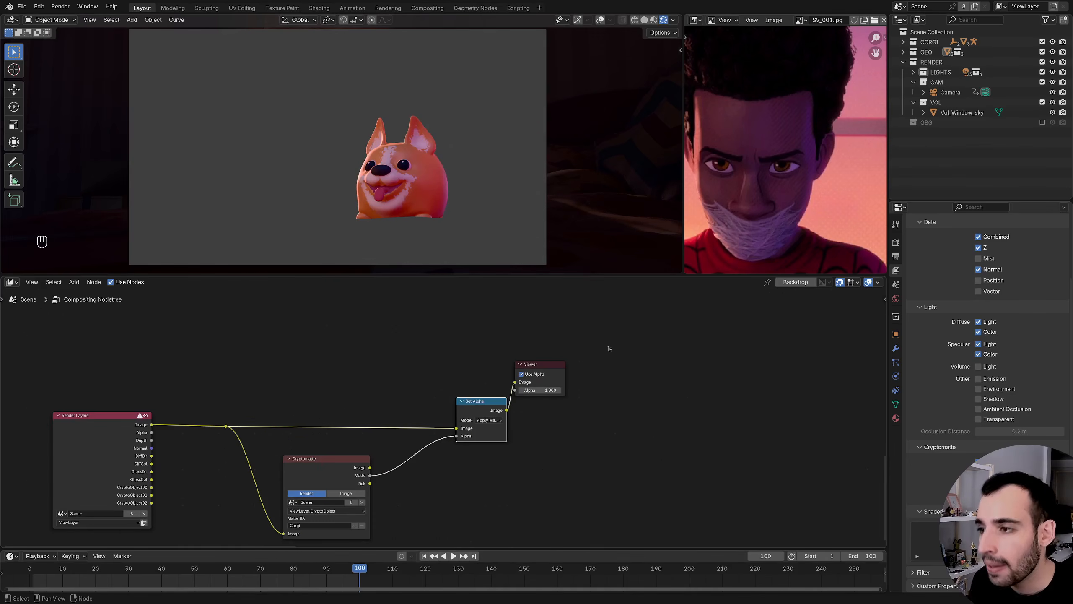
left_click_drag(457, 343, 566, 449)
left_click_drag(485, 401, 543, 400)
middle_click_drag(410, 437, 399, 430)
scroll(398, 430, "up", 2)
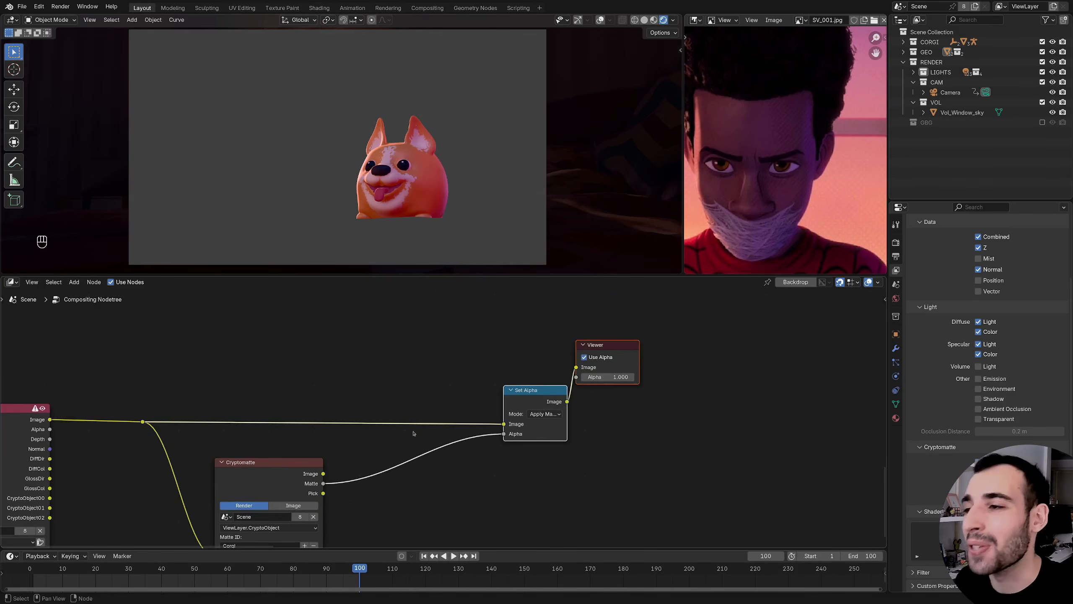
- Insert a Map Range node between the Cryptomatte's Matte output and the Set Alpha's Alpha input
middle_click_drag(352, 467, 367, 441)
left_click_drag(338, 464, 390, 494)
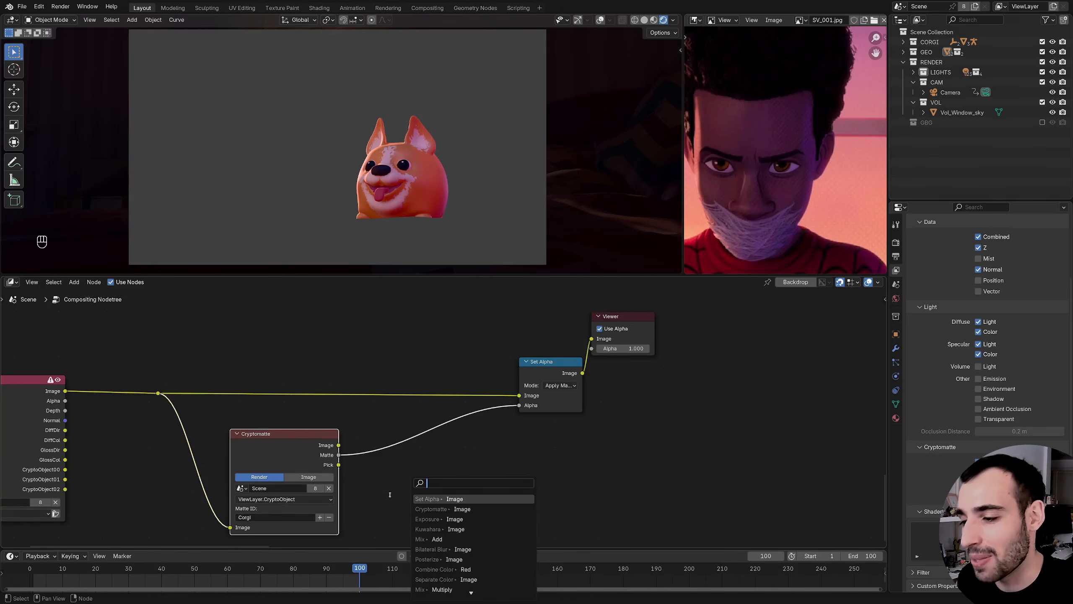
type("map r")
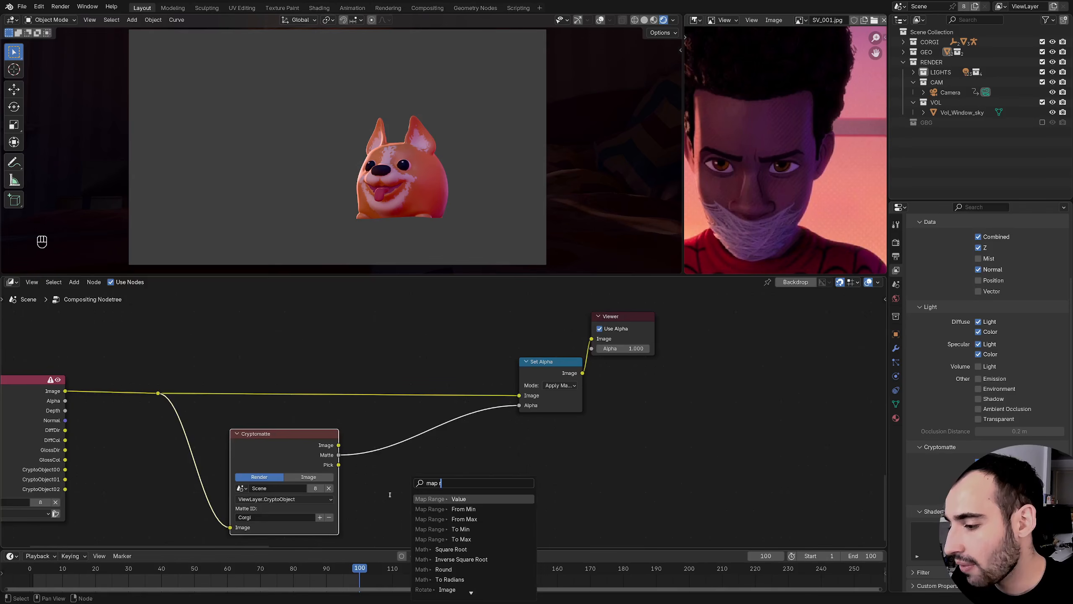
left_click(452, 509)
left_click(396, 435)
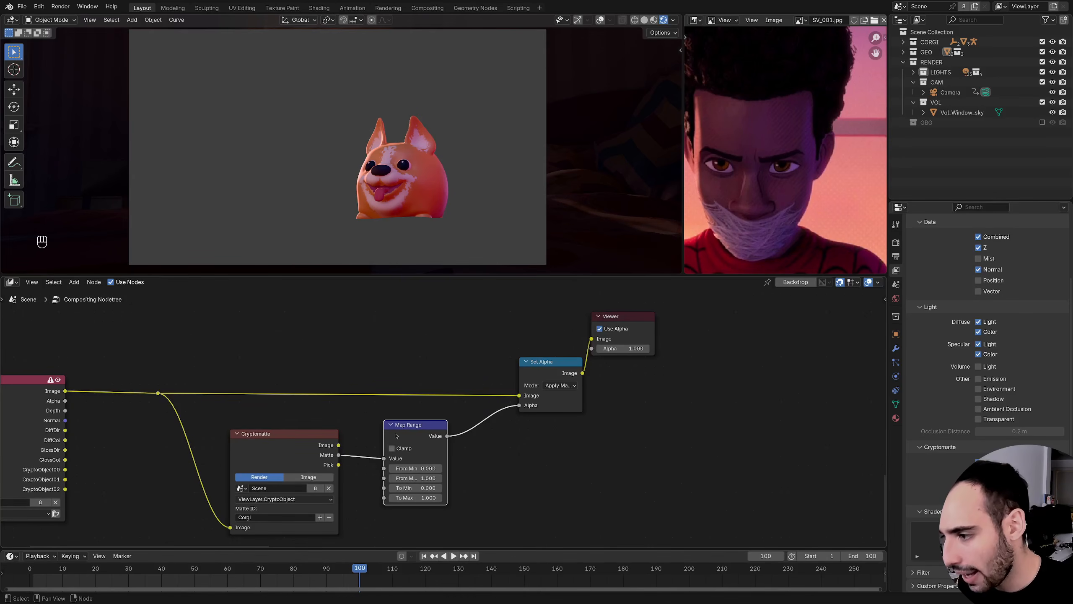
- Preview the Map Range output and invert the corgi matte by setting To Min to 1 and To Max to 0
left_click(443, 447, "ctrl+shift")
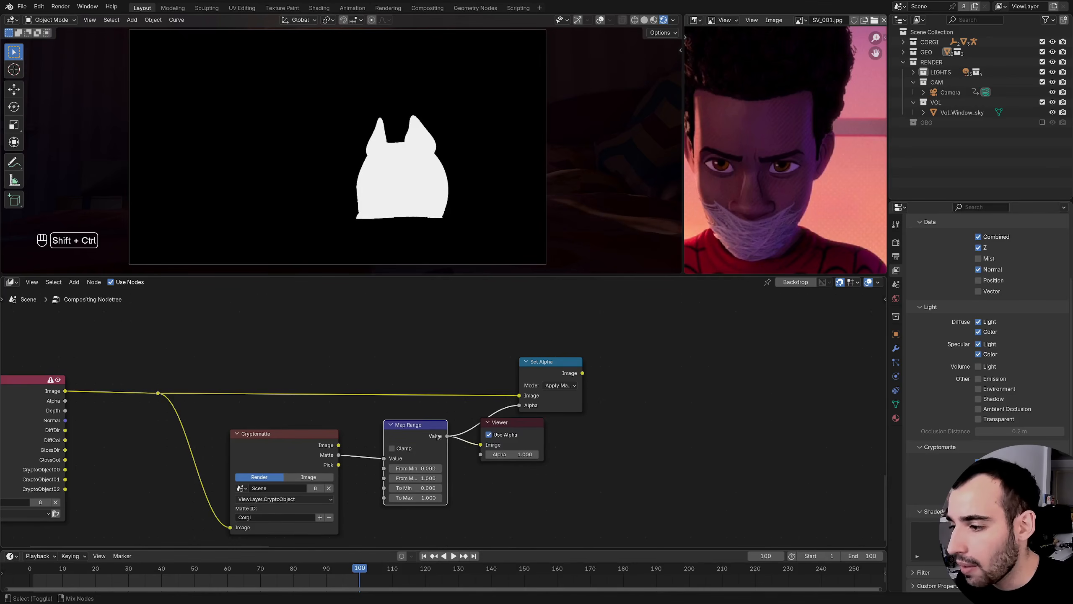
left_click(422, 487)
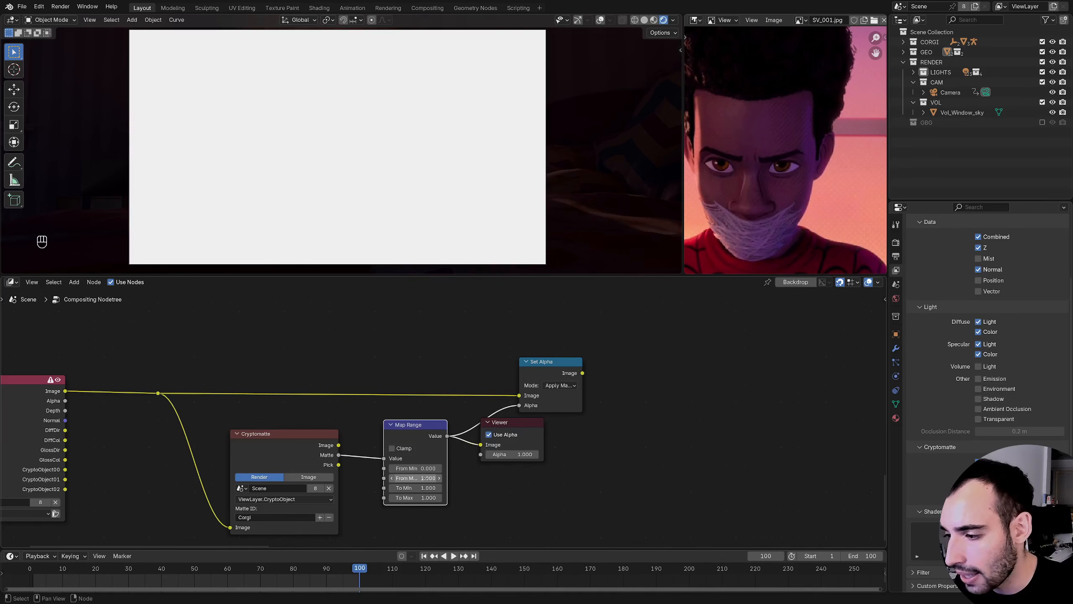
left_click(426, 478)
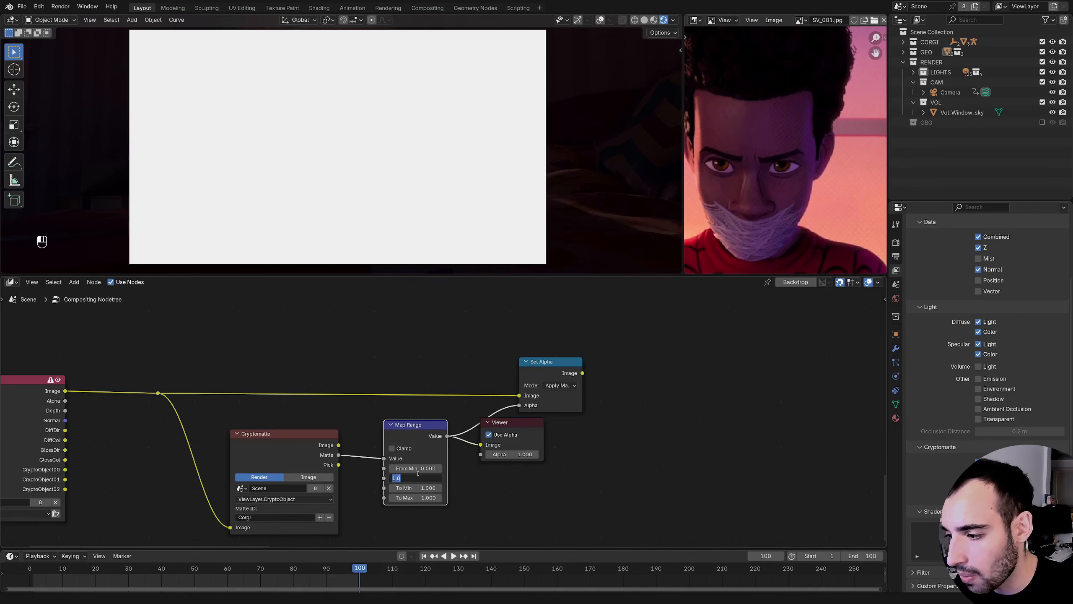
left_click(418, 497)
type("0")
key("Return")
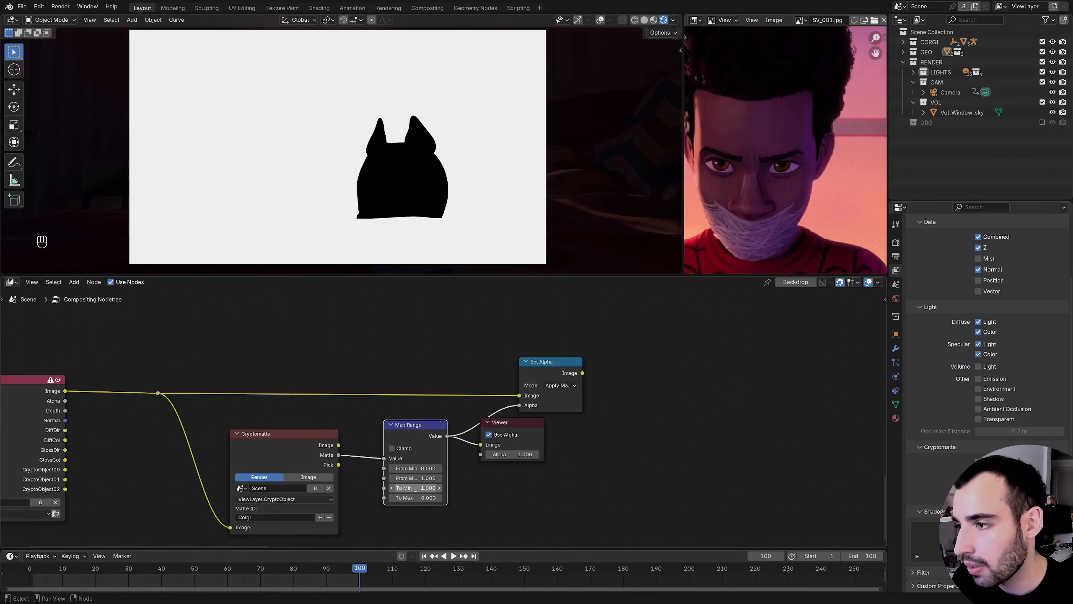
- Preview the Set Alpha result and move the Viewer node farther away from Set Alpha
scroll(534, 389, "down", 1)
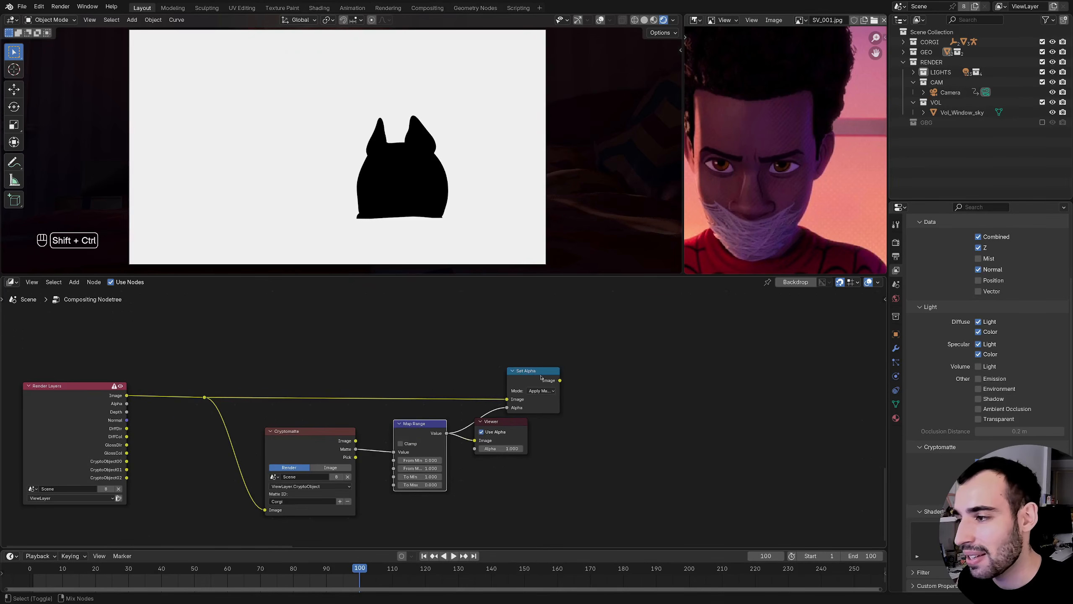
left_click(536, 370, "ctrl+shift")
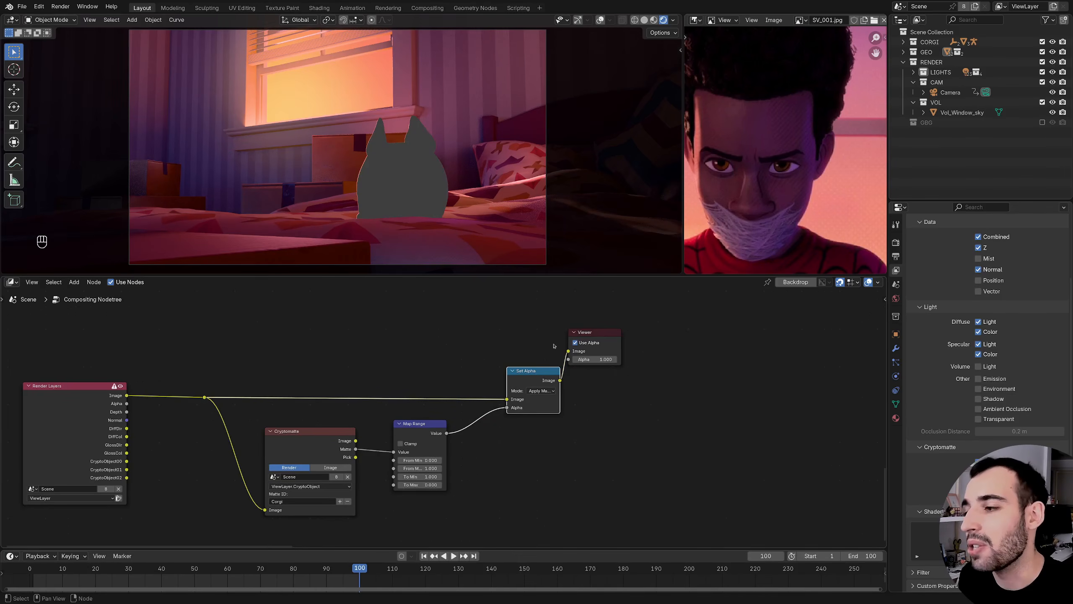
middle_click_drag(554, 346, 442, 341)
left_click_drag(493, 329, 596, 344)
middle_click_drag(587, 345, 332, 398, "ctrl")
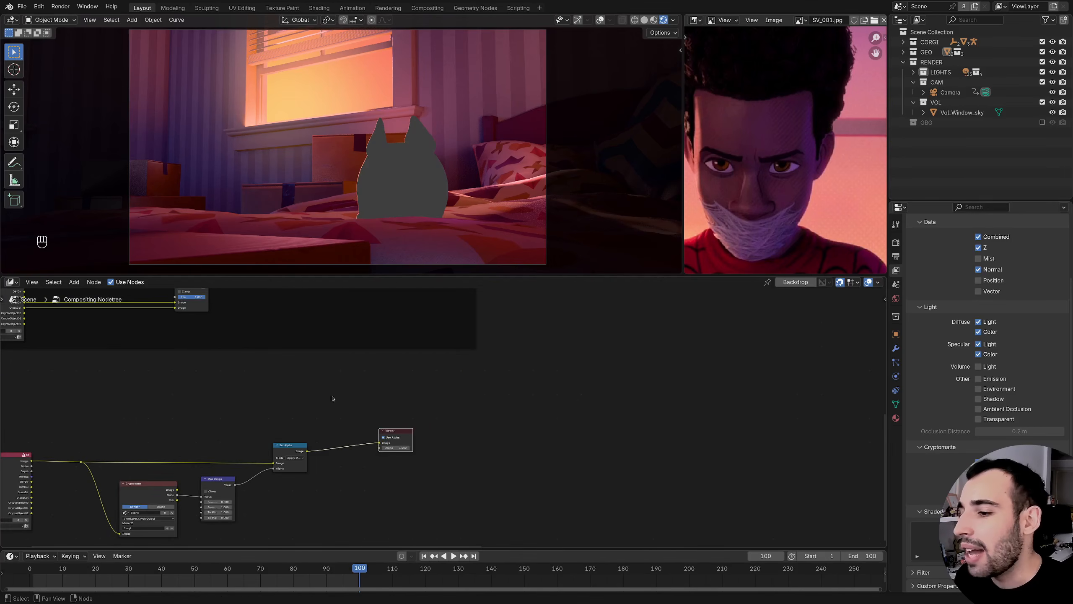
- Add an Alpha Over node linked from the Cryptomatte output of the framed character setup, placing it beyond the background nodes
key("Home")
left_click_drag(396, 310, 413, 313)
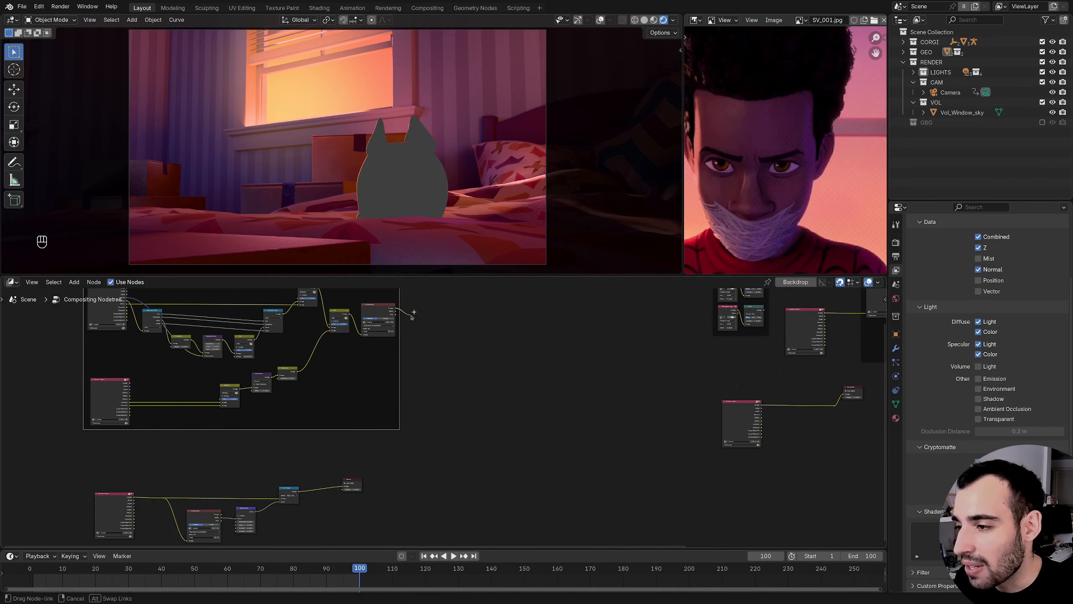
left_click_drag(448, 446, 453, 447)
type("alpha")
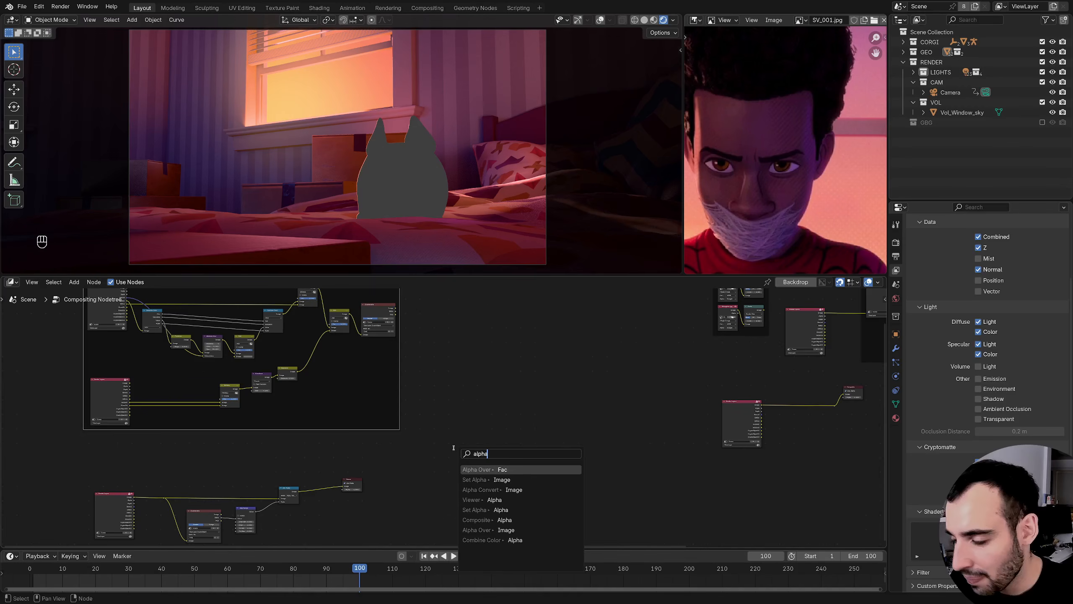
key("Return")
left_click(439, 457)
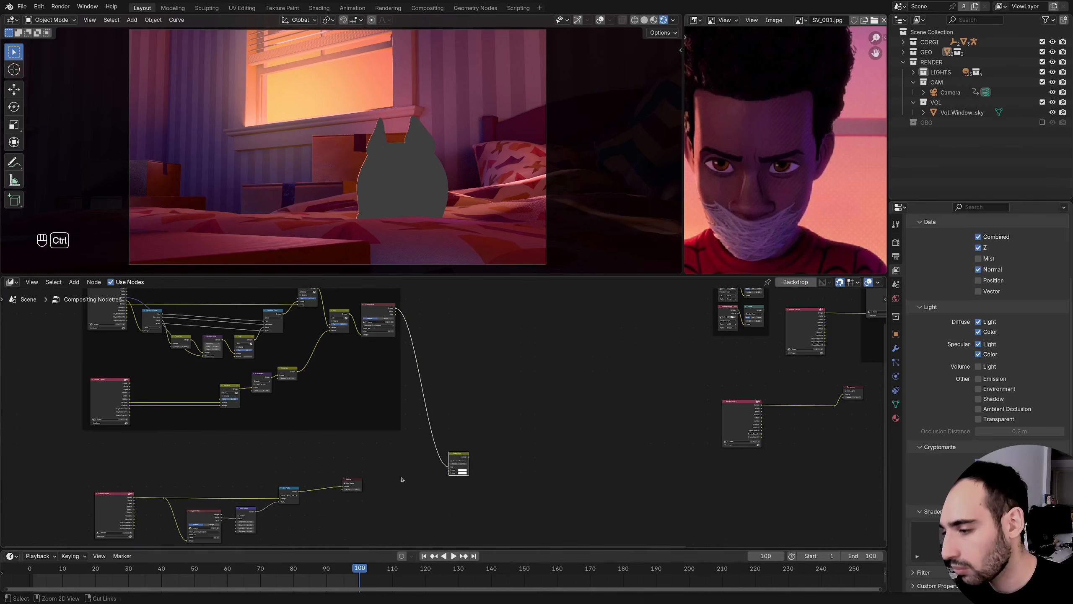
- Link the background Set Alpha to Alpha Over's first Image input and the character's Cryptomatte output to its second Image input
middle_click_drag(402, 479, 381, 452, "ctrl")
middle_click_drag(380, 451, 390, 379)
left_click_drag(264, 424, 483, 397)
middle_click_drag(484, 398, 409, 392, "ctrl")
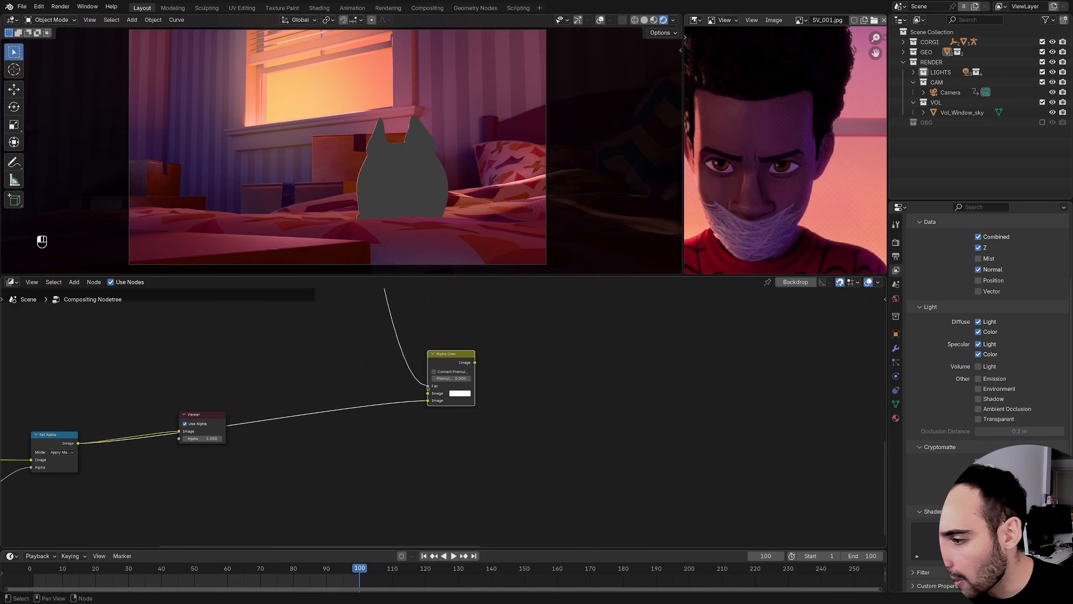
mouse_move(428, 386)
left_mouse_down()
mouse_move(418, 395)
mouse_move(428, 400)
left_mouse_up()
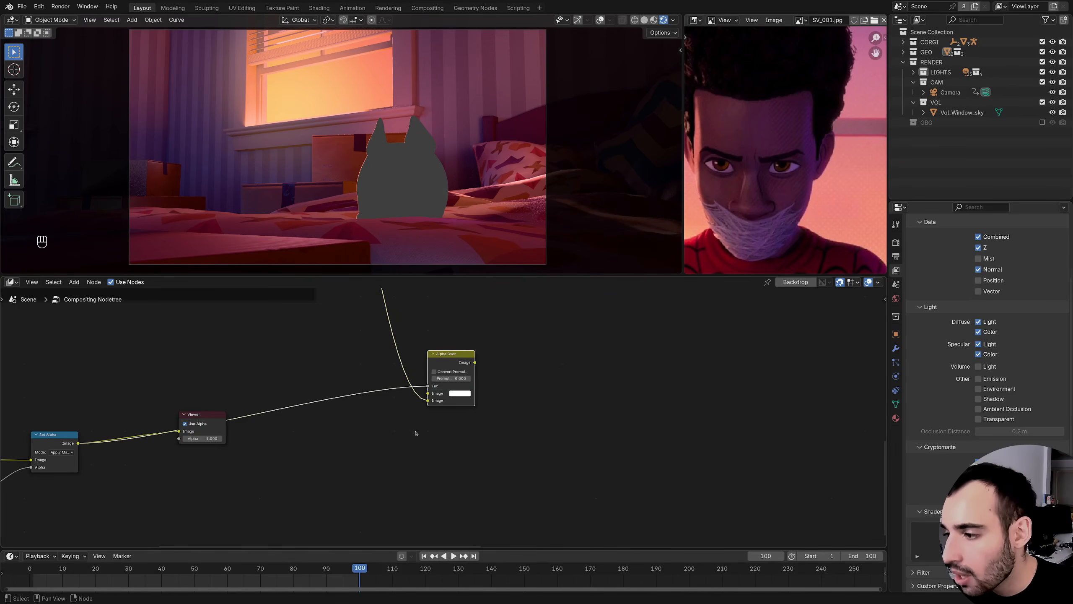
scroll(447, 372, "up", 2)
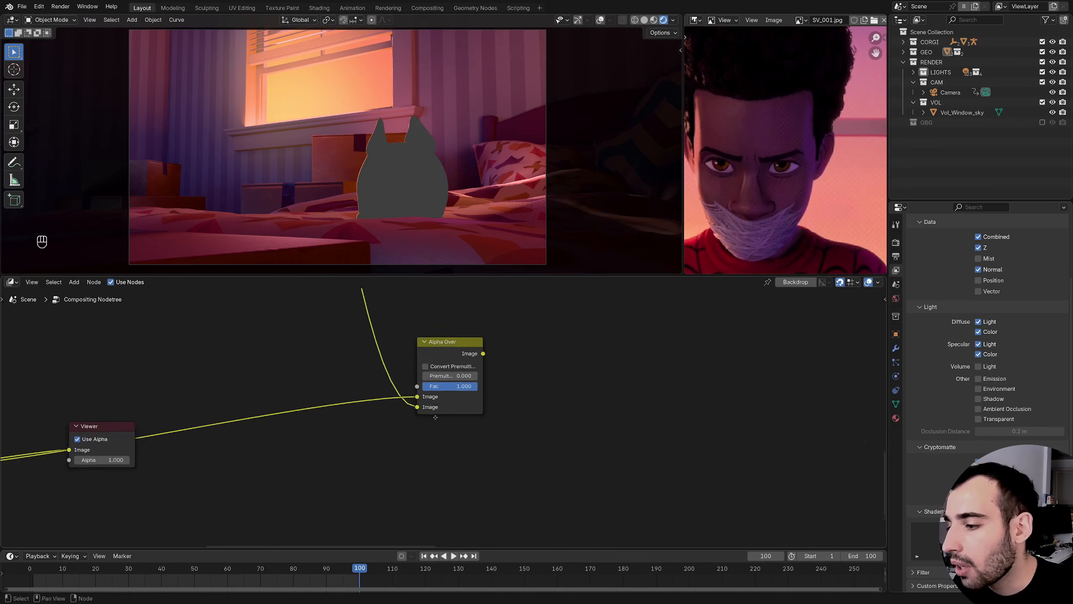
- Preview the Alpha Over output and examine the corgi's edges against the background up close
middle_click_drag(453, 365, 596, 350)
middle_click_drag(240, 392, 416, 366)
middle_click_drag(416, 366, 416, 341, "ctrl")
middle_click_drag(259, 390, 311, 388)
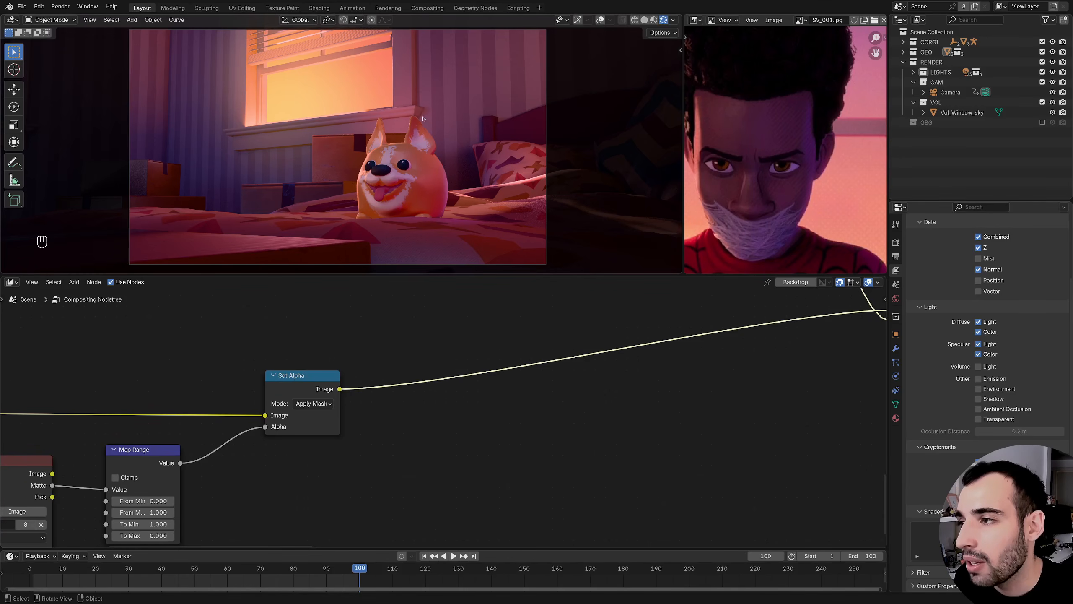
scroll(423, 119, "up", 5)
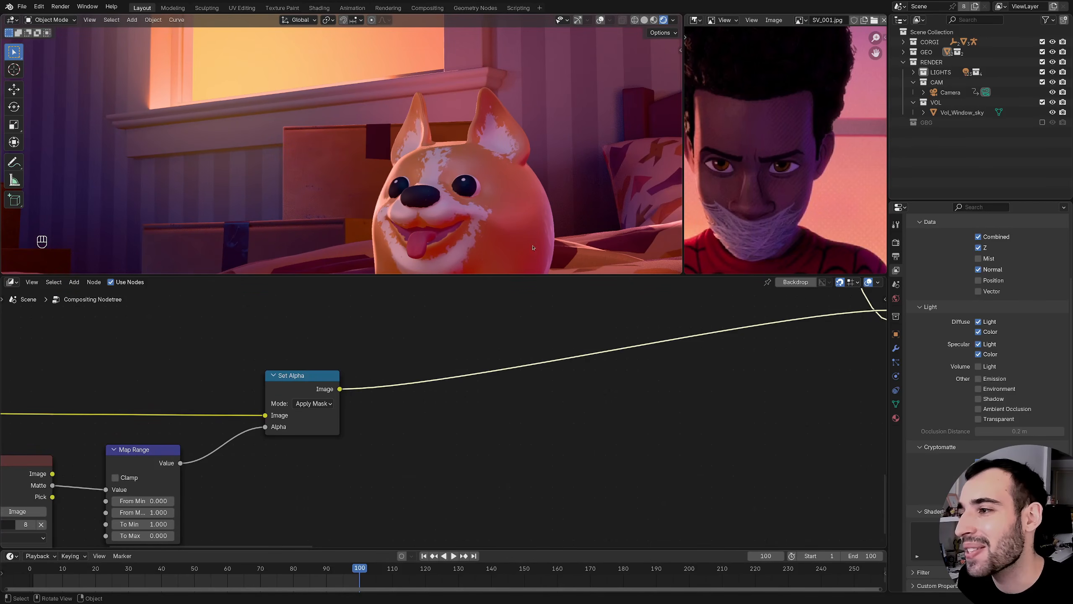
scroll(533, 248, "down", 2)
scroll(275, 405, "down", 3)
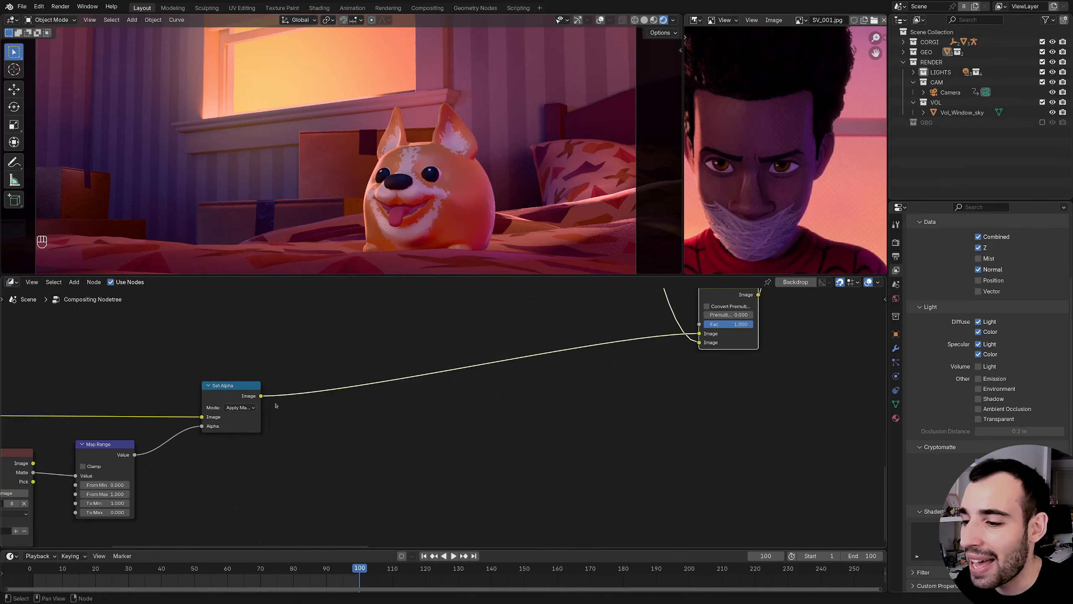
- Insert an Inpaint node between Set Alpha and Alpha Over, and preview its output
left_click_drag(261, 396, 372, 350)
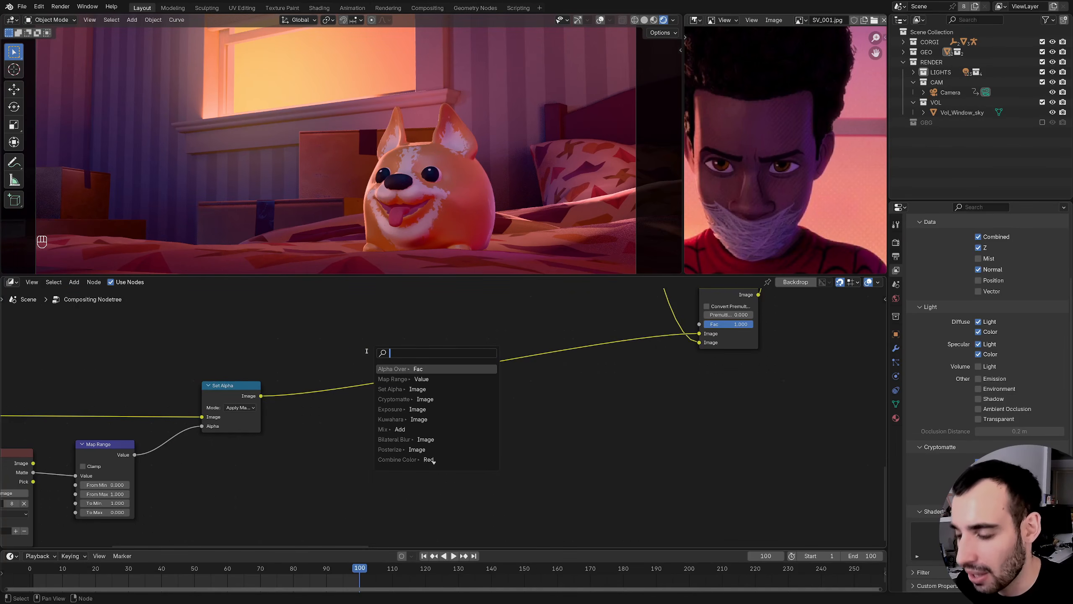
type("inpa")
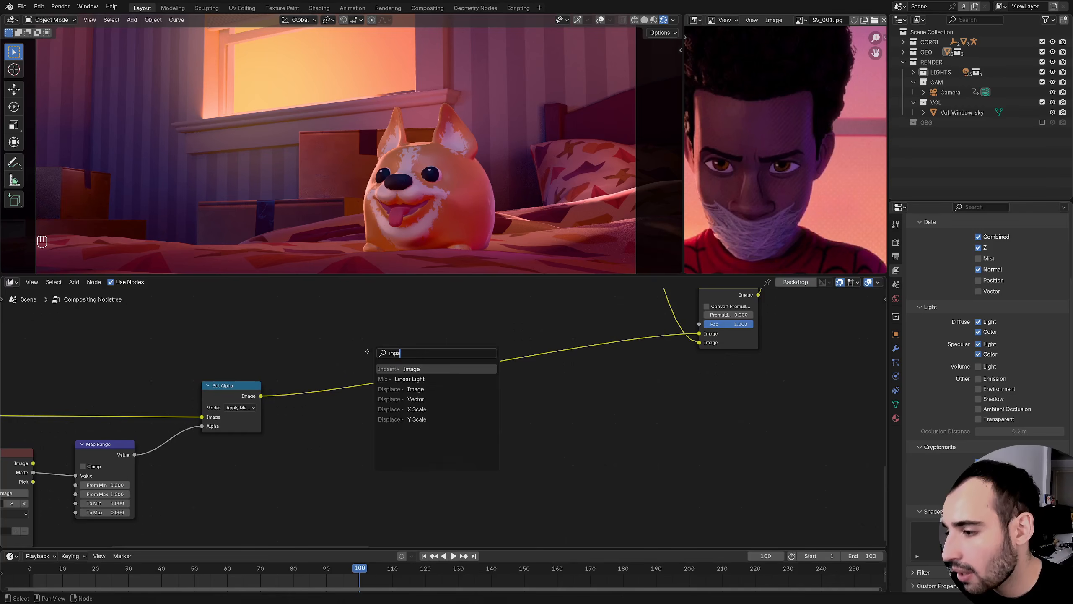
key("Return")
left_click(380, 396)
left_click(382, 395, "ctrl+shift")
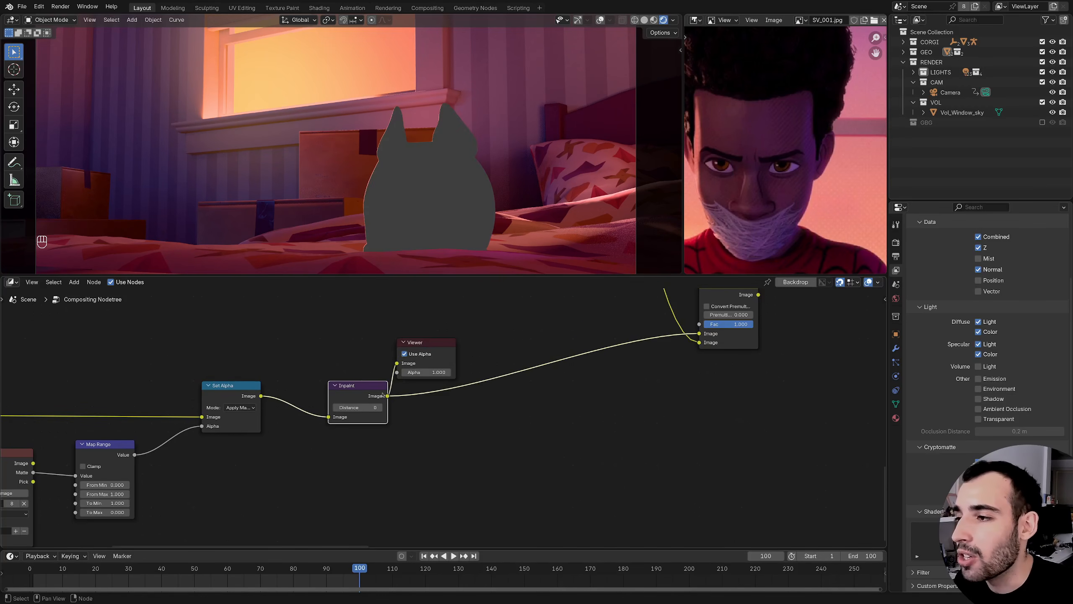
- Raise the Inpaint distance to a little over 50 to extend the background into the corgi-shaped hole
middle_click_drag(382, 395, 381, 366)
left_click_drag(374, 378, 379, 378, "shift")
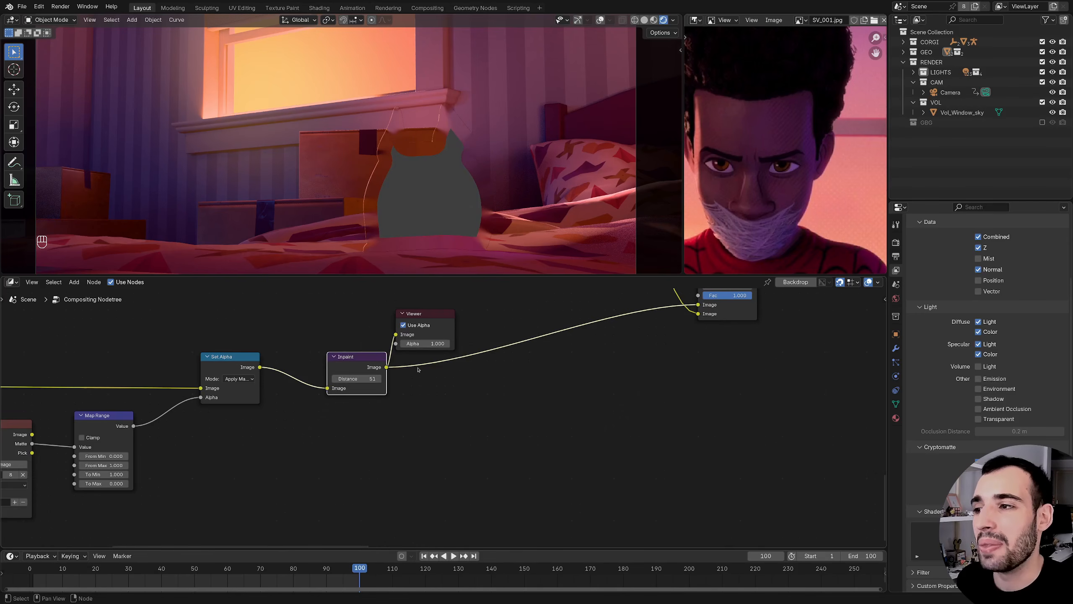
middle_click_drag(418, 370, 348, 414)
left_click_drag(292, 426, 293, 425, "shift")
middle_click_drag(442, 347, 401, 376)
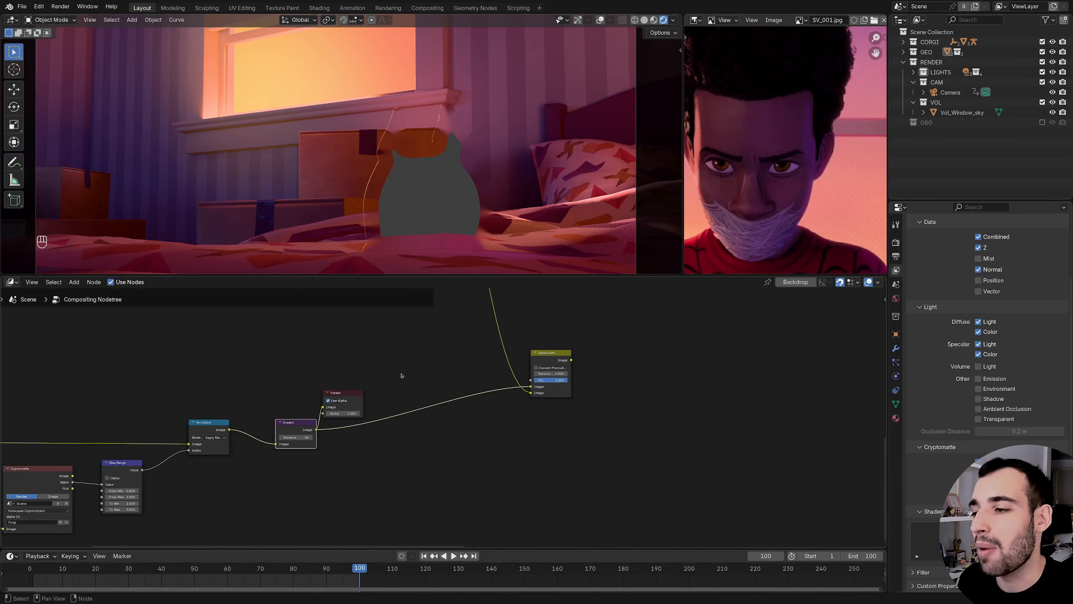
- Preview the Alpha Over composite again with the inpainted background and review the whole background node chain
left_click(559, 362, "ctrl+shift")
middle_click_drag(496, 386, 538, 386)
middle_click_drag(538, 387, 498, 393, "ctrl")
middle_click_drag(243, 416, 318, 417)
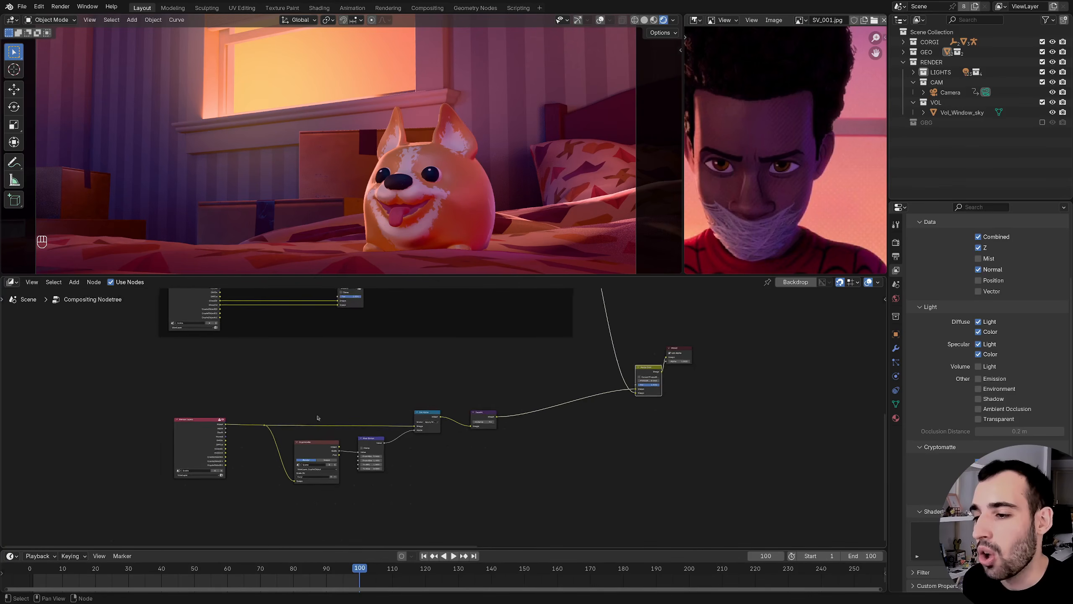
- Enclose the Cryptomatte, Map Range, Set Alpha and Inpaint nodes in a frame labelled "Remove CHAR"
middle_click_drag(537, 376, 719, 379, "ctrl")
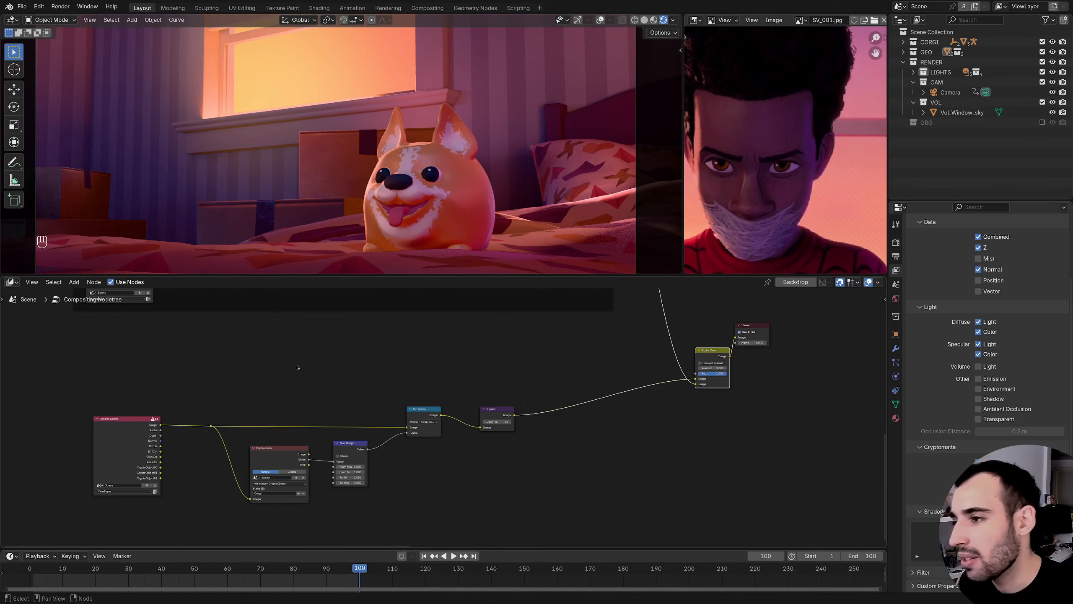
middle_click_drag(297, 367, 342, 358)
left_click_drag(541, 407, 521, 407)
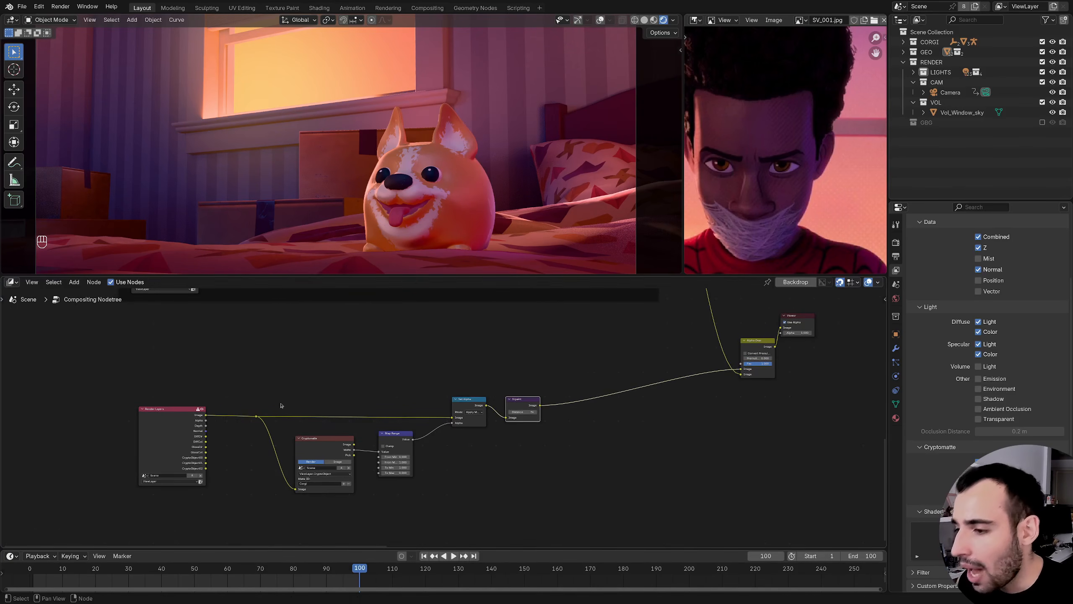
left_click_drag(245, 367, 553, 507)
key("shift+p")
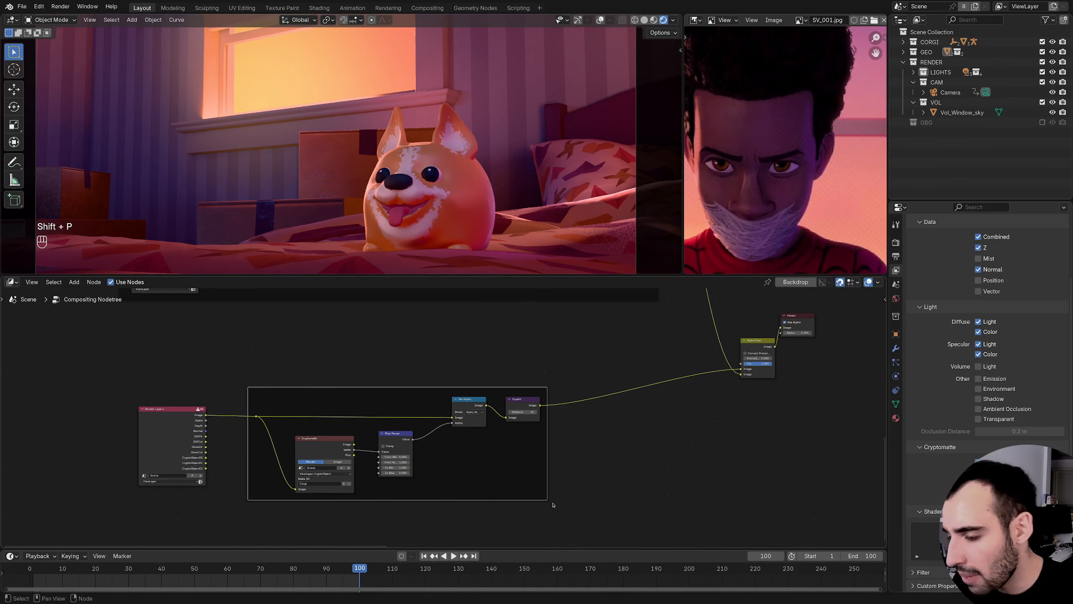
key("F2")
type("Rem")
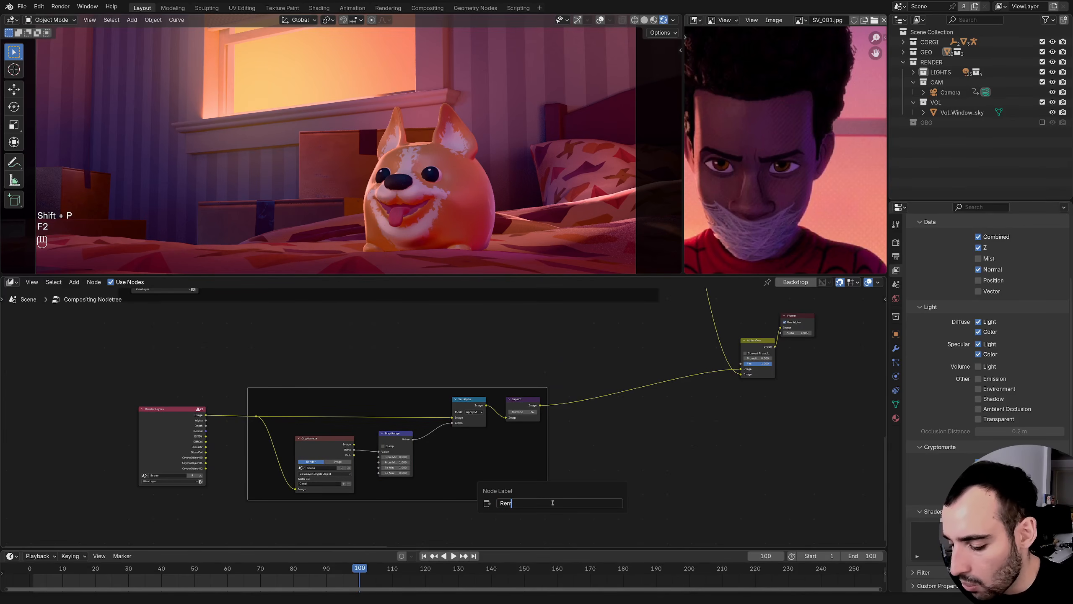
type("ove CHAR")
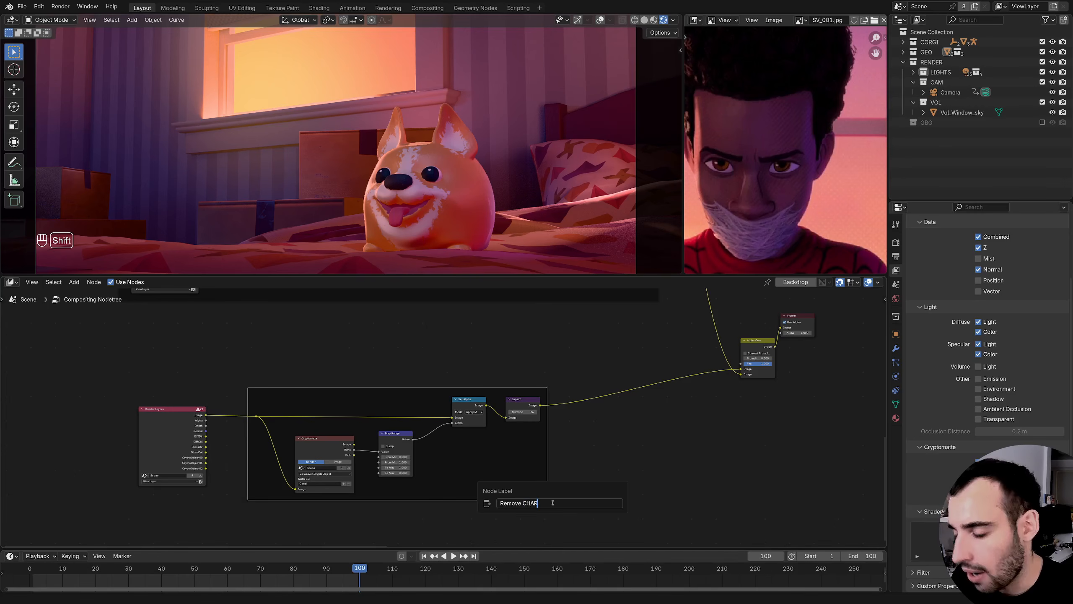
key("Return")
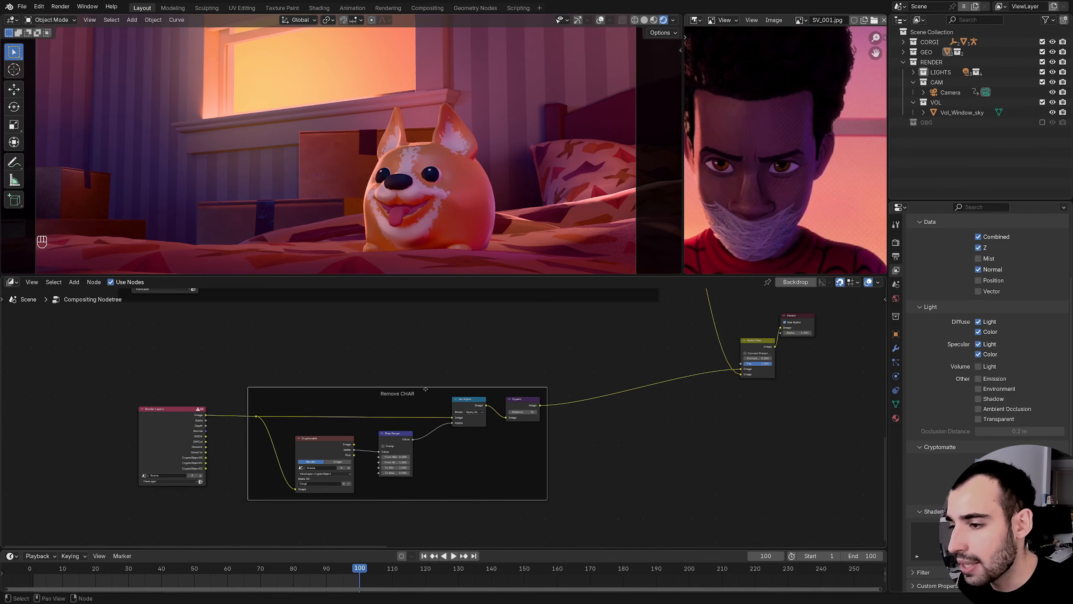
- Move the Remove CHAR frame and its Render Layers node farther apart to make room for new nodes
left_click_drag(425, 389, 586, 383)
middle_click_drag(417, 396, 493, 389, "ctrl")
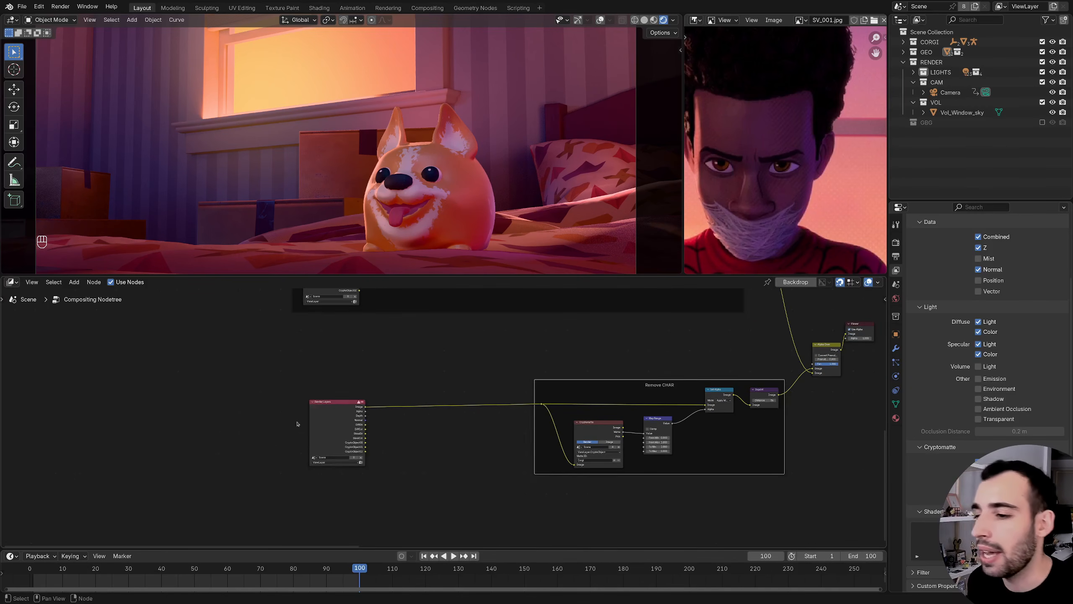
left_click_drag(323, 415, 286, 411)
middle_click_drag(442, 369, 446, 385)
middle_click_drag(446, 385, 405, 370, "ctrl")
- Move the Render Layers node farther from the Remove CHAR frame and preview its DiffCol pass through the Viewer
left_click(433, 409, "ctrl+shift")
left_click_drag(324, 399, 458, 396)
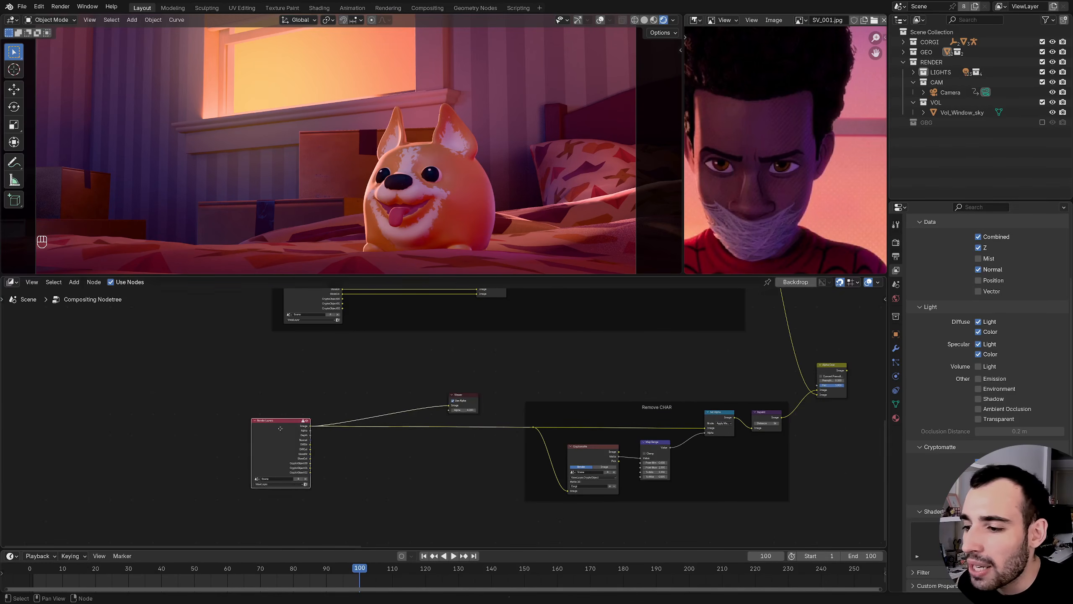
left_click_drag(280, 426, 147, 426)
middle_click_drag(358, 371, 334, 433)
middle_click_drag(88, 533, 344, 423)
middle_click_drag(351, 420, 415, 393)
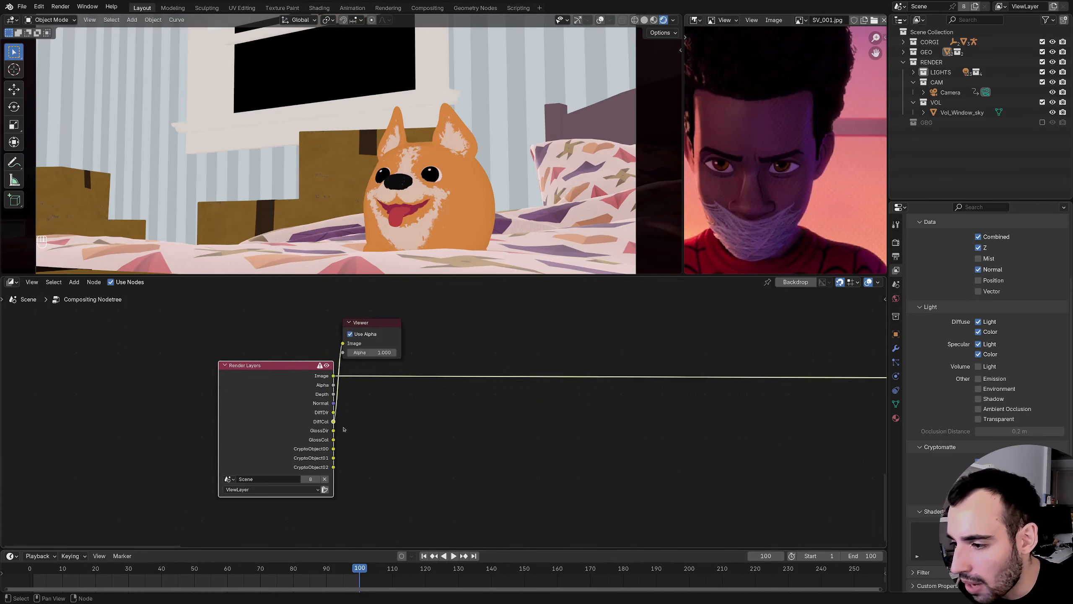
- Combine the DiffCol and DiffDir passes in a new Multiply mix node
scroll(321, 428, "up", 2)
left_click_drag(293, 422, 410, 370)
type("mult")
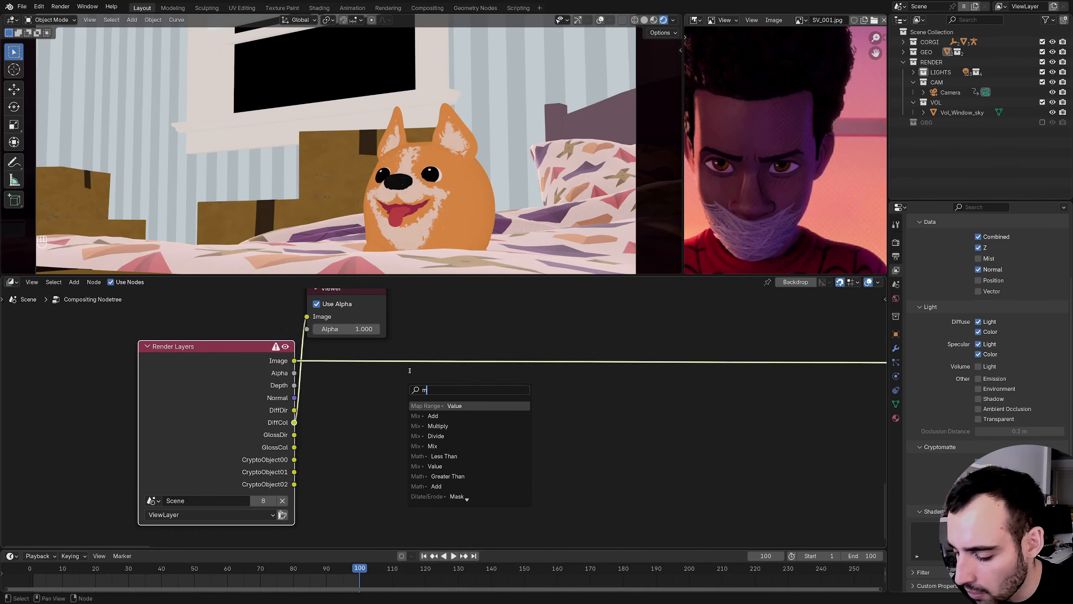
key("Return")
left_click(380, 343)
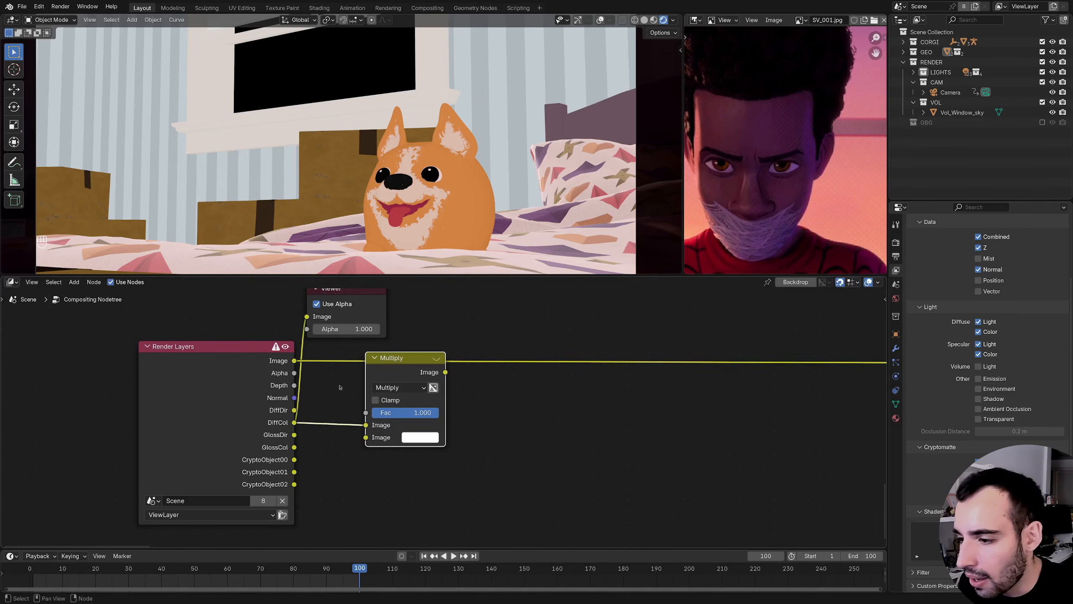
left_click_drag(293, 410, 366, 438)
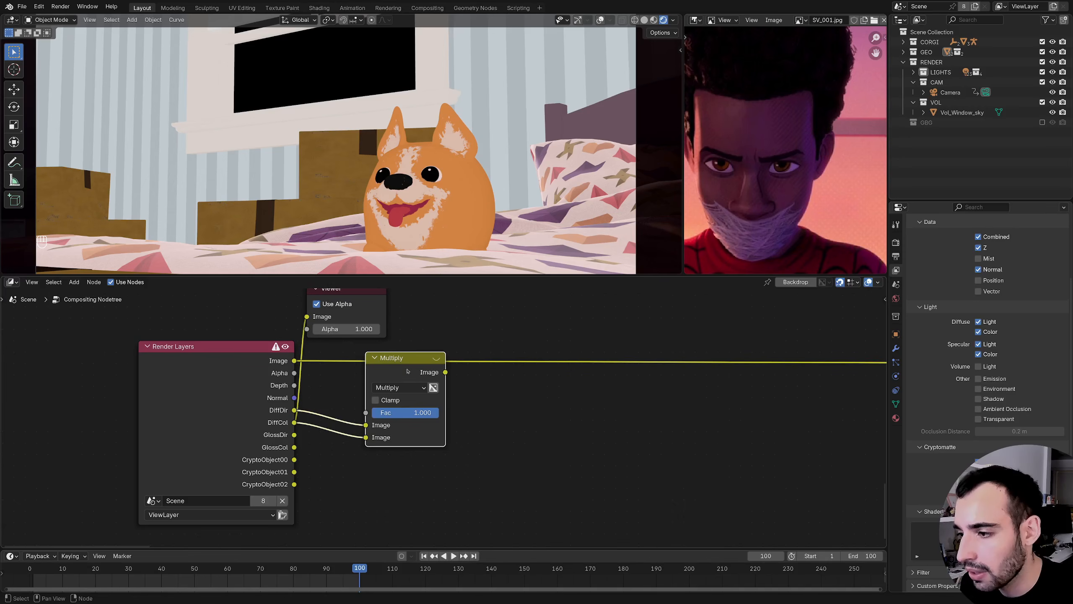
- Duplicate the Multiply node below the original and feed it the GlossDir and GlossCol passes
key("shift+d")
left_click(404, 483)
middle_click_drag(312, 478, 332, 405)
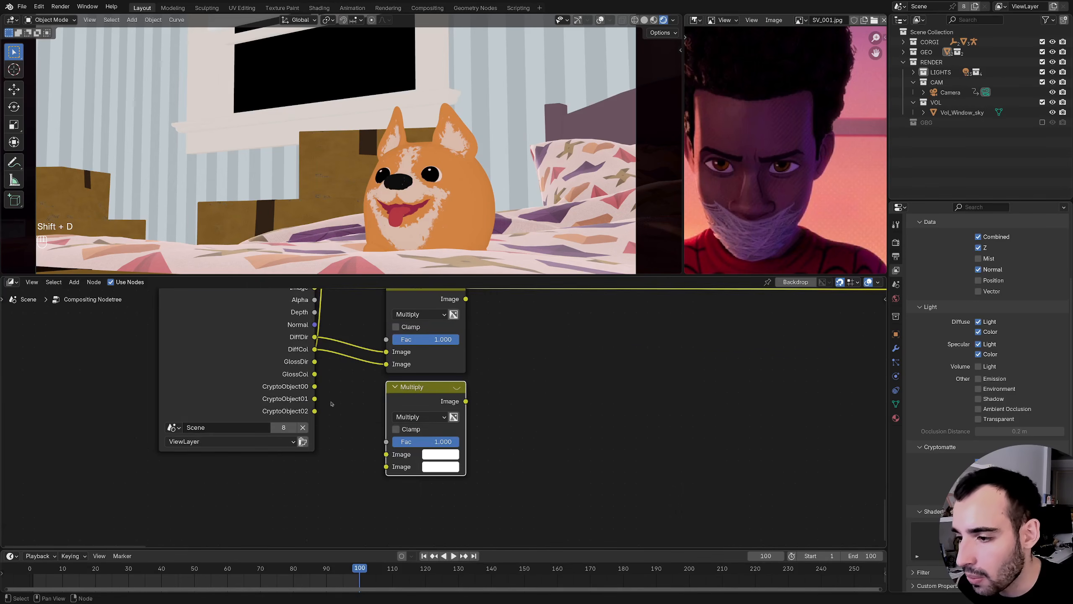
left_click_drag(315, 361, 385, 467)
- Preview the glossy Multiply result and the diffuse Multiply result through the Viewer
left_click(427, 399, "ctrl+shift")
middle_click_drag(570, 339, 448, 374)
middle_click_drag(448, 373, 446, 405, "ctrl")
left_click(349, 345, "ctrl+shift")
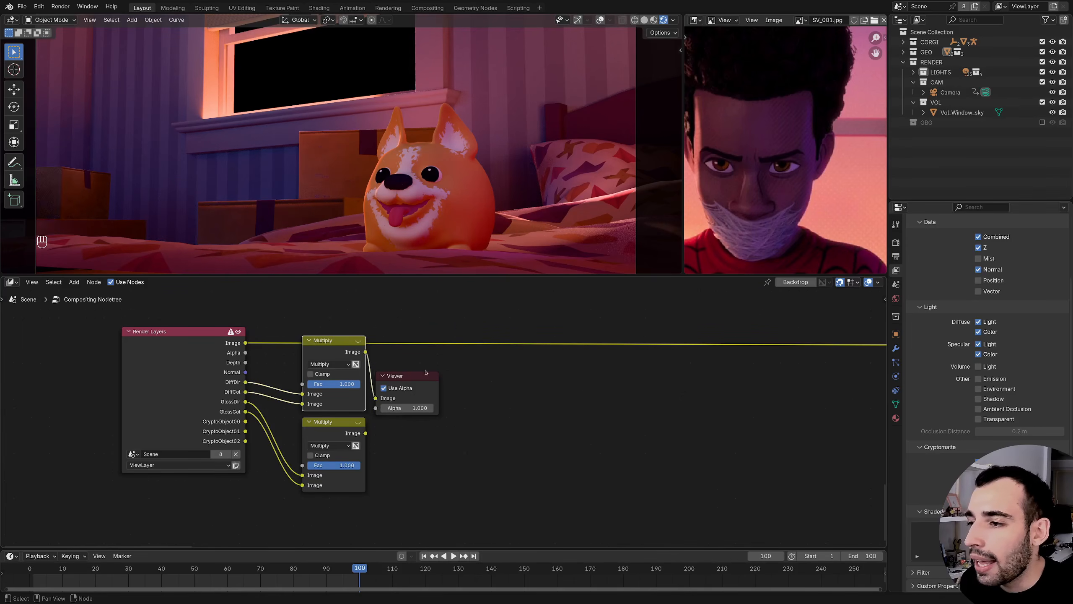
- Move the Viewer aside and insert an Add mix node before it that combines the diffuse and glossy Multiply results
left_click(383, 388)
left_click_drag(397, 375, 603, 376)
left_click_drag(365, 352, 454, 407)
type("a")
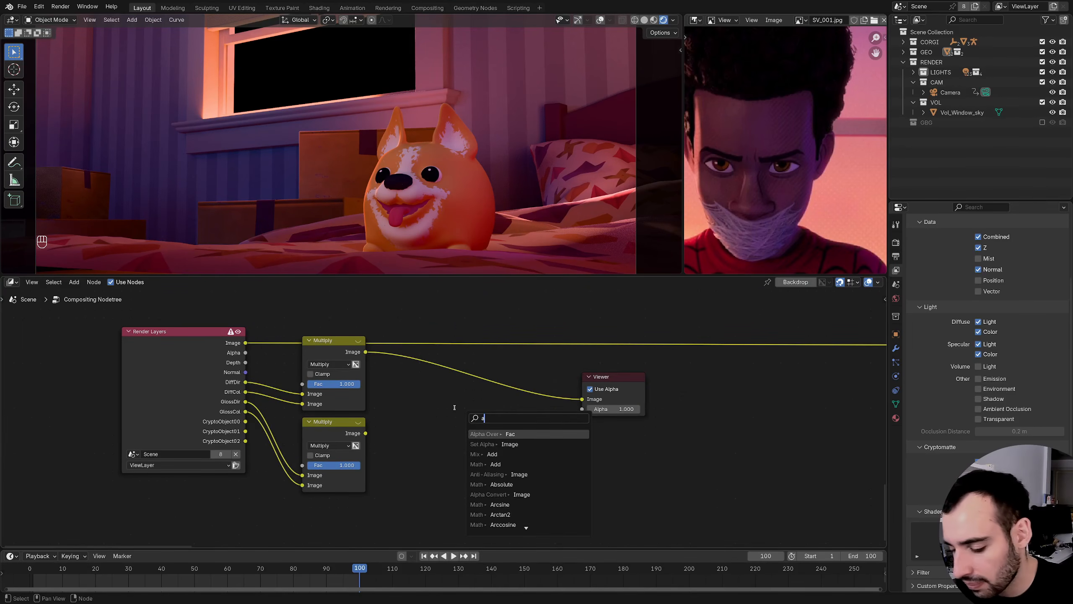
type("dd")
key("Return")
left_click(439, 435)
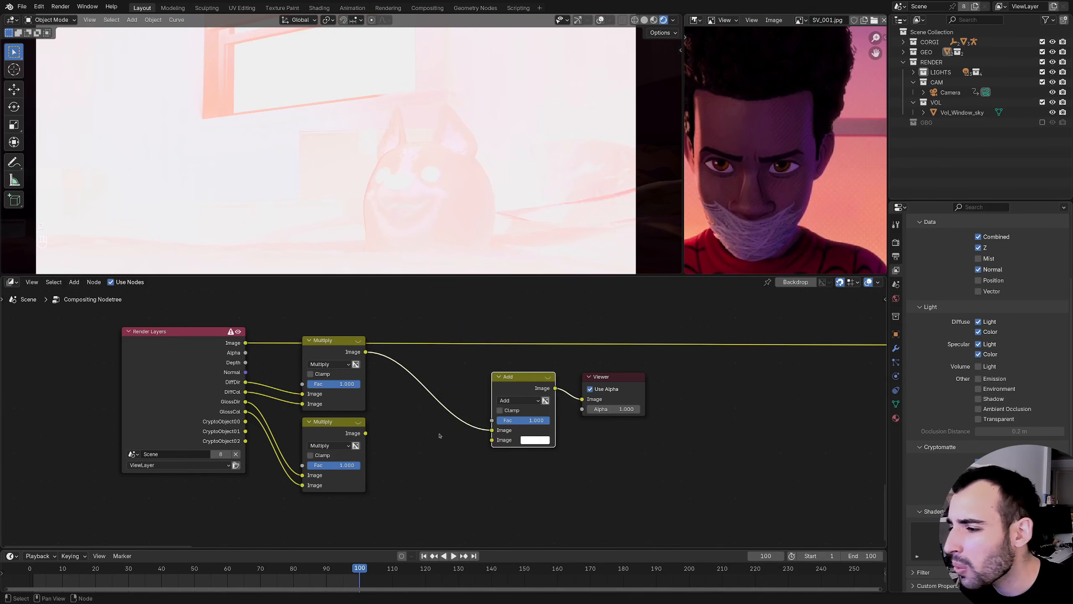
left_click_drag(365, 433, 492, 440)
- Widen the reference image area and zoom both views to compare the full render with the reference
scroll(443, 418, "down", 2)
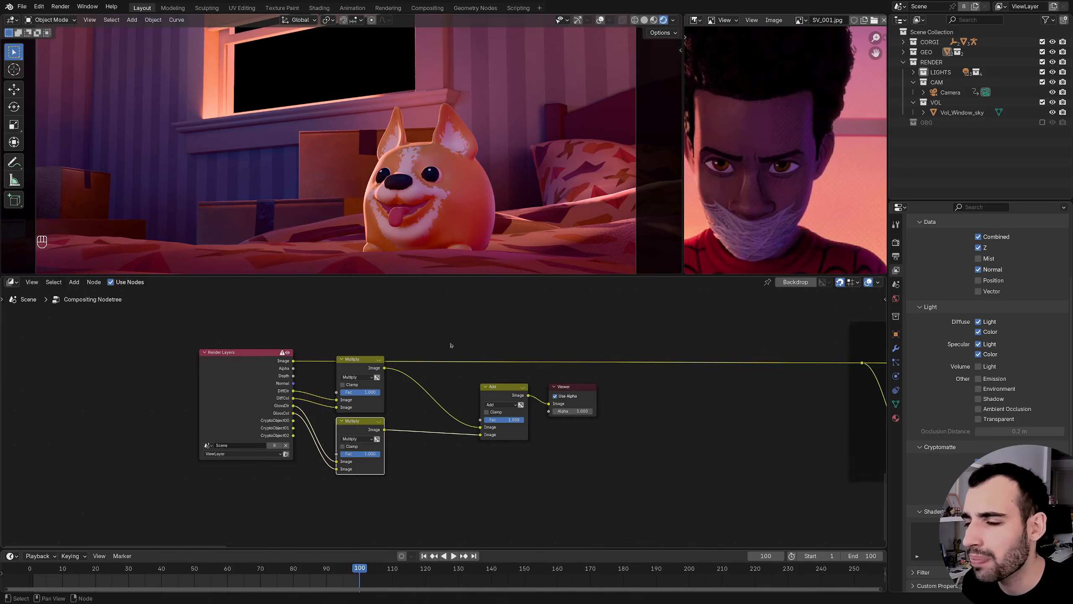
middle_click_drag(566, 348, 539, 363)
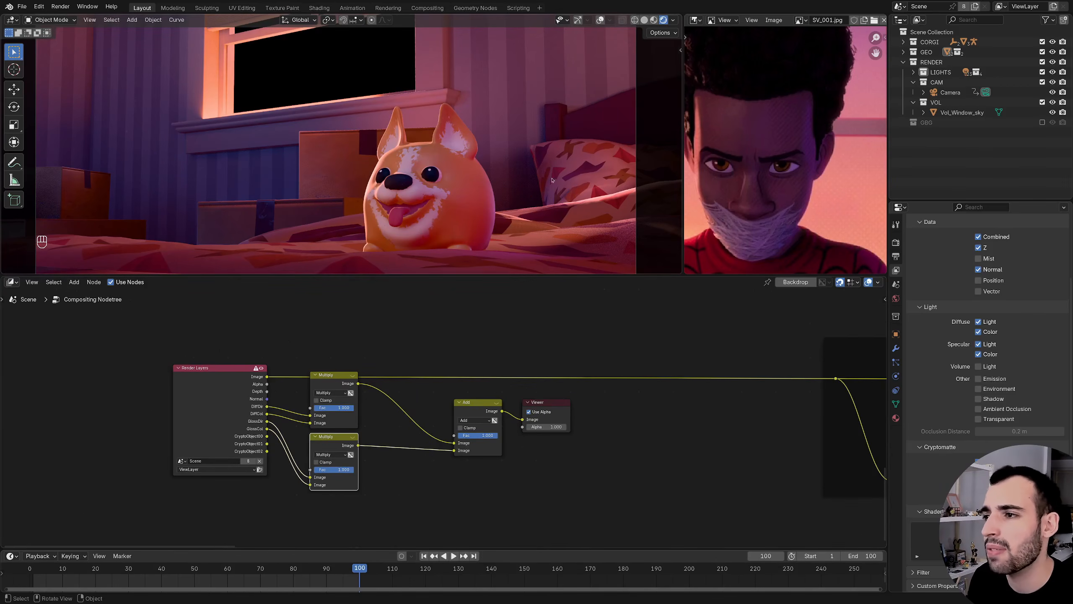
scroll(592, 179, "down", 2)
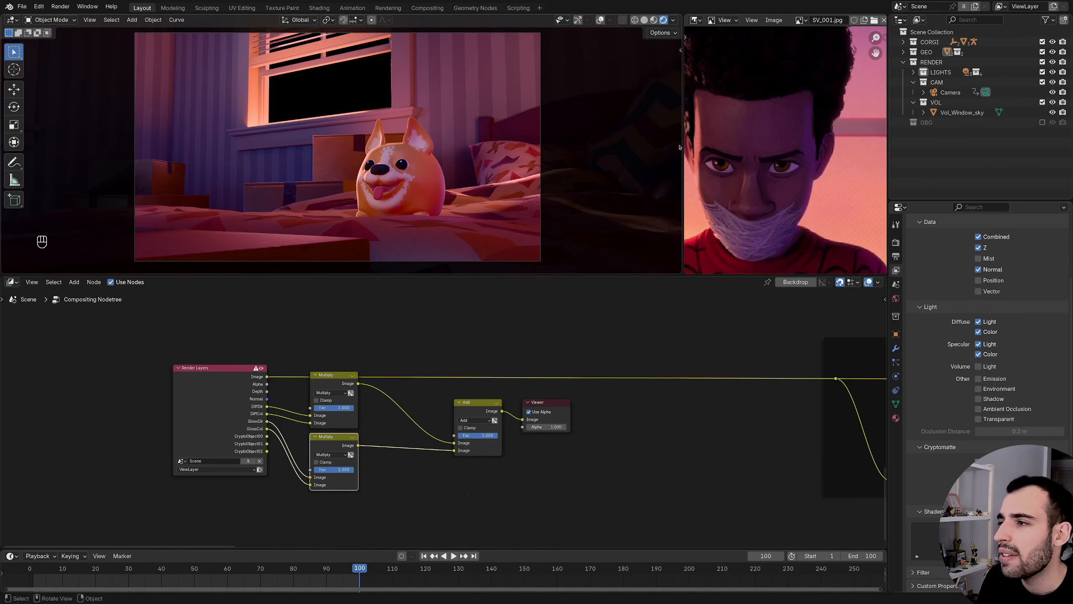
left_click_drag(680, 147, 511, 151)
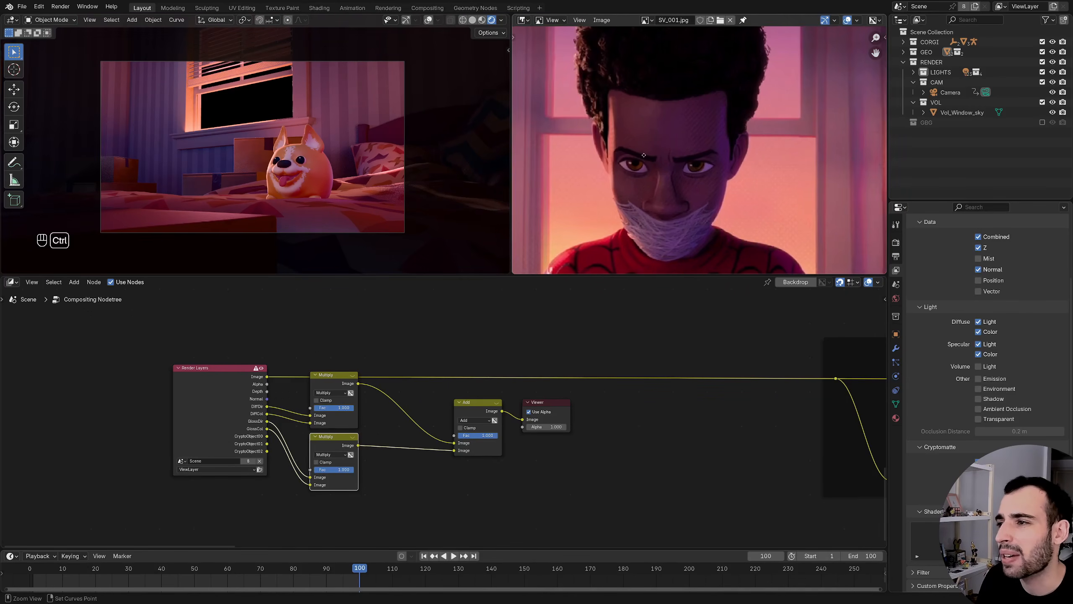
middle_click_drag(644, 155, 639, 205, "ctrl")
middle_click_drag(294, 221, 294, 184, "ctrl")
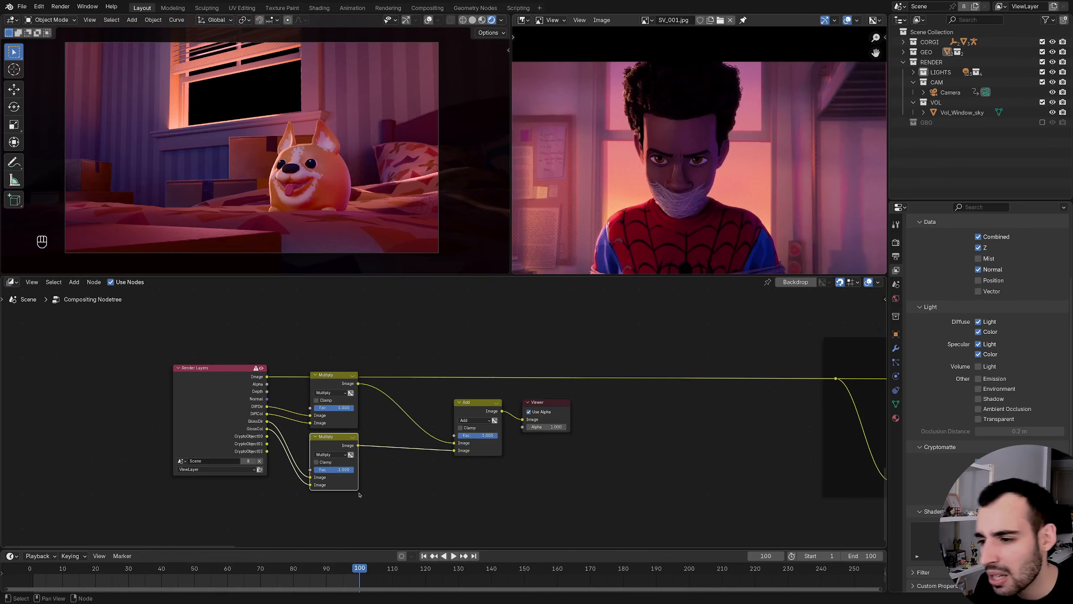
- Insert a Kuwahara filter between the glossy Multiply node and the Add node, and set its size to 8.8
middle_click_drag(383, 428, 478, 412, "ctrl")
left_click_drag(360, 435, 411, 480)
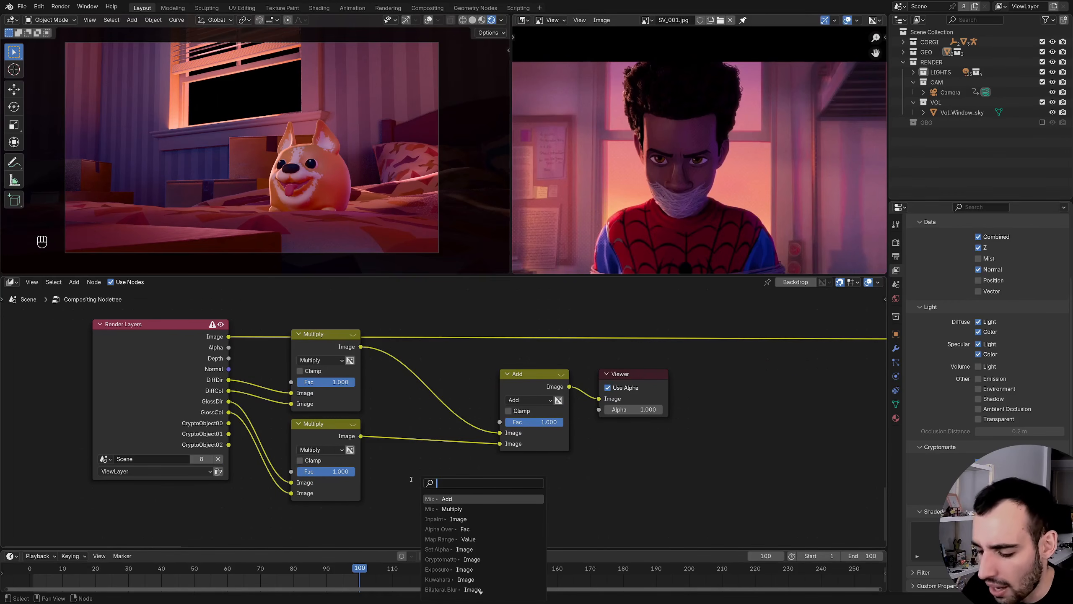
type("kuwa")
key("Return")
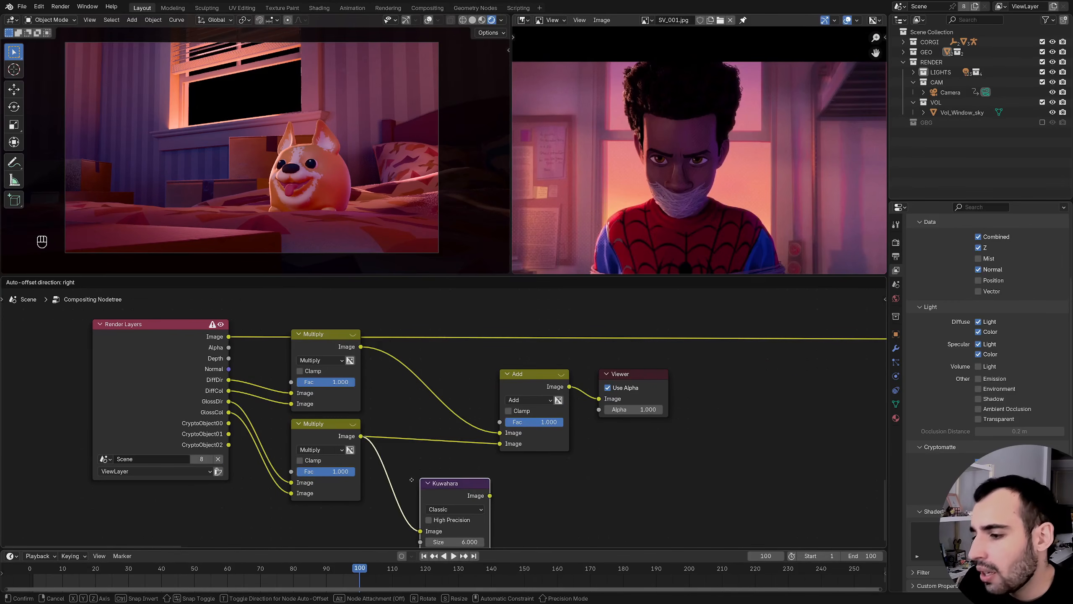
left_click(241, 364)
scroll(414, 499, "up", 1)
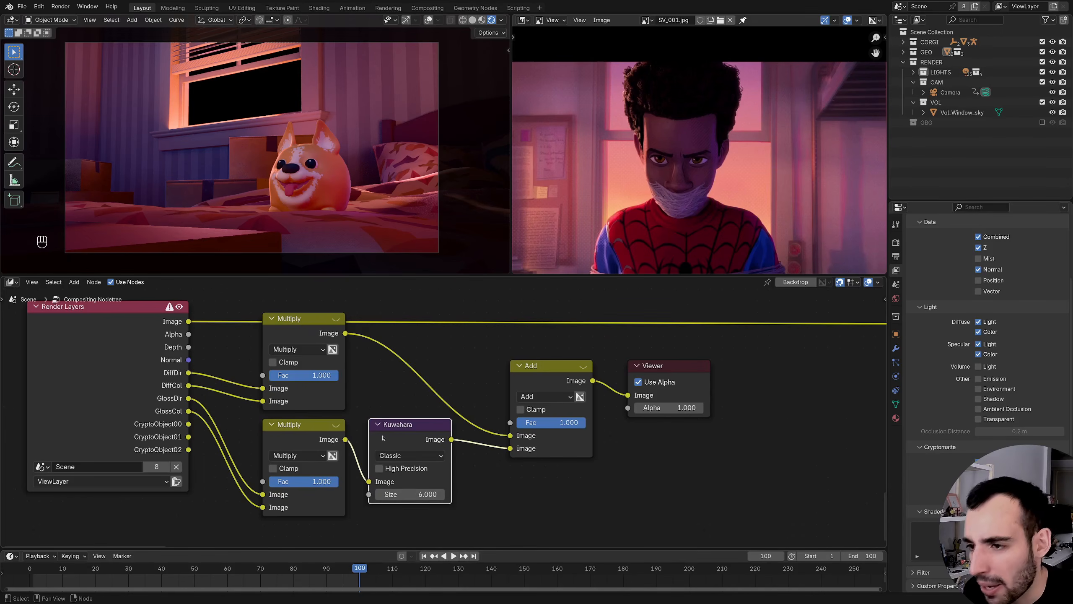
mouse_move(415, 494)
left_mouse_down()
mouse_move(454, 495)
mouse_move(417, 494)
mouse_move(427, 495)
left_mouse_up()
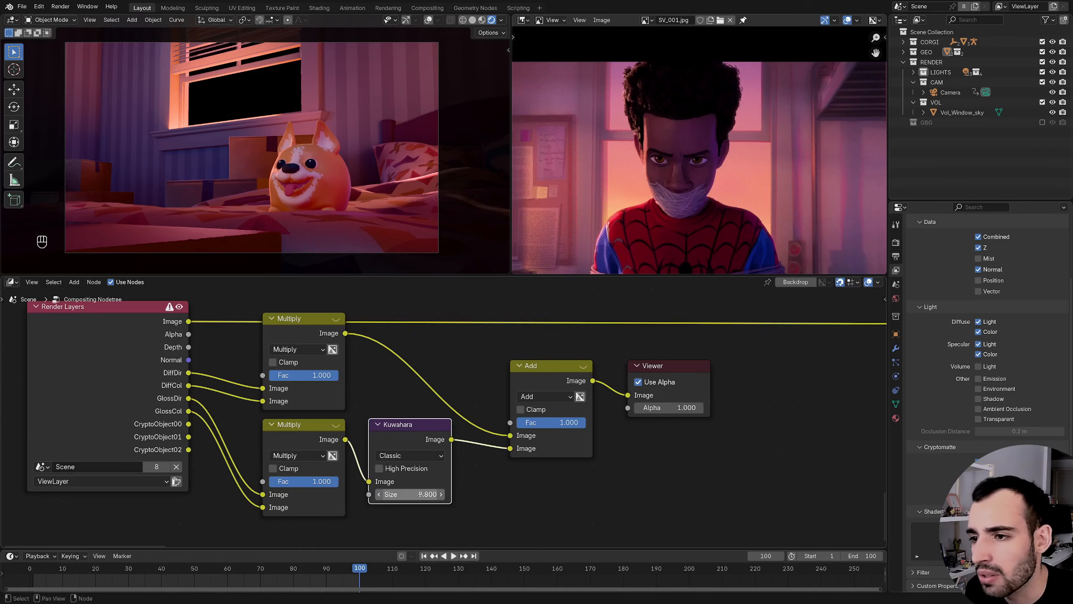
- Move the Viewer node farther away from the Add node to leave space between them
middle_click_drag(438, 450, 378, 484)
mouse_move(378, 484)
middle_mouse_down("ctrl")
mouse_move(412, 472)
mouse_move(363, 498)
middle_mouse_up("ctrl")
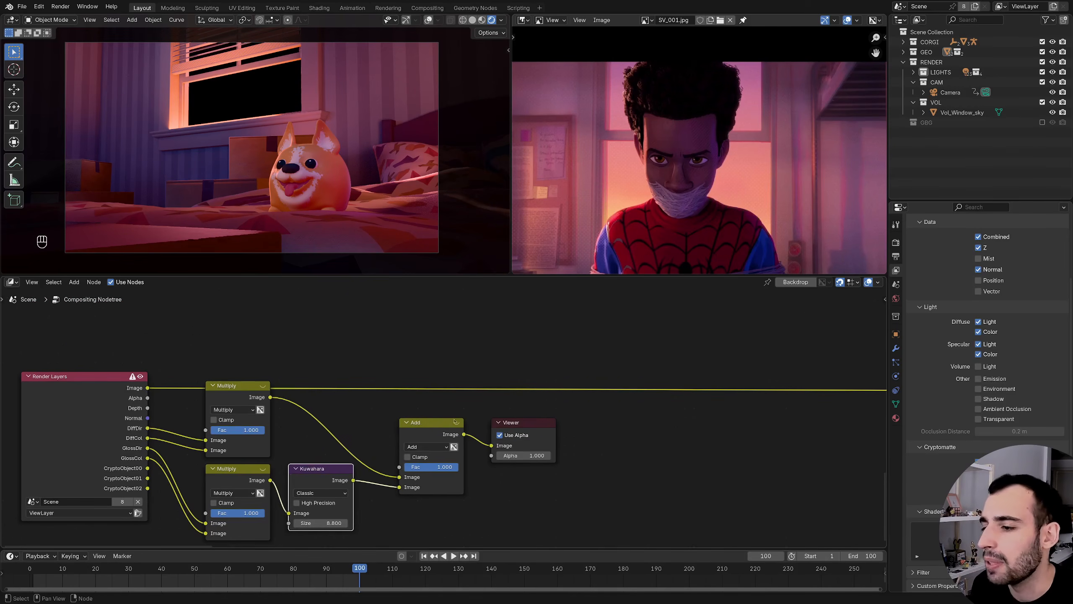
left_click_drag(527, 422, 664, 422)
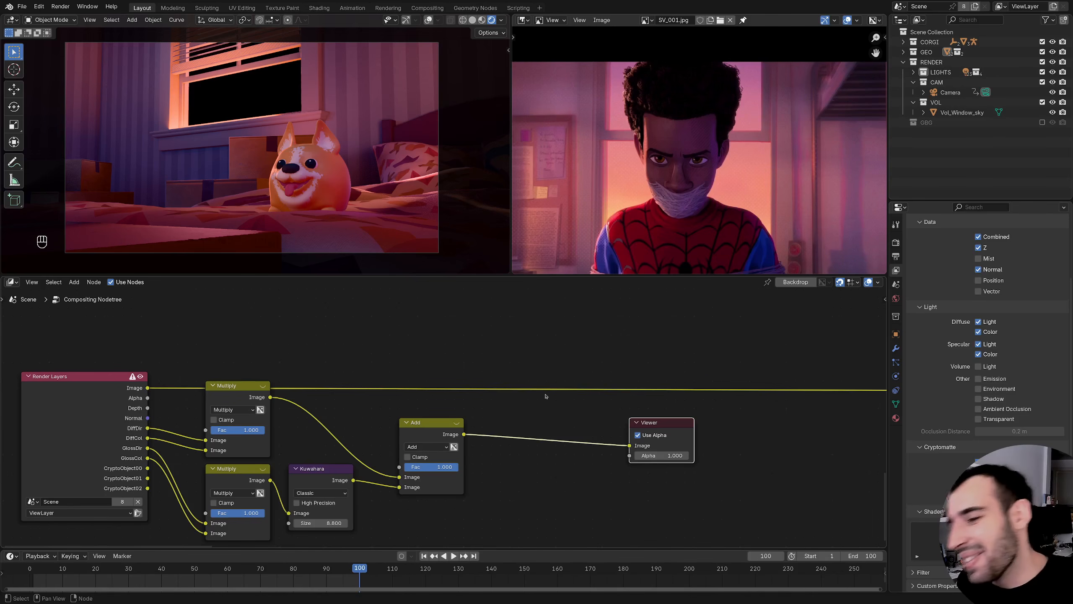
key("Home")
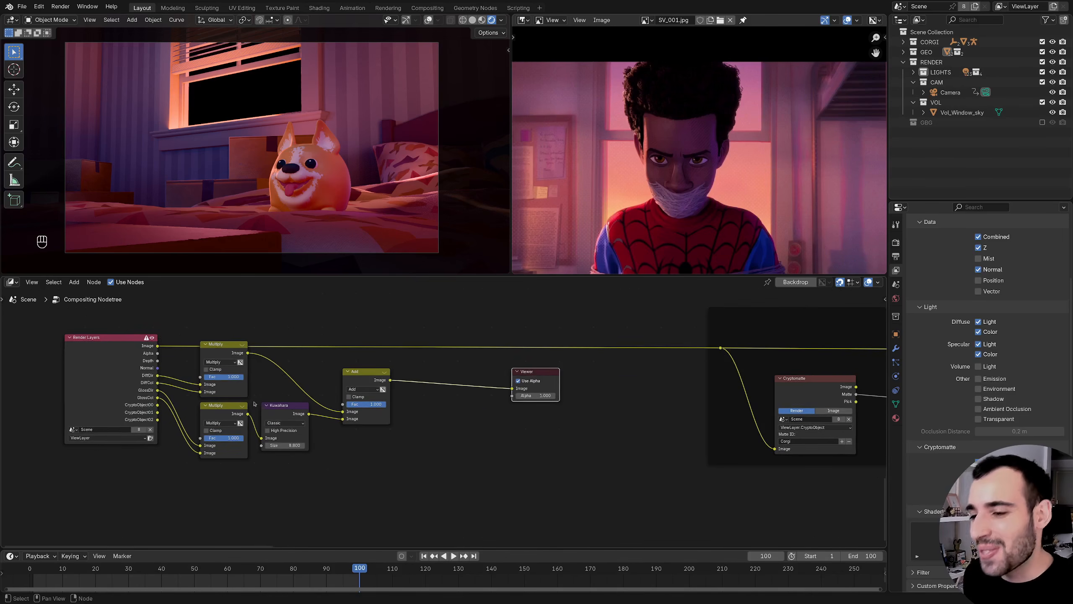
- Widen the 3D viewport and adjust its zoom to examine the filtered render beside the reference image
scroll(291, 114, "up", 2)
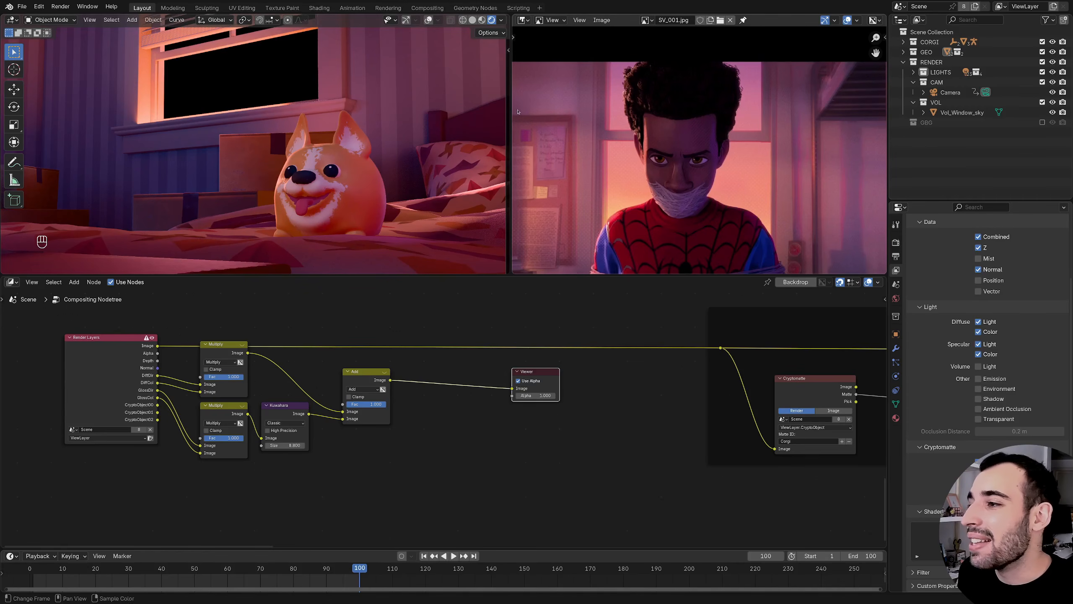
left_click_drag(508, 110, 573, 111)
scroll(307, 113, "down", 3)
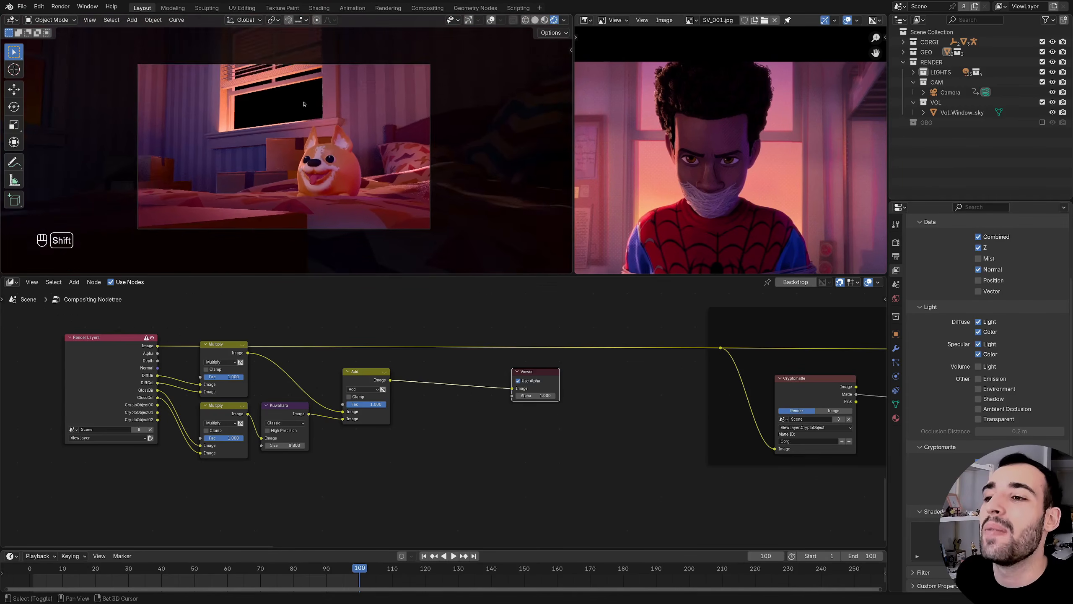
scroll(327, 117, "up", 1)
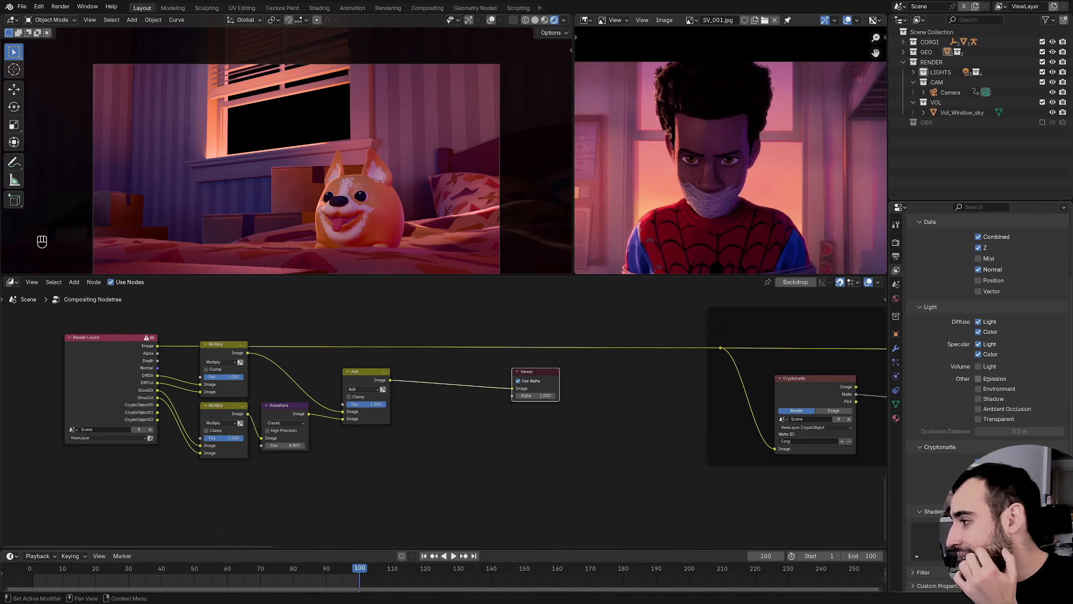
- Enable the Environment pass, and try the Emission pass by previewing its output before disabling it again
left_click(979, 389)
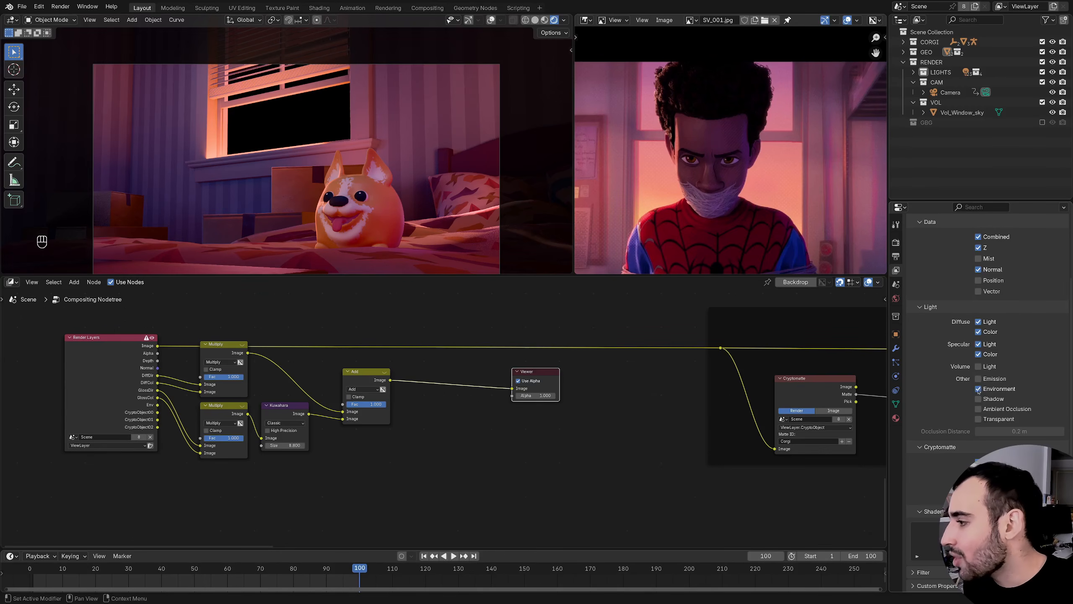
left_click(979, 379)
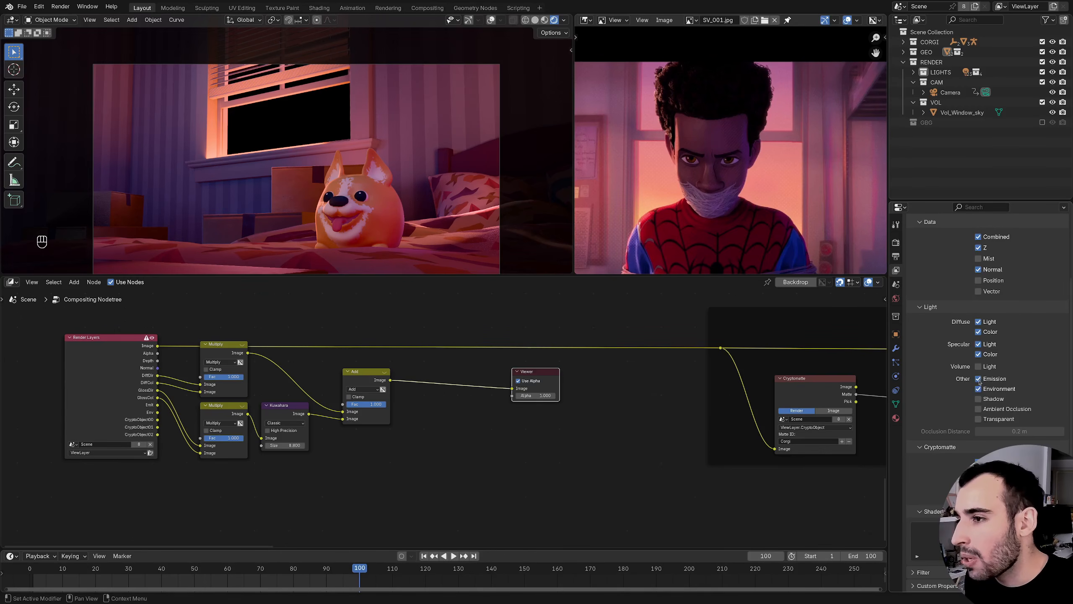
left_click(158, 406, "ctrl+shift")
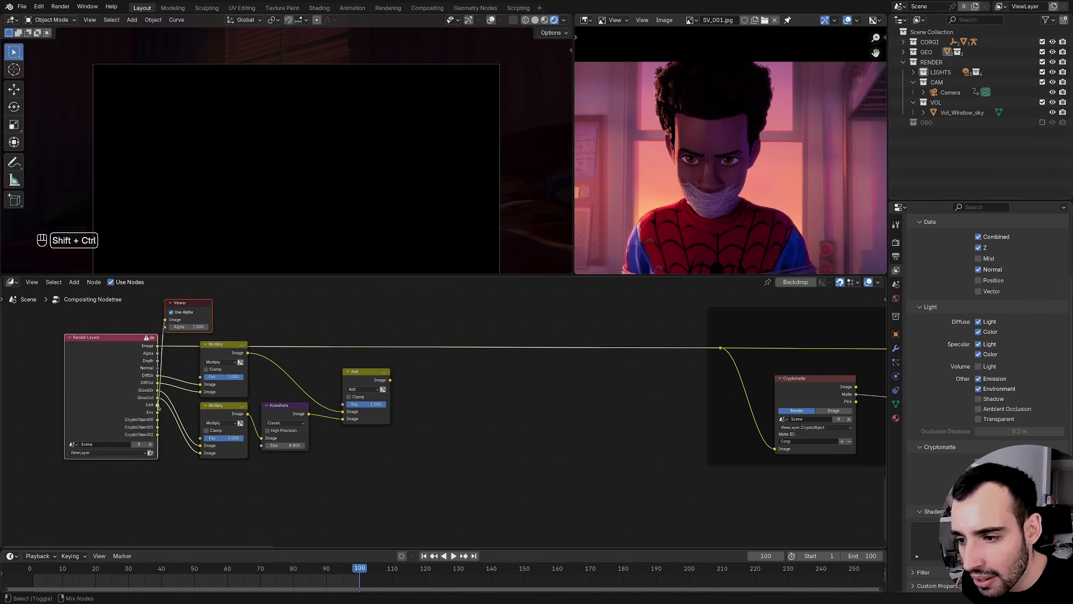
left_click(978, 379)
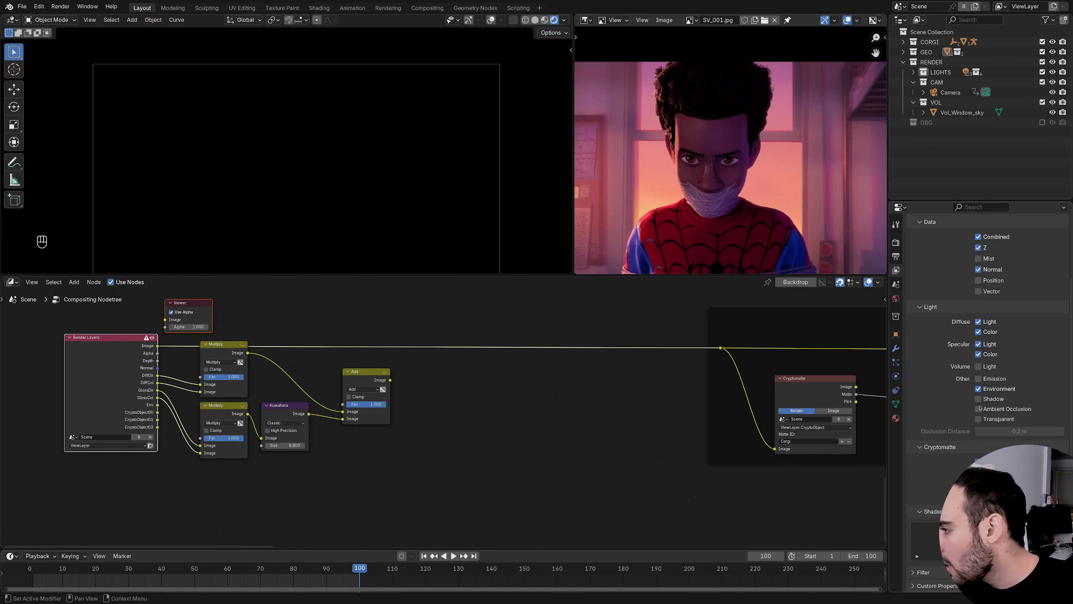
- Enable the Volume Light pass, preview its output, and switch the preview back to the Add node's result
left_click(978, 366)
left_click(158, 404, "ctrl+shift")
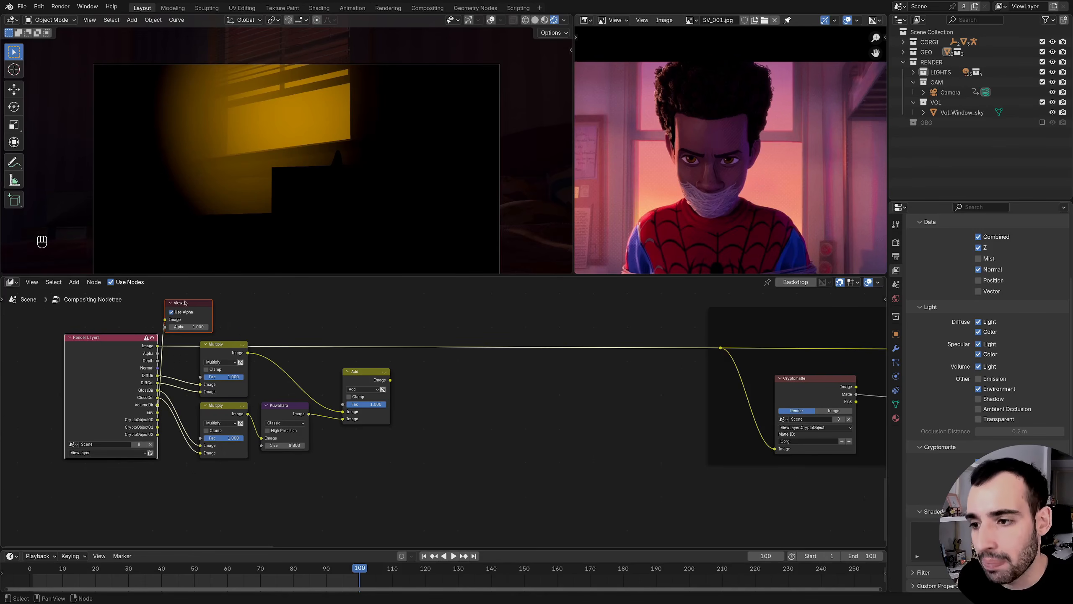
left_click_drag(185, 303, 228, 539)
middle_click_drag(270, 452, 232, 447)
left_click(347, 378, "ctrl+shift")
middle_click_drag(358, 379, 321, 362)
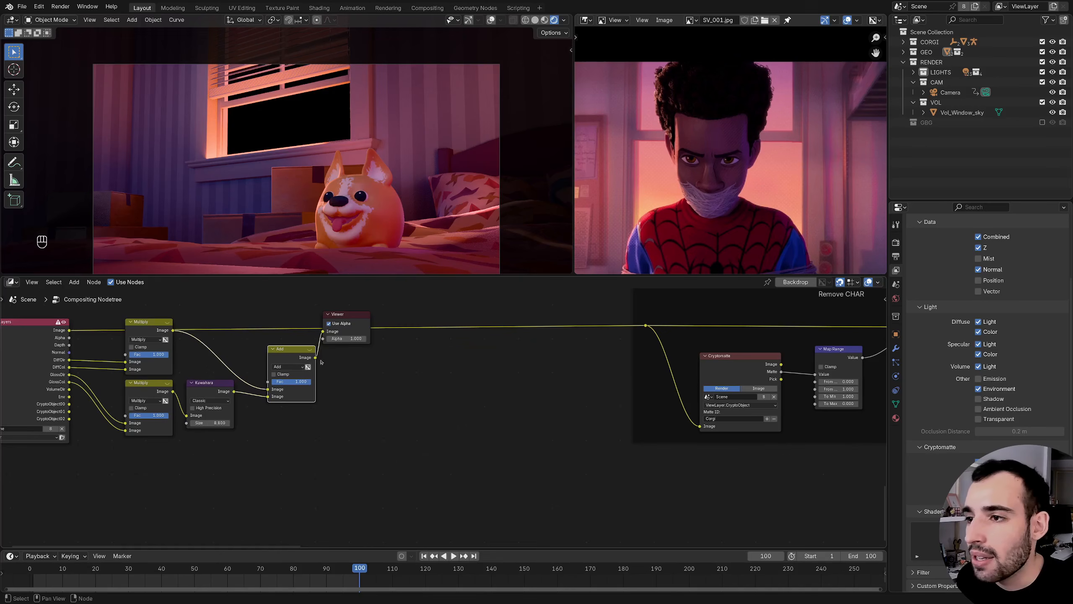
- Combine the first Add node's output with the Env pass through a second Add node, and preview the result
left_click(339, 370)
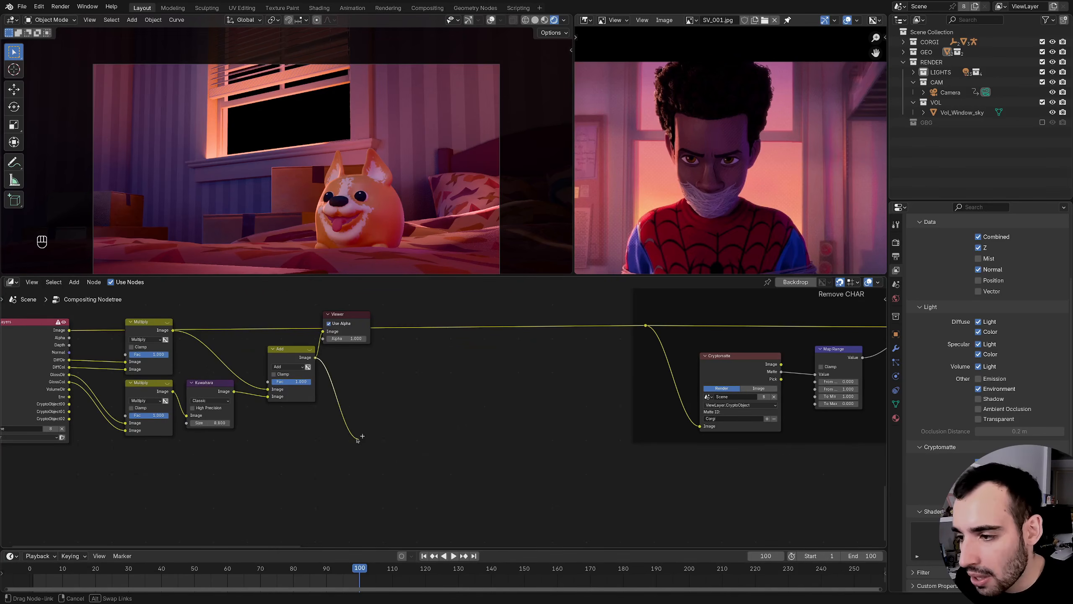
key("shift+a")
type("a")
key("Return")
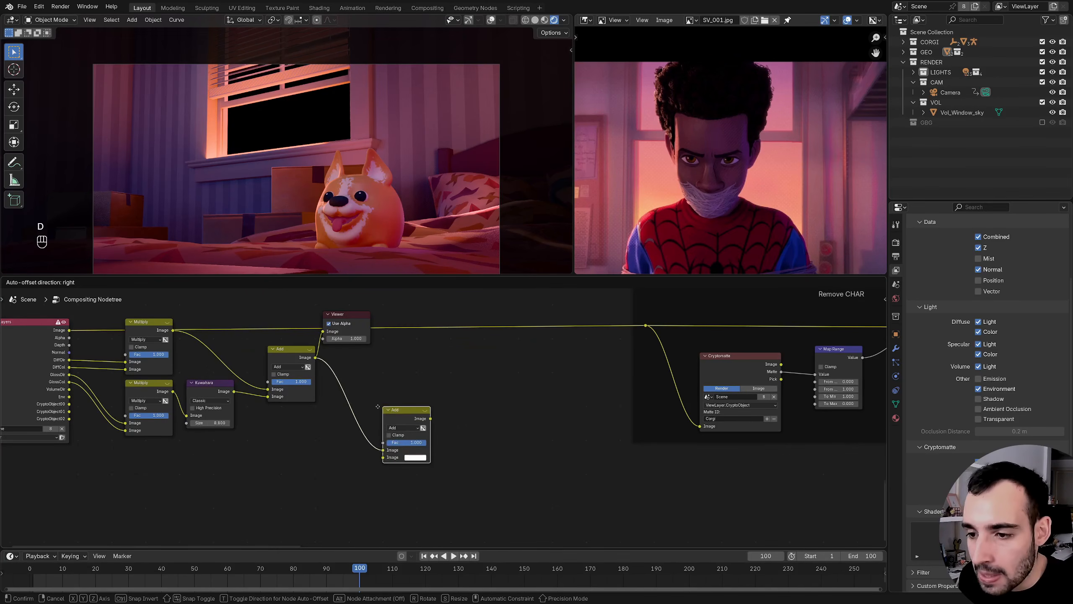
left_click(384, 418)
left_click(69, 397, "ctrl+shift")
left_click_drag(69, 396, 383, 463)
left_click_drag(407, 419, 386, 365)
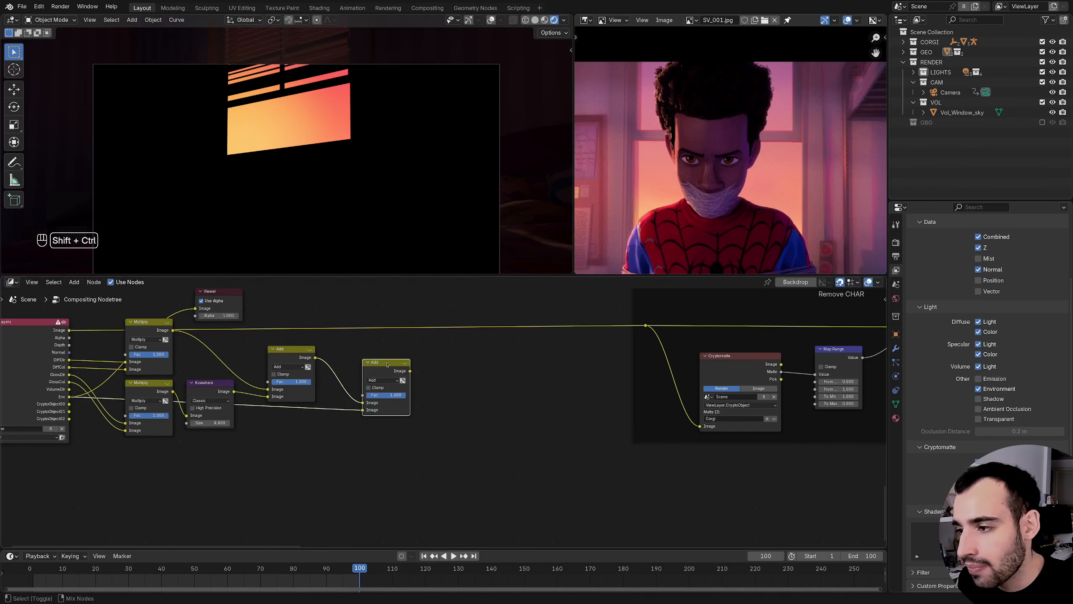
left_click(378, 402, "ctrl+shift")
mouse_move(368, 411)
middle_mouse_down()
mouse_move(341, 438)
mouse_move(380, 418)
middle_mouse_up()
middle_click_drag(380, 418, 399, 400)
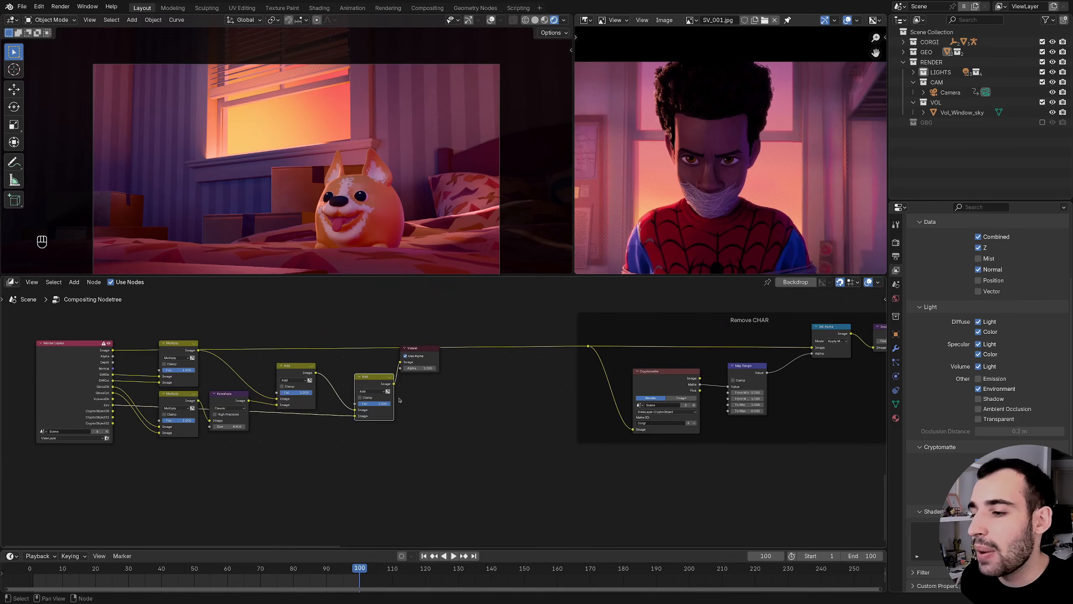
- Space the merge nodes and the Viewer apart, and link the second Add output to the reroute feeding the Remove CHAR frame
left_click_drag(37, 332, 394, 494)
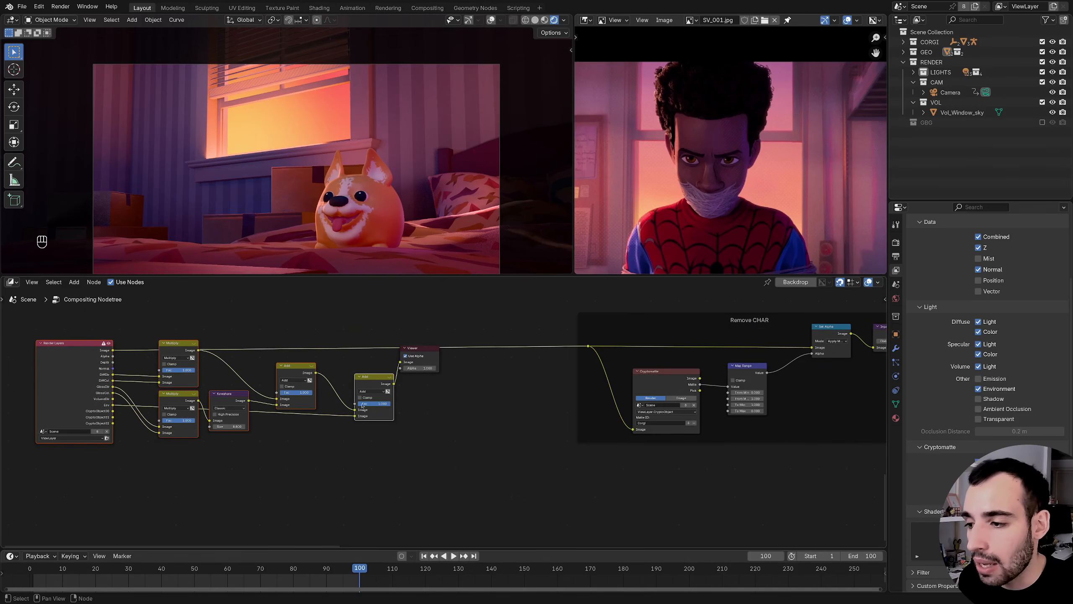
left_click_drag(357, 377, 301, 360)
middle_click_drag(318, 388, 350, 392)
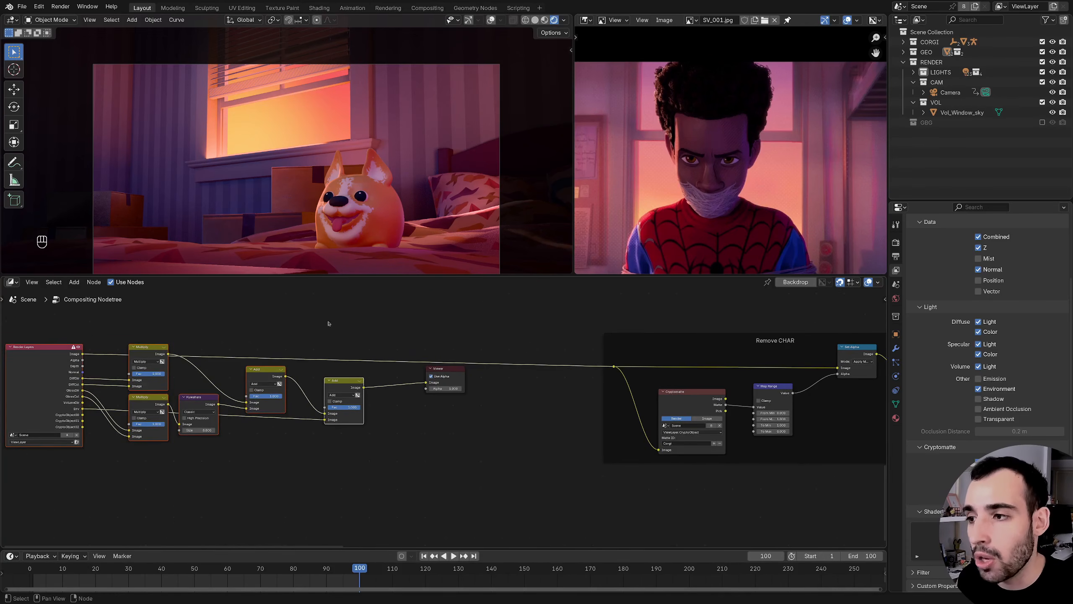
middle_click_drag(329, 323, 236, 320)
left_click_drag(363, 378, 373, 434)
middle_click_drag(309, 368, 326, 380)
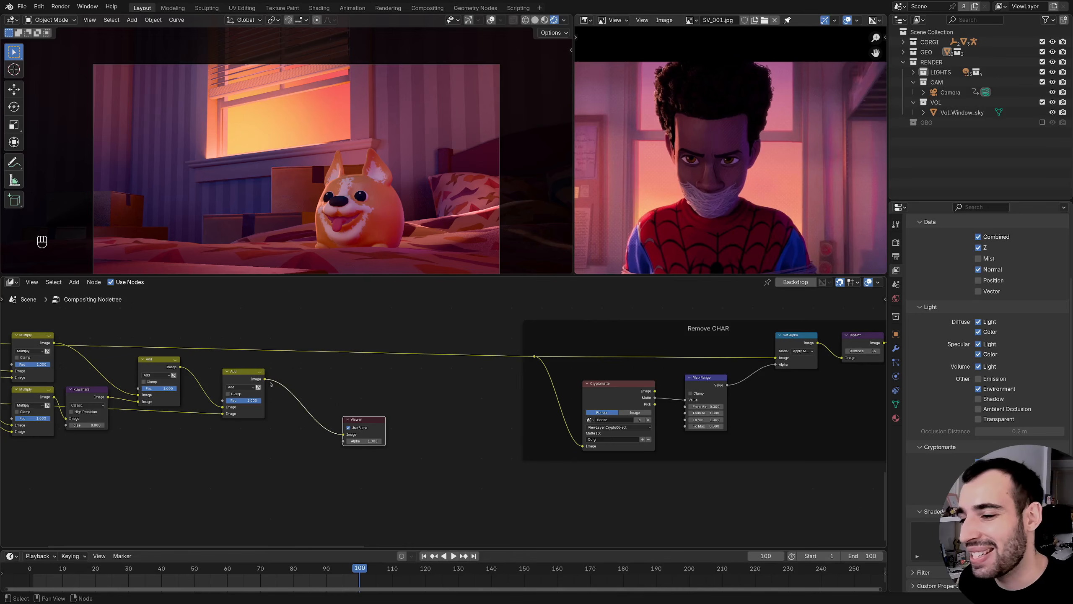
left_click_drag(265, 380, 534, 358)
- Join the Render Layers, Multiply, Kuwahara and Add nodes in a frame labelled "Merge ENV"
scroll(241, 393, "down", 4)
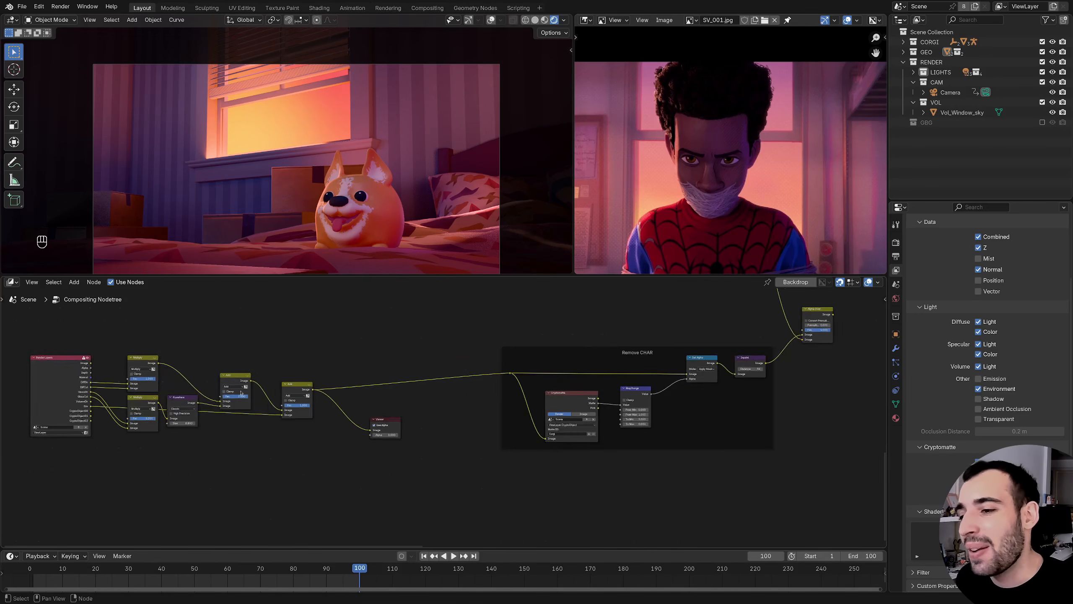
middle_click_drag(241, 393, 382, 398)
left_click(270, 397)
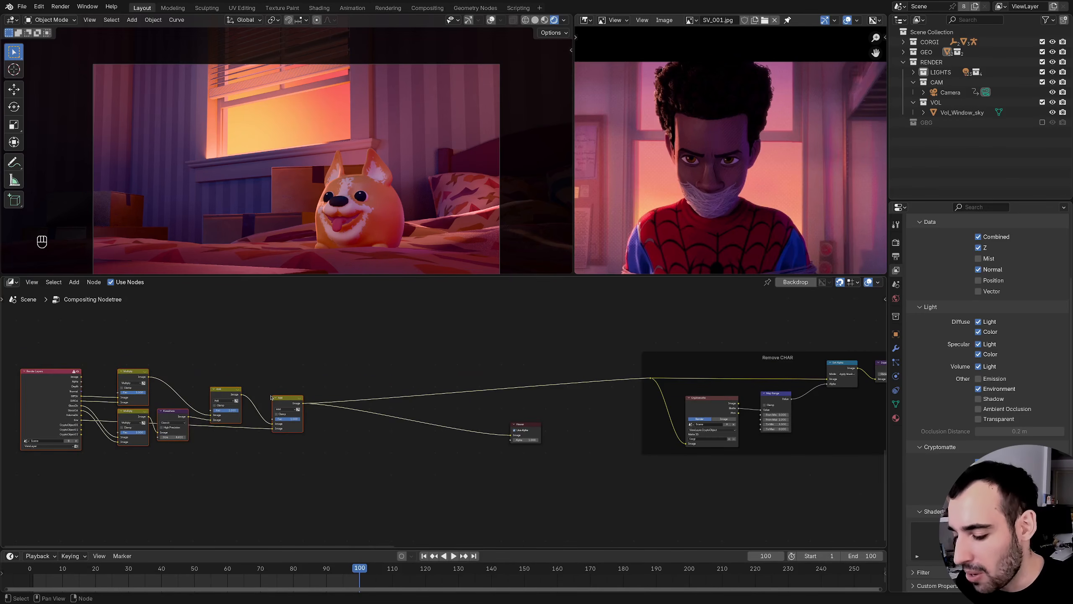
key("shift+p")
key("F2")
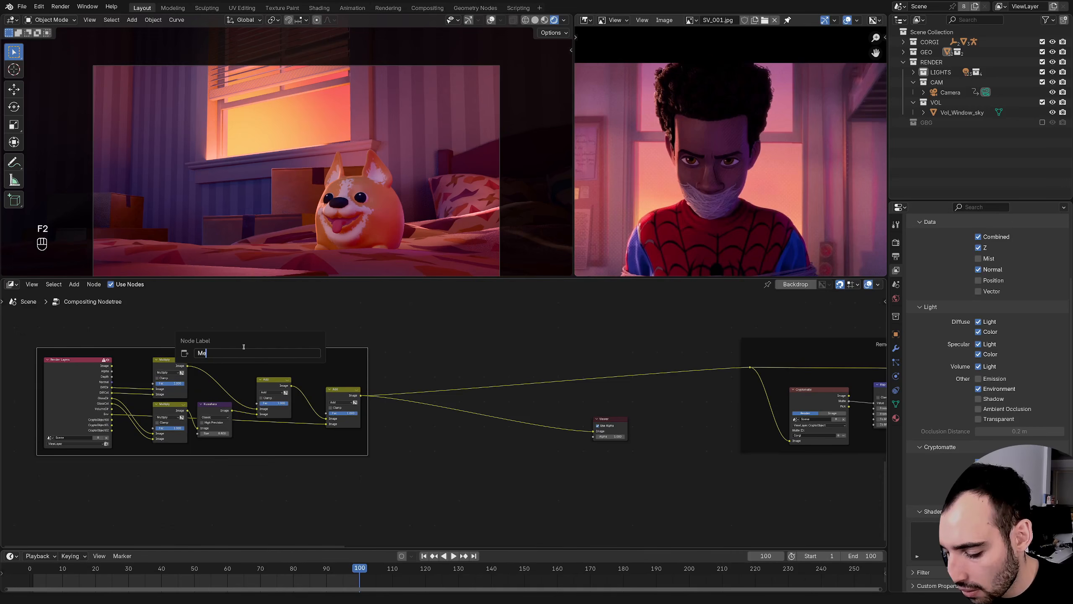
type("Merge ENV")
key("Return")
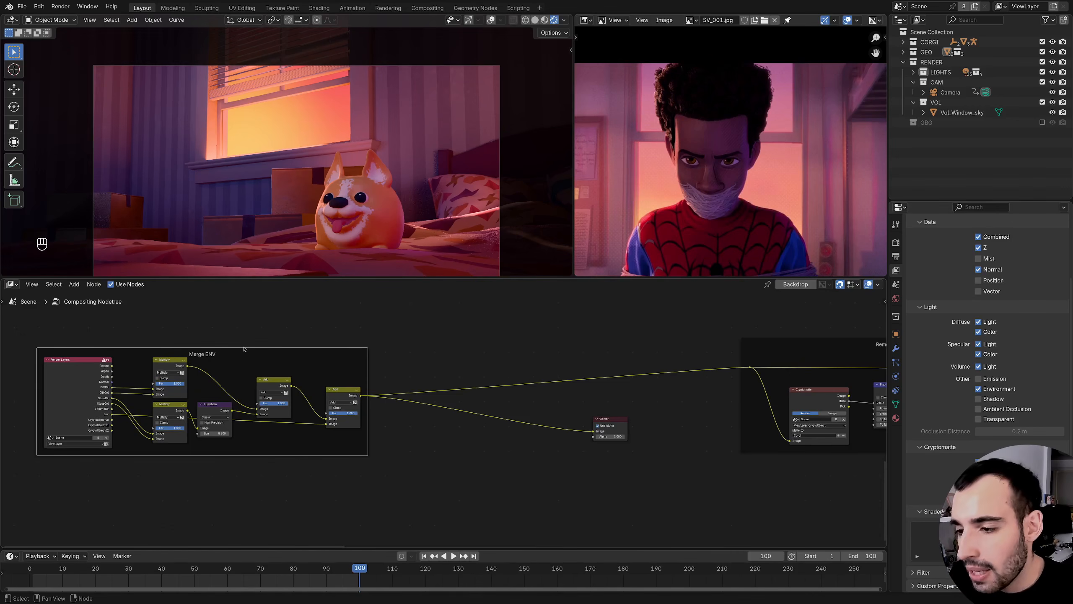
- Move the Merge ENV frame farther from the Remove CHAR frame and place the Viewer node below the main link
scroll(449, 396, "down", 4)
middle_click_drag(532, 402, 592, 398, "shift")
left_click_drag(370, 362, 320, 345)
middle_click_drag(475, 359, 330, 389)
scroll(352, 383, "up", 2)
left_click_drag(473, 434, 490, 494)
middle_click_drag(257, 395, 215, 369, "ctrl")
middle_click_drag(213, 371, 310, 379)
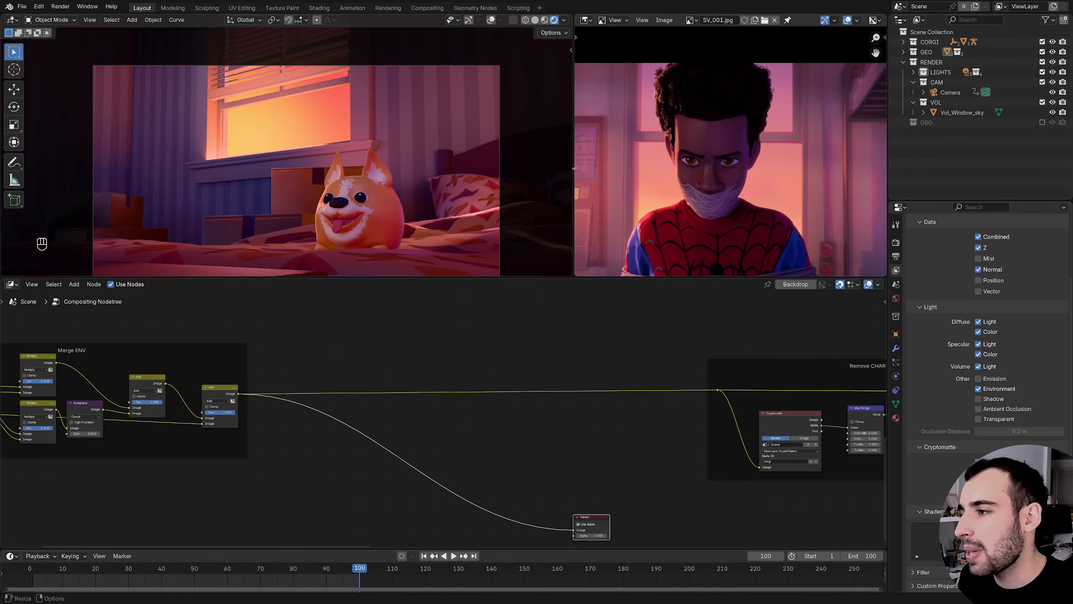
- Enlarge the reference image area and zoom in to examine the background haze and lighting around the character
left_click_drag(574, 168, 419, 182)
middle_click_drag(615, 136, 637, 131, "ctrl")
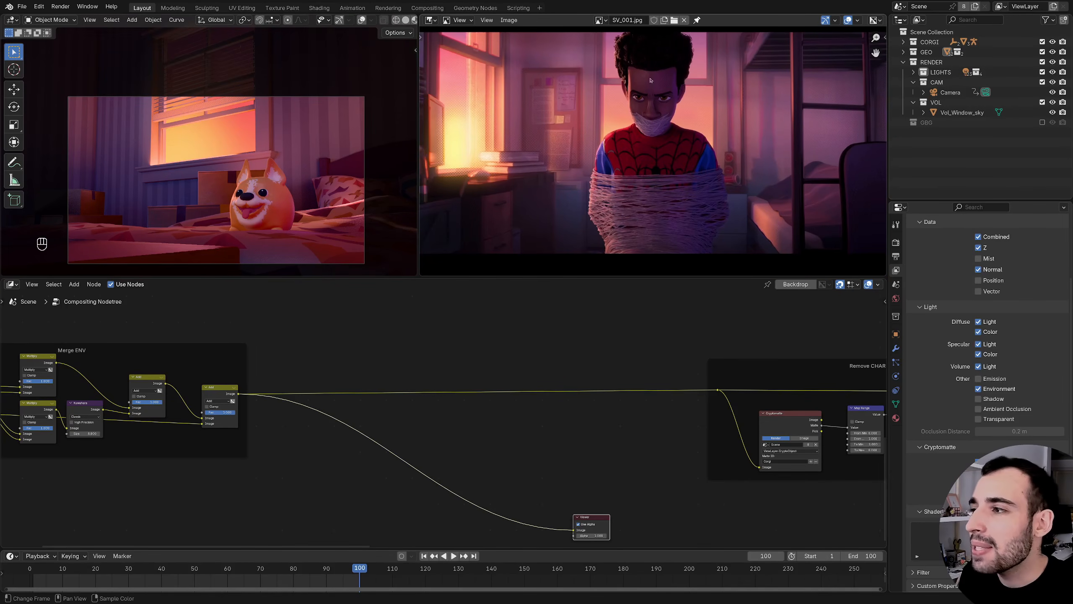
middle_click_drag(657, 123, 647, 160, "ctrl")
middle_click_drag(640, 160, 637, 96, "ctrl")
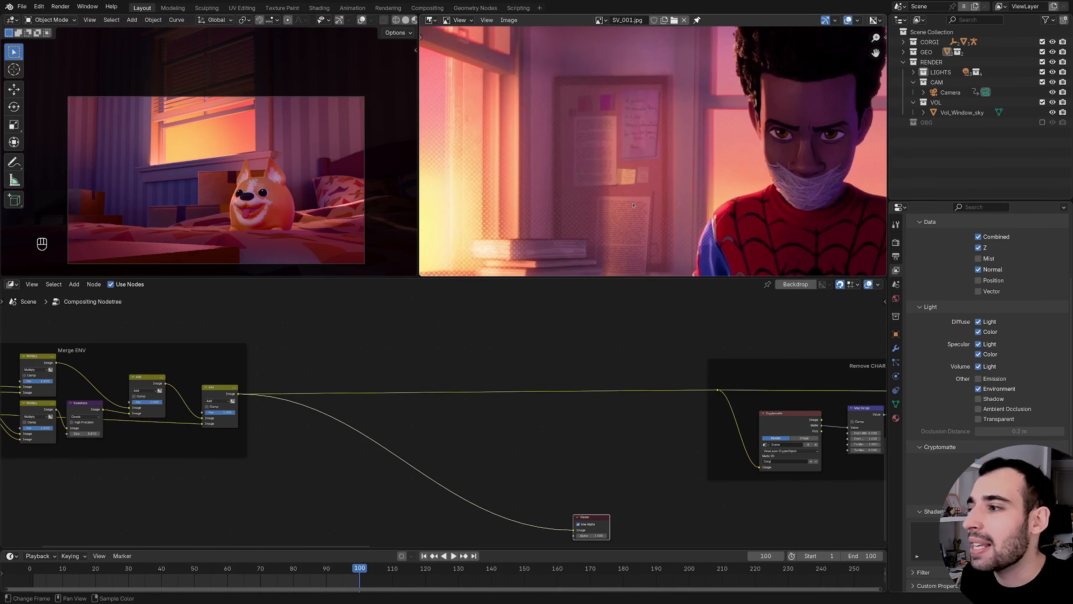
middle_click_drag(633, 205, 583, 133, "shift")
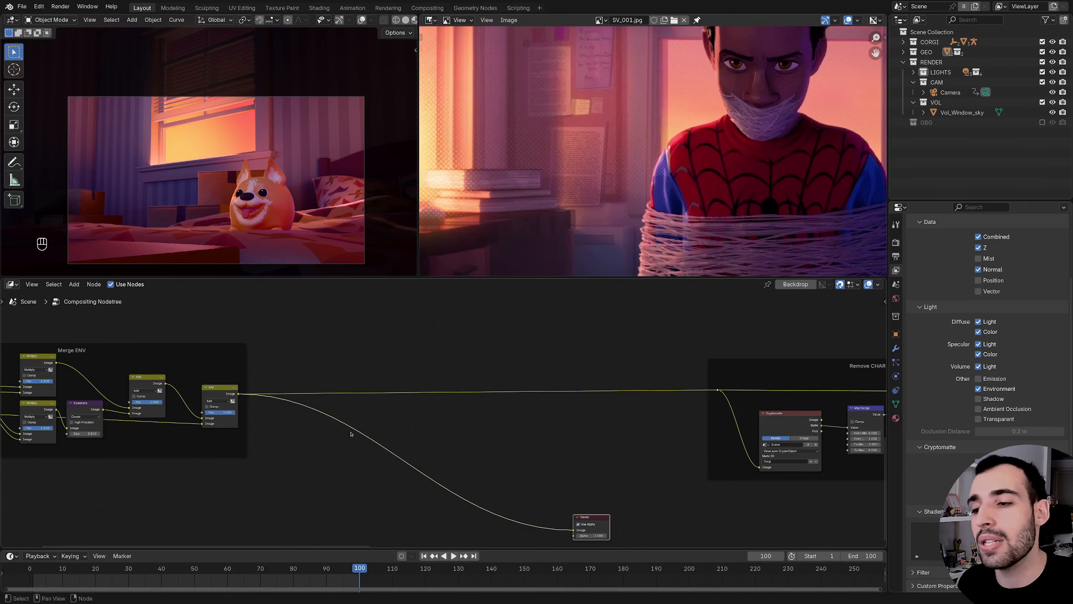
- Insert a reroute on the links leaving the Merge ENV frame and position it just outside the frame
middle_click_drag(384, 392, 440, 372)
right_click_drag(346, 362, 344, 448, "shift")
middle_click_drag(352, 402, 388, 377, "ctrl")
middle_click_drag(388, 376, 410, 360)
key("g")
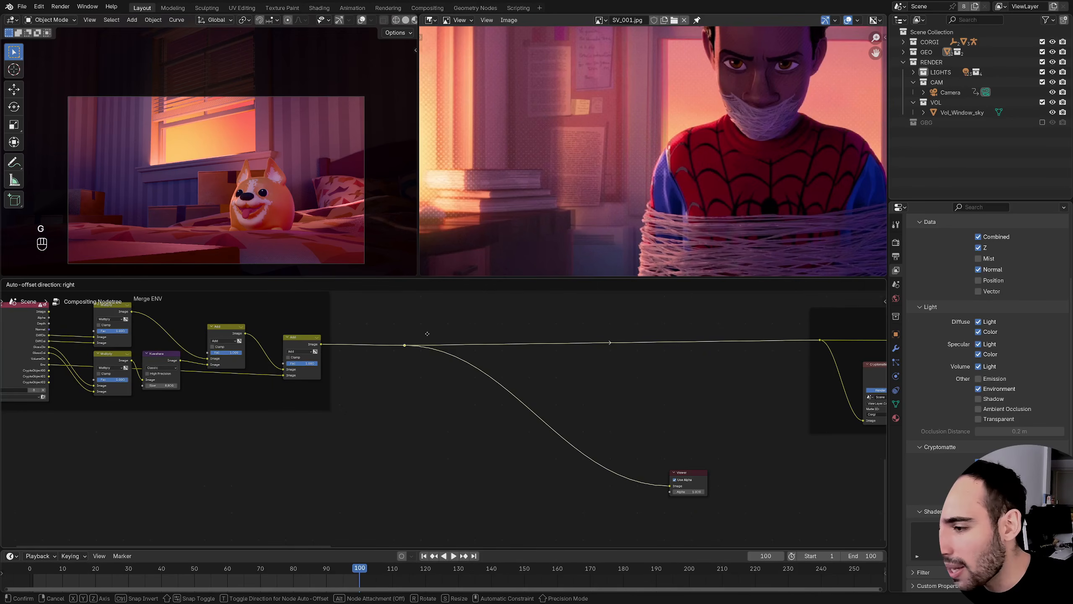
left_click(428, 333)
- Duplicate the Render Layers node by copying it and pasting the copy below the main link
middle_click_drag(258, 377, 334, 372)
left_click(55, 350)
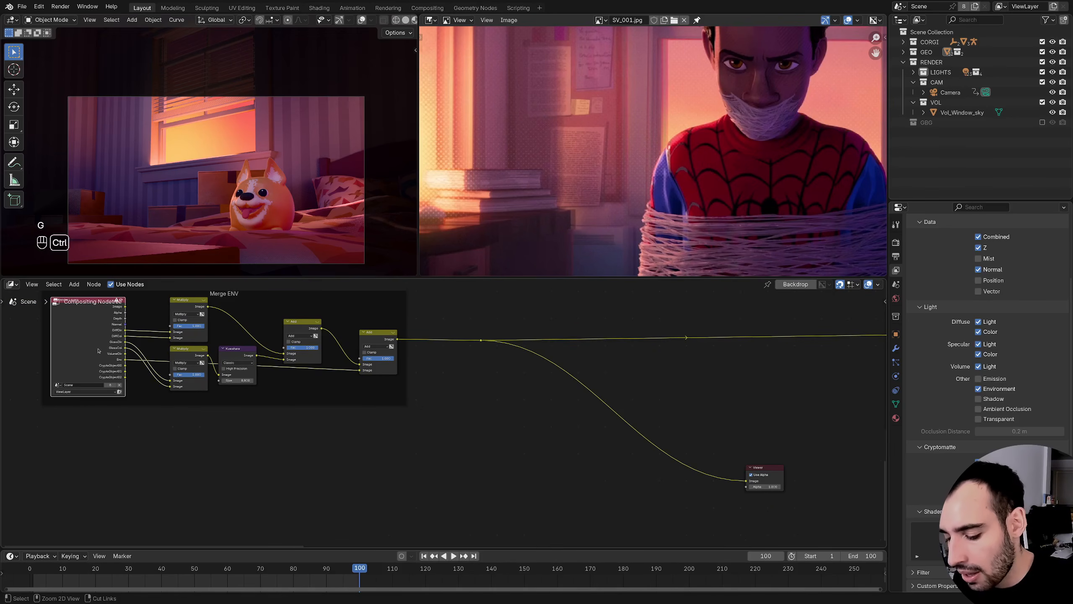
key("ctrl+c")
middle_click_drag(383, 413, 319, 421)
key("ctrl+v")
middle_click_drag(443, 422, 403, 414, "ctrl")
- Add a Map Range node to the copied Render Layers' Depth output and preview it in an enlarged 3D viewport
left_click_drag(403, 406, 465, 379)
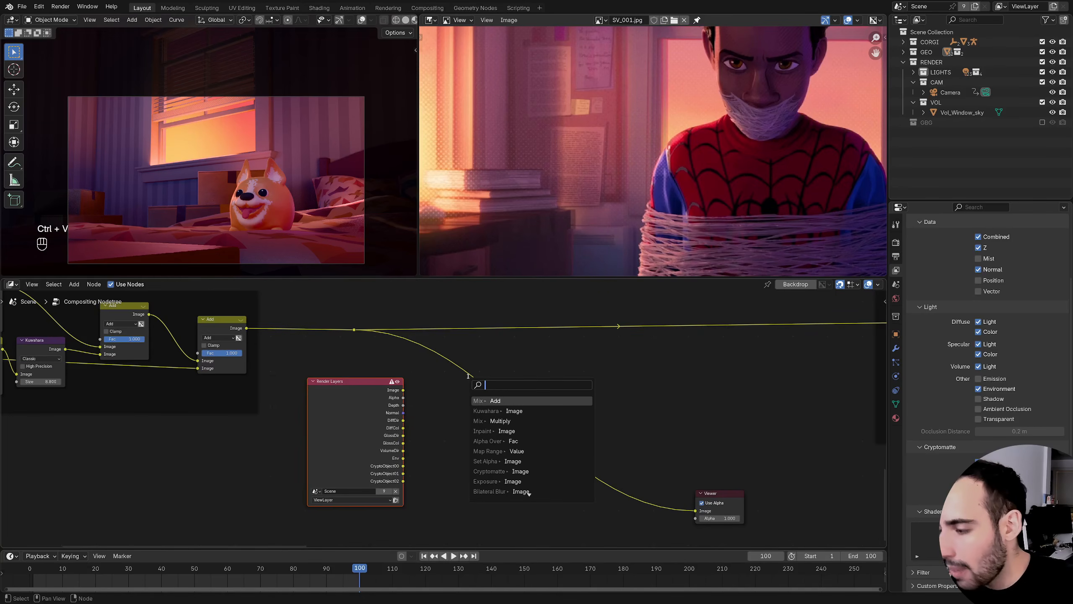
type("map ra")
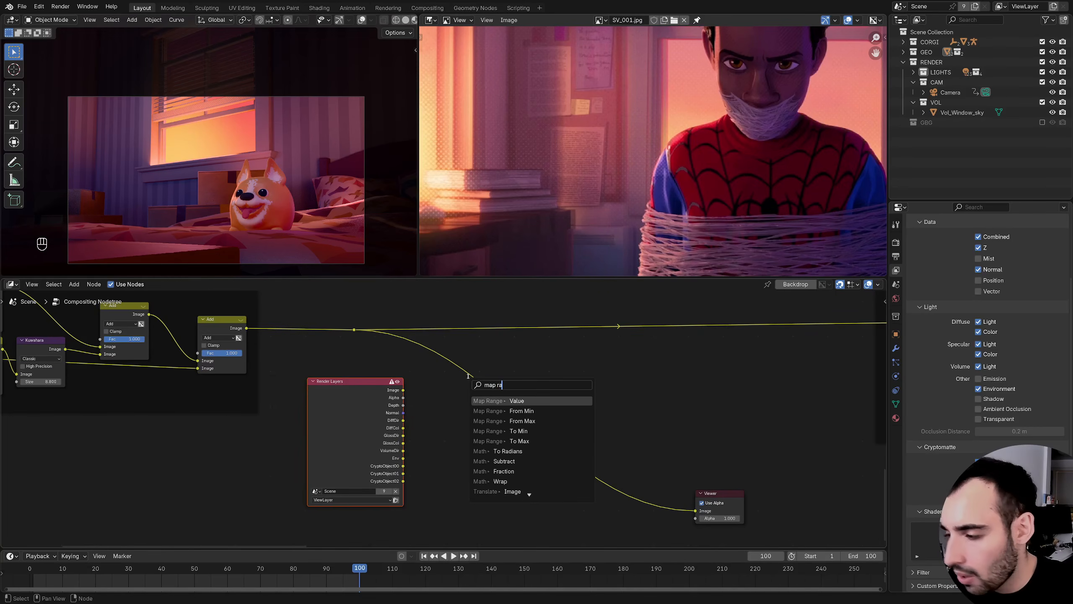
key("Return")
left_click(460, 382)
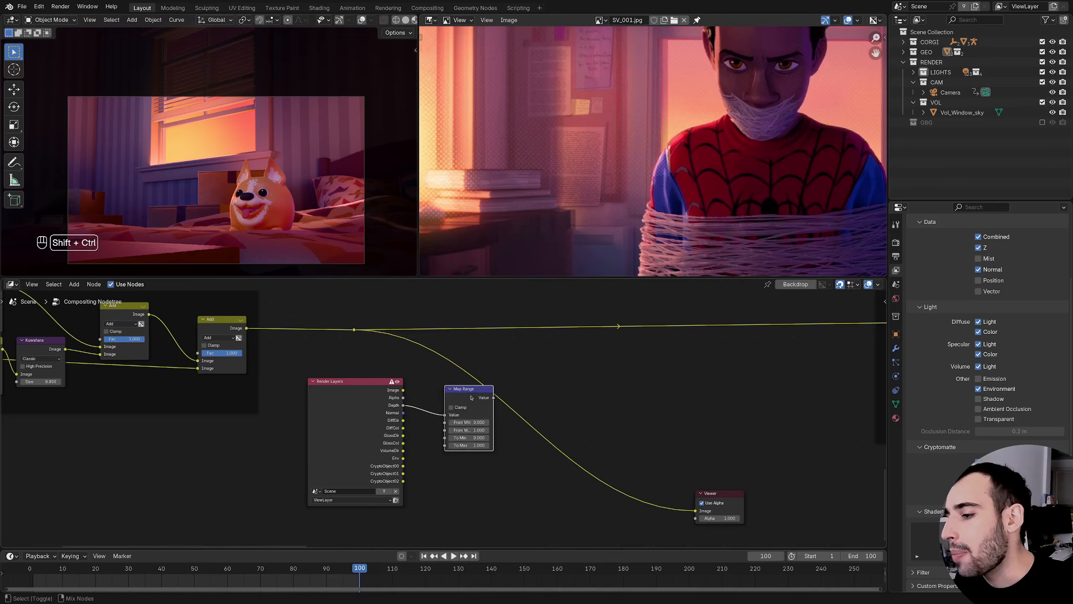
left_click(459, 382, "ctrl+shift")
left_click_drag(418, 190, 613, 192)
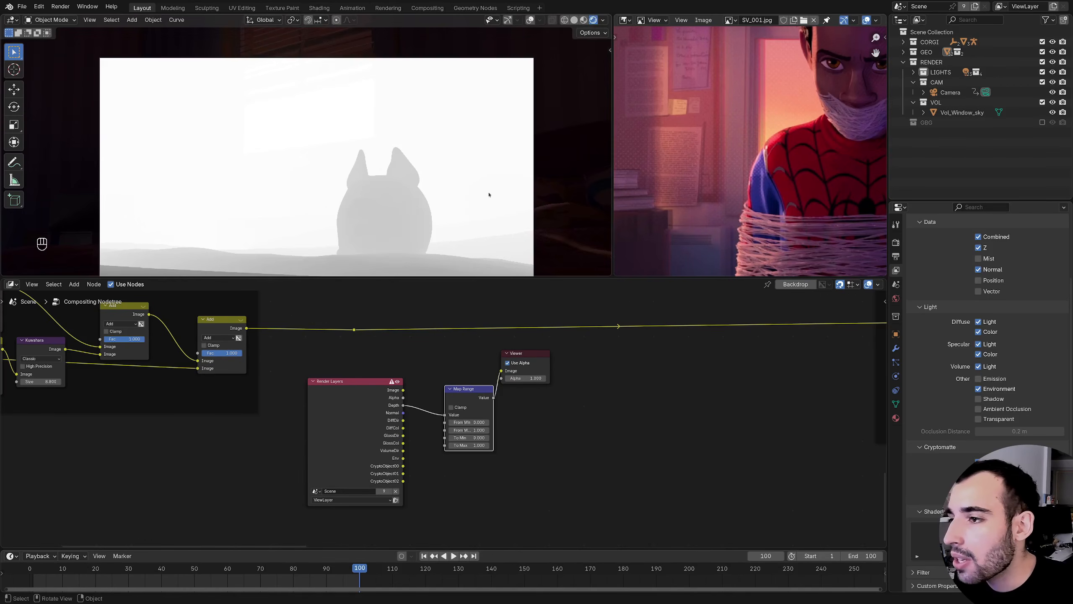
middle_click_drag(381, 214, 404, 187, "shift")
middle_click_drag(509, 440, 518, 414, "ctrl")
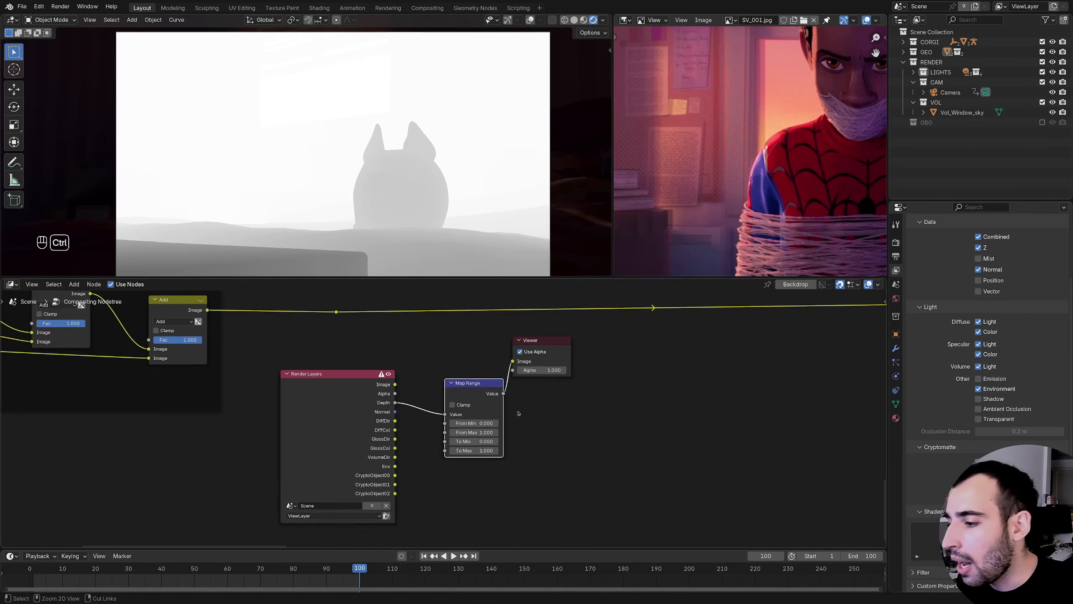
- Move the Viewer aside, raise the Map Range's From Min, set From Max to about 3.83, and enable Clamp
left_click(539, 343)
left_click_drag(540, 343, 657, 377)
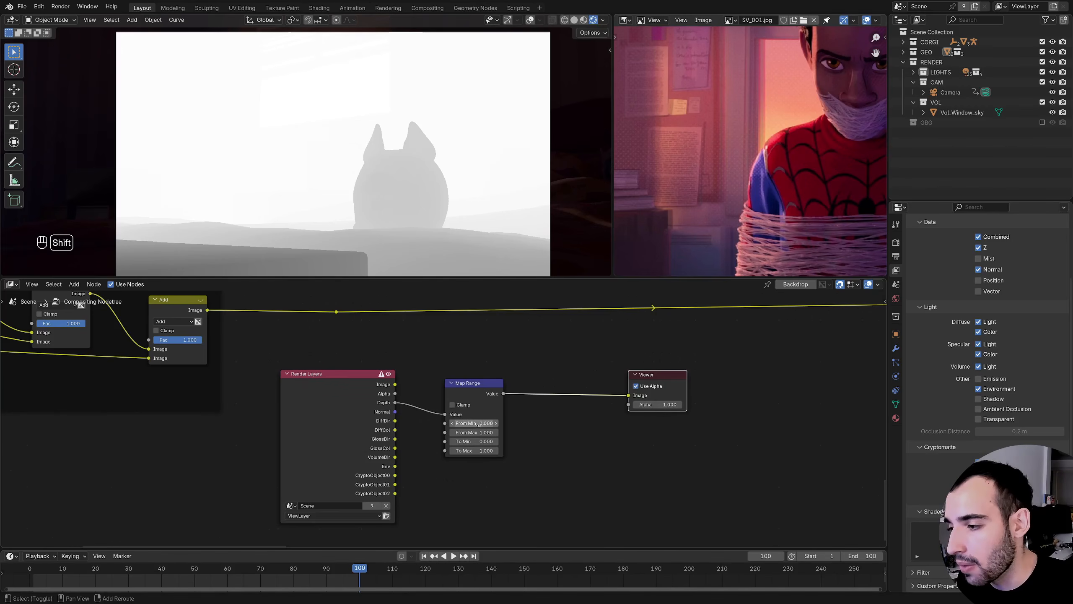
left_click_drag(474, 423, 553, 429, "shift")
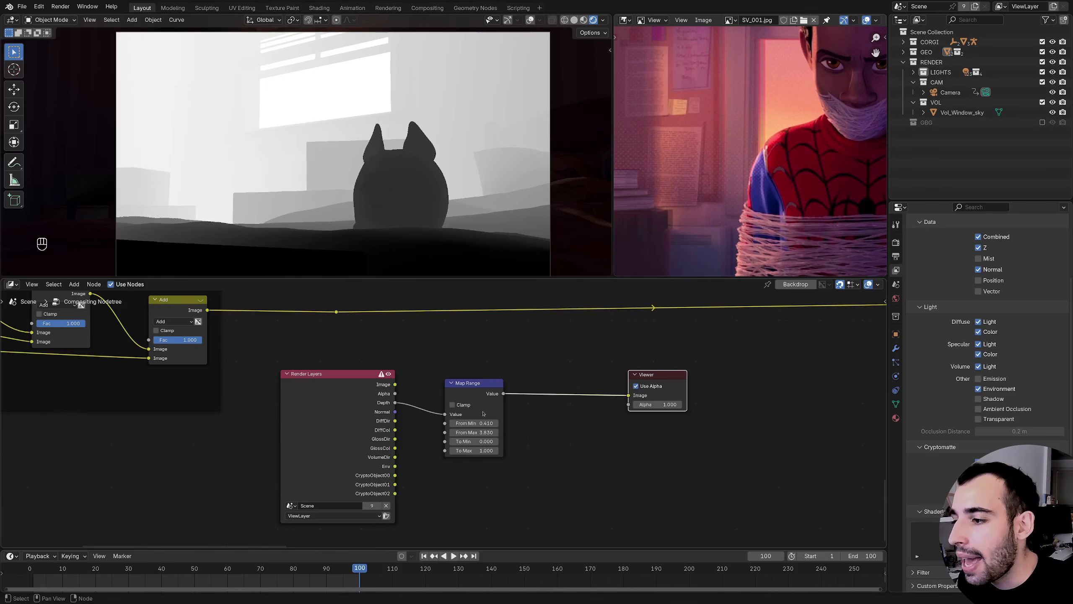
left_click(452, 405)
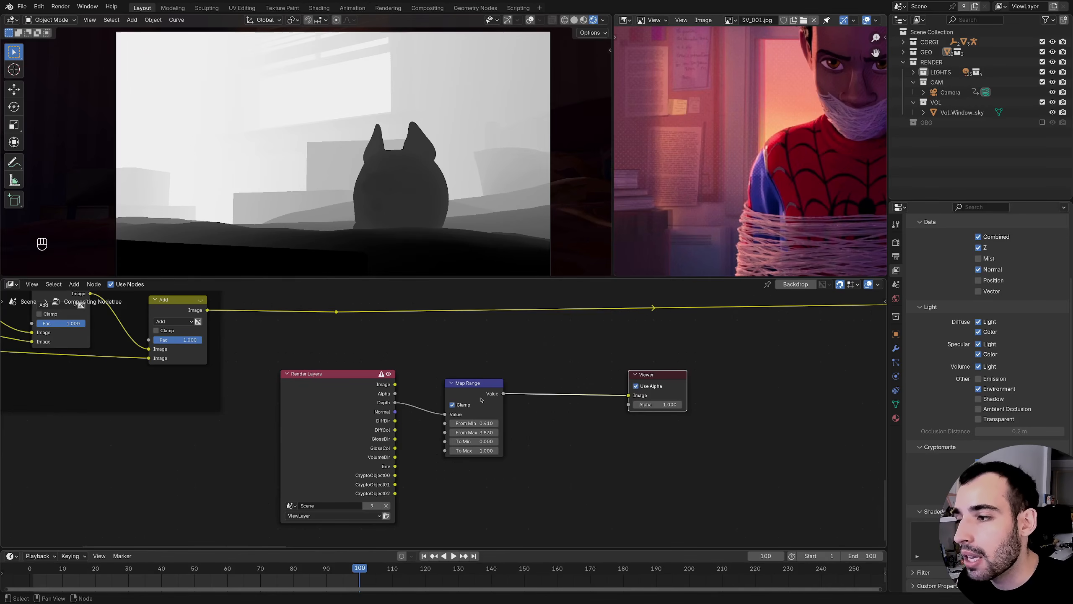
- Insert a Mix node on the main link after the Merge ENV reroute and preview its output
middle_click_drag(481, 400, 407, 450)
left_click_drag(262, 362, 428, 314)
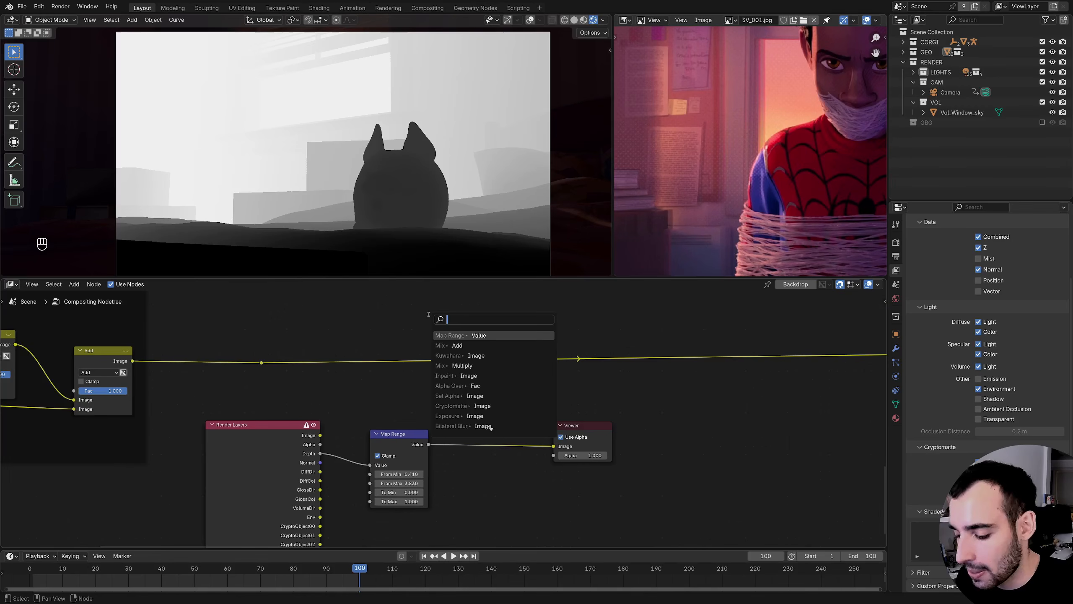
type("mix")
key("Return")
left_click(517, 334)
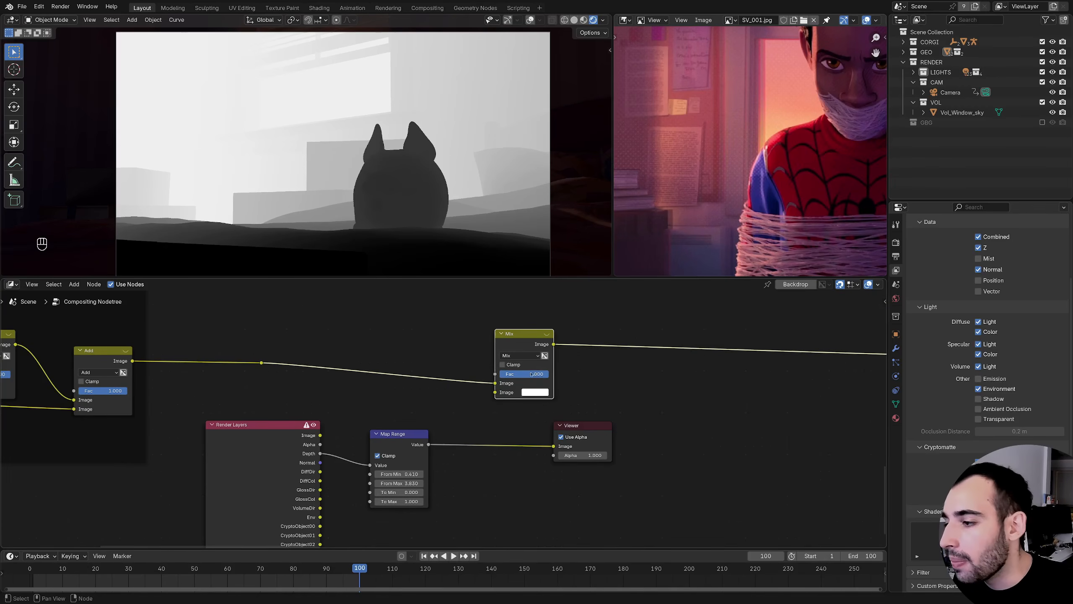
left_click(532, 374, "ctrl+shift")
middle_click_drag(452, 386, 431, 389)
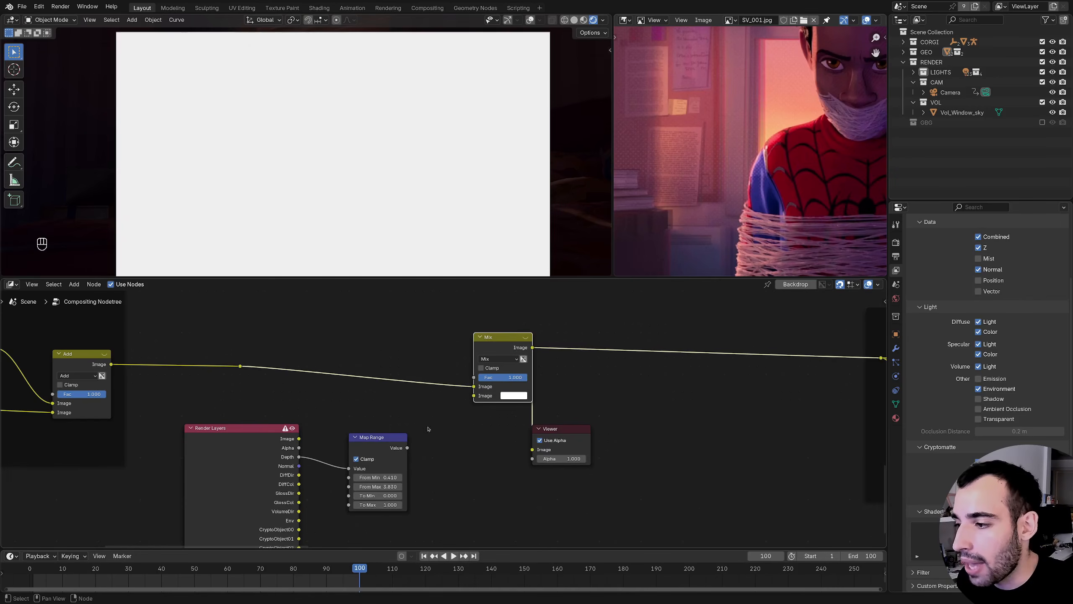
- Drive the Mix node's factor with the Map Range value, preview the mix, and open its second Image colour
left_click_drag(407, 448, 466, 377)
key("Escape")
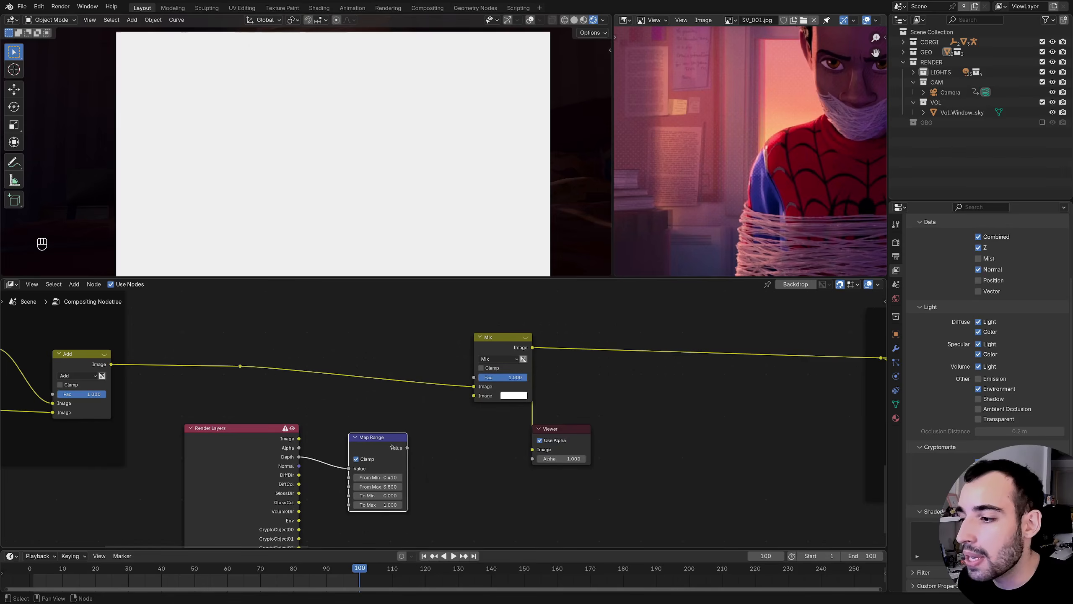
left_click(392, 446, "ctrl+shift")
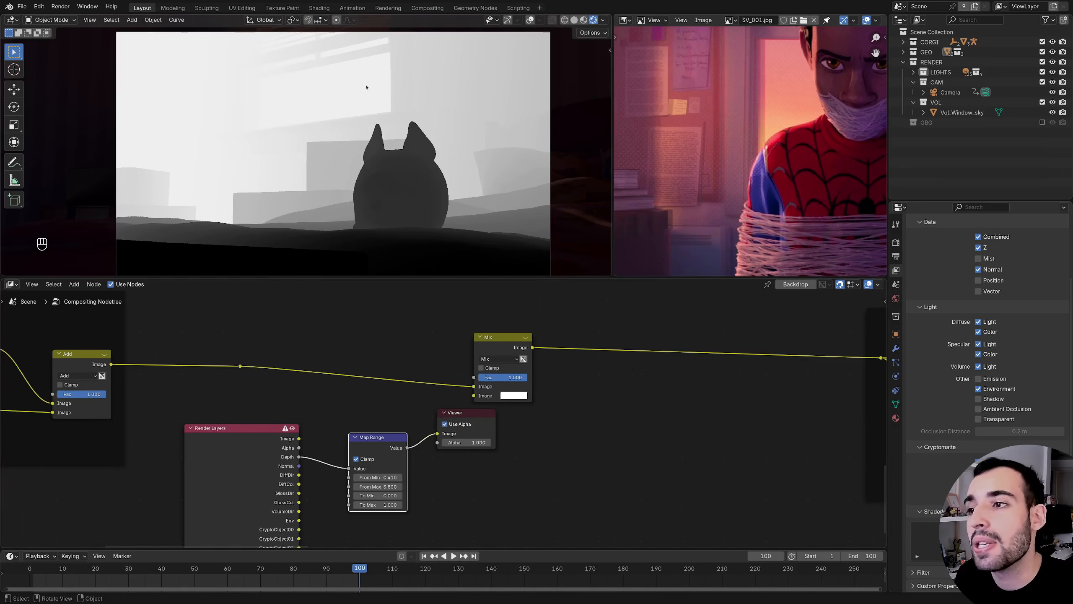
left_click_drag(408, 447, 500, 378)
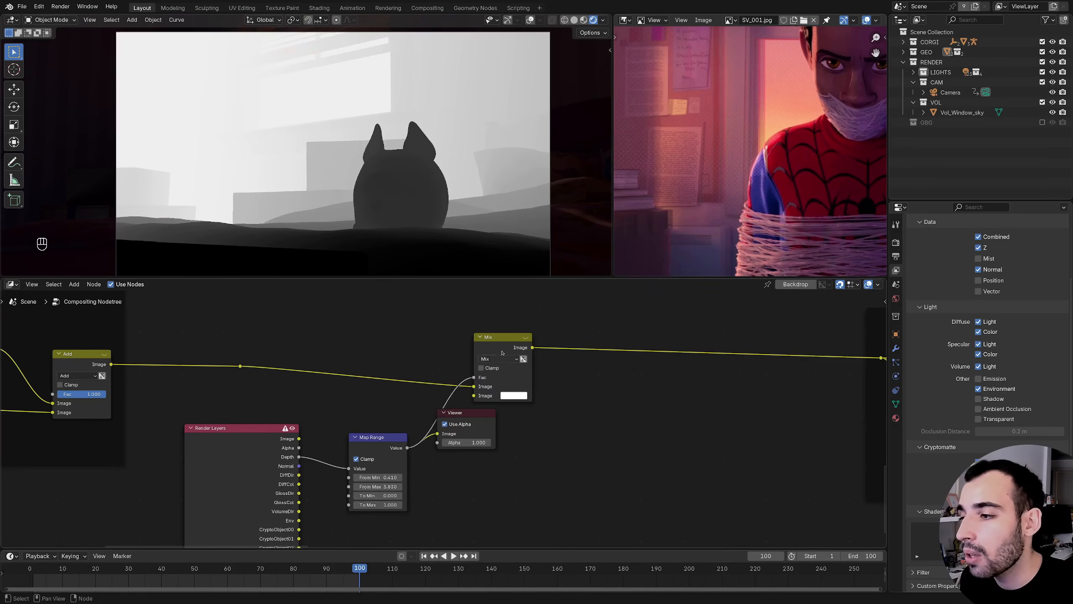
left_click(503, 378, "ctrl+shift")
middle_click_drag(503, 377, 464, 373)
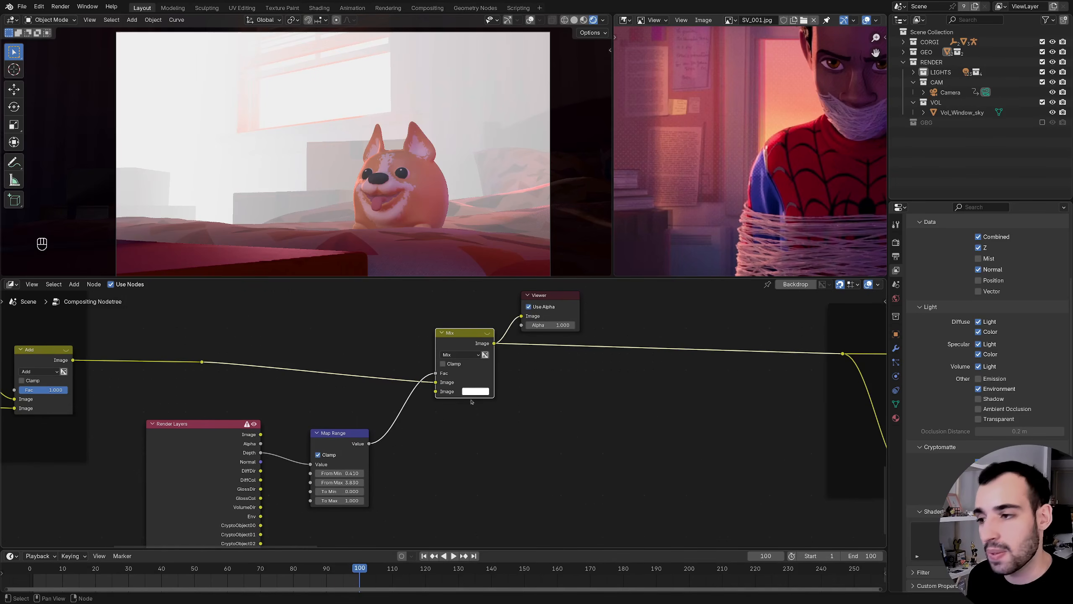
left_click(476, 392)
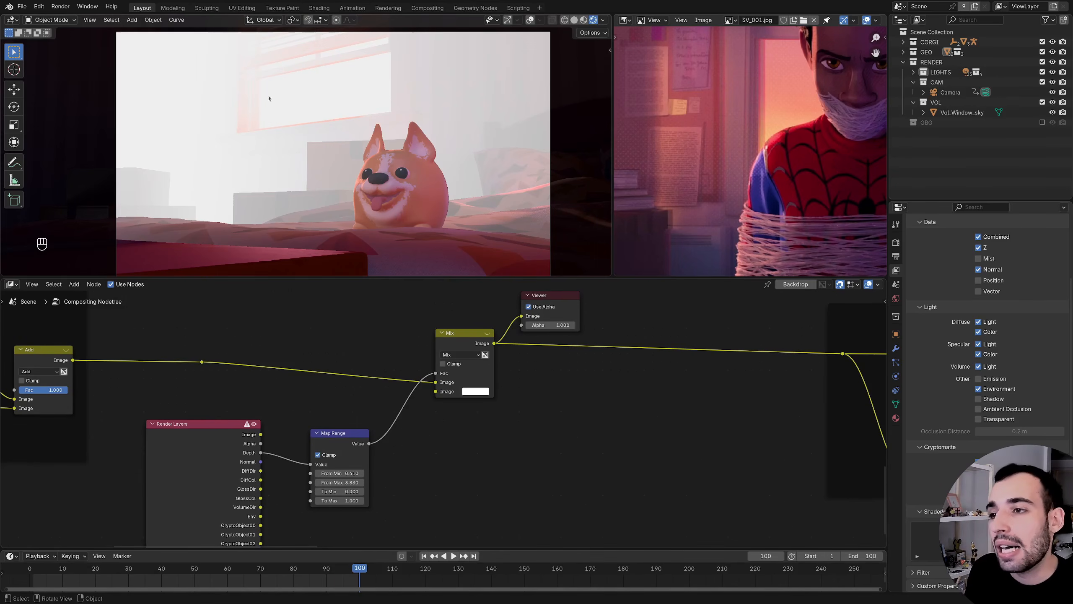
- Switch the haze Mix node to Add and darken its second Image colour to a dim, faintly pink tint
mouse_move(470, 360)
middle_mouse_down()
mouse_move(472, 370)
mouse_move(465, 366)
middle_mouse_up()
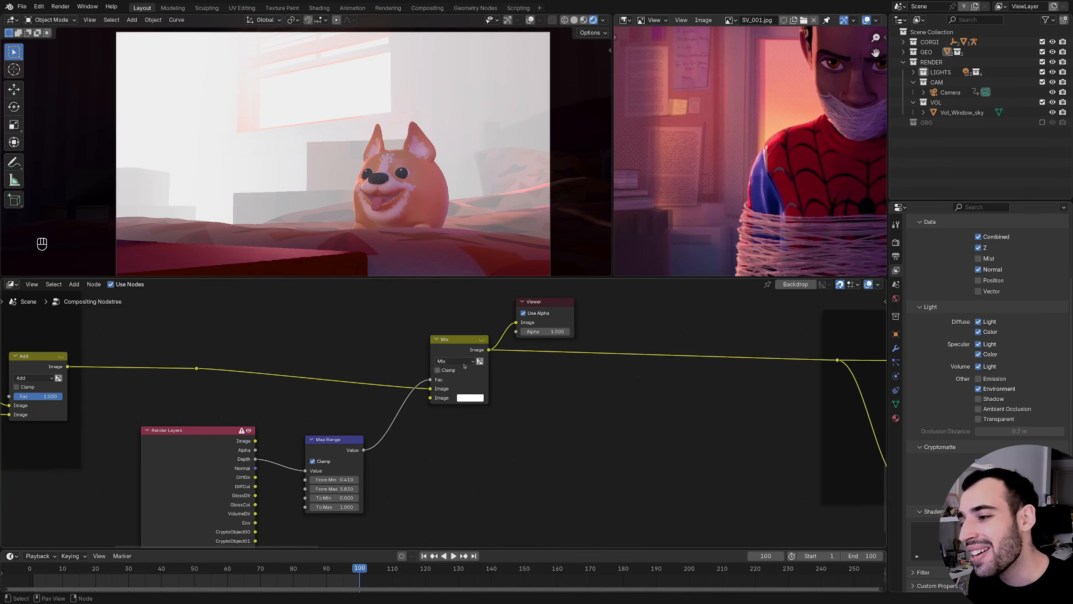
left_click(460, 361)
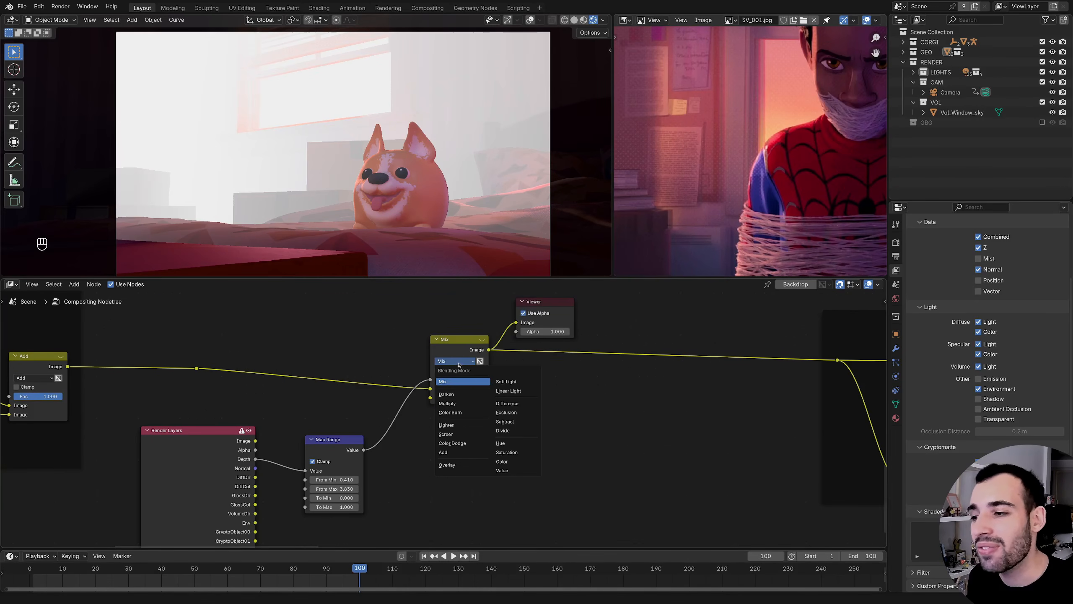
left_click(448, 451)
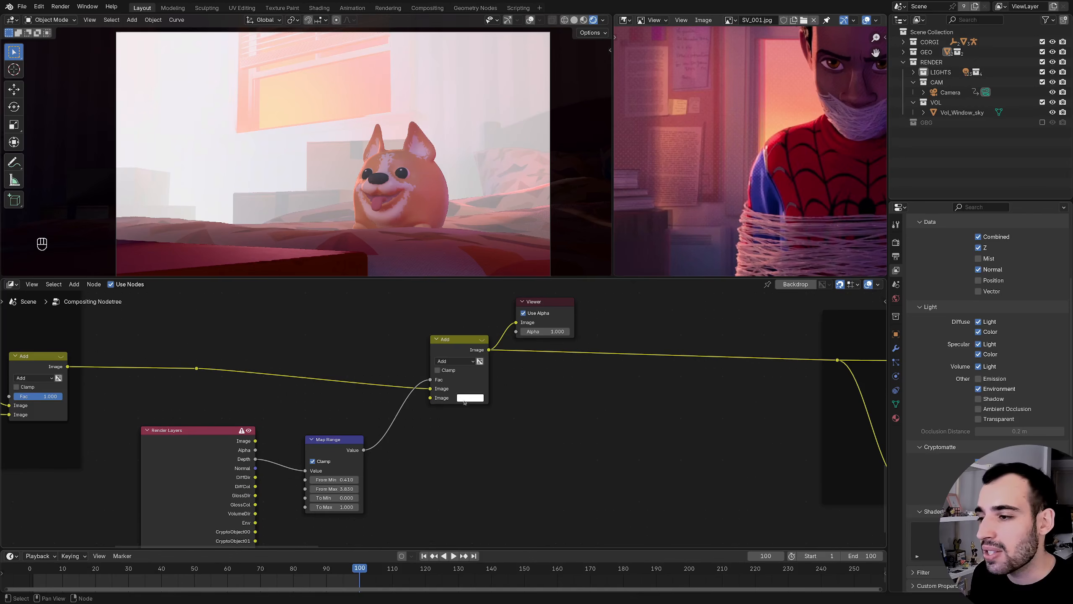
left_click(470, 397)
mouse_move(522, 364)
left_mouse_down()
mouse_move(447, 364)
mouse_move(469, 364)
mouse_move(449, 362)
mouse_move(465, 363)
mouse_move(460, 356)
left_mouse_up()
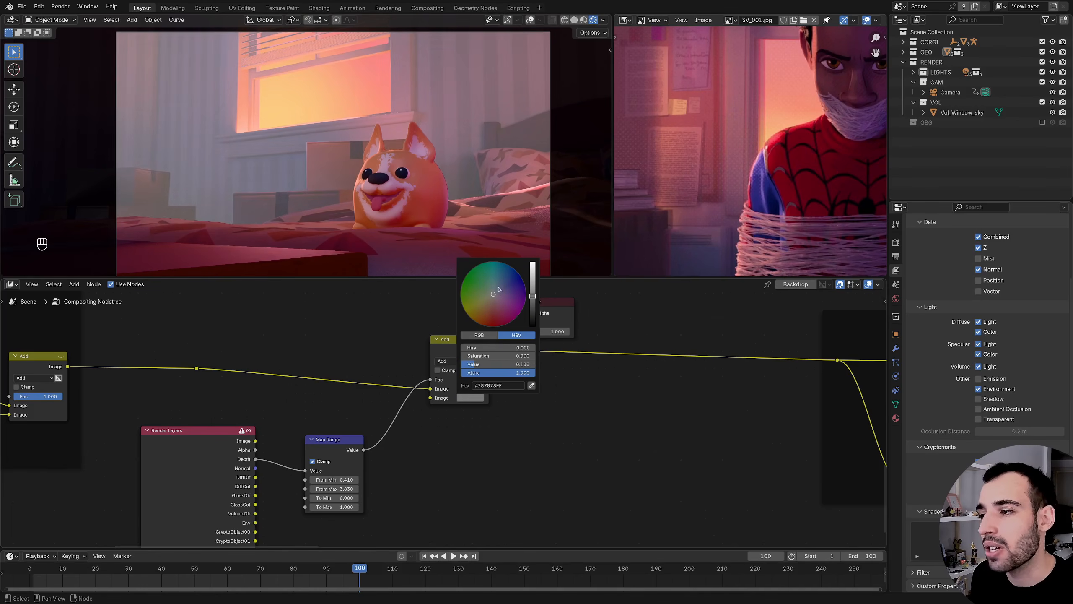
left_click_drag(496, 288, 497, 299)
left_click(472, 395)
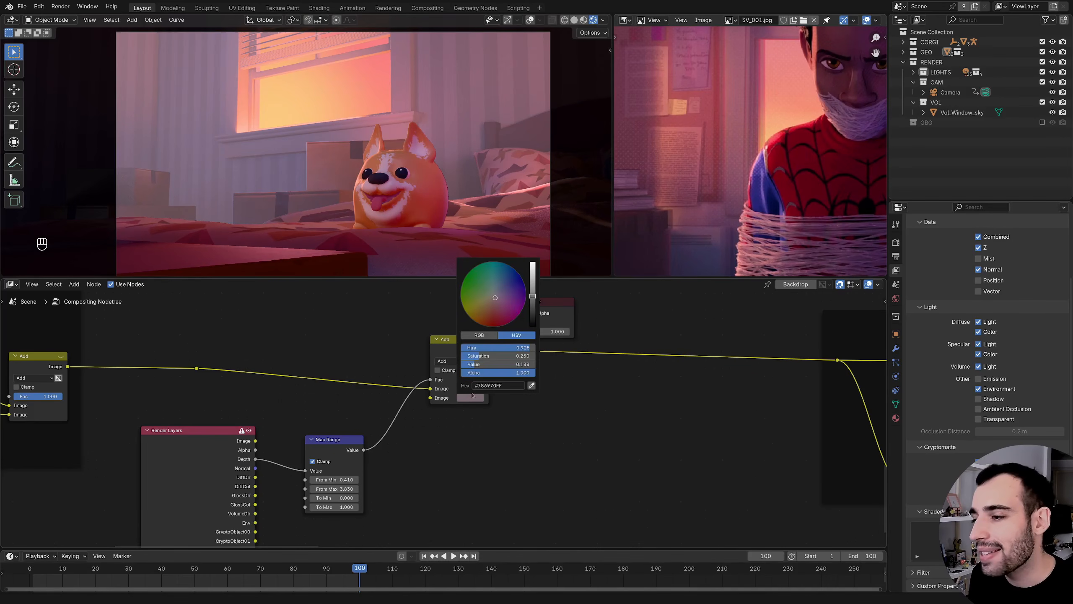
left_click_drag(492, 365, 401, 369, "shift")
scroll(396, 351, "down", 1)
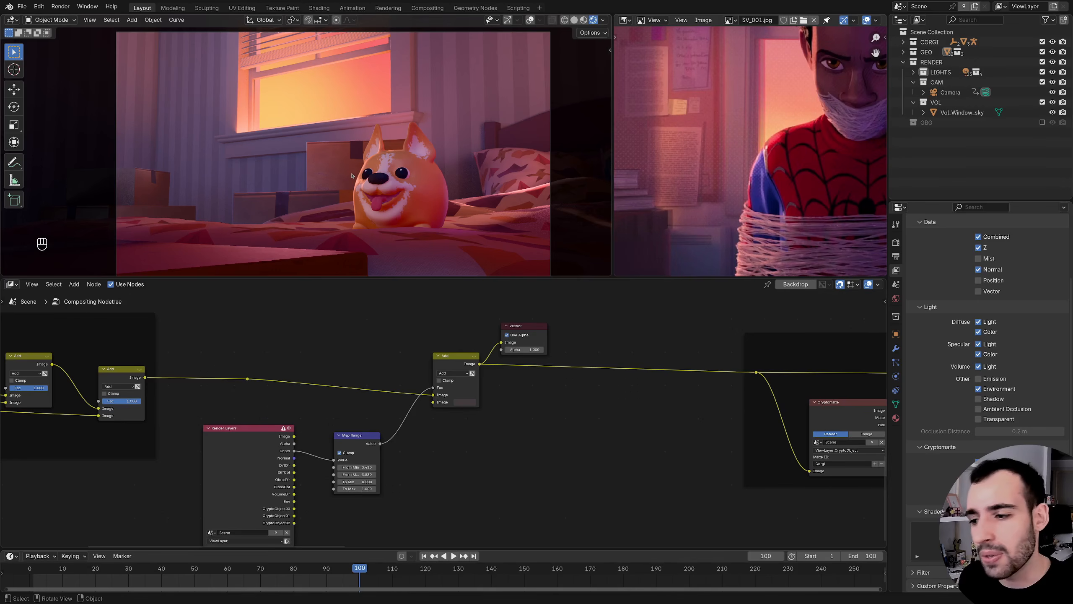
- Move the depth Render Layers and Map Range nodes down, clearing space beneath the main link
middle_click_drag(337, 423, 272, 406)
left_click(390, 344)
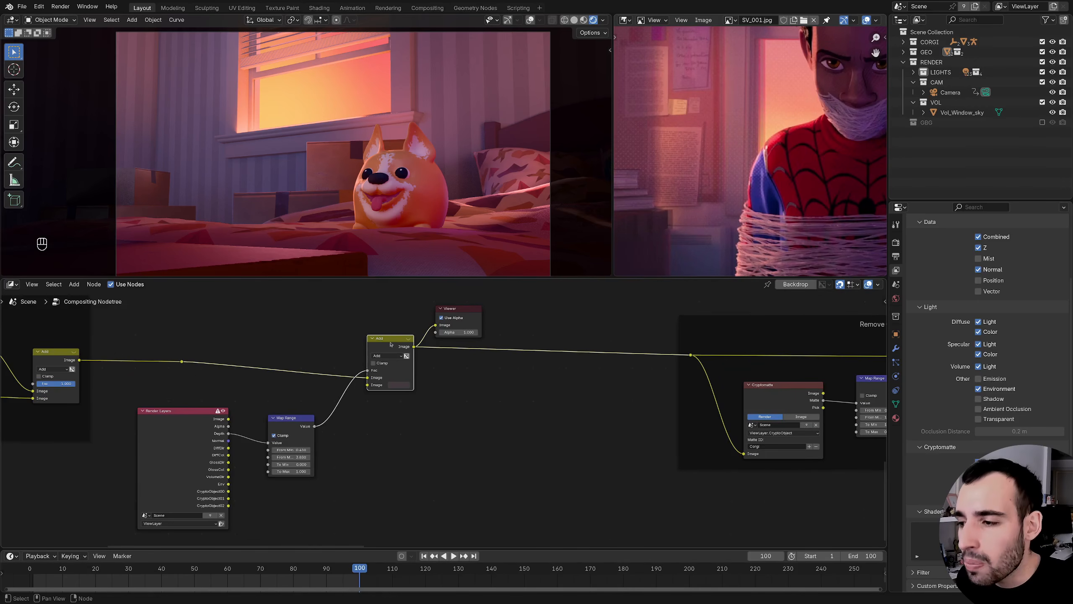
middle_click_drag(371, 335, 389, 334)
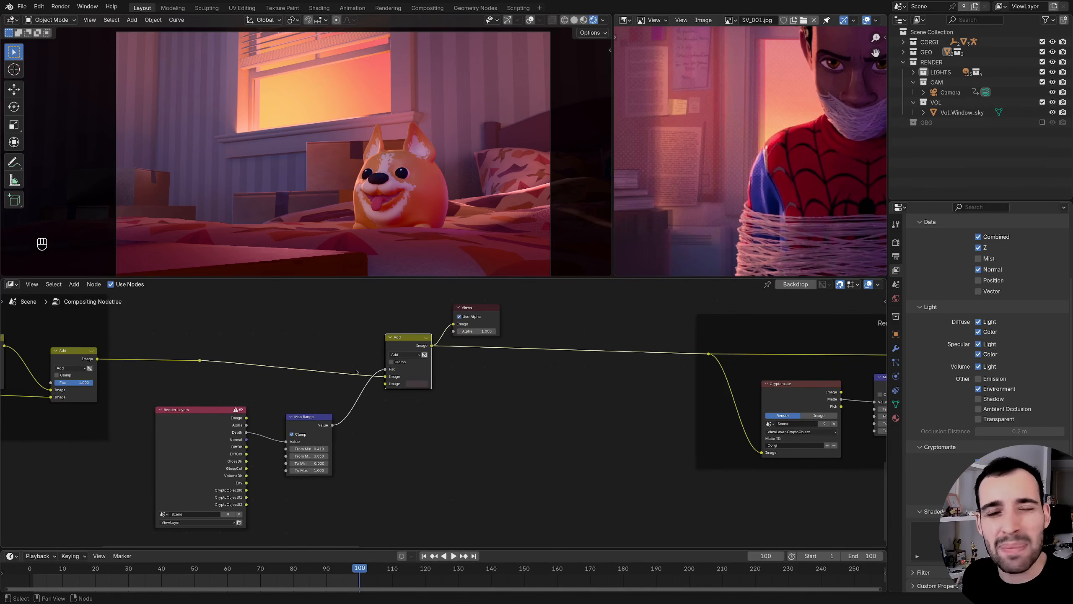
middle_click_drag(356, 372, 352, 359, "ctrl")
middle_click_drag(352, 360, 346, 343)
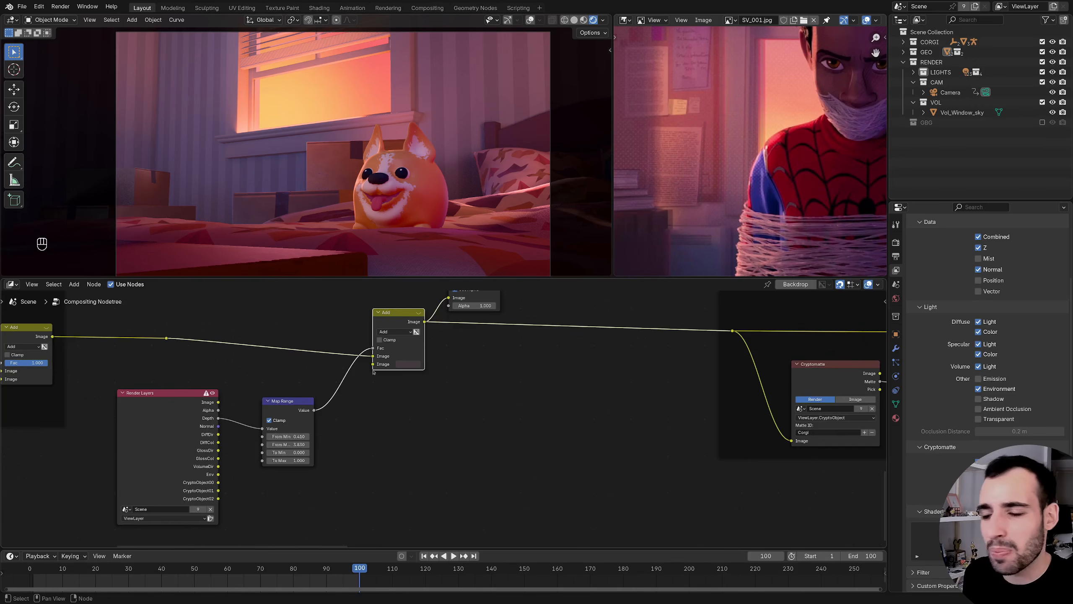
middle_click_drag(420, 391, 483, 385)
left_click_drag(235, 365, 363, 455)
left_click_drag(348, 395, 353, 468)
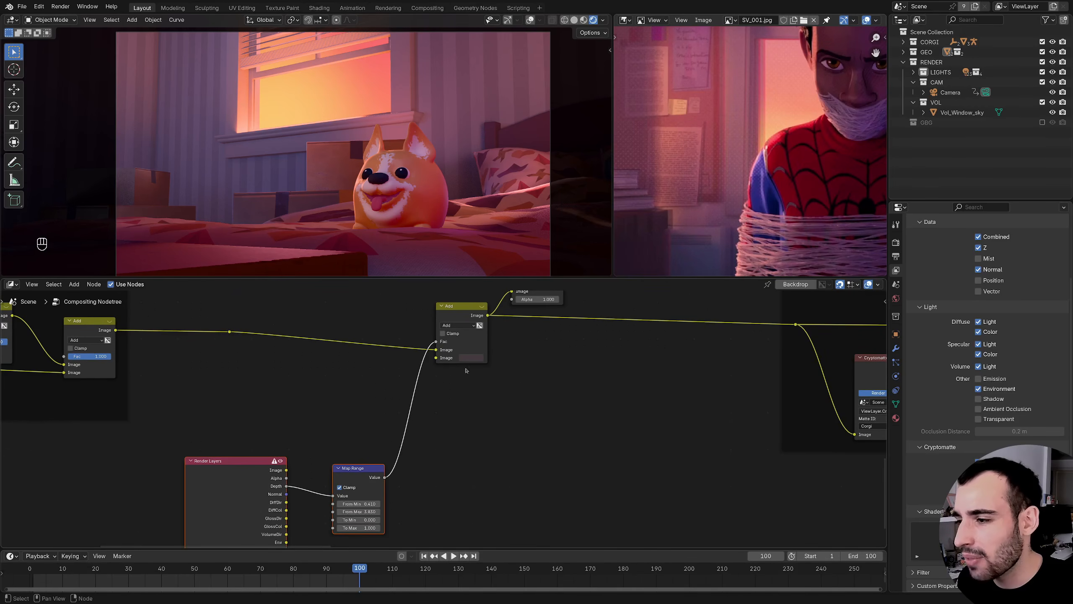
- Return the haze node's blending mode to Mix and shift it farther right along the main link with its Viewer
middle_click_drag(485, 342, 448, 359)
left_click(422, 343)
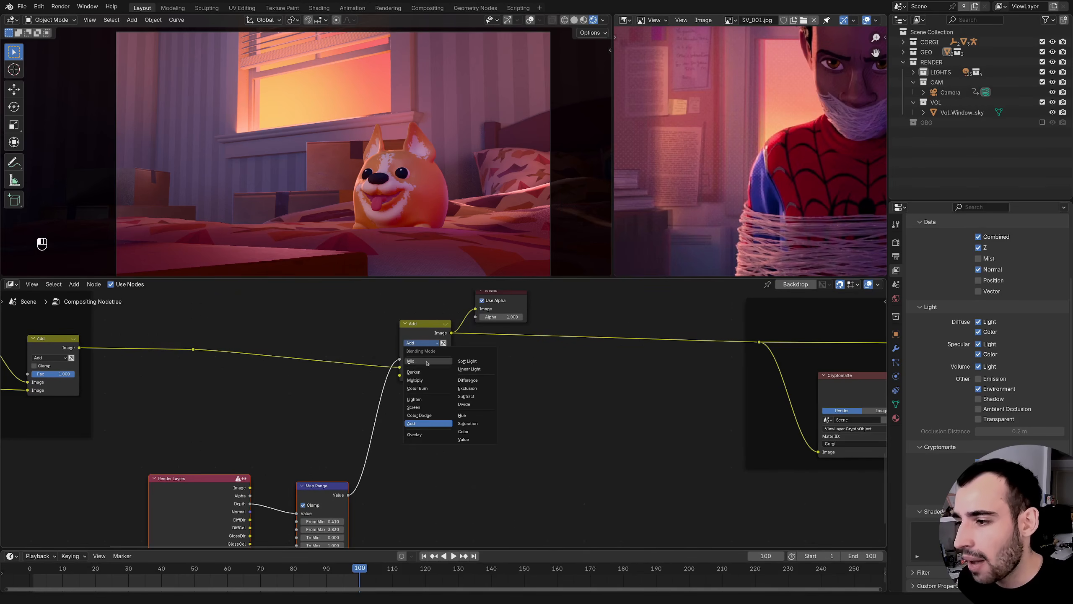
left_click(427, 362)
middle_click_drag(422, 290, 412, 302)
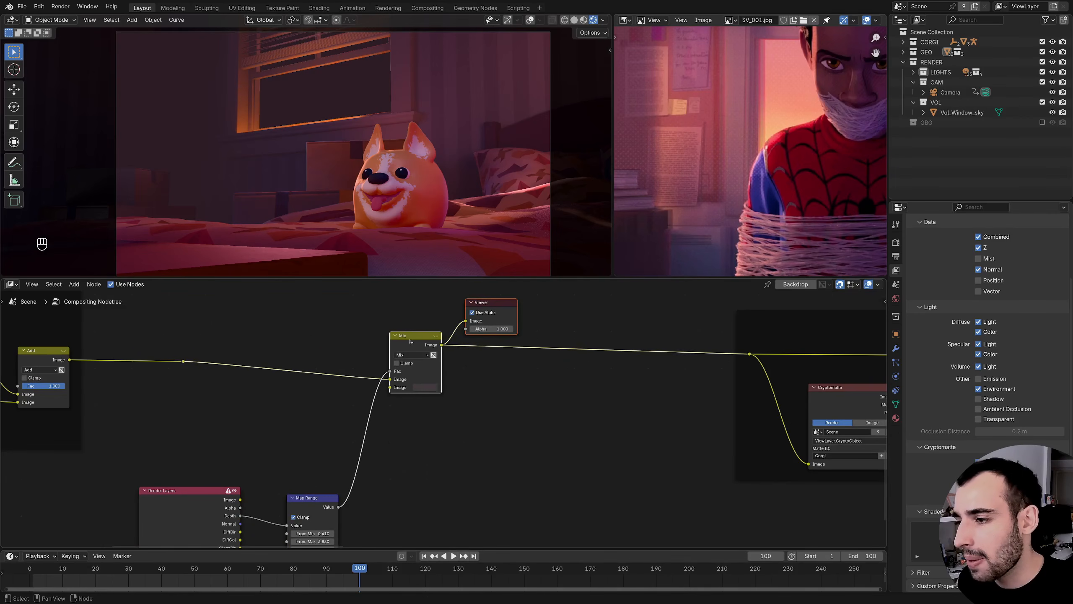
left_click_drag(410, 341, 491, 334)
middle_click_drag(369, 353, 428, 338)
- Add a Glare node branching from the reroute after the Merge ENV frame and place it below the main link
left_click_drag(243, 347, 258, 366)
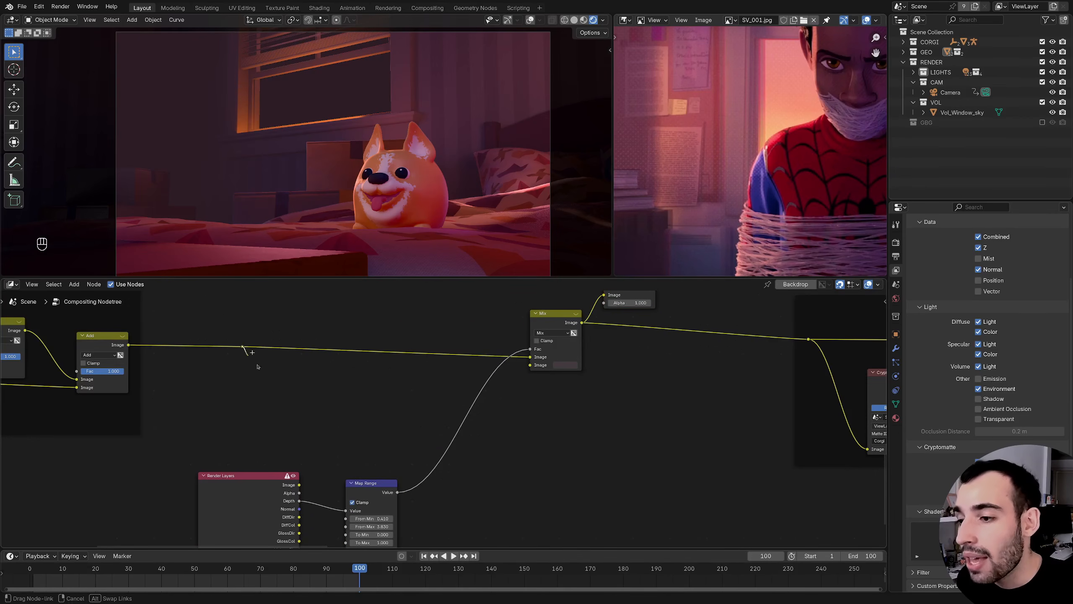
left_click_drag(328, 421, 328, 420)
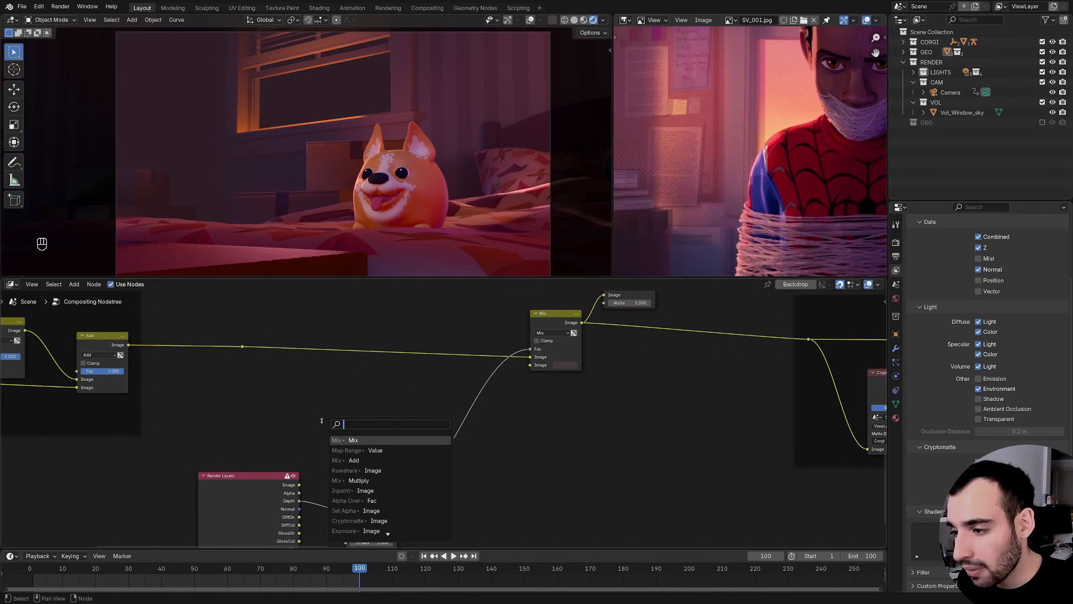
type("glare")
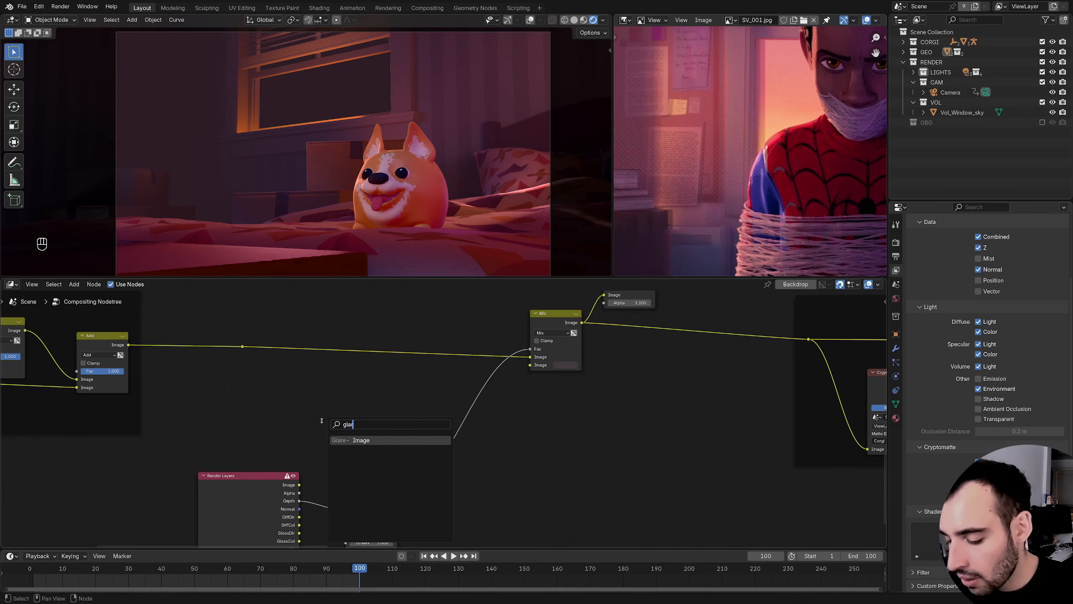
key("Return")
left_click(319, 375)
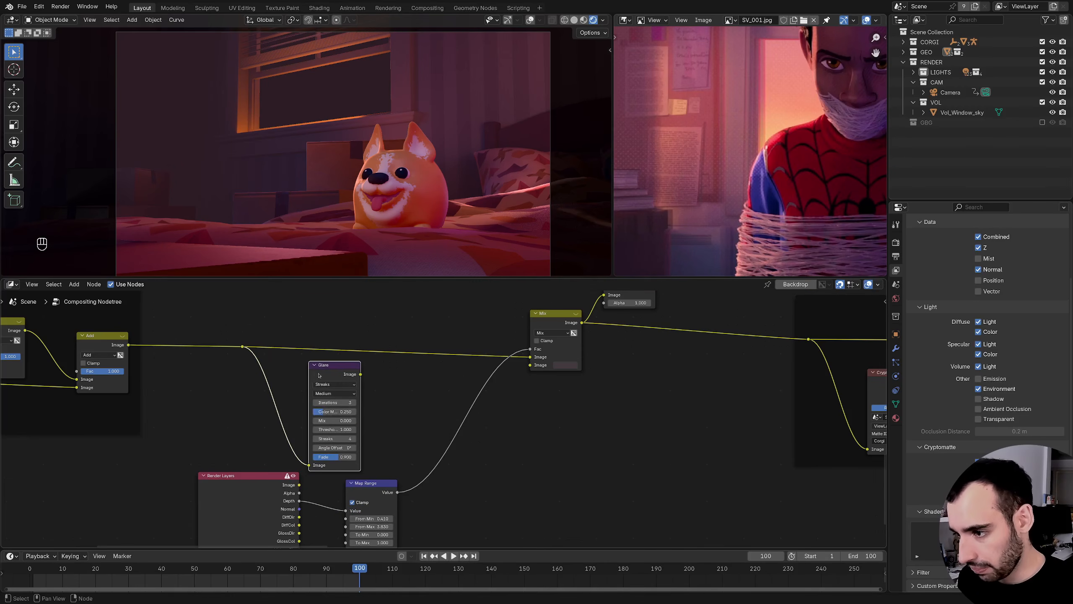
- Preview the Glare node's output and set its glare type to Bloom
scroll(313, 412, "up", 2)
middle_click_drag(316, 399, 338, 395)
middle_click_drag(389, 367, 408, 365)
scroll(380, 363, "up", 1)
left_click(379, 362, "ctrl+shift")
left_click(355, 368)
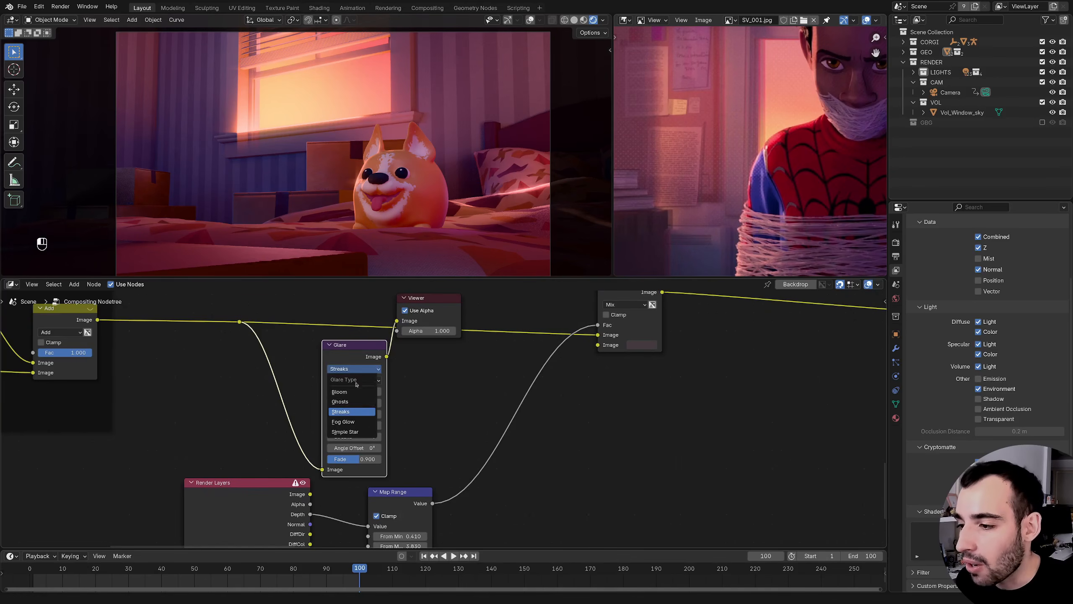
left_click(355, 372)
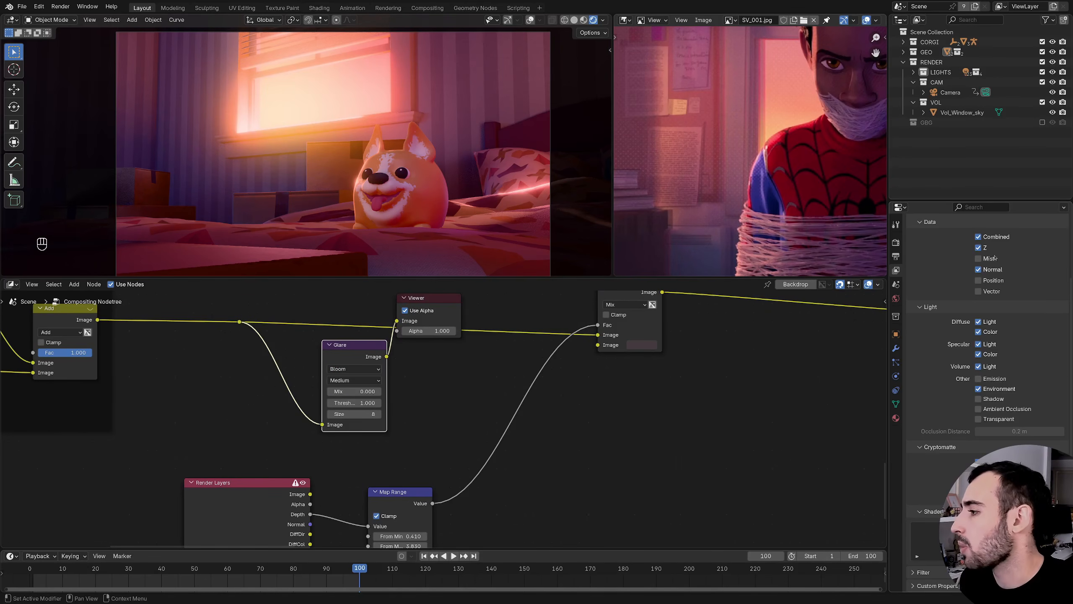
scroll(995, 258, "up", 4)
left_click(896, 241)
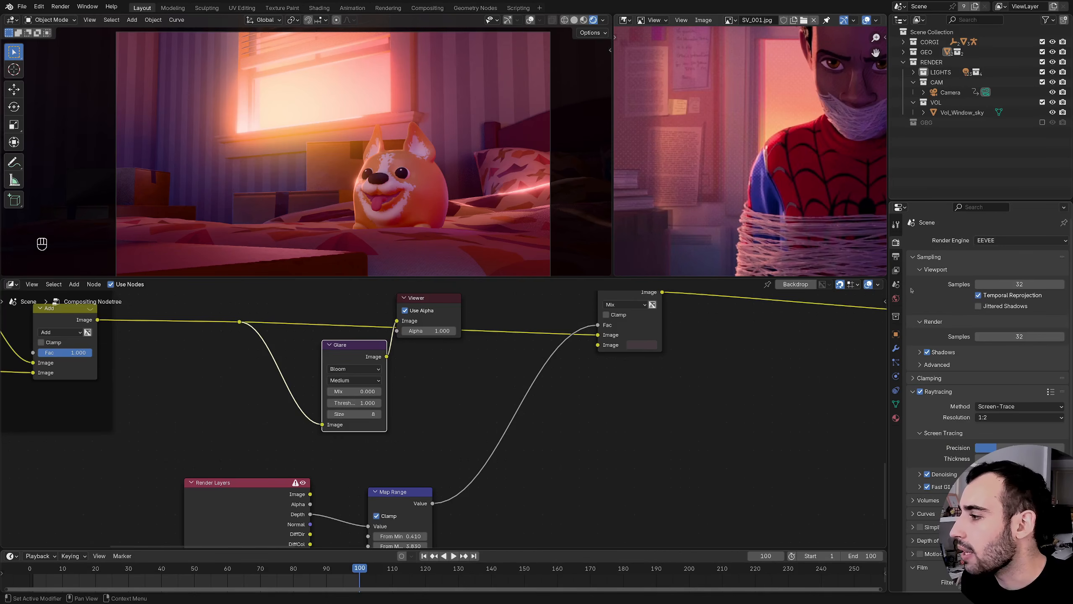
left_click(896, 271)
- Set the Glare's Threshold to 0 and Size to 9, and move the Viewer out of the way
scroll(368, 389, "up", 1)
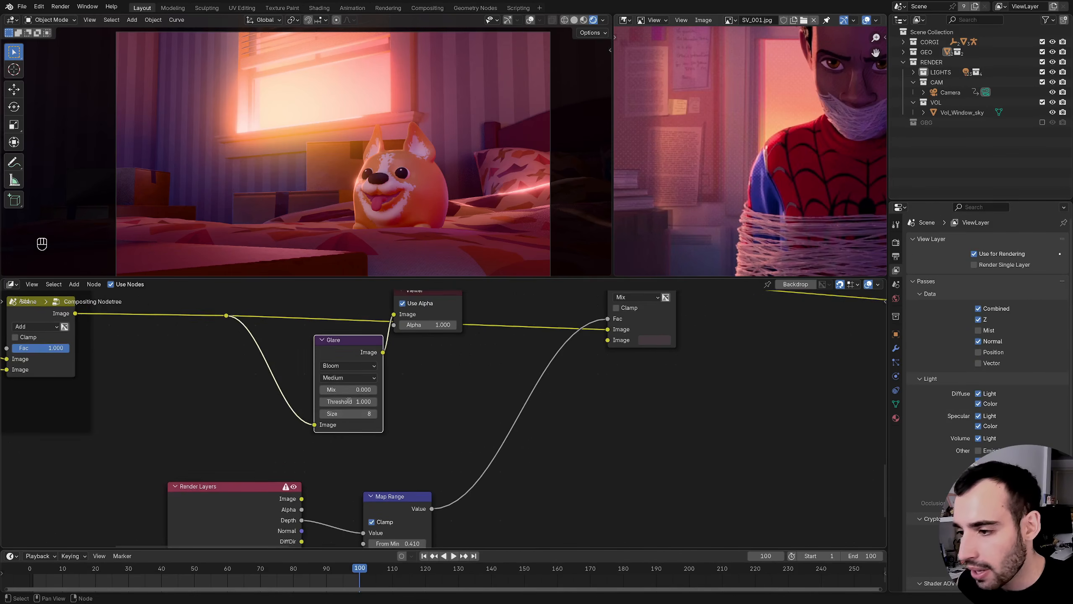
left_click_drag(367, 426, 301, 412)
left_click_drag(432, 298, 569, 415)
- Add an Exposure node fed by the Glare's Image output and place it beside the Glare
left_click_drag(348, 371, 456, 359)
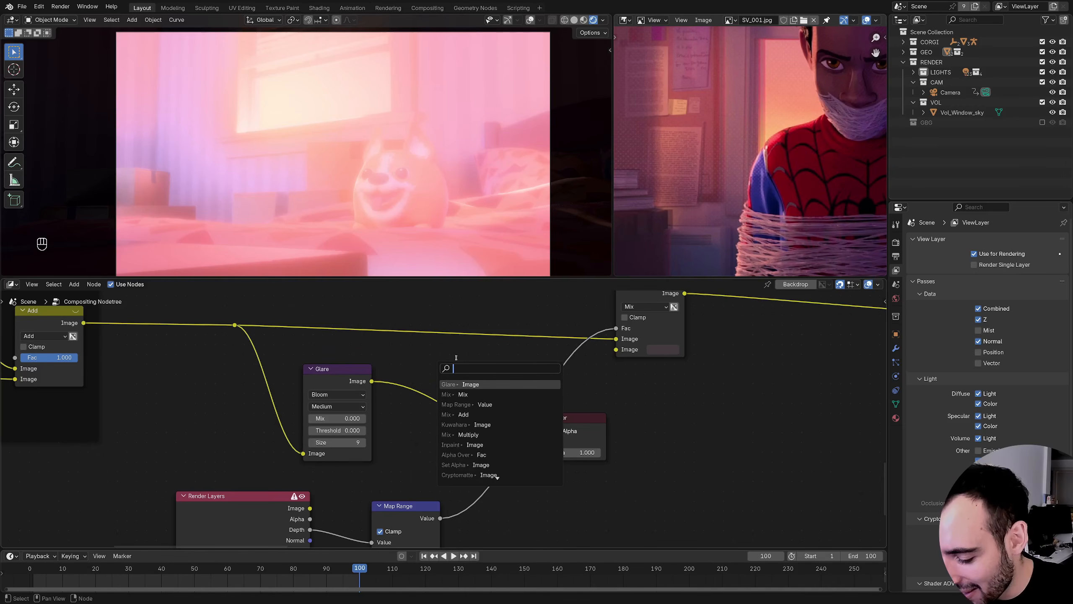
type("exposure")
key("Return")
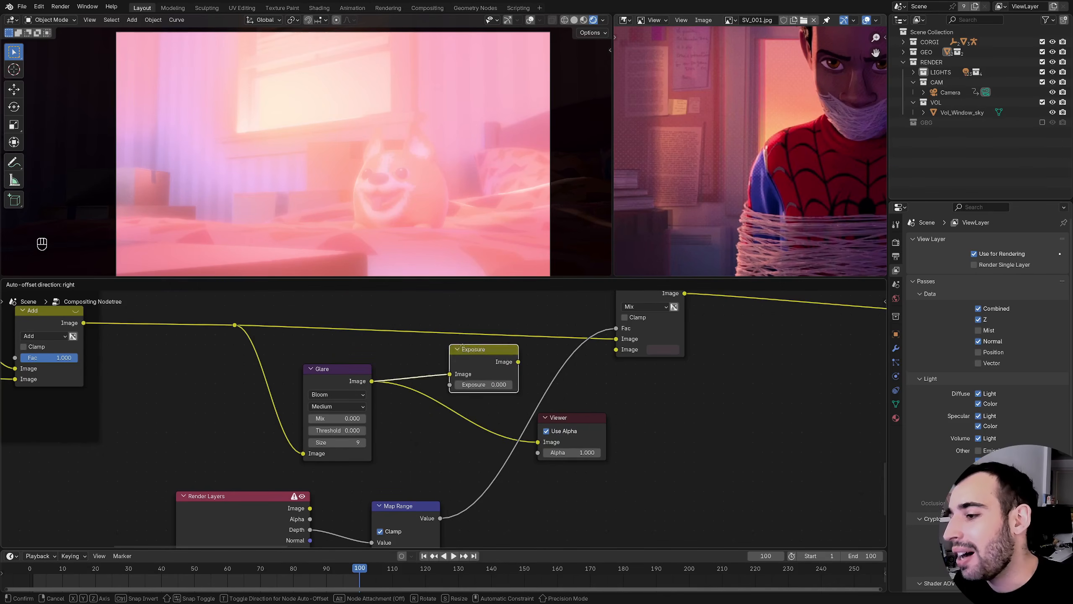
left_click(436, 385)
- Lower the Exposure node to about -3.37, comparing its preview with the image before the glare
left_click_drag(439, 404, 427, 404)
left_click(238, 331, "ctrl+shift")
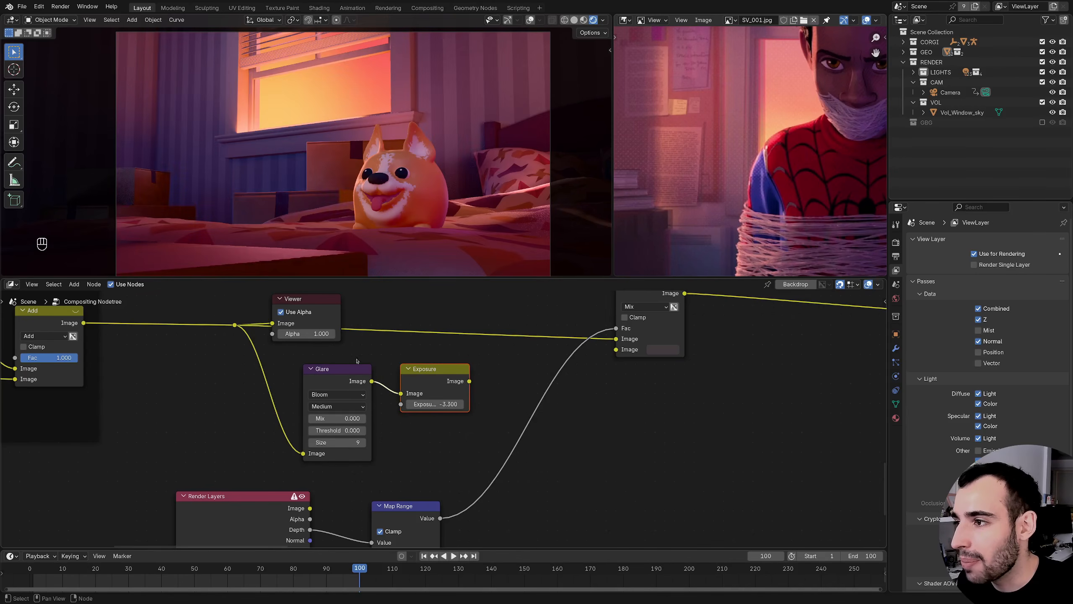
left_click(444, 372, "ctrl+shift")
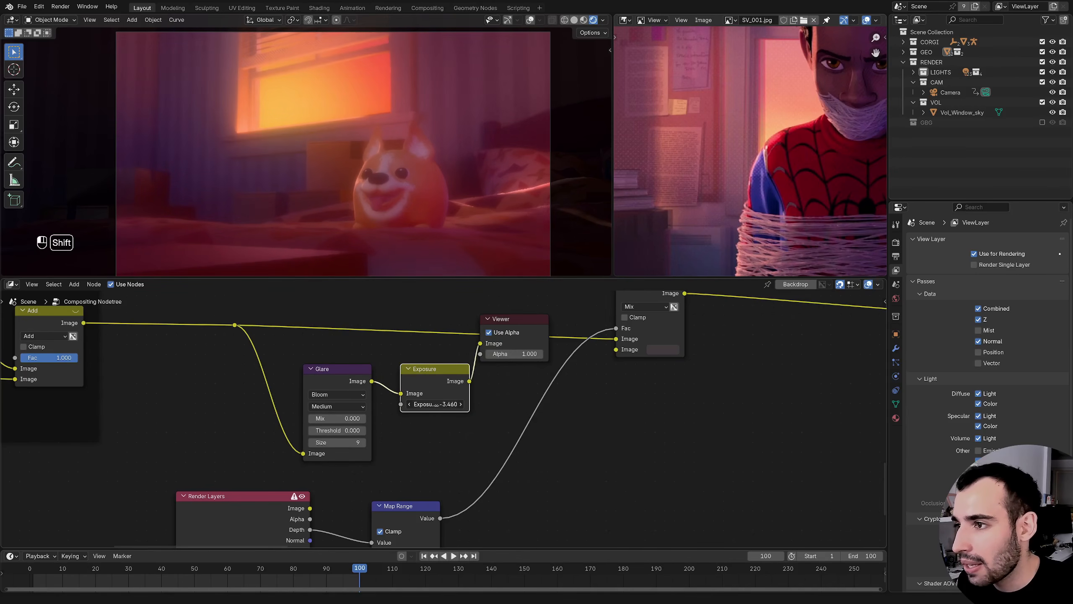
left_click_drag(439, 404, 440, 404, "shift")
middle_click_drag(486, 357, 354, 389)
- Connect the Exposure output to the haze Mix node's second Image input and preview the mix
left_click_drag(383, 352, 499, 470)
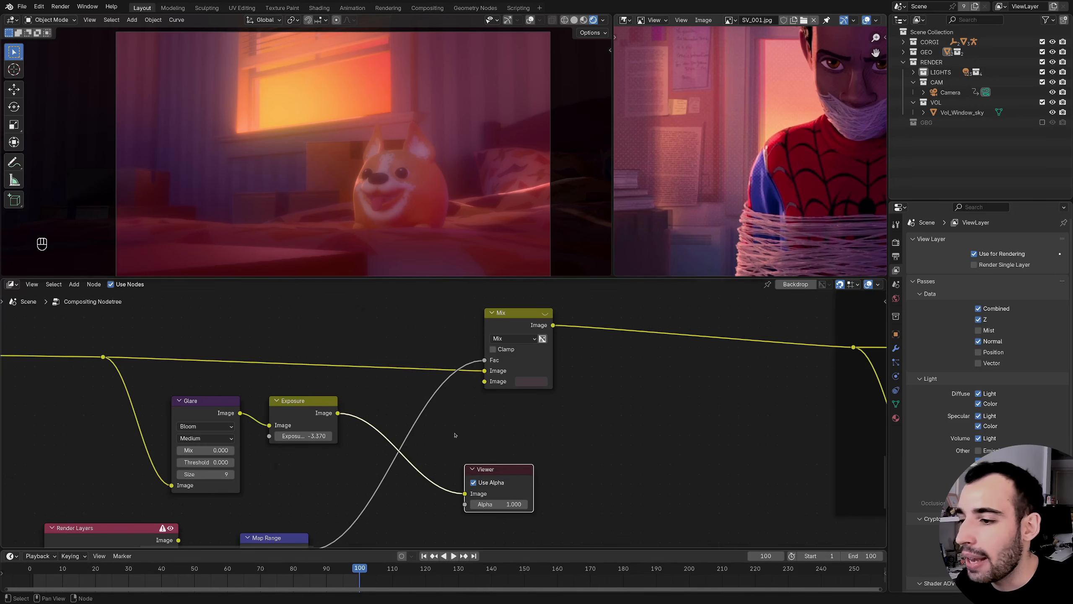
left_click_drag(337, 413, 485, 381)
left_click(515, 337, "ctrl+shift")
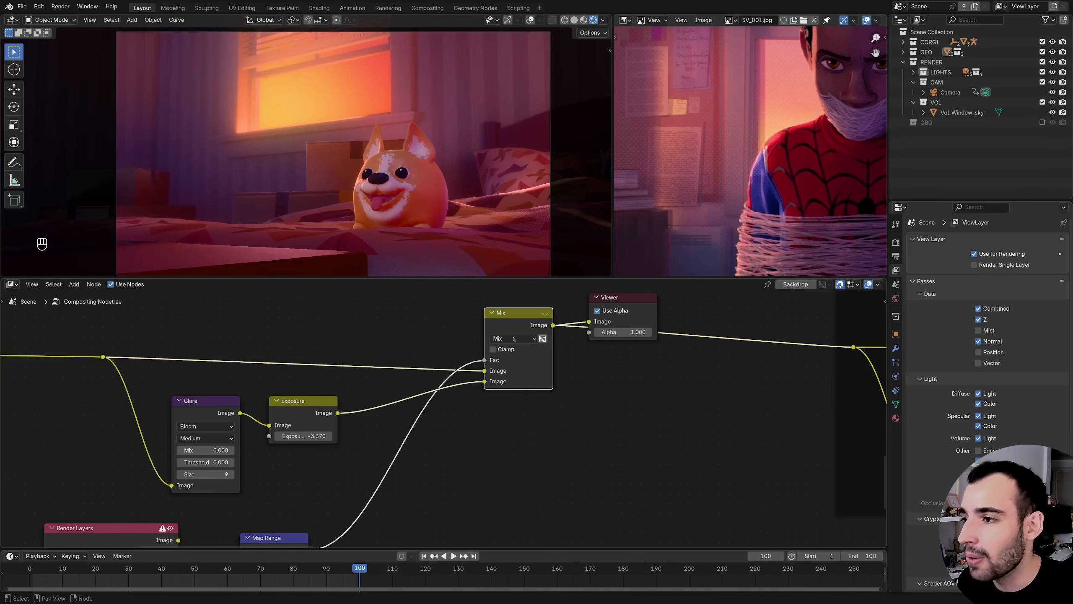
- Raise the Exposure node to about -2.9 to brighten the bloom haze
middle_click_drag(424, 387, 466, 365)
middle_click_drag(399, 446, 406, 418, "ctrl")
middle_click_drag(425, 408, 419, 380)
mouse_move(361, 416)
middle_mouse_down("ctrl")
mouse_move(355, 421)
mouse_move(360, 411)
middle_mouse_up("ctrl")
middle_click_drag(359, 343, 355, 400)
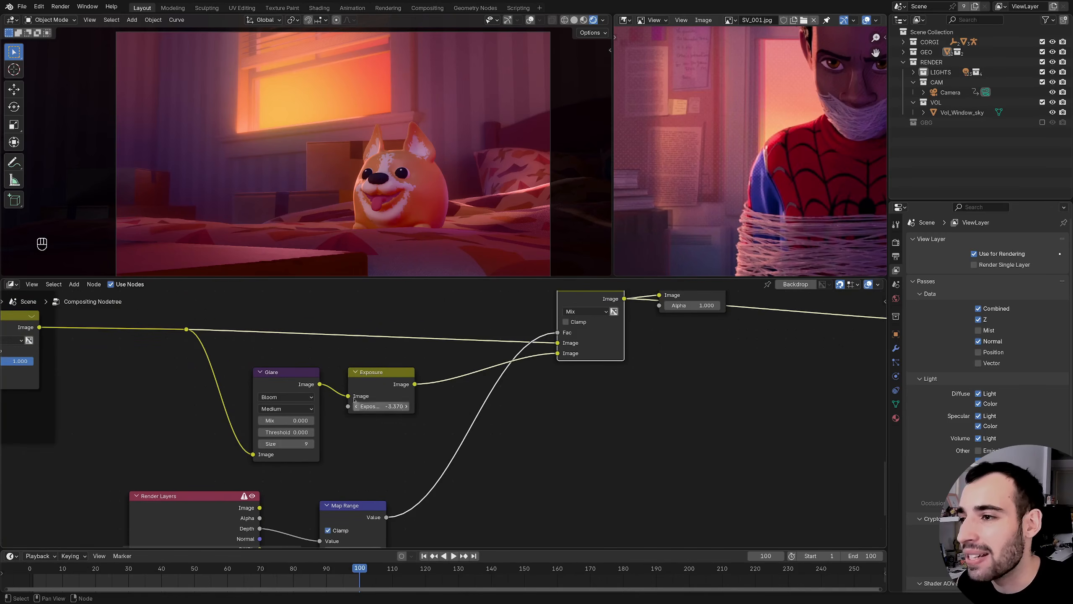
left_click_drag(398, 405, 398, 406, "shift")
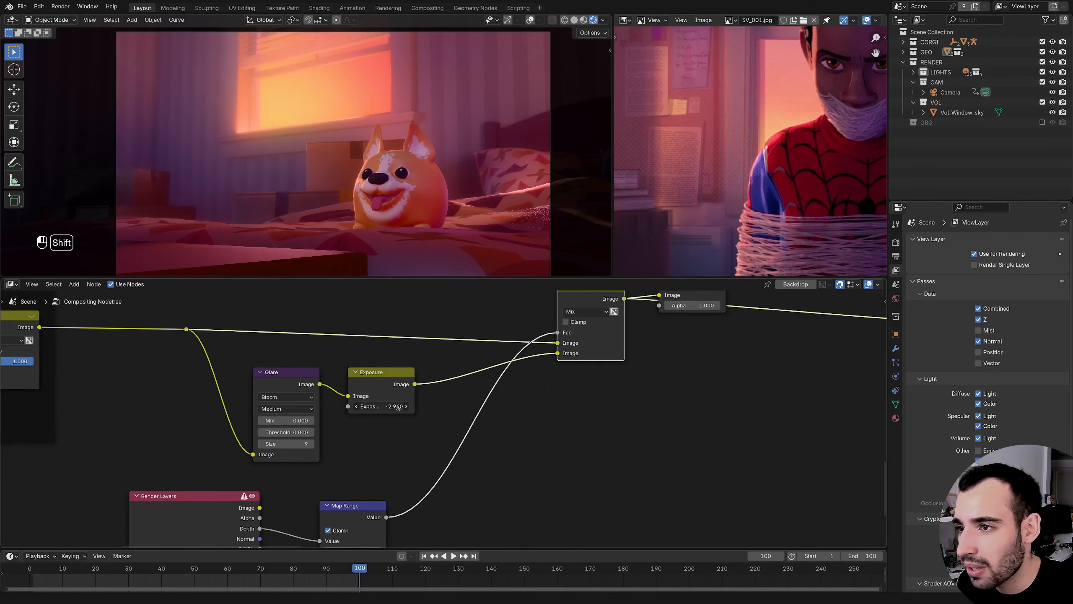
- Preview the depth Map Range, try a lower To Max value, and undo the change
middle_click_drag(348, 504, 378, 383)
middle_click_drag(387, 461, 363, 452)
scroll(364, 452, "up", 3)
left_click(366, 451, "ctrl+shift")
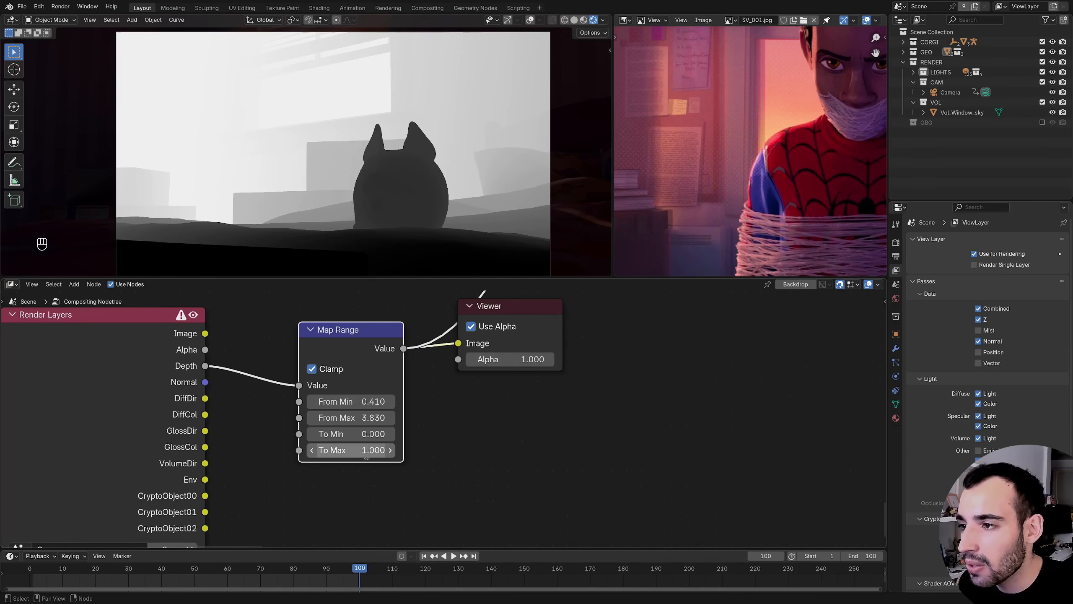
left_click_drag(360, 452, 355, 452)
key("ctrl+z")
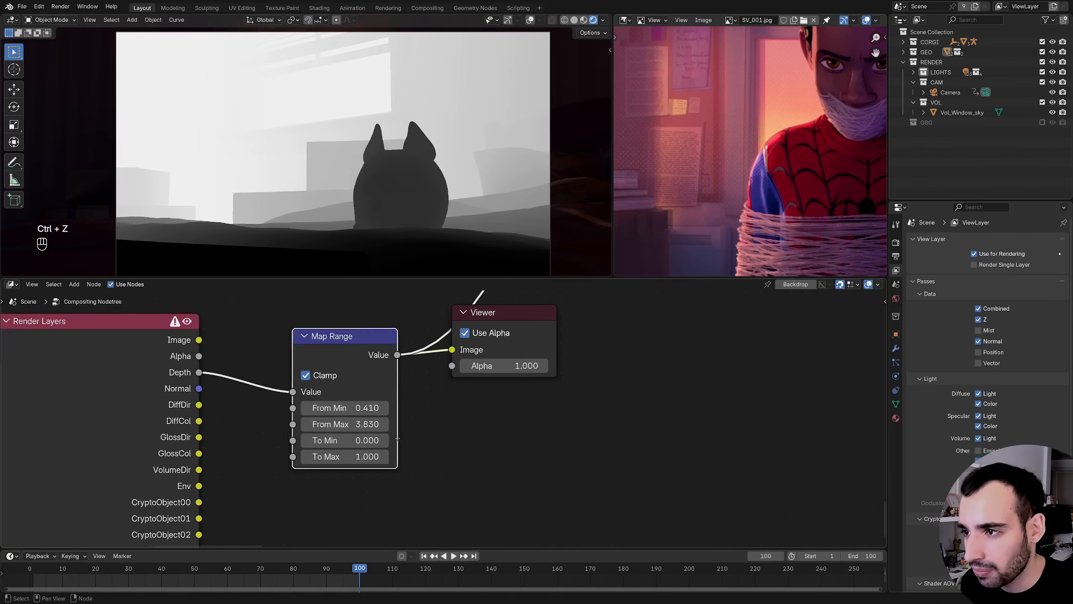
- Preview the Mix node, widen the reference image area, and set the Map Range's To Max to 0.42
left_click(526, 324, "ctrl+shift")
middle_click_drag(282, 456, 396, 344)
scroll(442, 422, "up", 4)
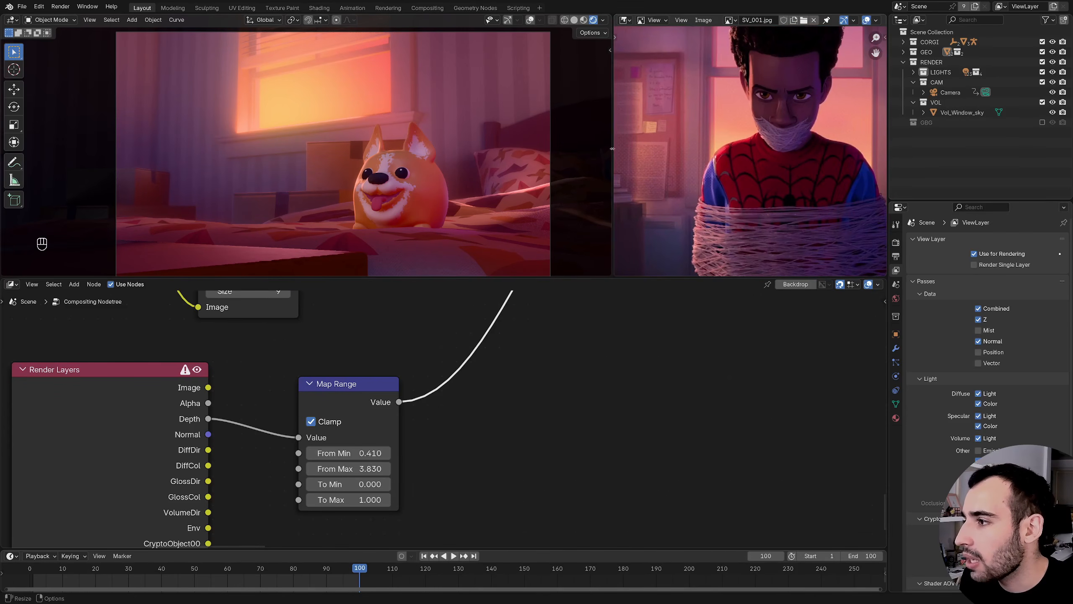
left_click_drag(612, 148, 491, 149)
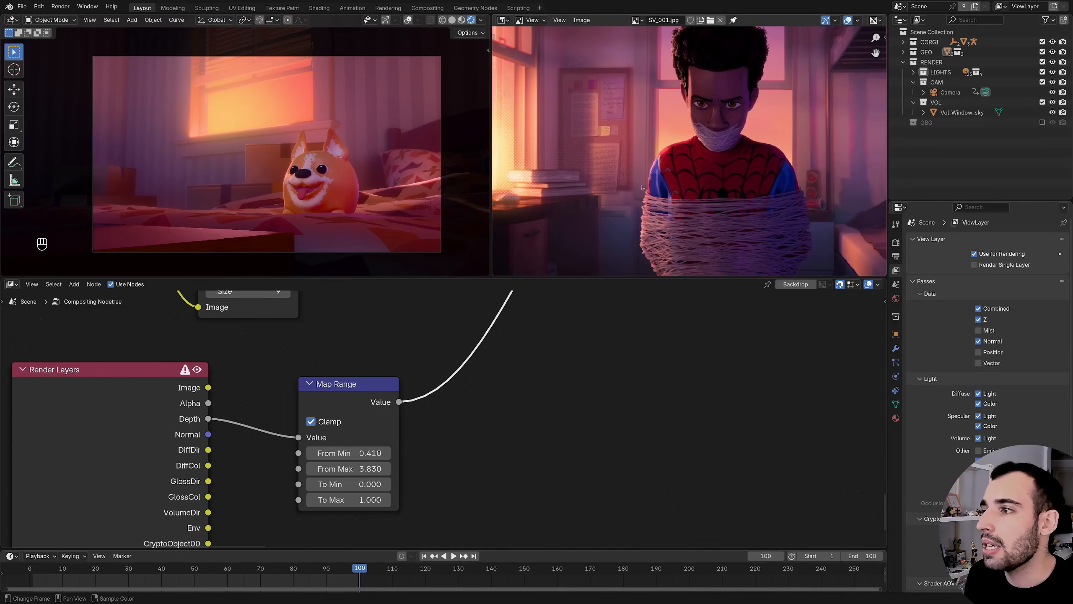
left_click_drag(346, 500, 342, 500, "shift")
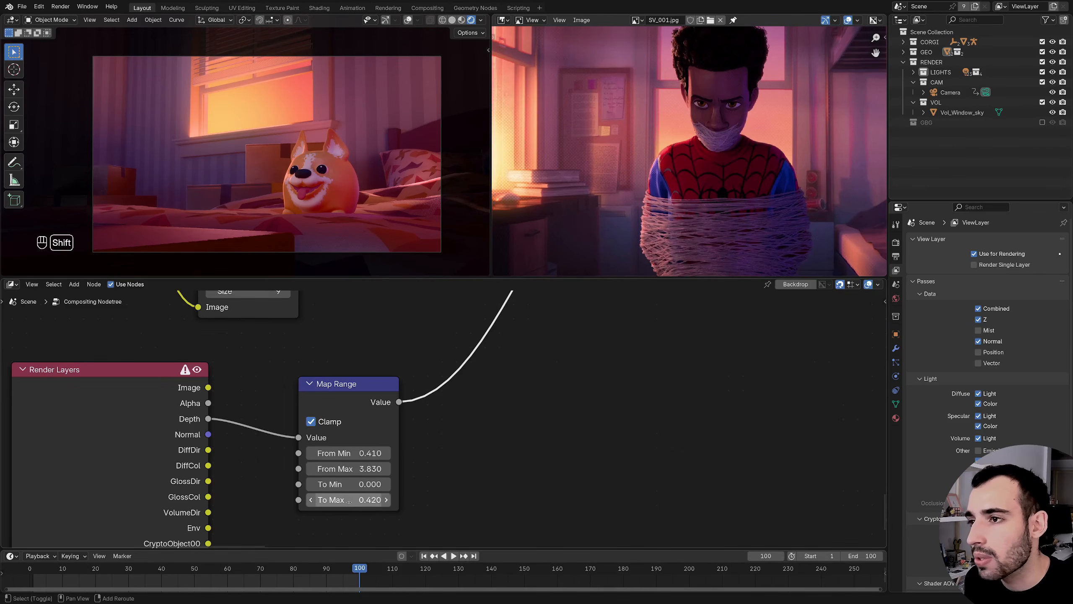
- Tidy the haze nodes by shifting Render Layers and Map Range slightly left and bringing the Mix node closer to Exposure
middle_click_drag(454, 394, 410, 338, "ctrl")
middle_click_drag(410, 339, 425, 405)
left_click_drag(225, 433, 449, 459)
middle_click_drag(454, 457, 404, 439, "ctrl")
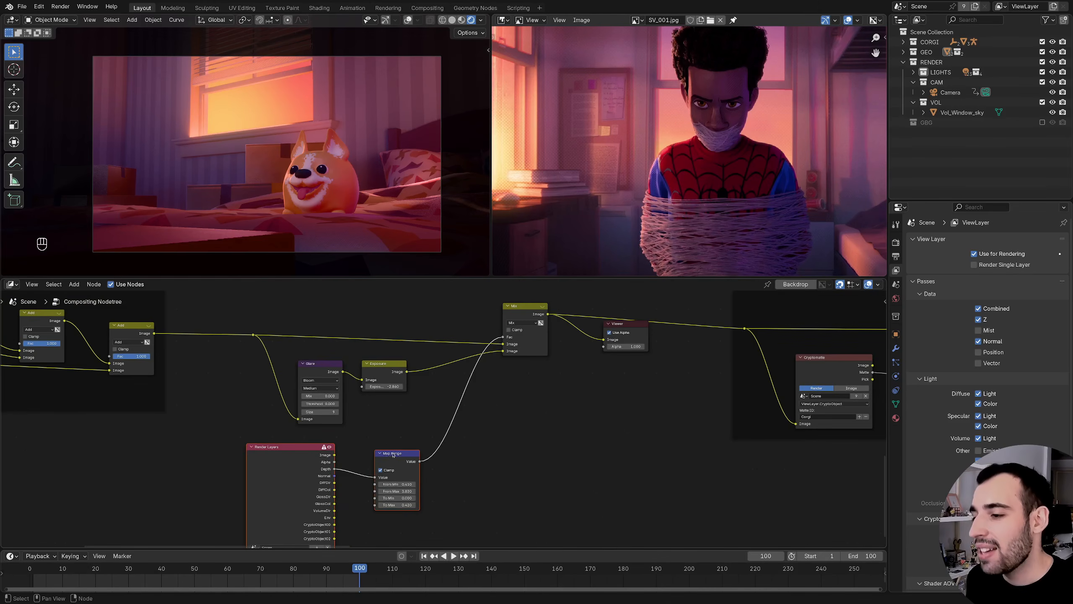
left_click_drag(397, 453, 385, 453)
middle_click_drag(436, 409, 443, 432)
left_click(486, 326)
left_click_drag(521, 331, 458, 332)
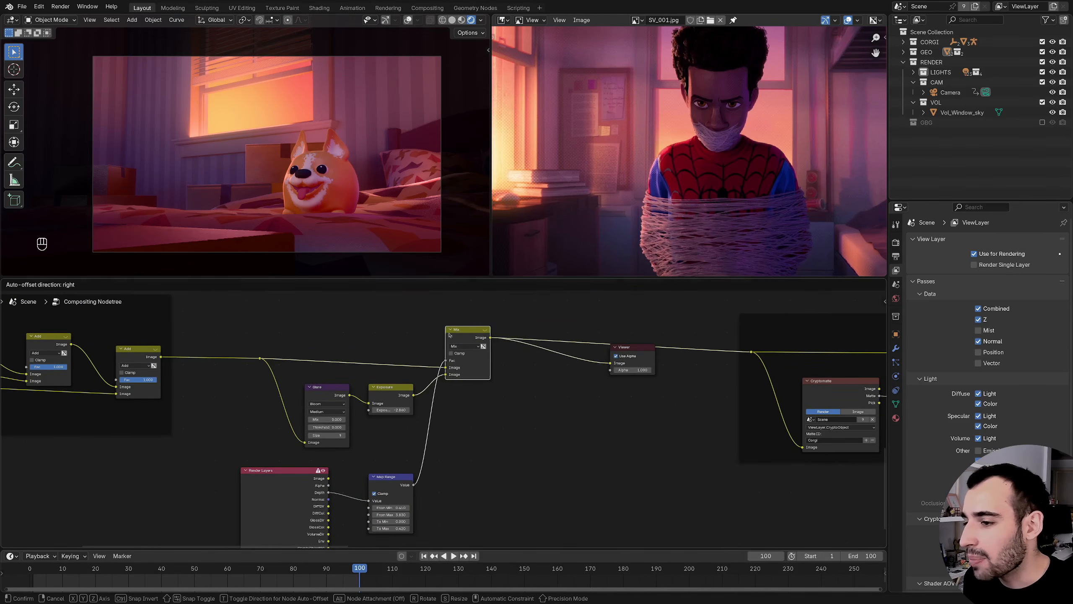
- Group the haze nodes, from Glare and Render Layers through the Mix node, in a frame labelled ATMO
middle_click_drag(458, 331, 548, 328)
left_click_drag(302, 310, 542, 569)
key("shift+p")
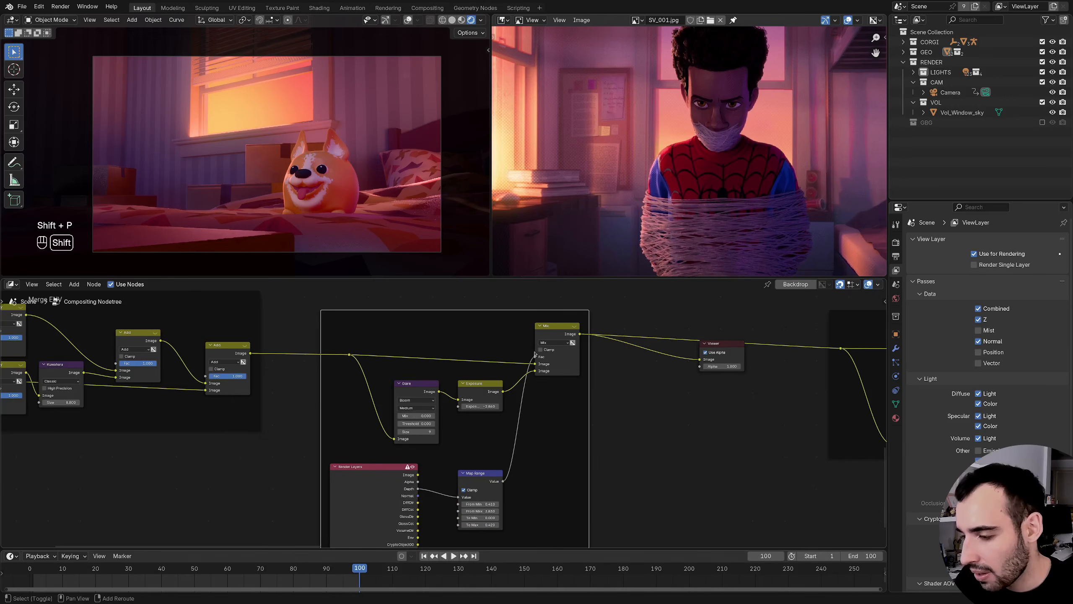
key("F2")
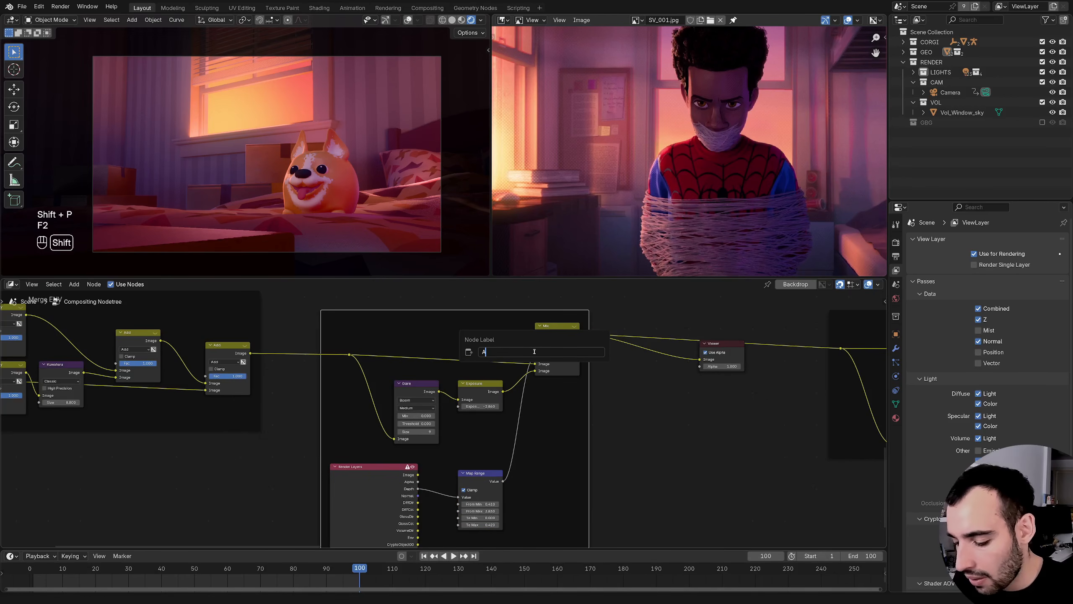
type("ATMO")
key("Return")
- Bring the DOF frame from farther along the node tree to just below the main chain near Remove CHAR
scroll(511, 405, "down", 7)
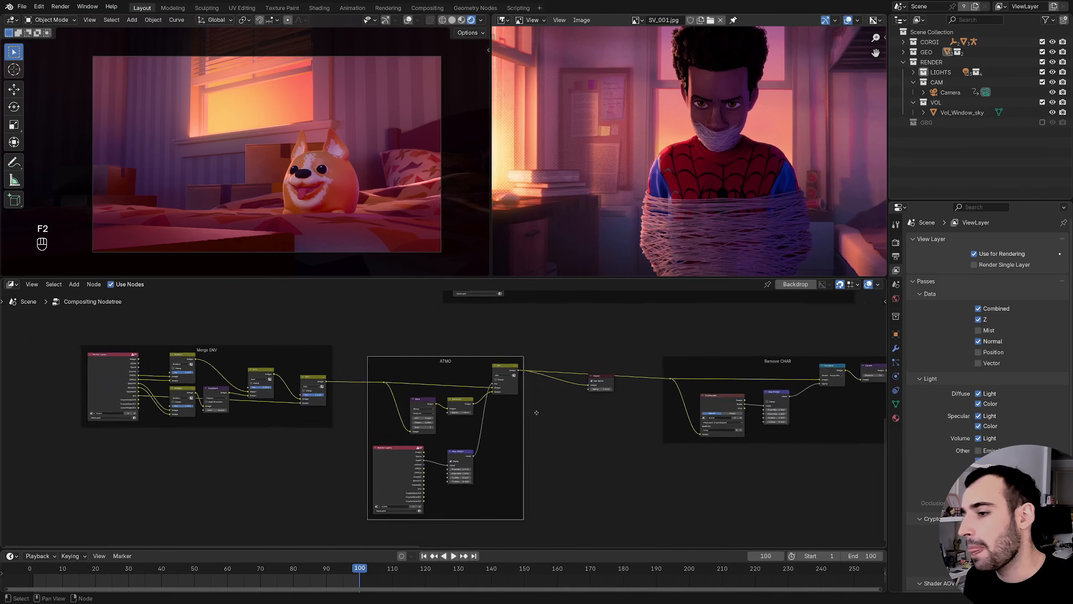
middle_click_drag(537, 412, 409, 422)
middle_click_drag(515, 376, 559, 378)
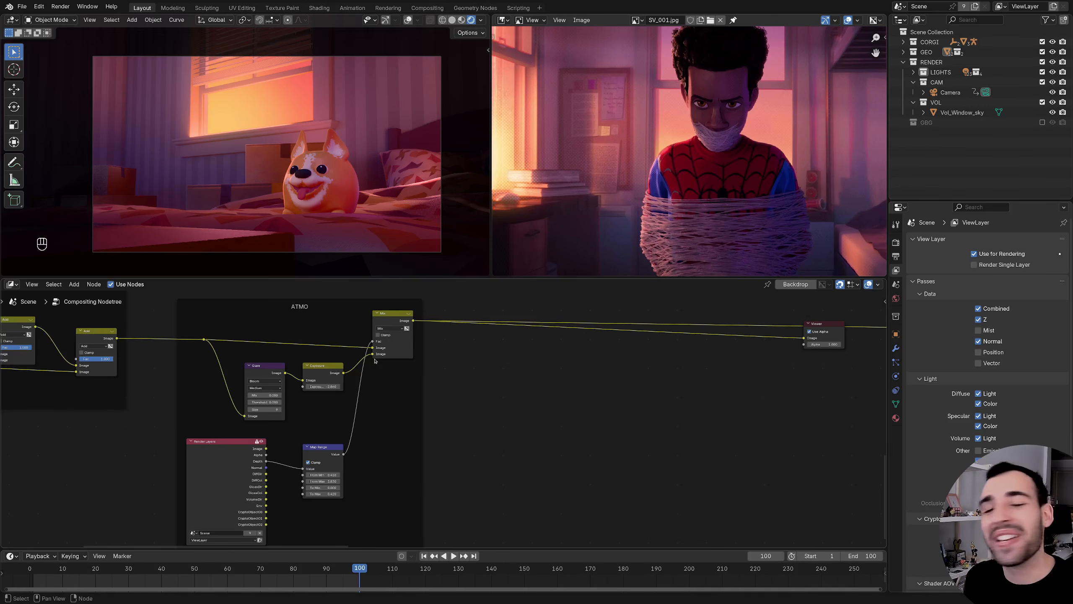
middle_click_drag(499, 345, 466, 438, "ctrl")
middle_click_drag(560, 334, 314, 402)
middle_click_drag(473, 325, 328, 418, "ctrl")
middle_click_drag(624, 382, 626, 345, "ctrl")
middle_click_drag(563, 366, 84, 410)
middle_click_drag(378, 331, 380, 296, "ctrl")
middle_click_drag(356, 395, 447, 416)
middle_click_drag(447, 416, 398, 353, "ctrl")
mouse_move(389, 319)
left_mouse_down()
mouse_move(412, 323)
mouse_move(400, 324)
left_mouse_up()
middle_click_drag(399, 324, 525, 320, "ctrl")
left_click_drag(553, 324, 238, 510)
middle_click_drag(187, 462, 430, 287)
left_click_drag(467, 339, 70, 445)
middle_click_drag(99, 420, 405, 373)
middle_click_drag(332, 390, 534, 424)
- Shift the Merge ENV and ATMO frames back together and place the DOF frame between ATMO and Remove CHAR
left_click_drag(39, 325, 364, 490)
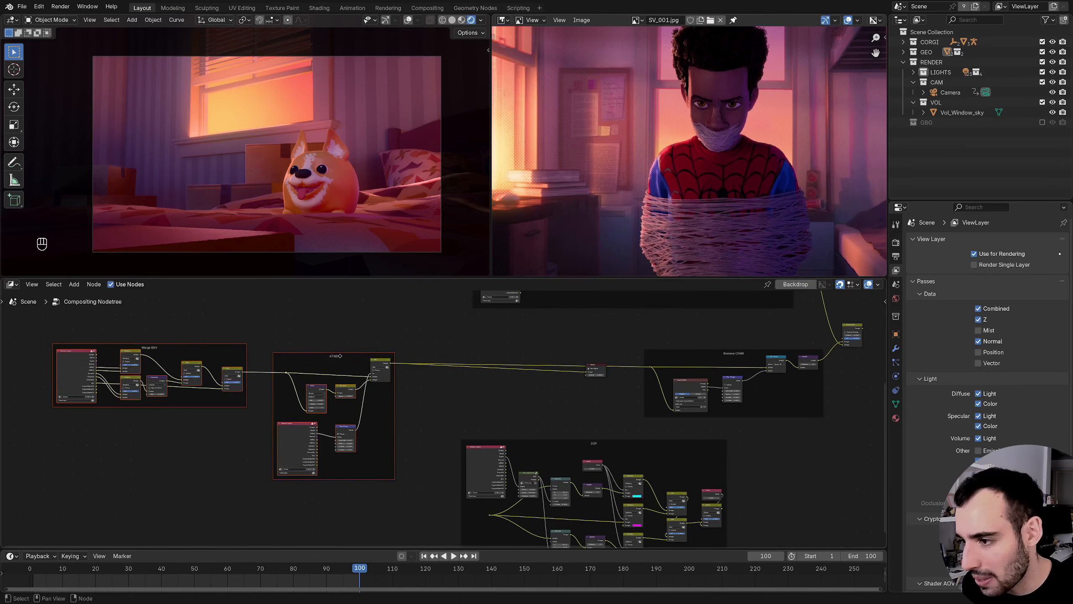
left_click_drag(343, 356, 253, 359)
left_click_drag(566, 445, 447, 371)
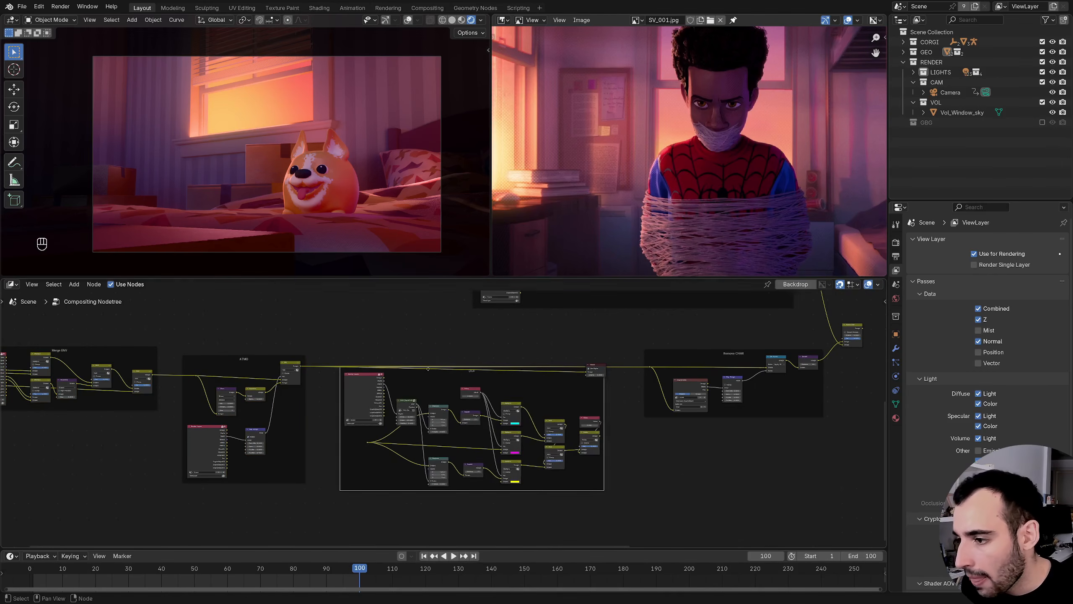
scroll(526, 395, "up", 3)
scroll(526, 395, "down", 3)
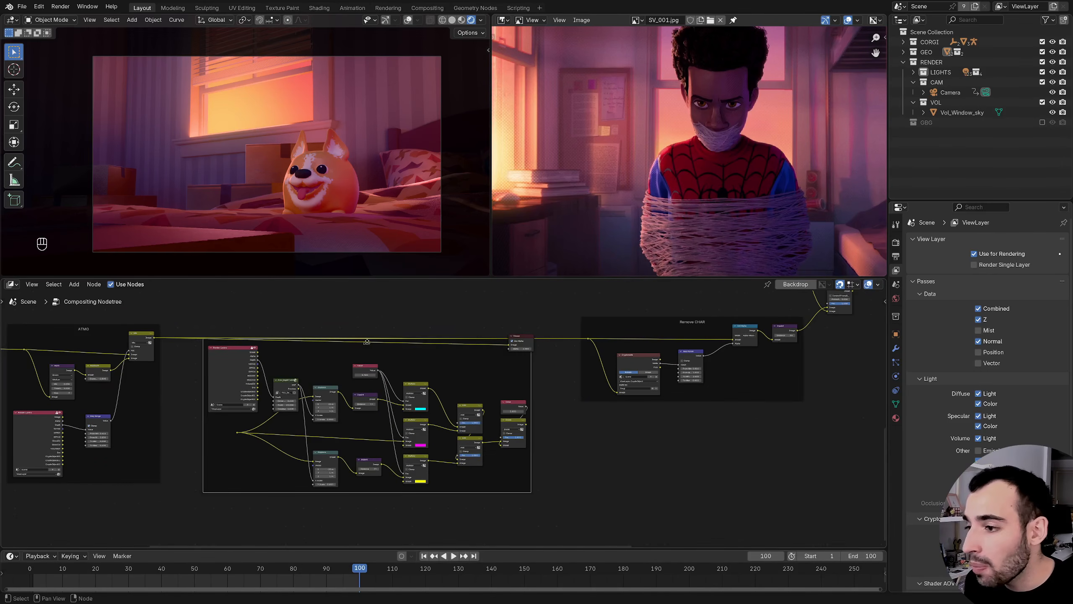
- Reorder the frames so that Remove CHAR directly follows ATMO and DOF sits beneath Remove CHAR
left_click_drag(443, 375, 774, 439)
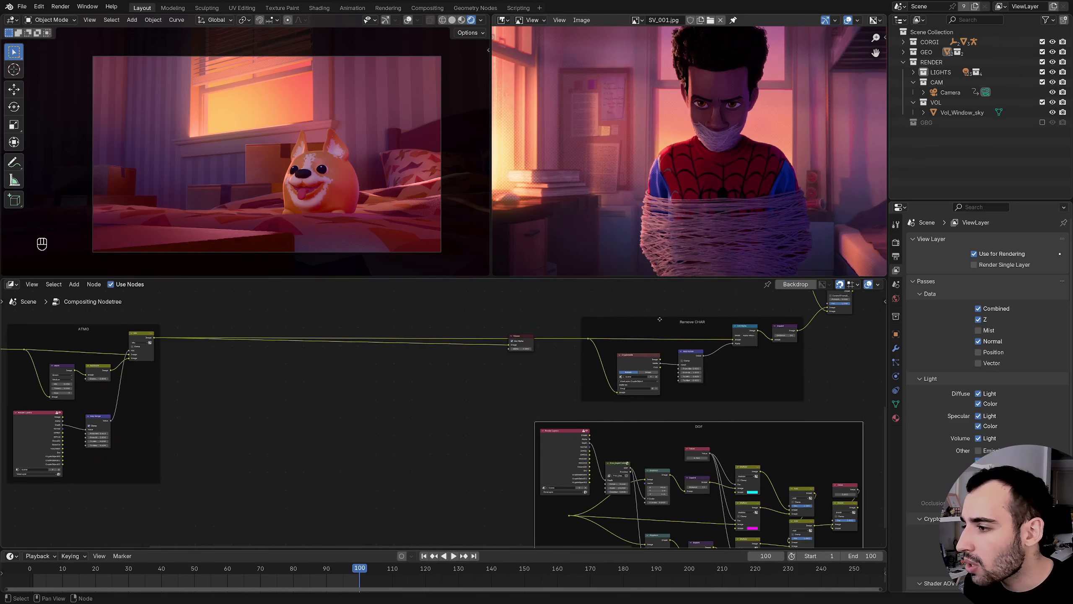
left_click_drag(659, 319, 341, 334)
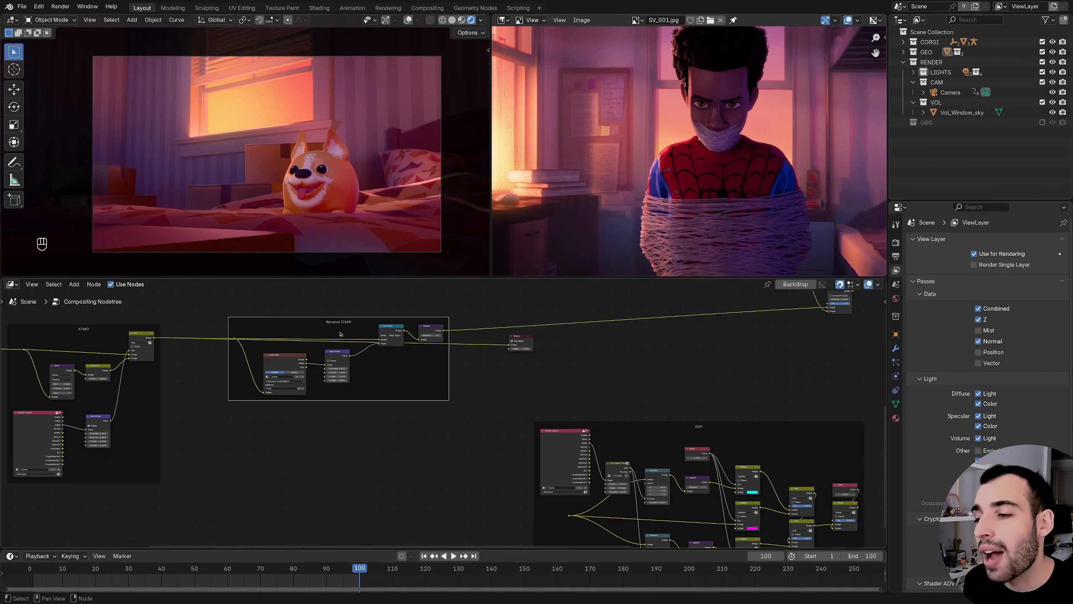
middle_click_drag(376, 359, 498, 408, "ctrl")
left_click_drag(733, 458, 315, 448)
middle_click_drag(271, 433, 376, 372)
middle_click_drag(243, 326, 256, 383)
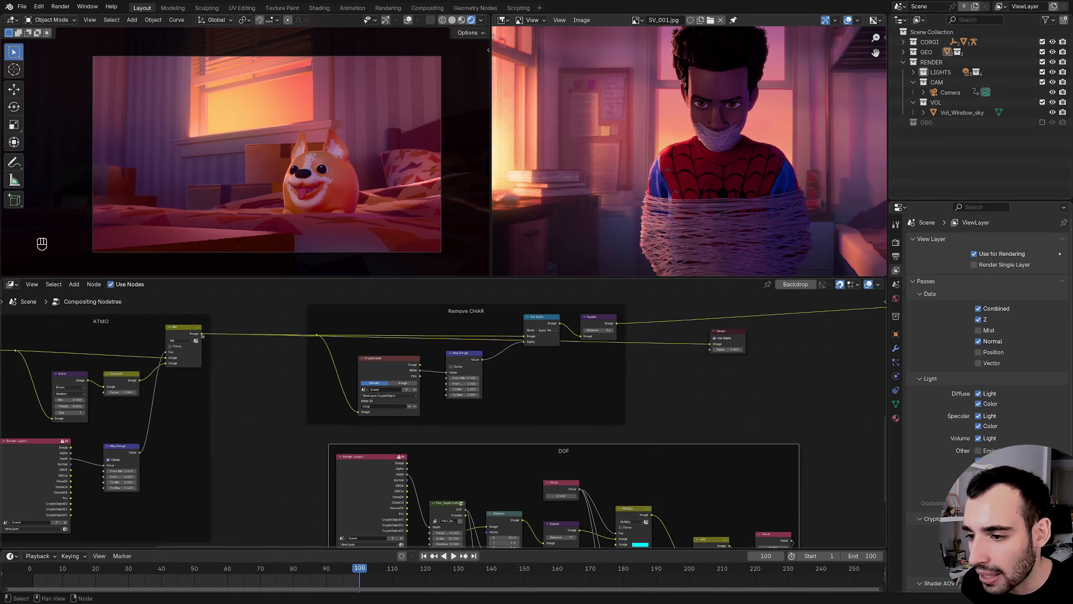
- Connect the ATMO Mix output to the DOF frame's input reroute and preview the Divide node
left_click_drag(202, 334, 380, 506)
middle_click_drag(524, 494, 277, 450)
left_click(528, 450, "ctrl+shift")
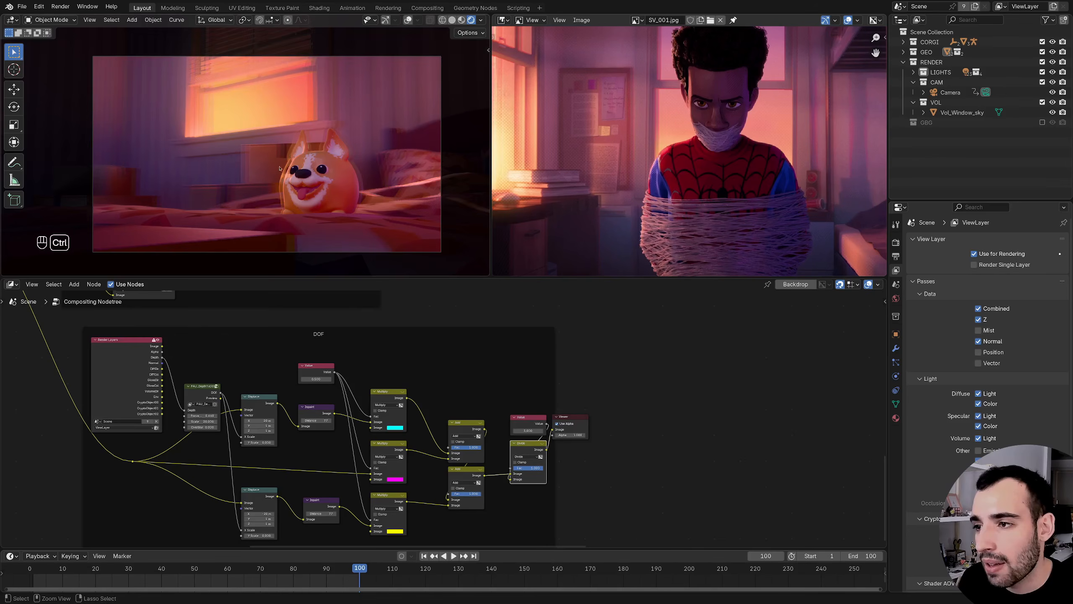
middle_click_drag(279, 169, 323, 155, "ctrl")
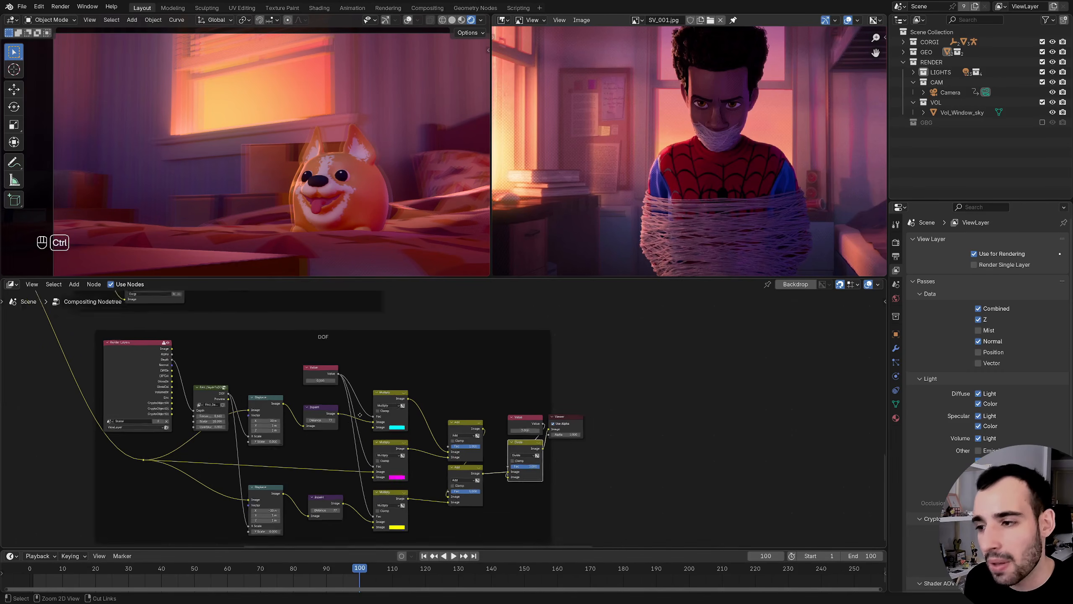
scroll(379, 409, "down", 4)
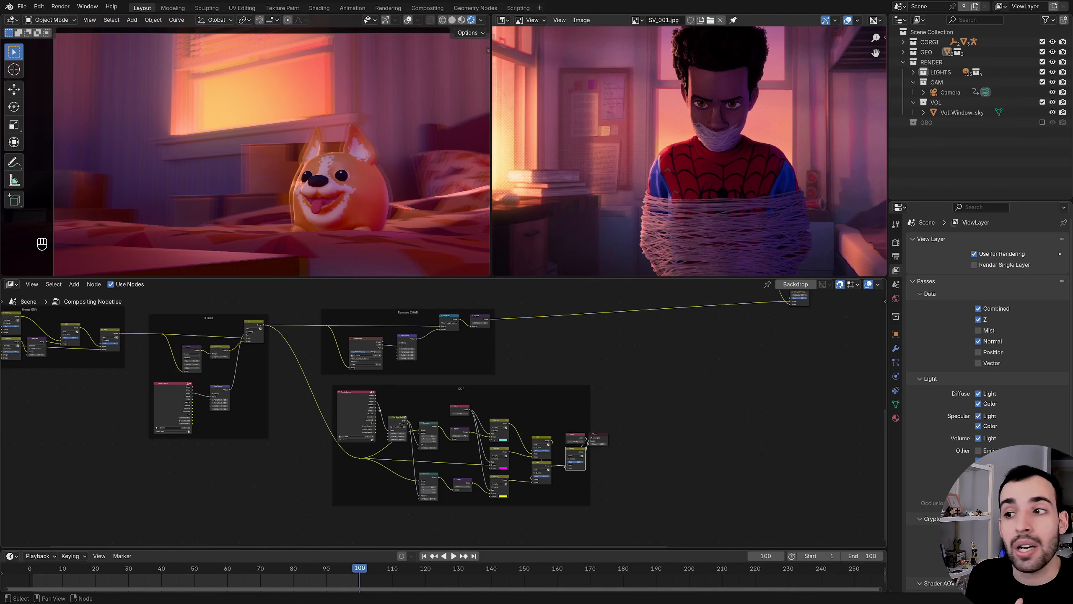
middle_click_drag(462, 350, 390, 370)
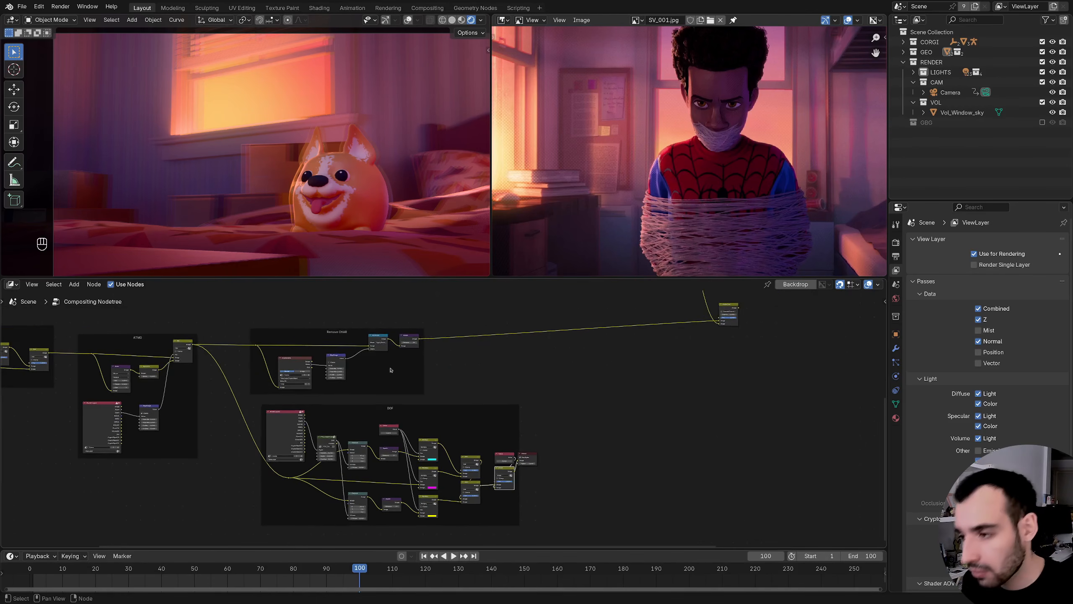
- Space the Remove CHAR and DOF frames apart and feed the Inpaint output into the DOF input reroute
left_click_drag(413, 415, 546, 410)
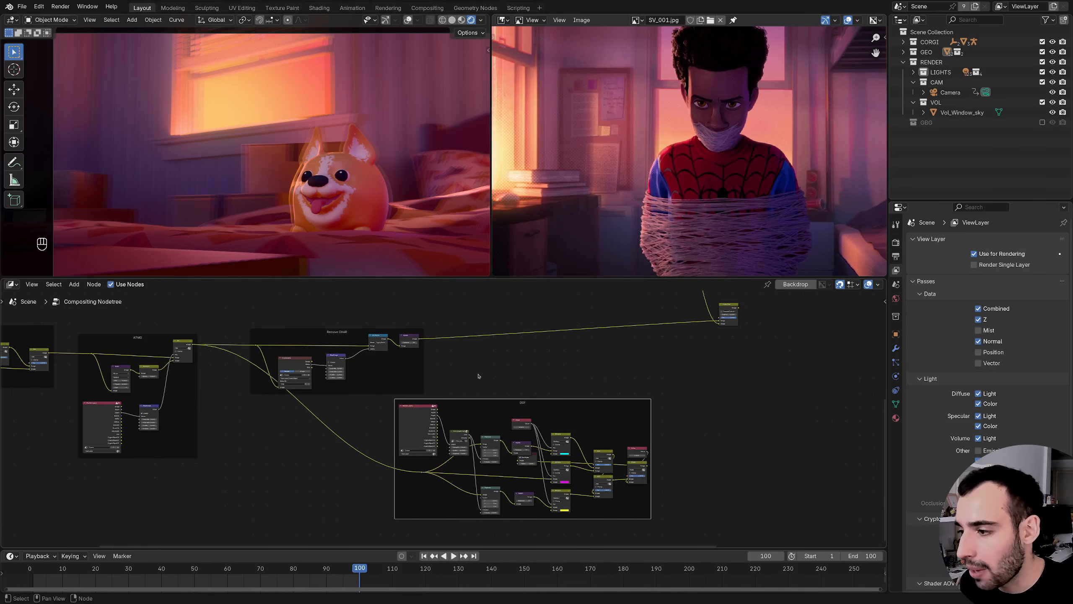
left_click_drag(346, 329, 316, 330)
left_click_drag(388, 339, 384, 343)
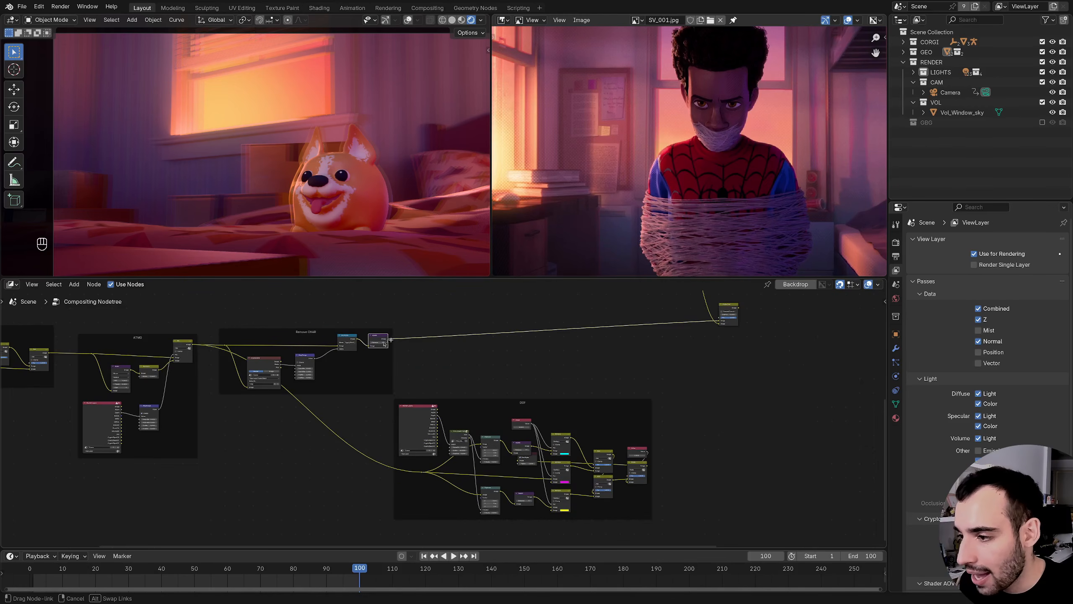
left_click_drag(391, 432, 421, 472)
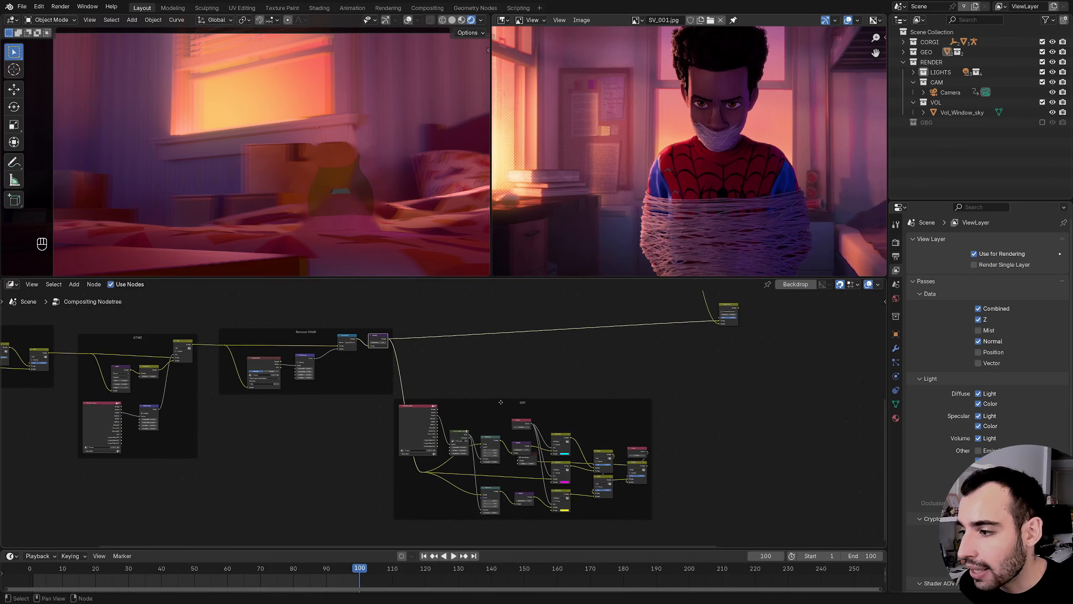
- Line up the DOF frame right after Remove CHAR and move the Viewer node clear beyond it
left_click_drag(508, 401, 525, 359)
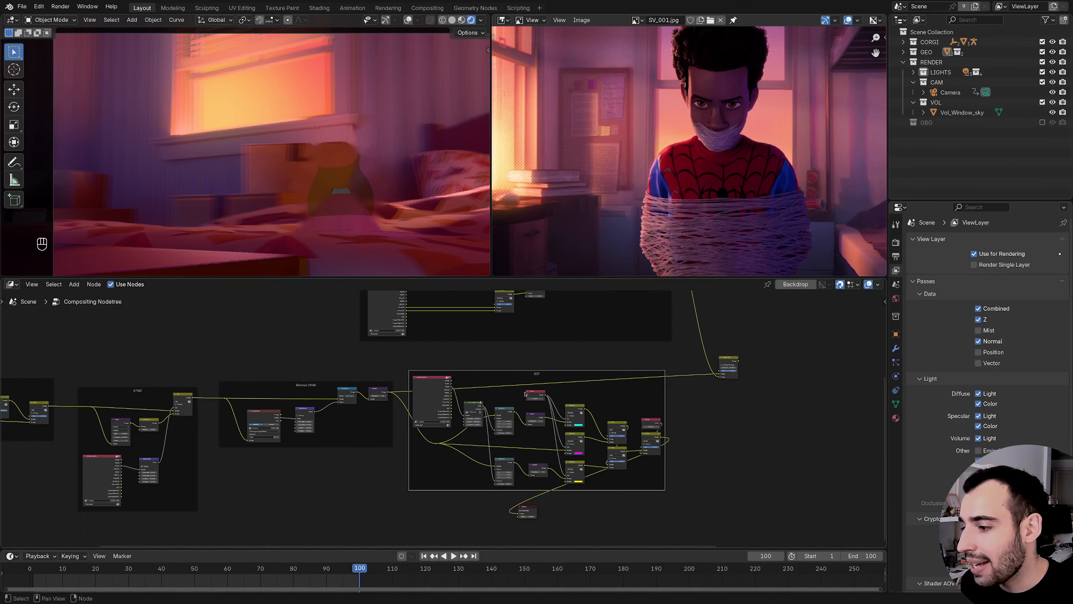
left_click_drag(522, 509, 754, 428)
middle_click_drag(755, 428, 757, 393, "ctrl")
middle_click_drag(756, 394, 637, 406)
middle_click_drag(623, 461, 394, 453)
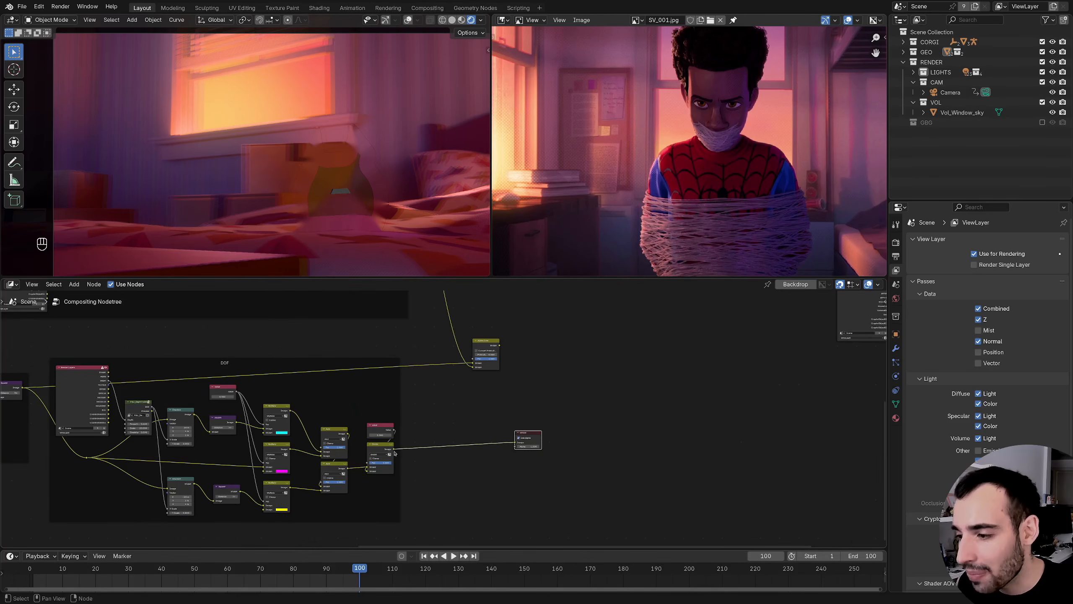
- Link the DOF Divide output to the Alpha Over node's background input and preview Alpha Over
left_click_drag(393, 450, 472, 362)
middle_click_drag(472, 363, 444, 385)
left_click(395, 396, "ctrl+shift")
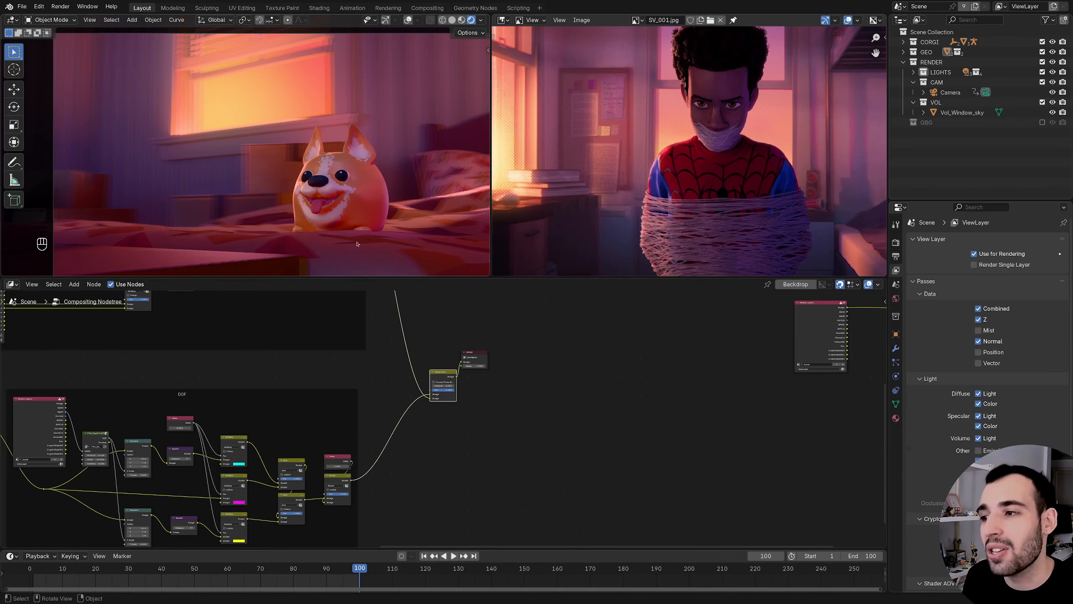
middle_click_drag(273, 381, 410, 340)
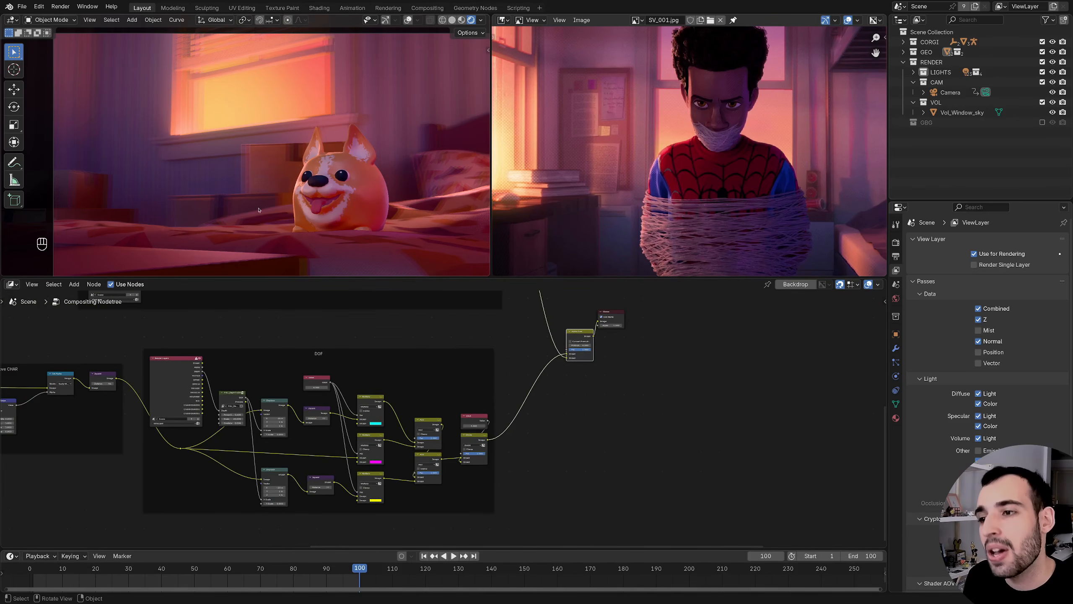
- Examine the corgi composite in an enlarged viewport and compare it with the dotted window glow in the reference image
left_click_drag(491, 140, 580, 139)
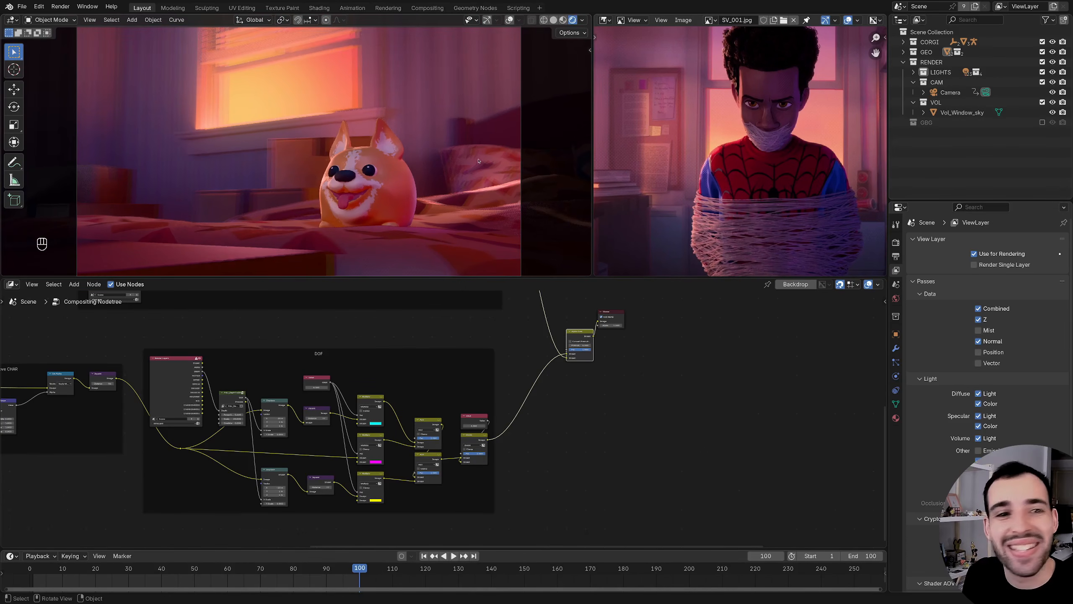
middle_click_drag(506, 376, 401, 444)
middle_click_drag(400, 444, 319, 476)
middle_click_drag(430, 379, 431, 356, "ctrl")
middle_click_drag(431, 356, 376, 372)
middle_click_drag(380, 376, 386, 354, "ctrl")
middle_click_drag(707, 179, 721, 186)
middle_click_drag(722, 186, 717, 207, "ctrl")
middle_click_drag(697, 162, 790, 119)
middle_click_drag(643, 144, 683, 147)
left_click_drag(596, 166, 515, 166)
middle_click_drag(691, 153, 709, 169)
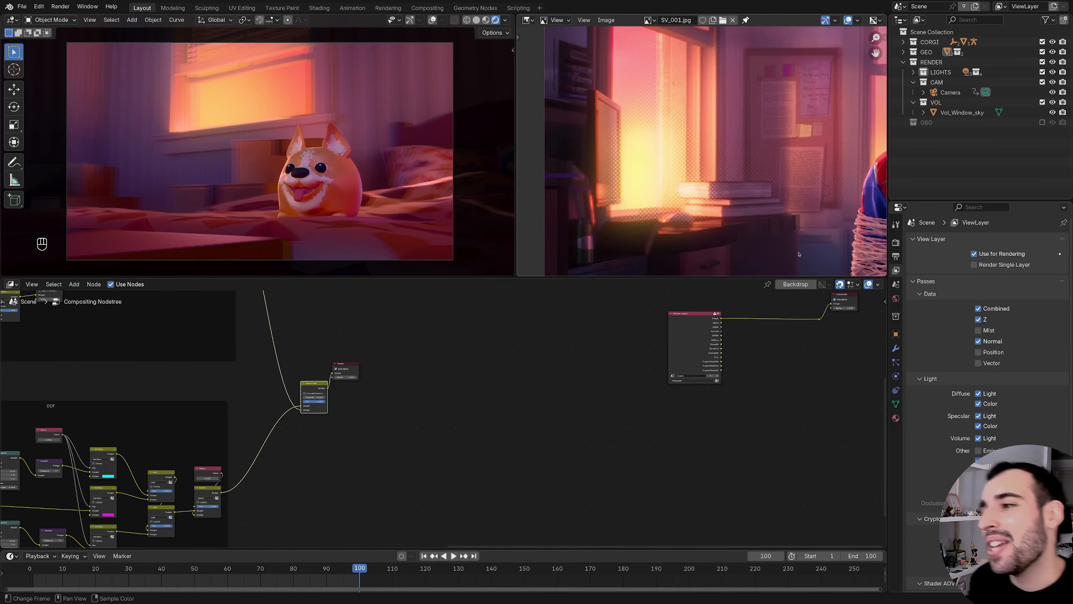
- Move the Viewer node well beyond Alpha Over to make room for more nodes
middle_click_drag(360, 388, 381, 412)
scroll(437, 414, "up", 4)
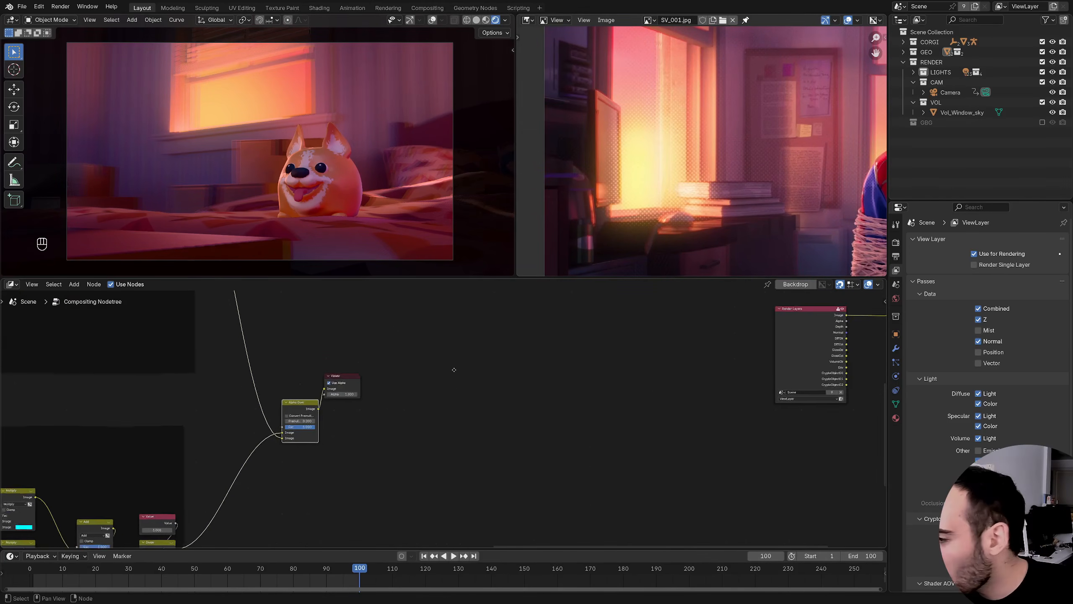
middle_click_drag(455, 369, 390, 369)
left_click(283, 376)
key("g")
left_click_drag(482, 399, 566, 406)
scroll(534, 366, "down", 4)
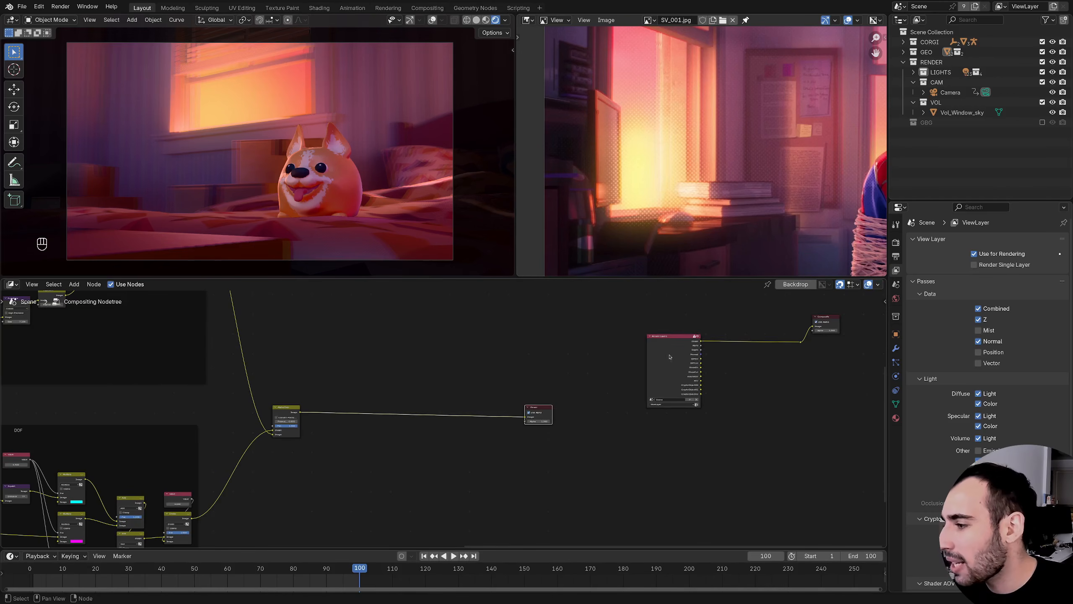
- Duplicate the Render Layers node and place the copy below Alpha Over
left_click(669, 356)
key("shift+d")
left_click(260, 492)
middle_click_drag(260, 491, 292, 453, "ctrl")
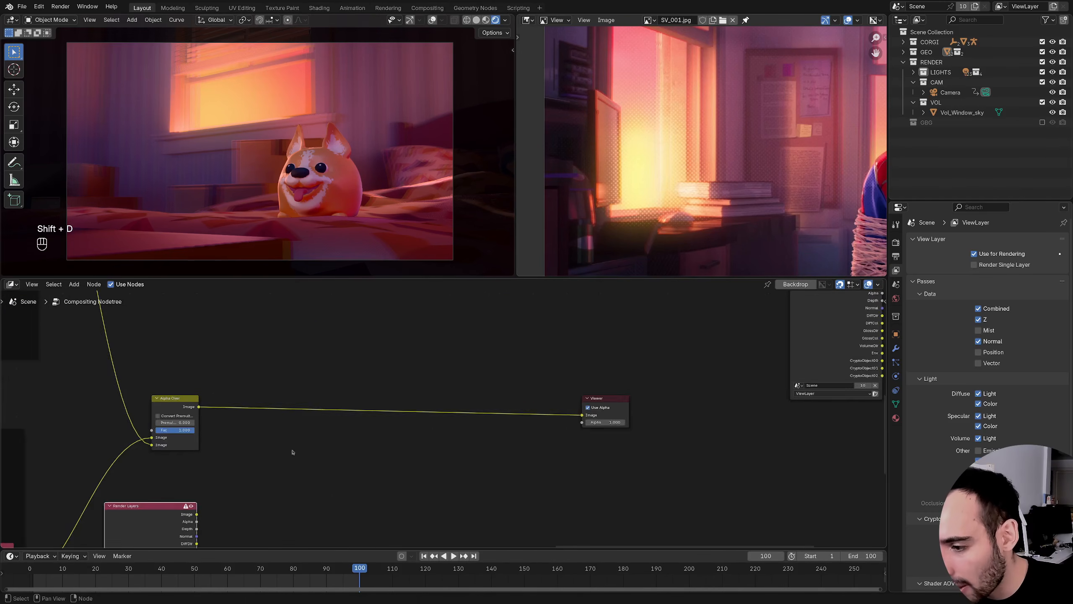
middle_click_drag(149, 511, 289, 387)
middle_click_drag(289, 388, 335, 364)
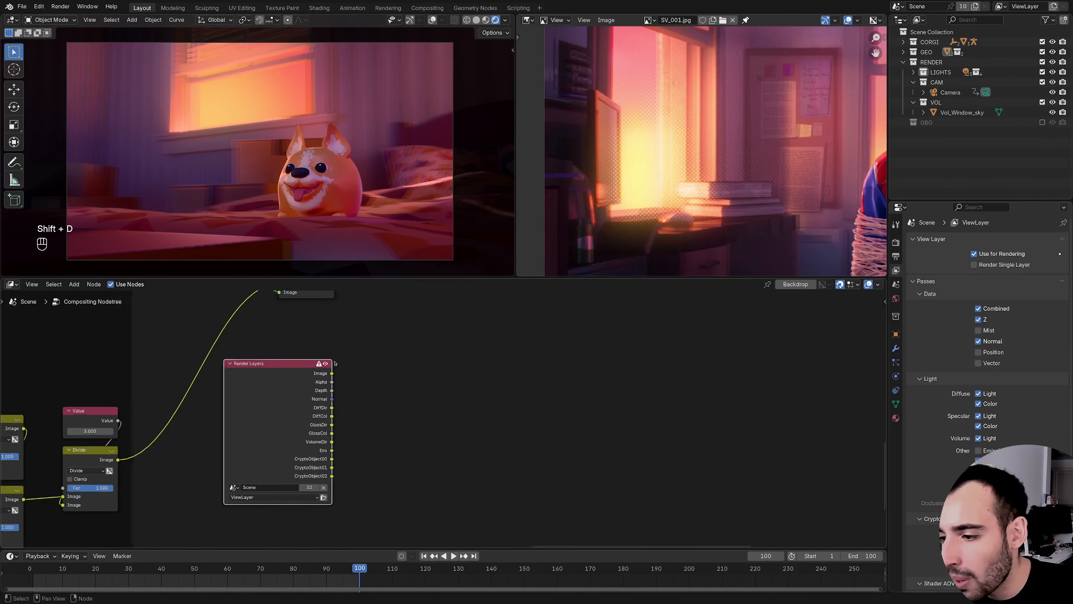
- Preview the copied Render Layers node's VolumeDir pass and move the Viewer away from it
left_click(332, 441, "ctrl+shift")
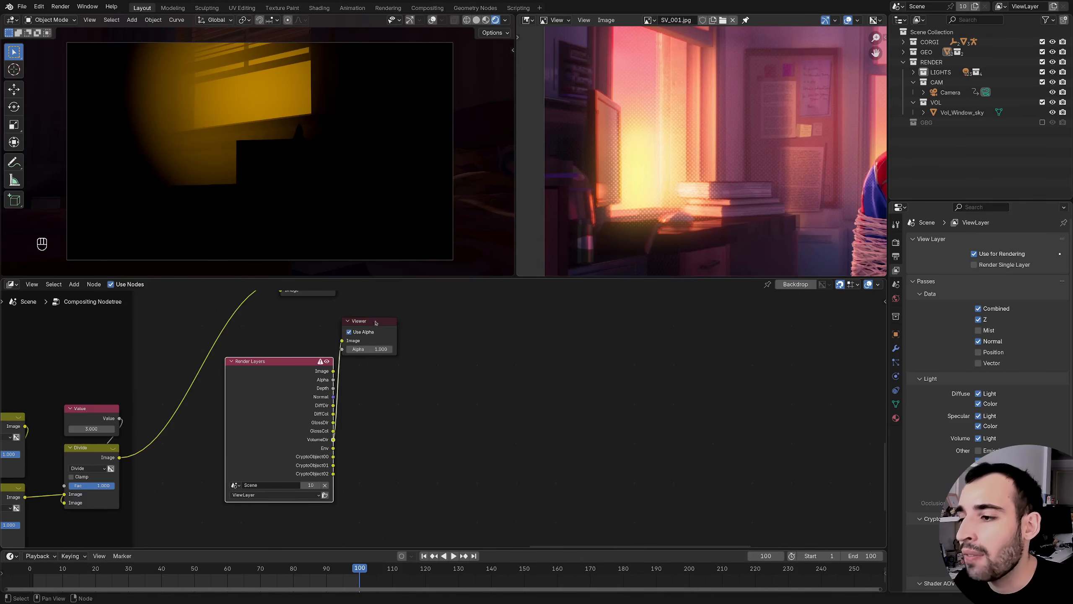
left_click_drag(367, 321, 526, 384)
middle_click_drag(428, 354, 402, 380)
middle_click_drag(402, 380, 367, 406, "ctrl")
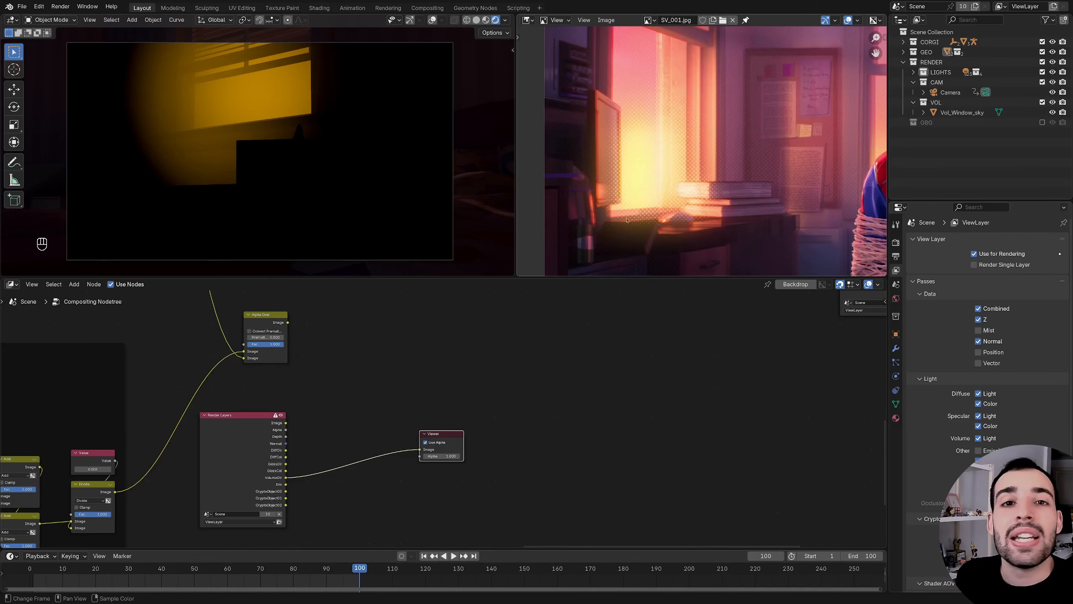
middle_click_drag(441, 442, 465, 423, "ctrl")
- Add a Texture node with a new texture between Alpha Over and the Viewer, and preview its Color output
left_click(421, 369)
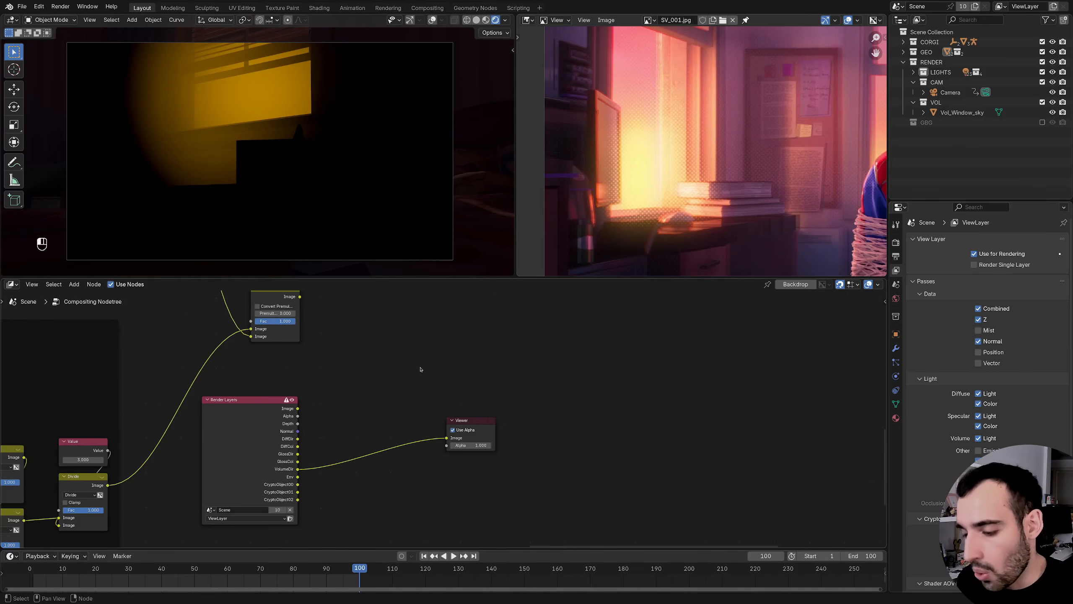
key("shift+a")
type("t")
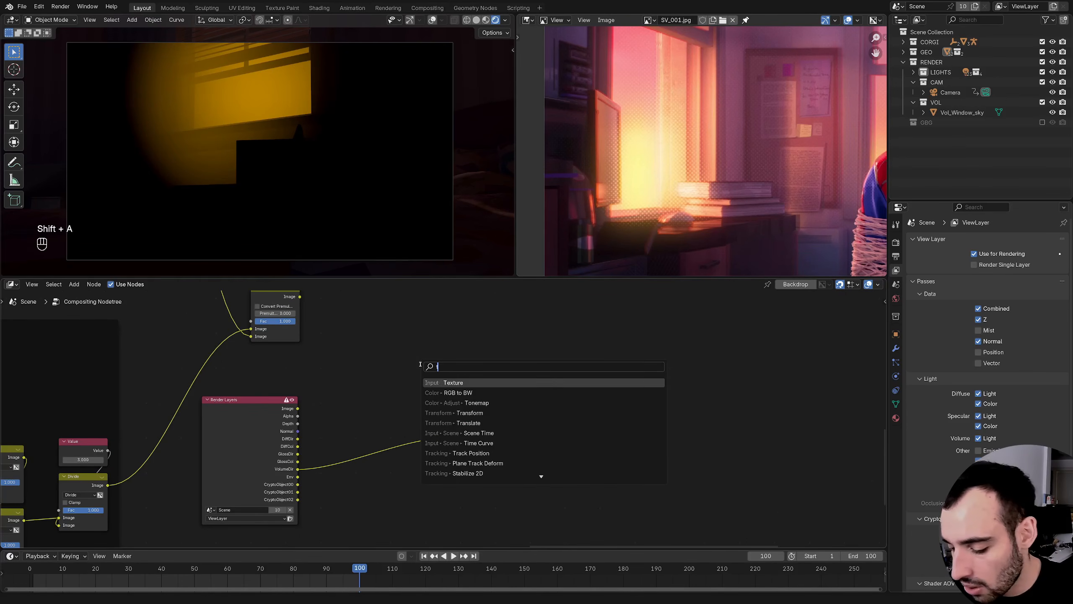
type("extu")
key("Return")
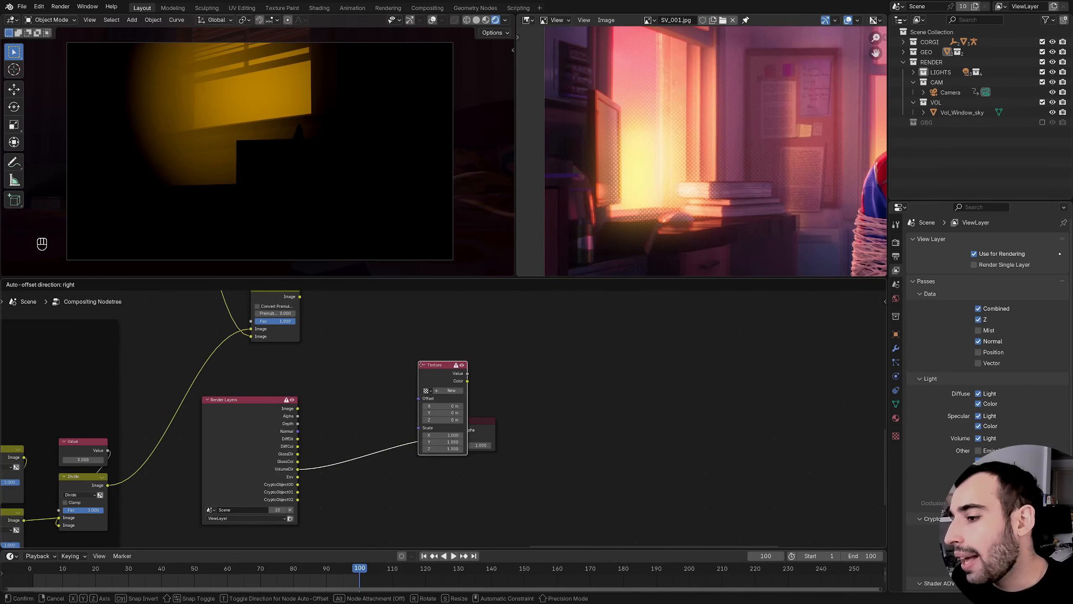
left_click(505, 337)
left_click_drag(528, 340, 377, 338)
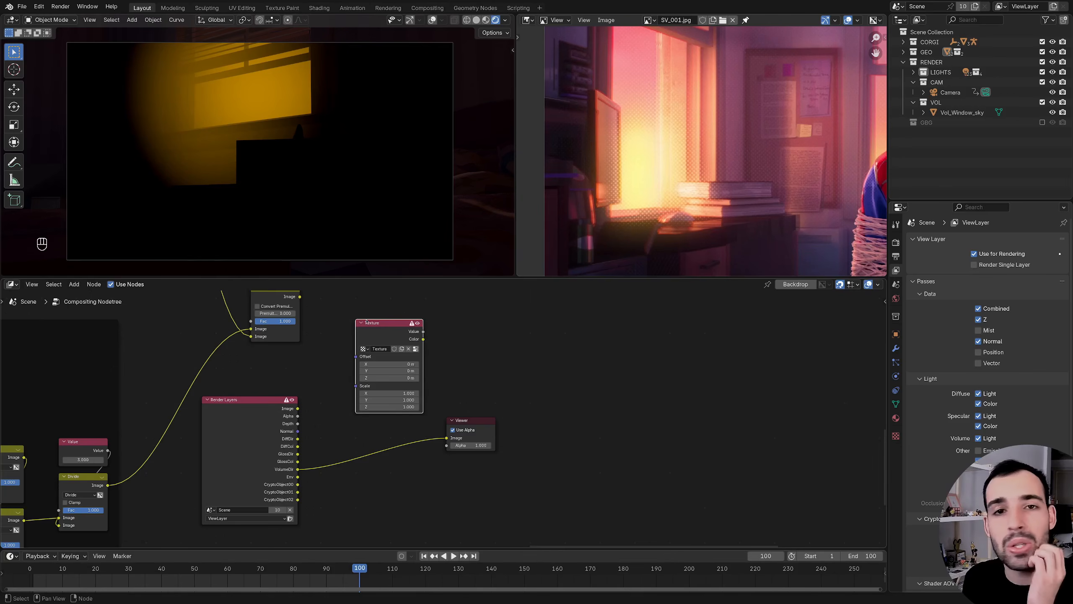
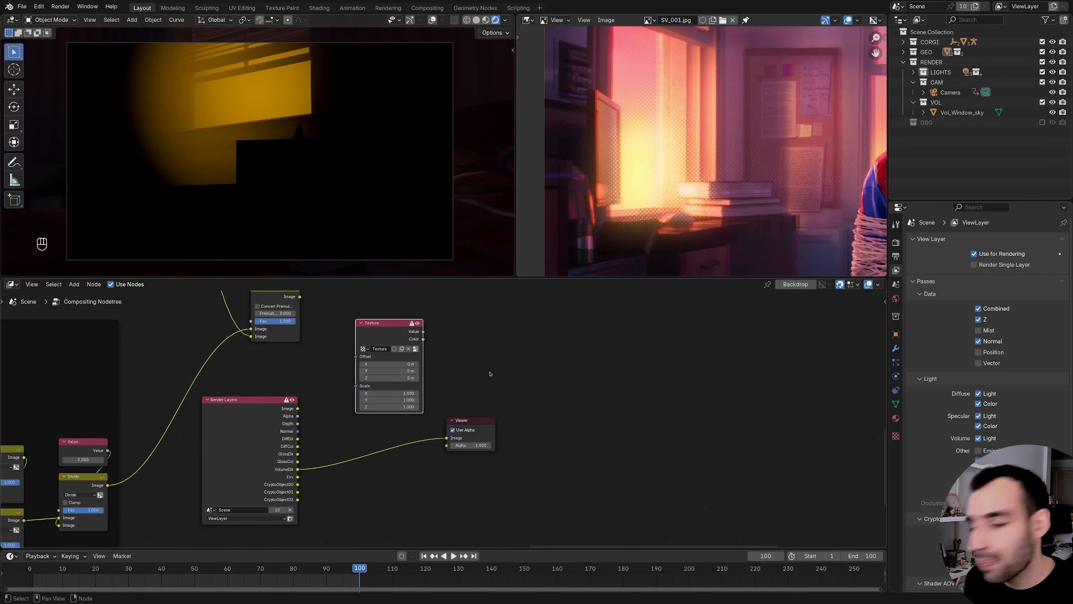
middle_click_drag(428, 345, 447, 347)
left_click(433, 341, "ctrl+shift")
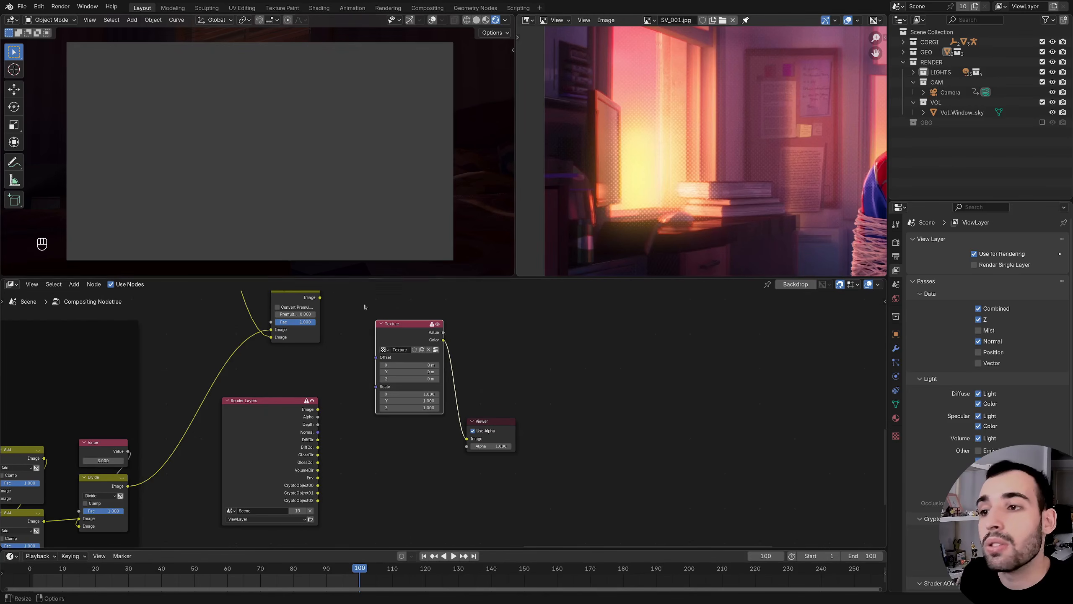
- Nudge the Texture node slightly lower and rename its texture as Voronoi
left_click_drag(423, 332, 428, 347)
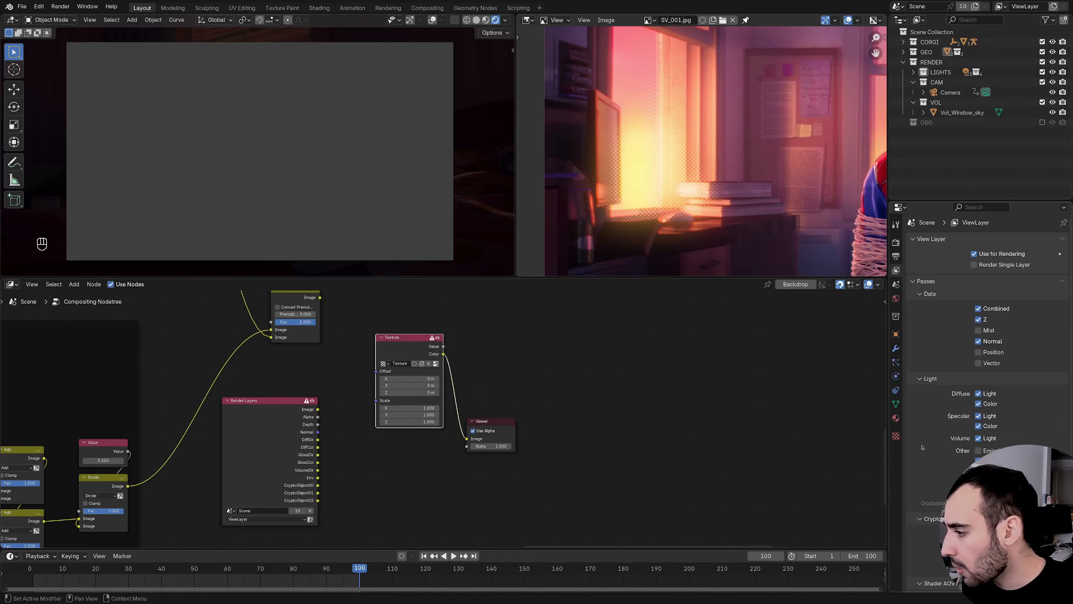
left_click(896, 436)
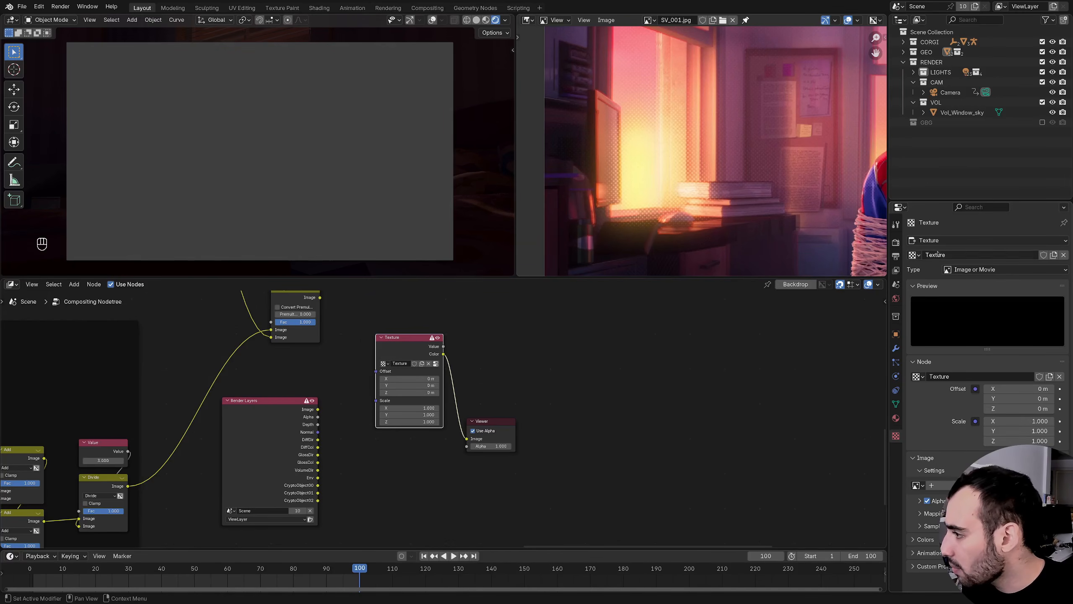
double_click(953, 253)
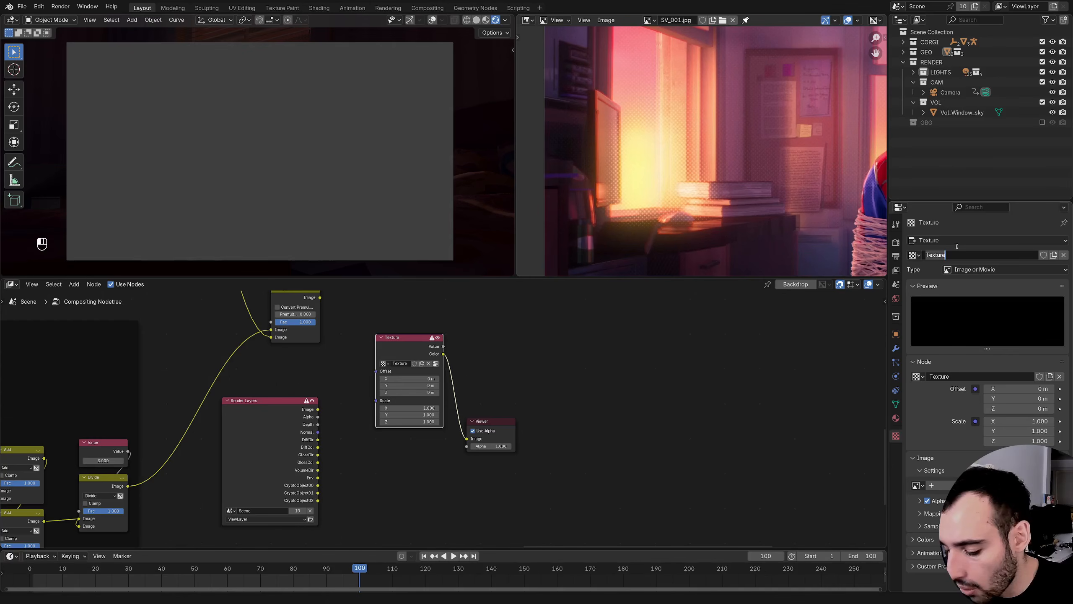
key("Return")
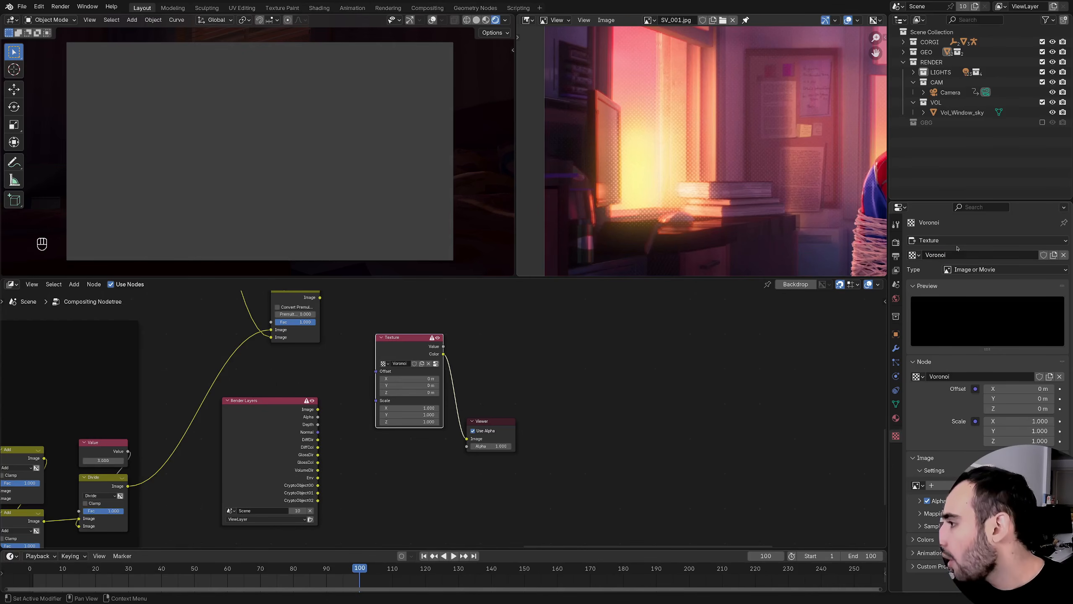
- Load HalftoneDots_SDF_001.exr from the project's textures folder as the Voronoi texture's image
middle_click_drag(584, 377, 605, 356)
scroll(605, 357, "up", 1)
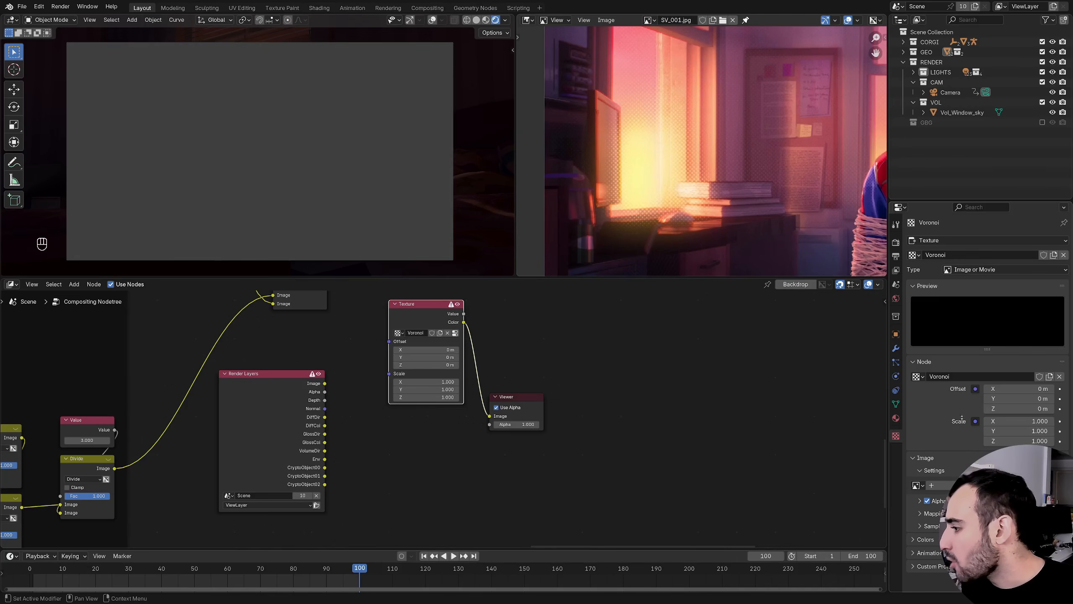
left_click(1026, 486)
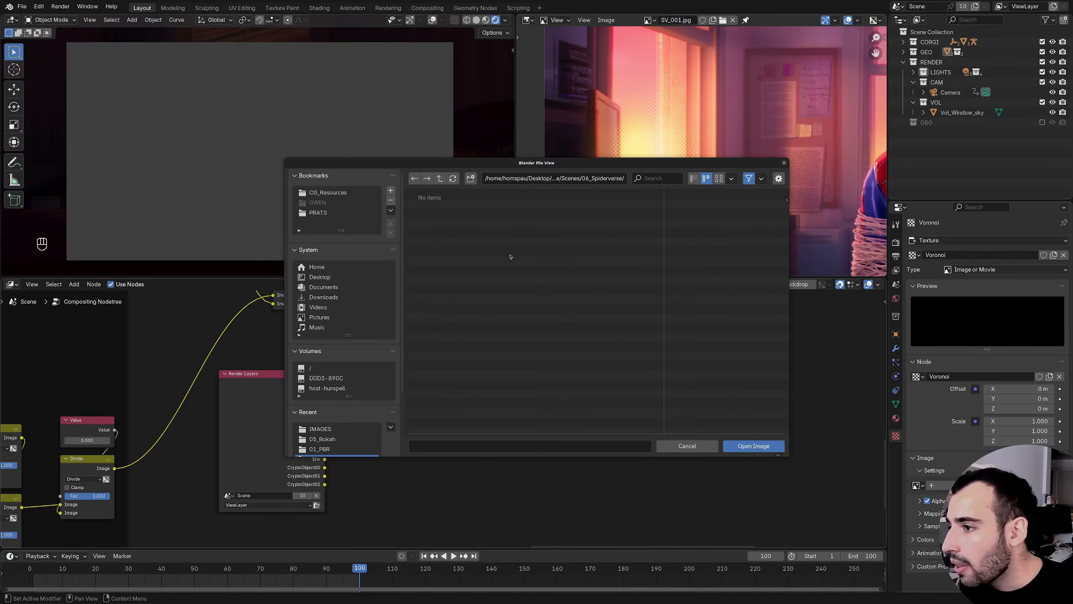
left_click(439, 178)
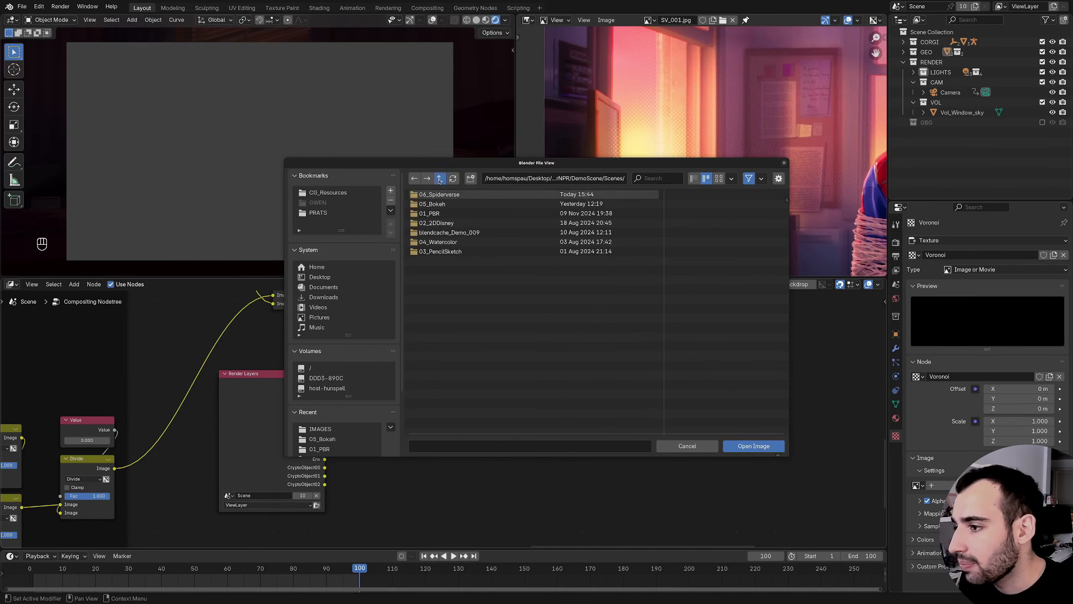
left_click(440, 179)
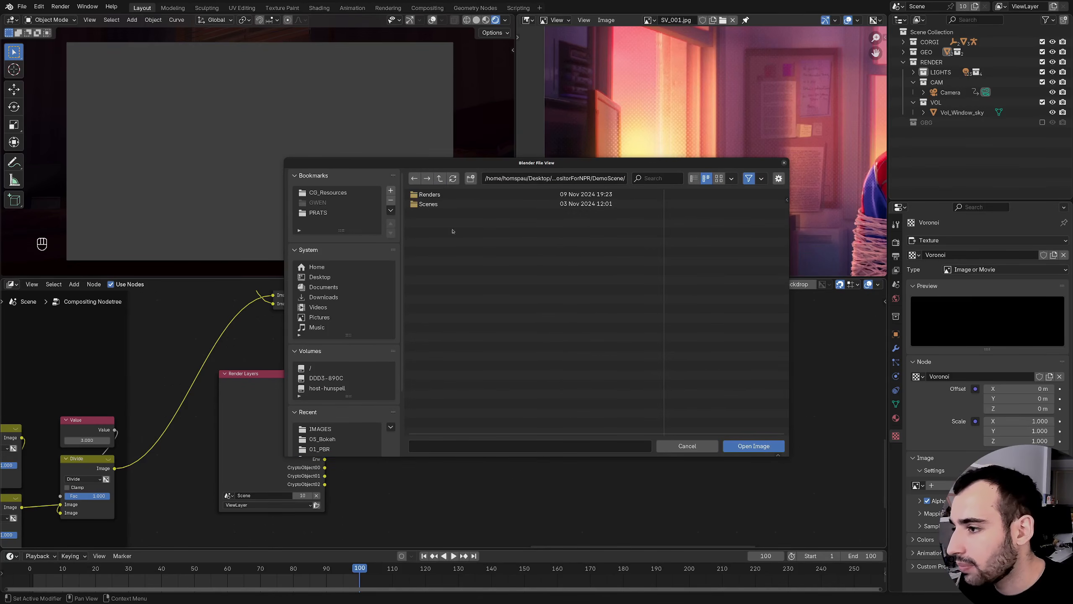
left_click(440, 179)
left_click(435, 222)
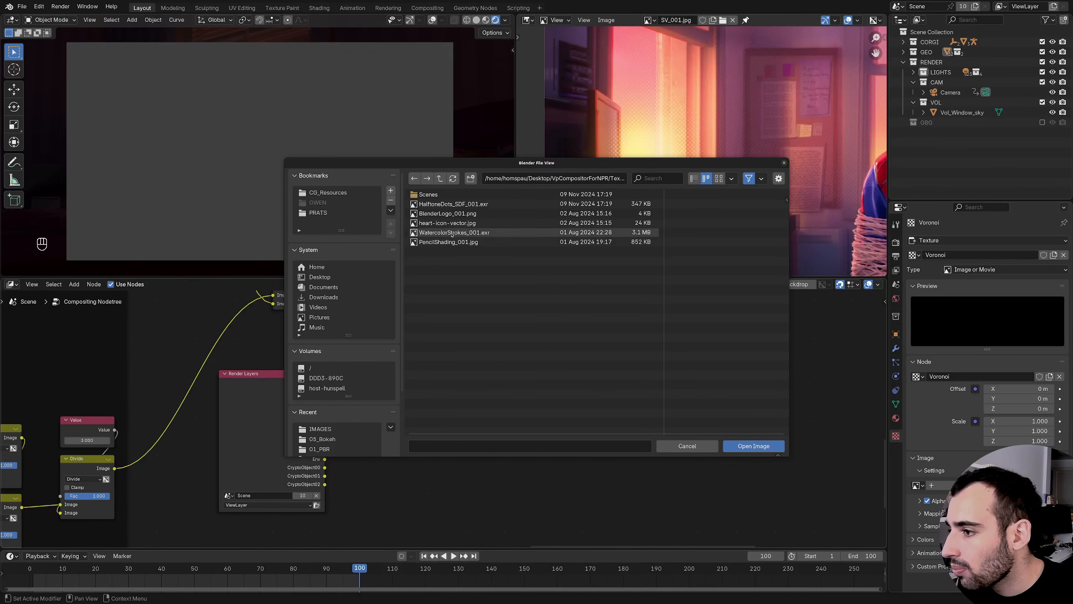
double_click(453, 204)
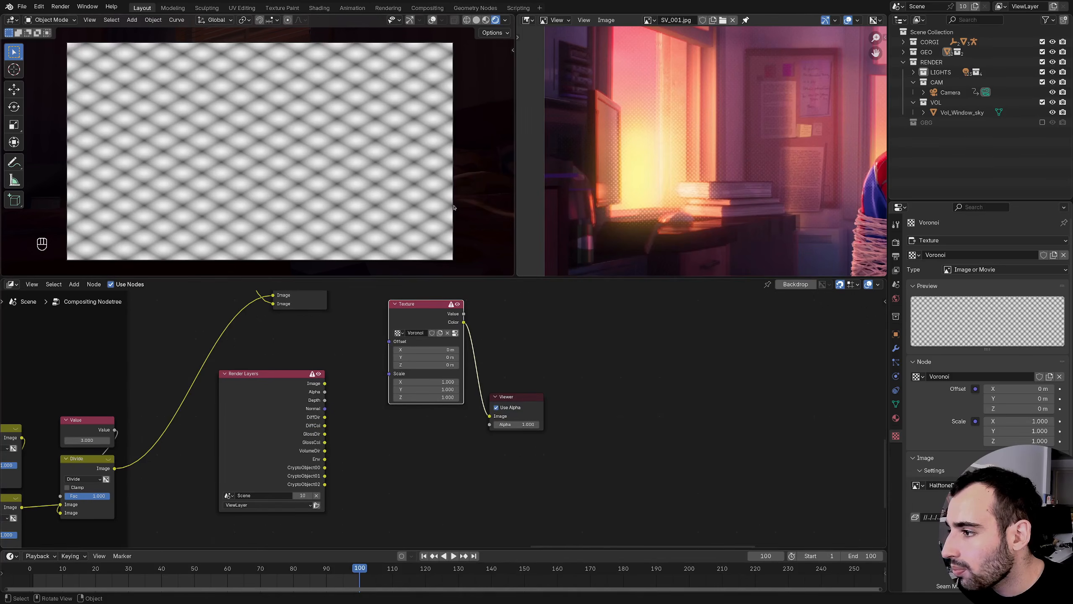
- Move the Texture and Viewer nodes together farther away from the copied Render Layers node
middle_click_drag(600, 357, 665, 355, "ctrl")
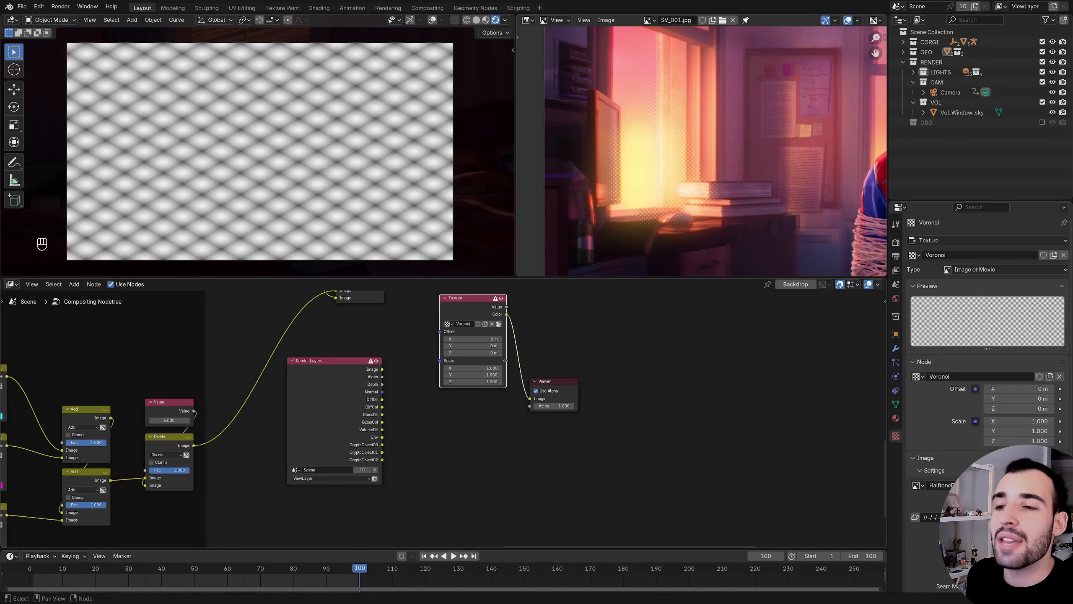
middle_click_drag(520, 348, 527, 381)
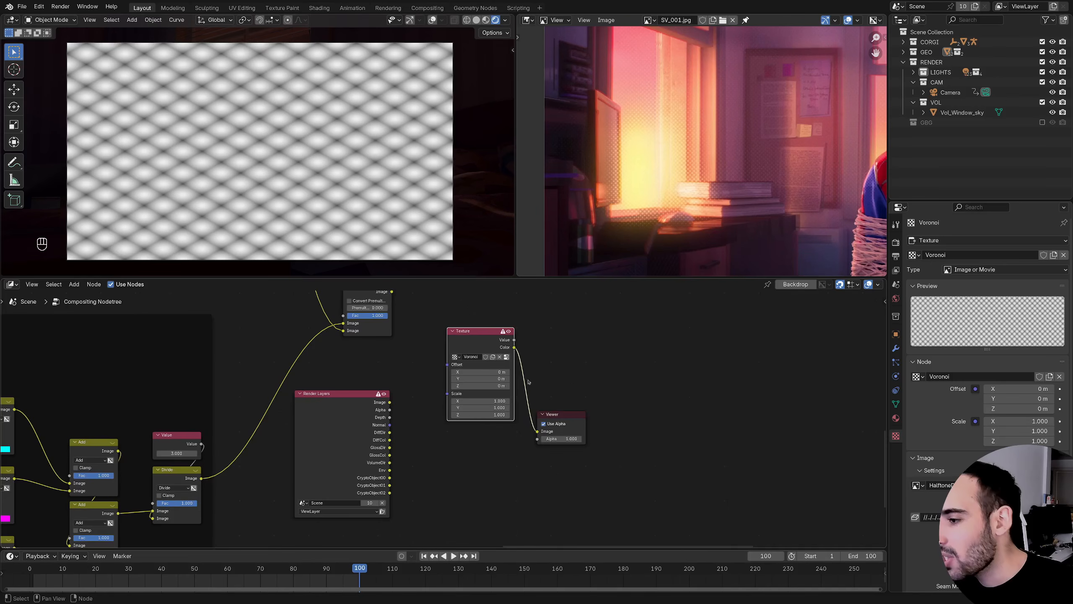
left_click_drag(468, 312, 575, 462)
key("g")
left_click(569, 382)
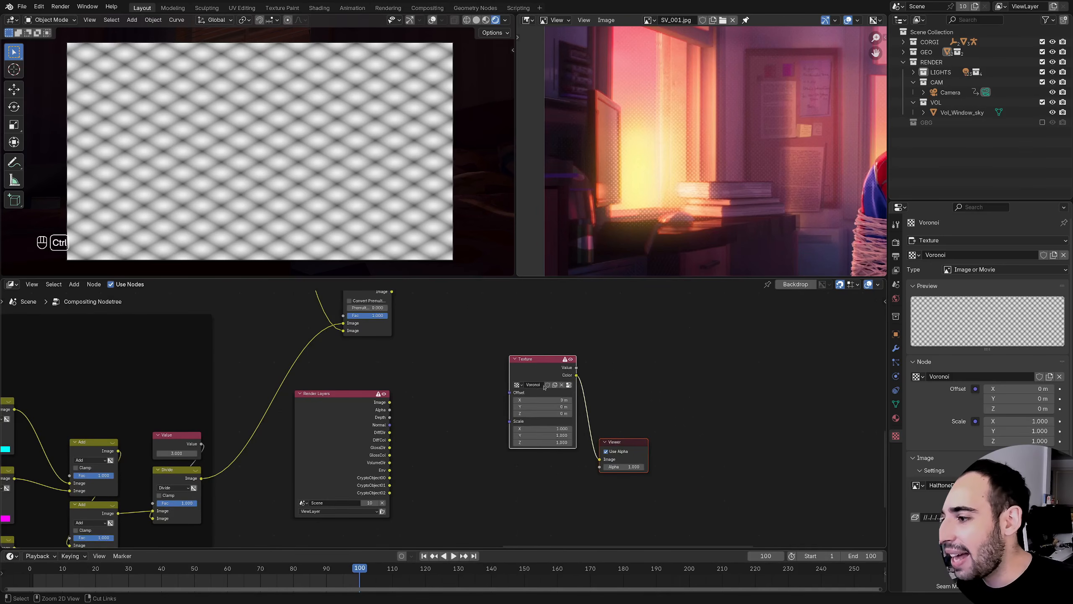
scroll(551, 363, "up", 1)
scroll(594, 357, "up", 1)
middle_click_drag(594, 356, 499, 356)
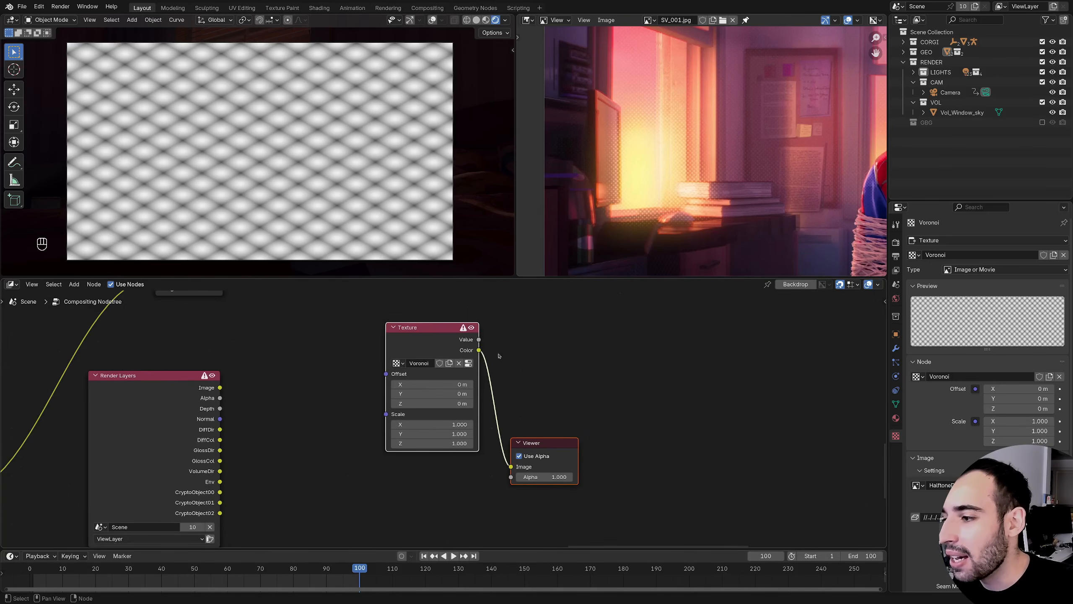
- Add a Greater Than math node fed by the Texture's Color output, preview it and set its threshold to 0.640
left_click_drag(477, 350, 544, 325)
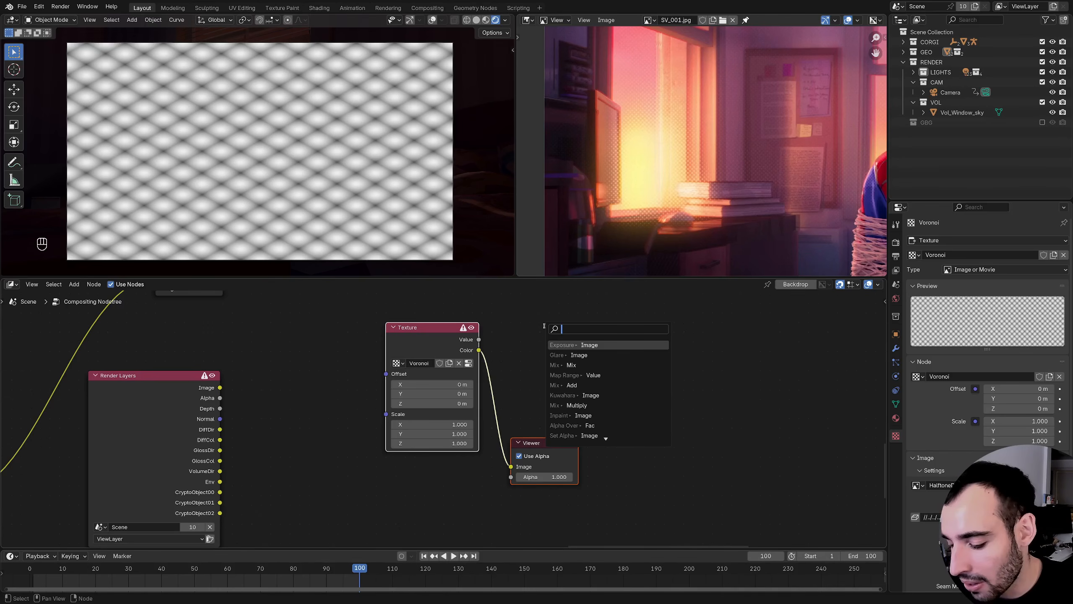
type("gra")
key("Return")
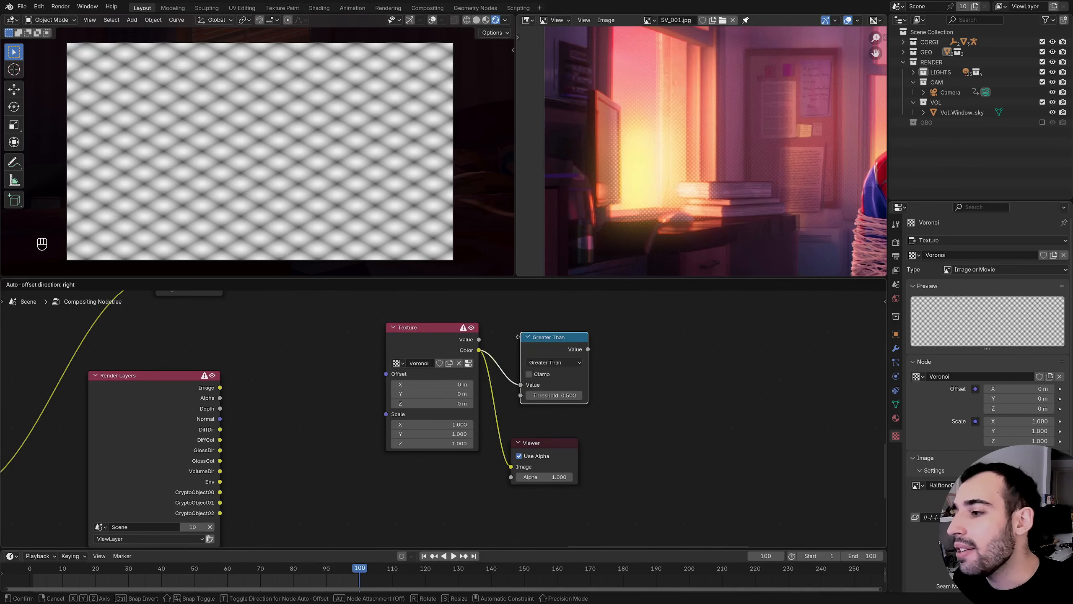
left_click(579, 358)
middle_click_drag(580, 357, 553, 363)
left_click_drag(529, 381, 522, 376)
middle_click_drag(475, 391, 512, 406)
middle_click_drag(512, 406, 524, 411)
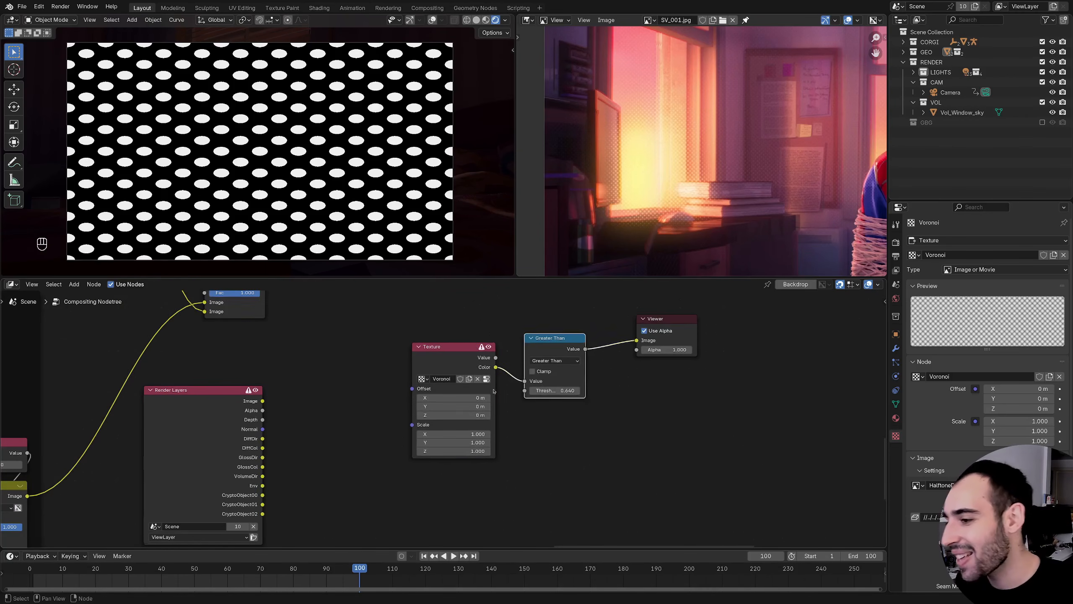
- Preview the Texture node's Color output directly and move the Greater Than node lower, out of the way
left_click_drag(450, 319, 629, 439)
left_click(458, 363, "ctrl+shift")
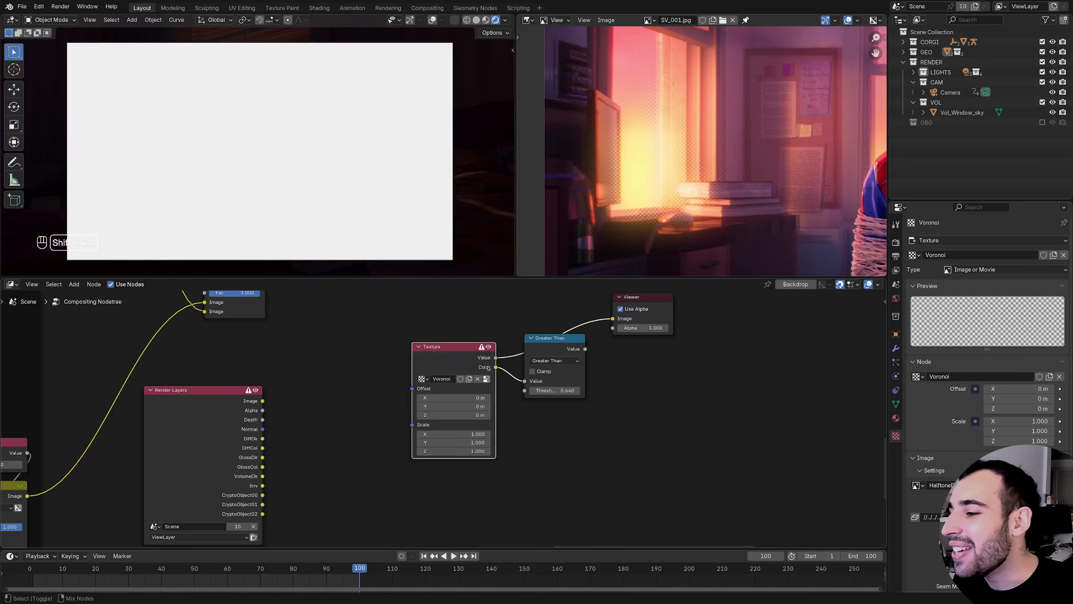
left_click_drag(567, 349, 621, 392)
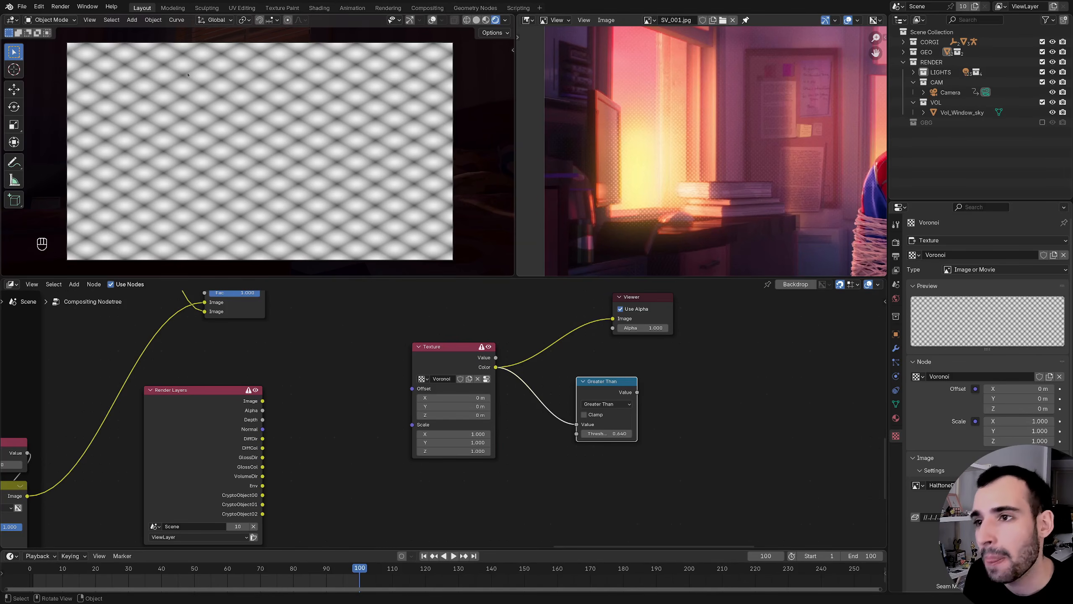
- Add a Combine XYZ node feeding the Texture's Scale input and set its X and Y to 1
scroll(291, 517, "up", 2)
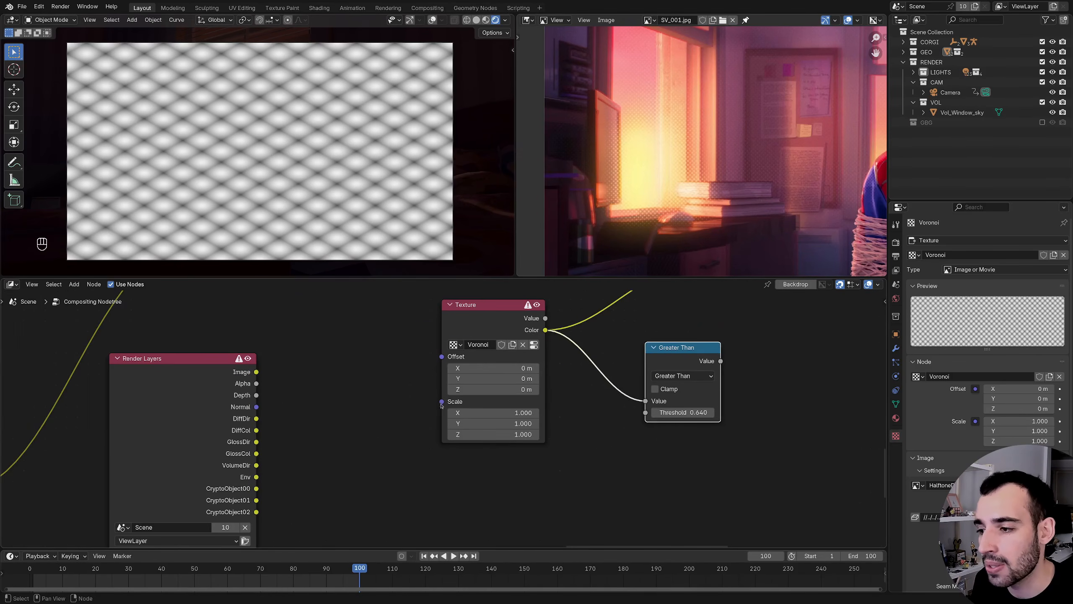
left_click_drag(441, 402, 355, 428)
type("co")
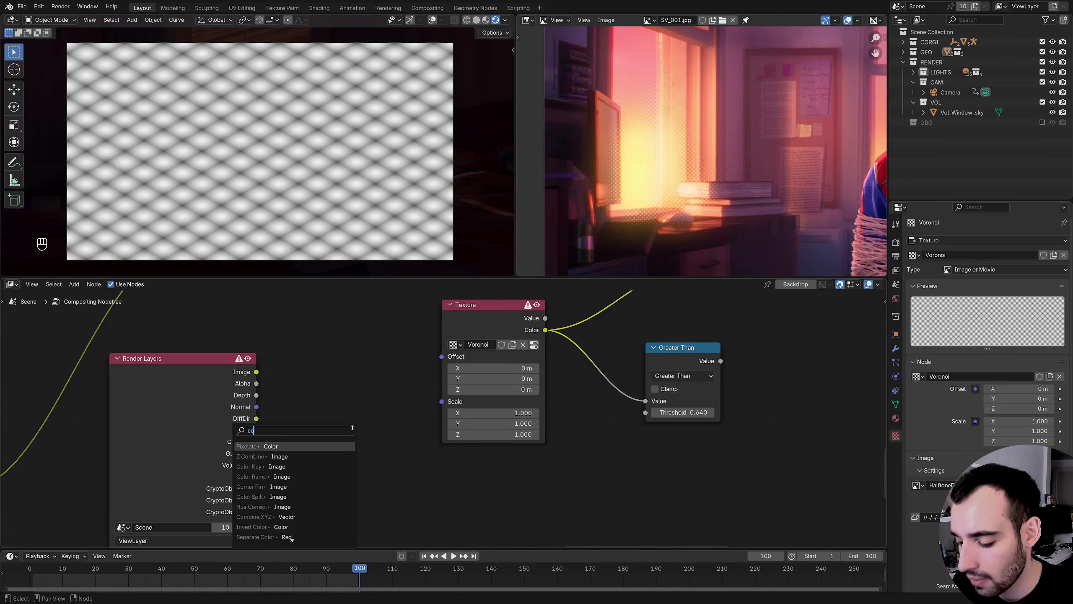
type("mbine")
key("Down")
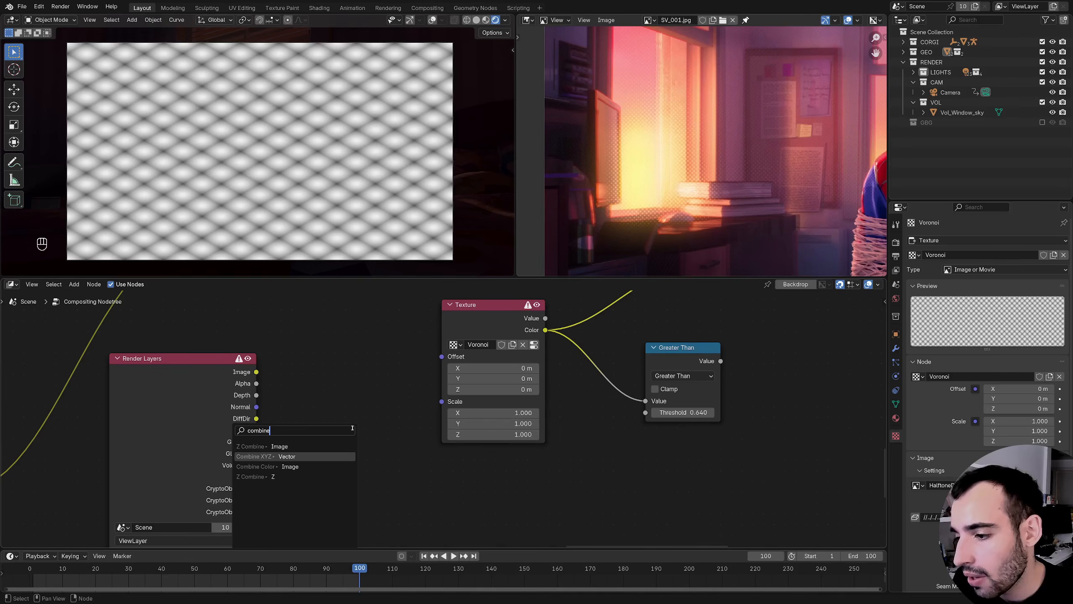
key("Return")
left_click(367, 382)
middle_click_drag(367, 382, 366, 402, "ctrl")
middle_click_drag(366, 402, 383, 409)
left_click_drag(363, 406, 365, 412)
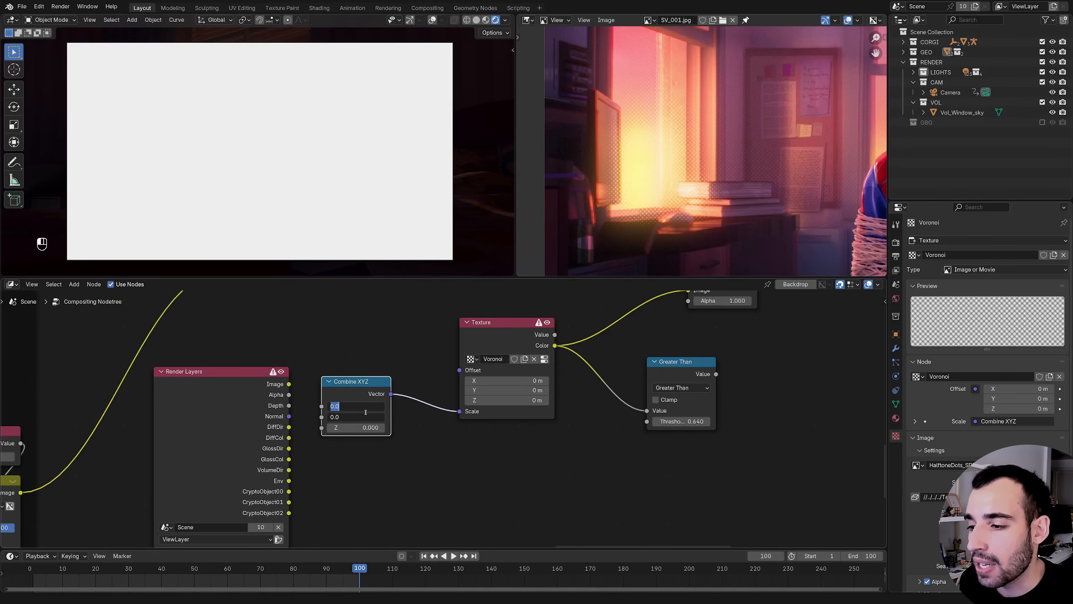
key("Return")
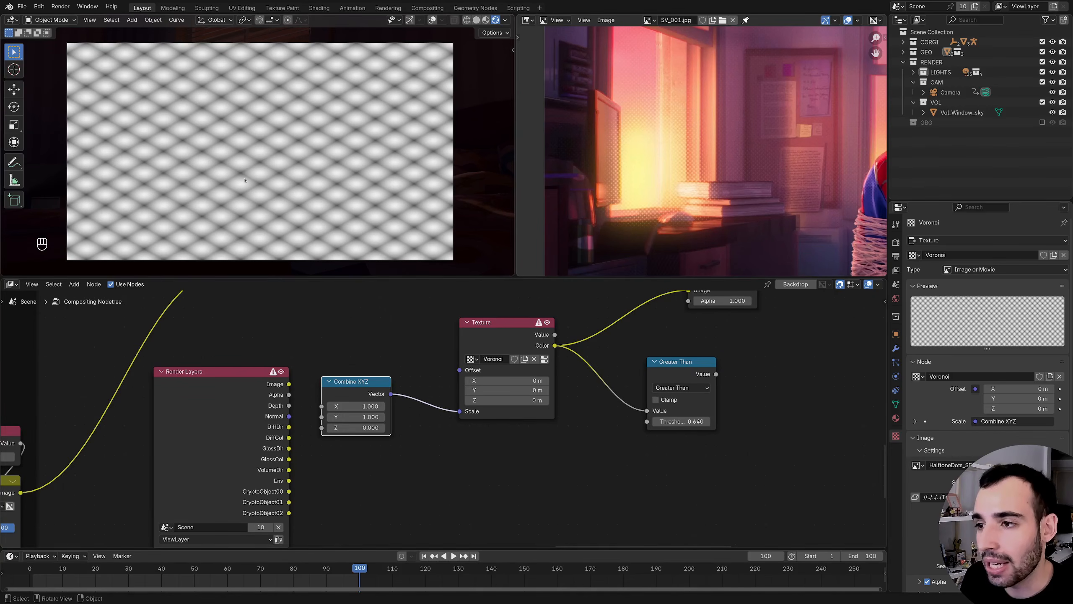
- Set the Combine XYZ node's X value to 16/9 to match the image's aspect ratio
scroll(399, 402, "up", 2)
middle_click_drag(399, 402, 420, 393)
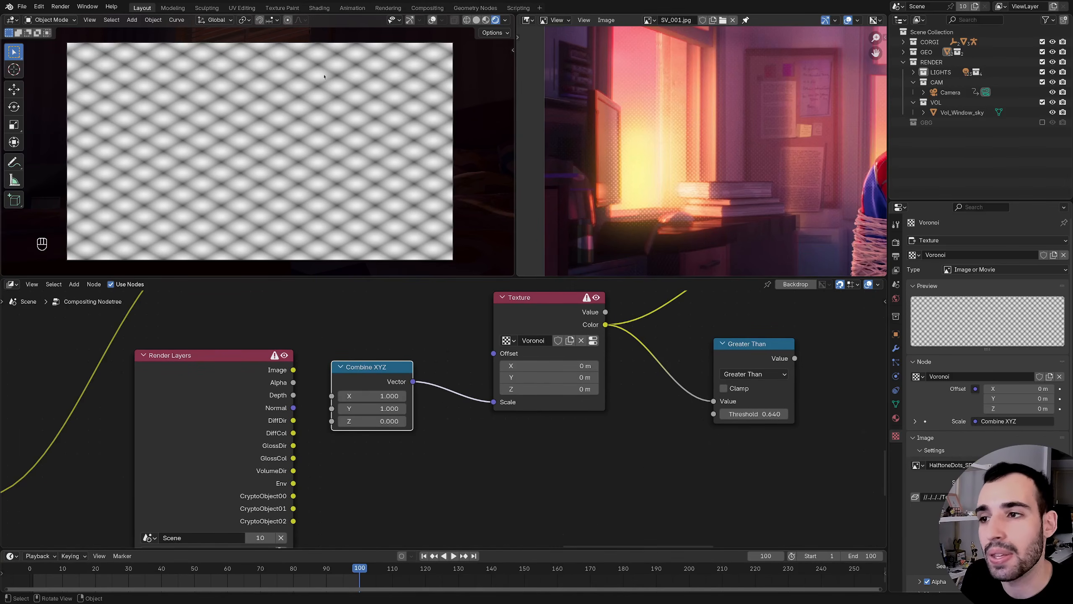
left_click(362, 394)
type("16")
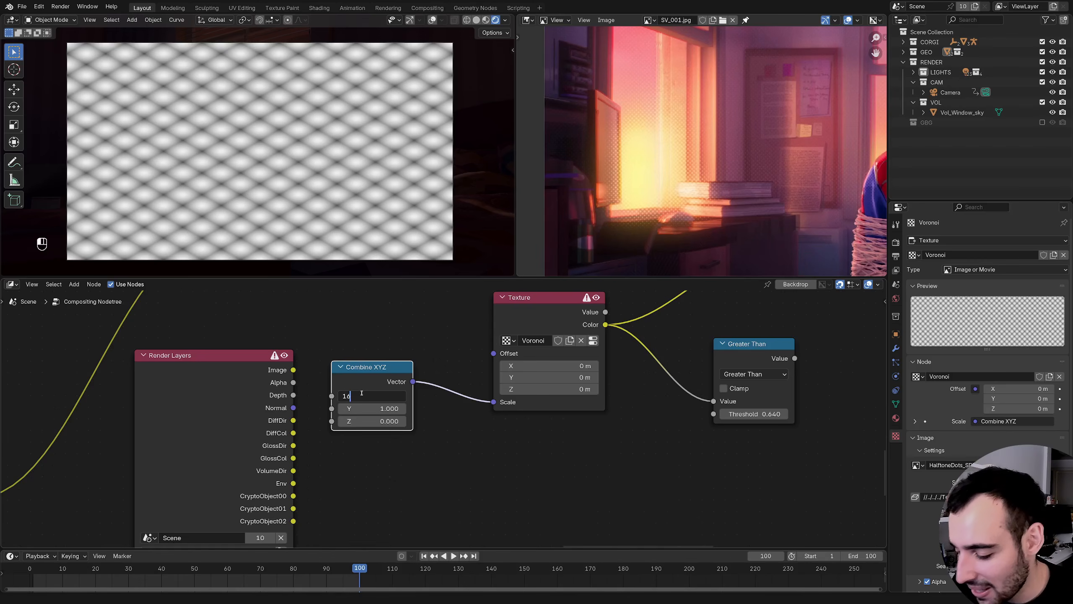
type("/9")
key("Return")
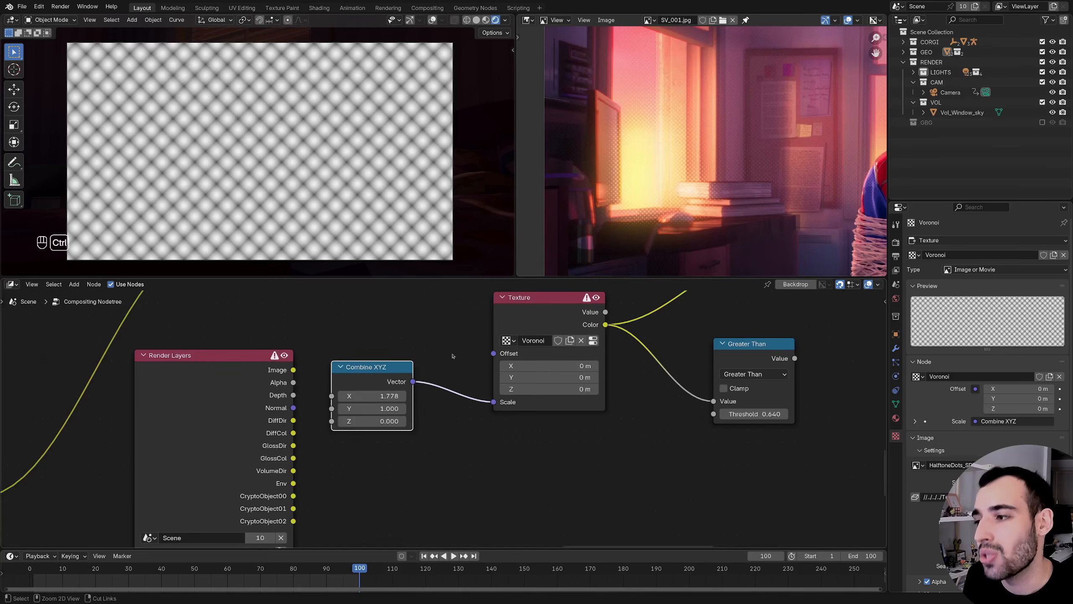
- Move the Combine XYZ node closer to the Texture node and shift the Viewer farther away
middle_click_drag(453, 357, 423, 387, "ctrl")
left_click_drag(395, 389, 431, 370)
middle_click_drag(503, 358, 355, 380)
middle_click_drag(379, 446, 376, 469, "ctrl")
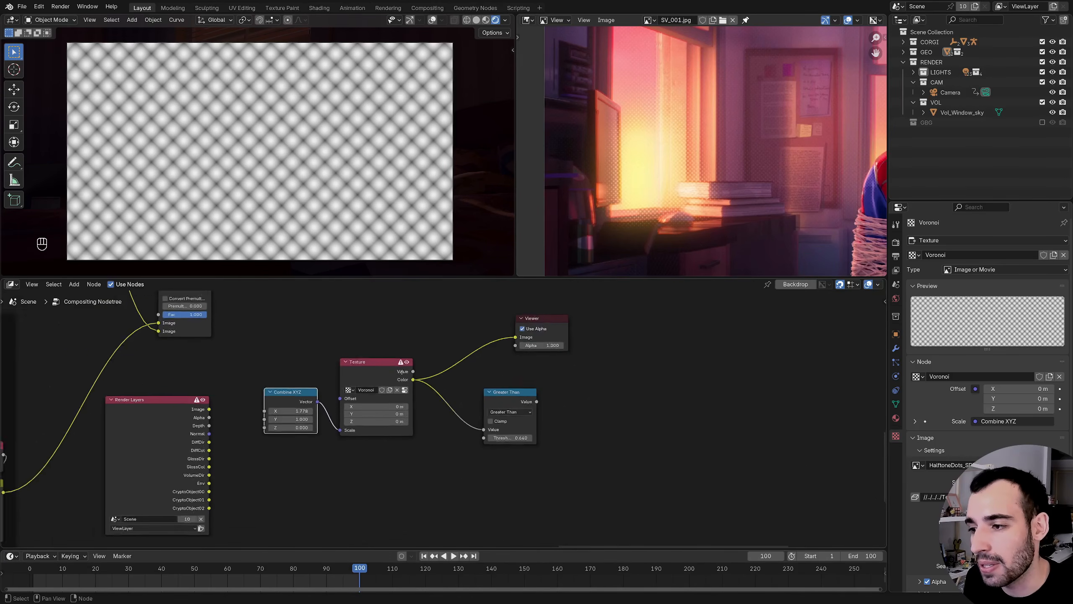
middle_click_drag(450, 334, 417, 392)
left_click_drag(416, 333, 575, 530)
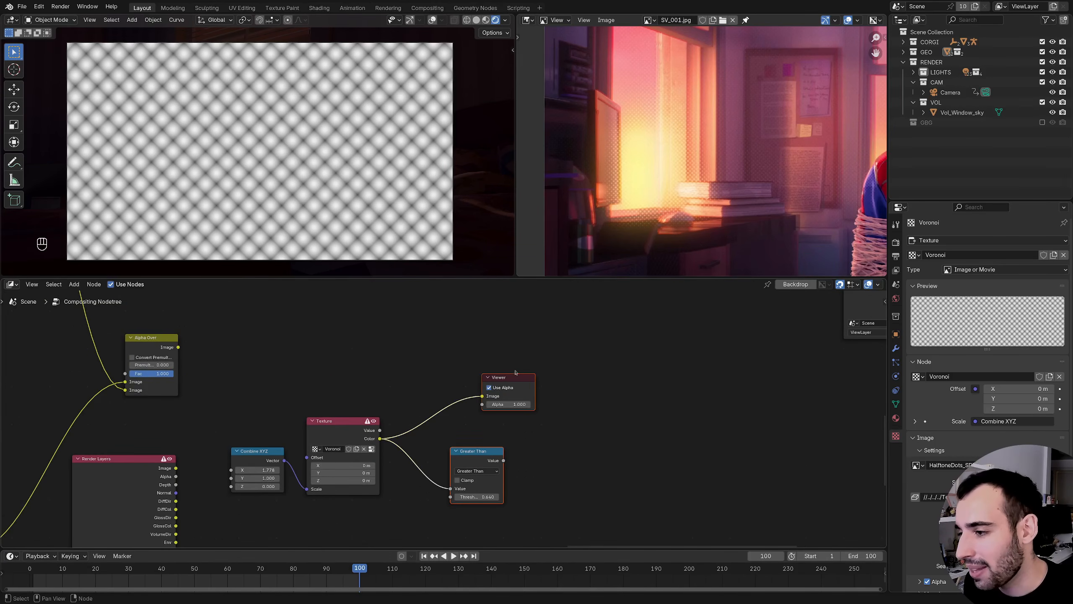
left_click_drag(515, 372, 567, 370)
- Preview the Greater Than node's output and set its threshold to 0.800
left_click(365, 431, "ctrl+shift")
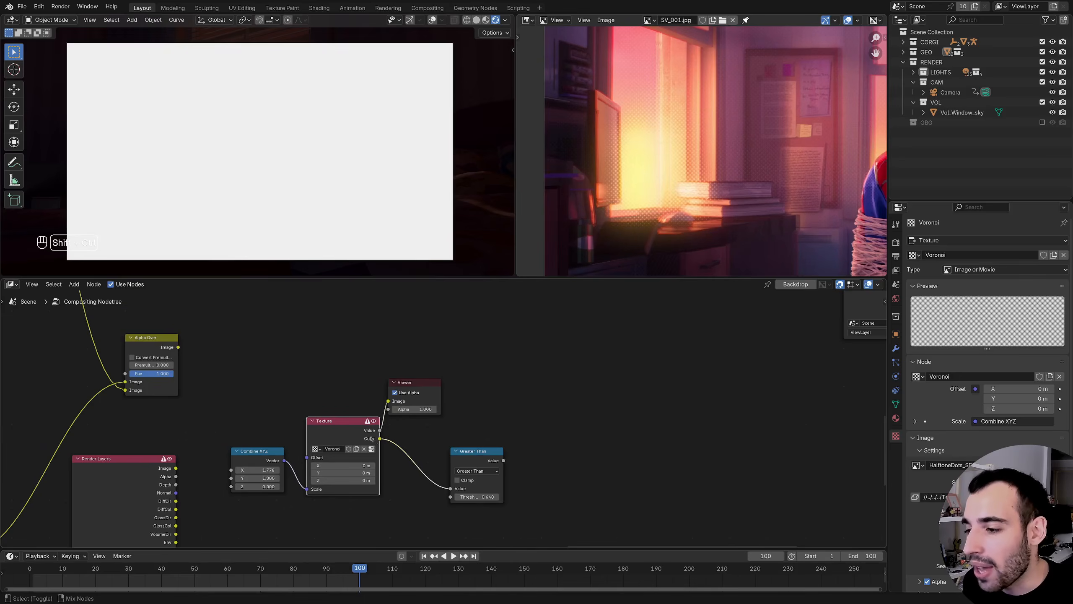
left_click(480, 461, "ctrl+shift")
middle_click_drag(477, 494, 476, 458)
left_click_drag(477, 458, 498, 458)
middle_click_drag(391, 420, 394, 404, "ctrl")
middle_click_drag(394, 404, 408, 383)
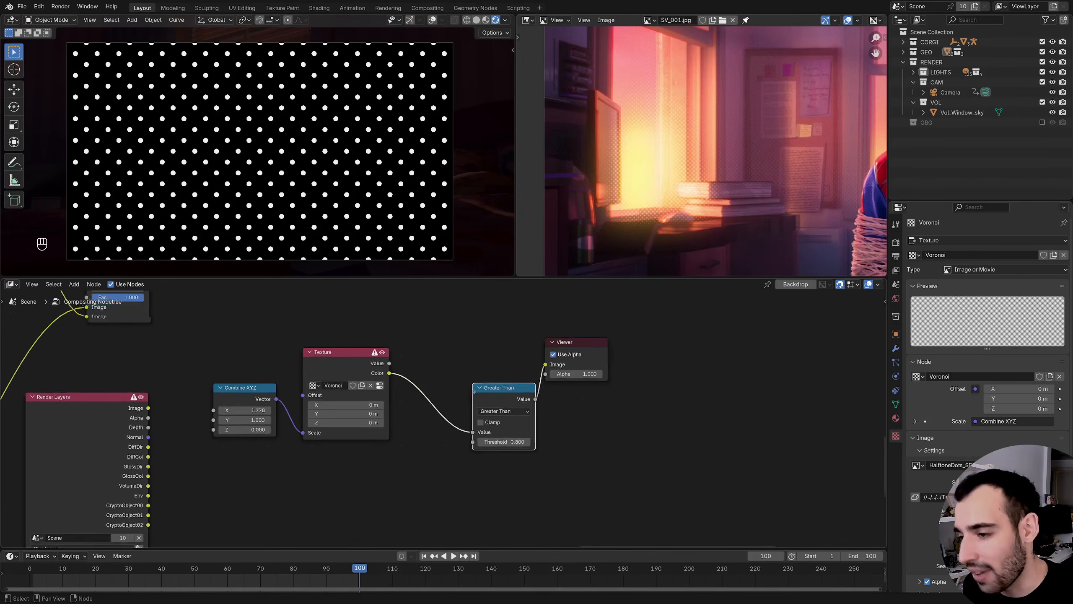
middle_click_drag(408, 384, 410, 382)
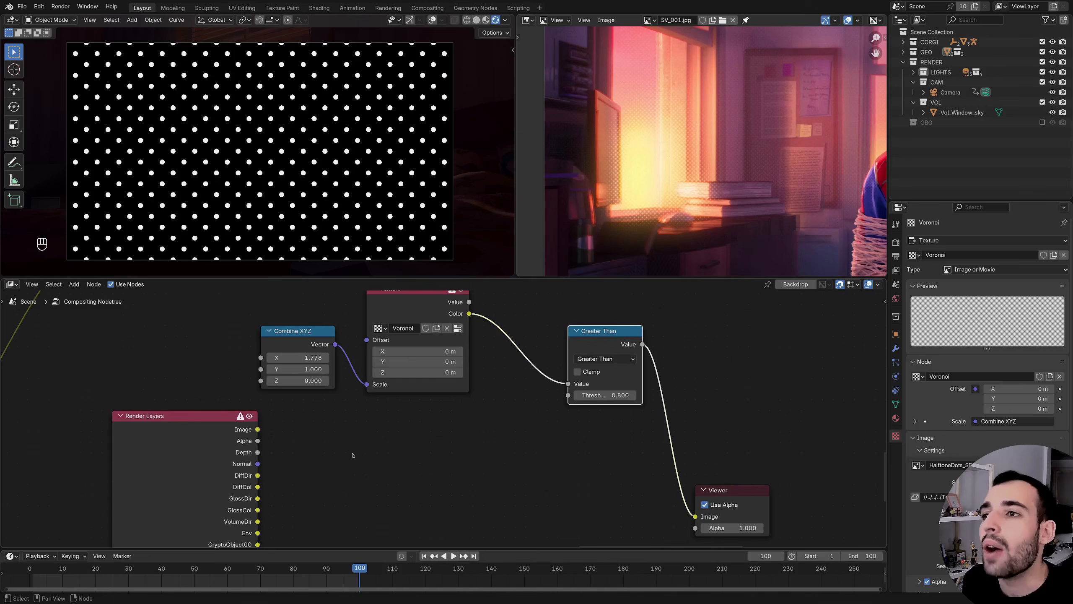
- Preview the lower Render Layers node's VolumeDir pass and move the Viewer away to free space between them
middle_click_drag(353, 455, 370, 428)
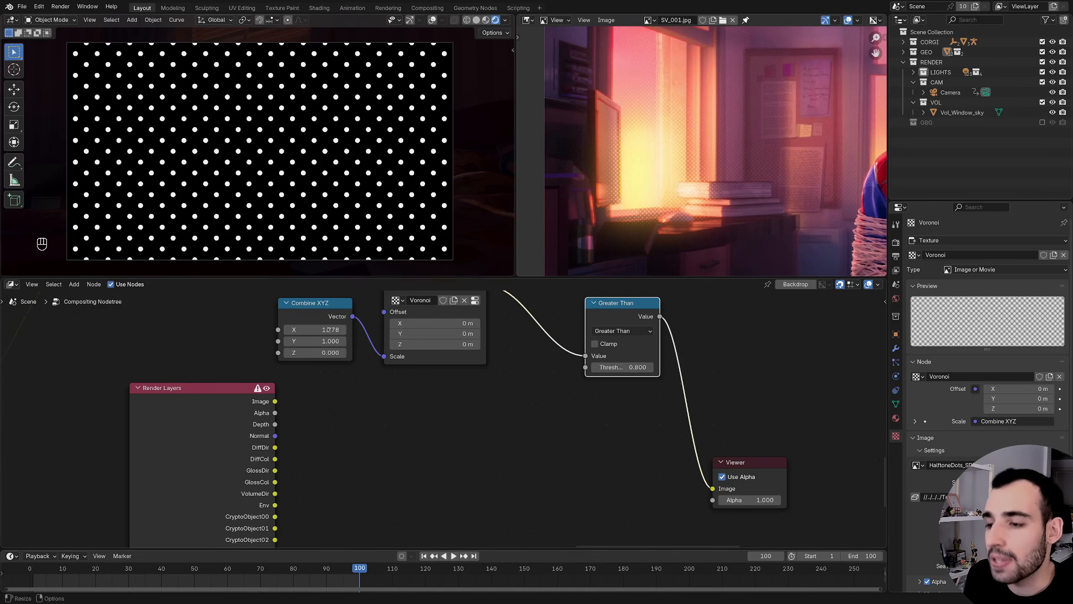
middle_click_drag(286, 504, 253, 401)
left_click(270, 432, "ctrl+shift")
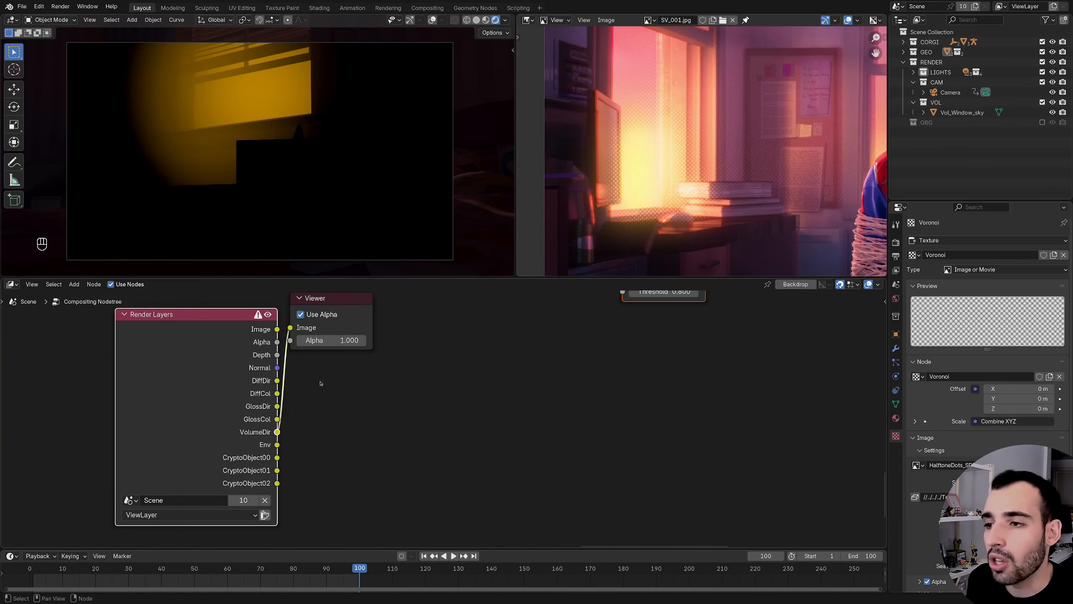
left_click_drag(340, 306, 633, 404)
scroll(421, 424, "down", 1)
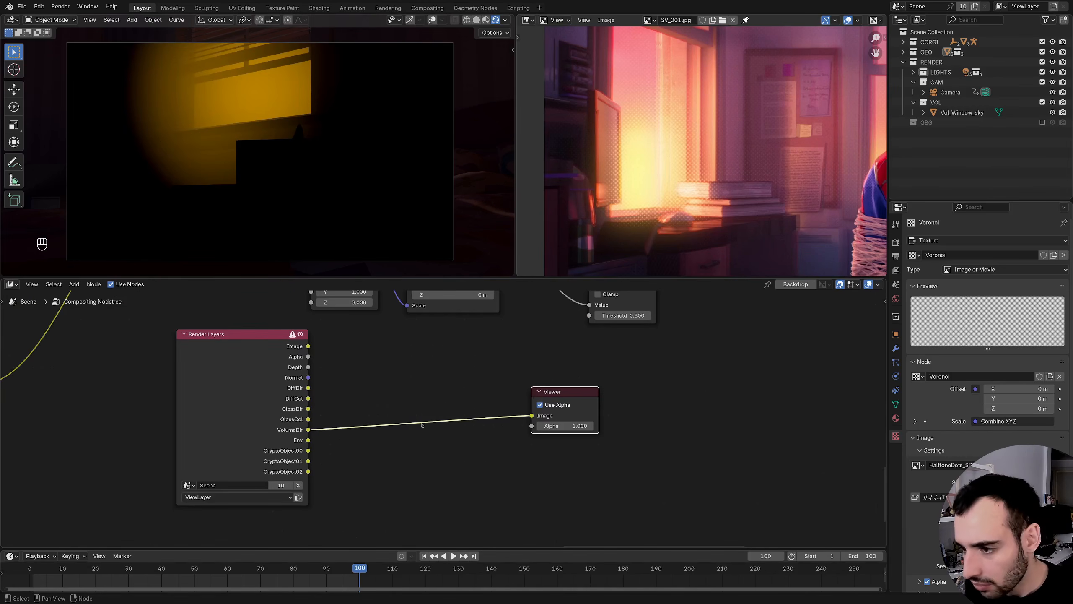
- Add a Map Range node fed by the lower Render Layers node's VolumeDir pass and preview its output
left_click_drag(308, 430, 373, 396)
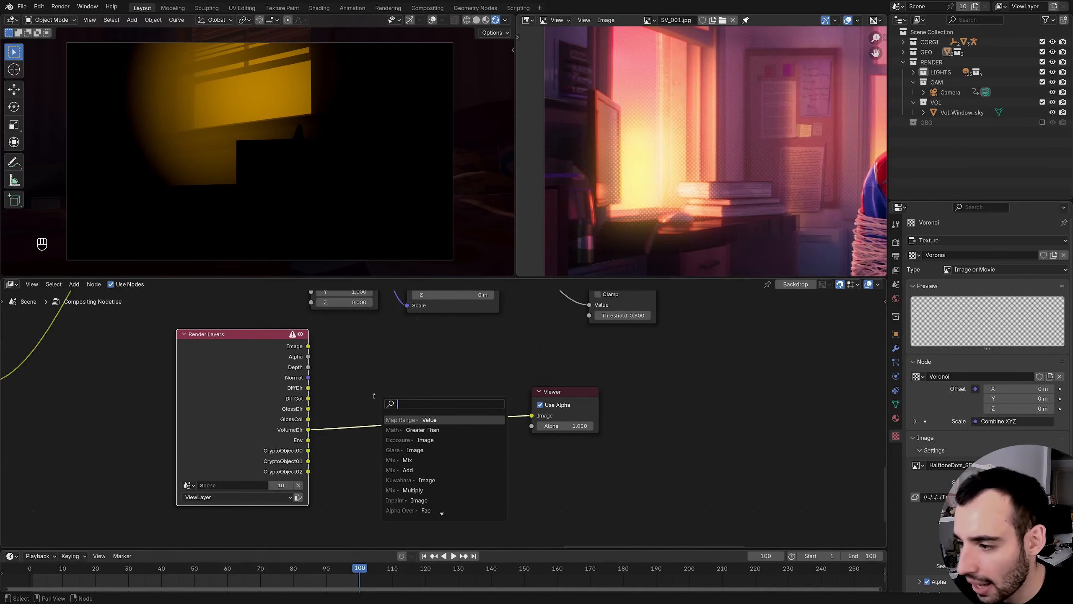
key("Return")
left_click(444, 385)
left_click(445, 385, "ctrl+shift")
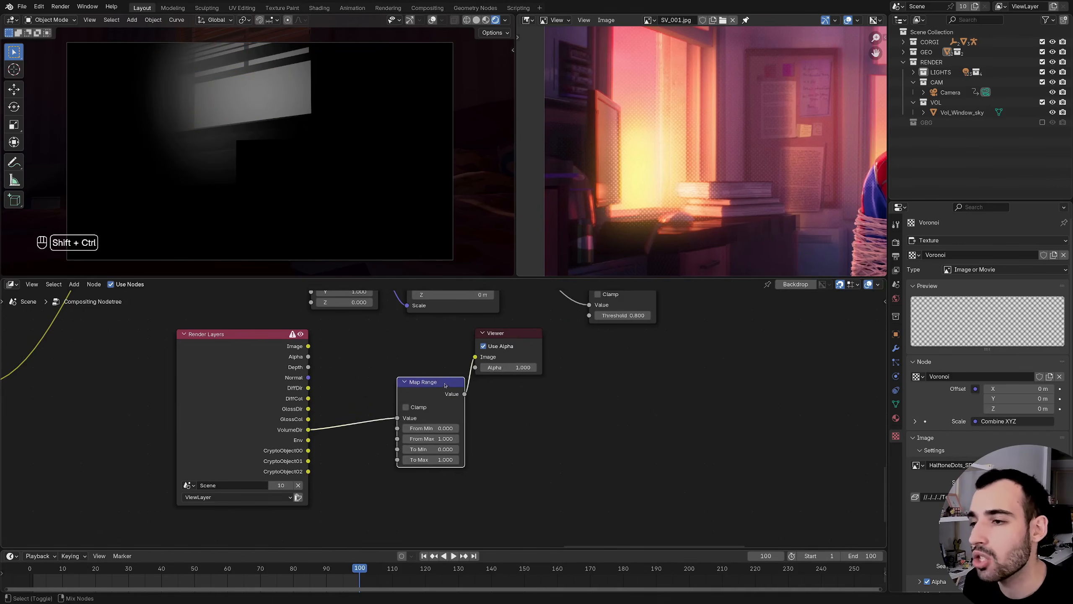
- Connect the Map Range value to the Greater Than node's Threshold and preview the Greater Than output
middle_click_drag(494, 377, 369, 395)
left_click_drag(391, 351, 486, 401)
left_click_drag(339, 411, 464, 333)
middle_click_drag(463, 333, 392, 395)
left_click(432, 349, "ctrl+shift")
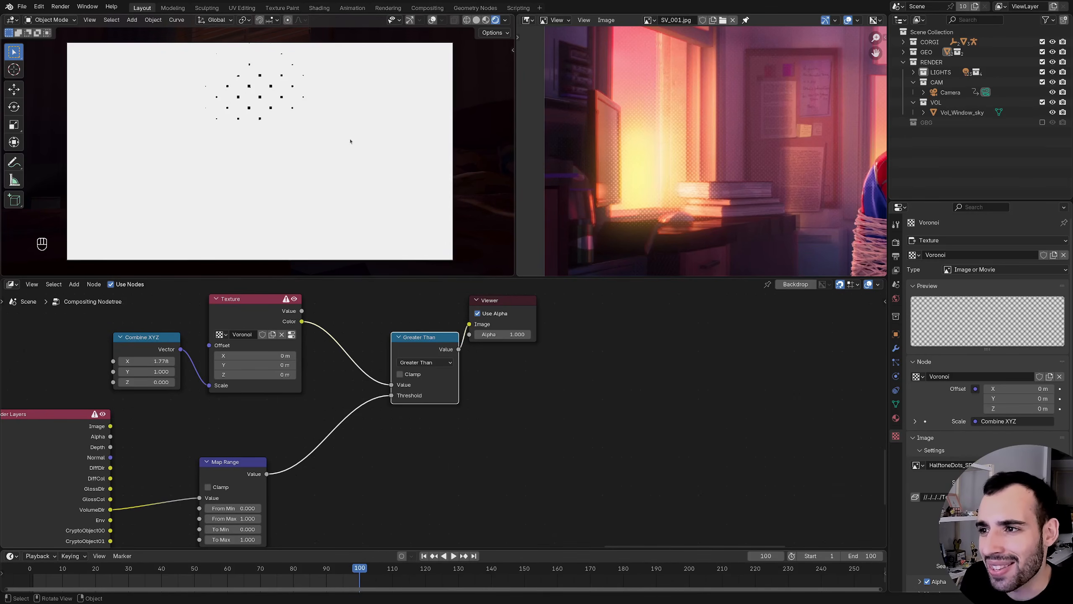
- Preview the Map Range node and invert it by setting To Min to 1 and To Max to 0
middle_click_drag(275, 487, 277, 467, "ctrl")
middle_click_drag(277, 467, 334, 392)
left_click(307, 421, "ctrl+shift")
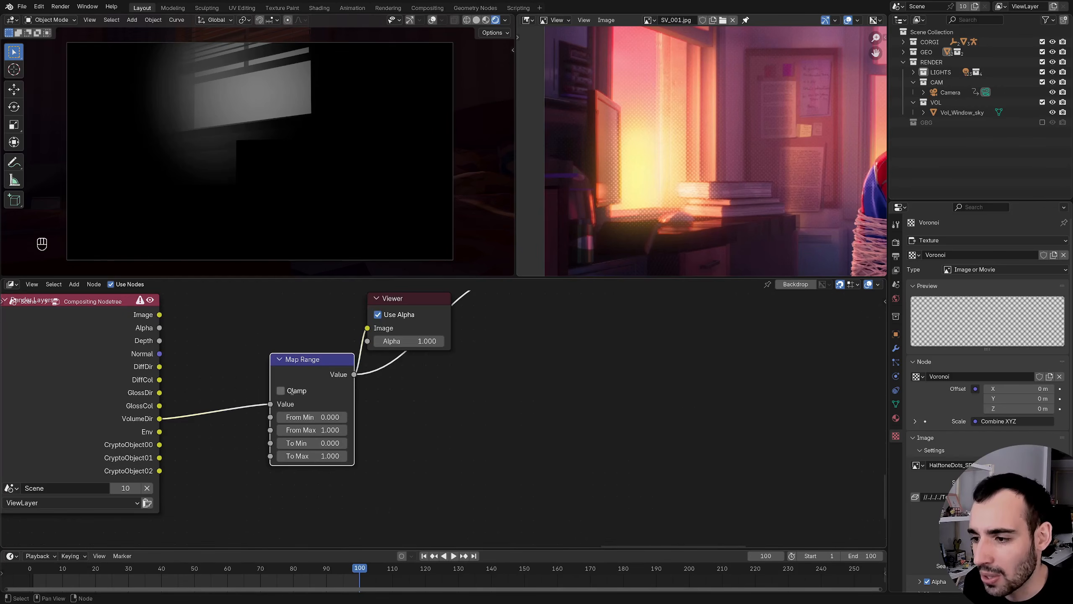
left_click(317, 440)
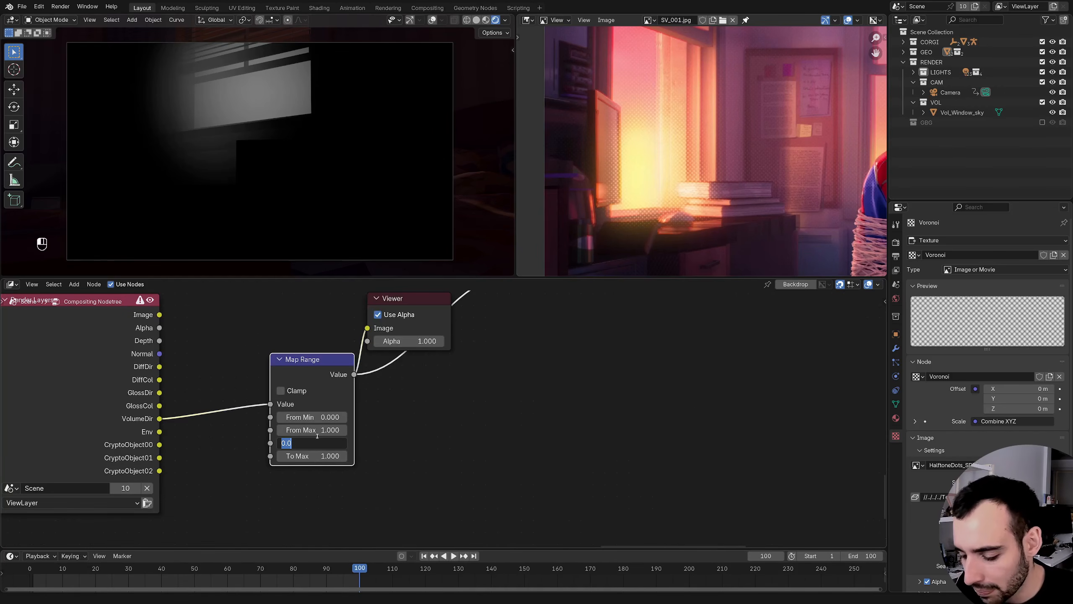
type("1")
key("Tab")
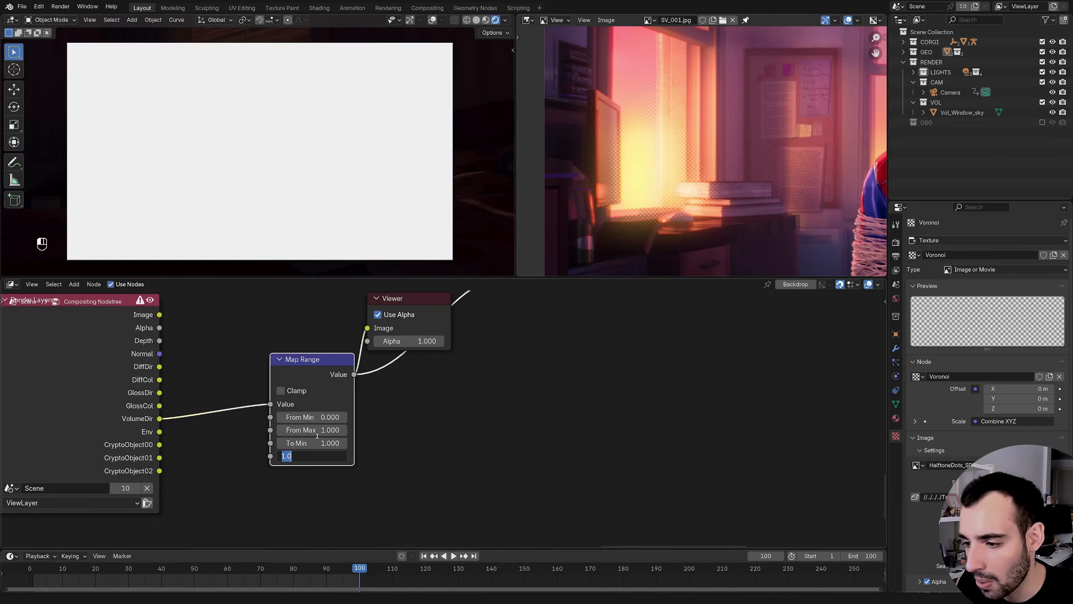
type("0")
key("Return")
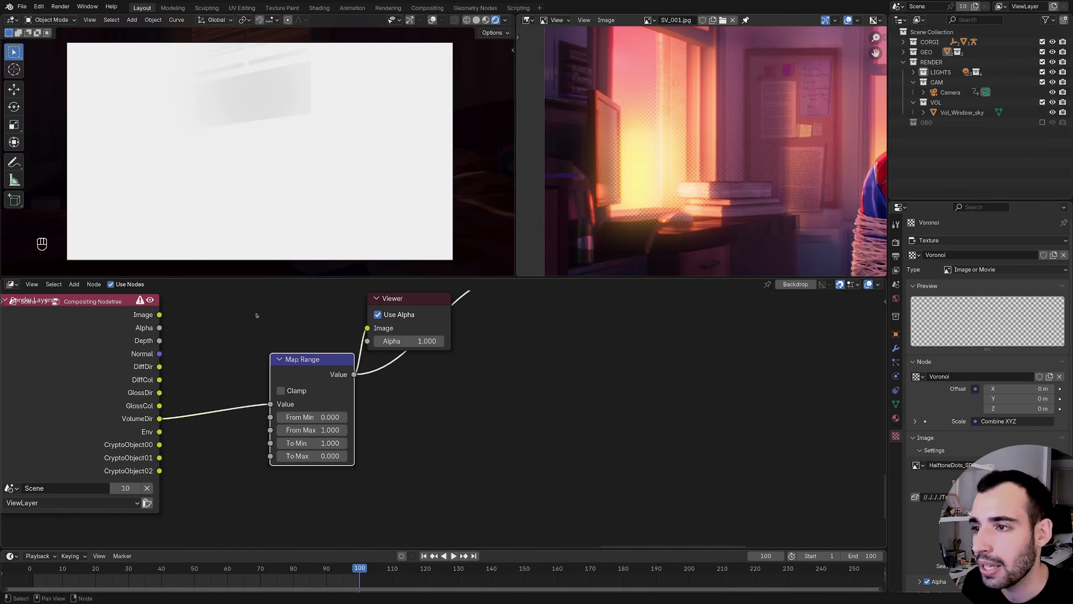
- Clamp the Map Range node and set its From Max to 0.160 while previewing the Greater Than output
middle_click_drag(329, 372, 355, 397, "ctrl")
middle_click_drag(393, 364, 347, 409)
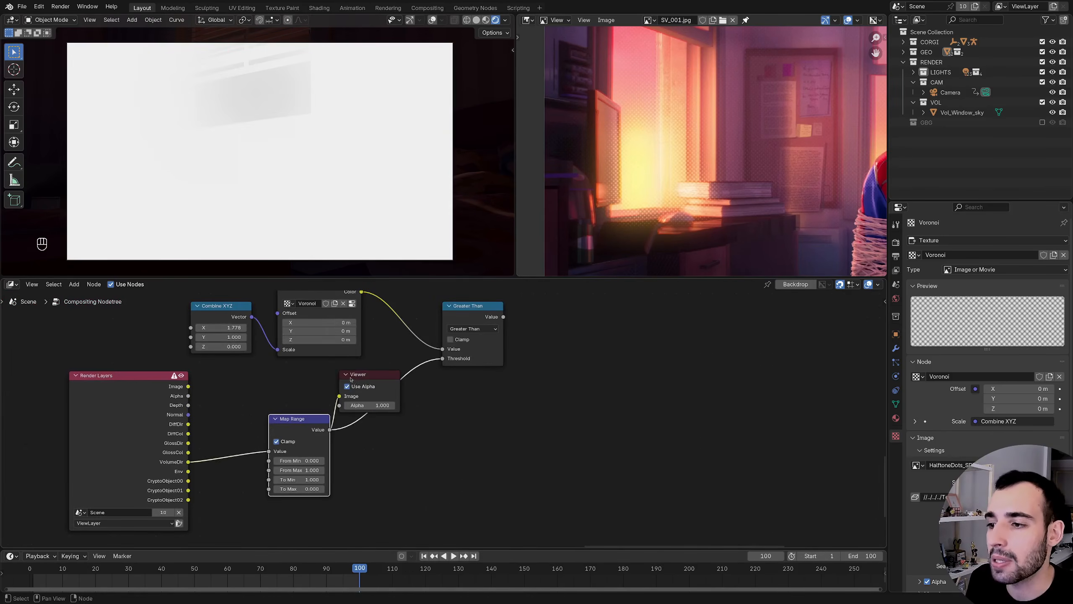
left_click_drag(368, 375, 463, 436)
left_click(480, 315, "ctrl+shift")
middle_click_drag(387, 360, 476, 340)
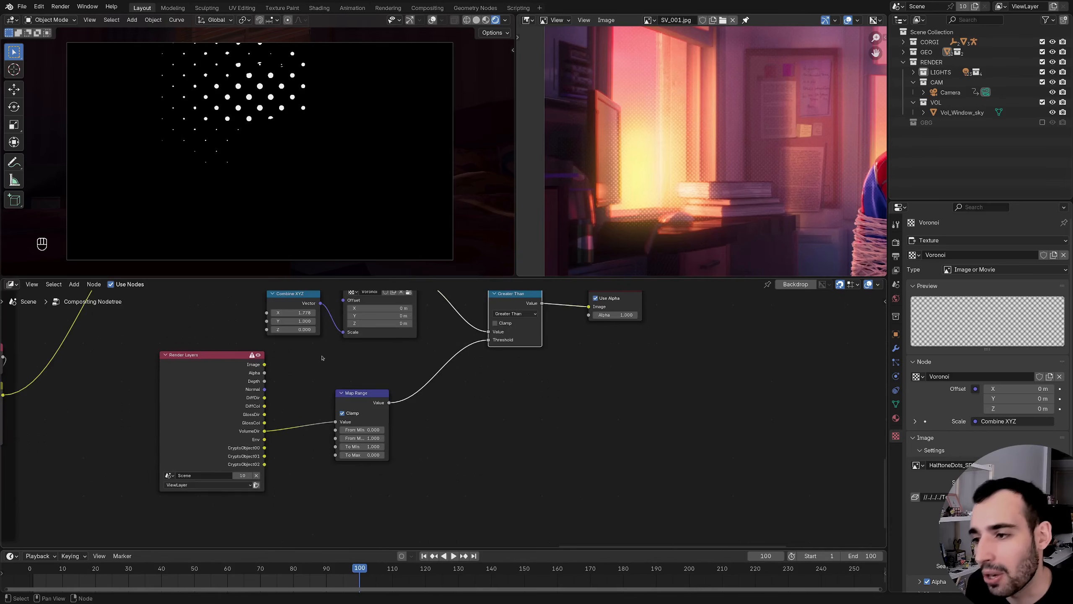
middle_click_drag(321, 354, 377, 422)
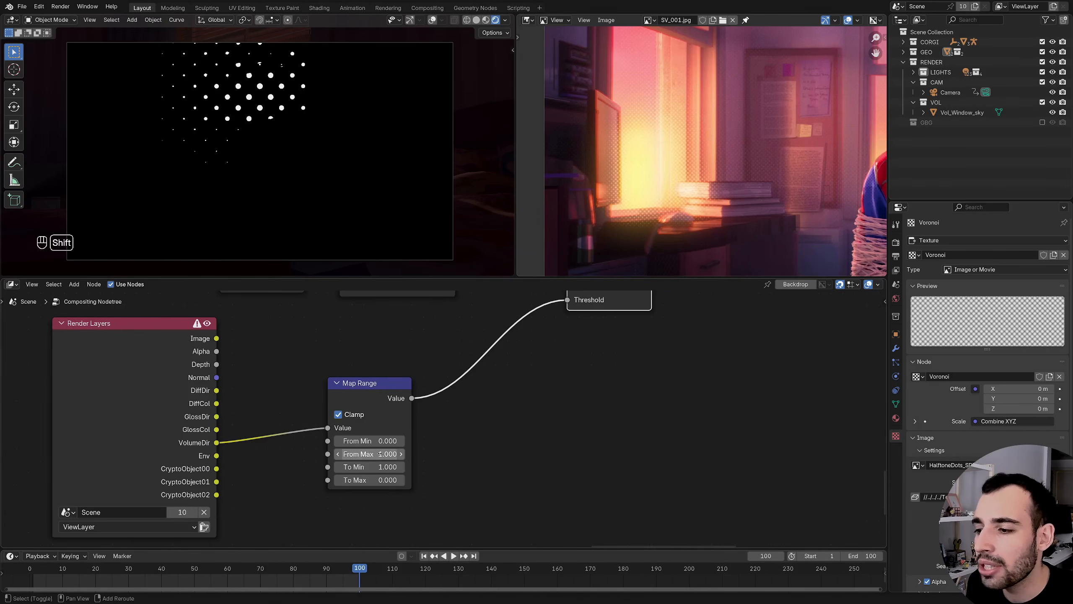
left_click_drag(380, 453, 351, 455)
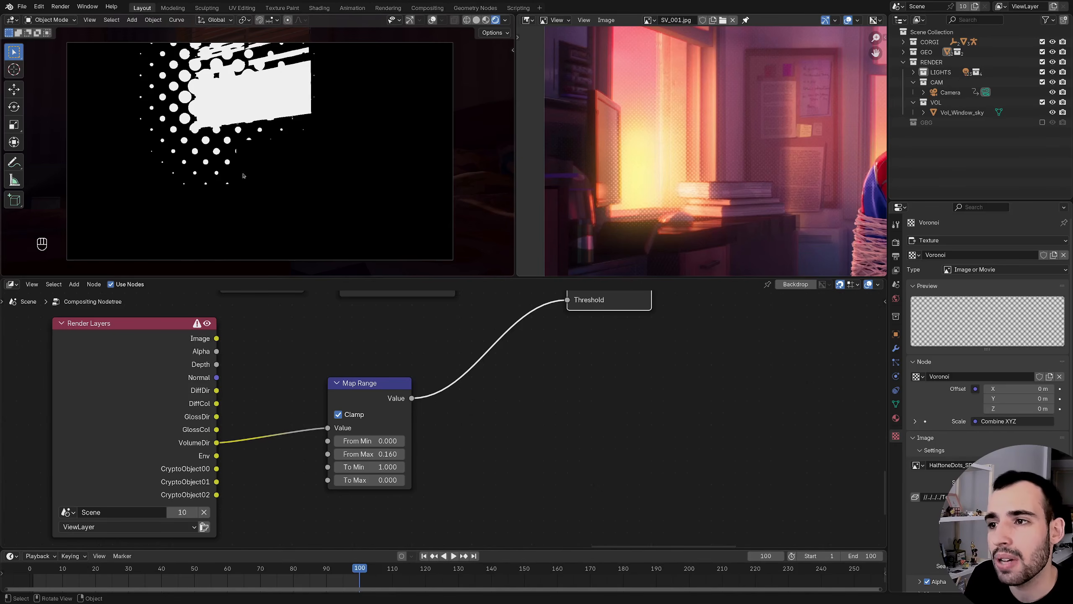
- Insert a Mix node set to Multiply between the Combine XYZ and Texture nodes, moving the Texture node to make room
middle_click_drag(330, 374, 382, 483)
middle_click_drag(383, 482, 384, 511, "ctrl")
middle_click_drag(426, 423, 376, 424)
left_click_drag(386, 347, 416, 347)
left_click_drag(279, 370, 283, 342)
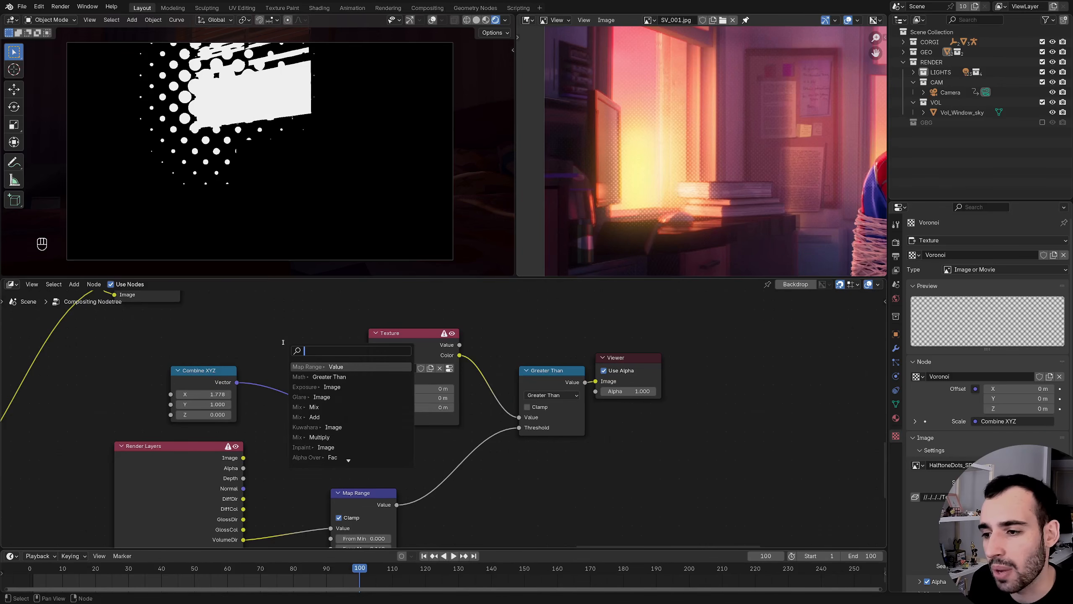
type("mul")
key("Return")
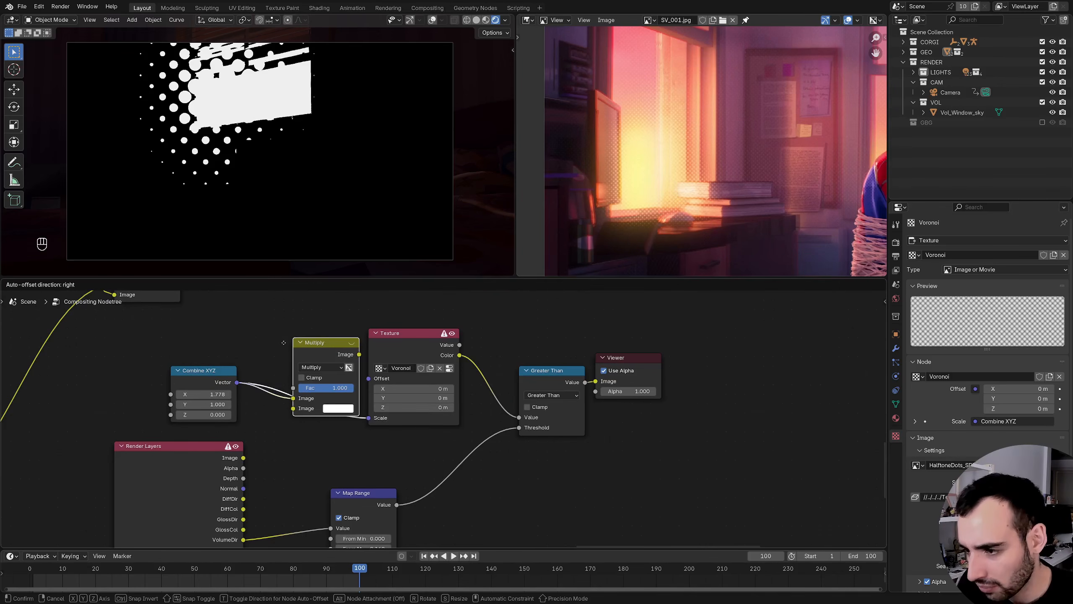
left_click(264, 355)
- Add a Value node linked to the second image input of the new Multiply node and place it just above
left_click_drag(265, 417, 302, 328)
type("valu")
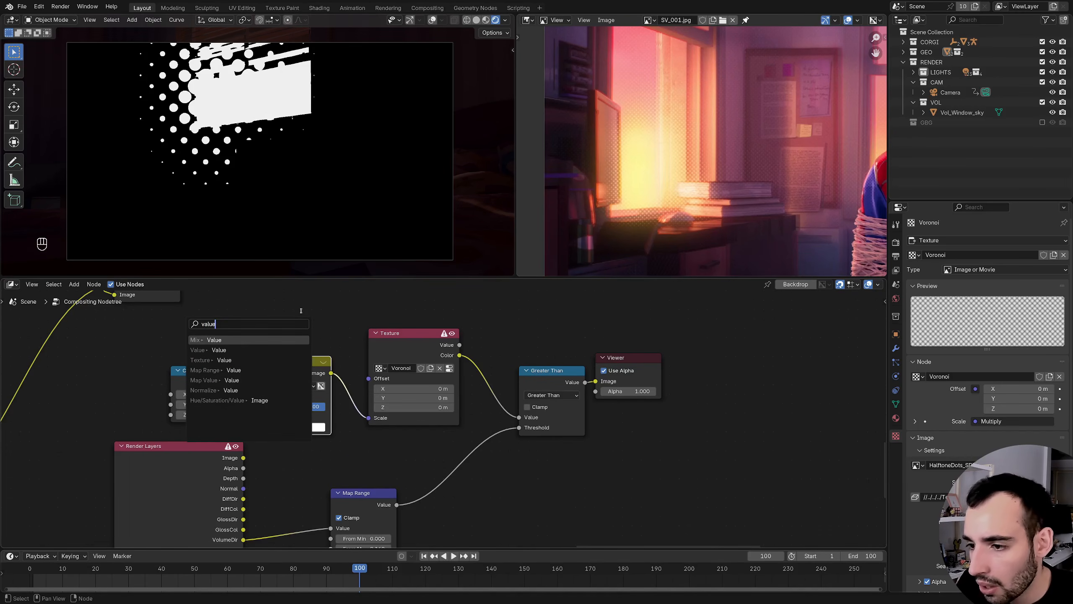
type("e")
left_click(219, 350)
left_click(320, 322)
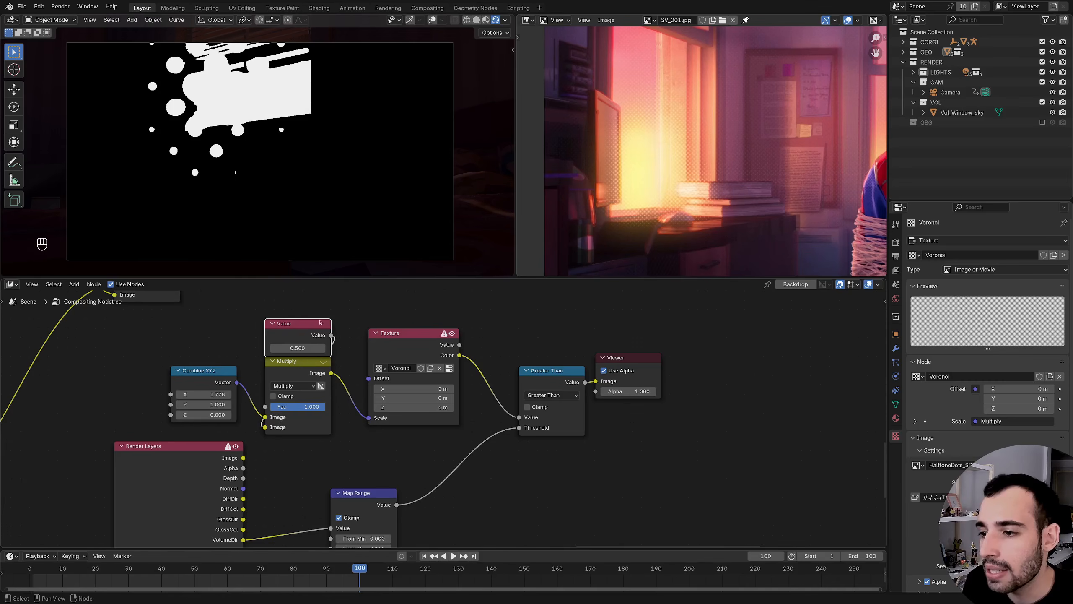
- Set the Value node to 3.500 to make the halftone dots smaller and denser
left_click(306, 347)
type("3.7")
key("Return")
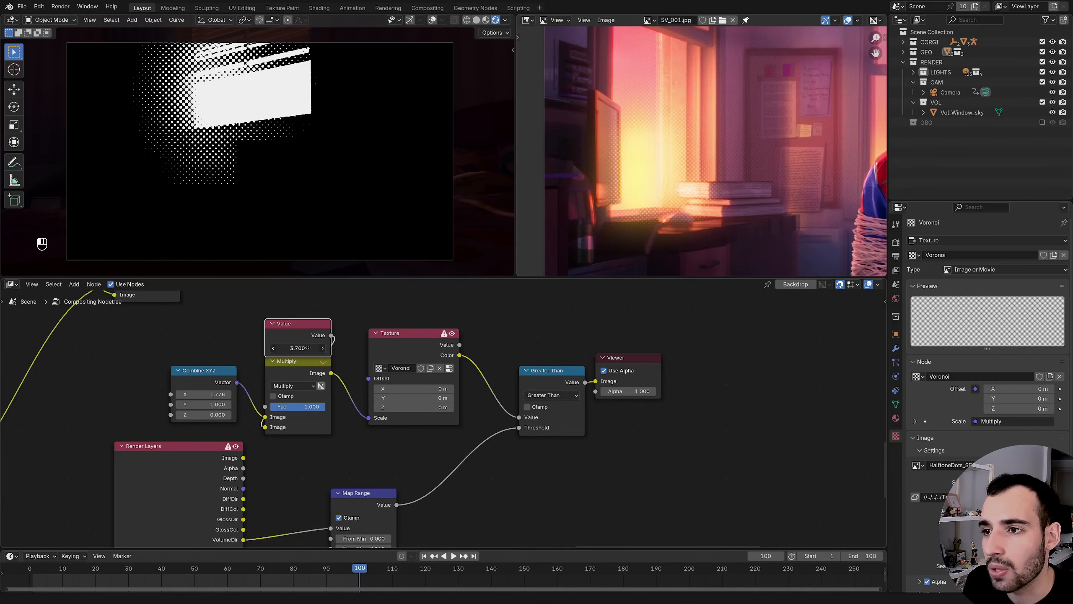
left_click_drag(307, 348, 300, 347)
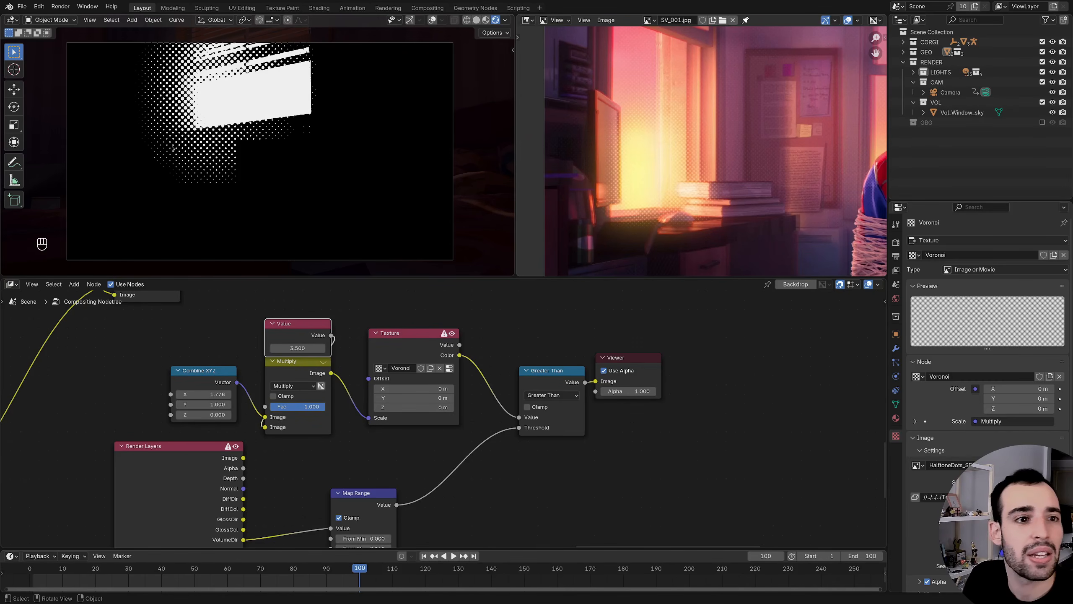
- Compare the Greater Than dot output with the VolumeDir pass, leaving the Viewer well clear of the Greater Than node
middle_click_drag(398, 376, 376, 357)
middle_click_drag(376, 356, 380, 392, "ctrl")
middle_click_drag(380, 392, 307, 404)
left_click_drag(501, 363, 607, 363)
left_click(436, 375, "ctrl+shift")
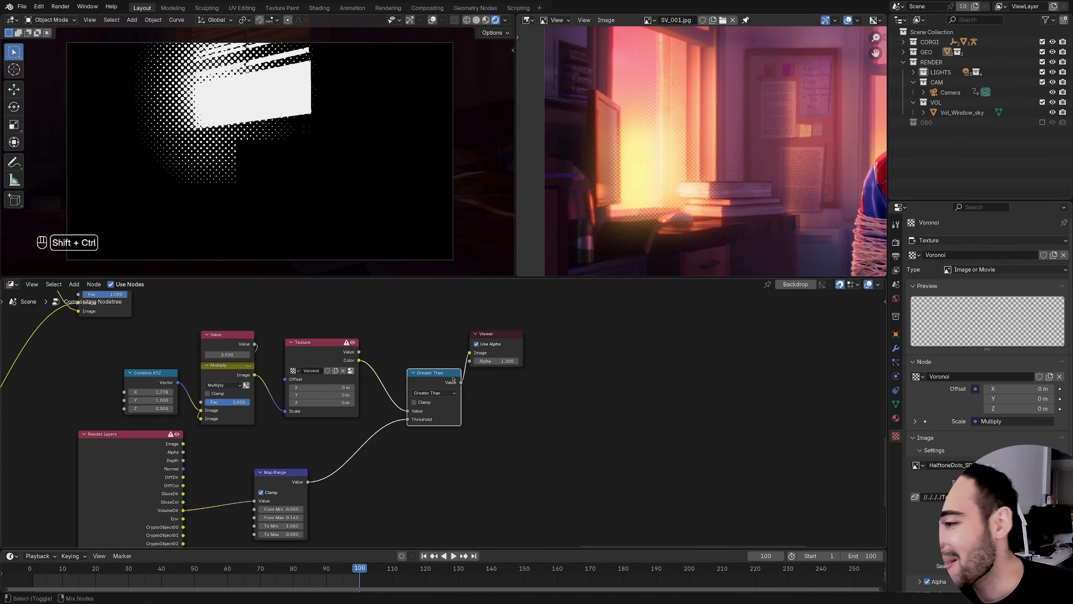
middle_click_drag(197, 501, 273, 462)
left_click(236, 459, "ctrl+shift")
middle_click_drag(368, 416, 255, 455)
left_click(402, 383, "ctrl+shift")
left_click_drag(402, 383, 386, 383)
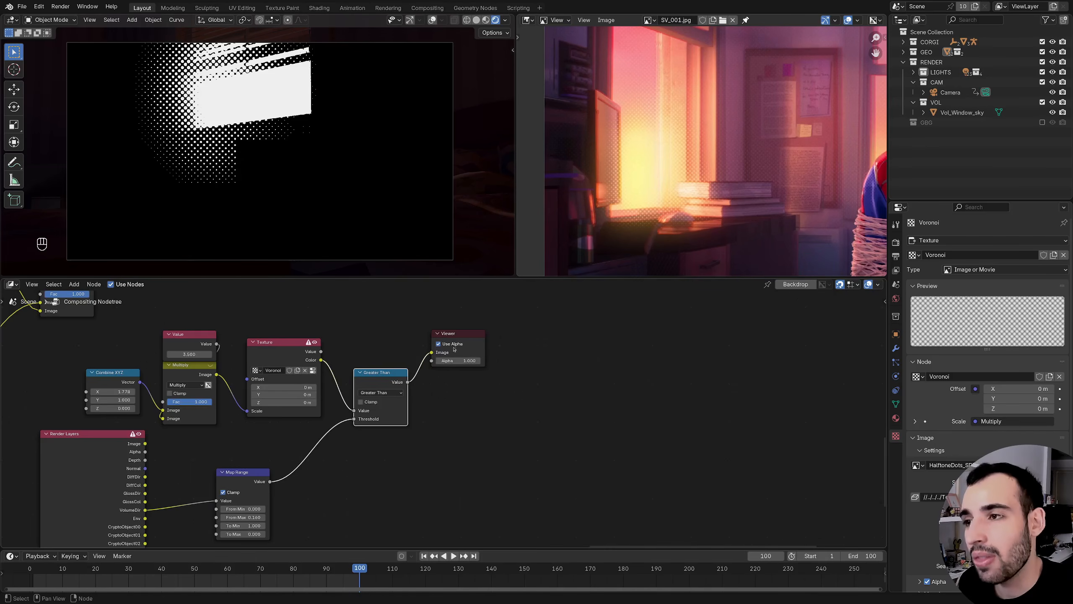
left_click_drag(460, 336, 573, 352)
left_click_drag(408, 382, 478, 336)
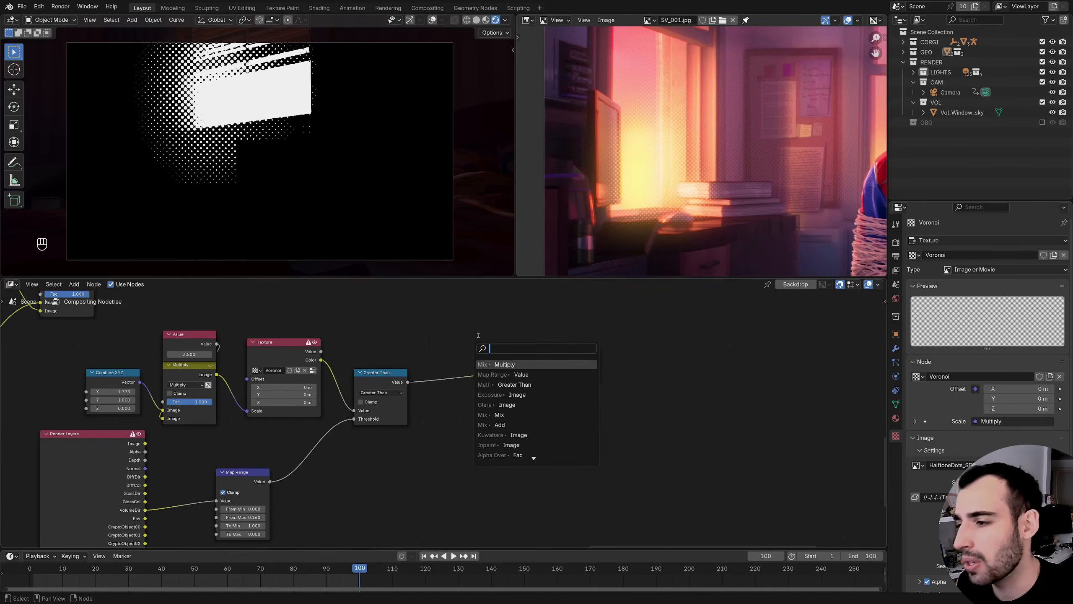
type("mult")
key("Return")
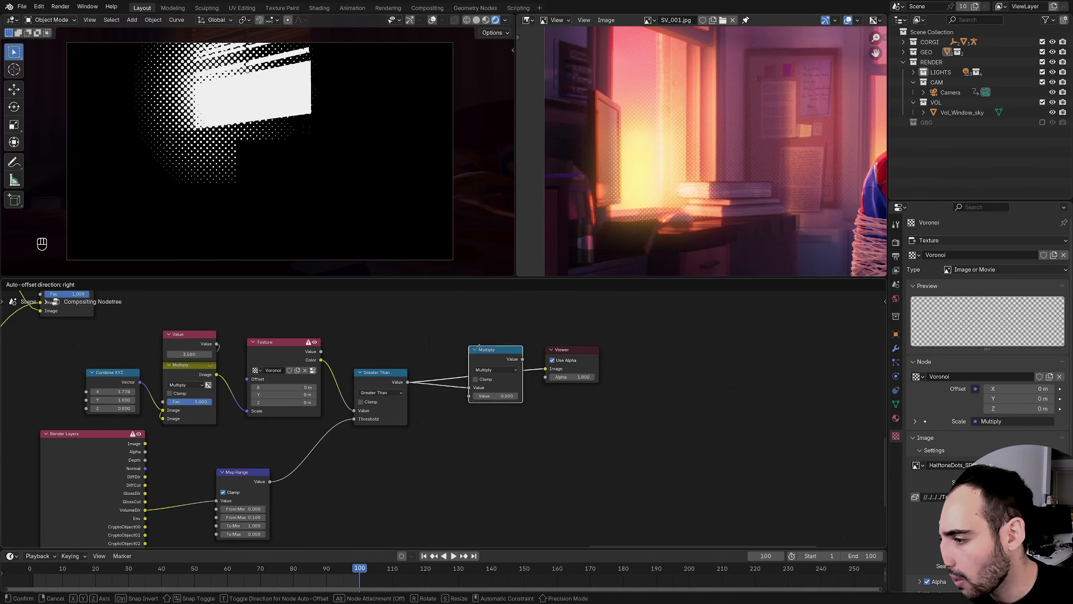
left_click(462, 380)
key("Delete")
- Insert a Mix node set to Multiply, rather than a Math node, between the Greater Than node and the Viewer
left_click_drag(408, 382, 467, 330)
type("m")
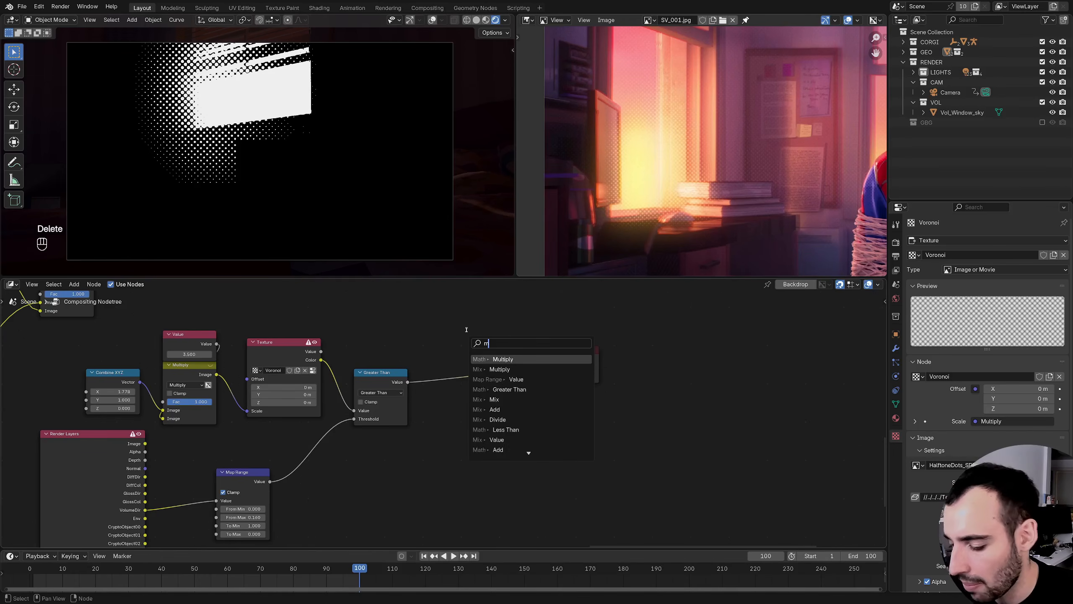
type("ul")
key("Down")
key("Down")
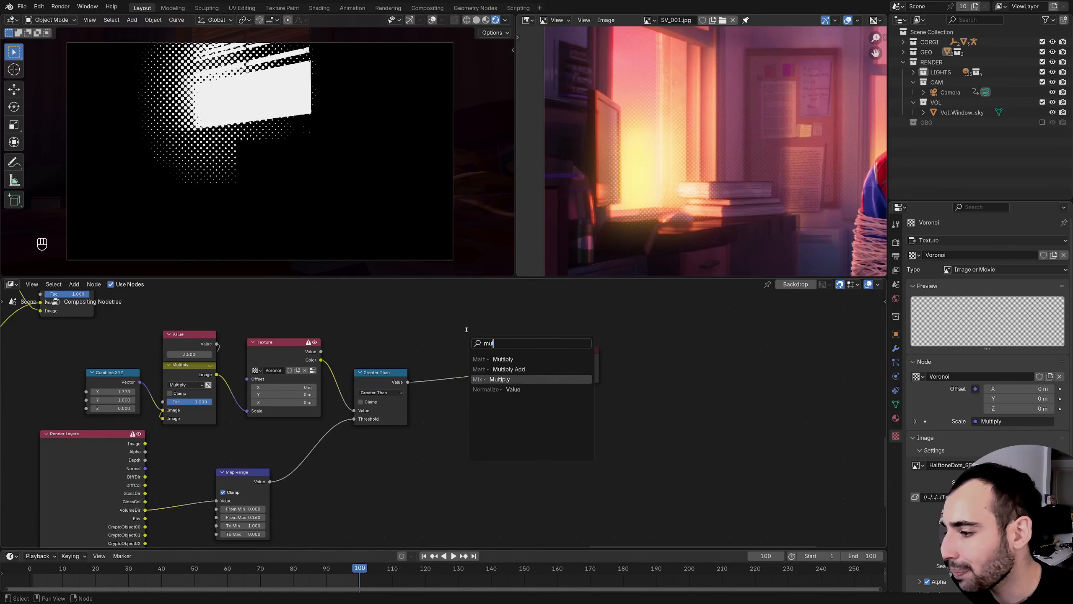
key("Return")
left_click(435, 357)
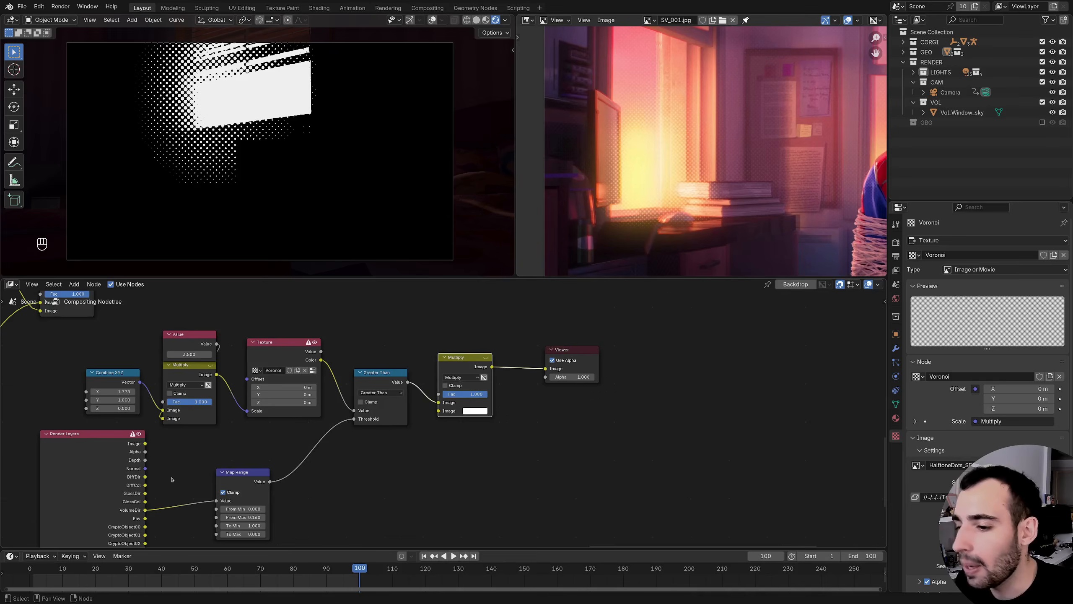
- Preview the VolumeDir pass and sample its amber light colour into the Multiply node's second image colour
left_click(171, 479, "ctrl+shift")
left_click(480, 410)
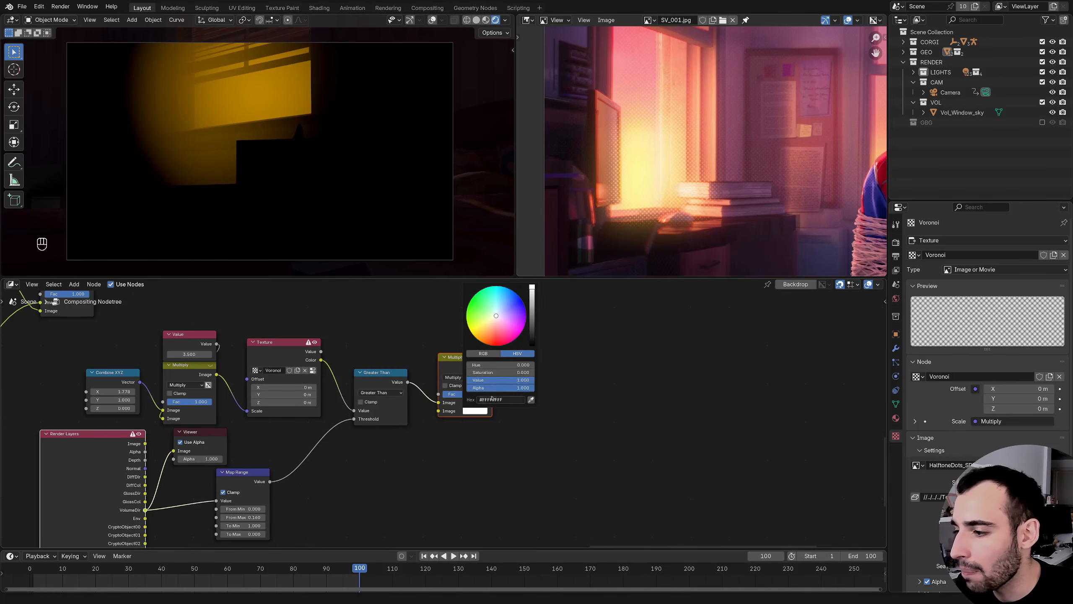
left_click(532, 399)
left_click(222, 106)
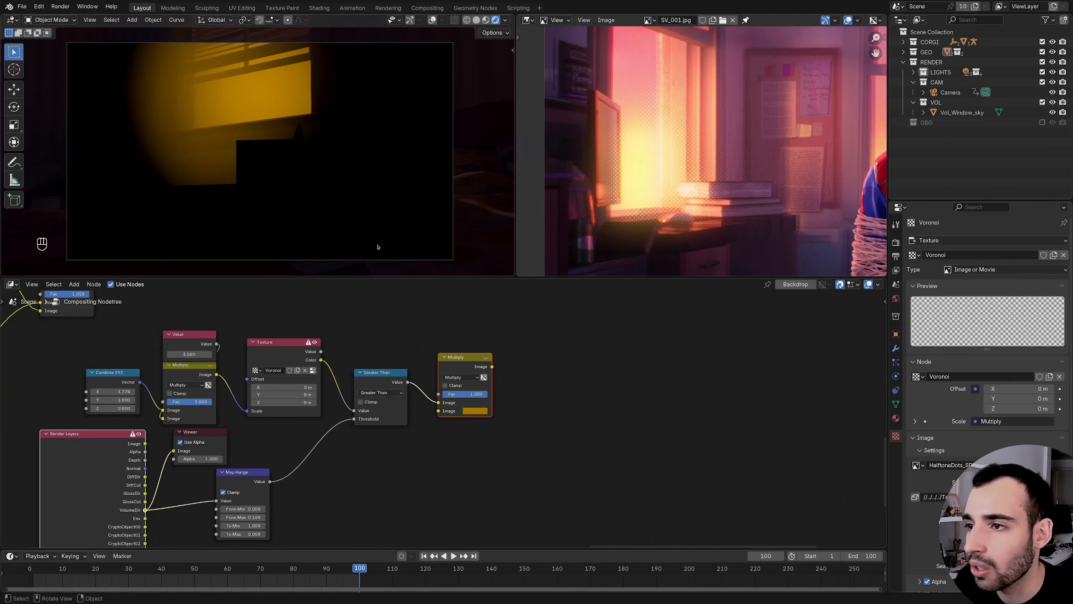
- Preview the tinted Multiply output and move the Viewer farther away from it
left_click(465, 372, "ctrl+shift")
middle_click_drag(536, 324, 456, 329)
left_click_drag(455, 324, 560, 354)
middle_click_drag(355, 366, 449, 354)
scroll(449, 354, "down", 2)
mouse_move(463, 352)
left_mouse_down()
mouse_move(443, 365)
mouse_move(451, 359)
left_mouse_up()
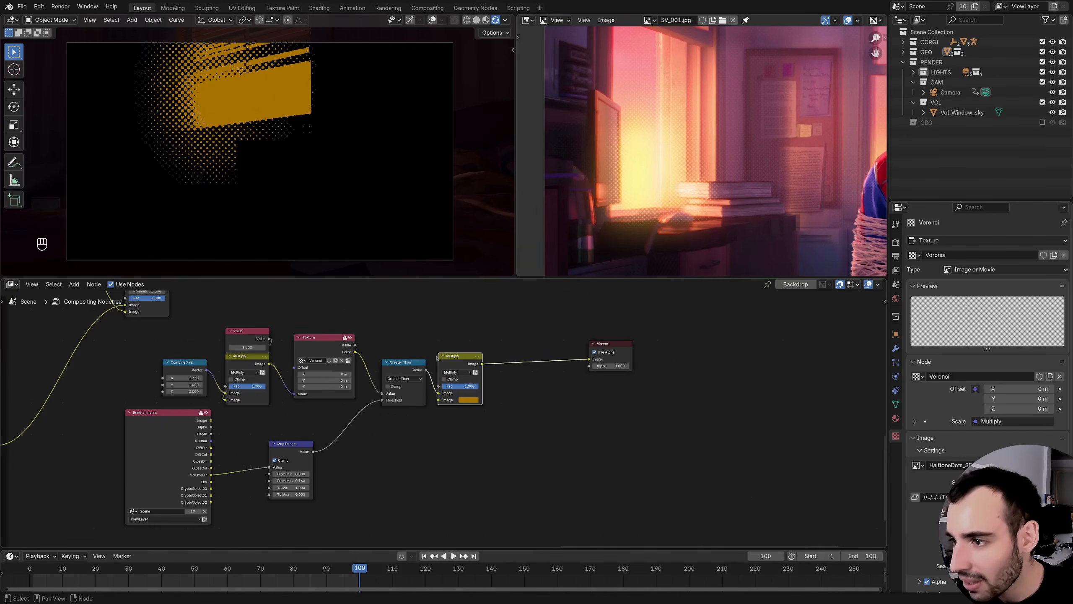
- Add a Mix node set to Add that combines the Alpha Over image with the tinted Multiply dots, and preview it
middle_click_drag(449, 354, 433, 438)
left_click_drag(154, 359, 554, 329)
type("add")
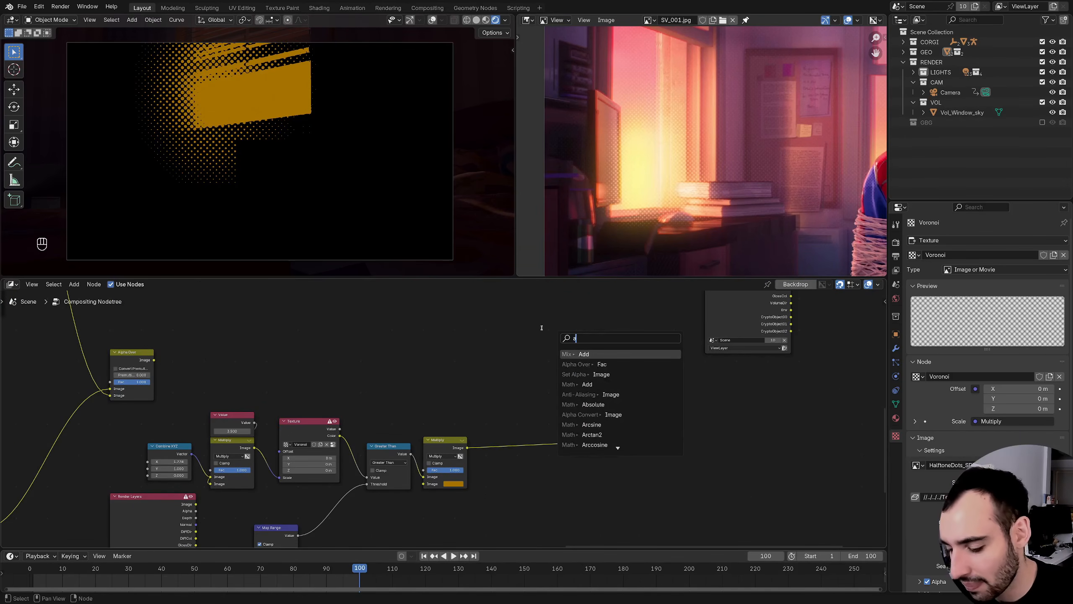
key("Return")
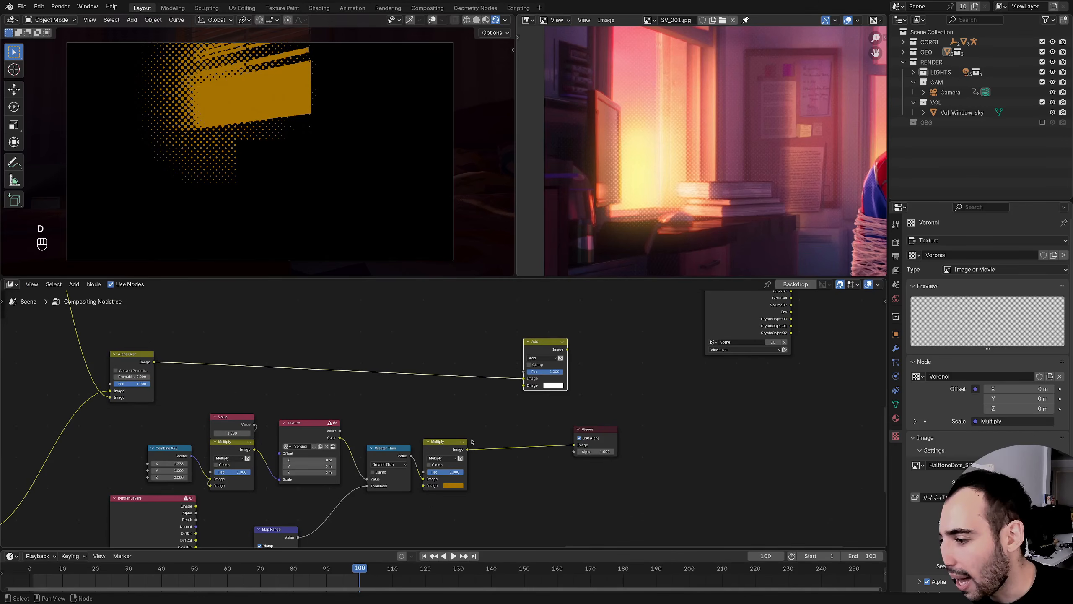
left_click_drag(468, 449, 524, 385)
left_click(525, 392, "ctrl+shift")
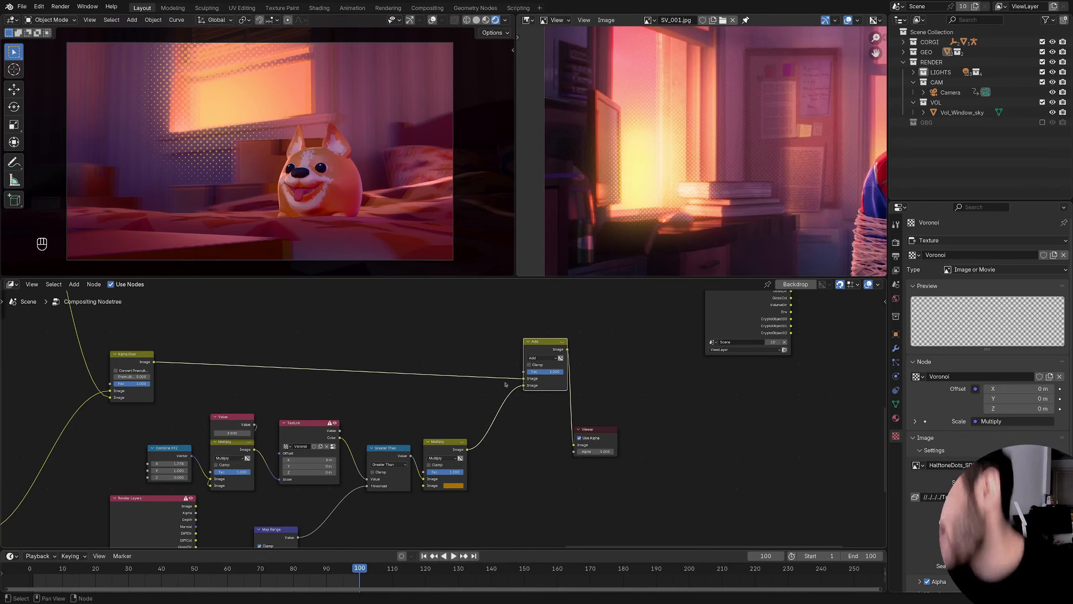
- Raise the Add node slightly and move the Viewer away into the free space beyond it
left_click_drag(546, 346, 551, 337)
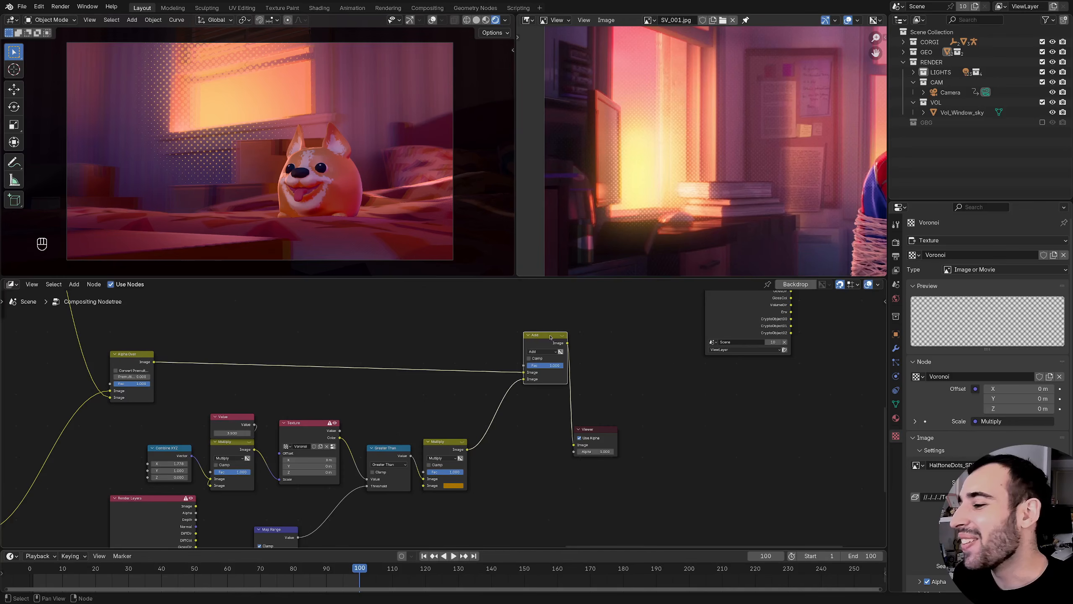
left_click(606, 432)
left_click_drag(607, 432, 688, 376)
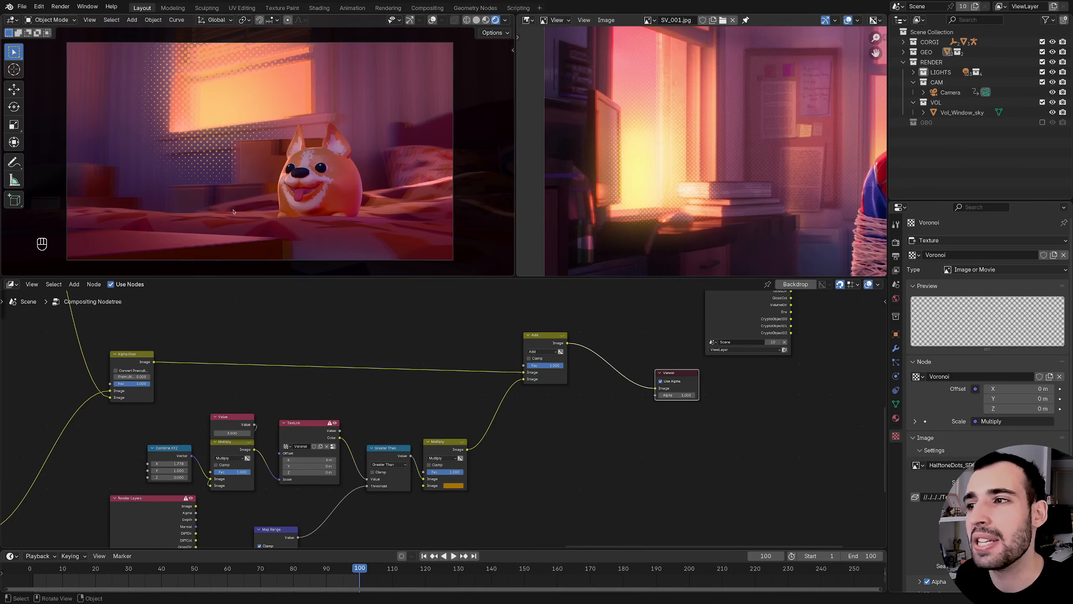
- Add a Mix node fed by the VolumeDir pass and connect the tinted Multiply output to its second image input
middle_click_drag(419, 412, 371, 336)
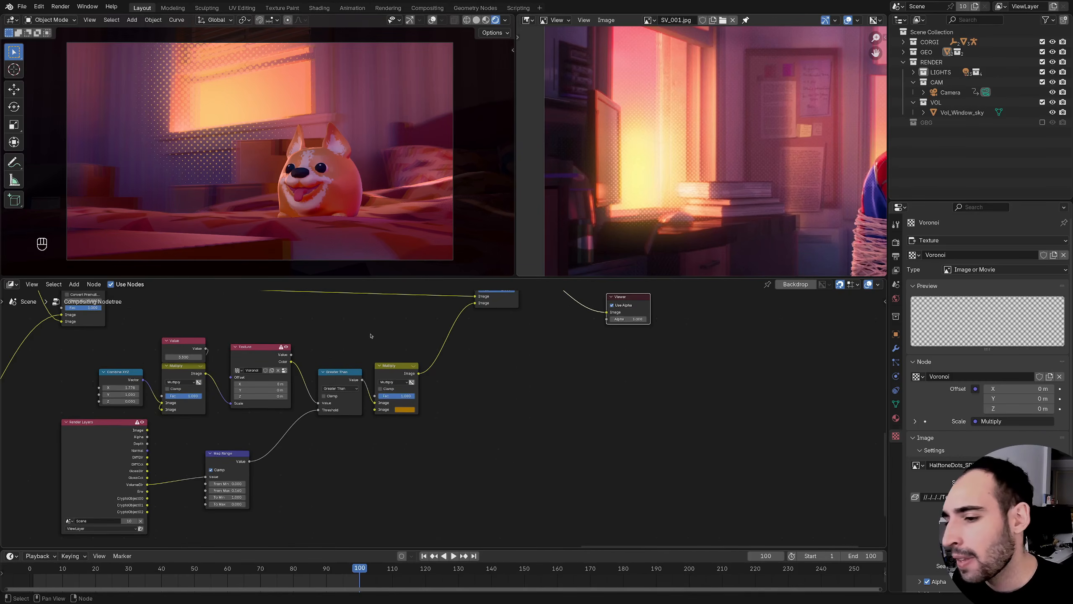
left_click_drag(146, 486, 447, 402)
type("milx")
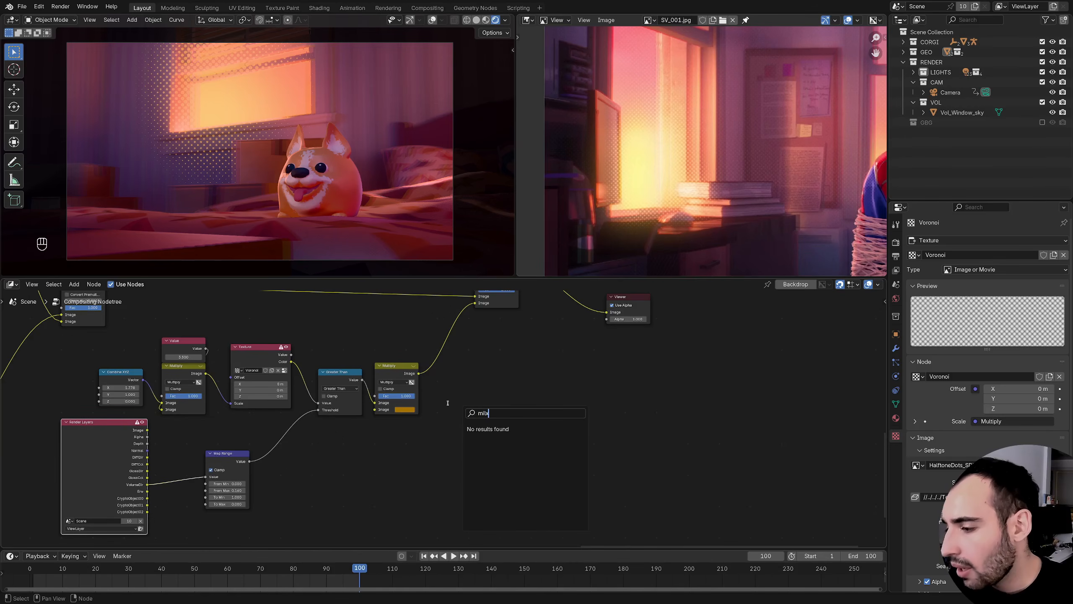
key("BackSpace")
key("BackSpace")
type("x")
key("Return")
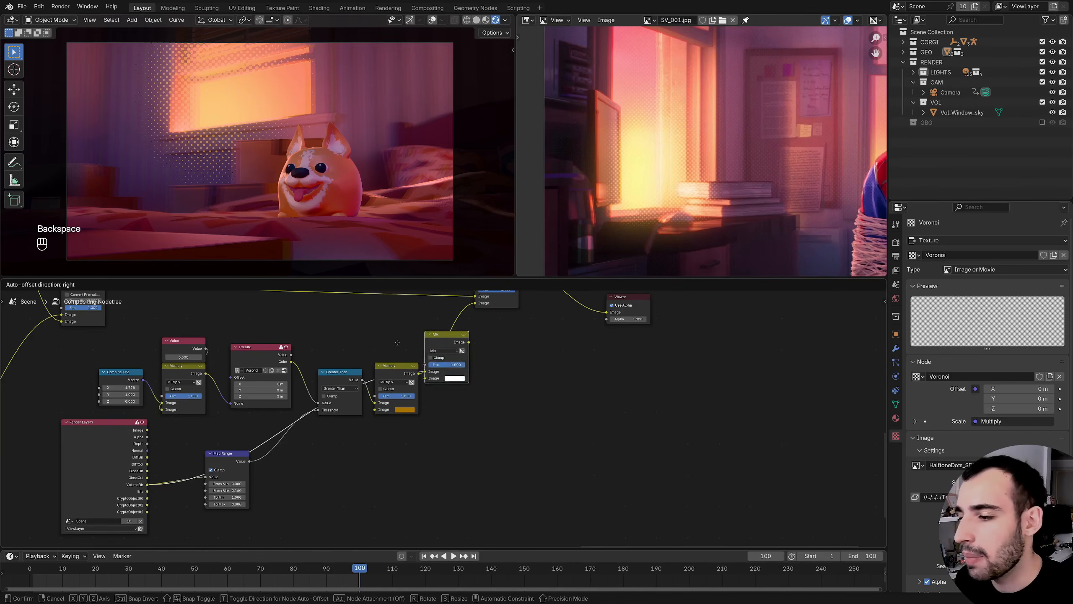
left_click(423, 378)
left_click_drag(418, 373, 444, 429)
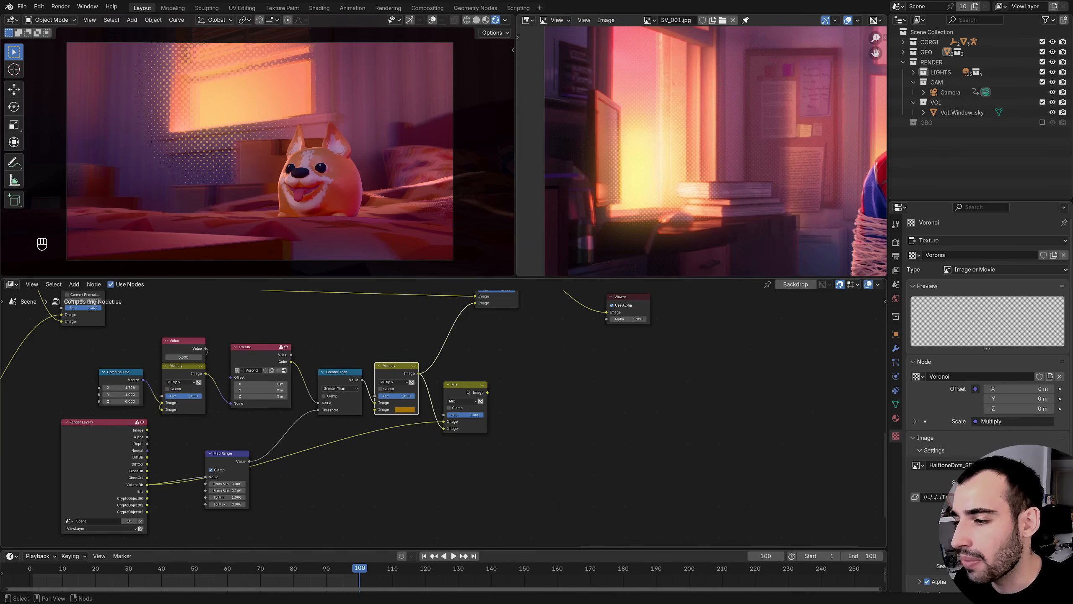
- Feed the Mix output into the Add node's second image input and place the Mix node beside Multiply
left_click_drag(463, 385, 475, 321)
left_click(486, 352)
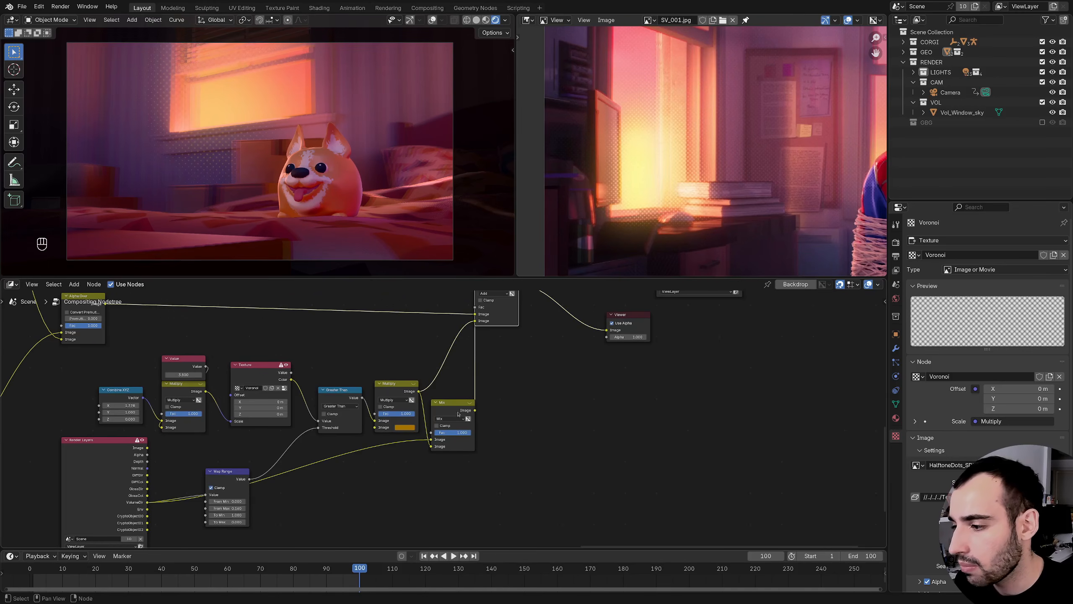
left_click_drag(459, 414, 439, 427)
left_click_drag(479, 309, 475, 321)
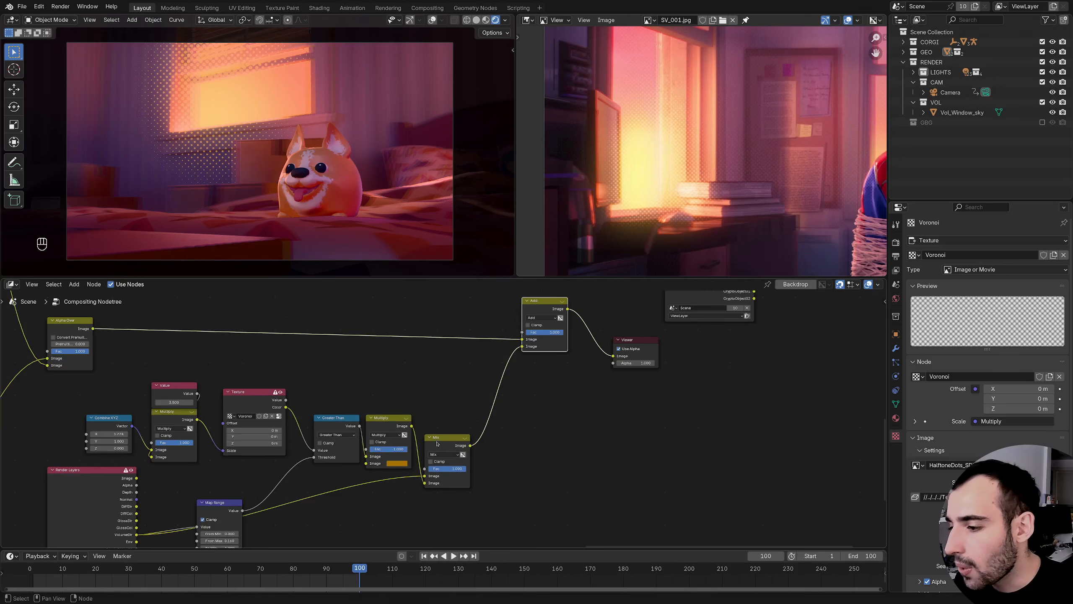
- Try out different Mix factors from 0 upwards, including 0.4, to balance the plain volume light against the dots
scroll(440, 429, "up", 6)
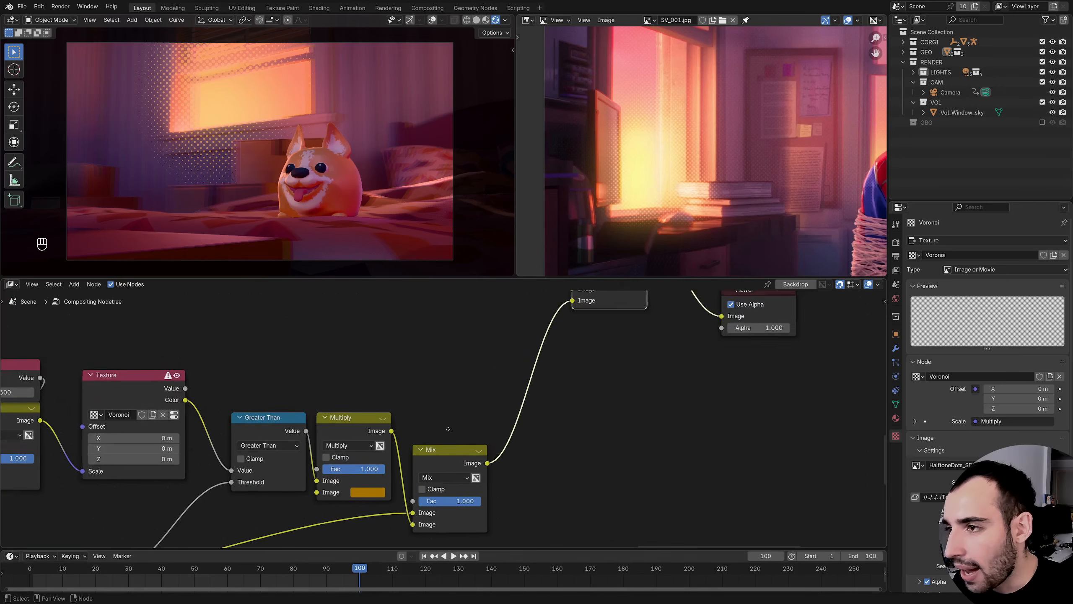
middle_click_drag(447, 429, 455, 364)
left_click_drag(458, 386, 471, 386)
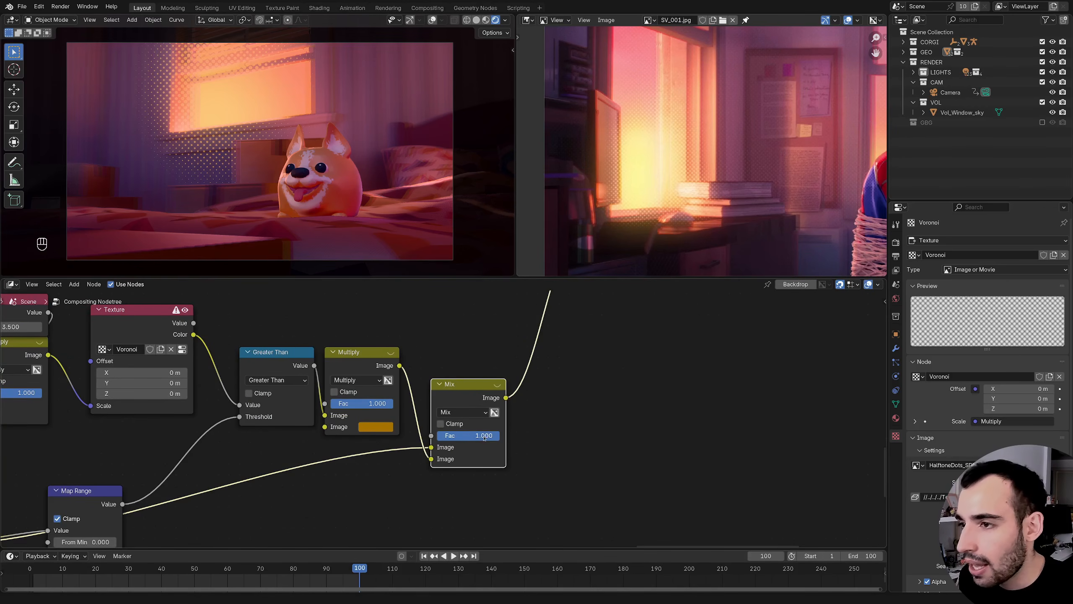
left_click_drag(474, 435, 349, 444)
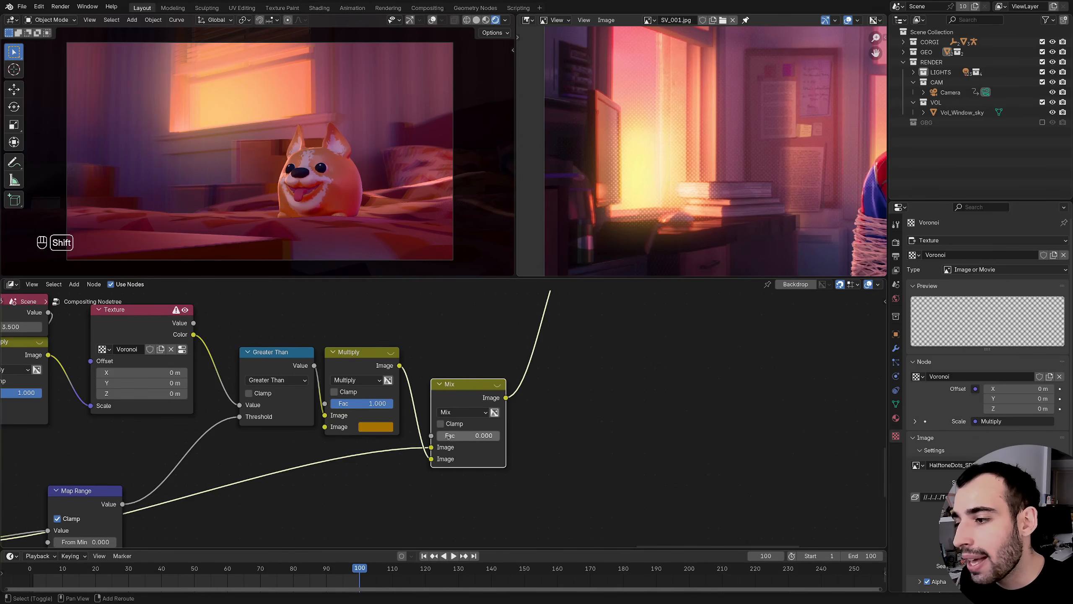
left_click_drag(490, 436, 594, 434, "shift")
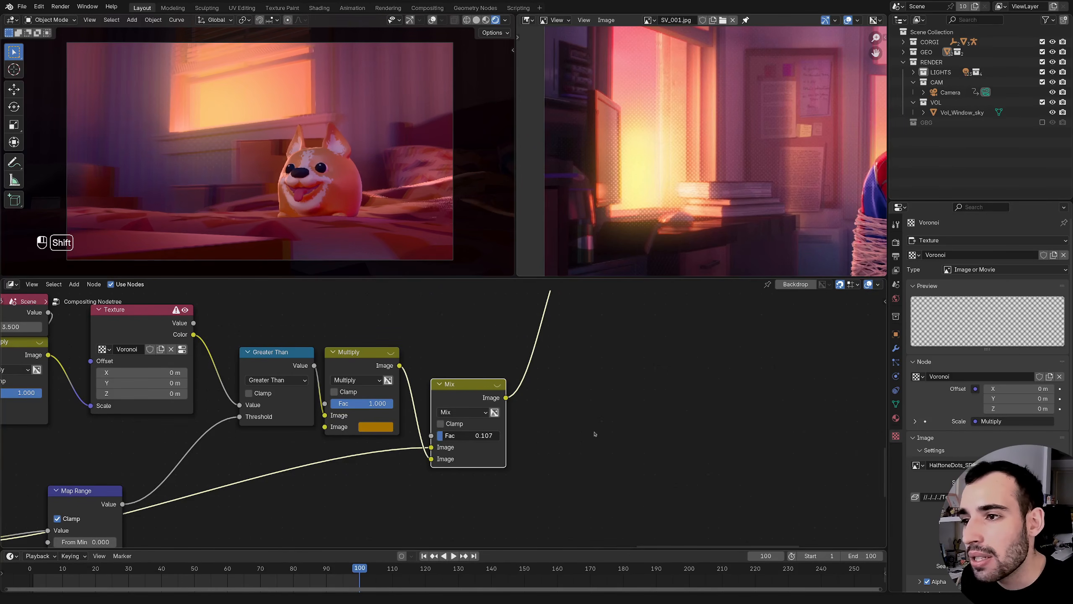
left_click_drag(710, 429, 883, 428, "shift")
left_click(474, 438)
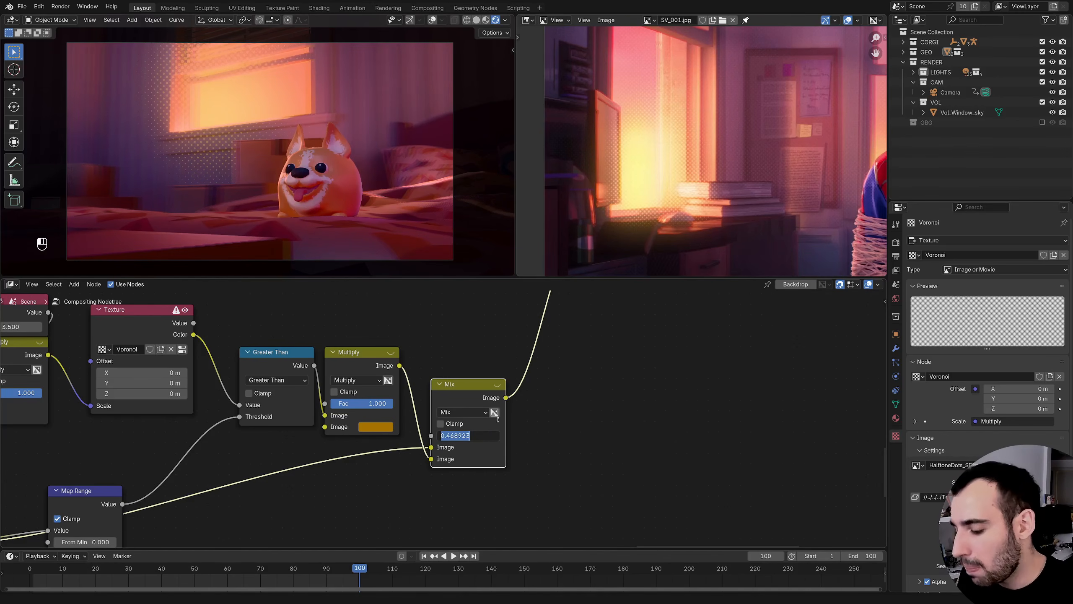
key("BackSpace")
type(".4")
key("Return")
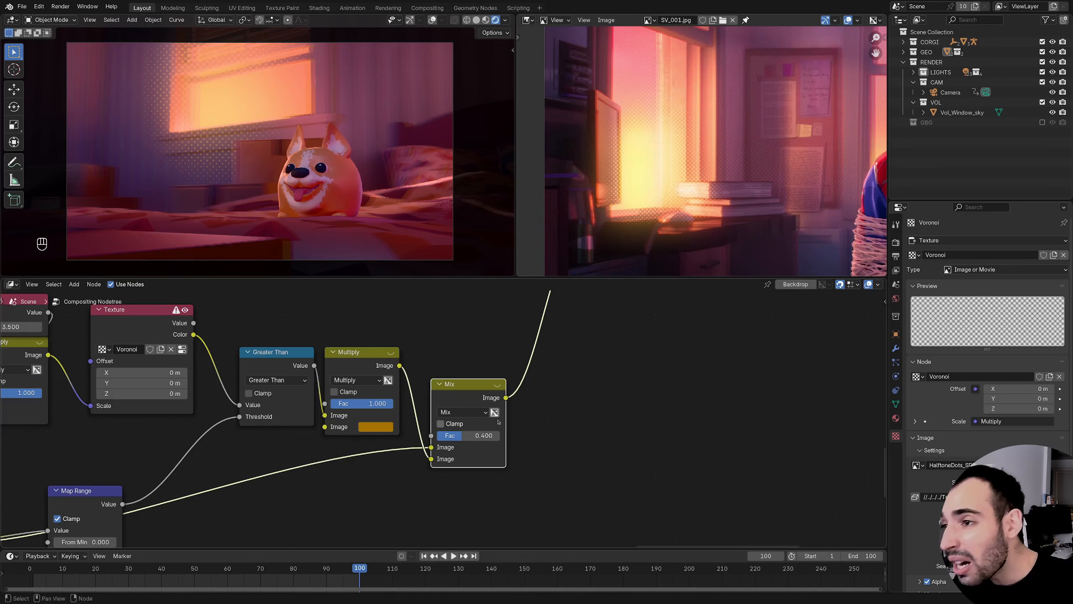
- Set the Mix node's factor to 0.5
left_click(480, 435)
type(".5")
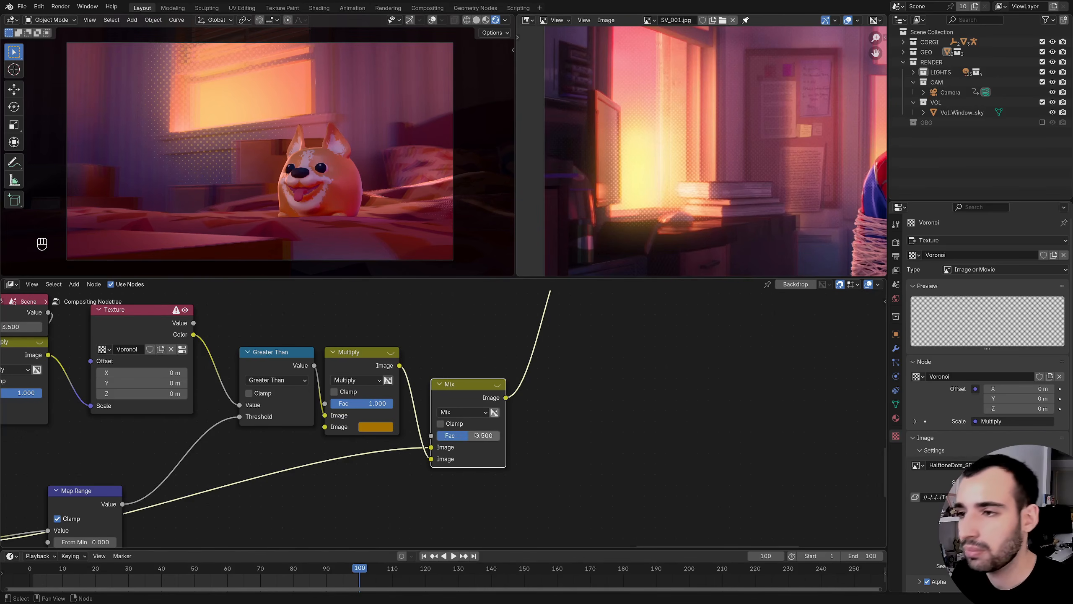
key("Return")
- Select all the halftone volume nodes together with the Add node and shift them slightly away from Alpha Over
middle_click_drag(475, 433, 359, 367, "ctrl")
left_click_drag(189, 389, 499, 541)
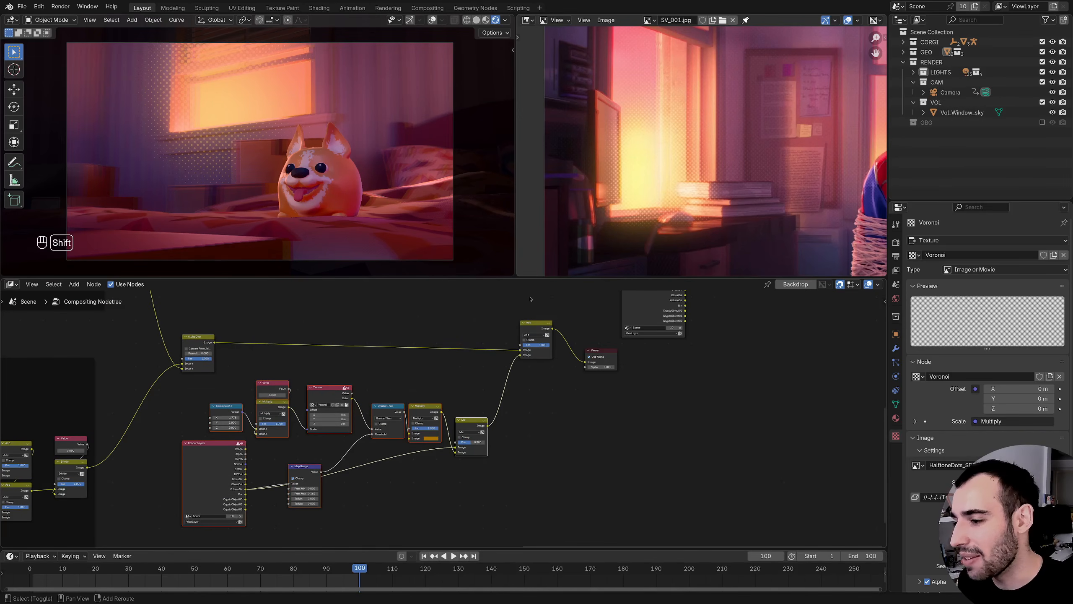
left_click(531, 324, "shift")
left_click_drag(532, 325, 582, 324)
left_click(548, 322)
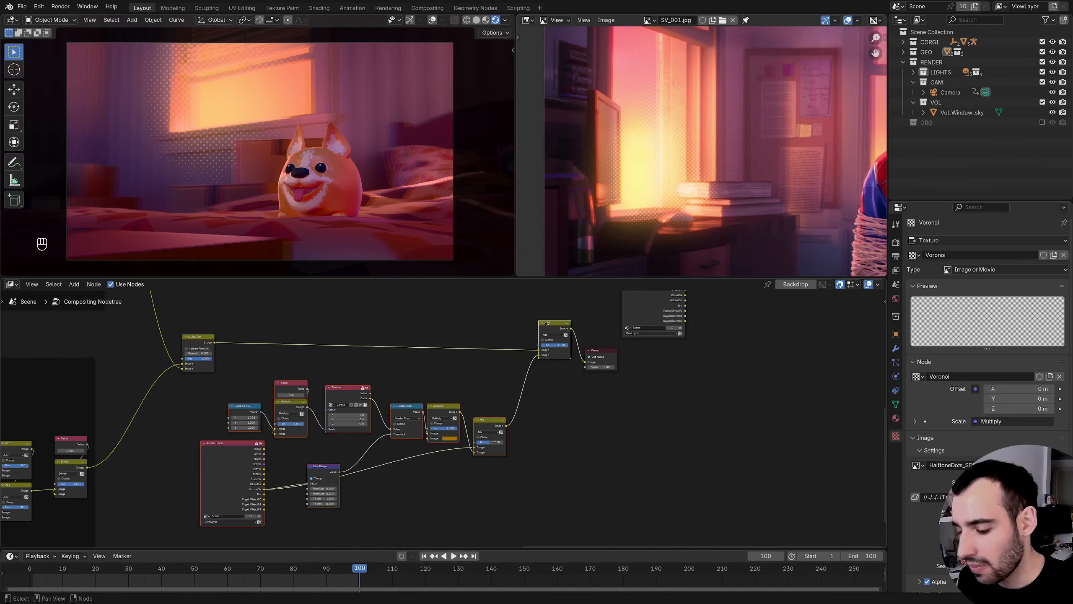
- Group the selected volume nodes in a frame labelled Volume
key("shift+p")
key("F2")
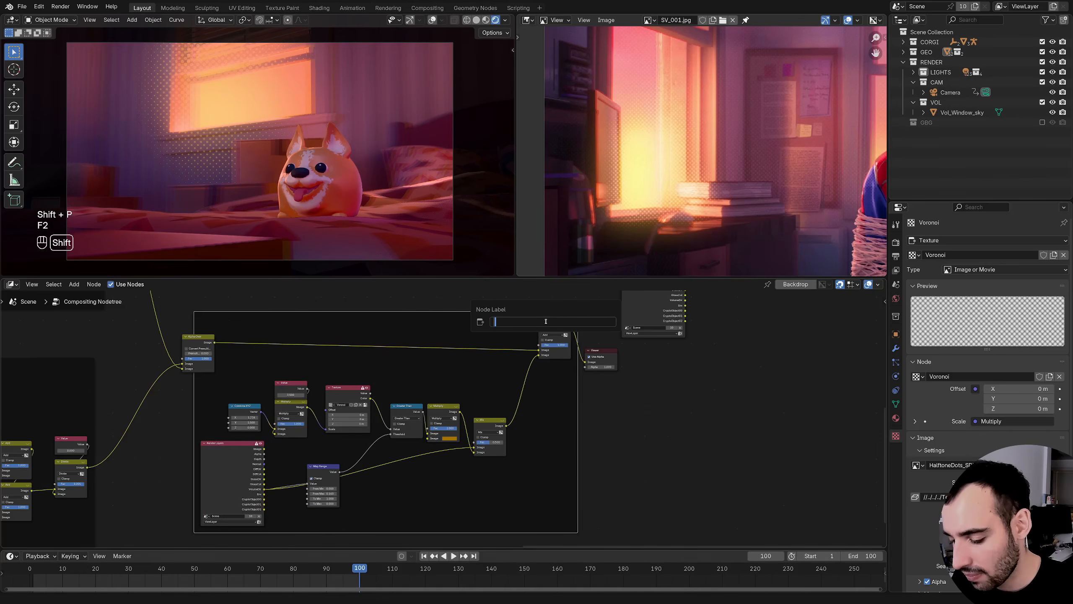
type("Volume")
key("Return")
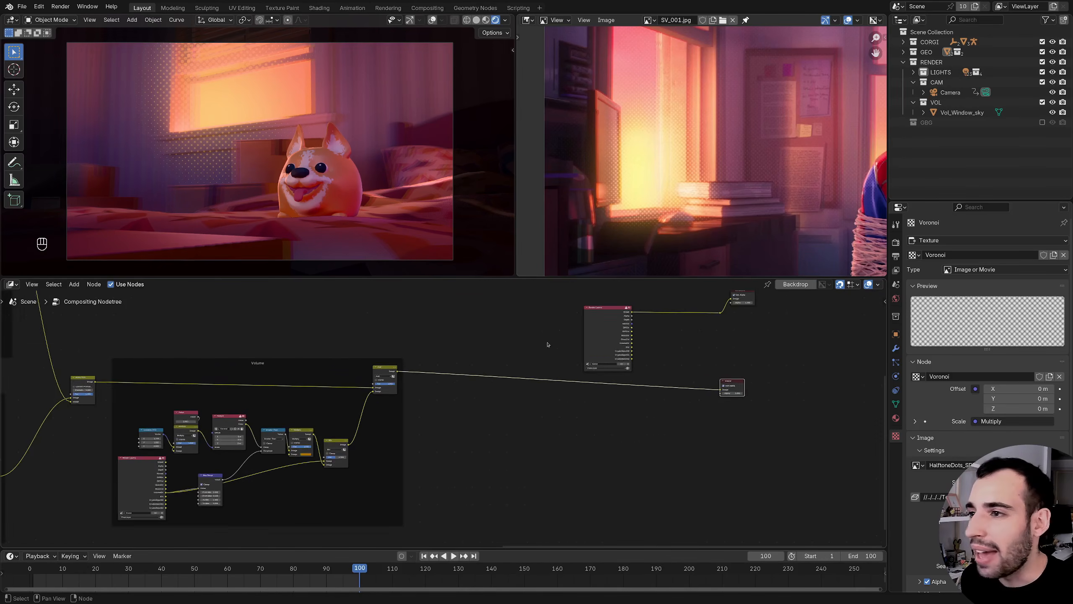
- Move the spare Render Layers setup farther away and bring the Viewer closer to the Volume frame
middle_click_drag(549, 343, 504, 377)
left_click_drag(398, 340, 591, 410)
left_click_drag(426, 389, 765, 349)
middle_click_drag(305, 449, 356, 369, "ctrl")
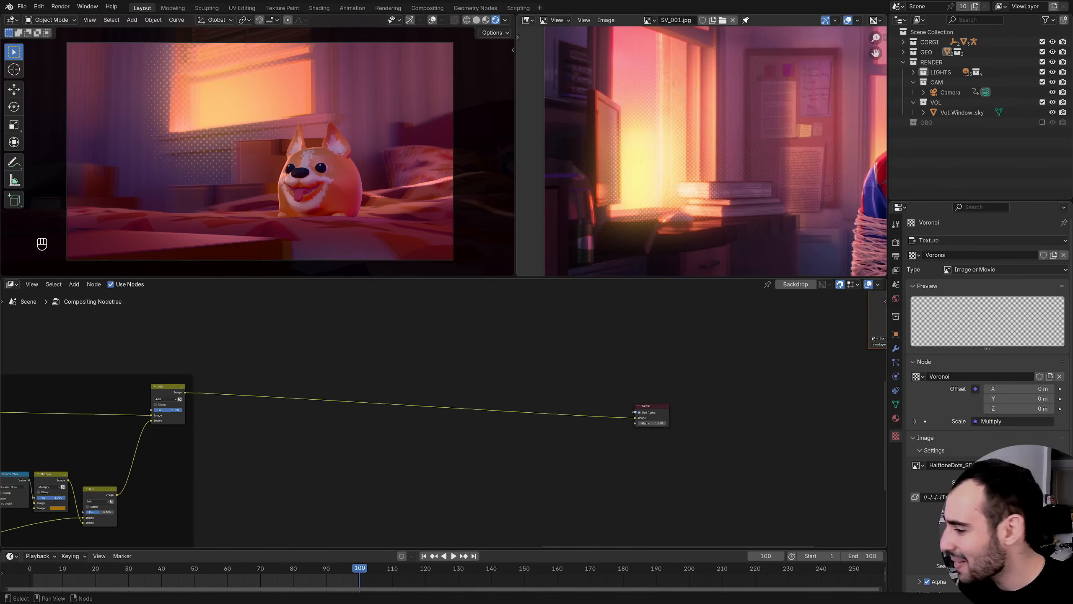
left_click_drag(648, 405, 560, 365)
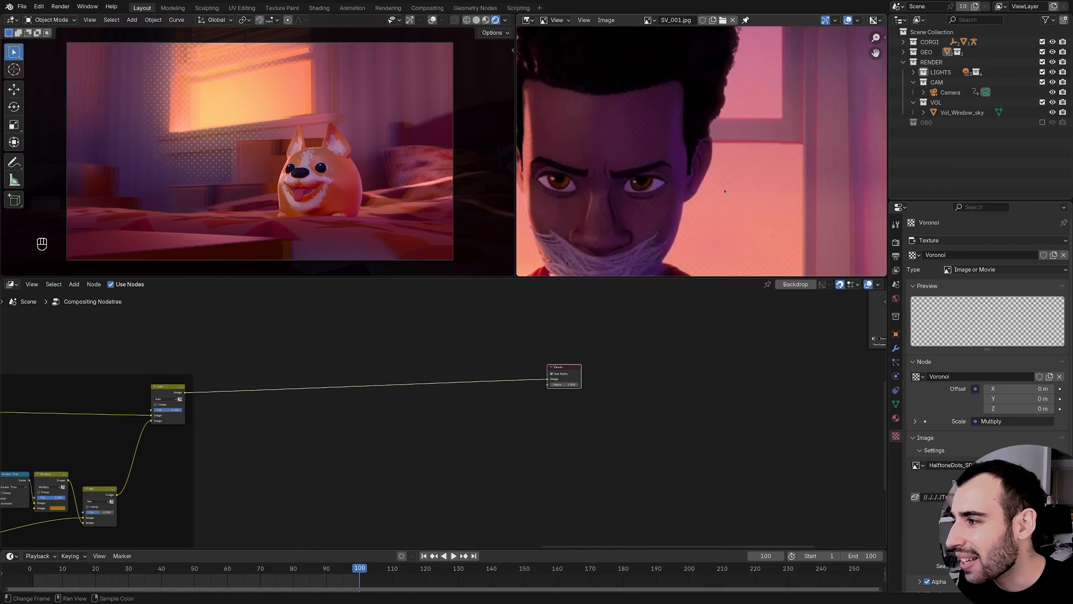
- Add a Texture node in the free space beyond the Volume frame and preview its Color output
key("shift")
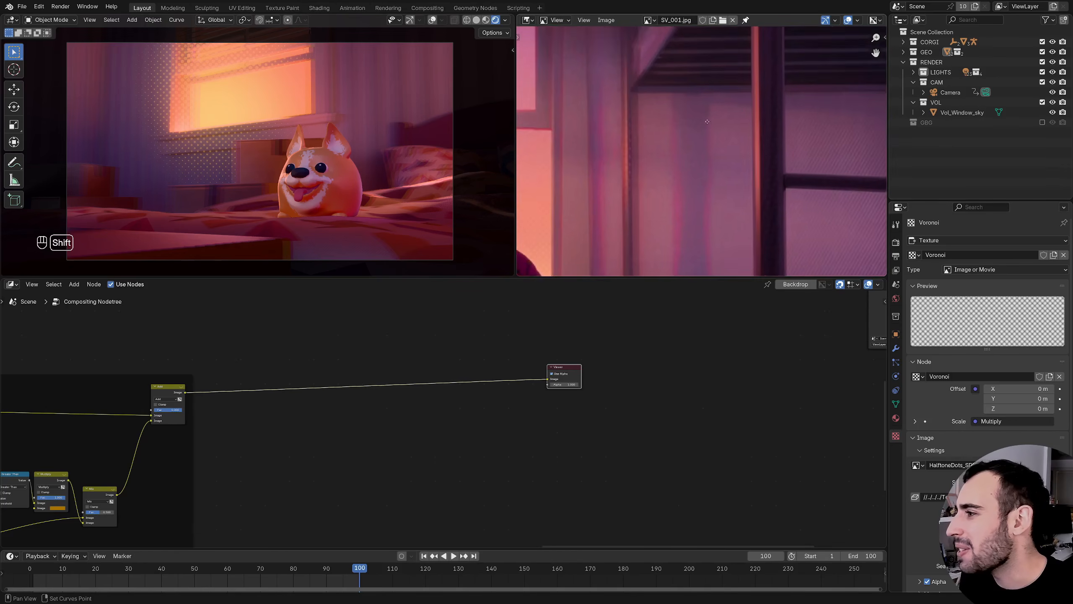
middle_click_drag(288, 378, 440, 343)
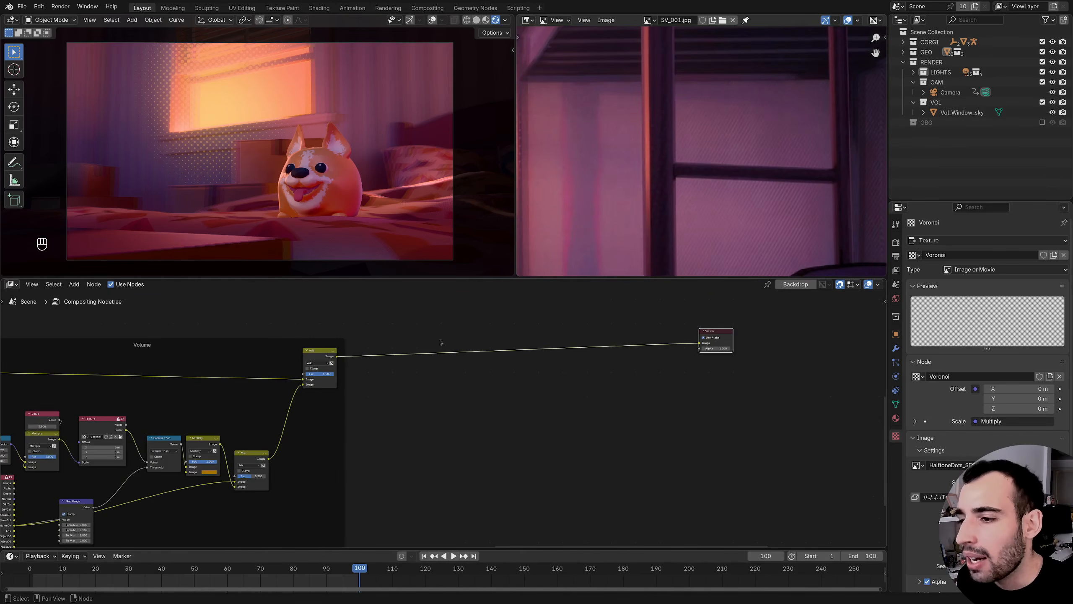
scroll(486, 343, "up", 2)
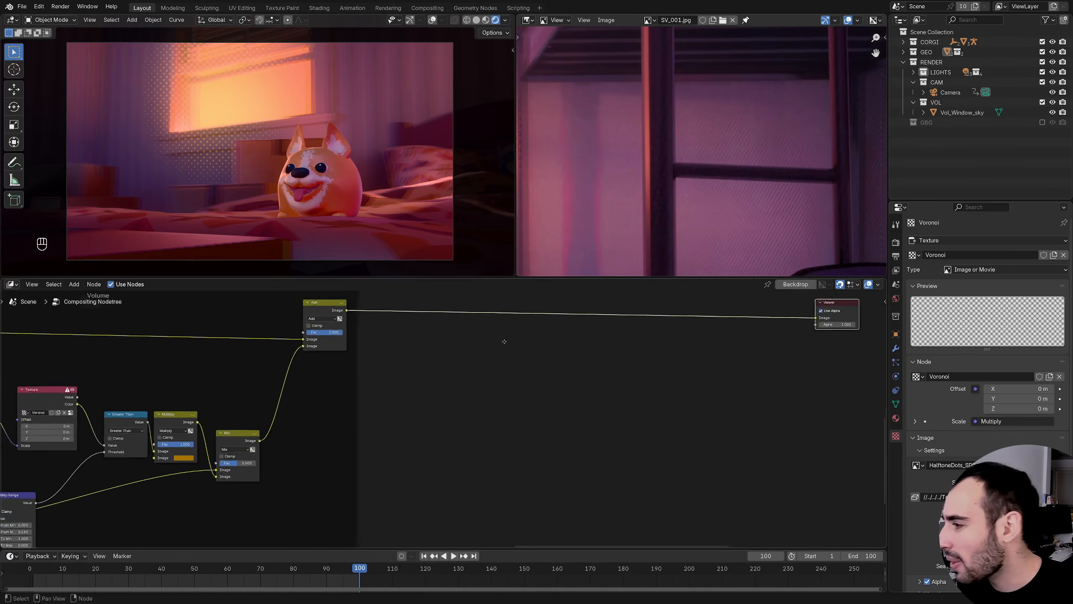
scroll(460, 345, "down", 2)
key("shift+a")
type("t")
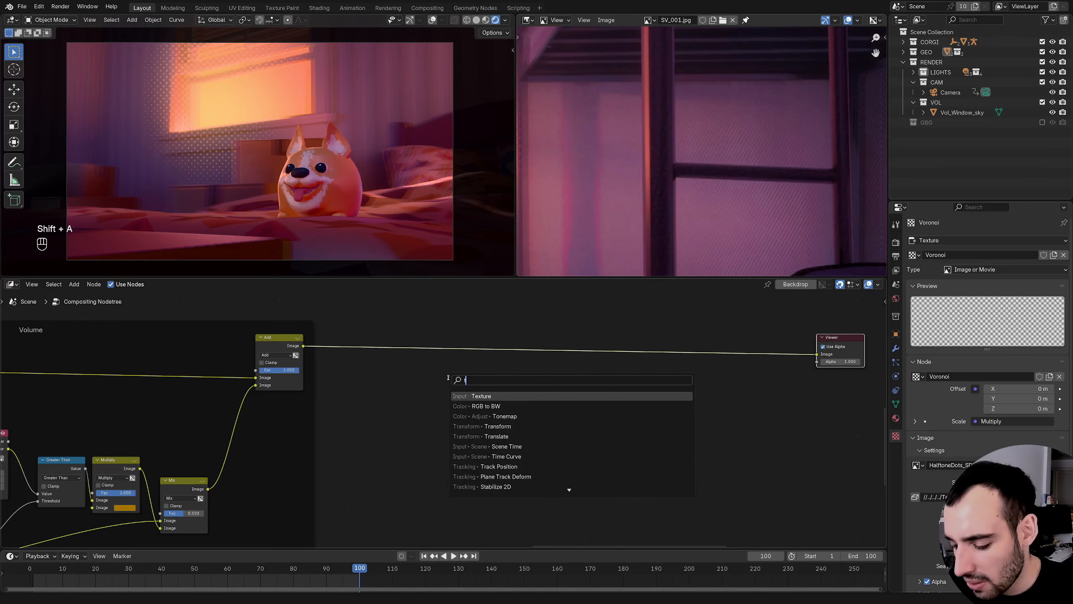
type("exture")
key("Return")
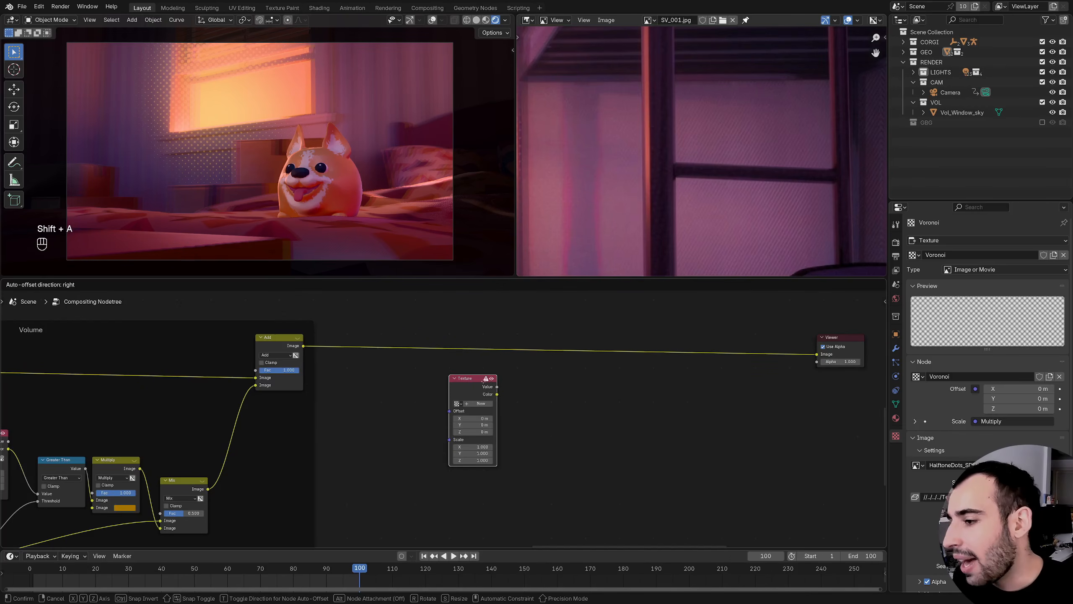
left_click(409, 412)
left_click(437, 426, "ctrl+shift")
left_click(444, 428, "ctrl+shift")
- Create a new texture in the Texture node, reposition the node beside the Viewer and widen it
left_click_drag(506, 390, 580, 409)
middle_click_drag(580, 409, 423, 449)
middle_click_drag(423, 448, 423, 380, "ctrl")
left_click(351, 427)
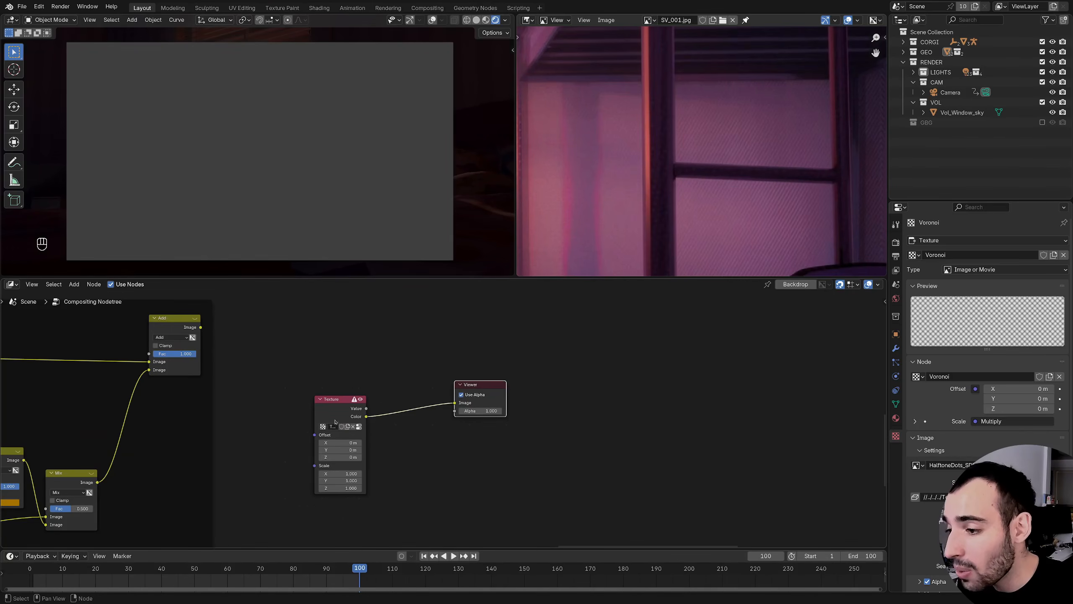
left_click_drag(335, 421, 319, 414)
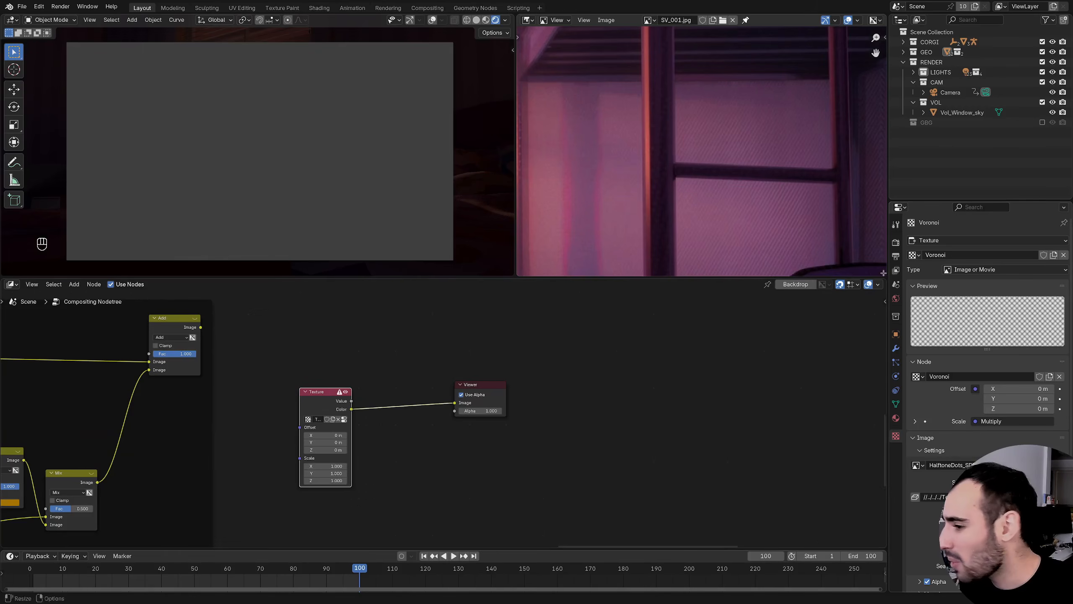
left_click(355, 423)
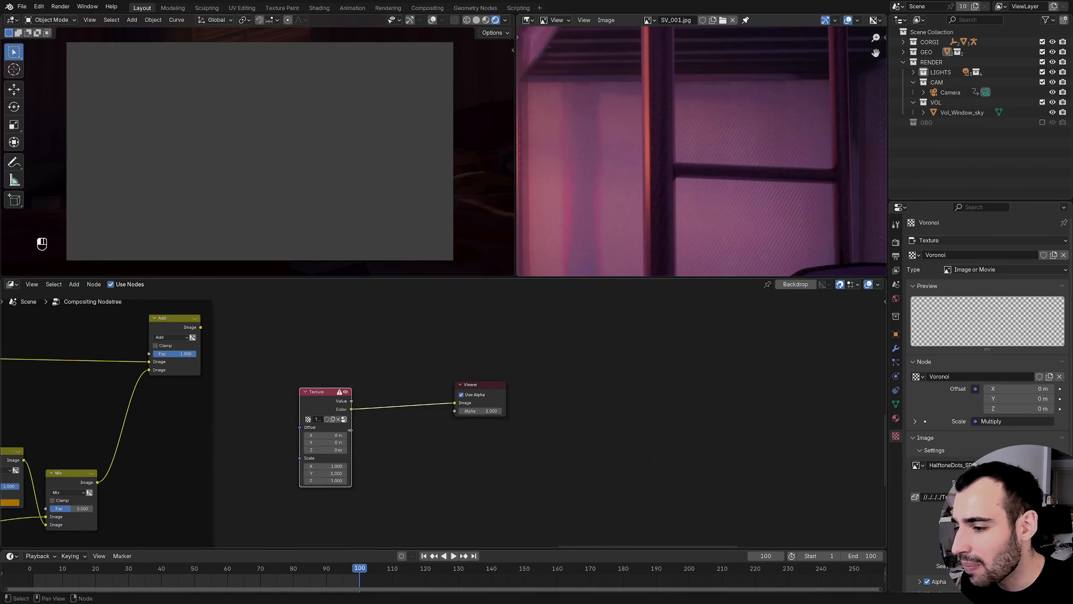
left_click_drag(351, 430, 390, 430)
- Show the Texture.001 settings, rename its texture to Bands and set the type to Magic
left_click(931, 240)
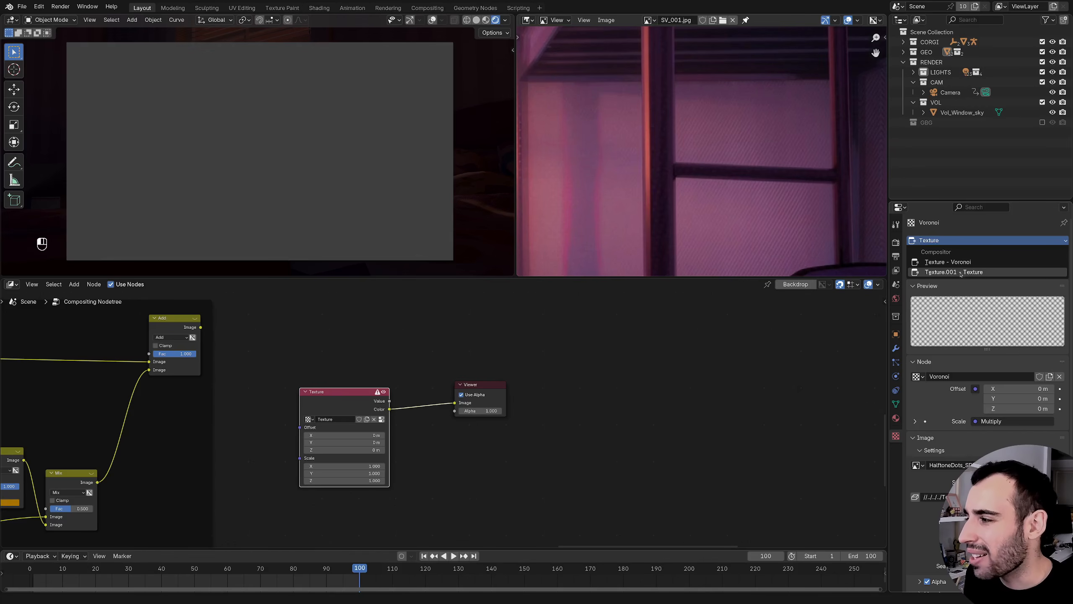
left_click(956, 272)
left_click(955, 254)
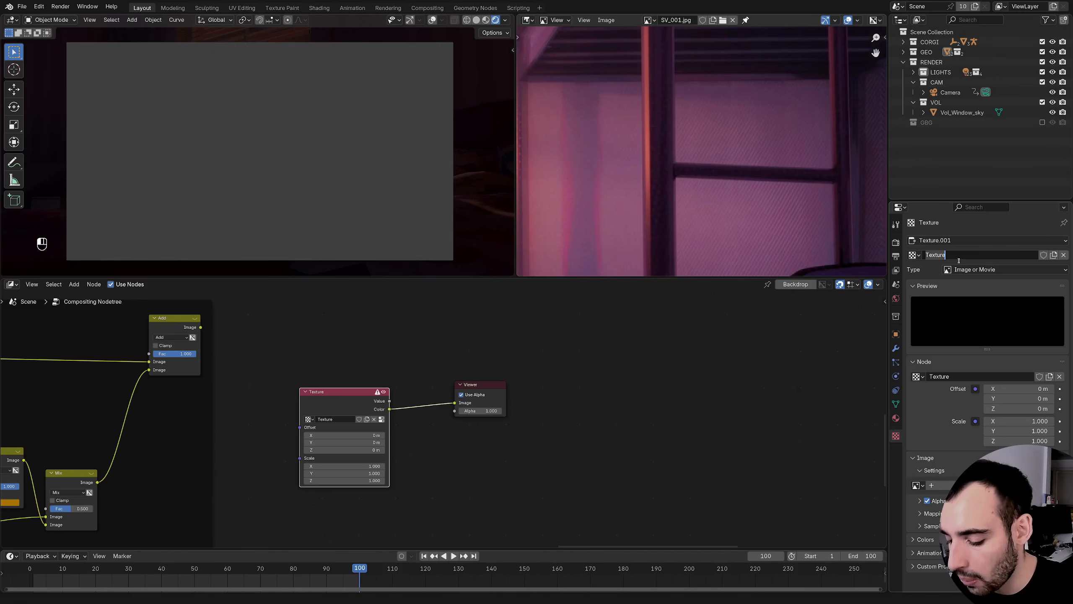
type("Band")
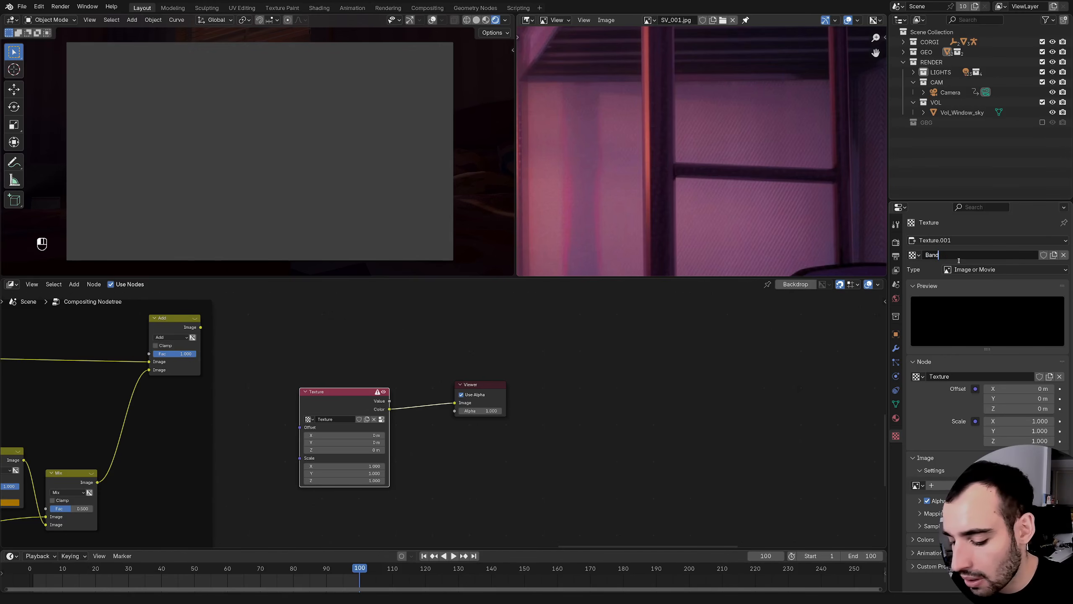
type("s")
key("Return")
left_click(981, 270)
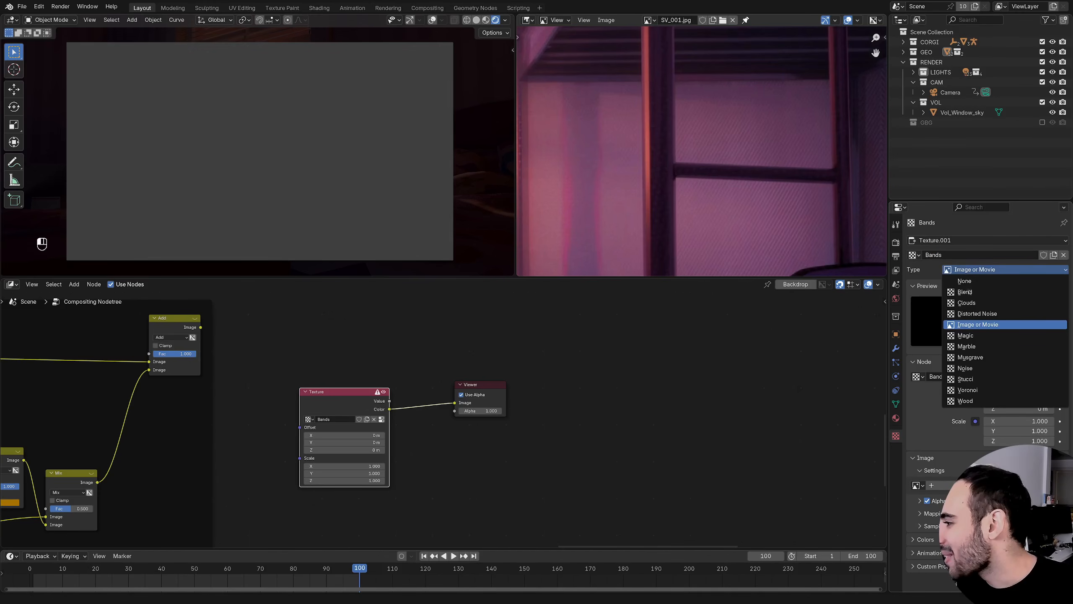
left_click(968, 335)
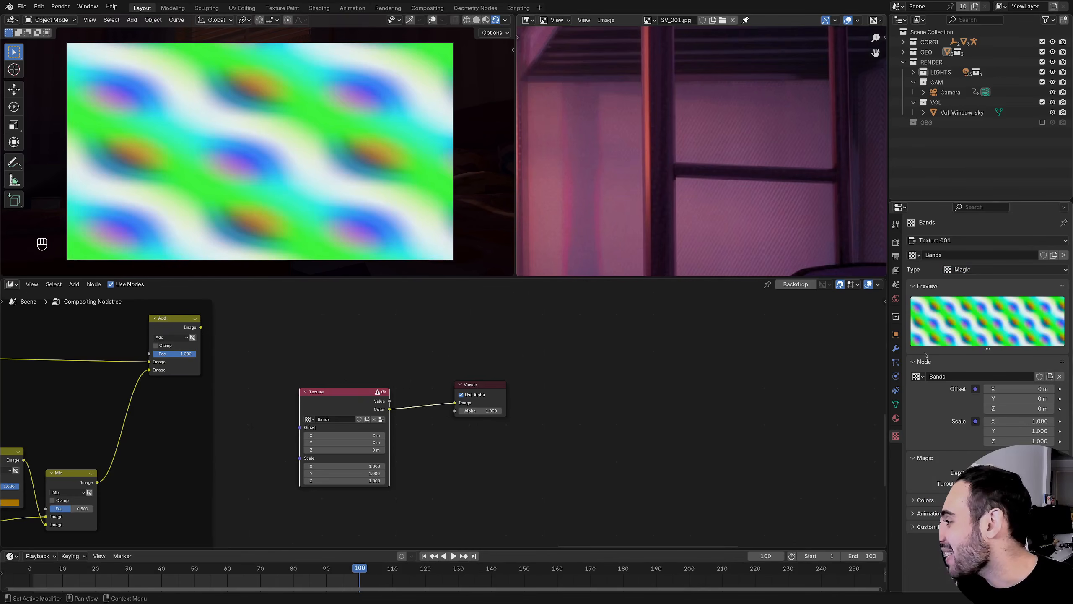
- Move the Viewer farther out and insert a Separate XYZ node after the texture's Color output, previewing its X channel
middle_click_drag(385, 432, 433, 359)
left_click_drag(582, 341, 721, 349)
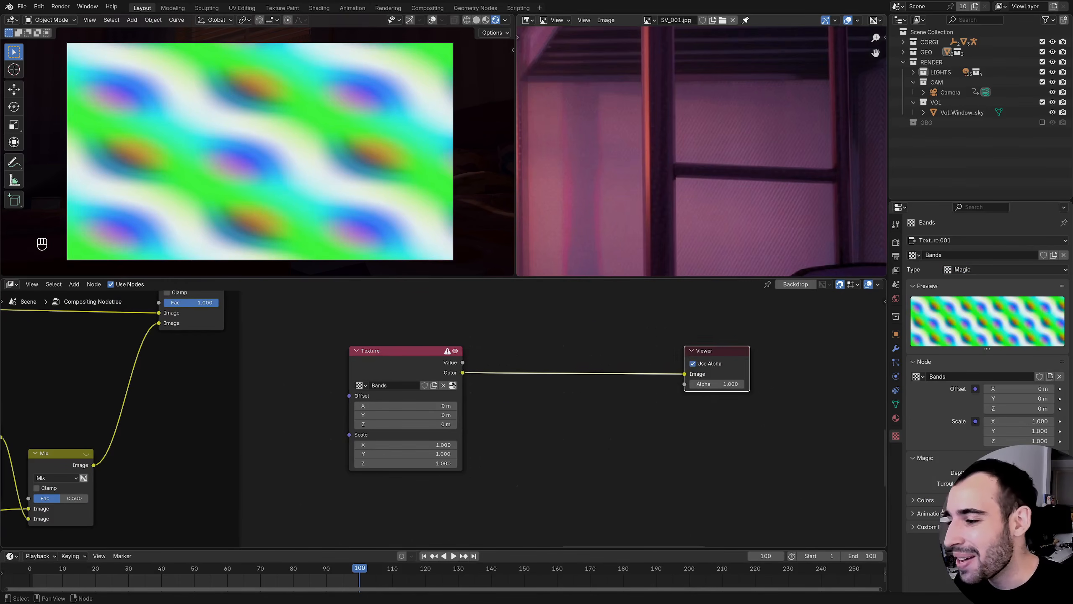
left_click_drag(462, 372, 587, 334)
type("sepa")
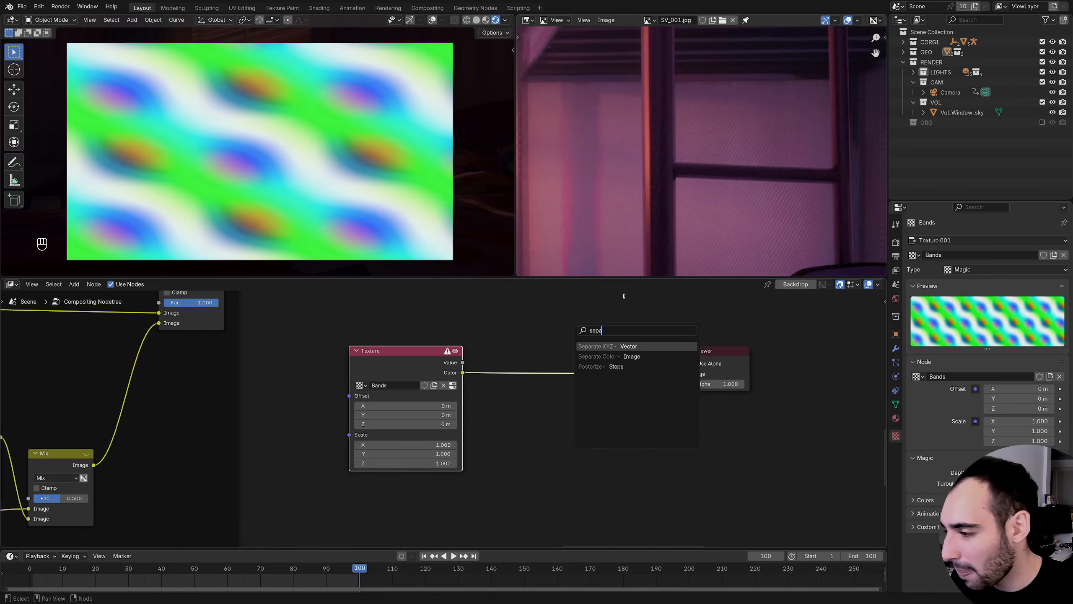
key("Return")
left_click(567, 338)
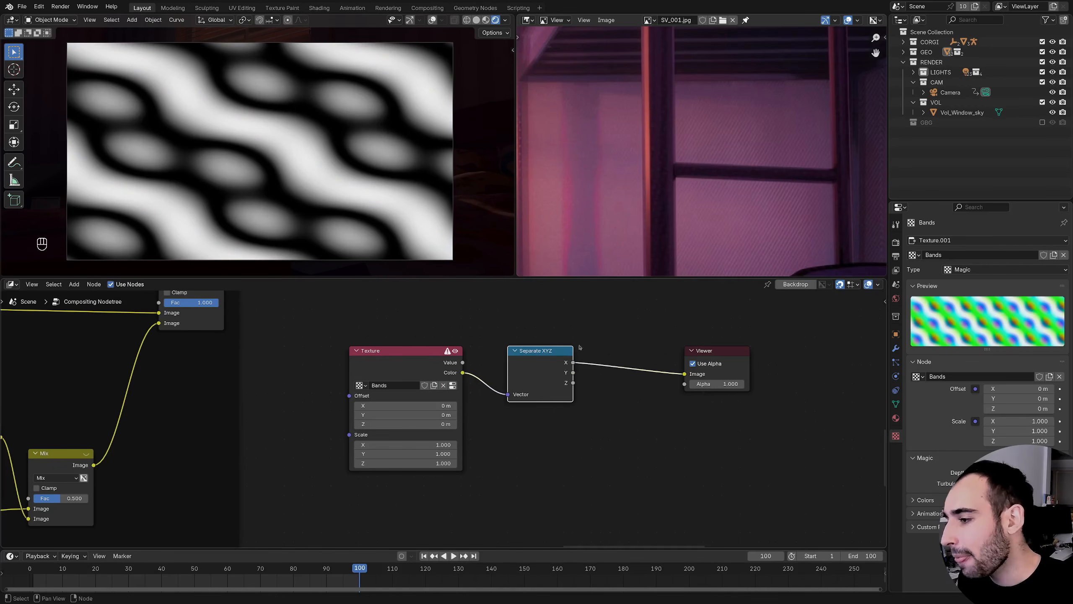
- Preview the Y and Z channels of the Separate XYZ node, keep Z, and move the Viewer farther out
left_click(571, 383, "ctrl+shift")
left_click(573, 372, "ctrl+shift")
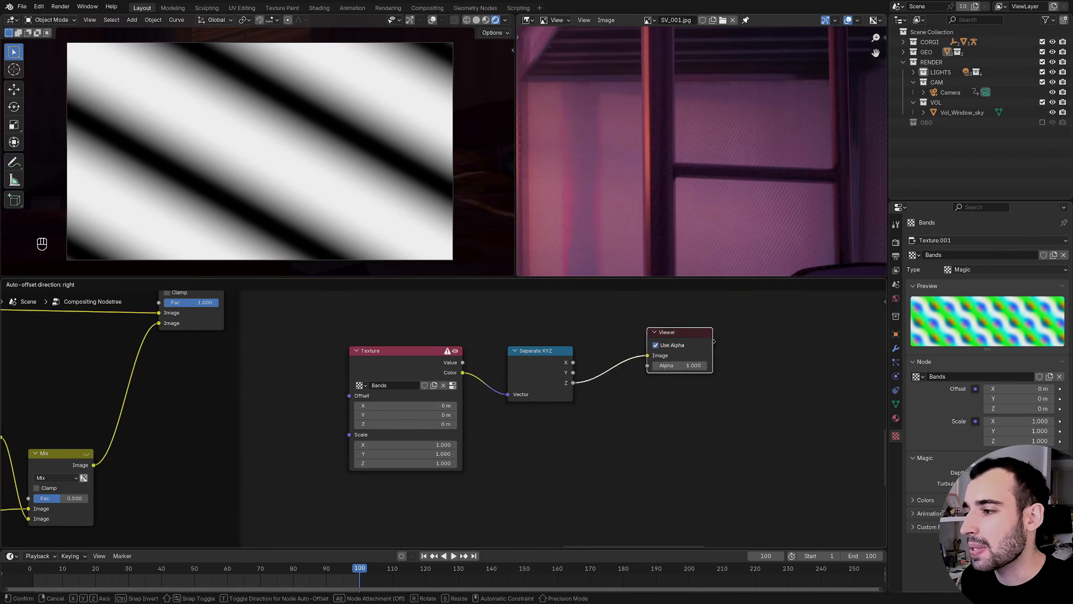
left_click(574, 383, "ctrl+shift")
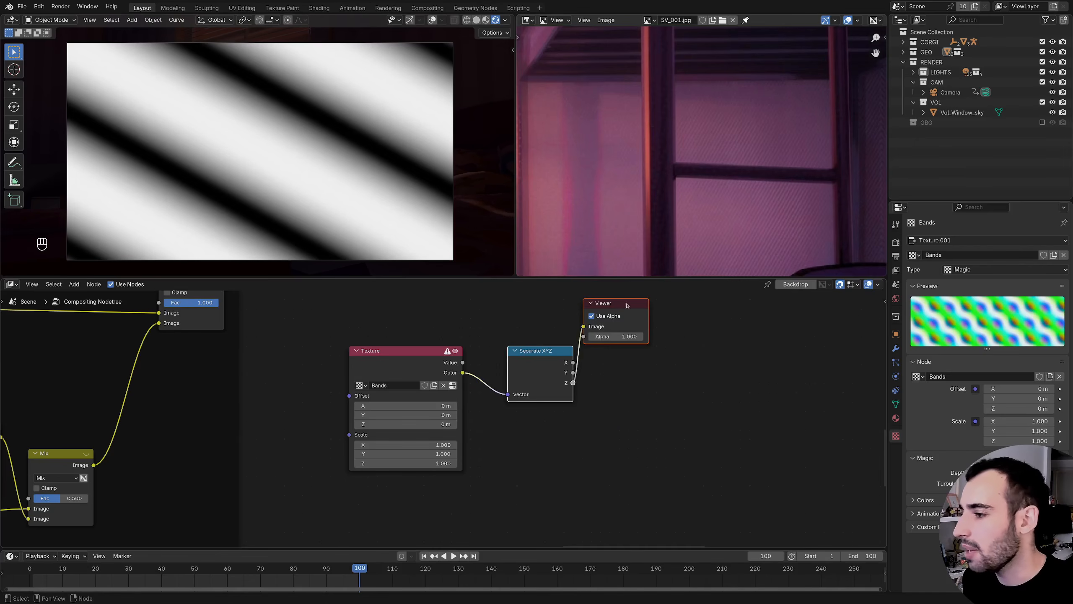
left_click_drag(629, 304, 823, 370)
left_click(716, 350)
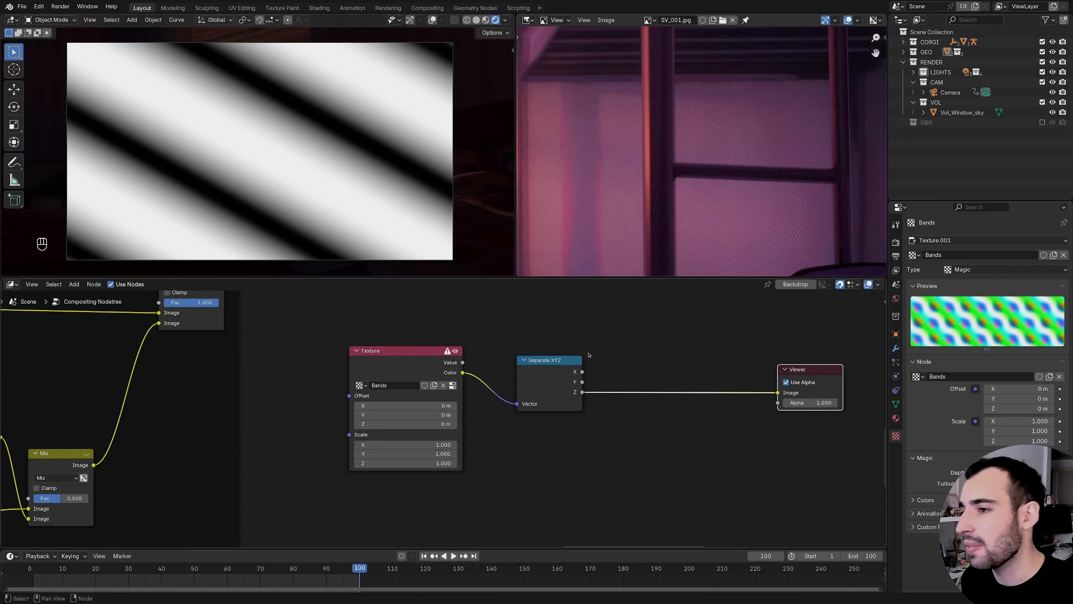
- Move the Bands Texture and Separate XYZ nodes together toward the Viewer, freeing space between them and the Volume frame
scroll(448, 406, "down", 5)
scroll(514, 386, "down", 2)
middle_click_drag(514, 386, 513, 354)
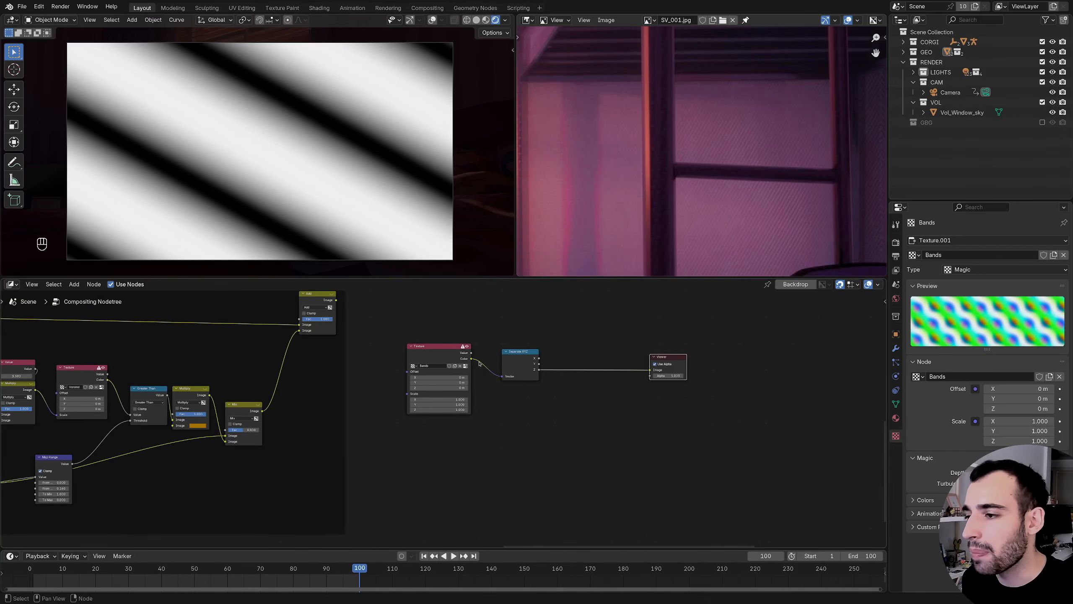
left_click_drag(450, 346, 466, 347)
left_click_drag(425, 322, 590, 439)
left_click_drag(519, 366, 630, 361)
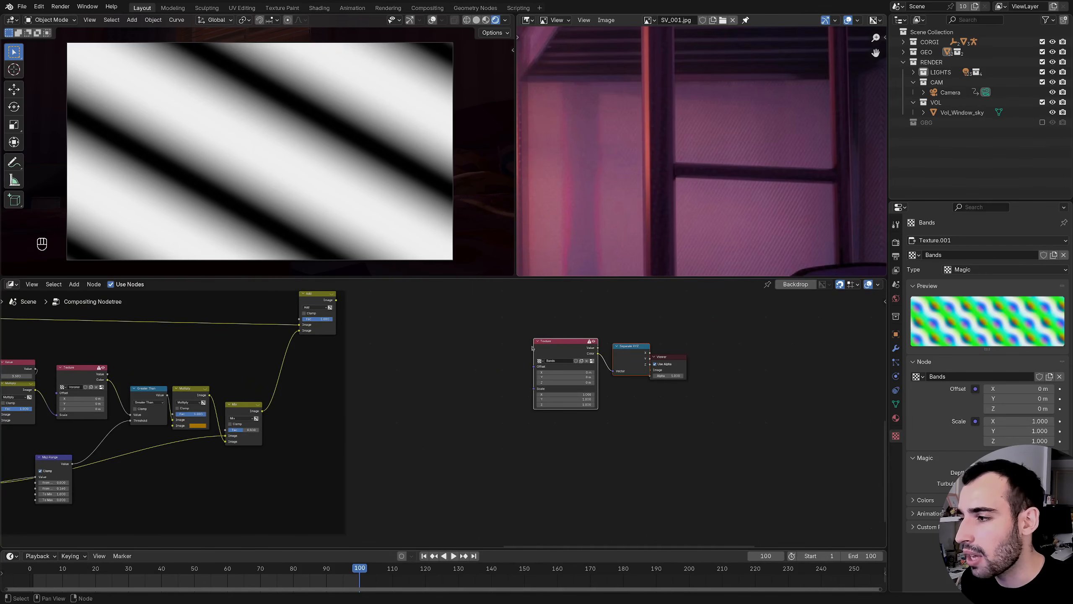
- Copy the Volume frame's Combine XYZ, Value and Multiply nodes, paste them before the Bands texture and connect Multiply to its Scale
scroll(443, 402, "down", 2)
middle_click_drag(410, 400, 589, 363)
scroll(245, 443, "up", 2)
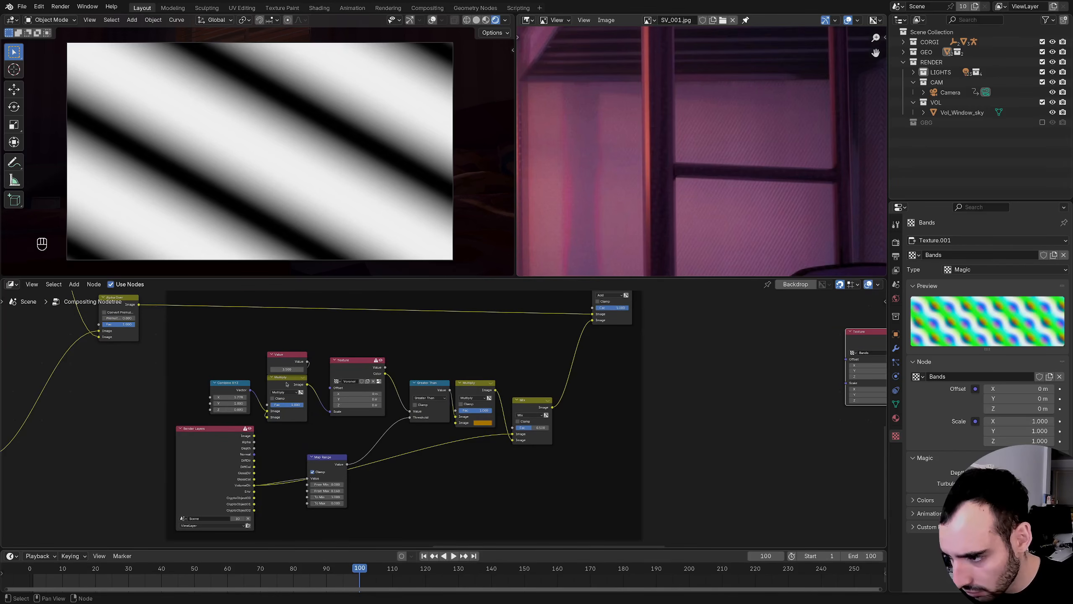
left_click_drag(203, 350, 328, 423)
key("ctrl+c")
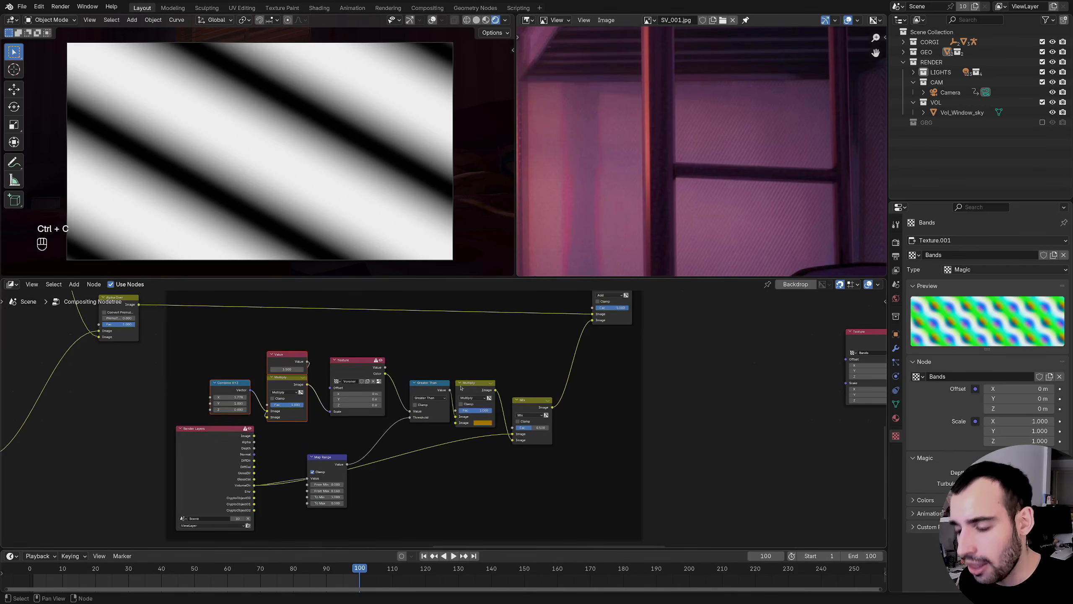
middle_click_drag(701, 363, 342, 376)
scroll(341, 376, "up", 2)
key("ctrl+v")
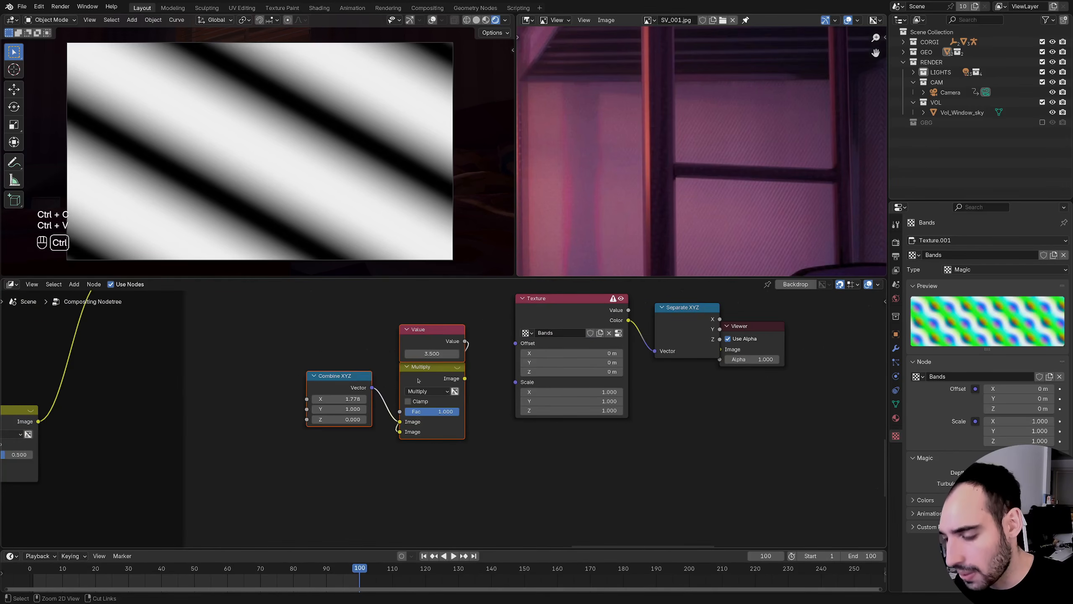
left_click_drag(465, 378, 514, 385)
- Set the Value node driving the Bands texture's scale to 20
middle_click_drag(509, 391, 439, 440)
middle_click_drag(355, 410, 364, 389, "ctrl")
left_click_drag(383, 375, 416, 375)
left_click(383, 374)
type("2")
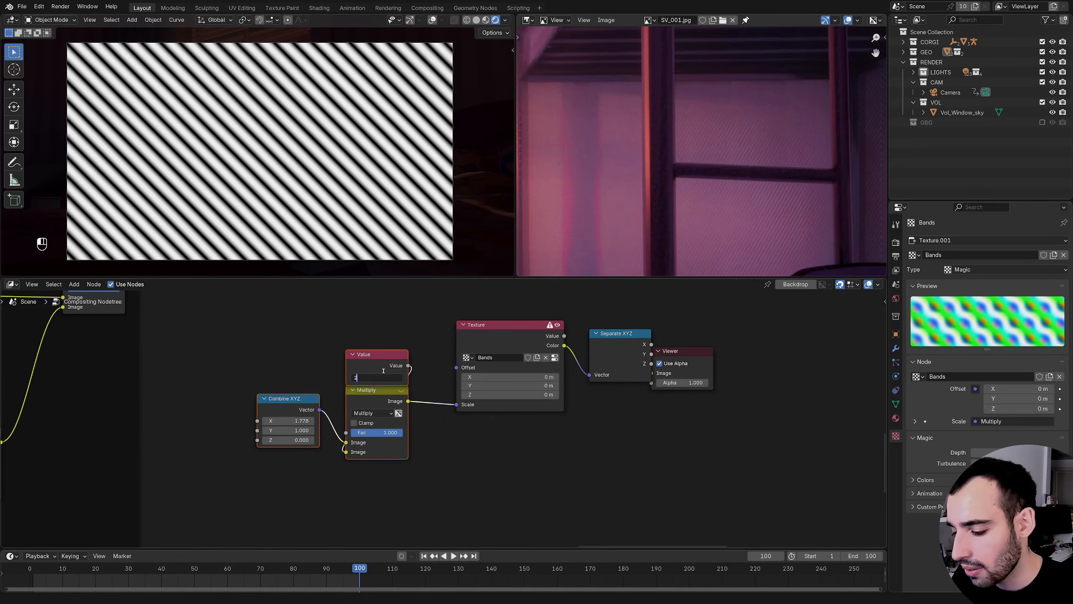
type("0")
key("Return")
middle_click_drag(444, 402, 331, 371)
middle_click_drag(332, 372, 347, 390)
mouse_move(347, 390)
left_mouse_down()
mouse_move(355, 369)
mouse_move(354, 380)
left_mouse_up()
left_click(354, 376)
- Move the Separate XYZ and Viewer nodes together a little away from the Bands Texture node
middle_click_drag(453, 363, 379, 385)
left_click_drag(530, 343, 733, 491)
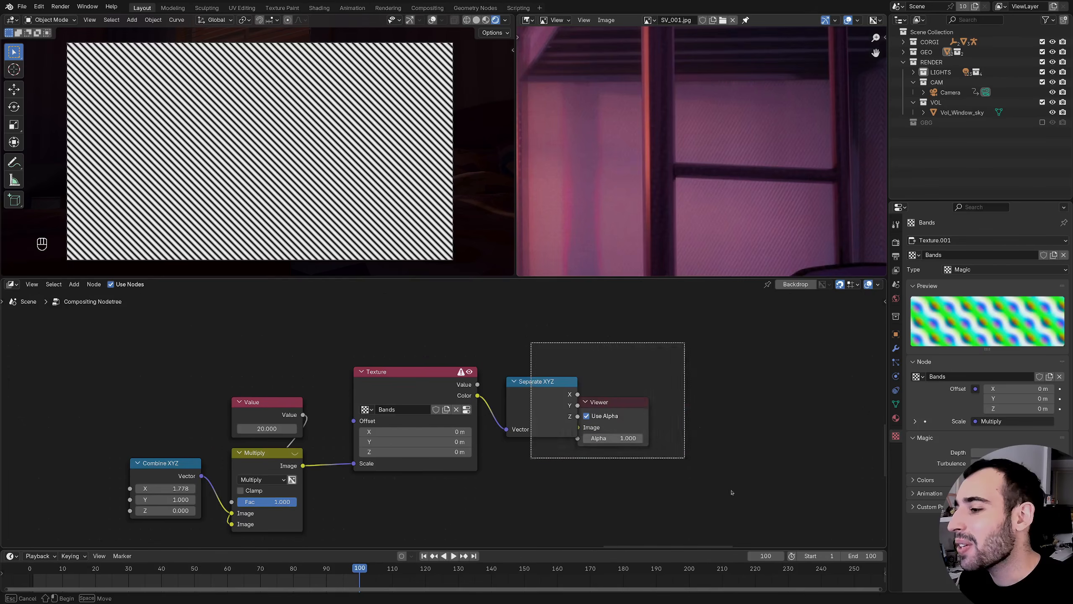
left_click_drag(561, 393, 591, 423)
- Add a Mix Multiply node fed by the Volume frame's Add output and place it above the Separate XYZ node
middle_click_drag(500, 353, 577, 393)
middle_click_drag(359, 372, 323, 395, "ctrl")
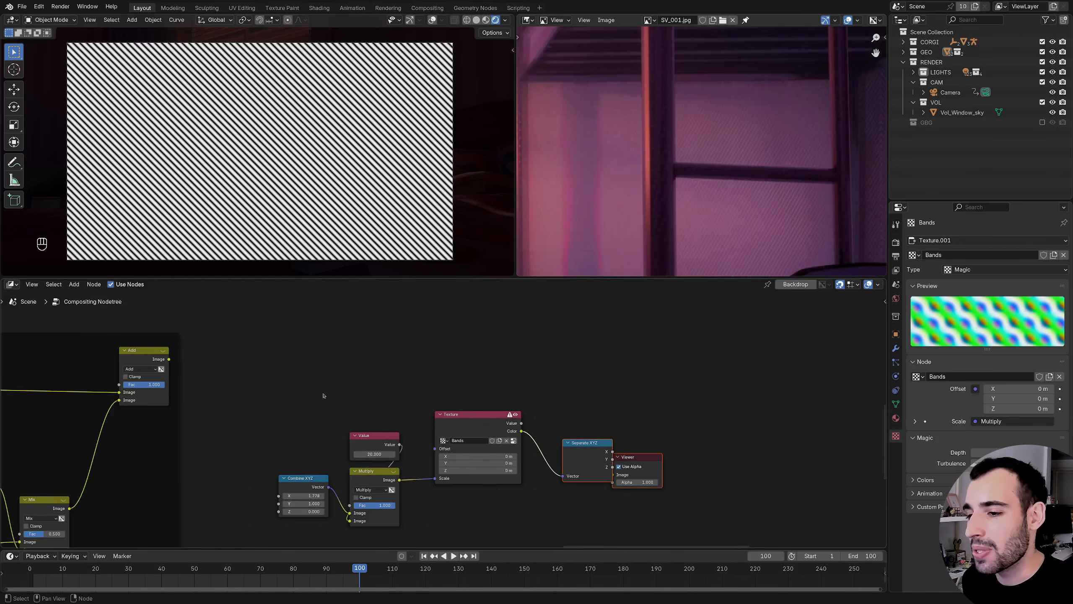
left_click_drag(171, 359, 724, 337)
type("mul")
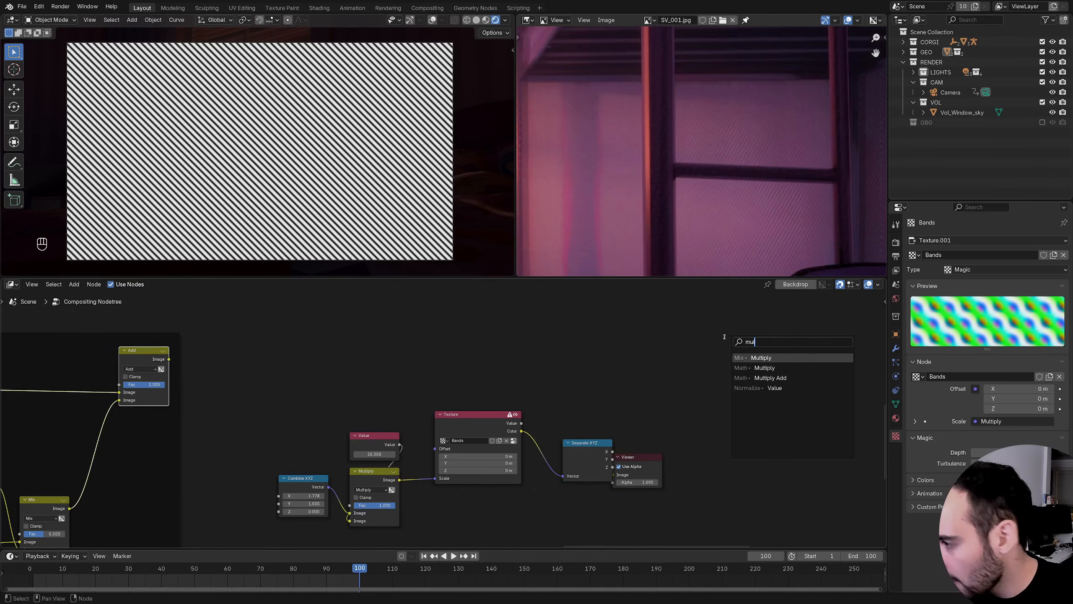
key("Return")
left_click(598, 358)
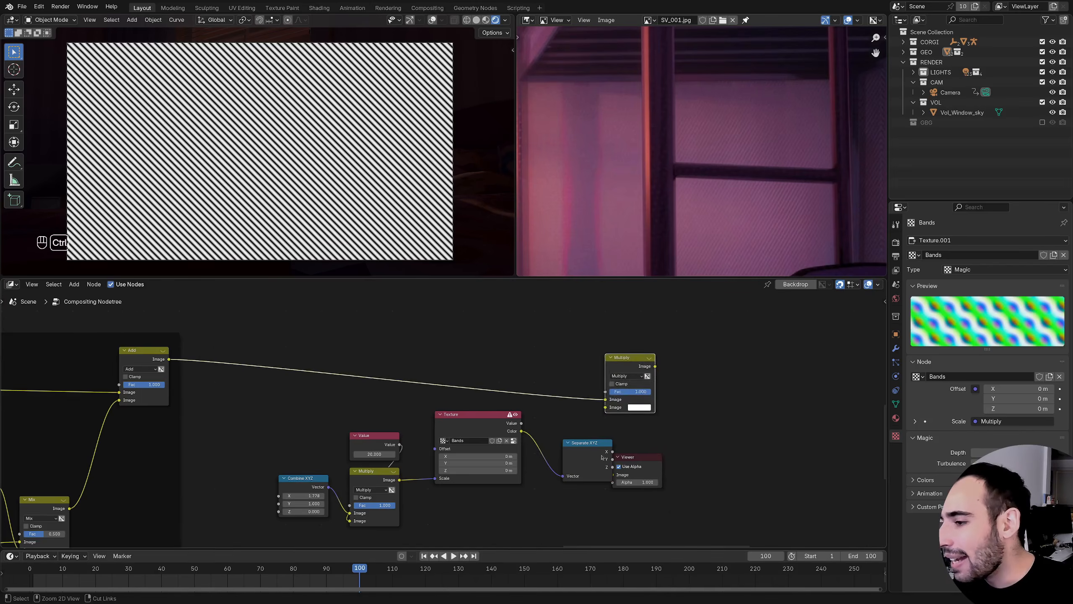
- Move the Viewer and the new Multiply node farther out to leave room after Separate XYZ
middle_click_drag(596, 397, 587, 372, "ctrl")
middle_click_drag(579, 427, 441, 387)
left_click_drag(441, 387, 714, 417)
key("g")
left_click(556, 427)
left_click(558, 426)
middle_click_drag(545, 418, 400, 470)
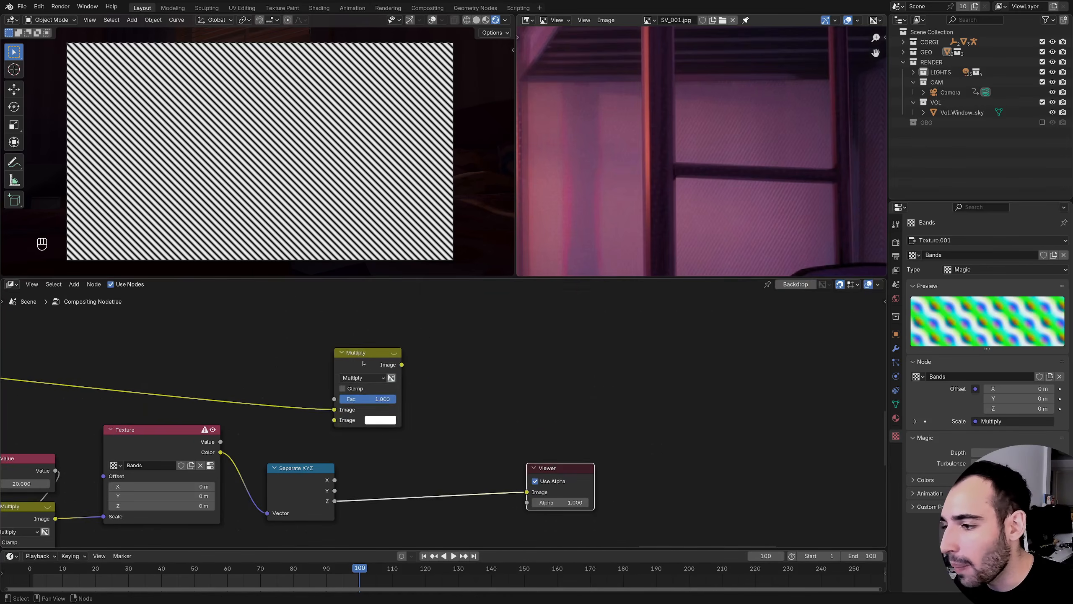
left_click_drag(365, 355, 566, 325)
- Insert a Greater Than math node with a 0.5 threshold between the Separate XYZ Z output and the Viewer
middle_click_drag(427, 435, 445, 364, "ctrl")
left_click_drag(343, 460, 413, 423)
type("greater")
key("Return")
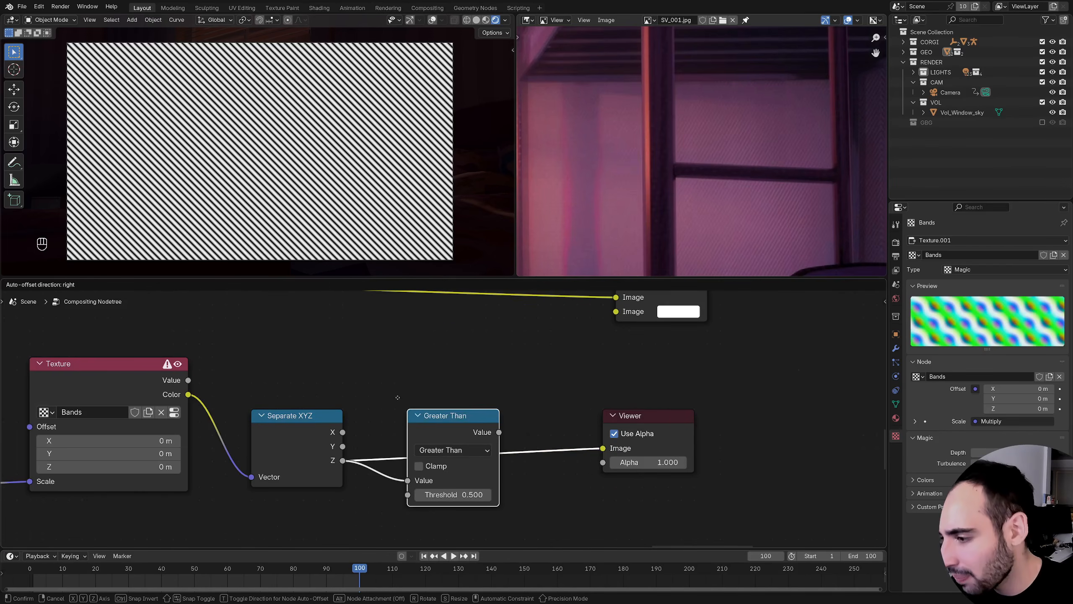
left_click(369, 394)
middle_click_drag(369, 394, 364, 358)
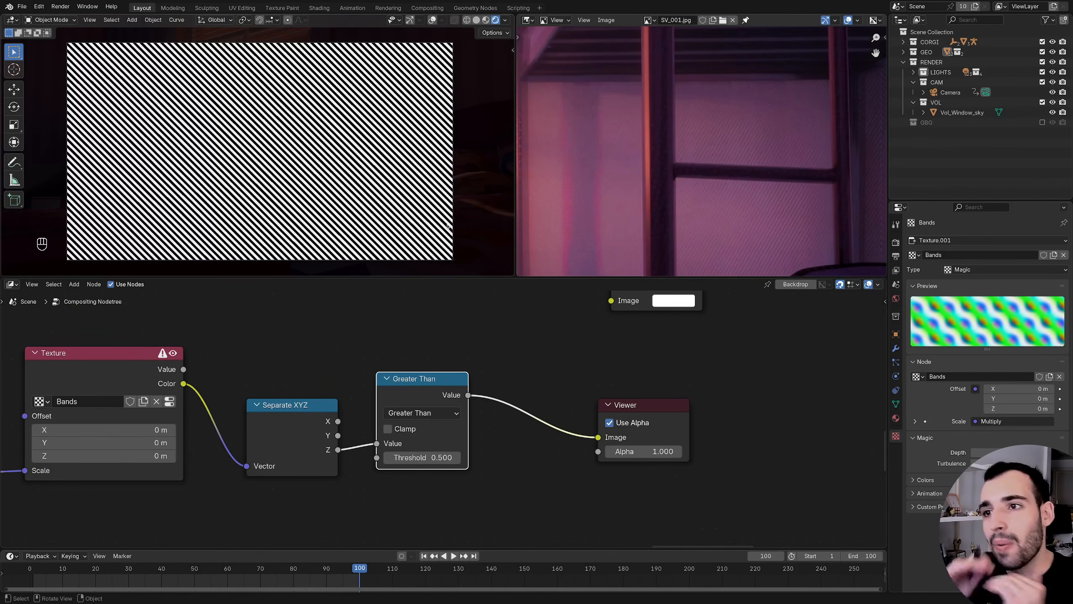
- Move the Viewer outward and insert a Map Range node after the Greater Than output
middle_click_drag(504, 458, 313, 455)
left_click_drag(458, 404, 602, 404)
left_click_drag(276, 393, 355, 449)
type("map rang")
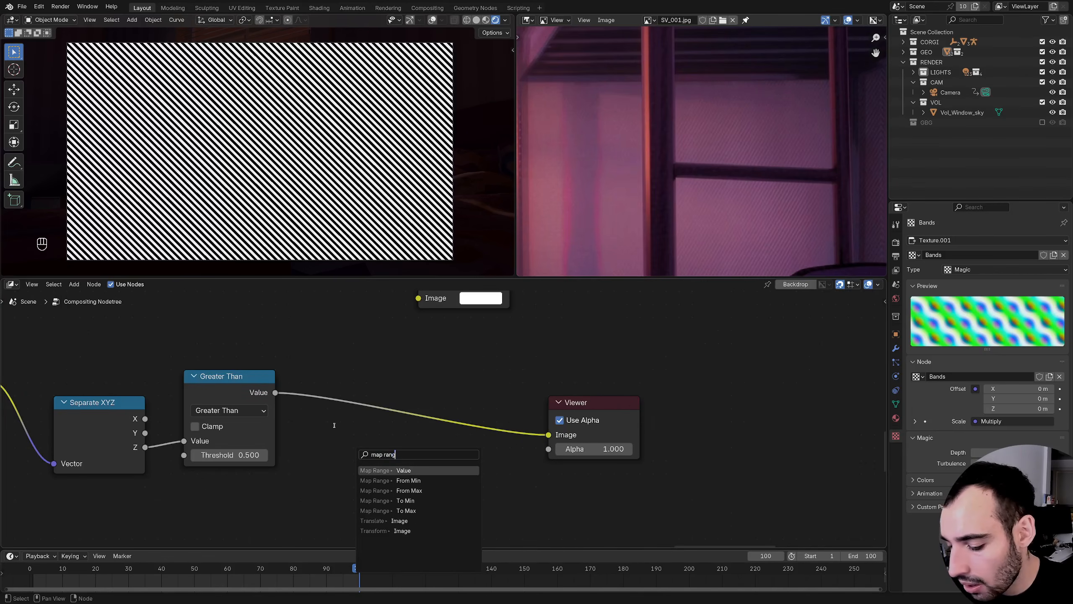
key("Return")
left_click(290, 364)
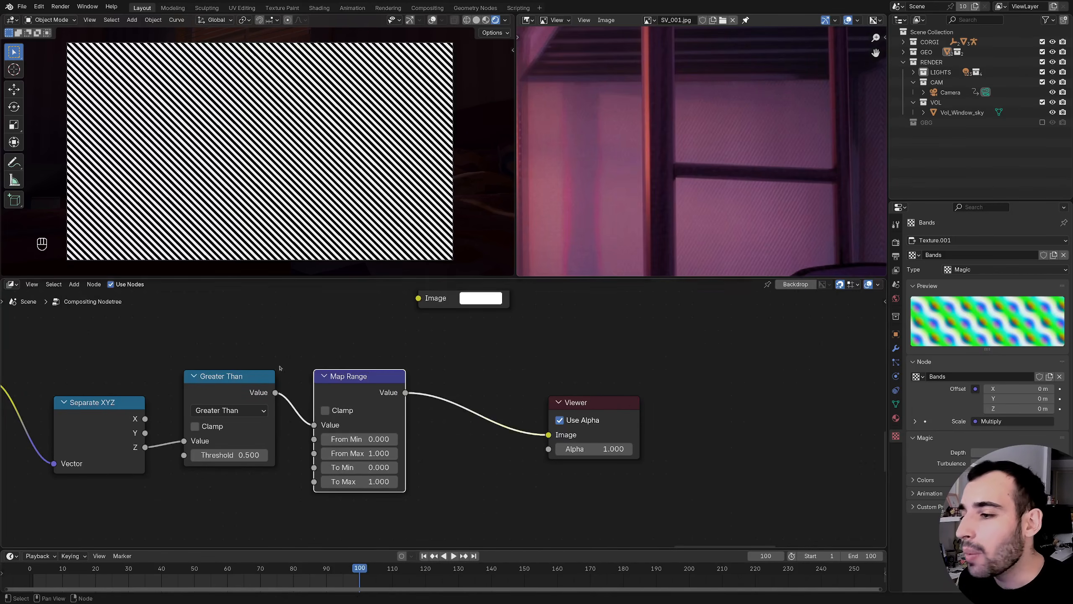
- Preview the Multiply node over the corgi render and try a brightness Value of 1.2 for its second color
middle_click_drag(442, 301, 383, 427)
left_click(411, 346, "ctrl+shift")
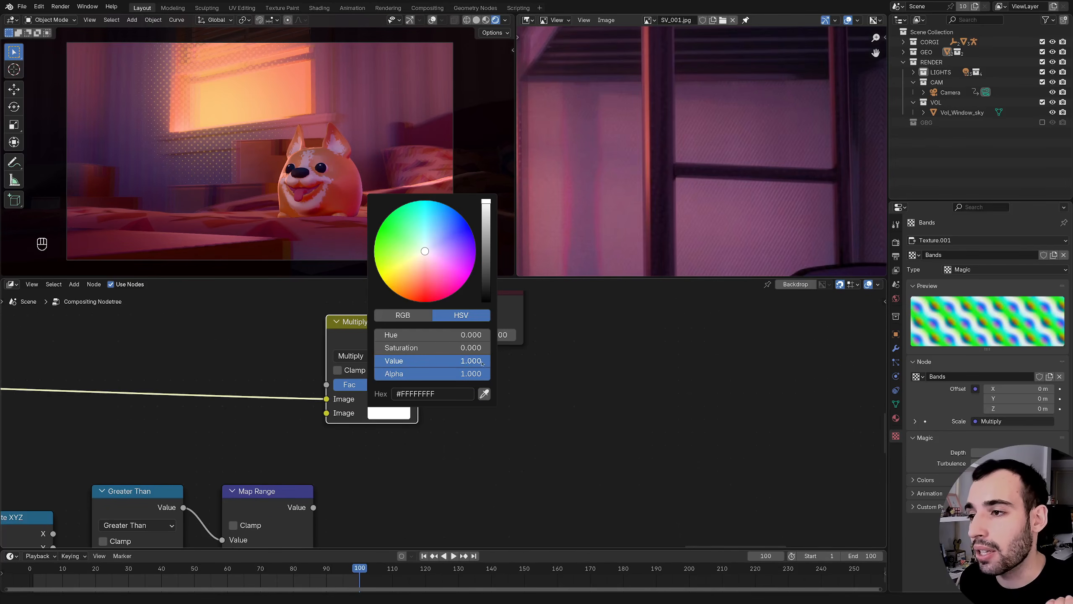
left_click_drag(460, 366, 481, 364)
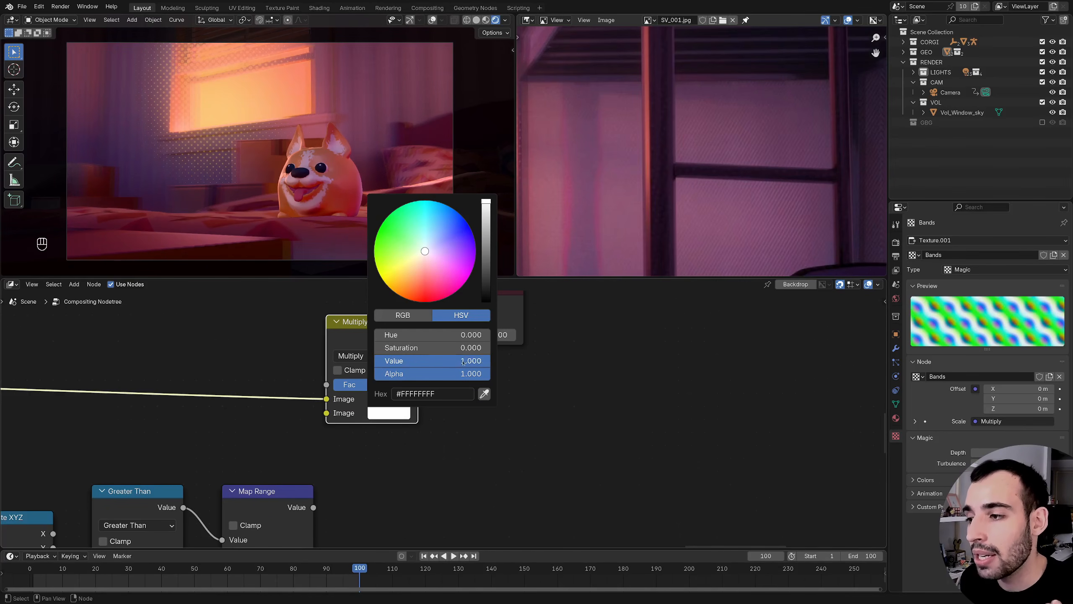
left_click(464, 361)
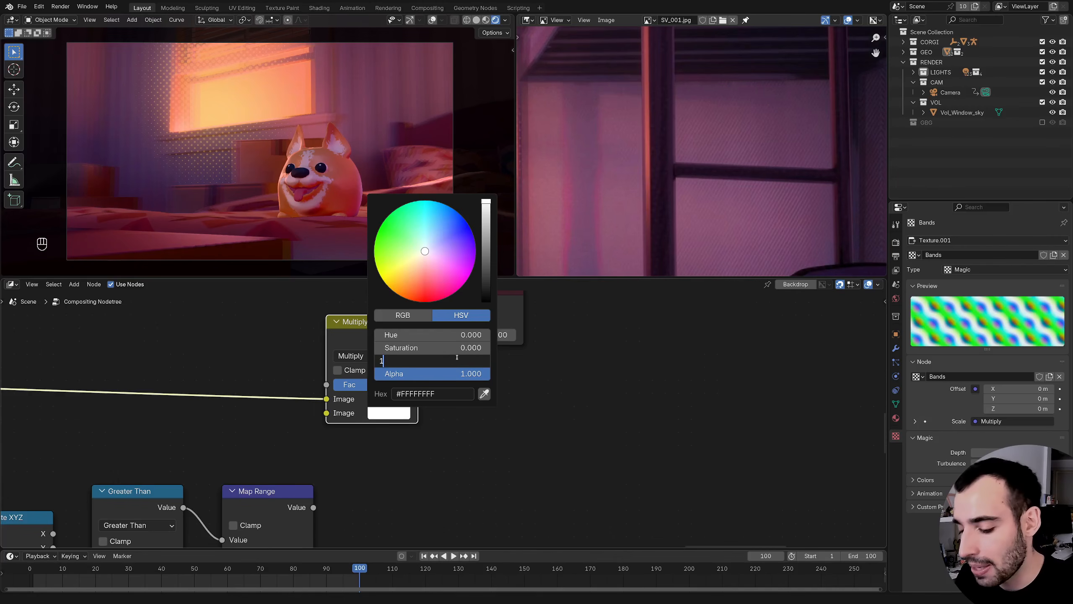
key("Return")
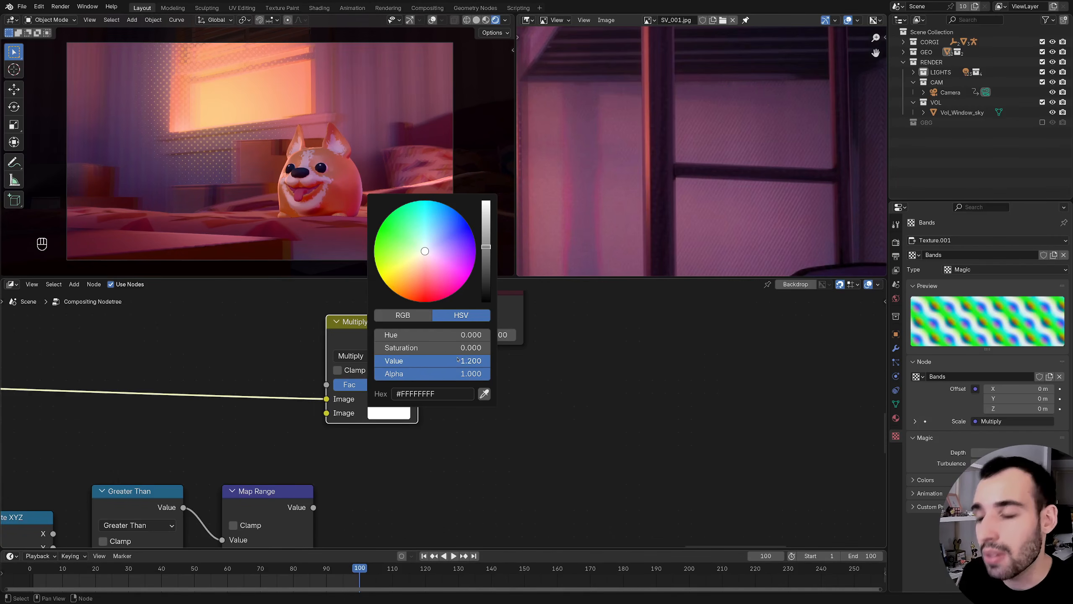
left_click(379, 414)
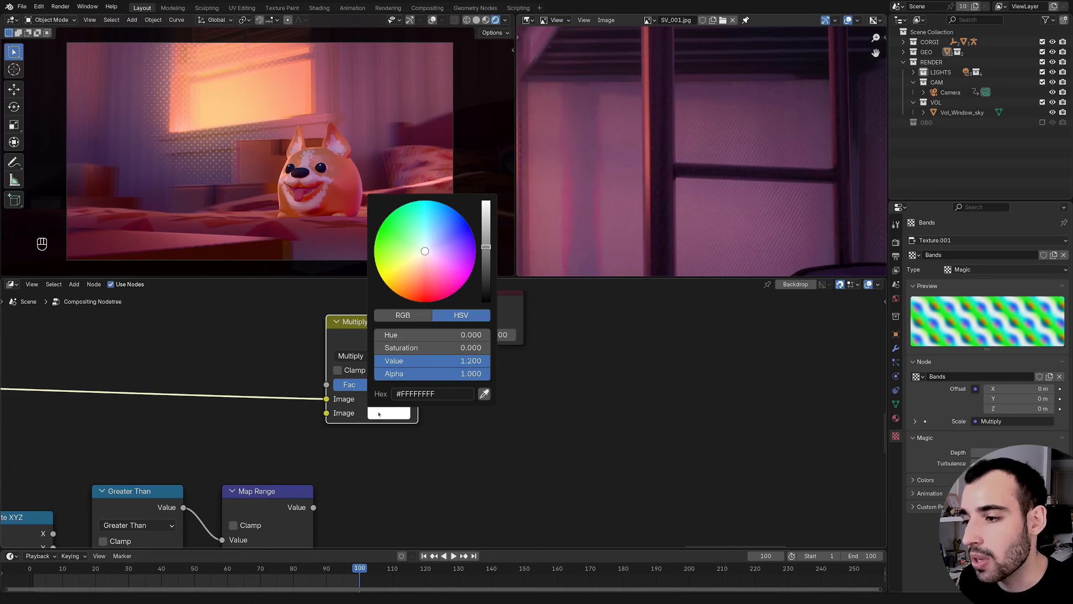
- Preview the Map Range node and set its To Min to 0.9 and To Max to 1.1
middle_click_drag(324, 510, 423, 352)
left_click(458, 362, "ctrl+shift")
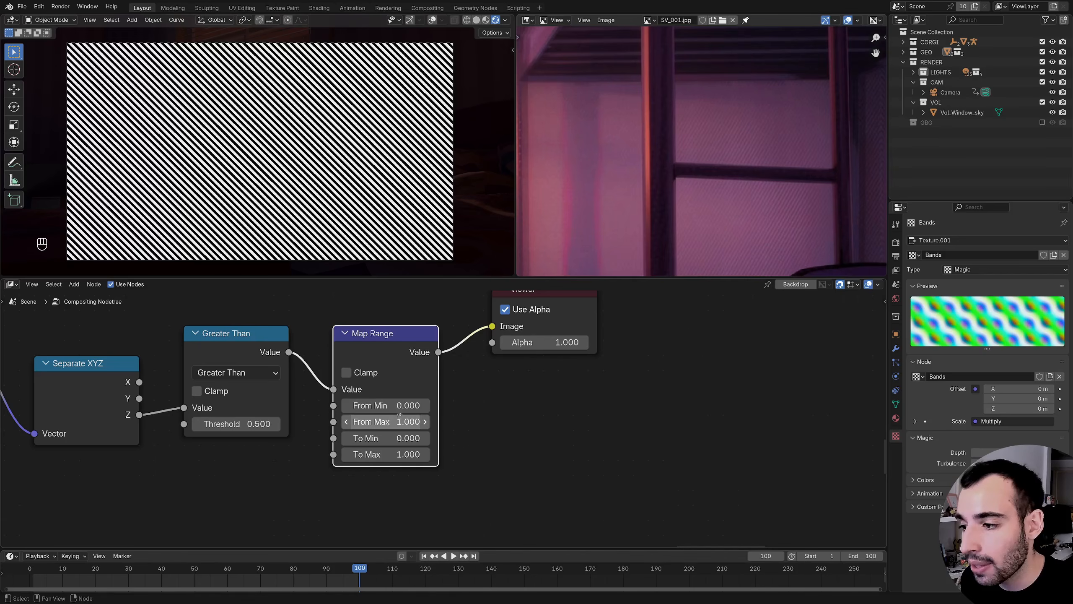
left_click(405, 433)
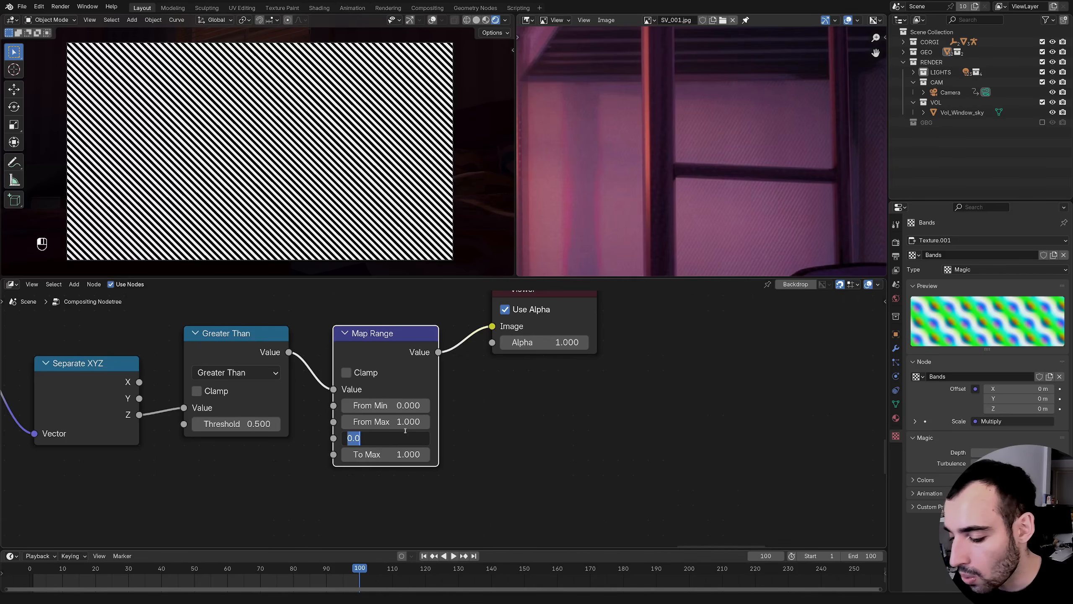
type(".9")
key("Return")
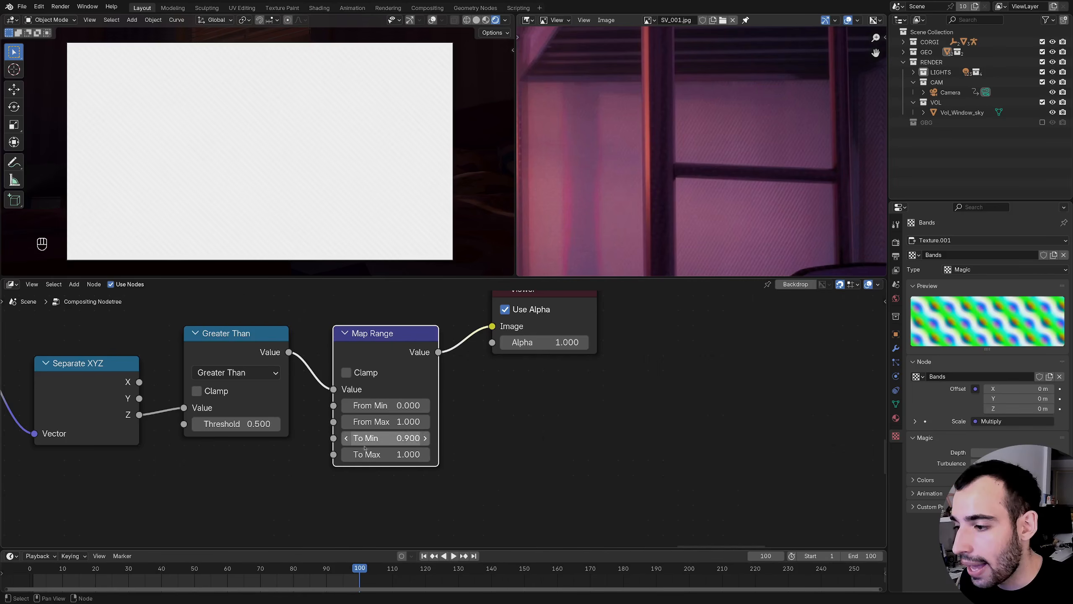
left_click(388, 447)
type("1")
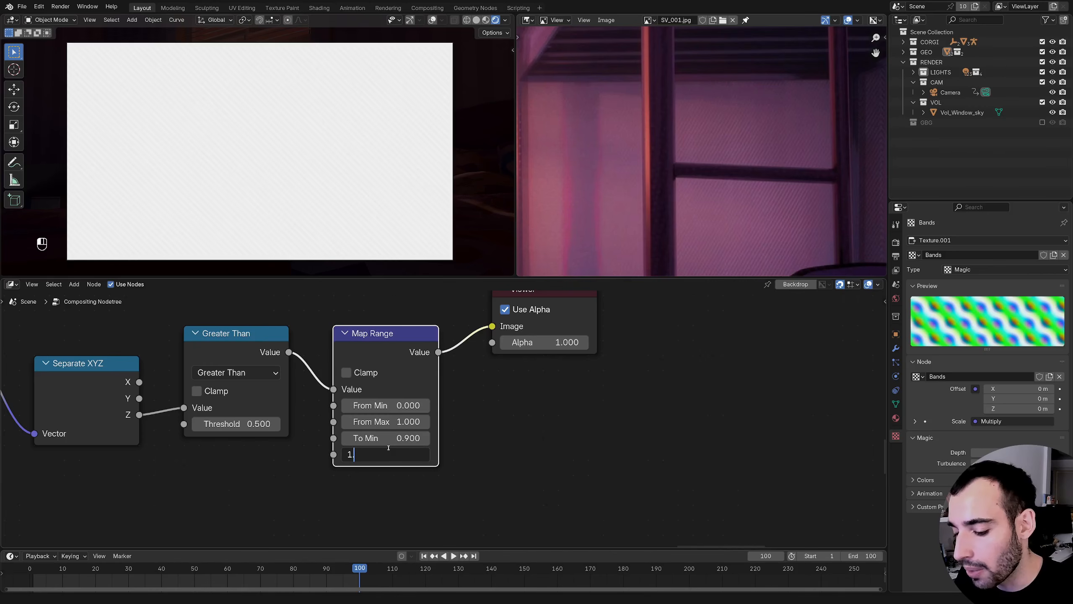
type(".1")
key("Return")
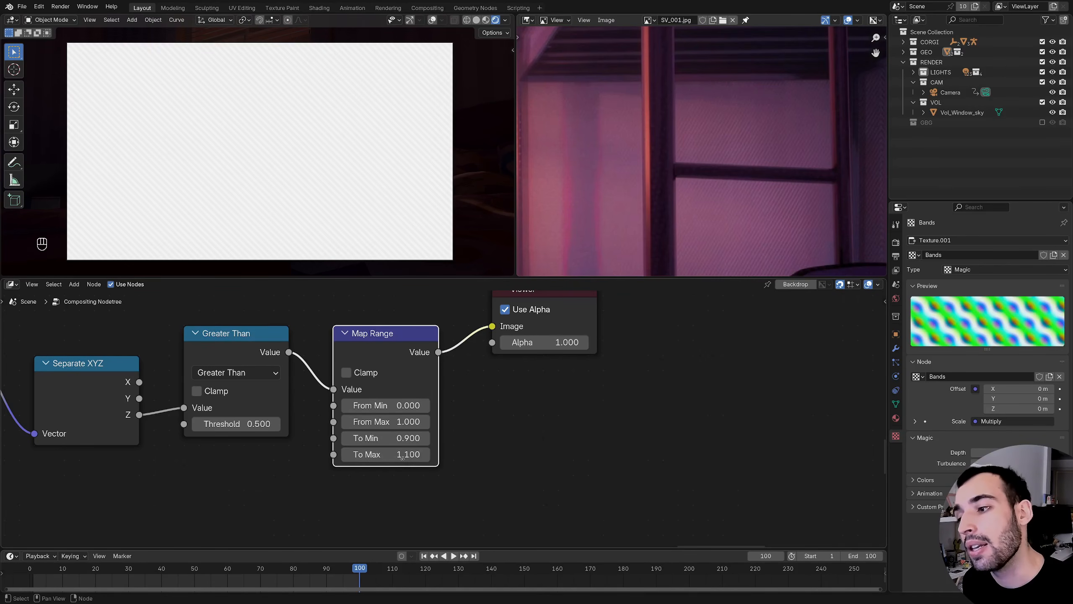
- Connect the Map Range output to the Multiply node's second Image input and preview the Multiply result
middle_click_drag(405, 455, 327, 538)
left_click_drag(385, 421, 397, 341)
middle_click_drag(473, 361, 452, 419)
left_click_drag(462, 422, 546, 441)
left_click(441, 342, "ctrl+shift")
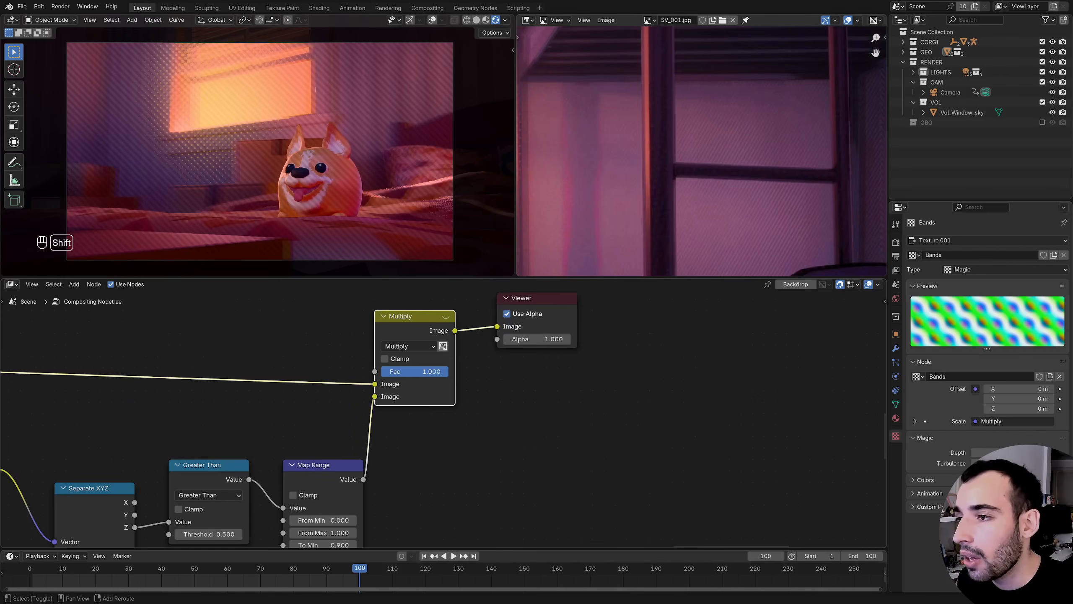
- Move the Multiply and Viewer nodes together farther out from the Map Range node
middle_click_drag(423, 321, 371, 359)
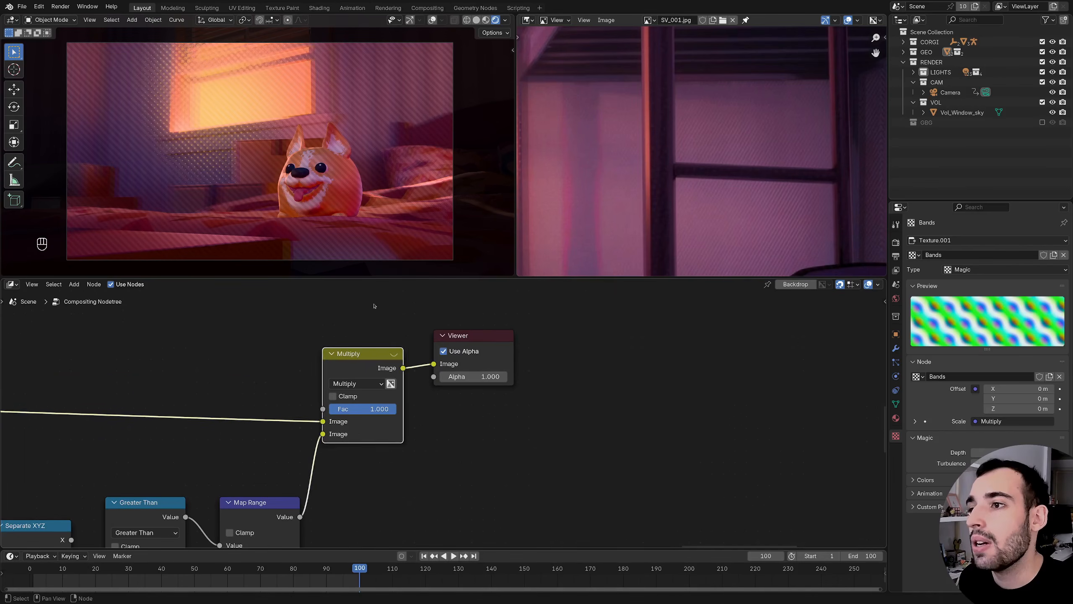
left_click_drag(374, 305, 486, 376)
left_click_drag(384, 355, 513, 344)
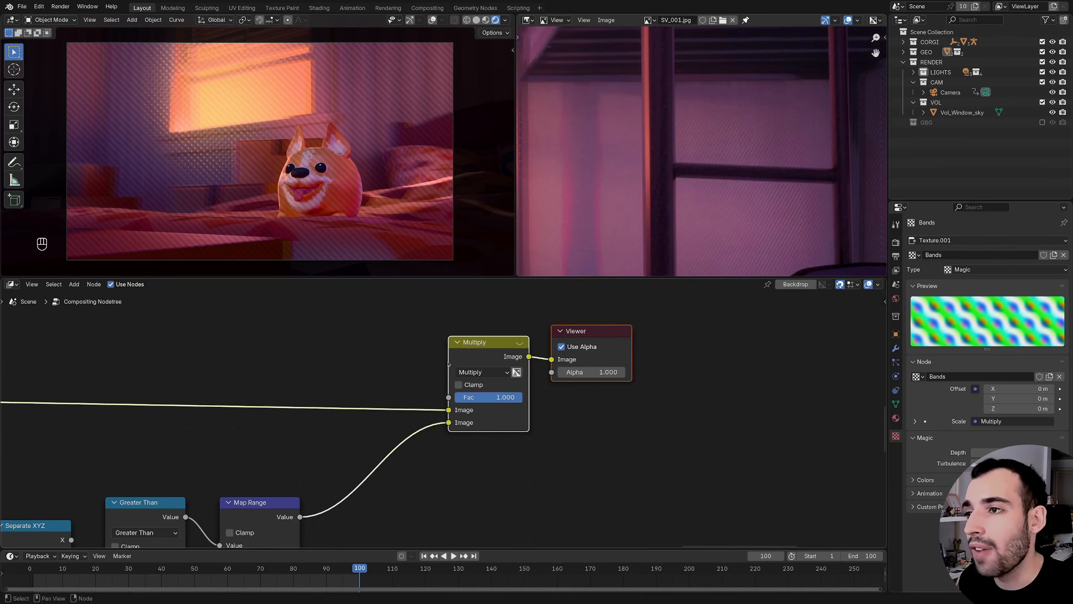
- Add a reroute on the link from Add to Multiply and branch a Map Range node off it, above the Bands texture
scroll(430, 384, "down", 2)
middle_click_drag(148, 415, 443, 364)
scroll(443, 364, "down", 3)
scroll(221, 408, "up", 3, "shift")
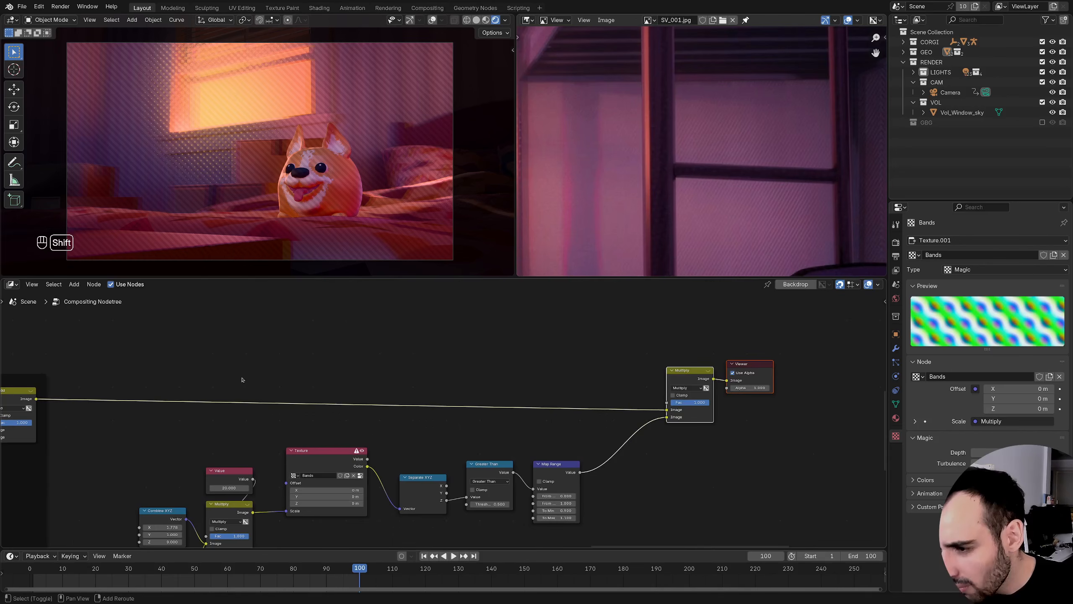
right_click_drag(242, 380, 228, 431, "shift")
left_click_drag(238, 402, 345, 299)
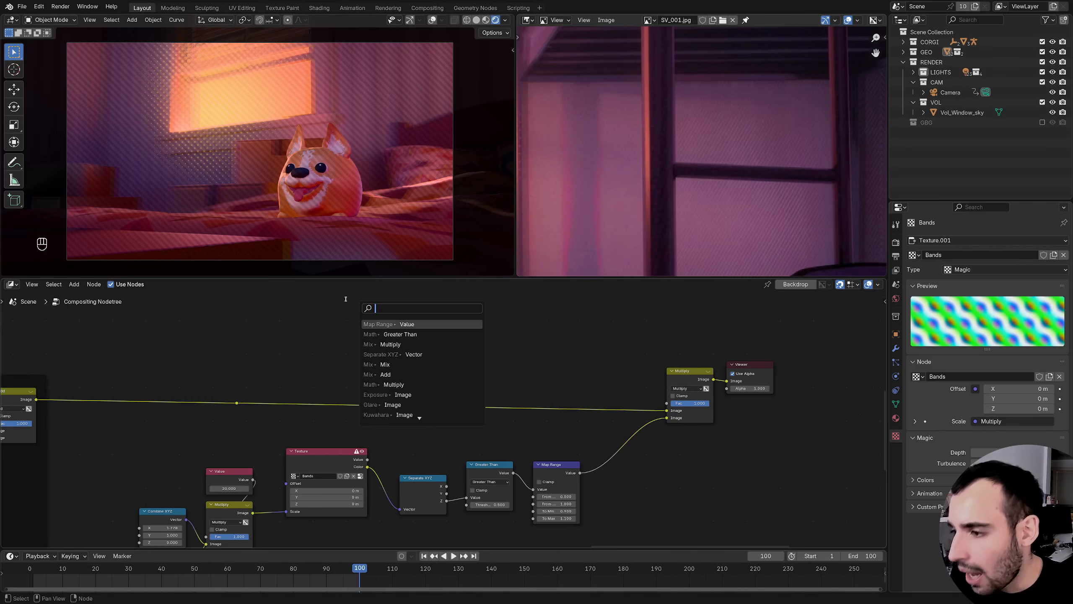
key("Return")
left_click(358, 306)
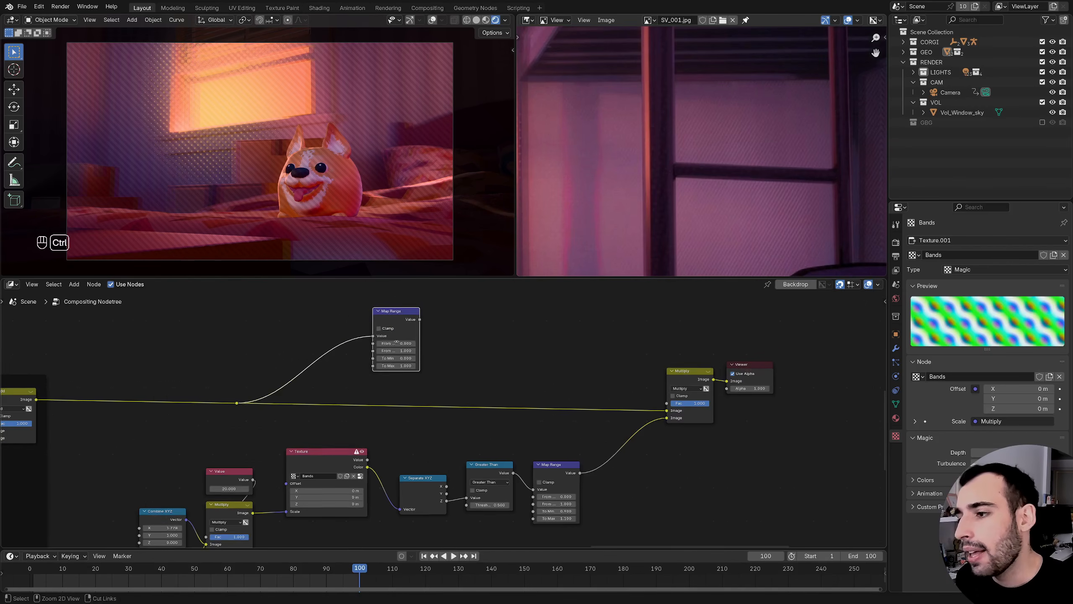
scroll(215, 327, "up", 1)
left_click_drag(243, 415, 302, 317)
type("subtra")
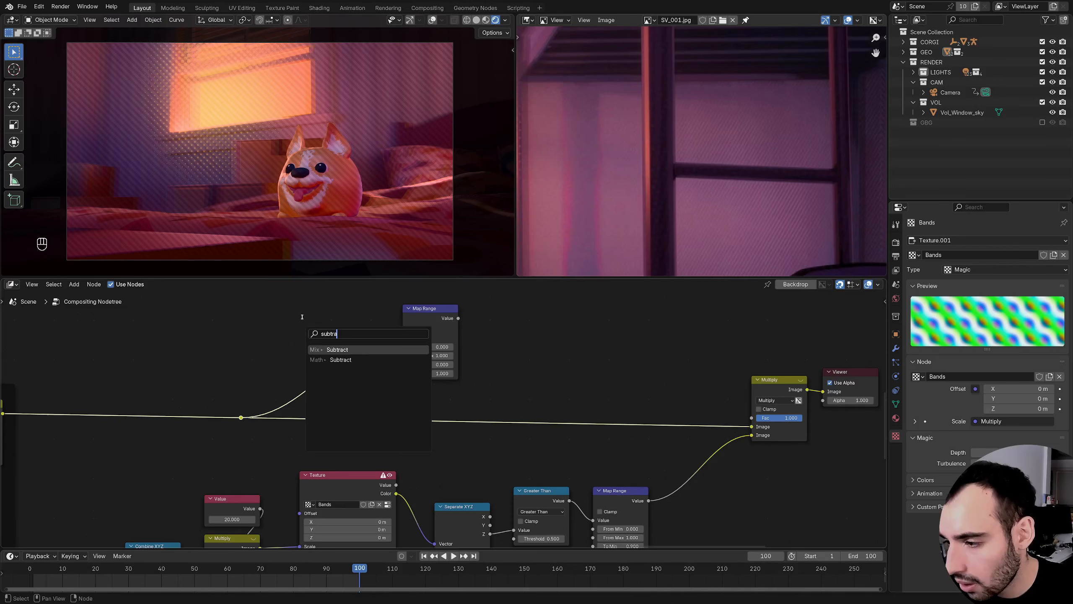
key("Return")
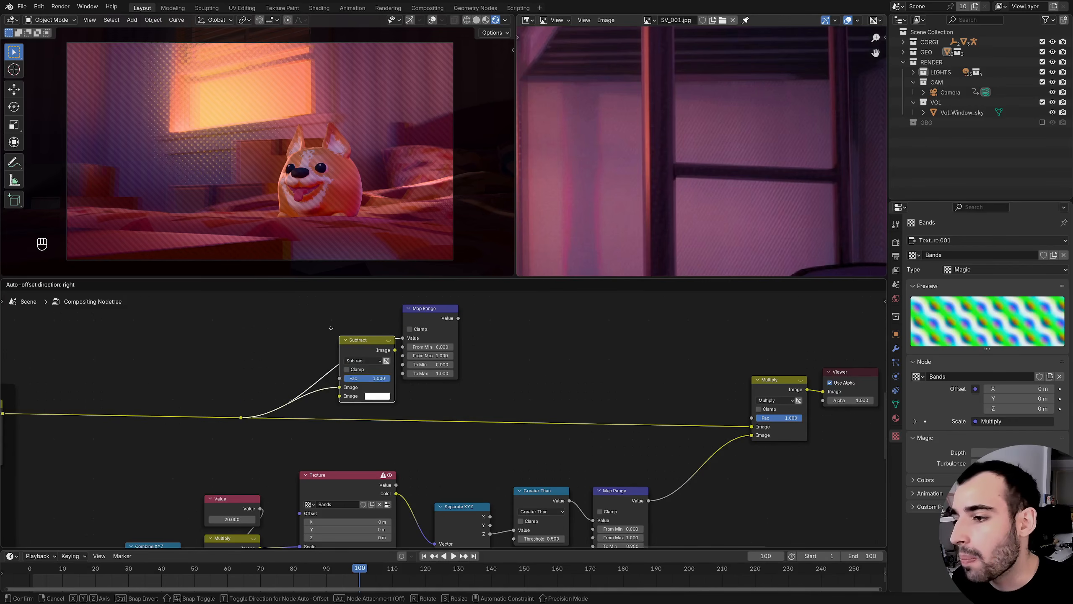
left_click(327, 361)
key("Delete")
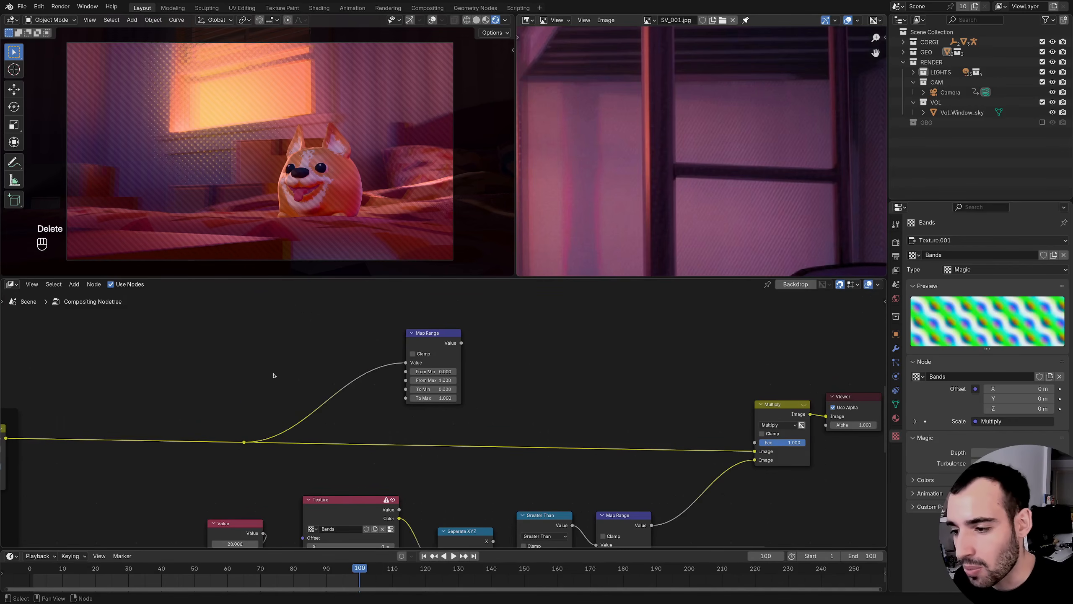
- Insert a math Subtract node between the reroute and the upper Map Range node
left_click_drag(244, 442, 290, 322)
type("subt")
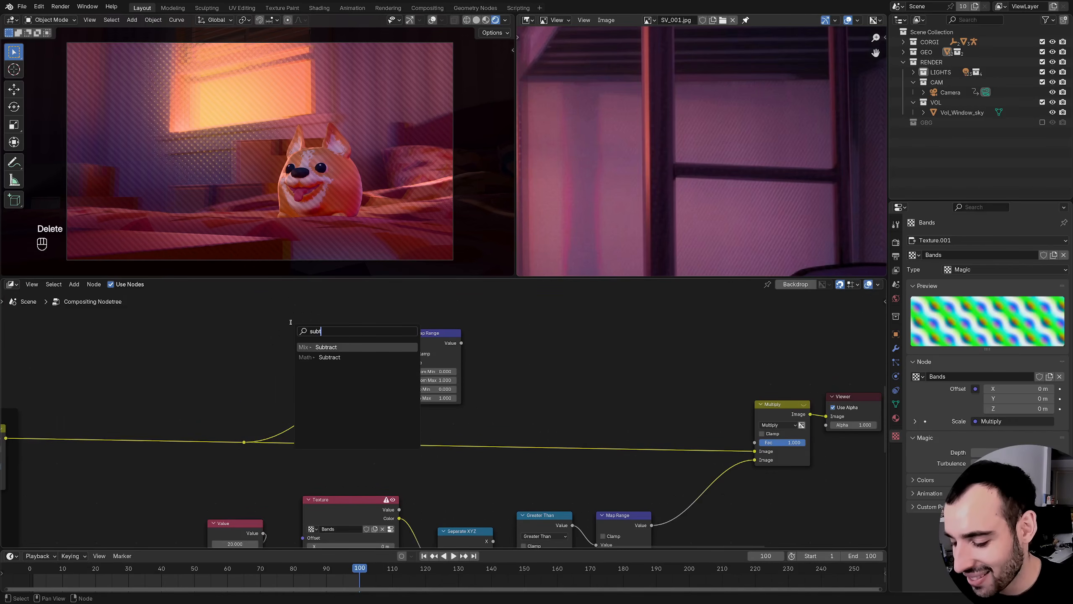
type("ra")
key("Down")
key("Return")
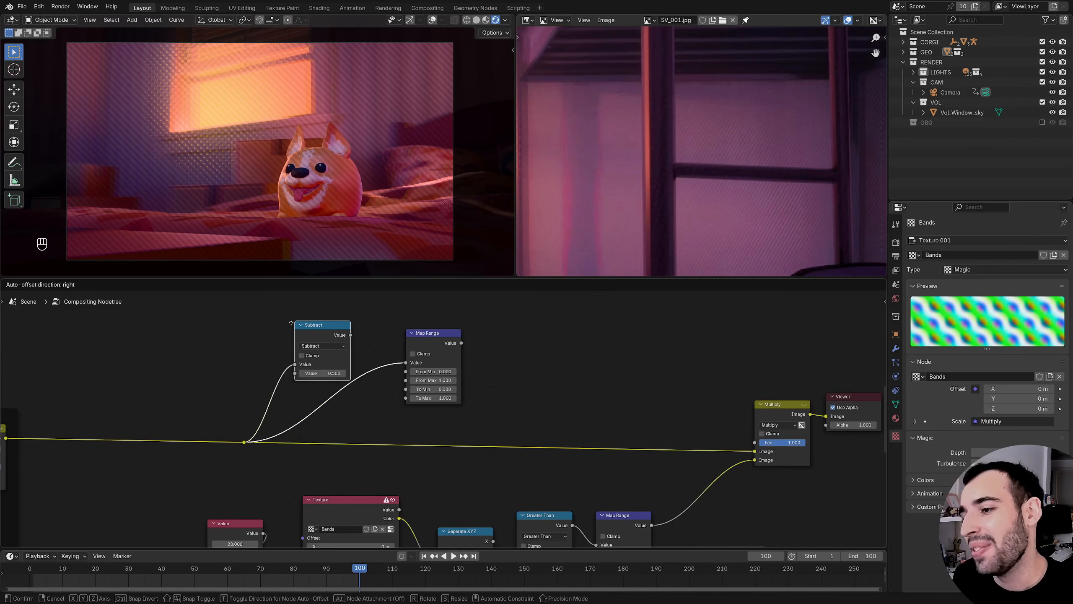
left_click(327, 344)
- Preview the Subtract node's result and set its value to 0.170
middle_click_drag(367, 372, 369, 398)
scroll(369, 397, "up", 2)
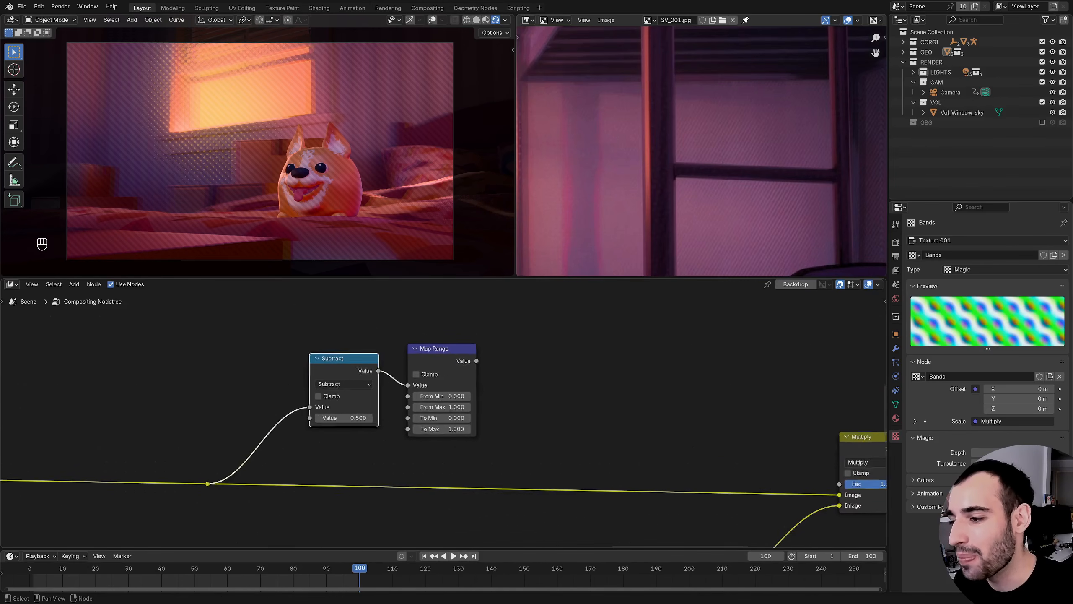
left_click(369, 398, "ctrl+shift")
mouse_move(364, 419)
left_mouse_down("shift")
mouse_move(344, 419)
mouse_move(373, 416)
left_mouse_up("shift")
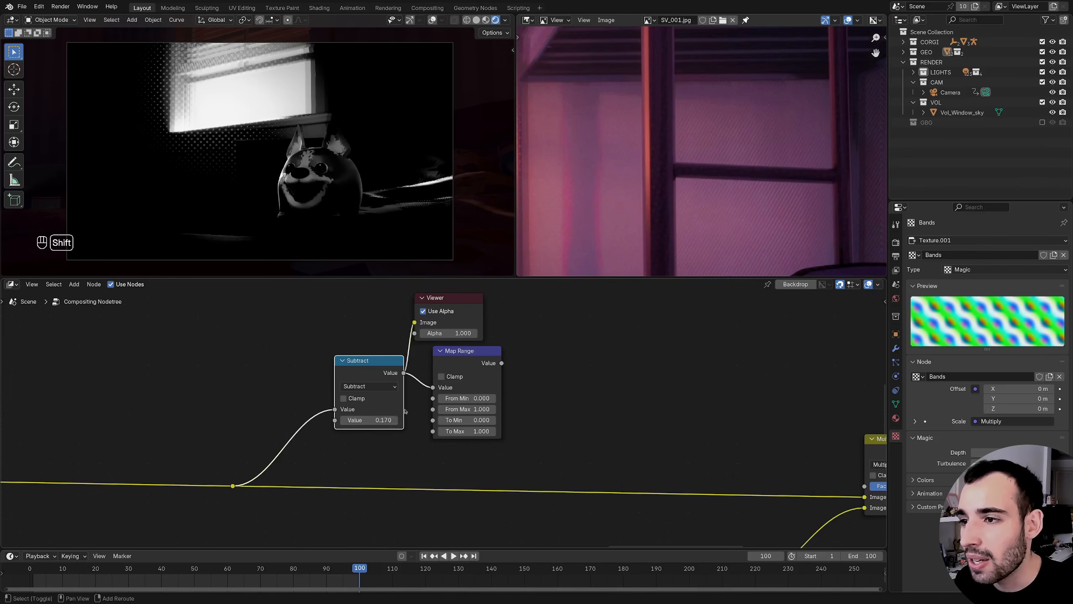
- Move the upper Map Range farther out and insert a math Absolute node between Subtract and Map Range
left_click_drag(465, 350, 572, 350)
left_click_drag(403, 373, 436, 428)
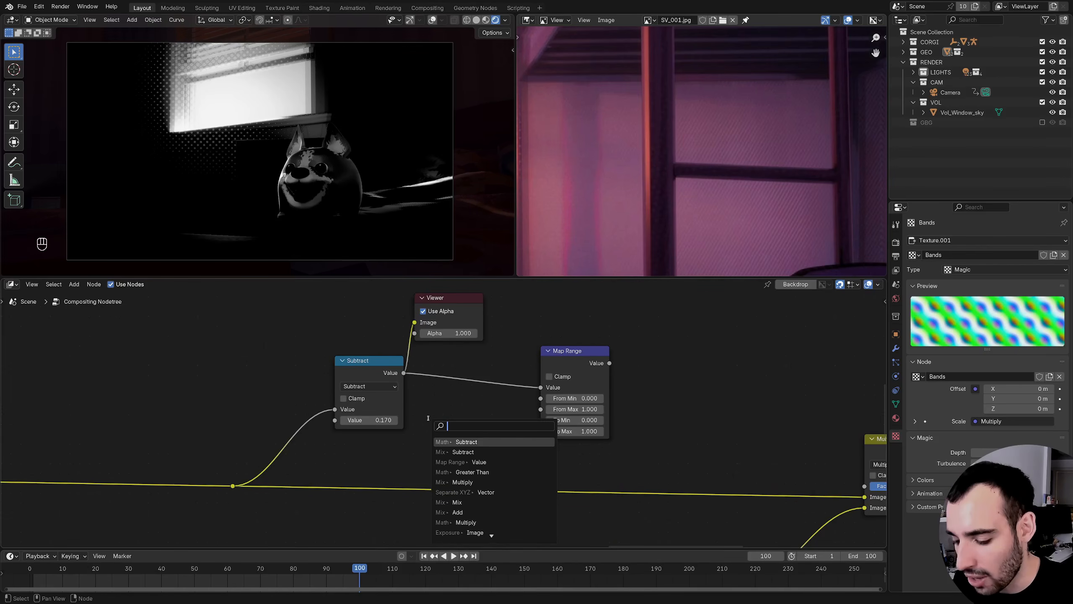
type("abs")
key("BackSpace")
key("BackSpace")
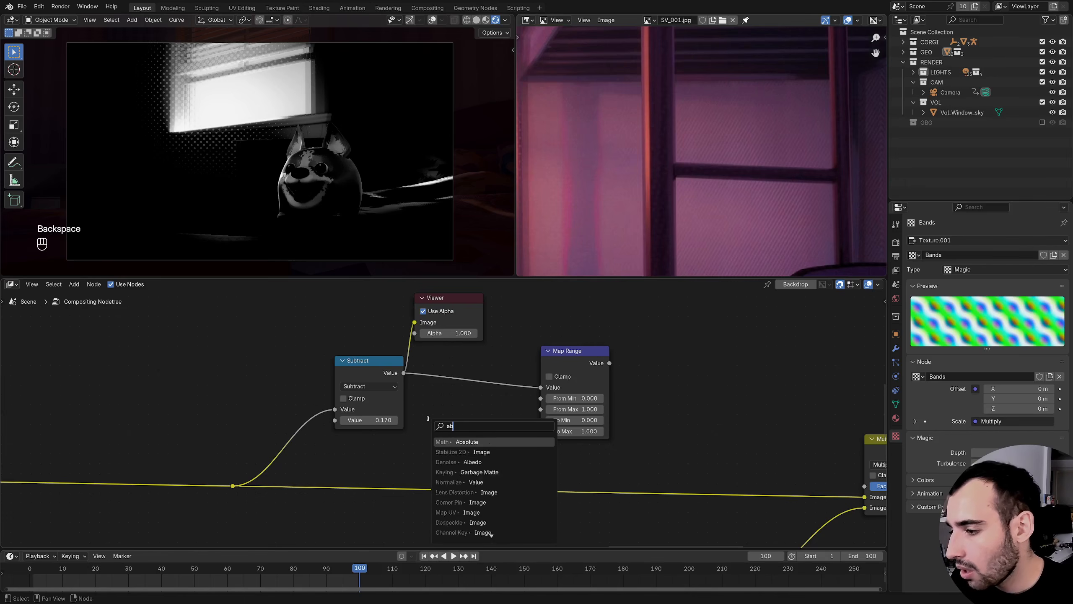
type("s")
key("Return")
left_click(428, 418)
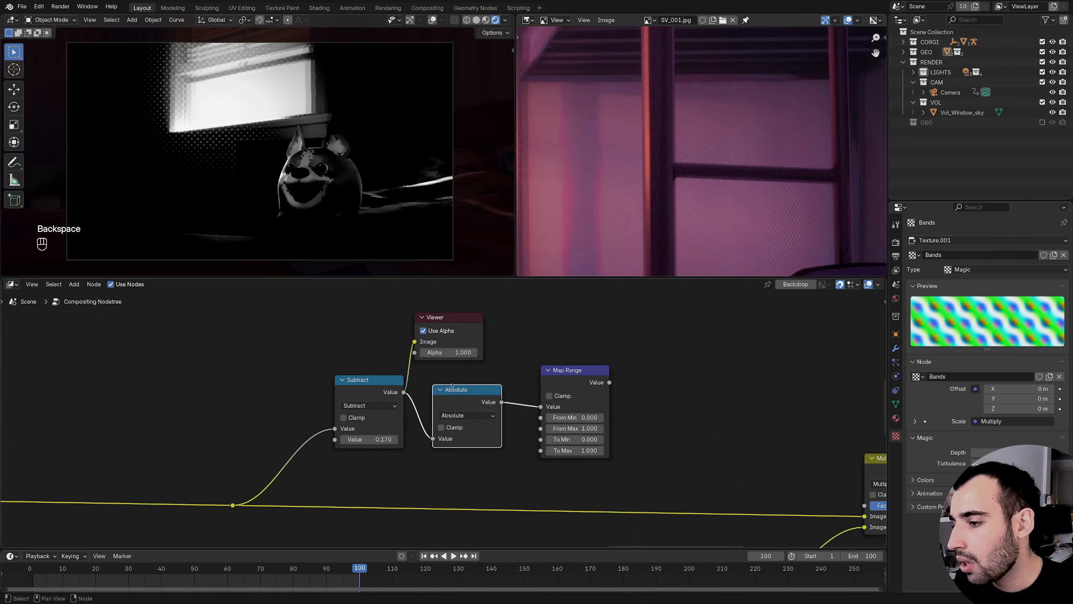
- Preview the Absolute node's result and set the Subtract value to 0.050
left_click(451, 428, "ctrl+shift")
middle_click_drag(450, 431, 381, 417)
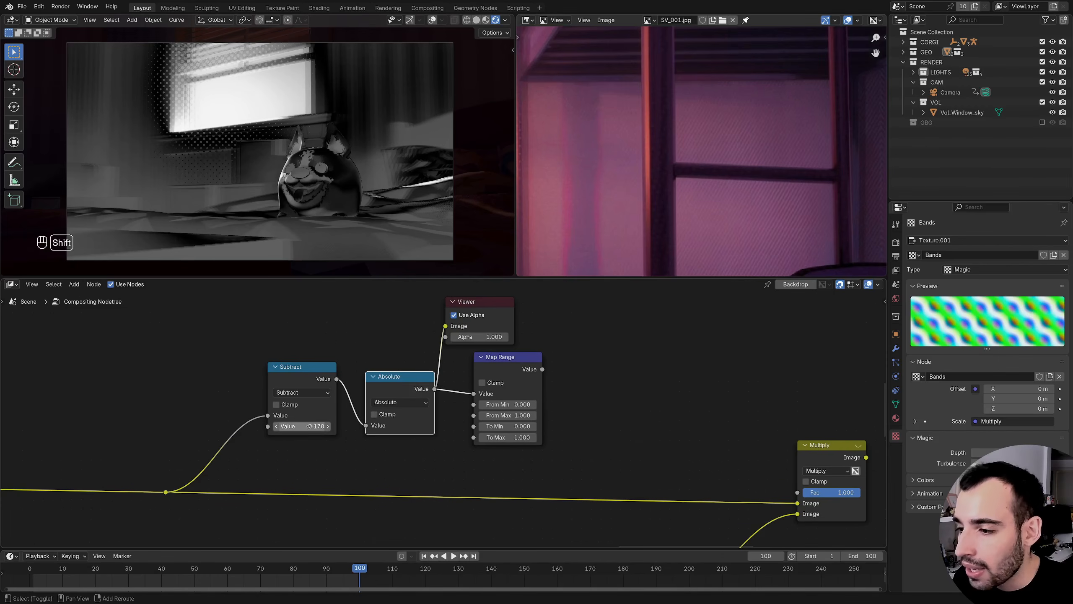
left_click_drag(308, 425, 307, 425, "shift")
left_click_drag(302, 423, 305, 416, "shift")
- Preview the upper Map Range node and invert it with To Min 1 and To Max 0
middle_click_drag(482, 373, 385, 391)
scroll(386, 390, "up", 1)
left_click(385, 390, "ctrl+shift")
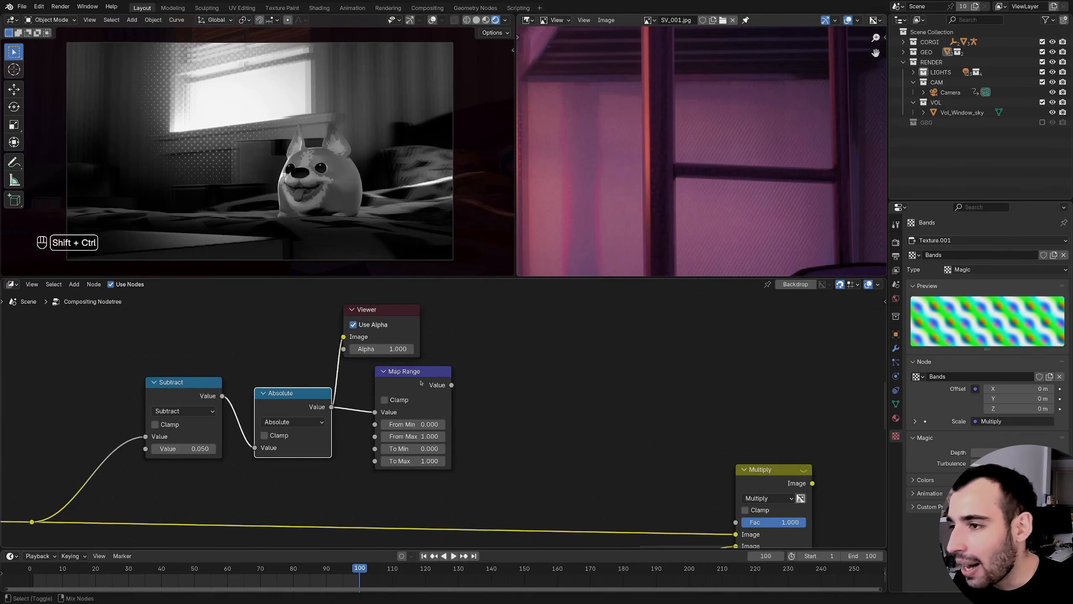
middle_click_drag(426, 448, 344, 417)
left_click(345, 417)
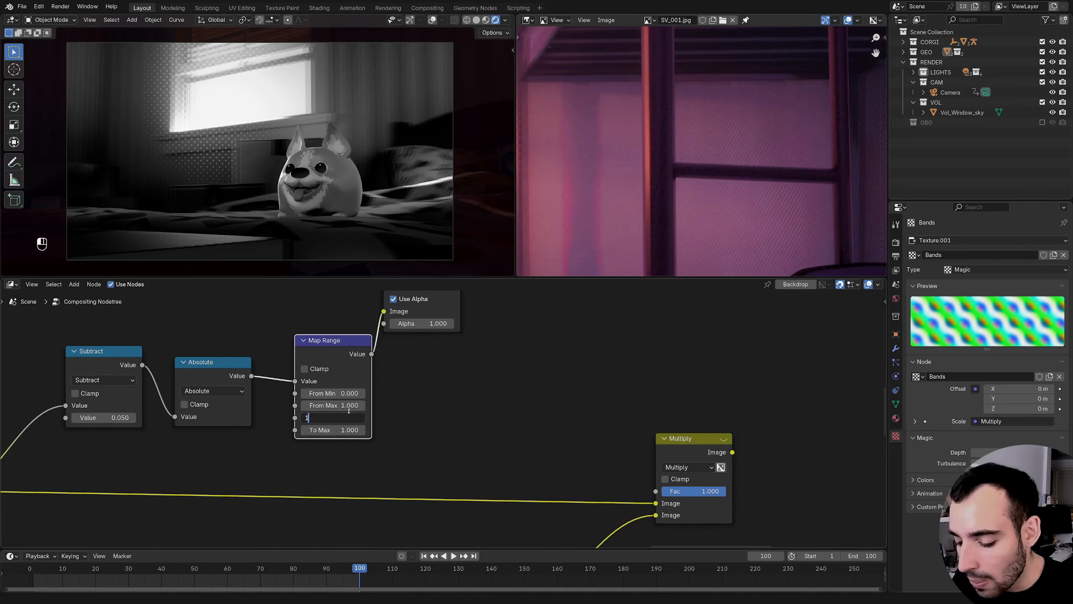
key("Tab")
key("Return")
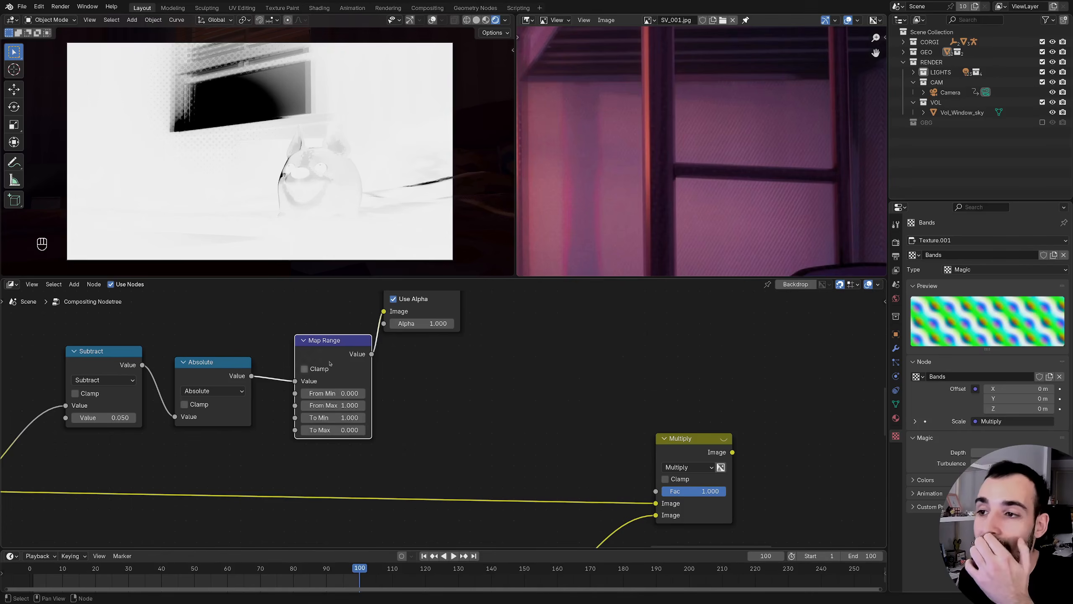
- Compare the Absolute and Map Range previews, and set the Map Range's From Max to 0.050
left_click(227, 384, "ctrl+shift")
middle_click_drag(226, 384, 270, 361)
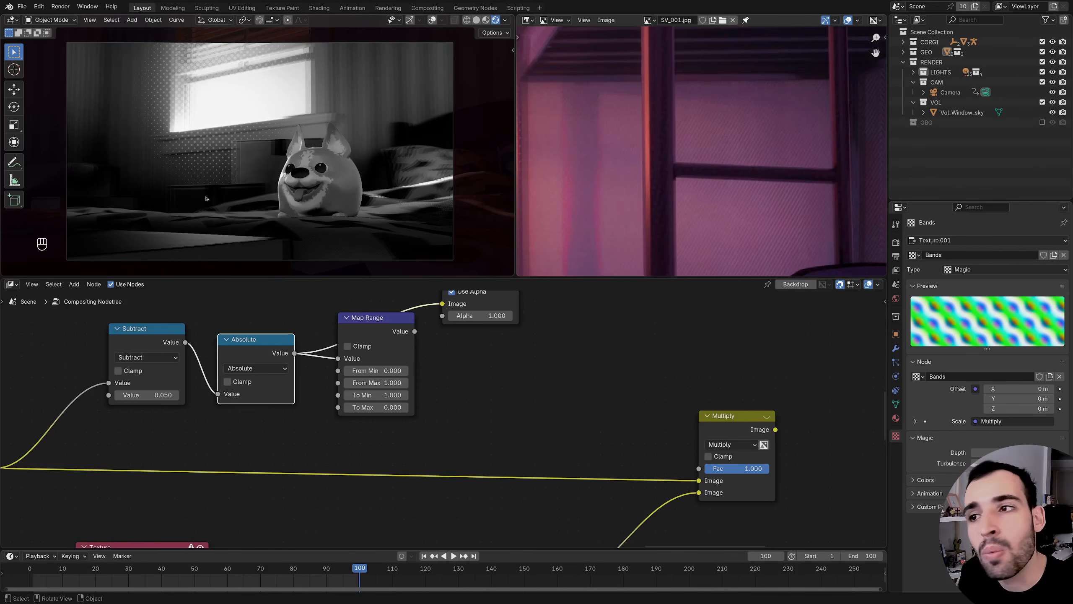
left_click(380, 338, "ctrl+shift")
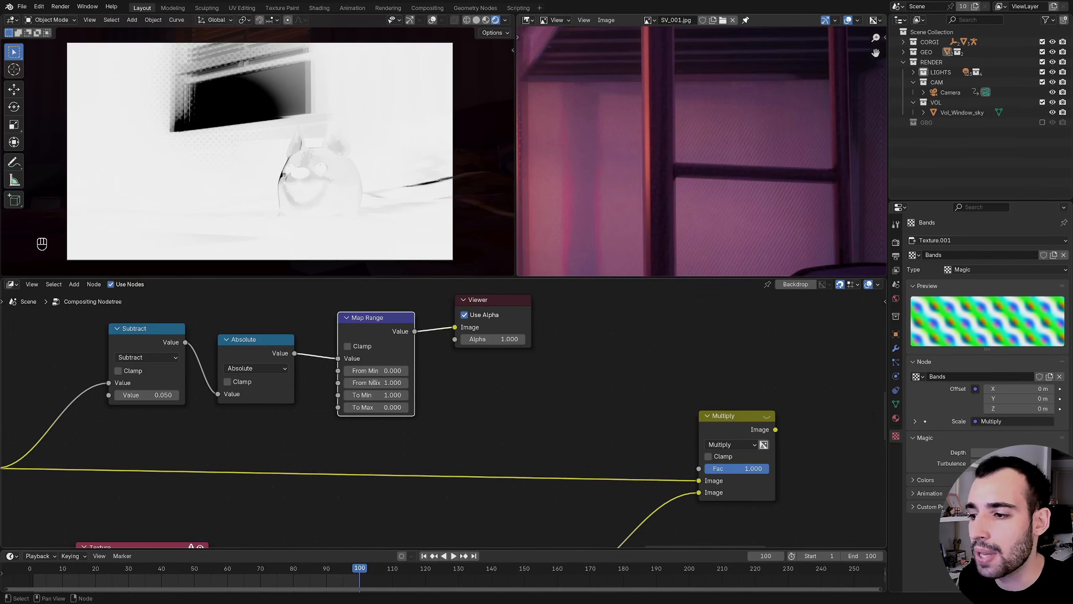
left_click_drag(389, 384, 367, 383, "shift")
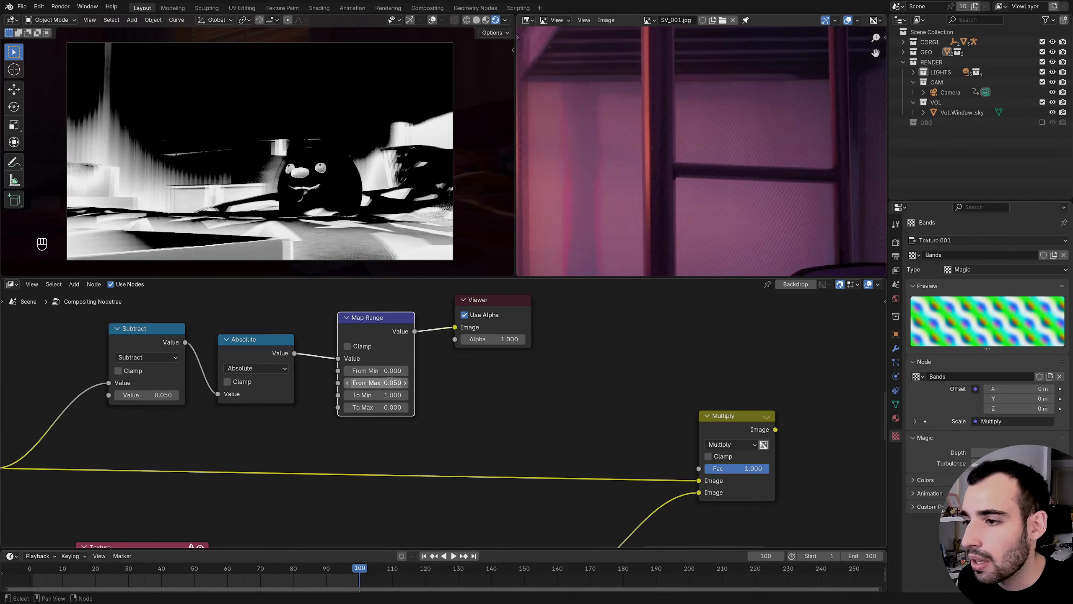
- Adjust the Subtract value to 0.080 while watching the mask preview
middle_click_drag(416, 356, 397, 347)
scroll(397, 346, "down", 1)
middle_click_drag(467, 305, 402, 315)
left_click_drag(94, 391, 93, 390, "shift")
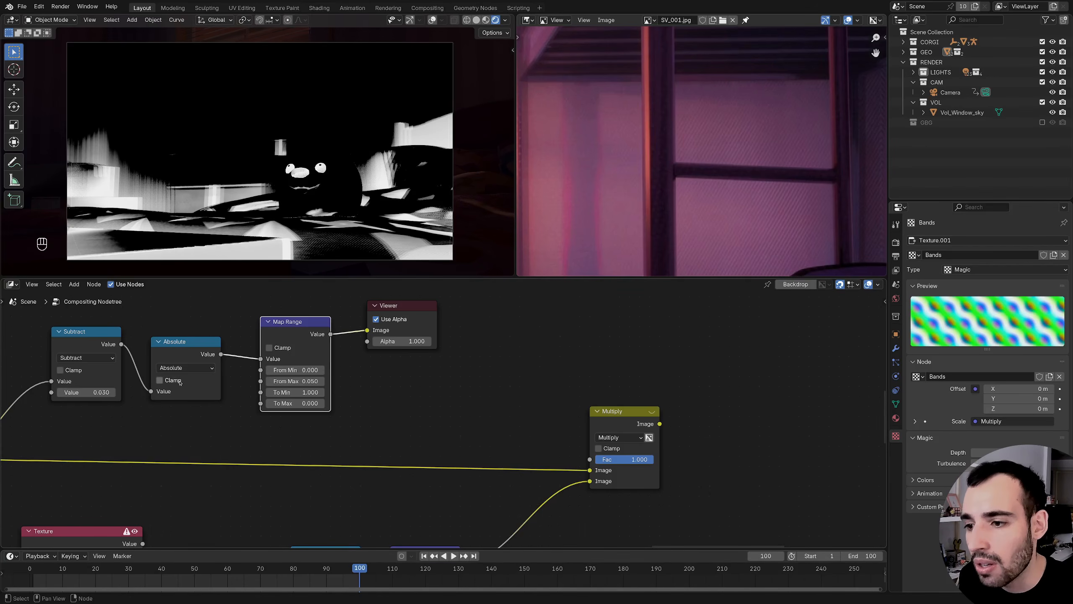
left_click_drag(94, 392, 92, 392, "shift")
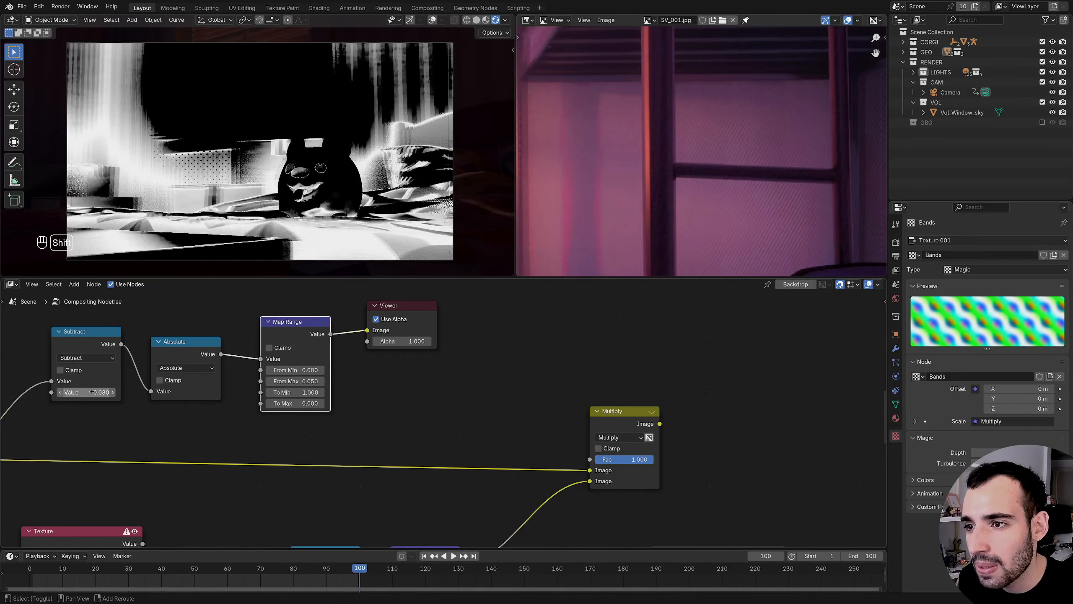
- Connect the mask's Map Range output to the Multiply node's Fac, preview Multiply, and enable Clamp on that Map Range
middle_click_drag(335, 341, 230, 336)
left_click_drag(230, 337, 484, 454)
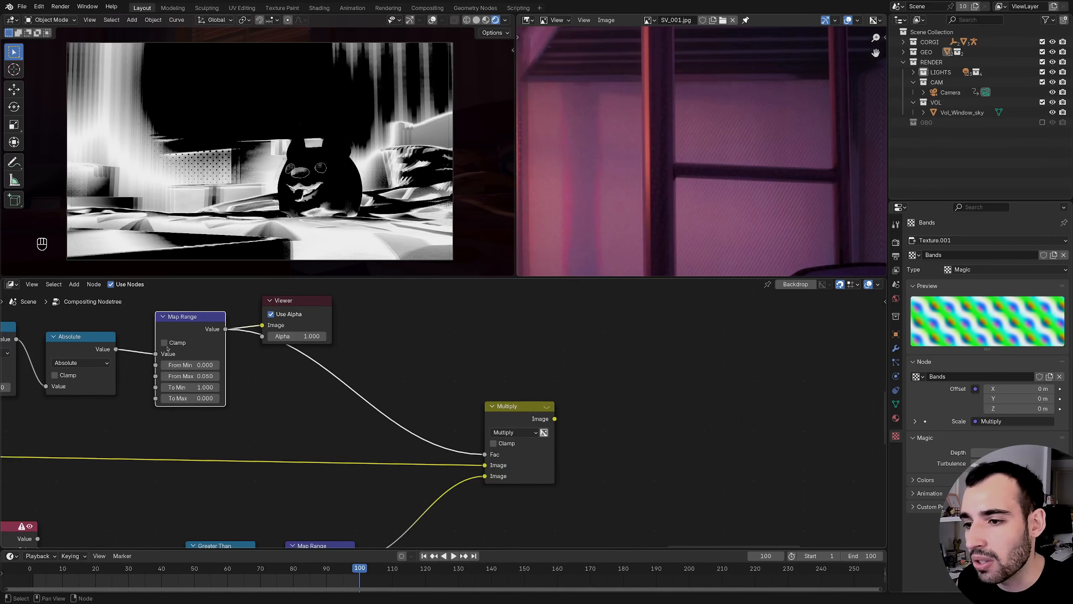
left_click(515, 413, "ctrl+shift")
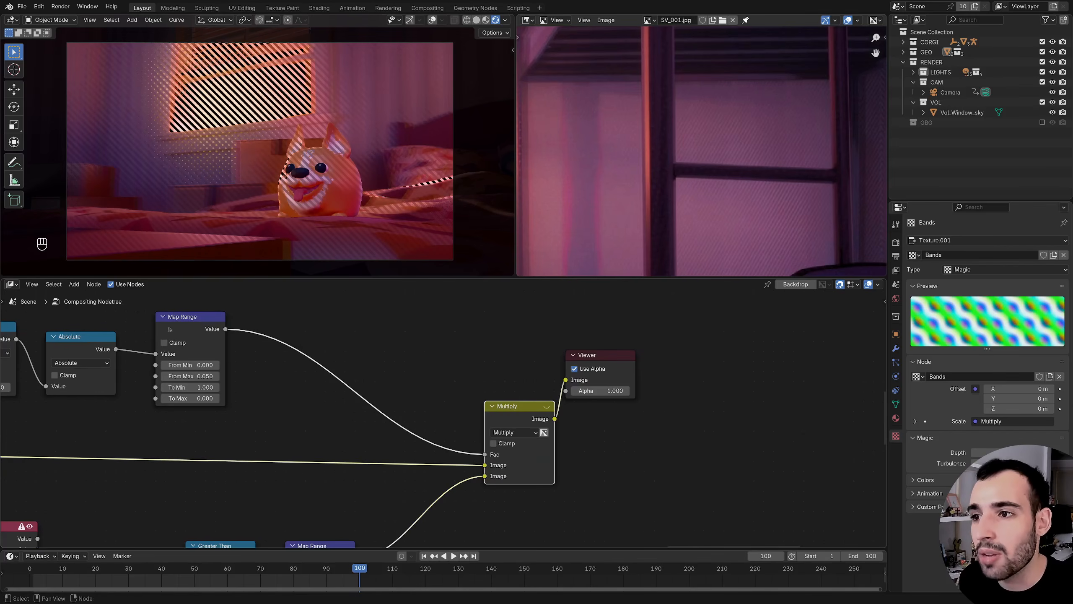
left_click(164, 343)
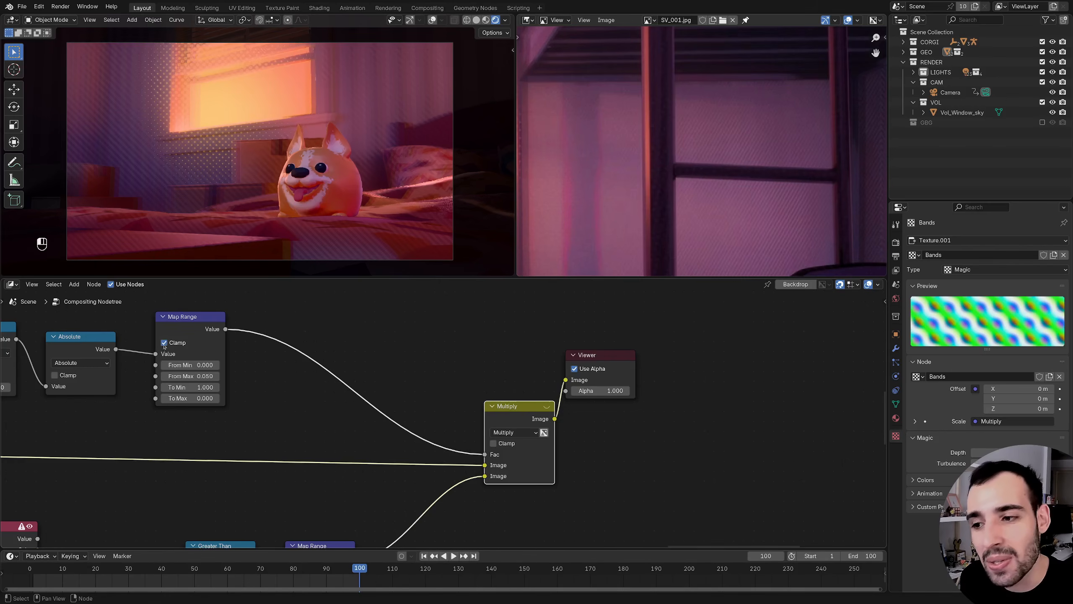
- Set the mask's Subtract value to 0.020
middle_click_drag(389, 363, 380, 391, "ctrl")
mouse_move(378, 381)
middle_mouse_down()
mouse_move(508, 376)
mouse_move(492, 381)
middle_mouse_up()
middle_click_drag(396, 399, 370, 409, "ctrl")
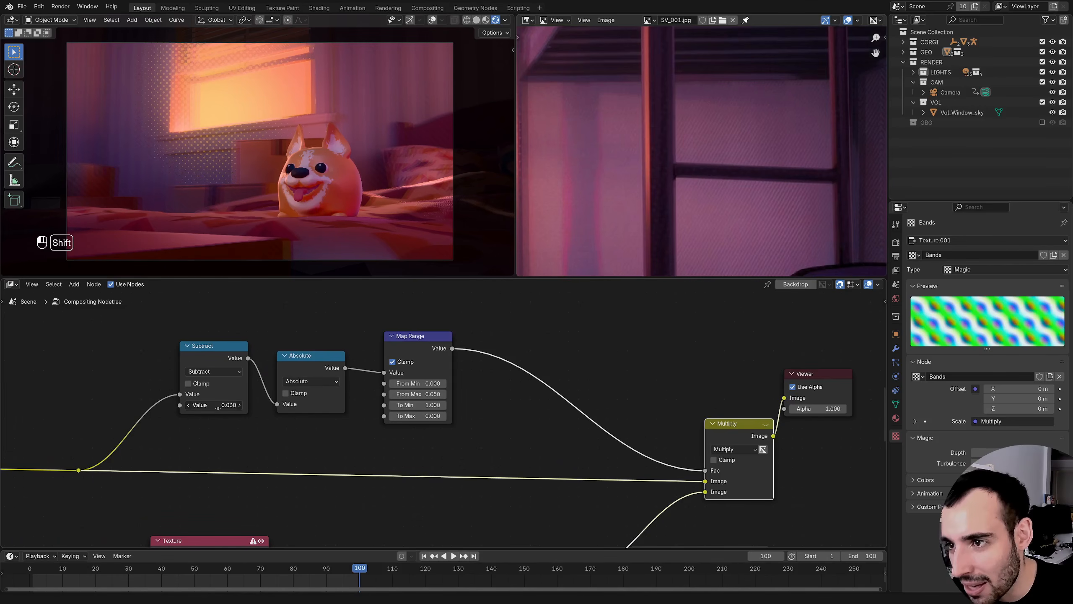
left_click_drag(218, 408, 213, 408, "shift")
mouse_move(393, 386)
middle_mouse_down()
mouse_move(384, 377)
mouse_move(406, 380)
middle_mouse_up()
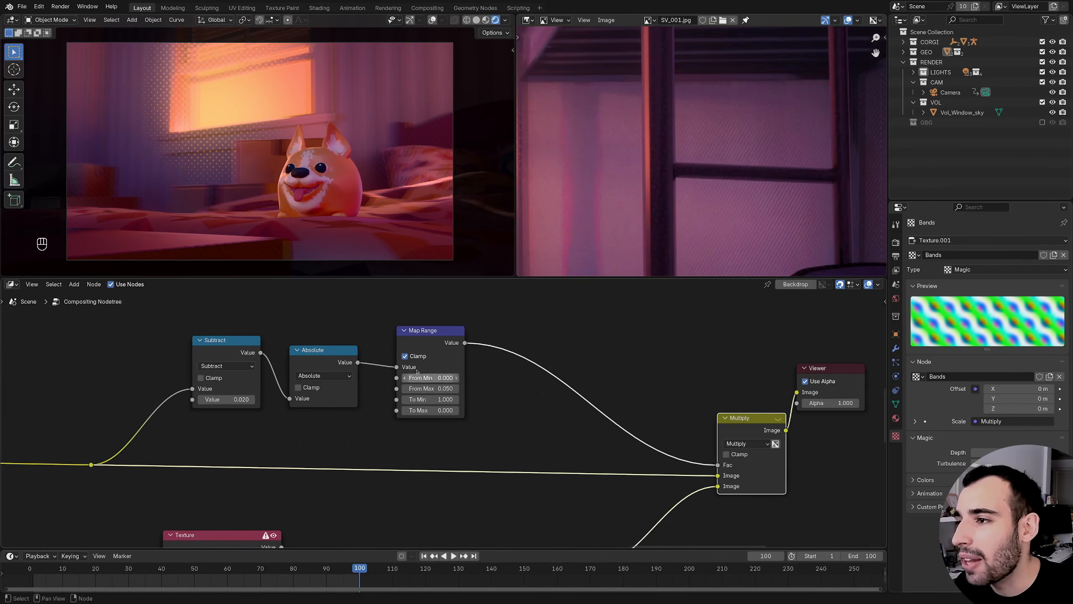
- Set the Value node that drives the Bands texture scale to 30
middle_click_drag(336, 455, 363, 423)
middle_click_drag(270, 482, 342, 412)
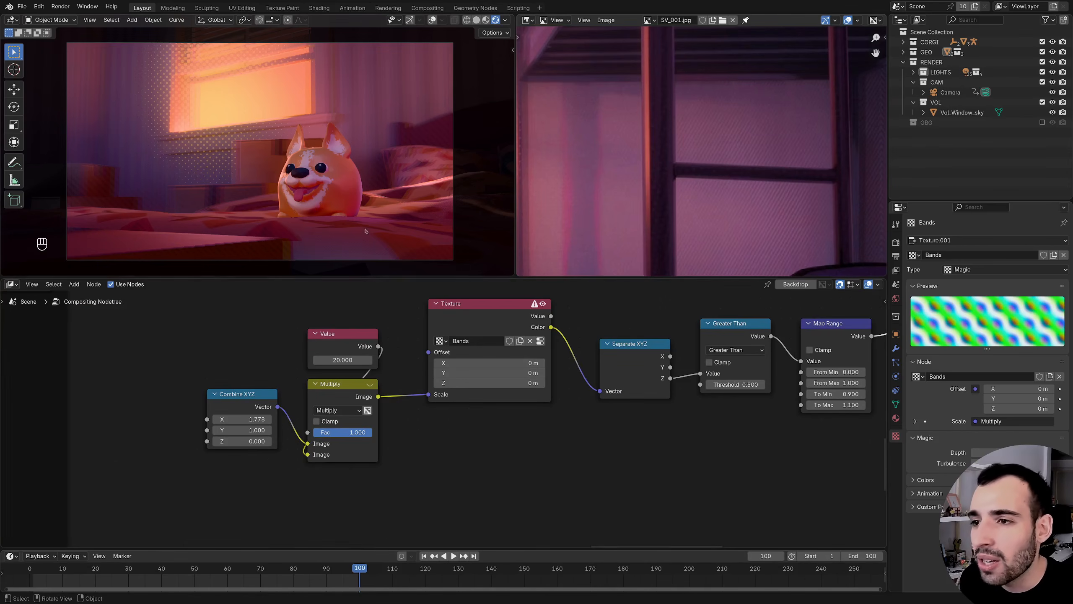
middle_click_drag(264, 352, 217, 389)
left_click(292, 397)
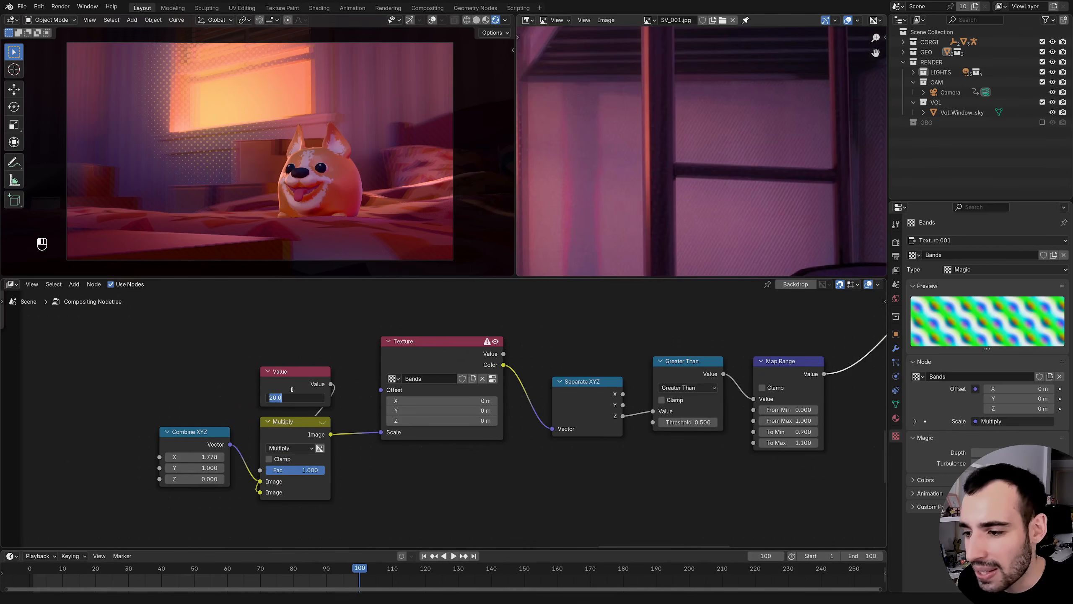
key("Return")
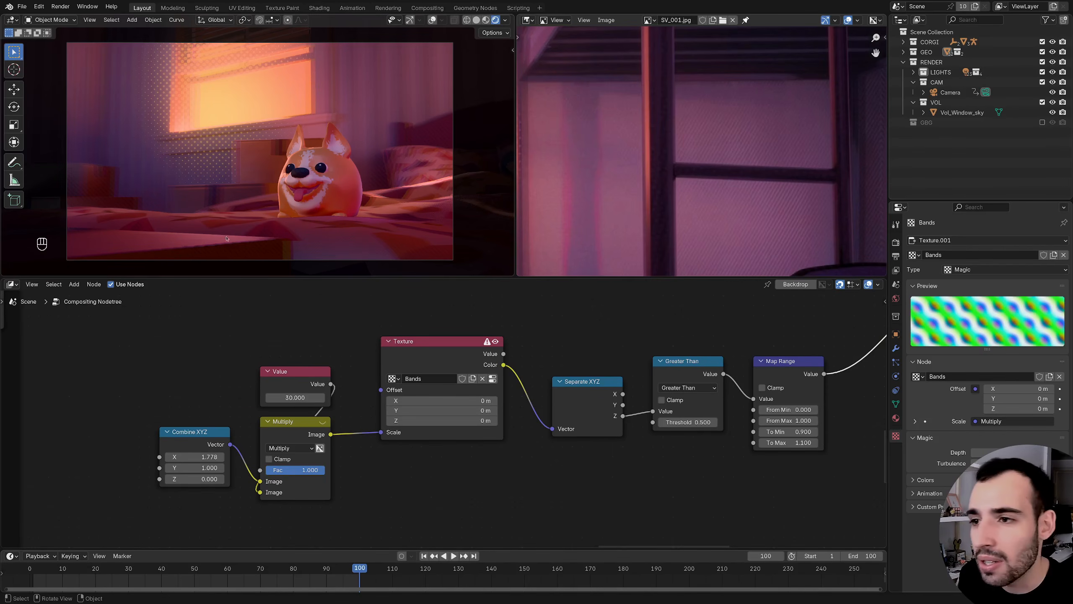
- Move the Viewer node farther out from the final Multiply node
scroll(438, 383, "down", 4)
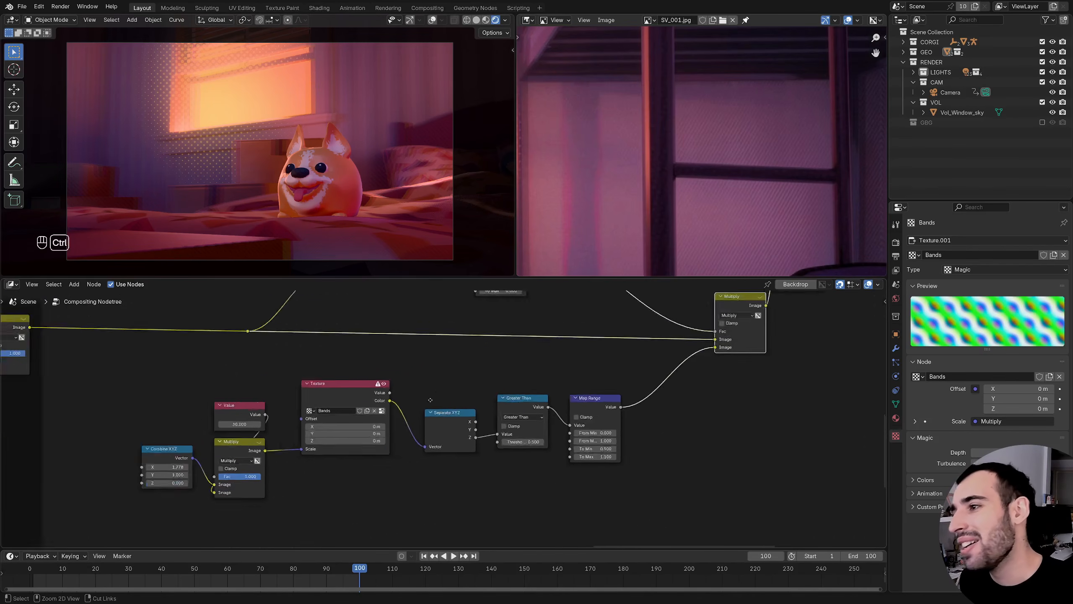
middle_click_drag(407, 381, 322, 400)
left_click_drag(446, 371, 650, 404)
middle_click_drag(650, 404, 561, 377, "ctrl")
middle_click_drag(561, 377, 369, 367)
middle_click_drag(369, 367, 526, 343)
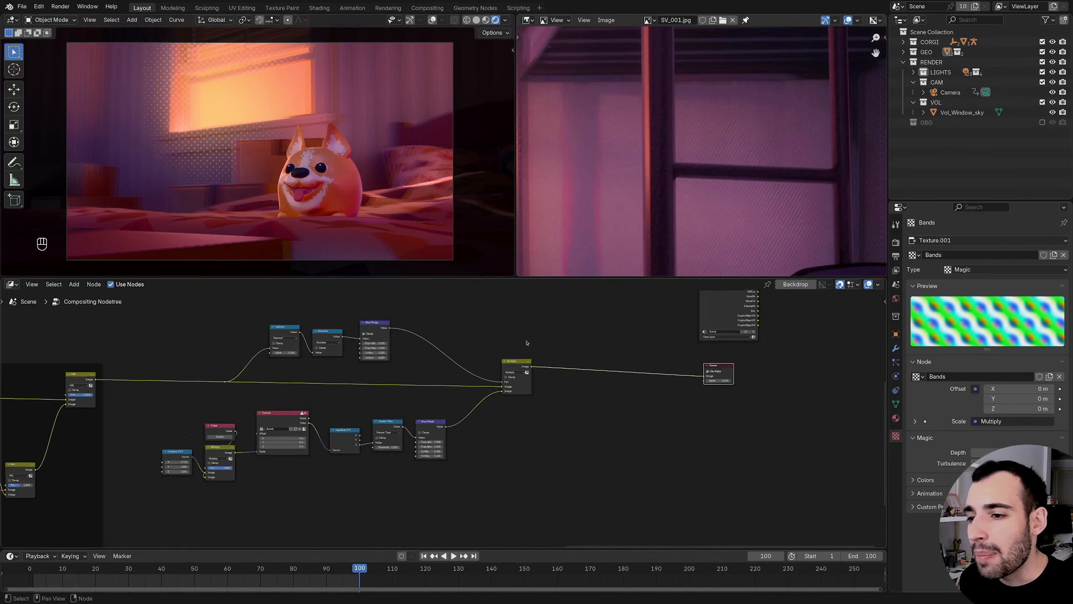
- Enclose all band pattern and mask nodes in a frame labelled "Bands"
left_click_drag(125, 315, 584, 512)
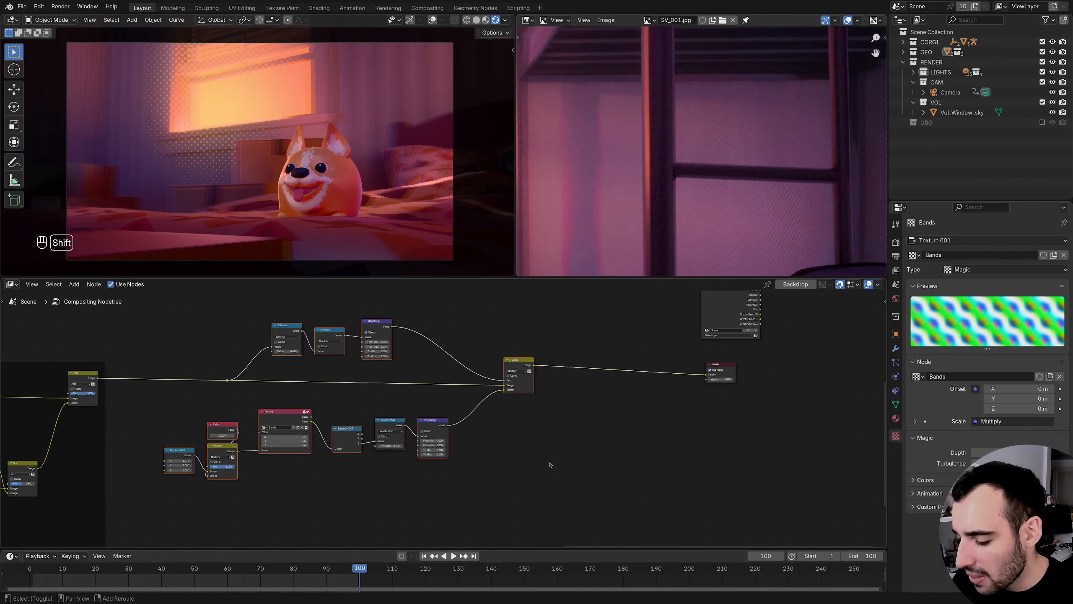
key("shift+p")
key("F2")
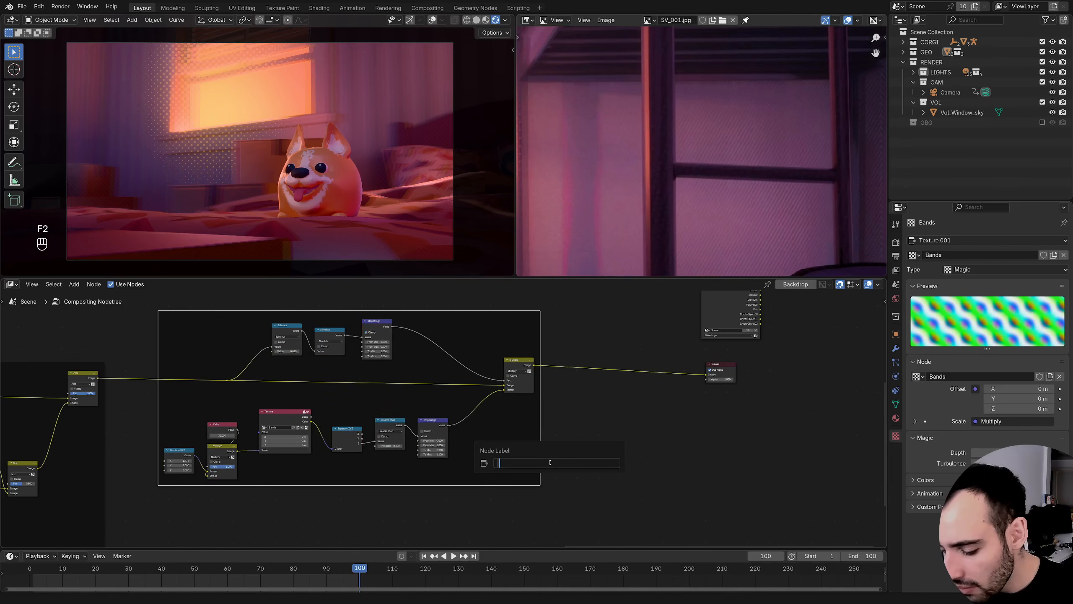
type("Bands")
key("Return")
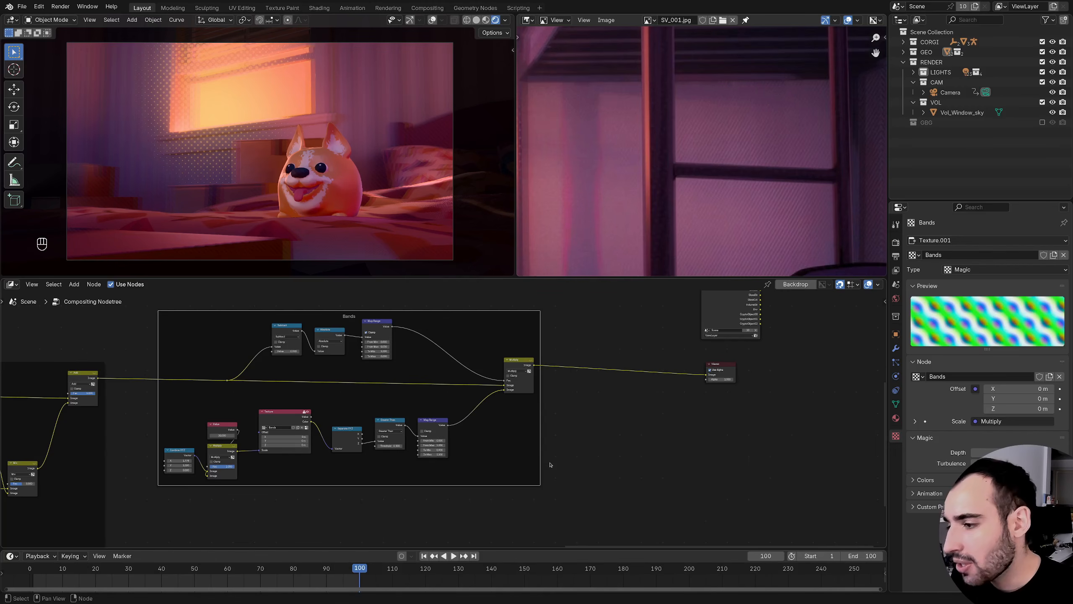
- Preview the Render Layers and Combine Color nodes in the CHAR frame, and examine the corgi's shading up close
middle_click_drag(291, 433, 492, 442, "ctrl")
middle_click_drag(338, 359, 334, 385, "ctrl")
middle_click_drag(317, 351, 442, 359)
middle_click_drag(442, 359, 442, 312, "ctrl")
middle_click_drag(254, 315, 351, 406)
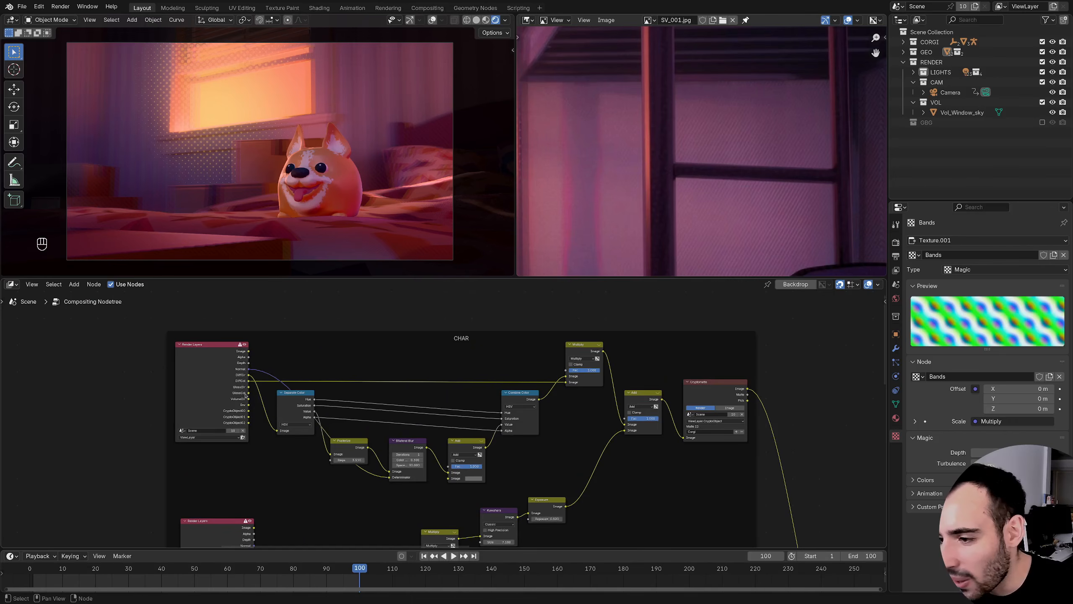
left_click(243, 383, "ctrl+shift")
middle_click_drag(541, 404, 421, 375)
left_click(411, 375, "ctrl+shift")
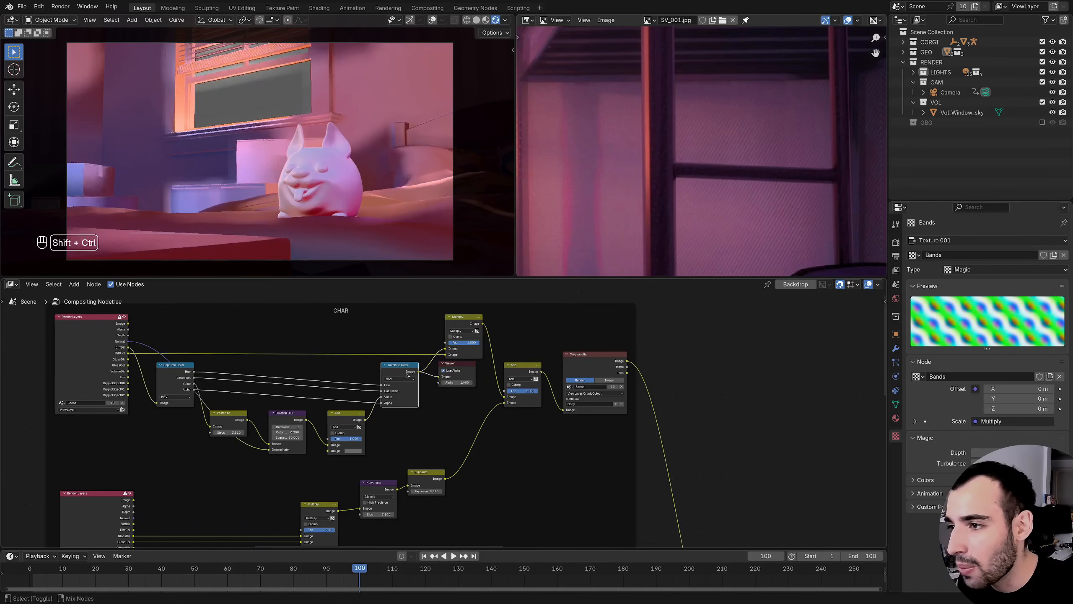
middle_click_drag(383, 292, 336, 288)
middle_click_drag(338, 241, 338, 191, "ctrl")
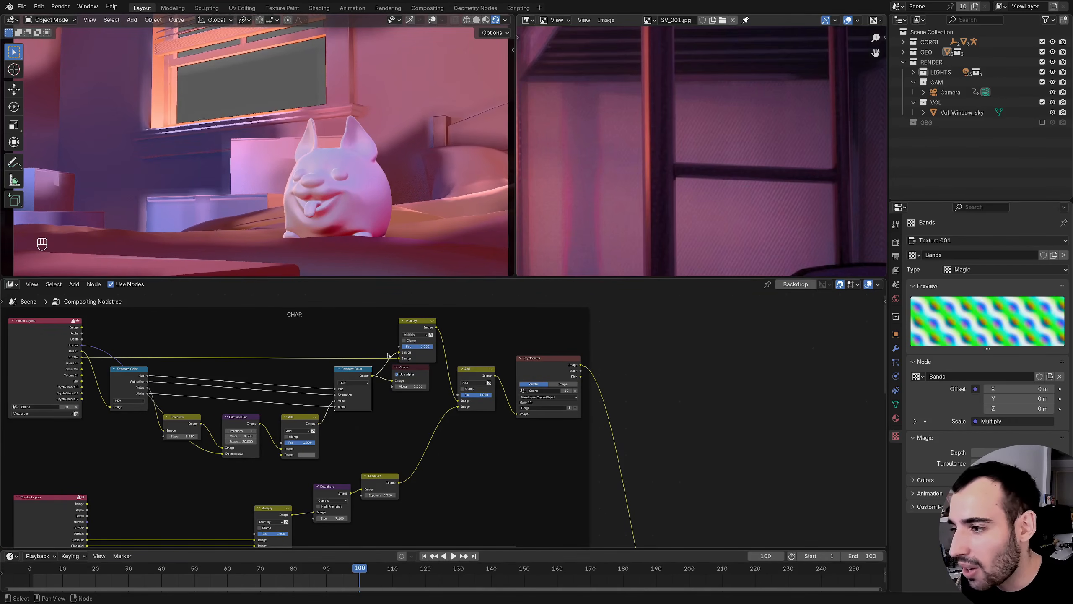
- Preview the color-combining and Cryptomatte nodes at the end of the CHAR frame
left_click(419, 369, "ctrl+shift")
middle_click_drag(418, 369, 310, 330)
left_click(440, 324, "ctrl+shift")
- Preview the final Add node of the Merge ENV frame to view the merged environment passes
middle_click_drag(414, 334, 184, 460, "ctrl")
middle_click_drag(184, 459, 405, 262)
middle_click_drag(96, 441, 452, 367)
middle_click_drag(129, 411, 270, 417, "ctrl")
left_click(338, 369, "ctrl+shift")
middle_click_drag(110, 358, 144, 354, "ctrl")
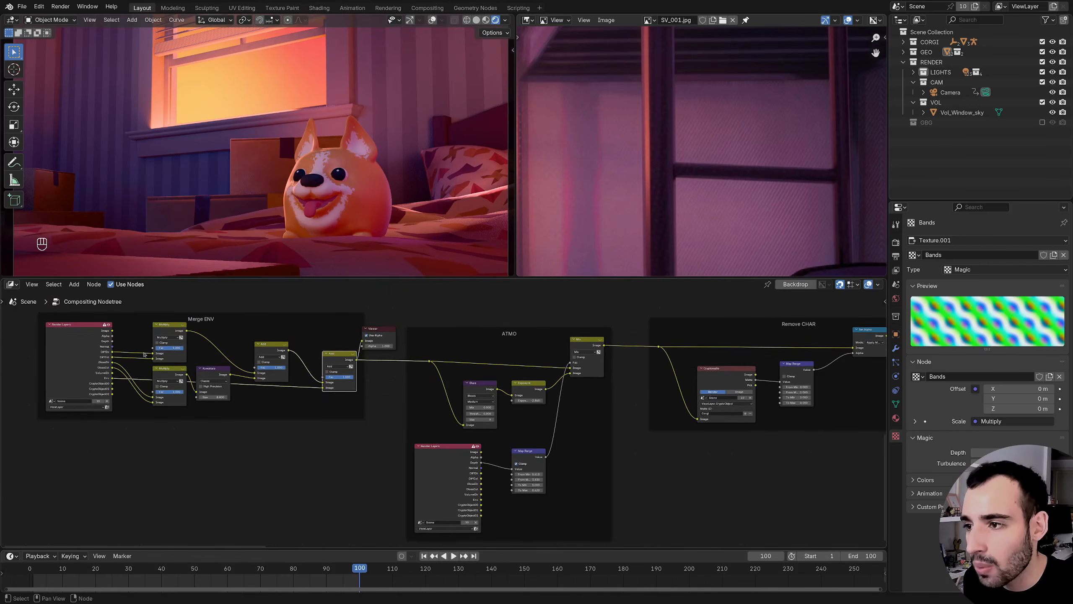
- Preview the Mix node of the ATMO frame, and mute and unmute it to compare the haze
middle_click_drag(598, 347, 363, 337)
left_click(363, 337, "ctrl+shift")
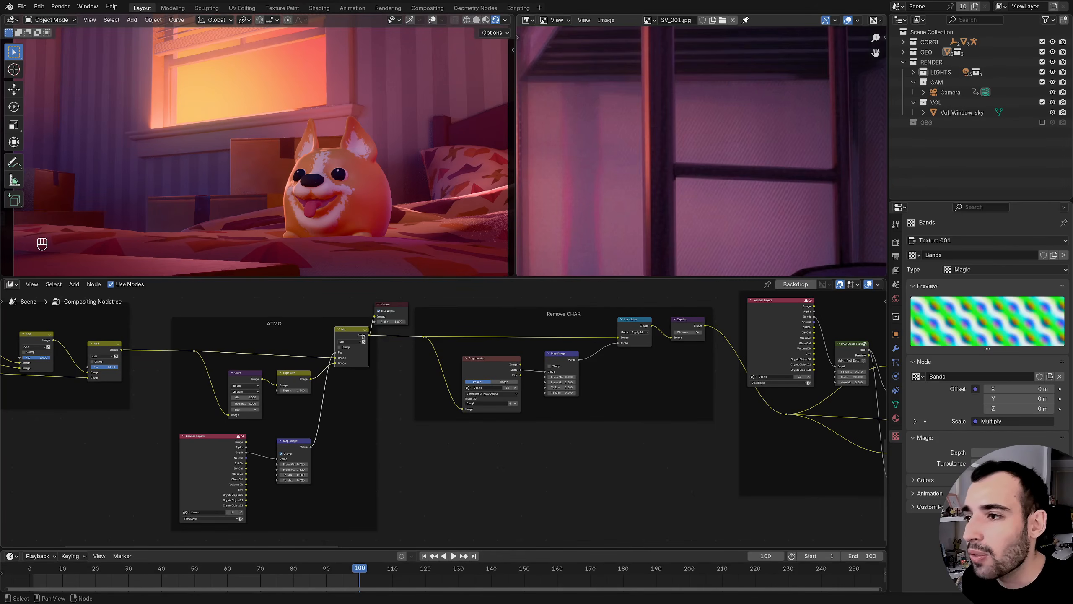
key("m")
key("m")
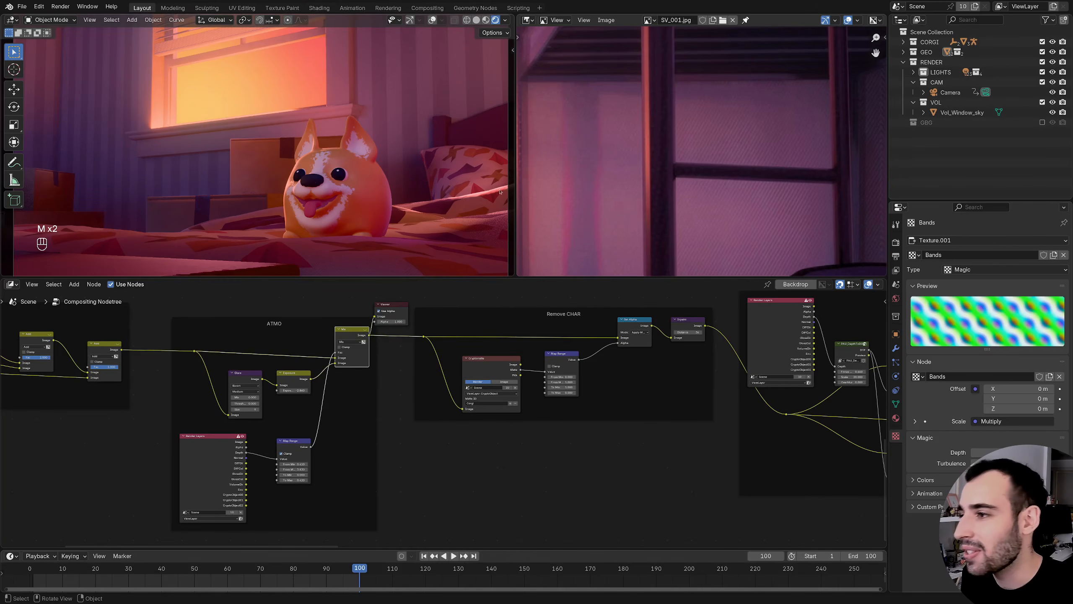
- Widen the 3D viewport and preview the results of the Remove CHAR and DOF frames
left_click_drag(517, 180, 669, 180)
scroll(380, 161, "down", 2)
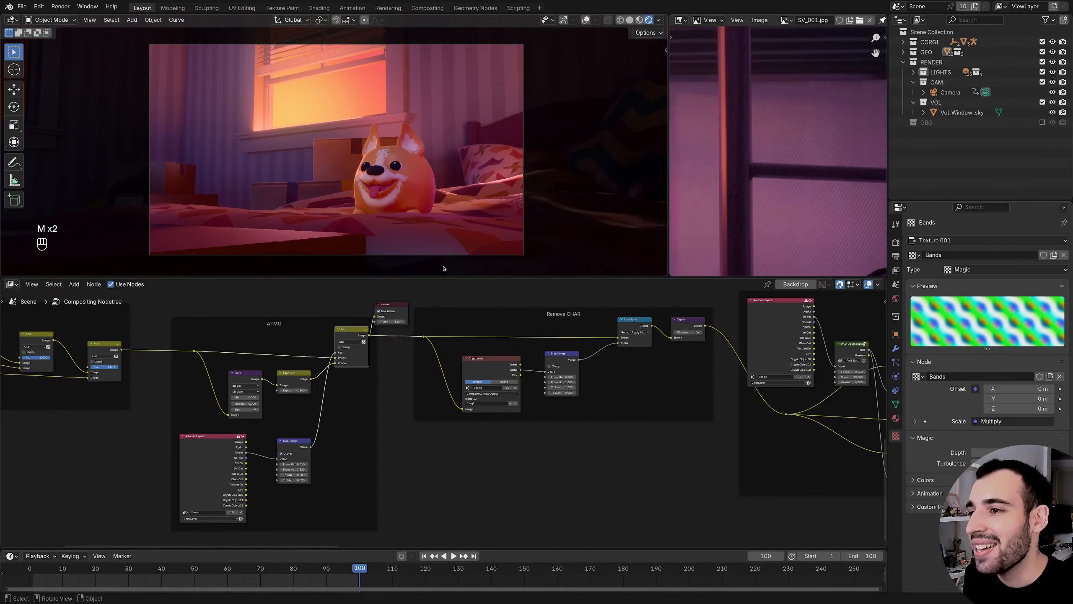
middle_click_drag(622, 336, 447, 371)
left_click(454, 366, "ctrl+shift")
middle_click_drag(789, 369, 503, 373)
middle_click_drag(503, 374, 312, 357)
left_click(530, 414, "ctrl+shift")
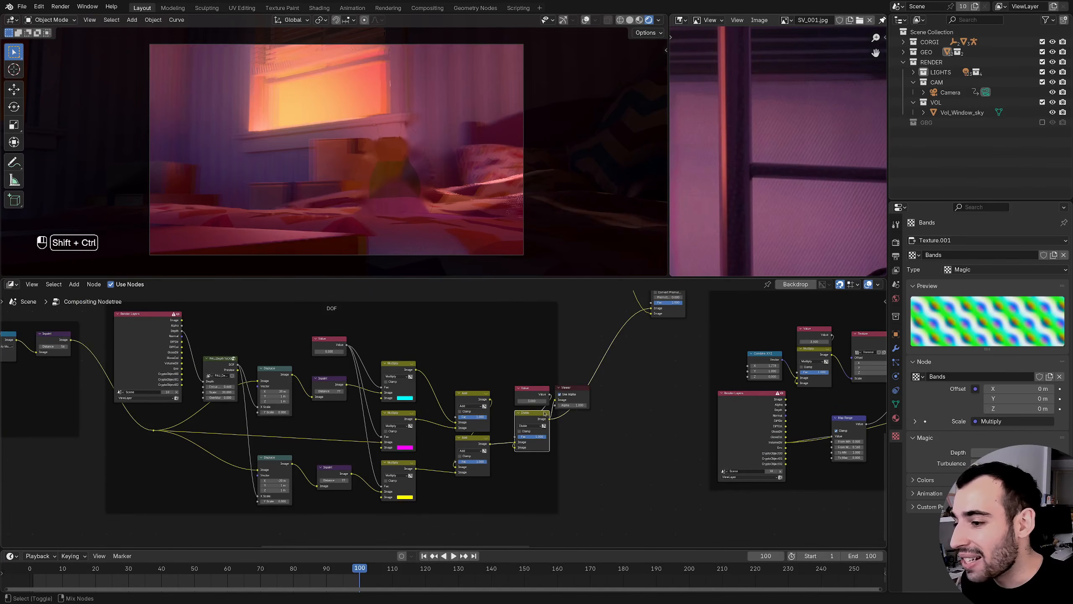
scroll(330, 116, "up", 1)
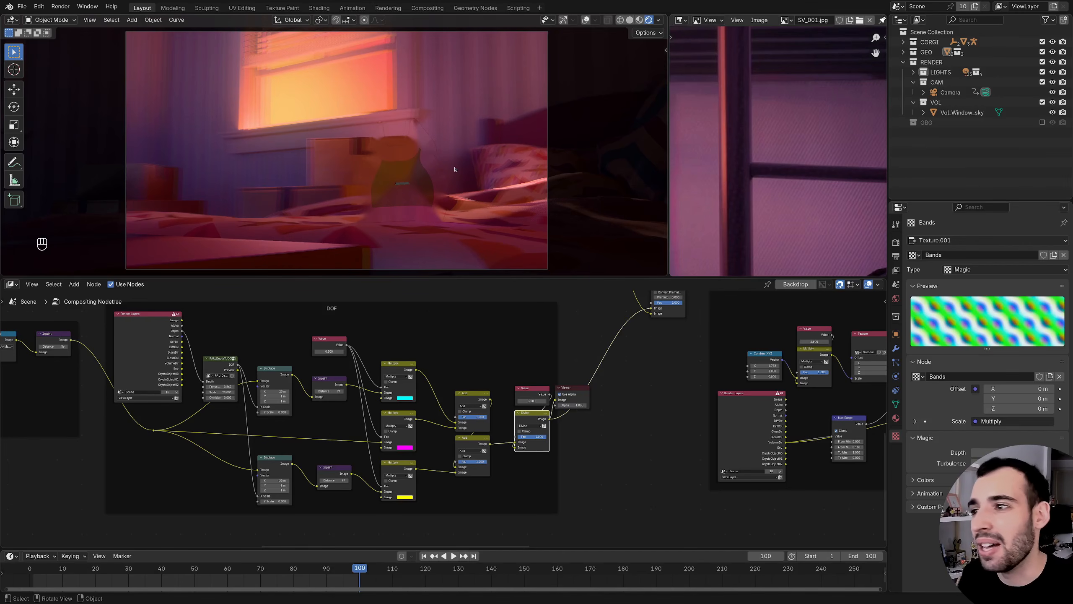
- Preview the Alpha Over node that adds the corgi back, followed by the final Add node of the Volume frame
middle_click_drag(593, 371, 440, 423, "ctrl")
left_click(472, 356, "ctrl+shift")
scroll(454, 349, "down", 10, "ctrl")
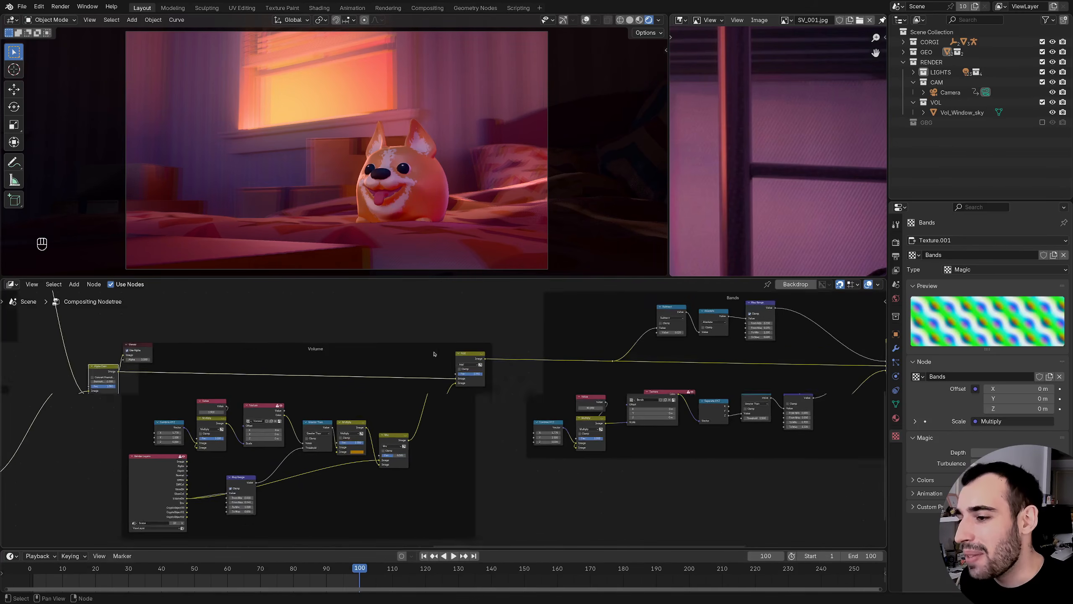
left_click(436, 341, "ctrl+shift")
middle_click_drag(650, 339, 410, 369)
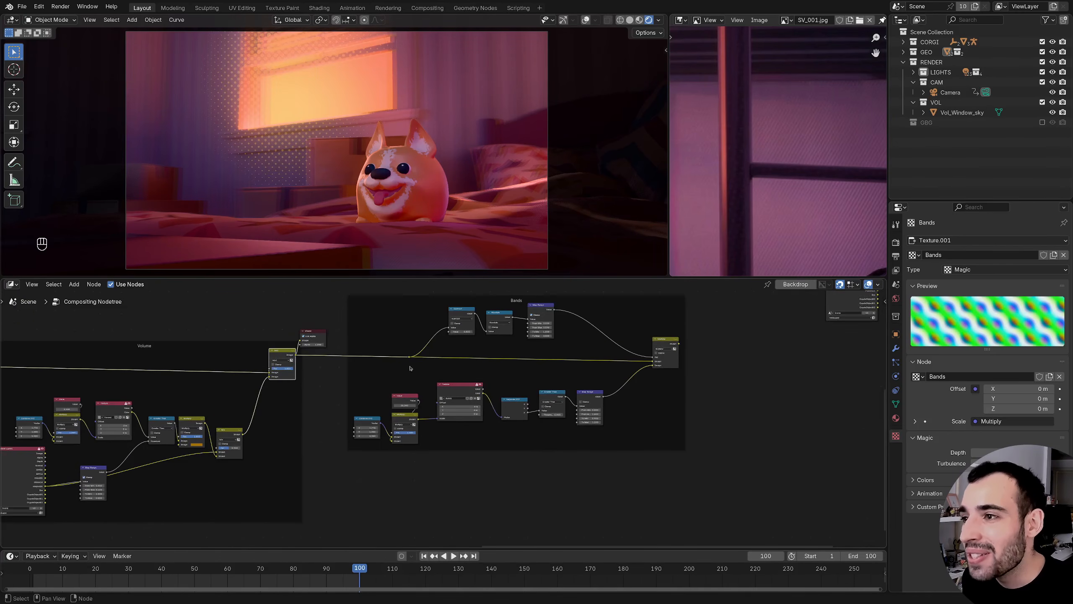
- Set the Value node that drives the Voronoi texture scale in the Volume frame to 5
middle_click_drag(166, 418, 413, 365)
middle_click_drag(201, 347, 277, 349)
left_click(277, 341)
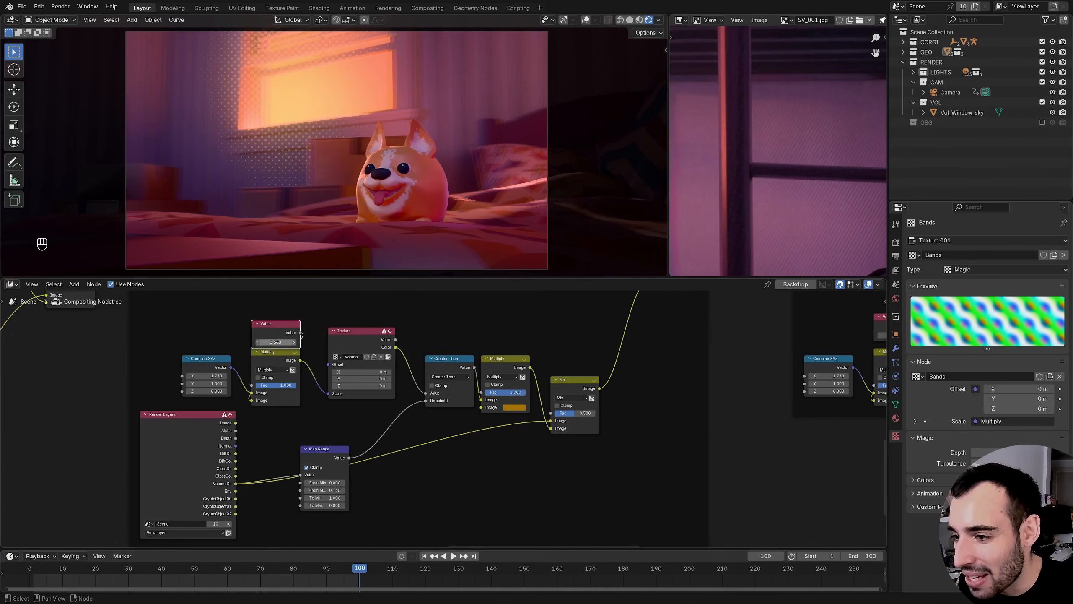
type("5")
key("Return")
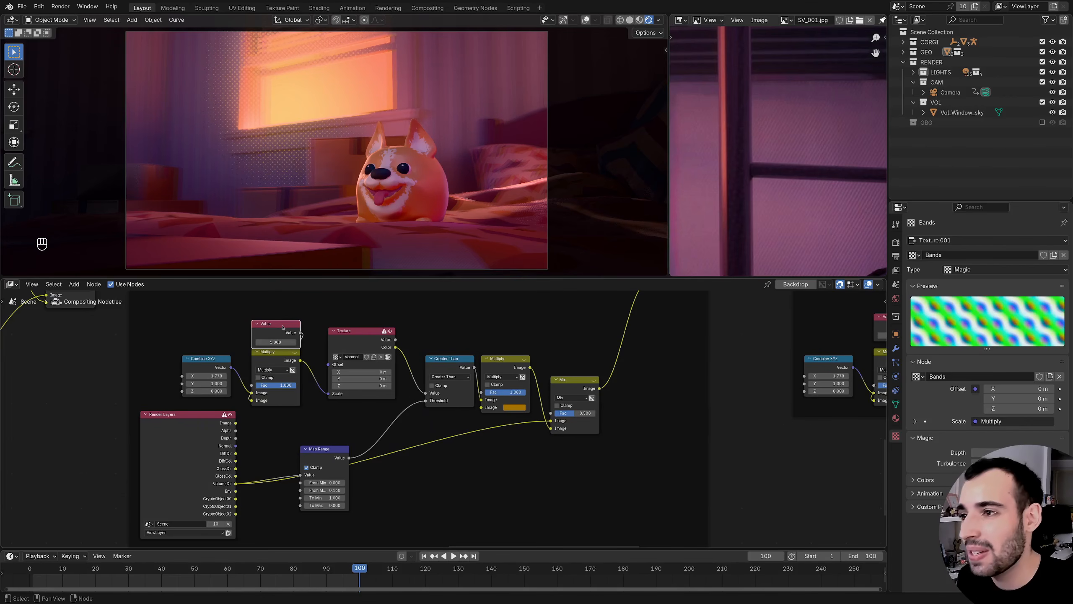
- Preview the final Multiply node of the Bands frame to view the complete composite
middle_click_drag(658, 406, 295, 432)
scroll(294, 432, "down", 5)
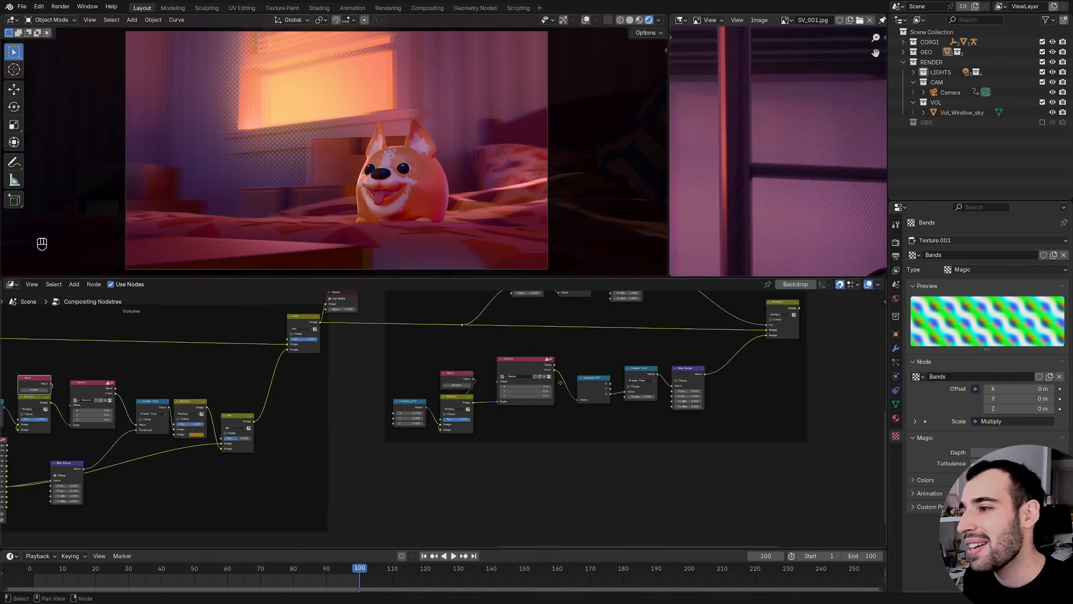
middle_click_drag(710, 339, 322, 359)
left_click(398, 327, "ctrl+shift")
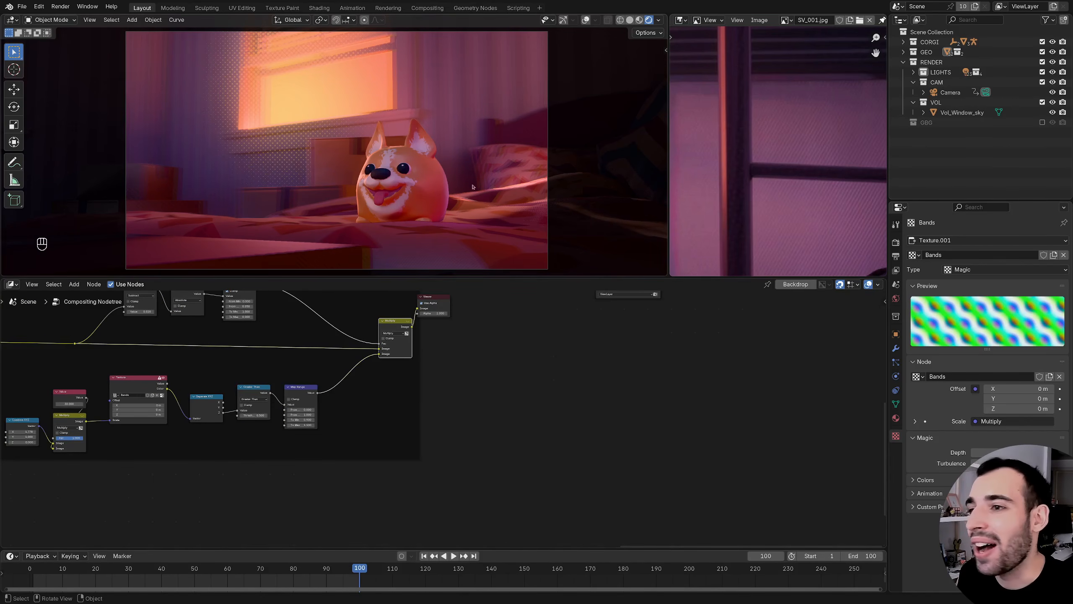
middle_click_drag(412, 380, 522, 368)
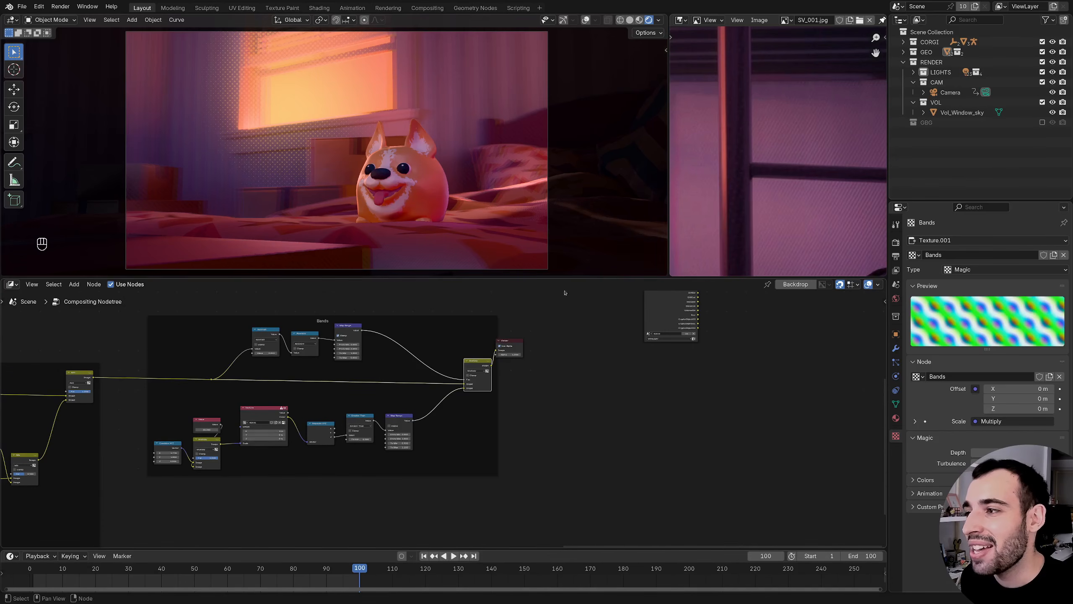
- Narrow the 3D viewport and fit the whole SV_001.jpg reference beside the render to compare the two images
left_click_drag(667, 182, 403, 182)
middle_click_drag(621, 186, 721, 217, "ctrl")
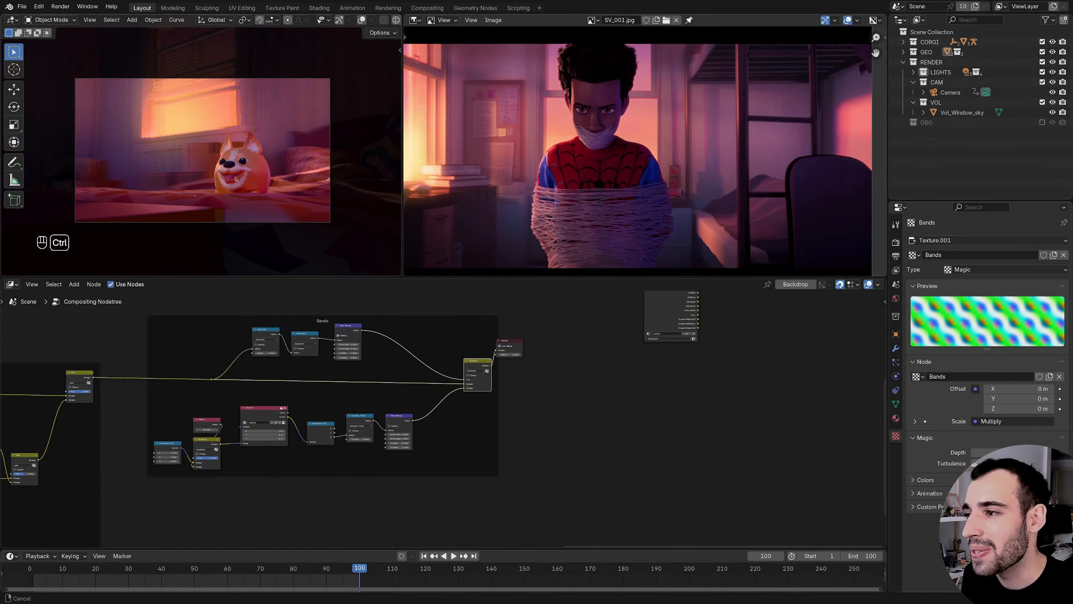
scroll(325, 215, "up", 3)
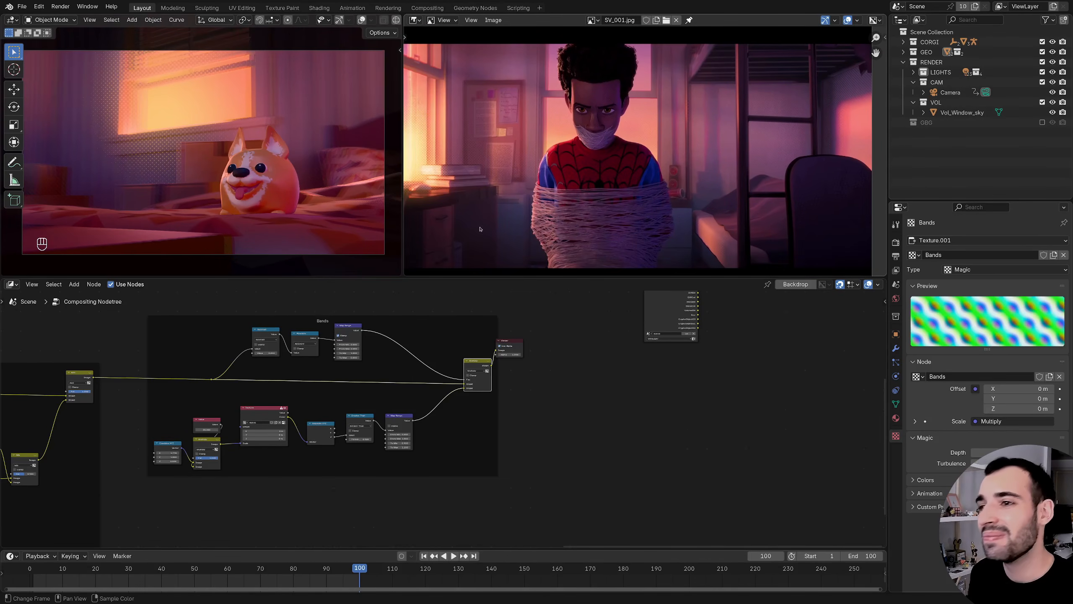
middle_click_drag(602, 215, 643, 210, "ctrl")
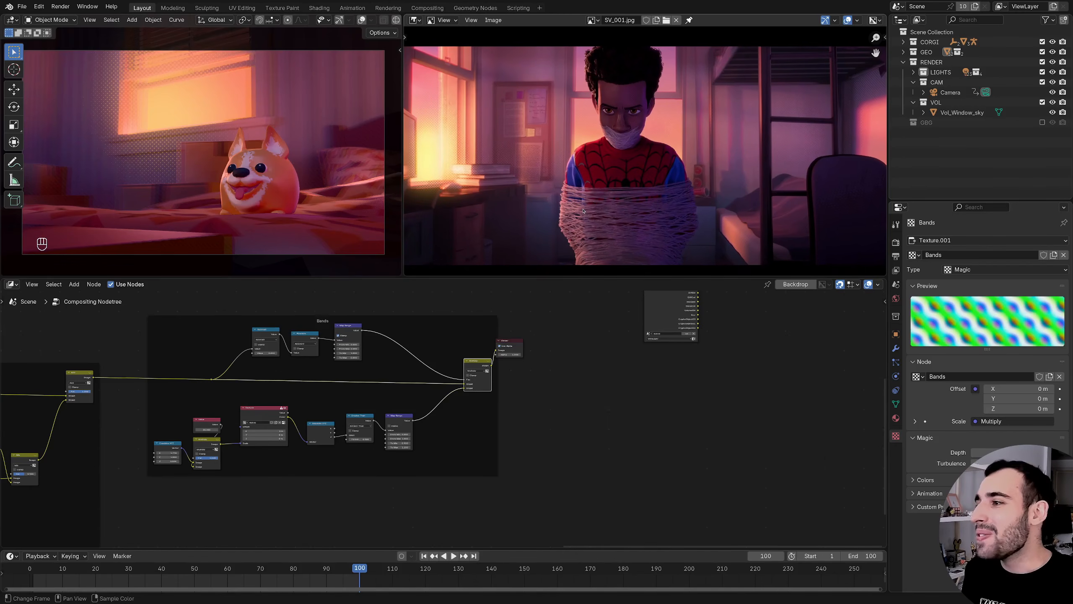